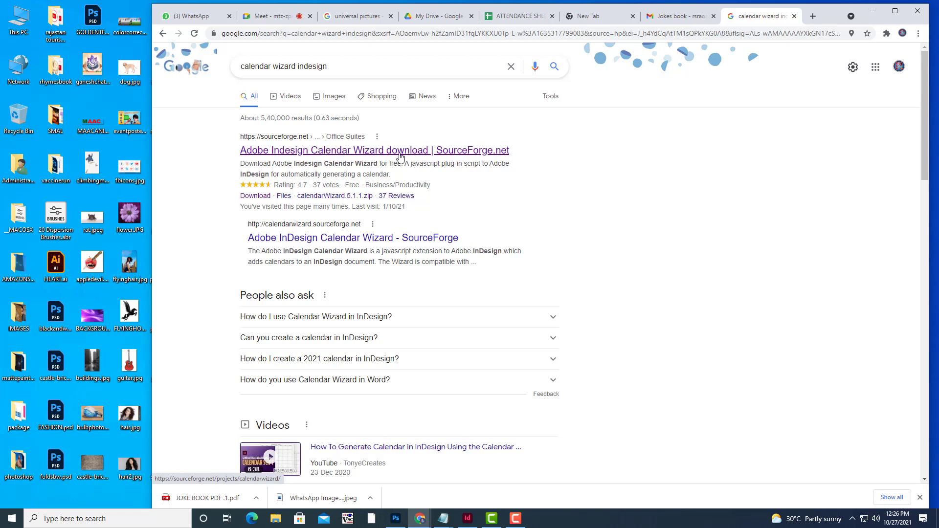
Download calendarWizard.5.1.1.zip from the Adobe Indesign Calendar Wizard project on SourceForge and show the file in its folder
left_click(400, 156)
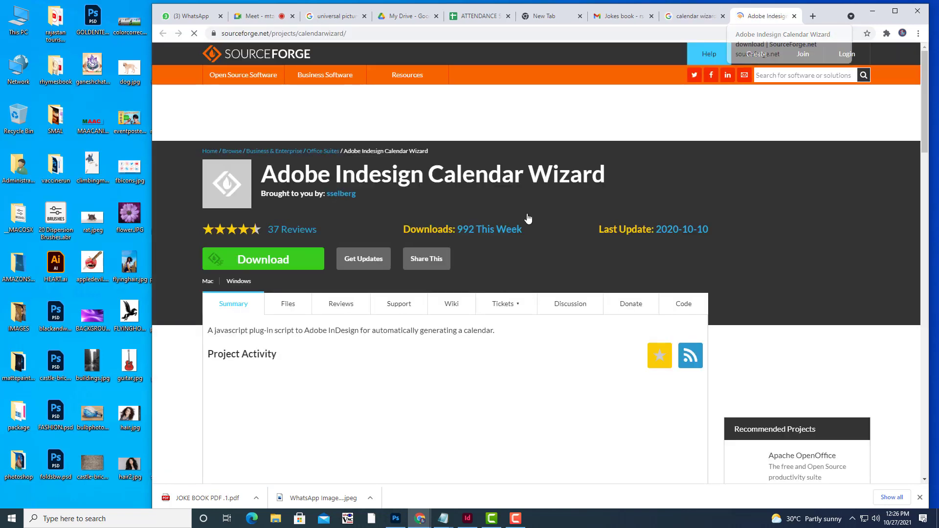
left_click(287, 269)
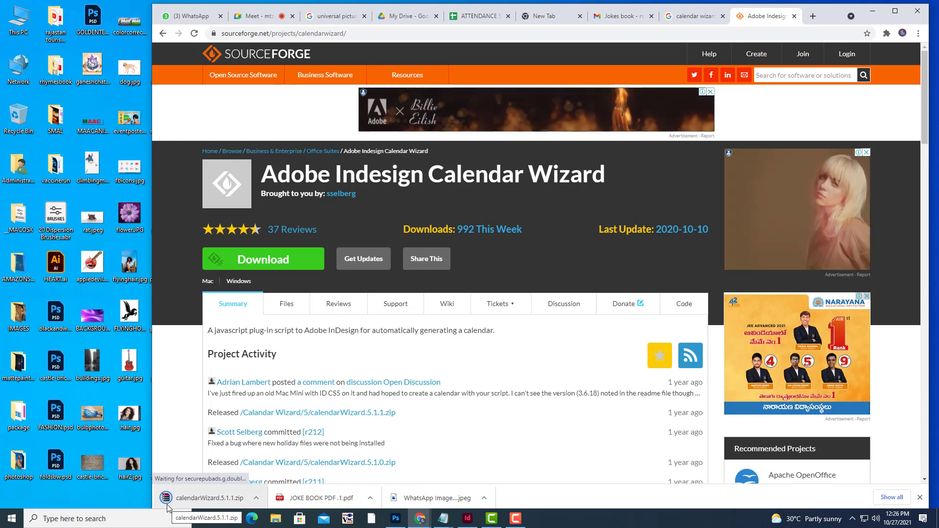
left_click(256, 498)
left_click(284, 465)
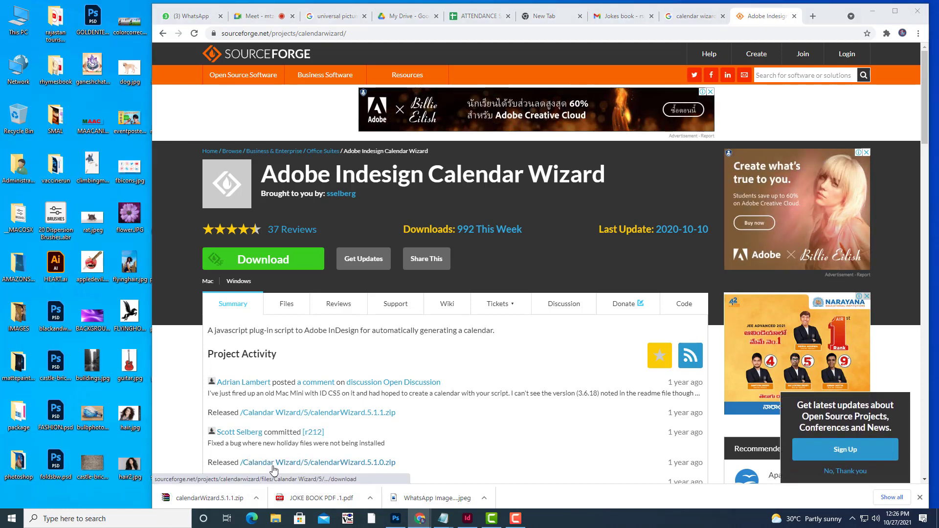
left_click_drag(533, 63, 559, 58)
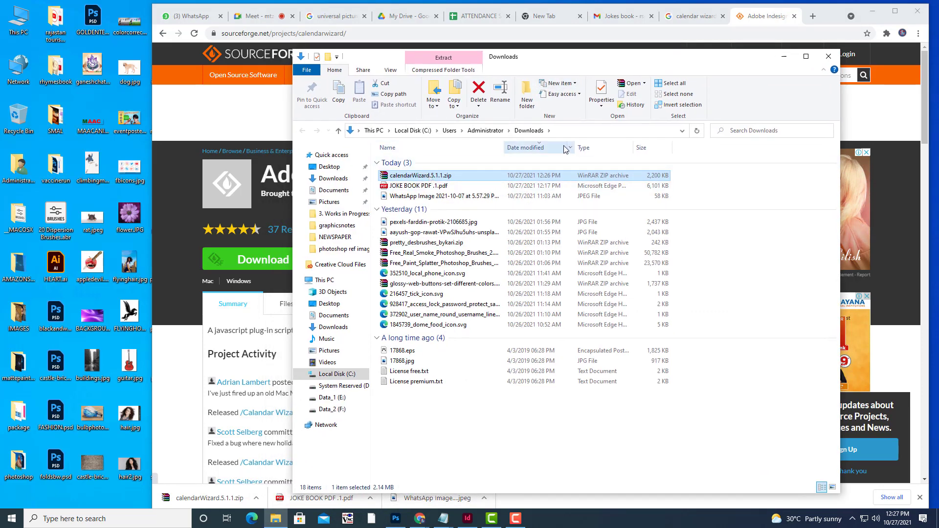
Copy the downloaded calendarWizard.5.1.1.zip archive from the Downloads folder
right_click(433, 181)
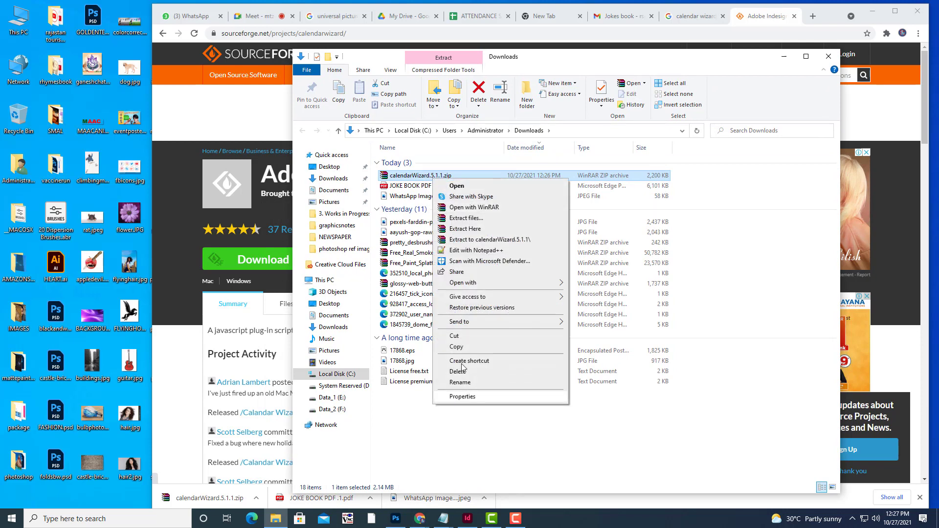
left_click(464, 349)
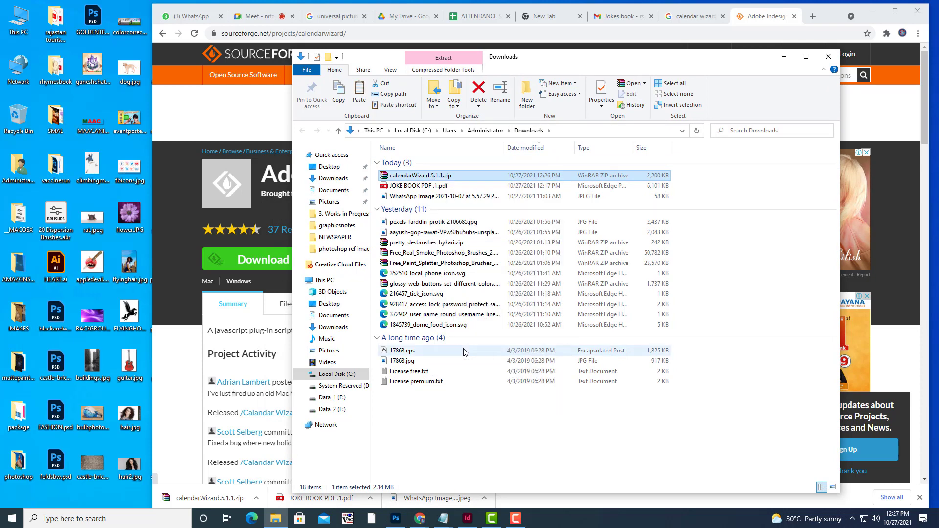
left_click(448, 419)
Navigate on Local Disk (C:) through Program Files, Adobe and Adobe InDesign 2021 to the Scripts folder
left_click(342, 376)
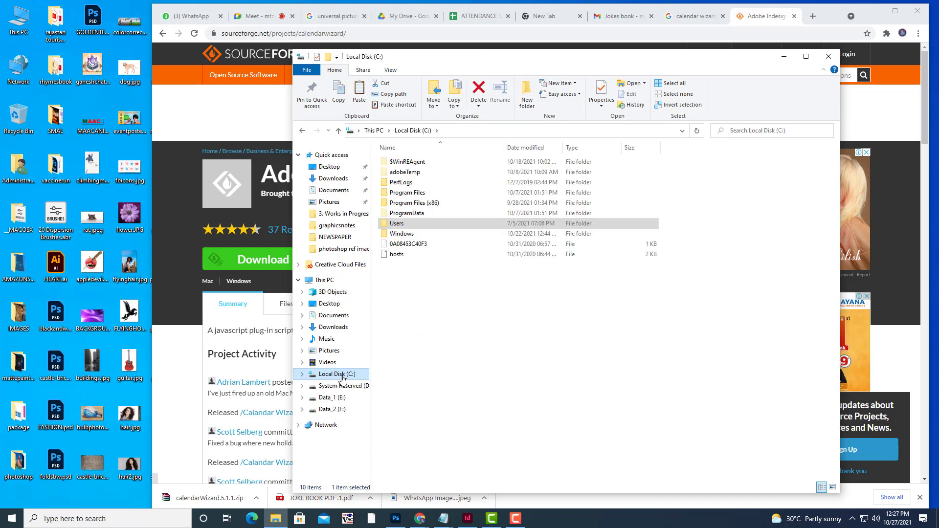
left_click_drag(479, 61, 558, 65)
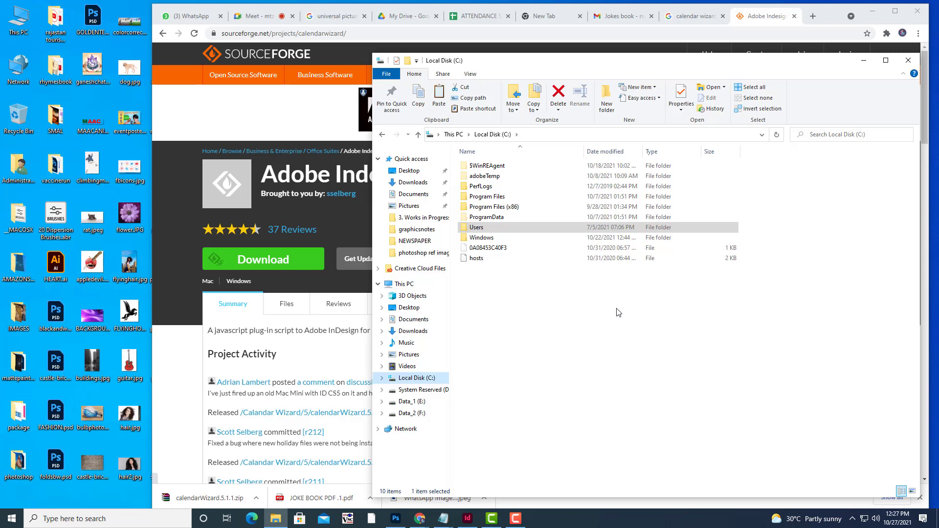
double_click(512, 197)
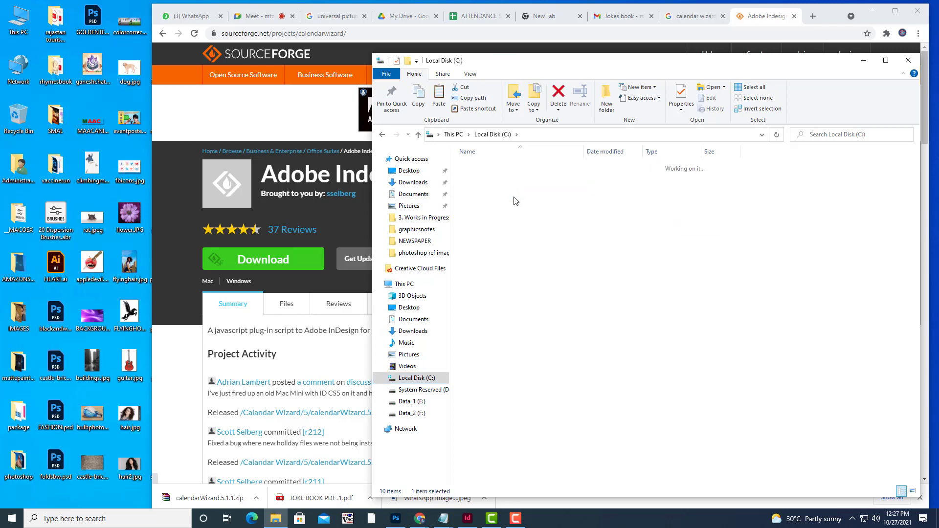
double_click(482, 168)
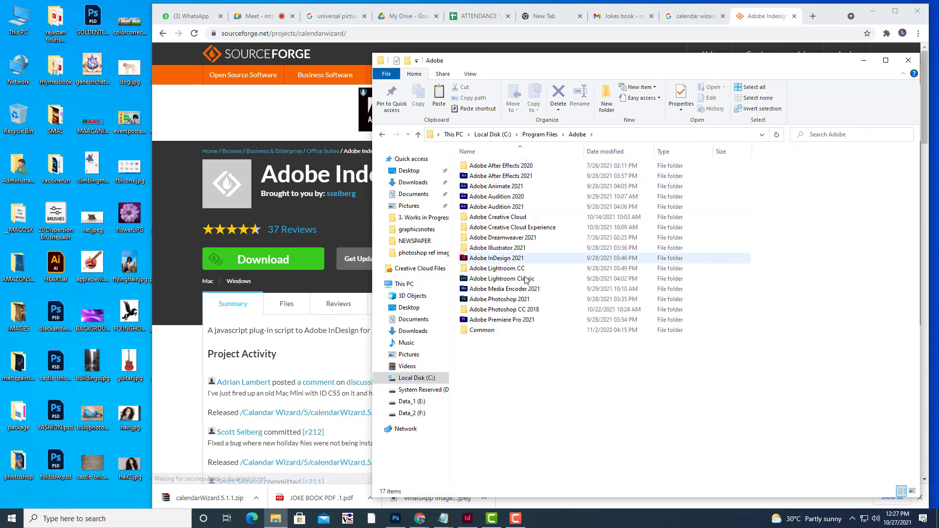
double_click(507, 258)
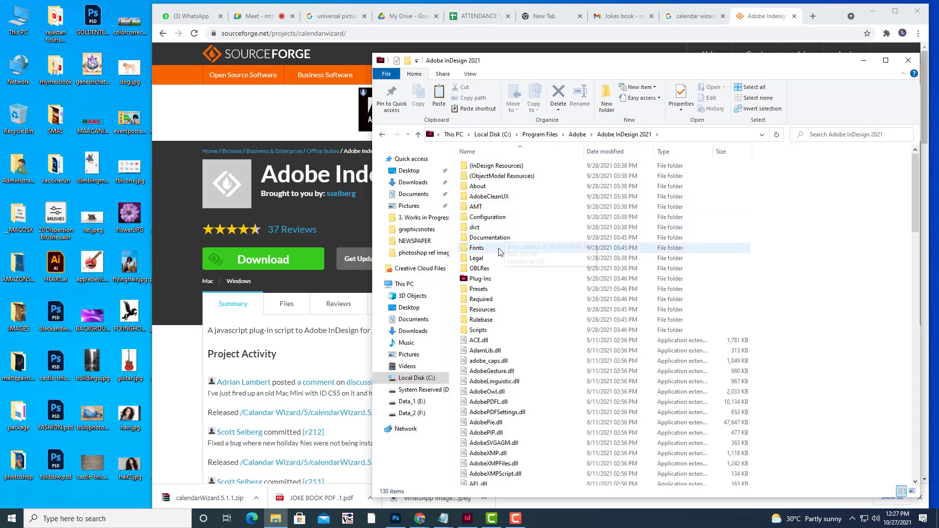
double_click(478, 330)
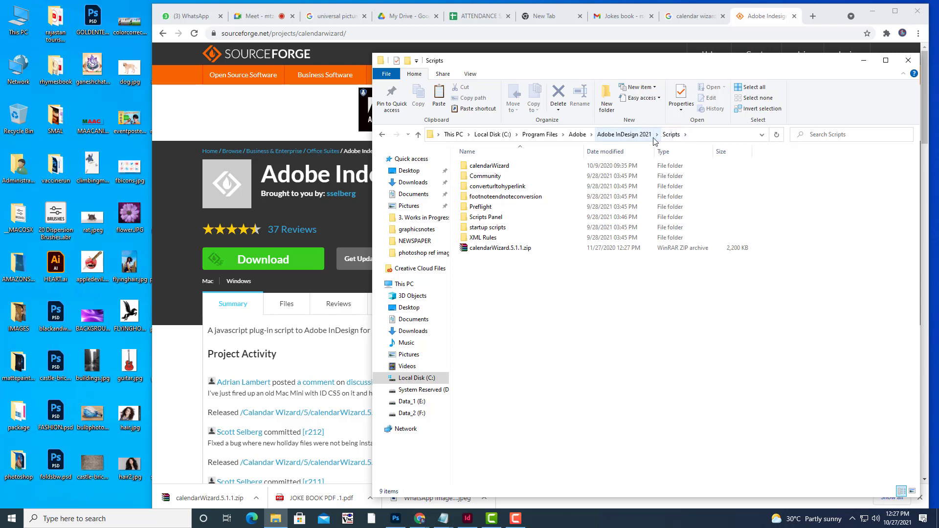
right_click(525, 282)
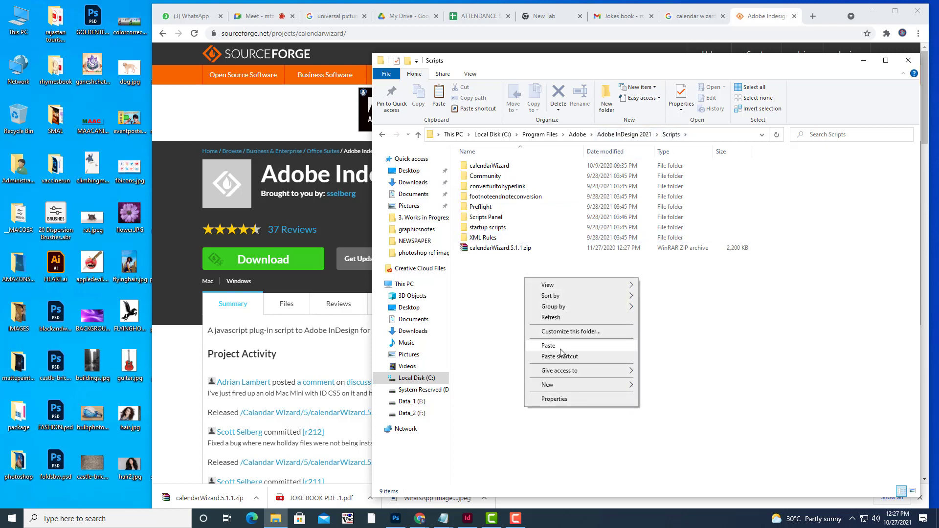
left_click(502, 249)
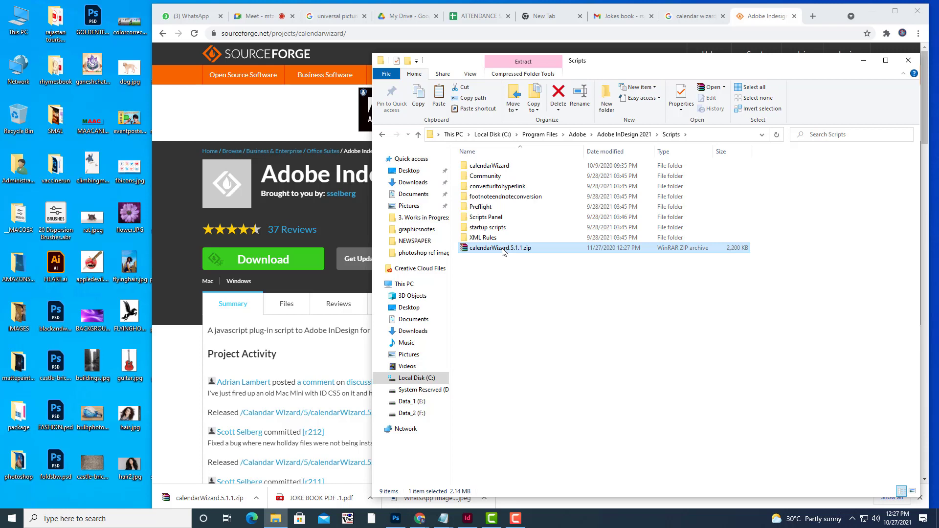
right_click(501, 251)
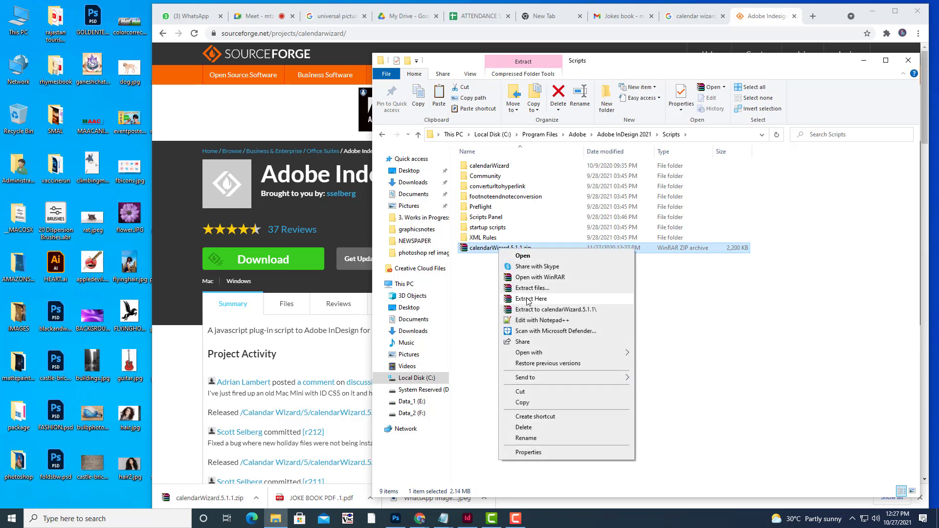
left_click(484, 296)
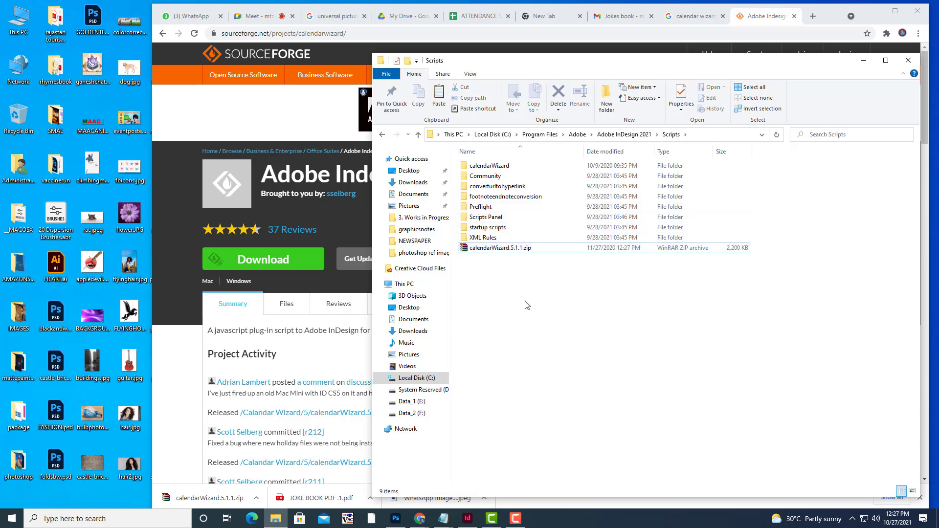
Check the contents of the calendarWizard folder and of the Scripts Panel folder inside Scripts
double_click(489, 168)
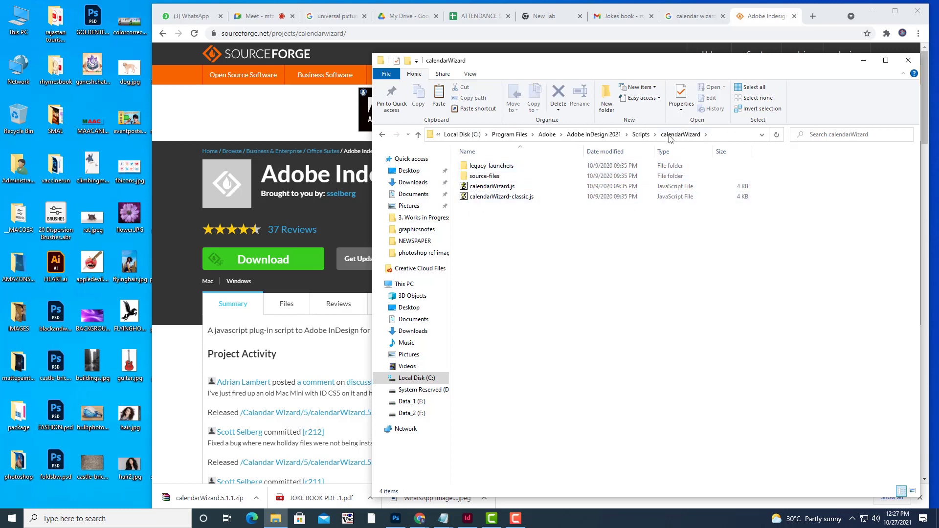
left_click(641, 134)
left_click(526, 238)
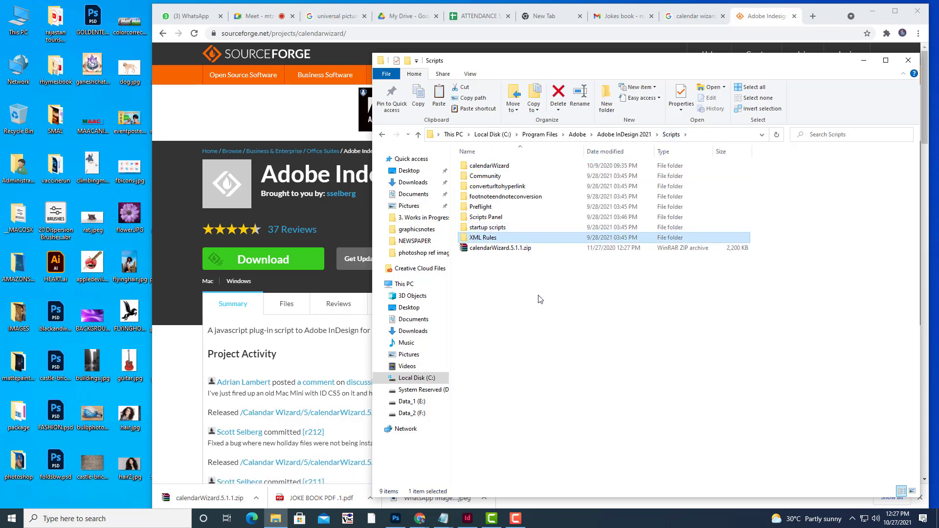
left_click(484, 219)
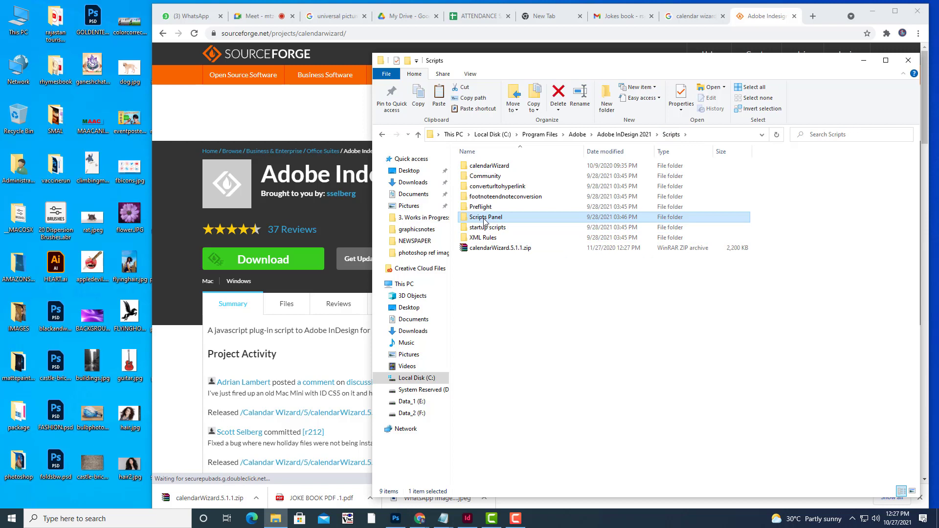
double_click(484, 219)
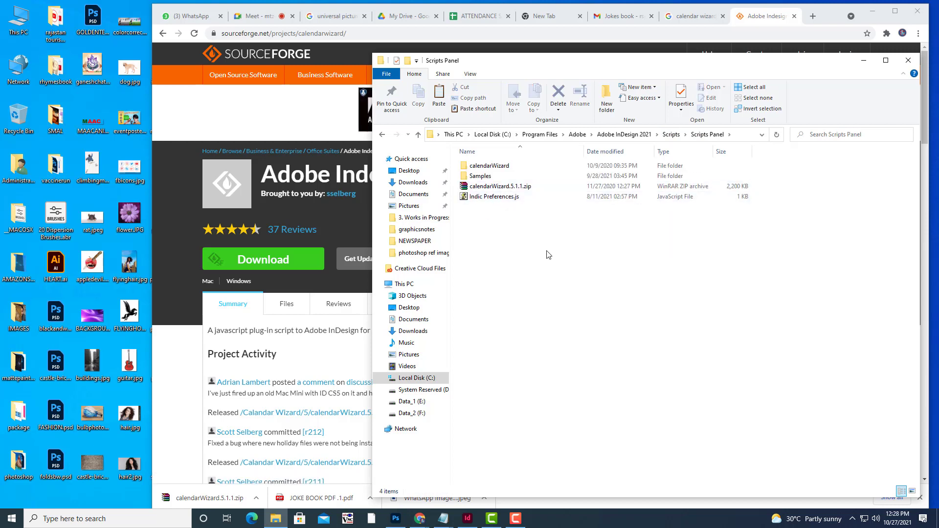
Minimize the file and browser windows, switch to InDesign, and move the Pages panel off the Paragraph Styles panel
left_click(862, 62)
left_click(872, 12)
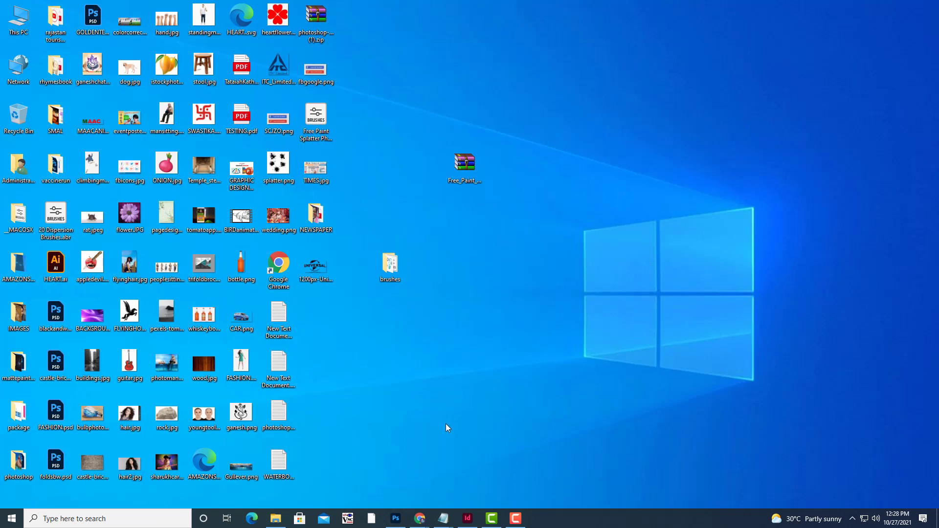
left_click(471, 520)
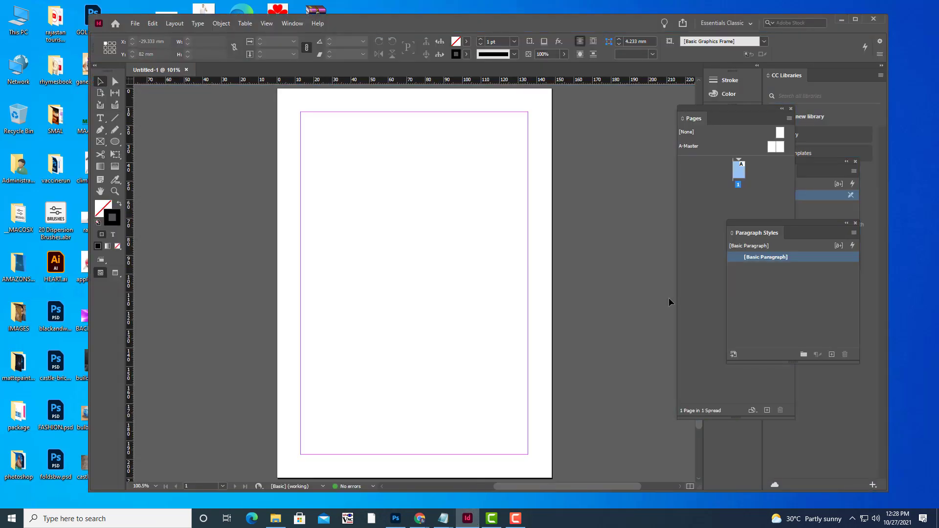
left_click(700, 118)
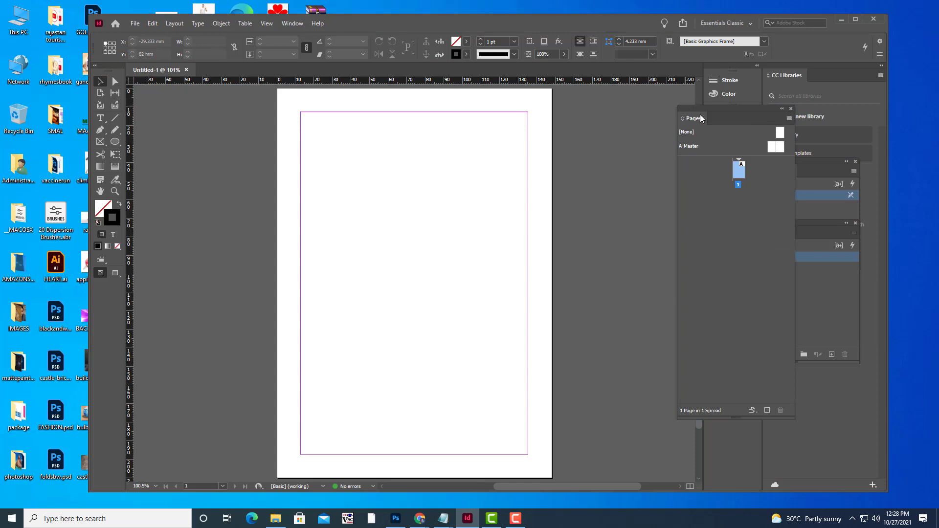
left_click_drag(693, 111, 642, 141)
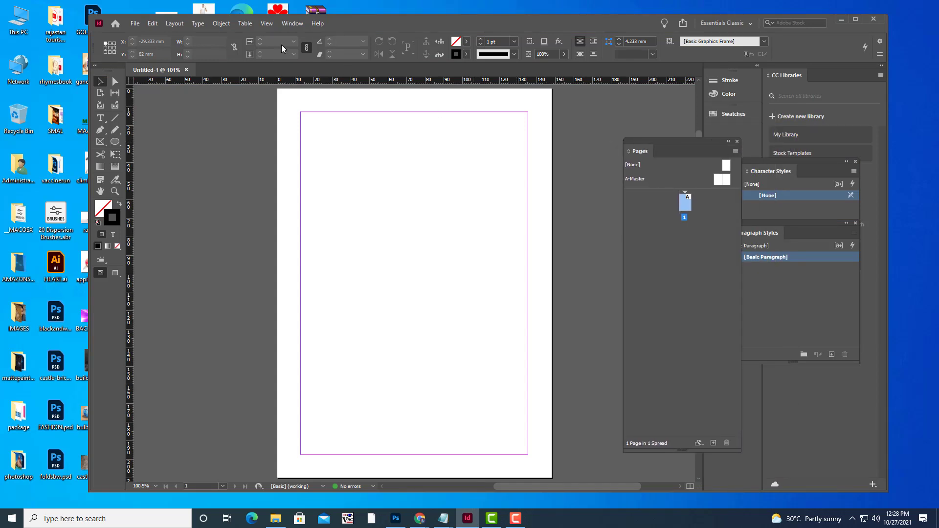
Show the InDesign Scripts panel, place it beside the page, and select the calendarWizard folder in it
left_click(295, 24)
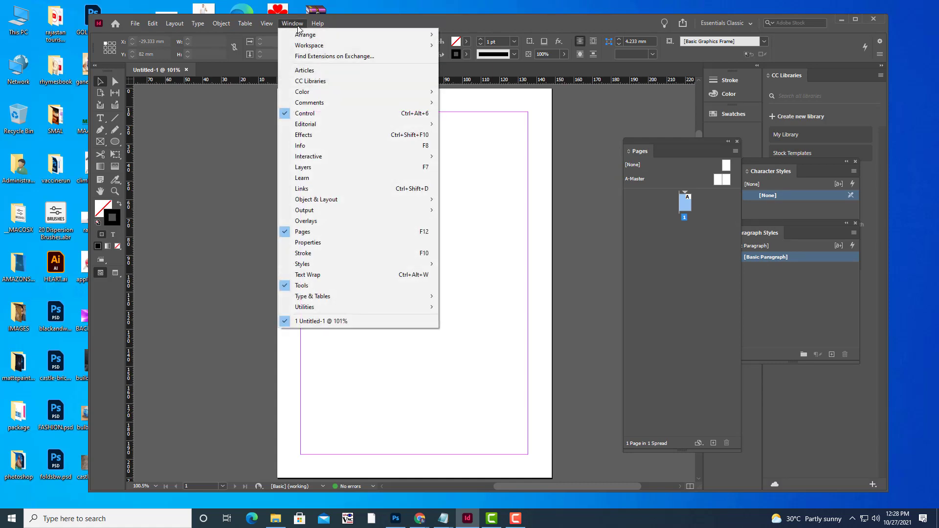
mouse_move(337, 307)
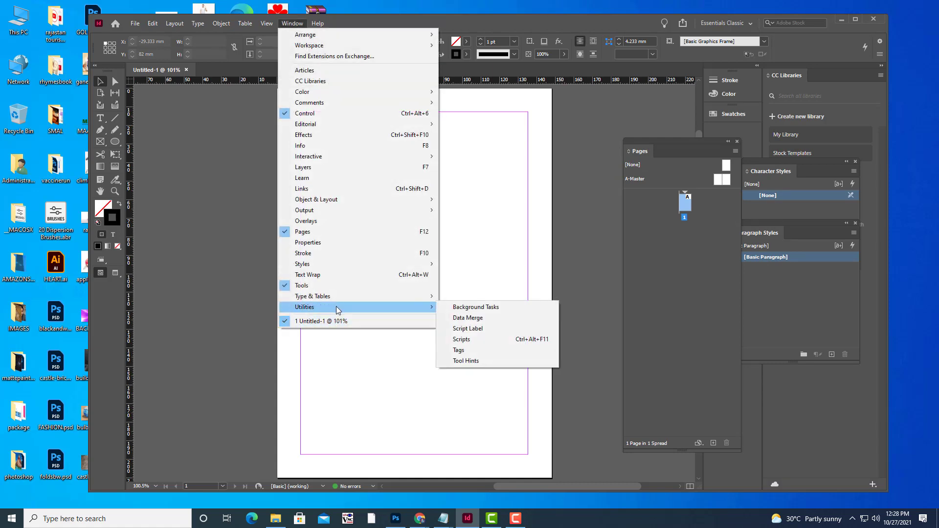
left_click(486, 340)
left_click_drag(365, 193, 632, 158)
left_click(622, 197)
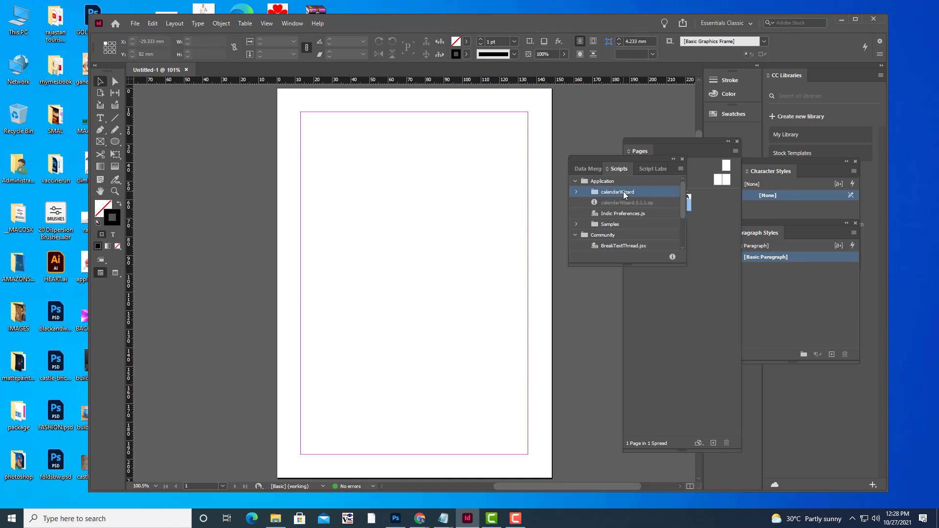
left_click_drag(602, 158, 608, 162)
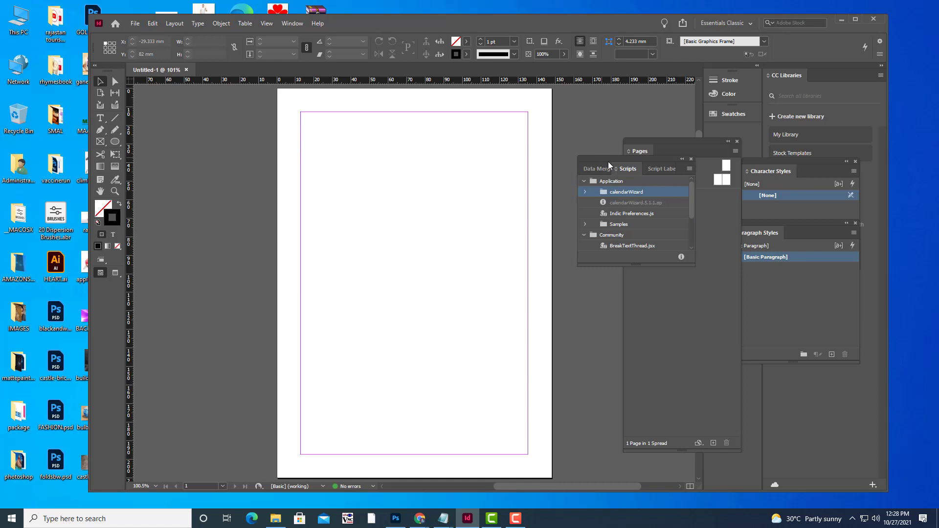
Expand the calendarWizard script folder, run calendarWizard.js, and reposition the Calendar Wizard dialog
left_click(585, 193)
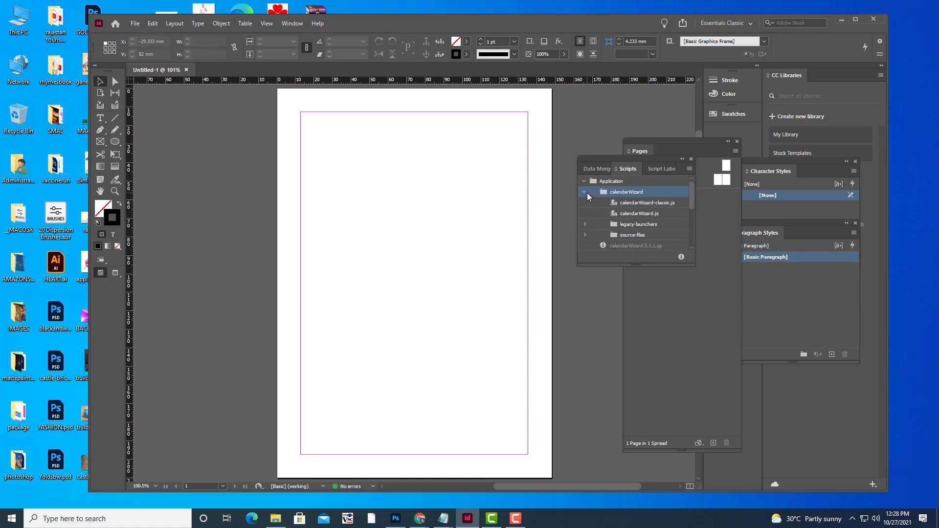
left_click_drag(597, 157, 562, 113)
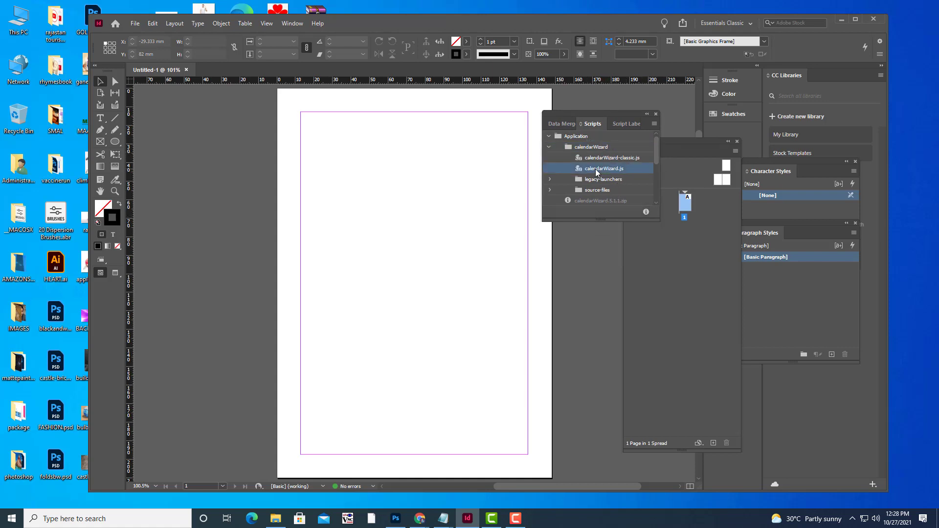
left_click(622, 159)
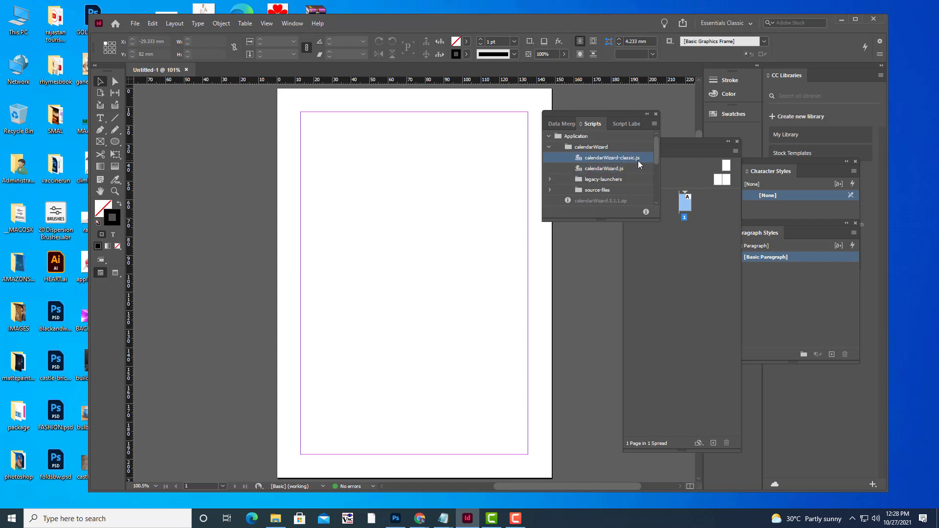
left_click(605, 172)
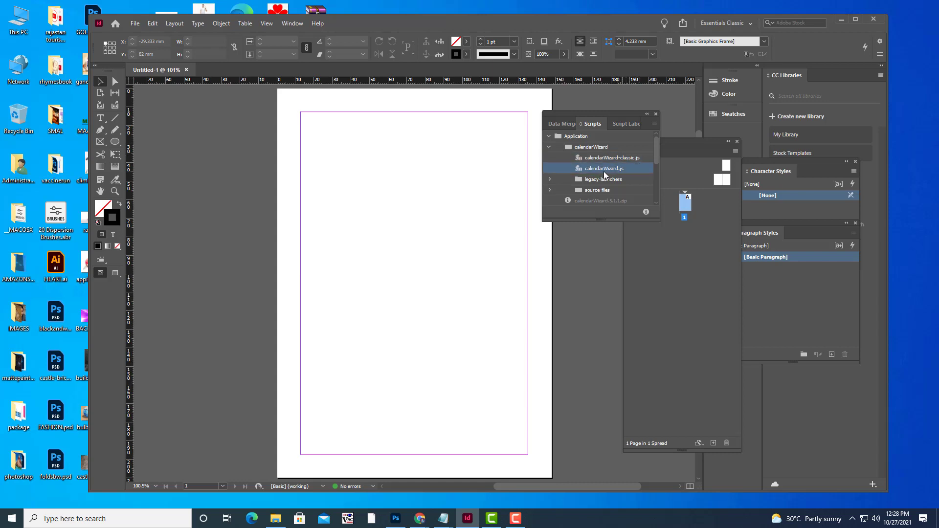
left_click_drag(589, 119, 642, 112)
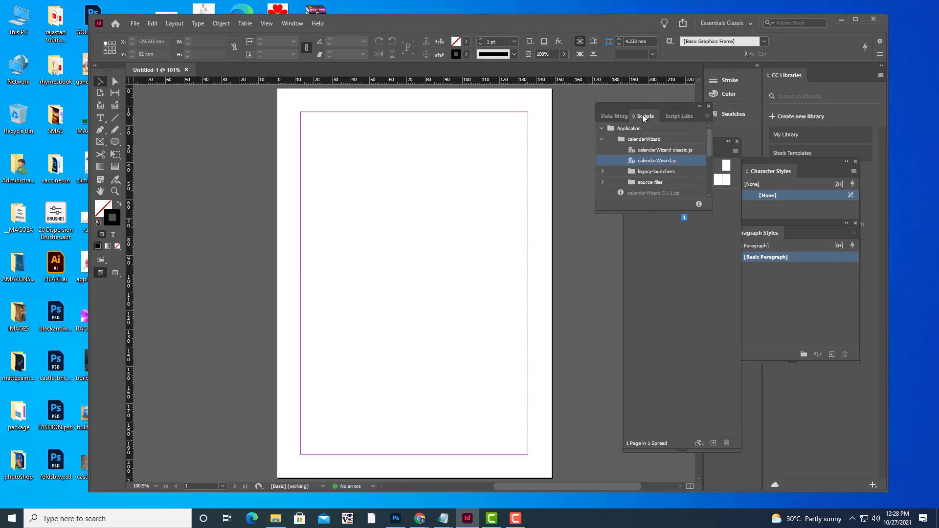
double_click(653, 160)
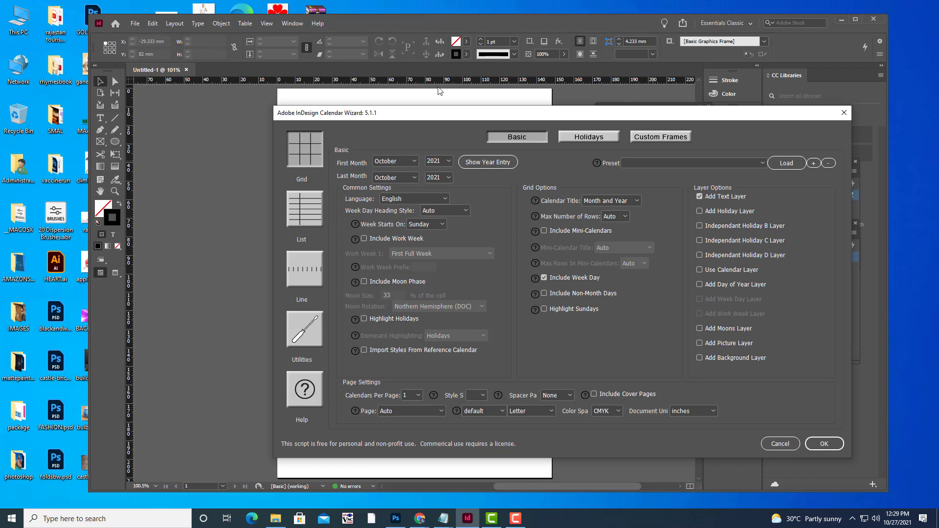
left_click_drag(440, 116, 464, 122)
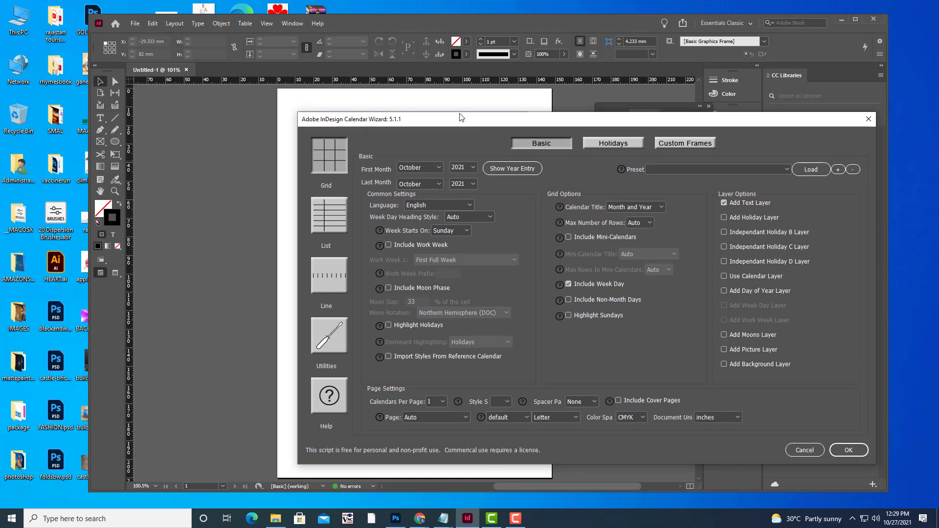
Set the calendar's first month to January 2022 and its last month to December 2022
left_click_drag(458, 119, 418, 111)
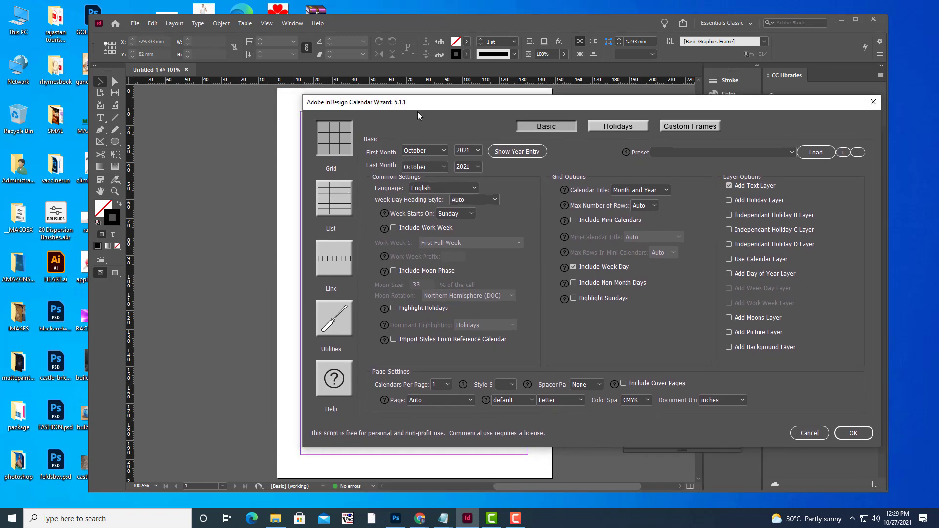
left_click(445, 151)
left_click(424, 161)
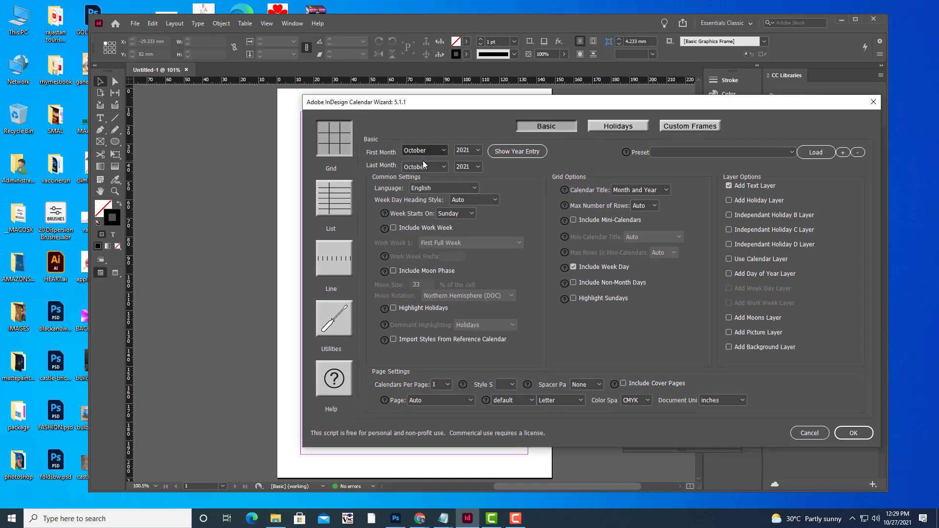
left_click(478, 151)
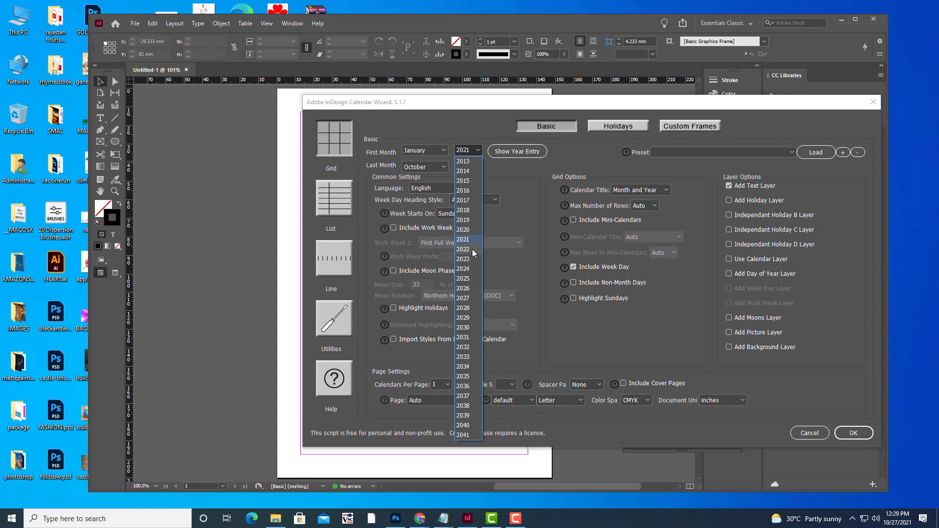
left_click(469, 249)
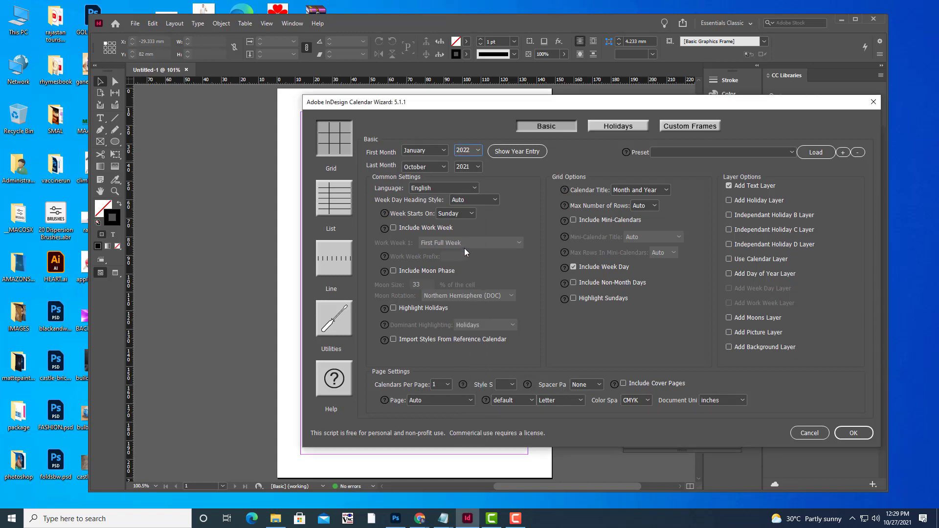
left_click(429, 166)
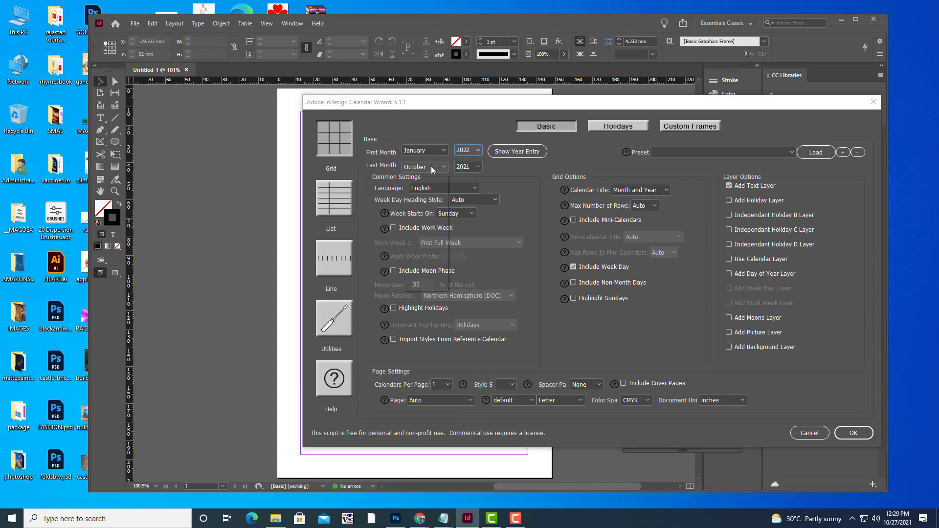
left_click(424, 286)
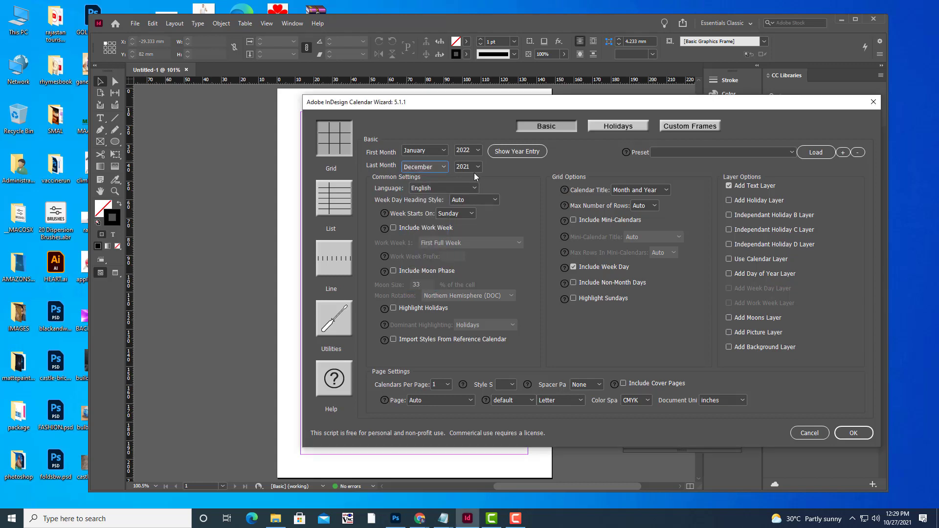
left_click(474, 169)
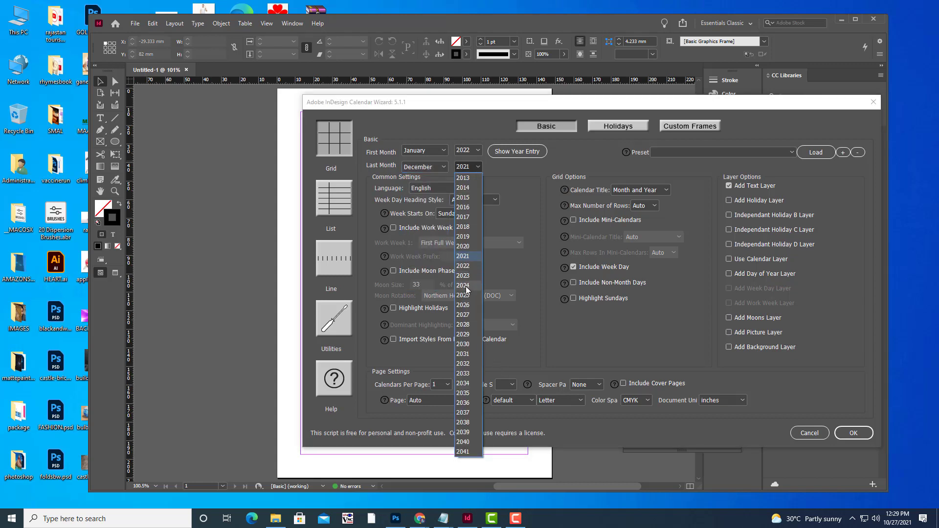
left_click(471, 266)
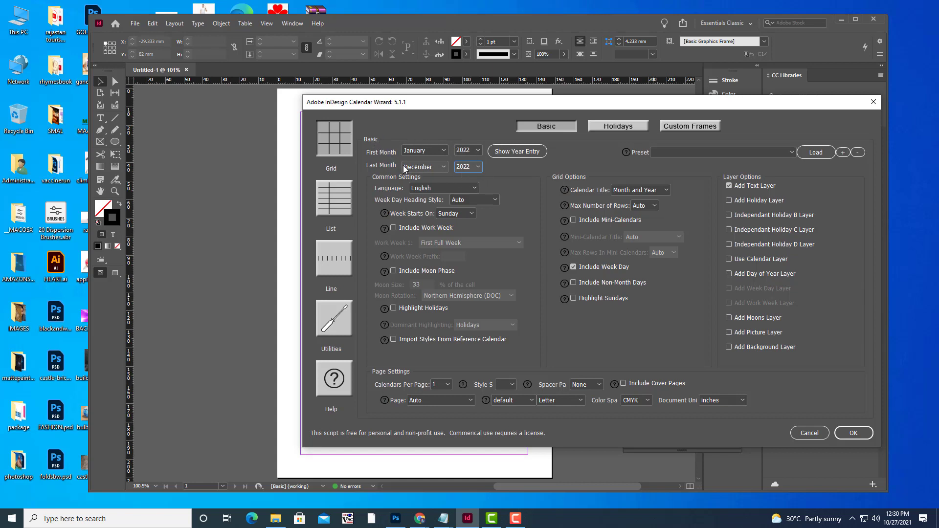
Try Monday and Sunday as the day the week starts on, and settle on Monday
mouse_move(525, 108)
left_mouse_down()
mouse_move(509, 80)
mouse_move(516, 94)
left_mouse_up()
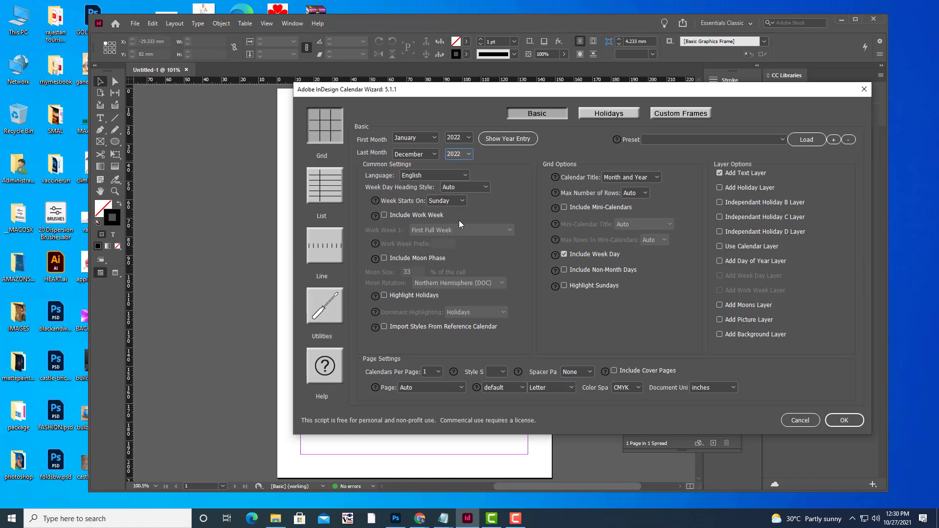
left_click(460, 204)
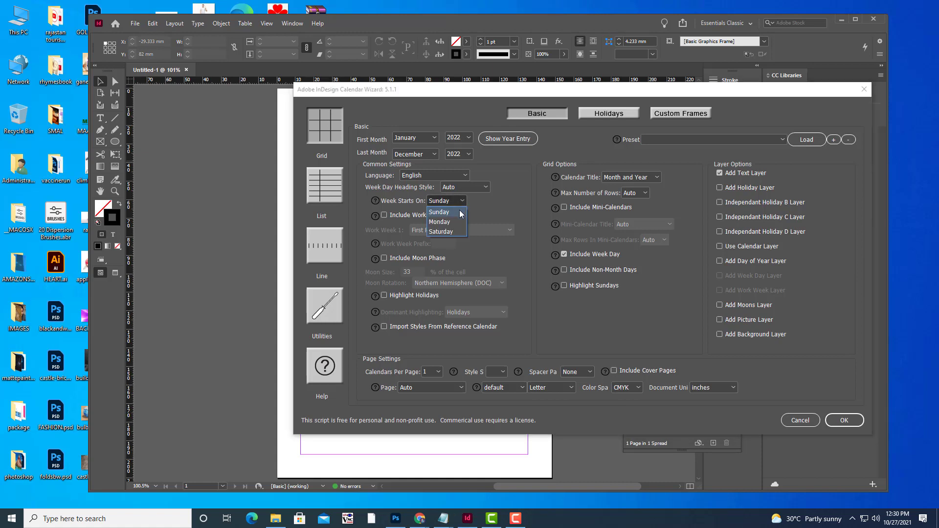
left_click(455, 223)
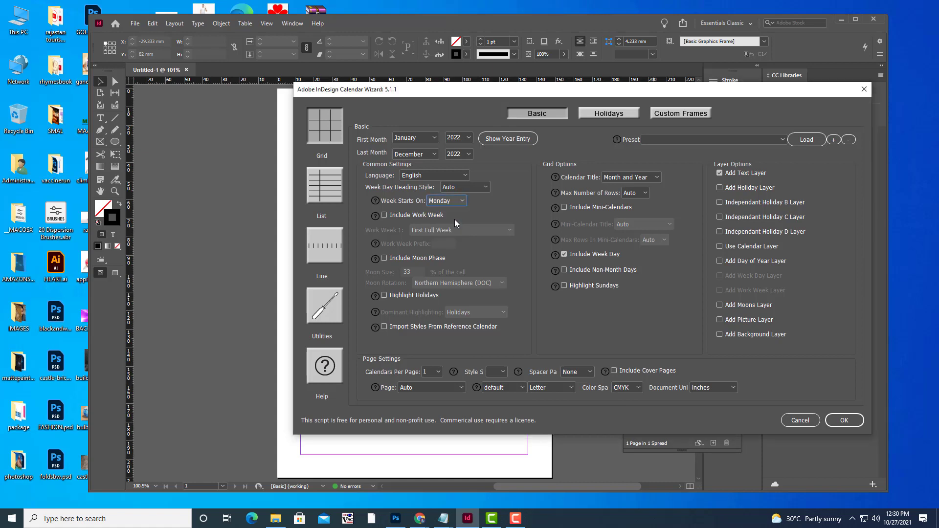
left_click(455, 205)
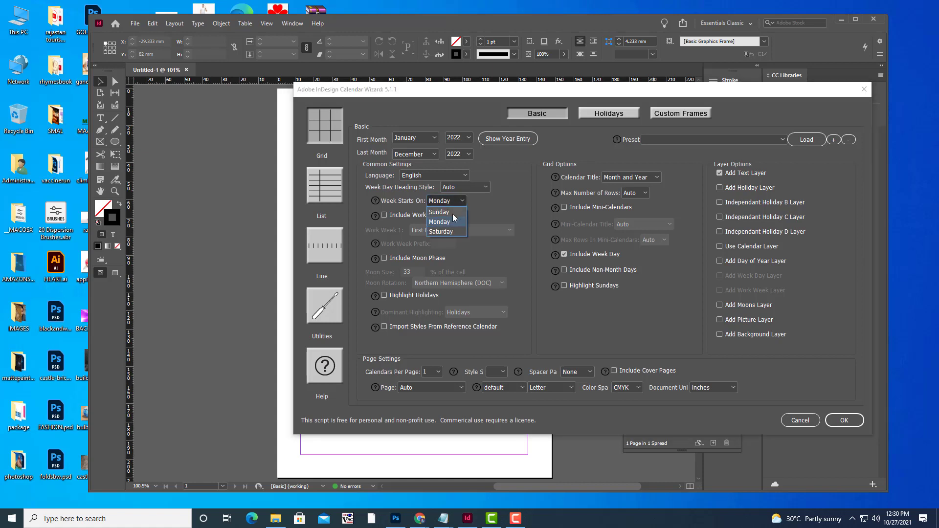
left_click(452, 213)
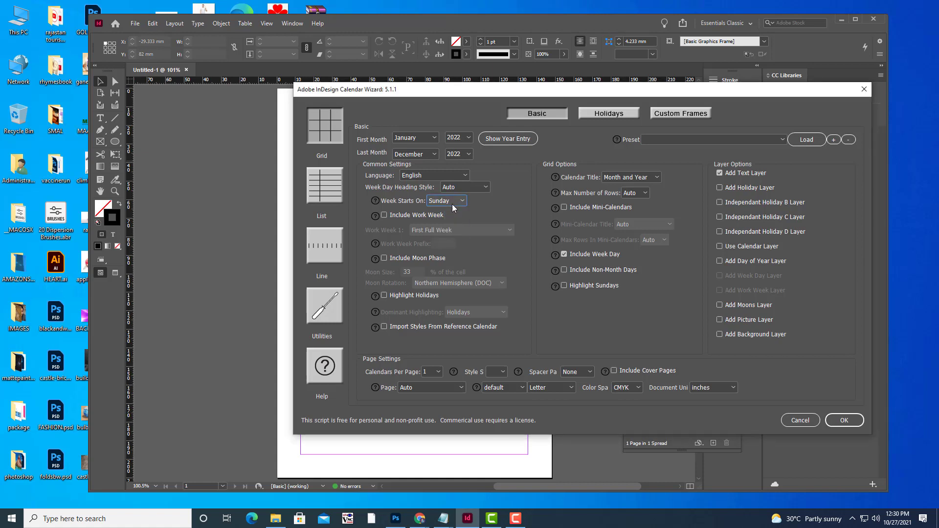
left_click(454, 201)
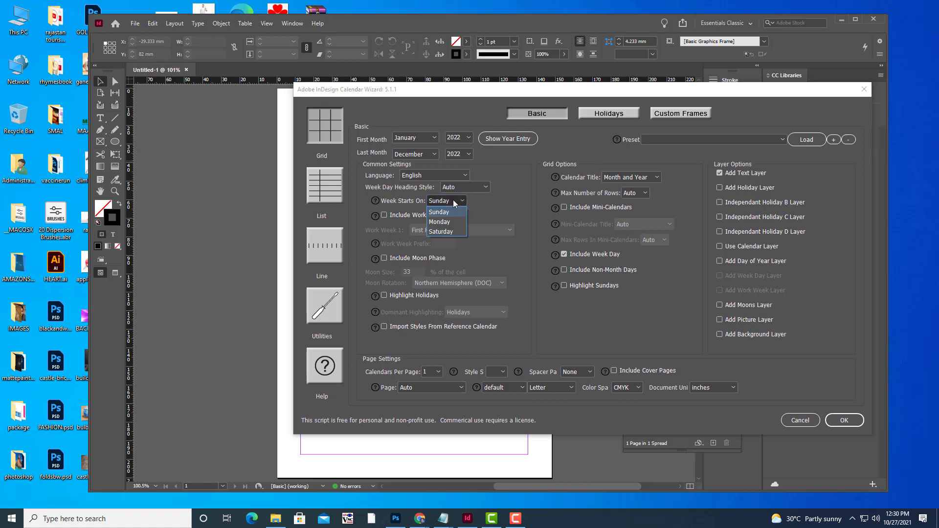
left_click(444, 223)
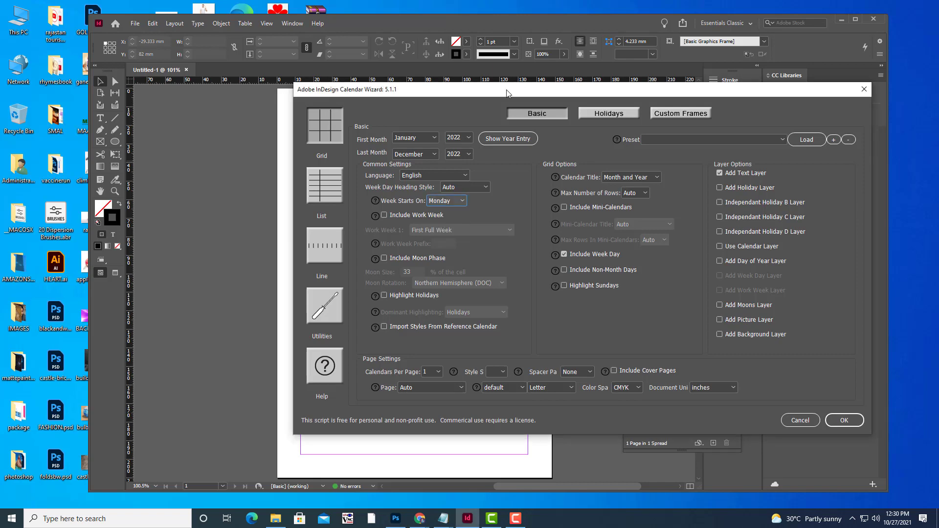
Set the calendar's page destination to New Document after checking the available options
left_click_drag(509, 89, 491, 8)
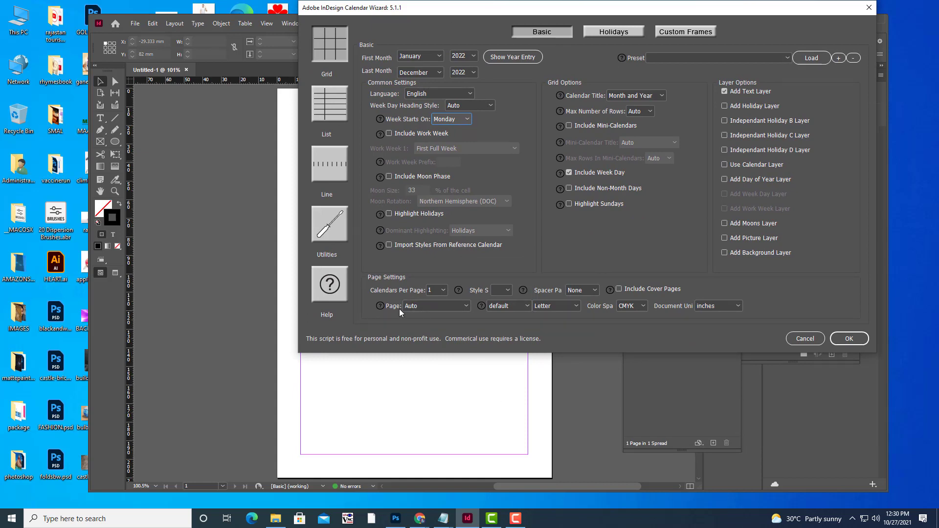
left_click(435, 307)
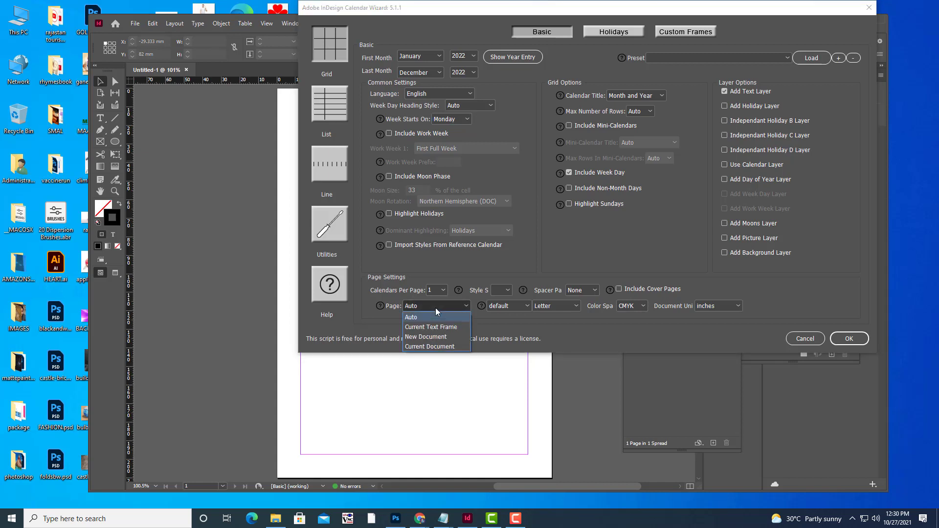
left_click(377, 319)
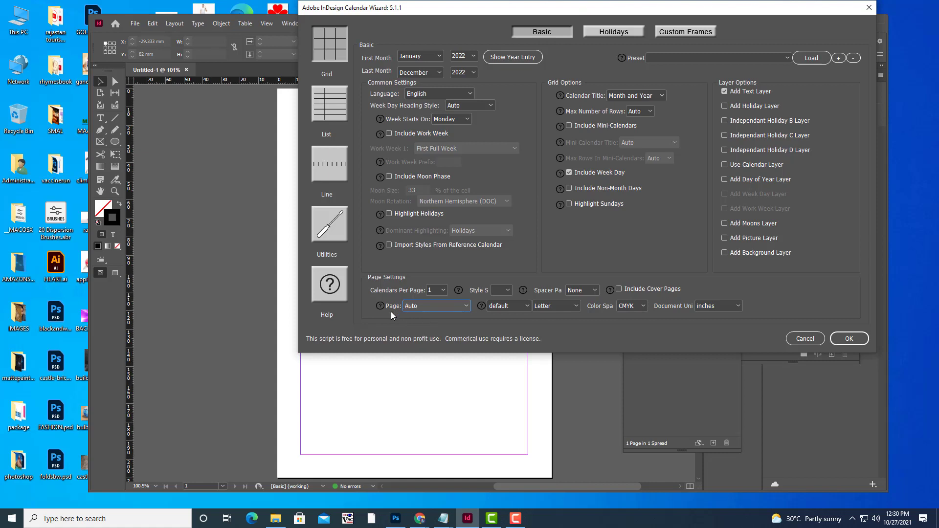
left_click(425, 305)
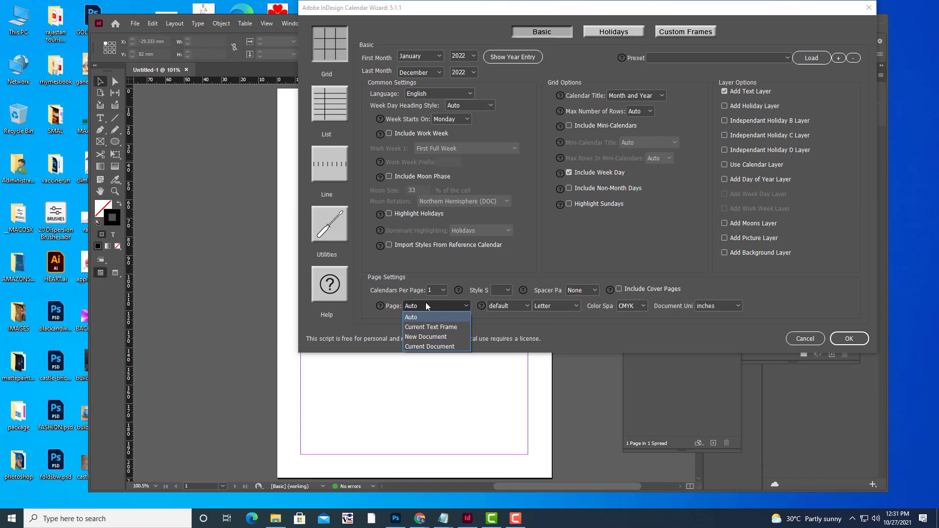
left_click(426, 337)
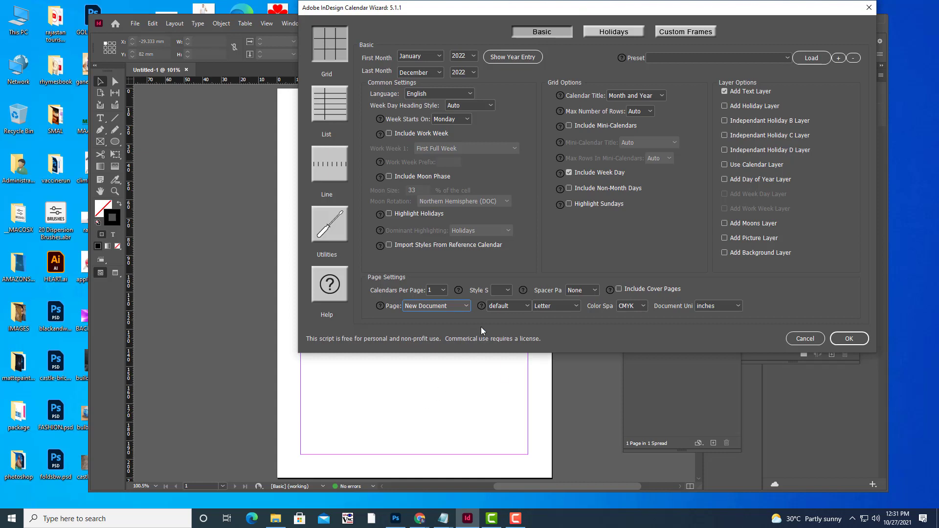
left_click(446, 305)
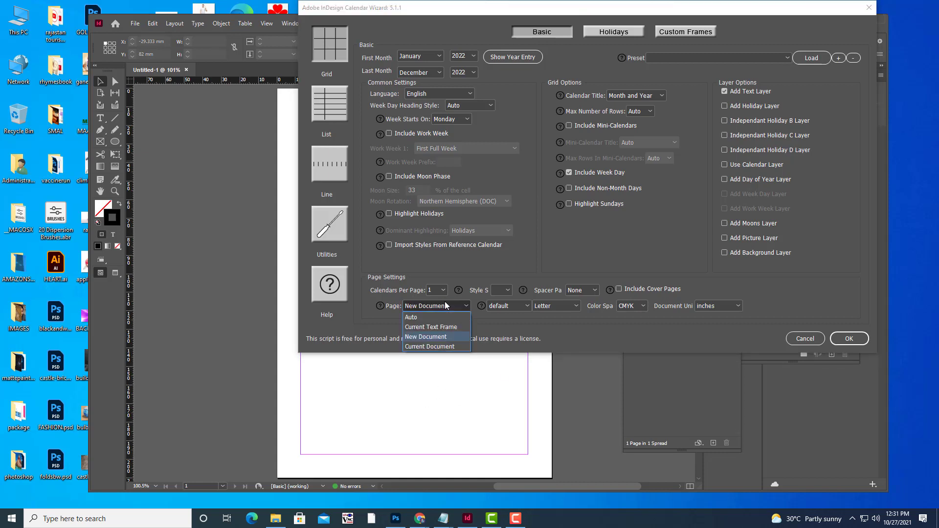
left_click(431, 337)
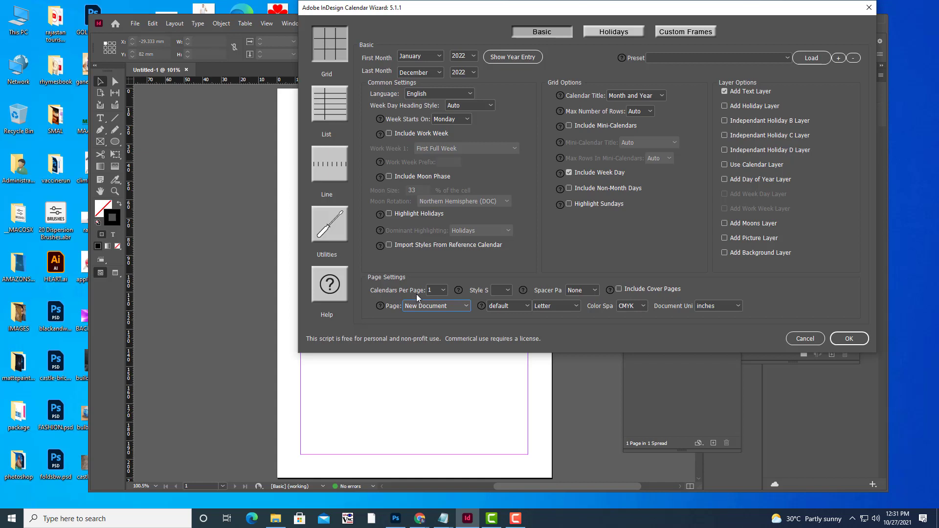
Set 12 calendars per page and choose Landscape as the page orientation
left_click(439, 292)
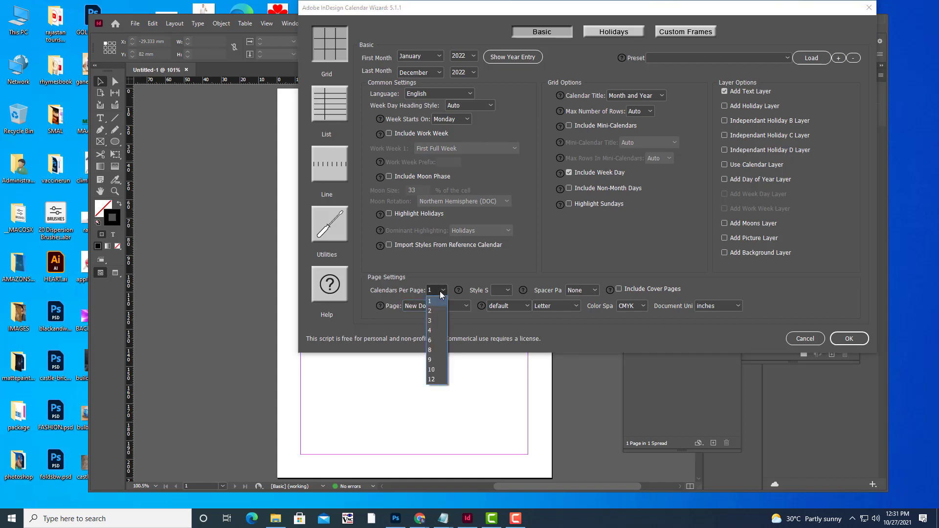
left_click(431, 380)
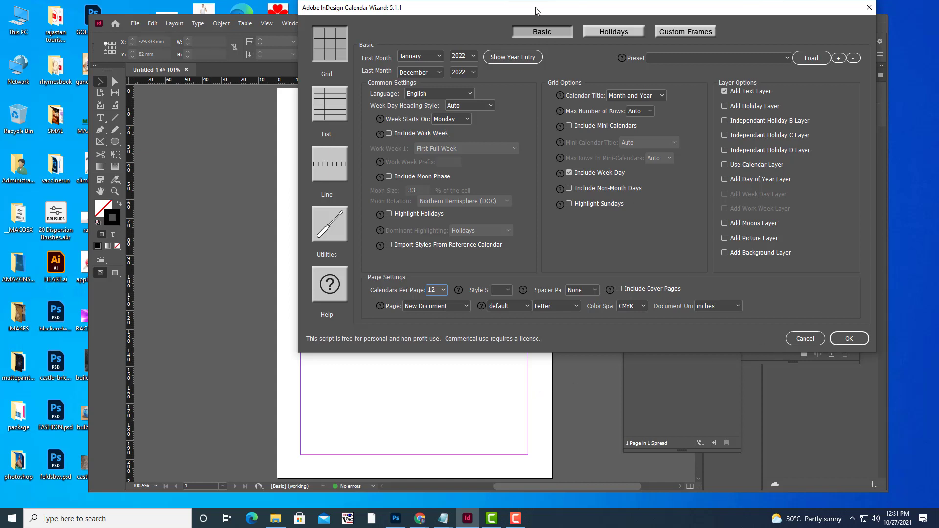
left_click_drag(532, 11, 519, 18)
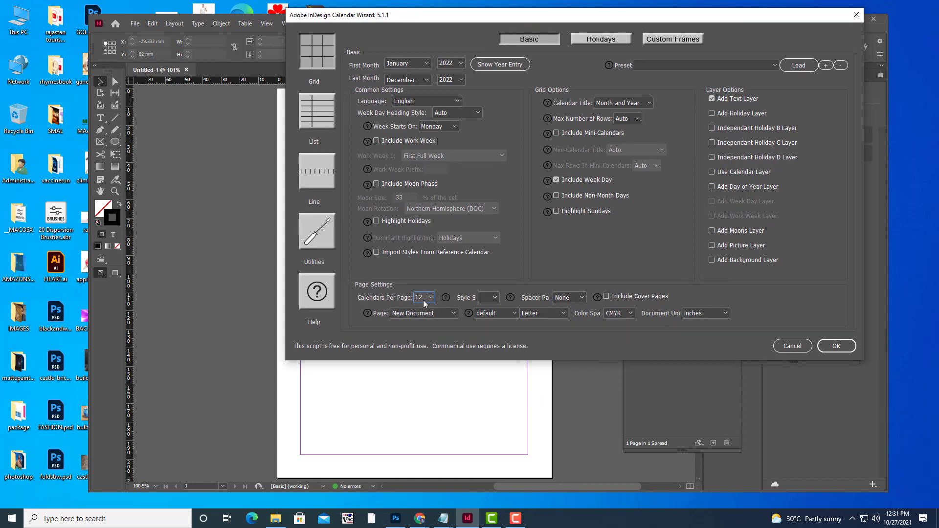
left_click(511, 313)
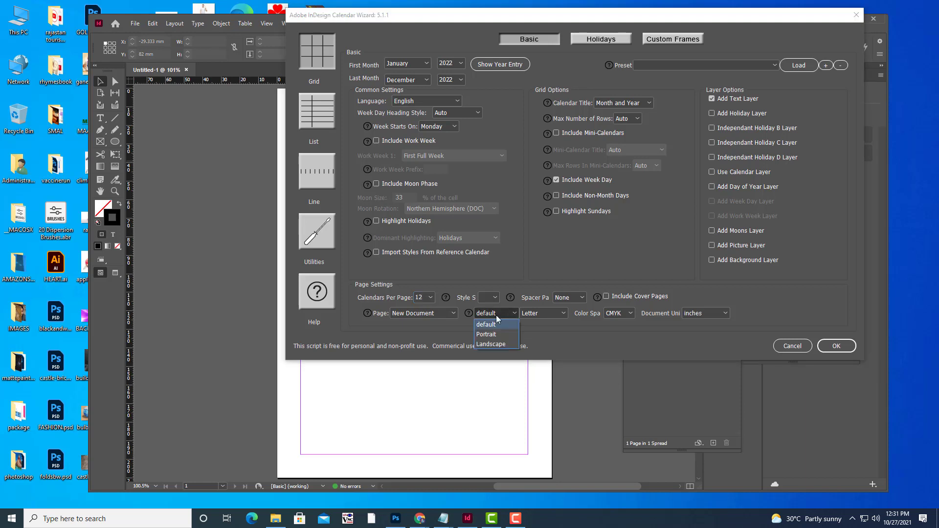
left_click(498, 344)
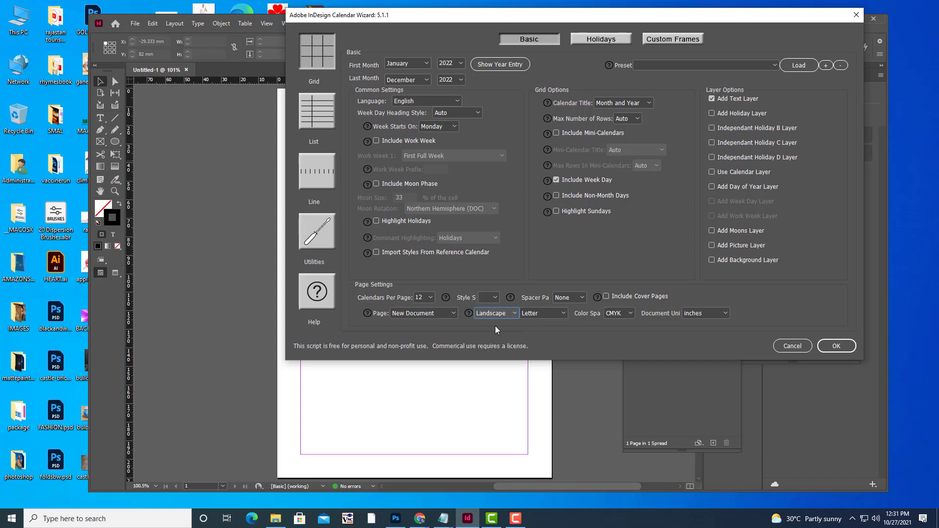
Cancel the Calendar Wizard dialog and close the Scripts panel
left_click_drag(589, 19, 535, 64)
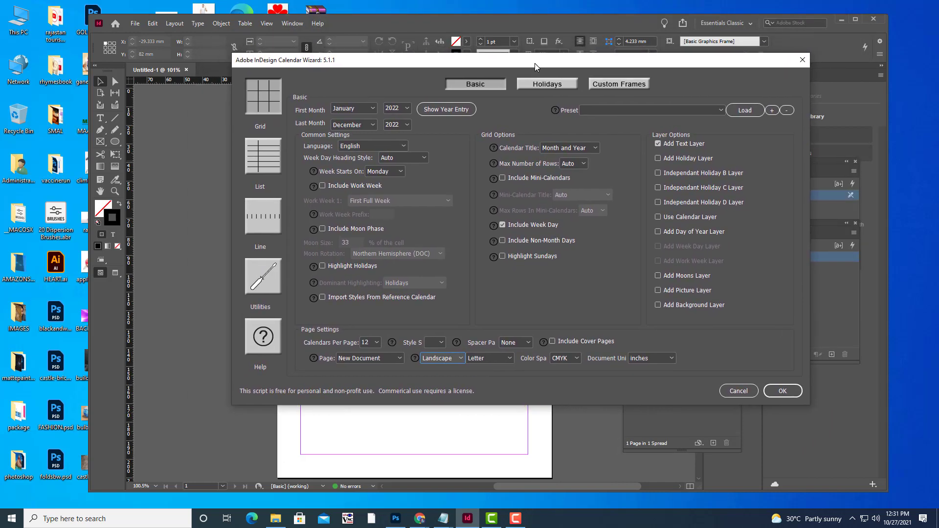
left_click(740, 391)
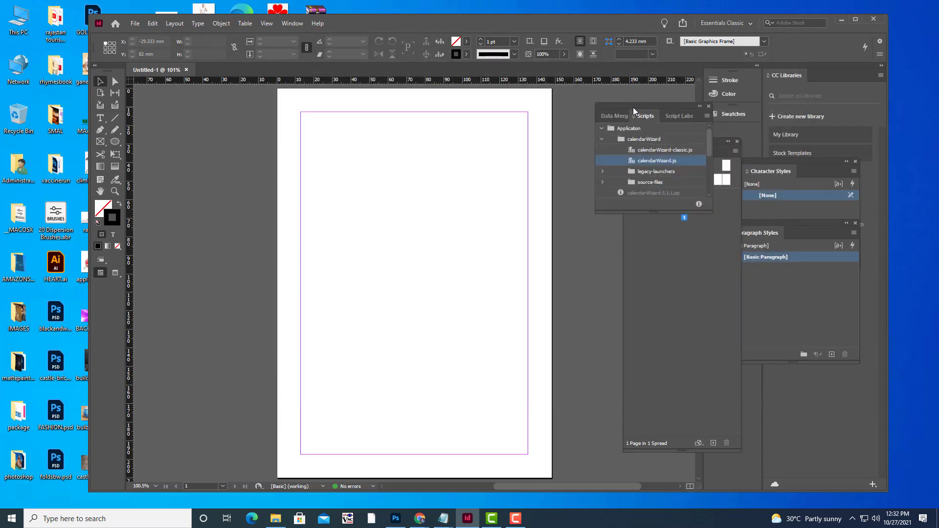
left_click_drag(633, 107, 615, 167)
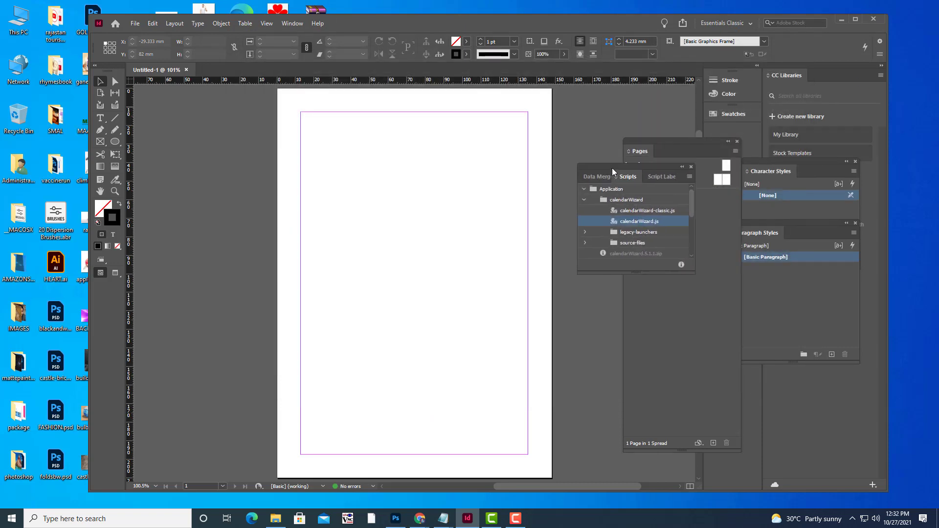
left_click(691, 167)
Reopen the Scripts panel, place it closer to the page, and run calendarWizard.js
left_click(289, 23)
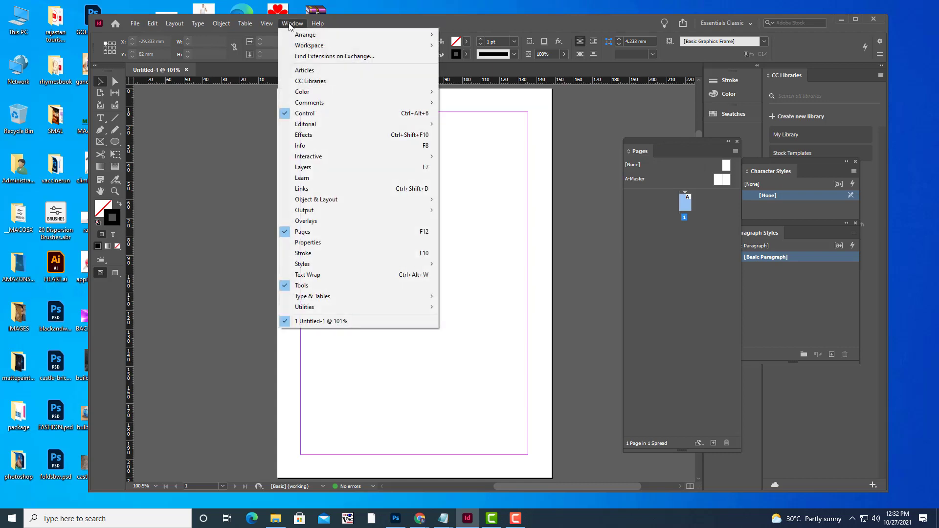
mouse_move(318, 310)
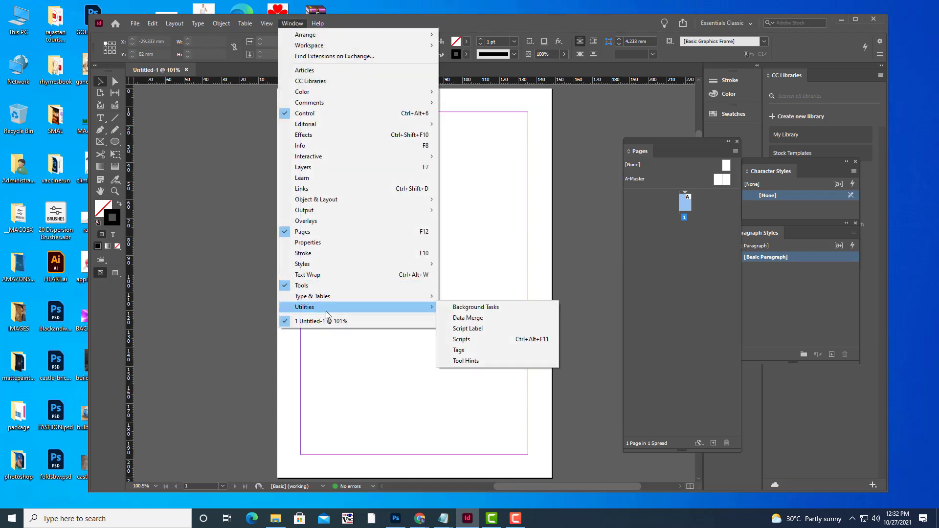
left_click(471, 341)
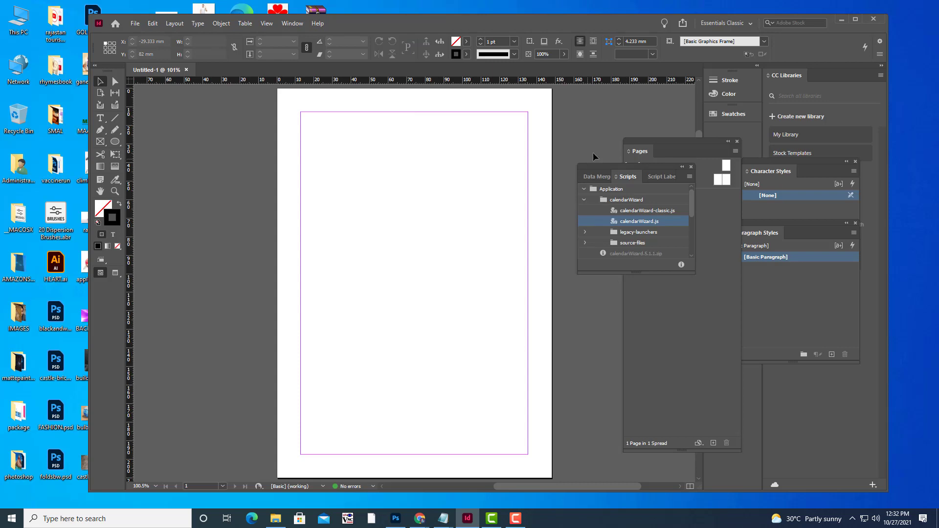
left_click_drag(605, 167, 583, 177)
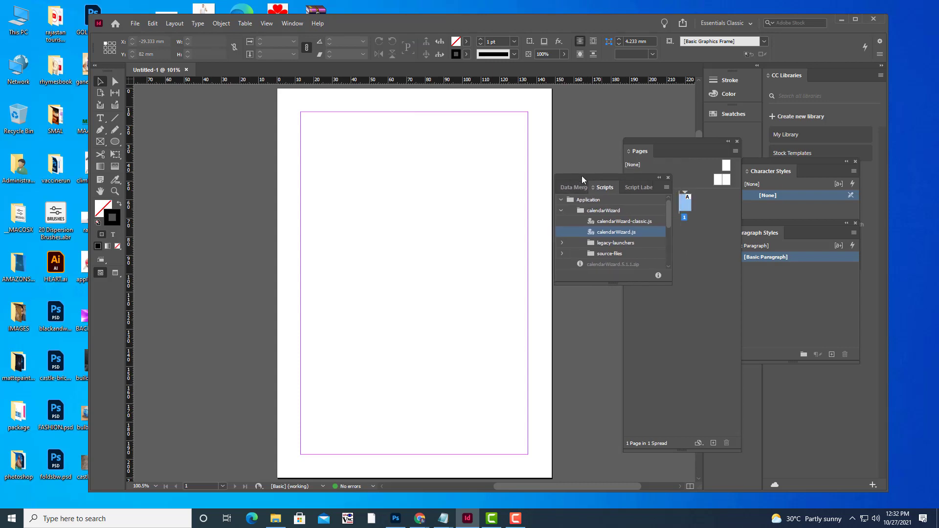
double_click(622, 236)
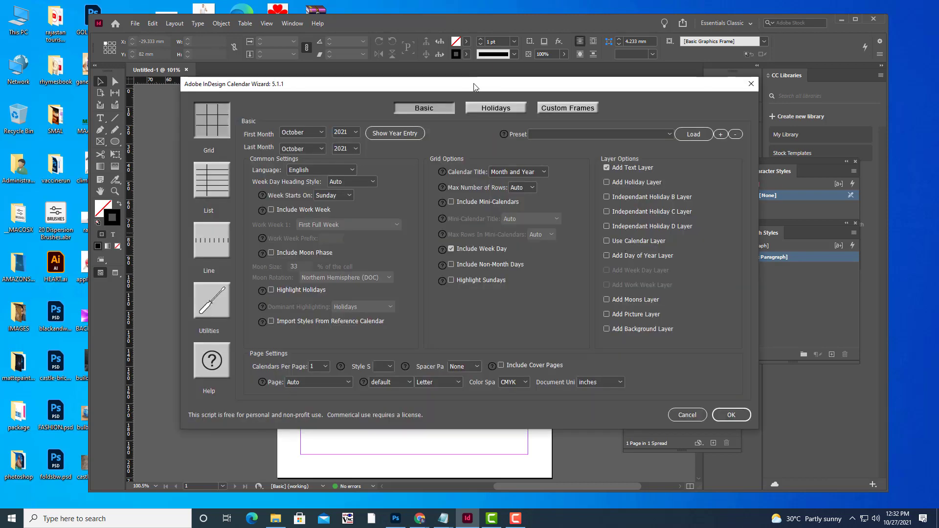
Move the Calendar Wizard dialog clear of the page and set the calendar's first month to January 2022
left_click_drag(510, 105, 701, 304)
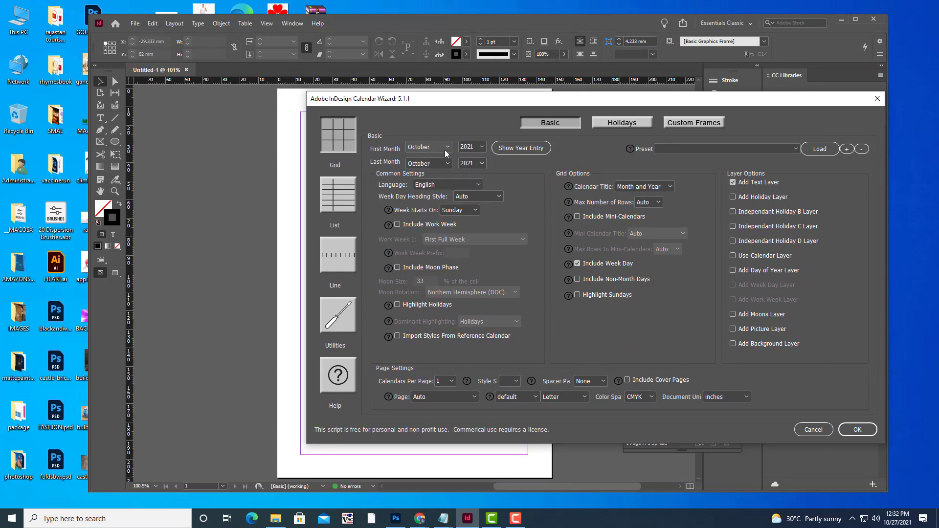
left_click(483, 148)
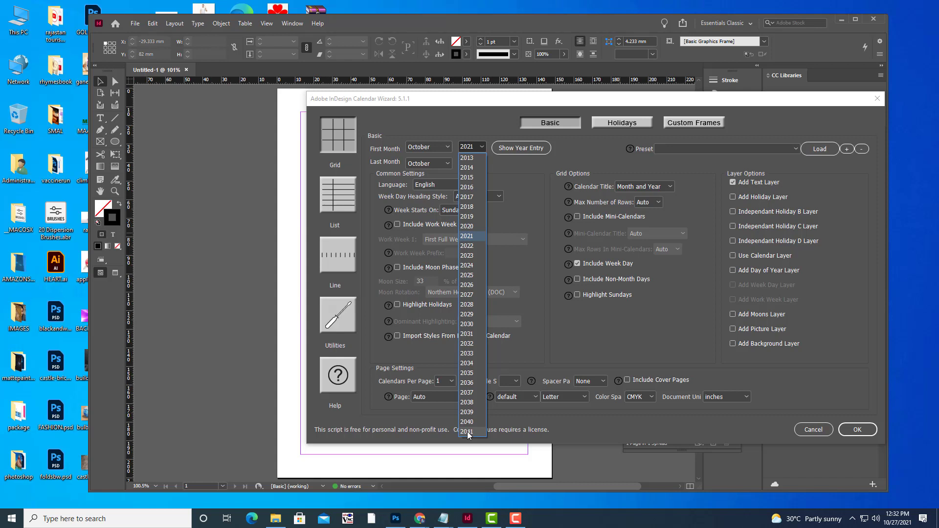
left_click(469, 246)
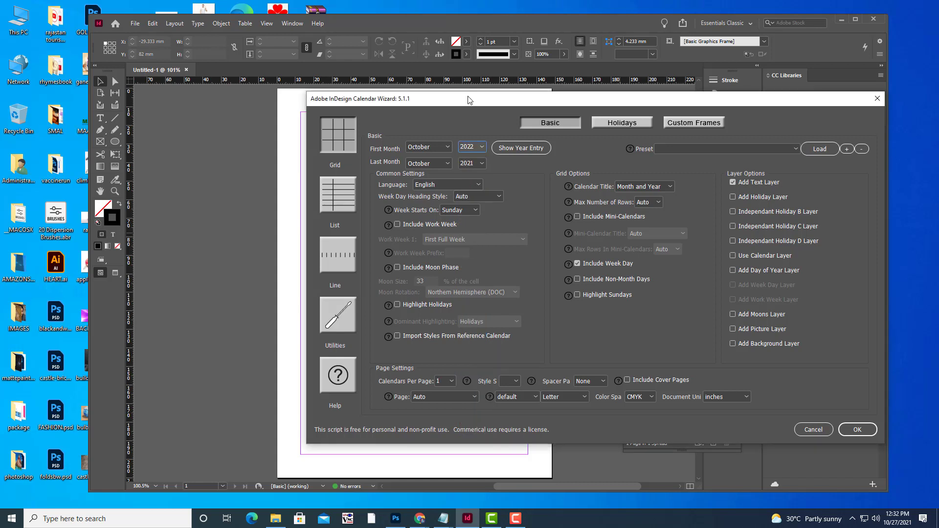
mouse_move(465, 99)
left_mouse_down()
mouse_move(484, 100)
mouse_move(460, 103)
left_mouse_up()
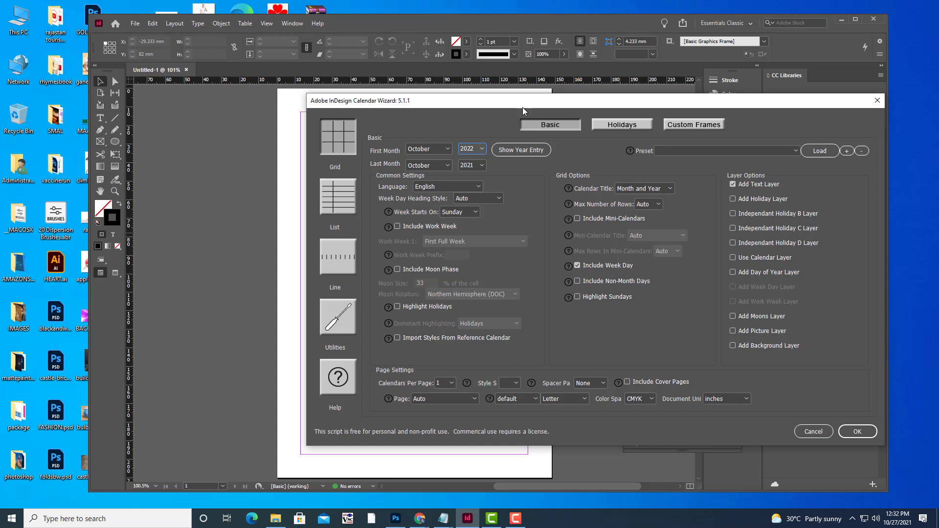
left_click_drag(502, 101, 504, 93)
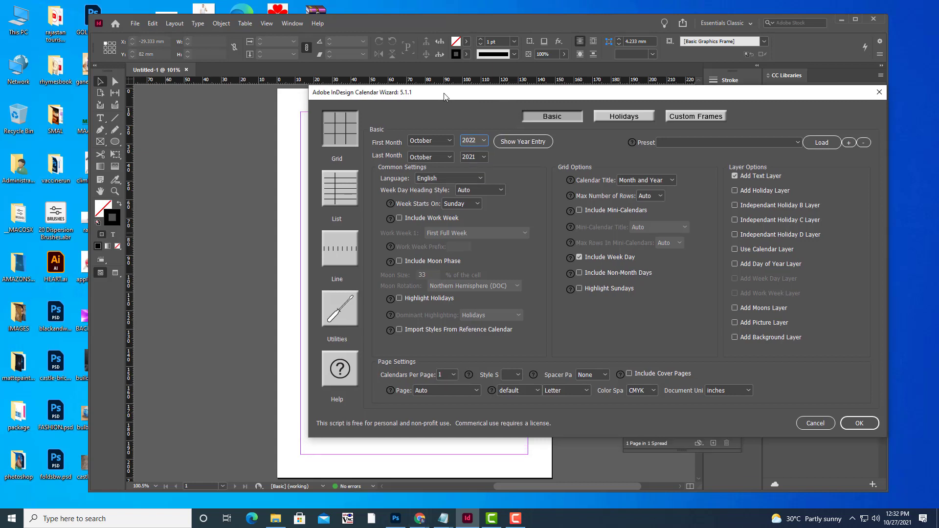
left_click(449, 140)
left_click(432, 154)
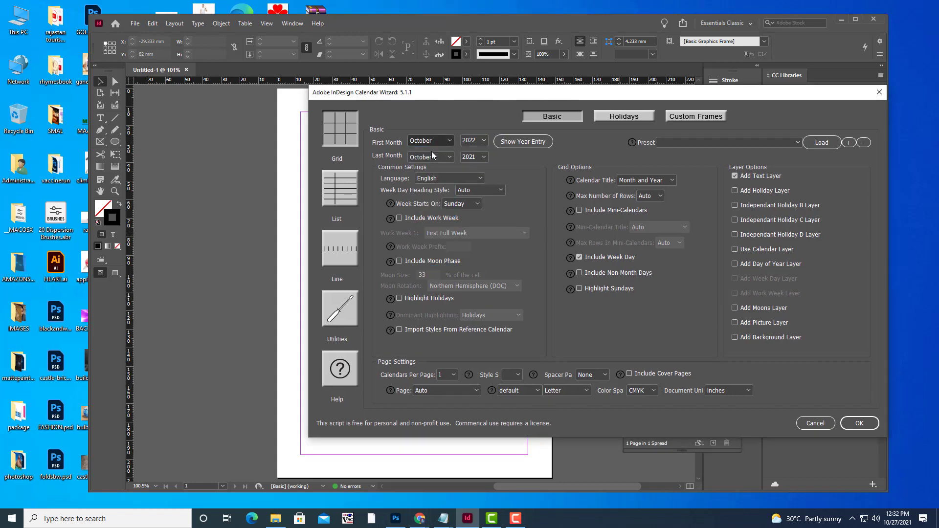
Set the calendar's last month to December 2022
left_click(435, 157)
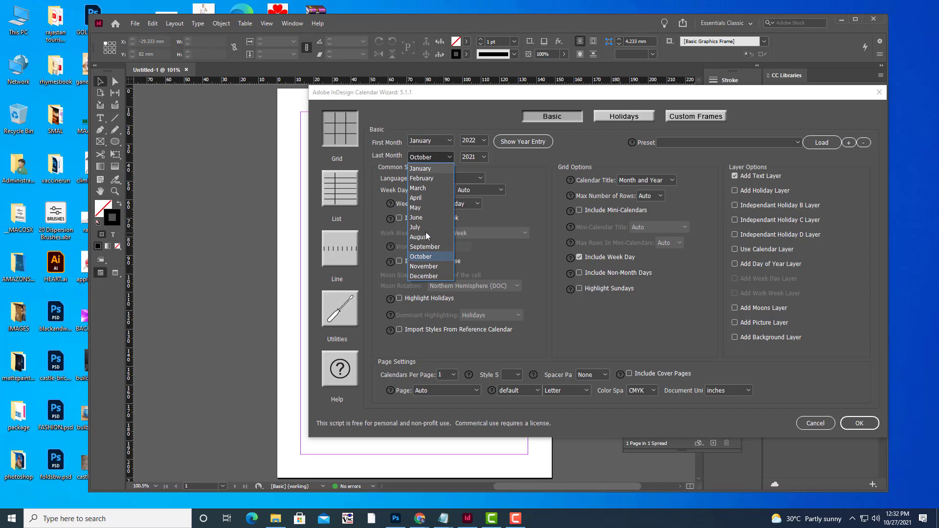
left_click(423, 276)
mouse_move(451, 98)
left_mouse_down()
mouse_move(435, 96)
mouse_move(445, 98)
left_mouse_up()
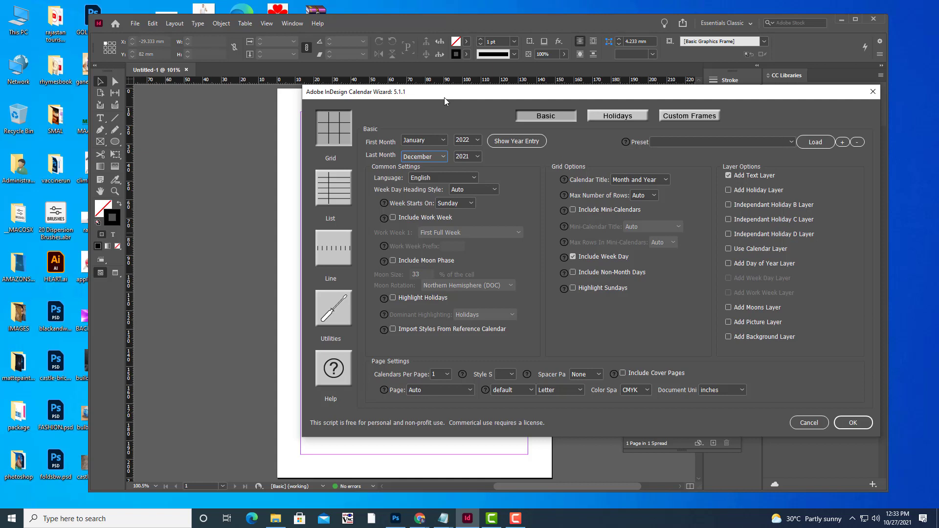
left_click(476, 158)
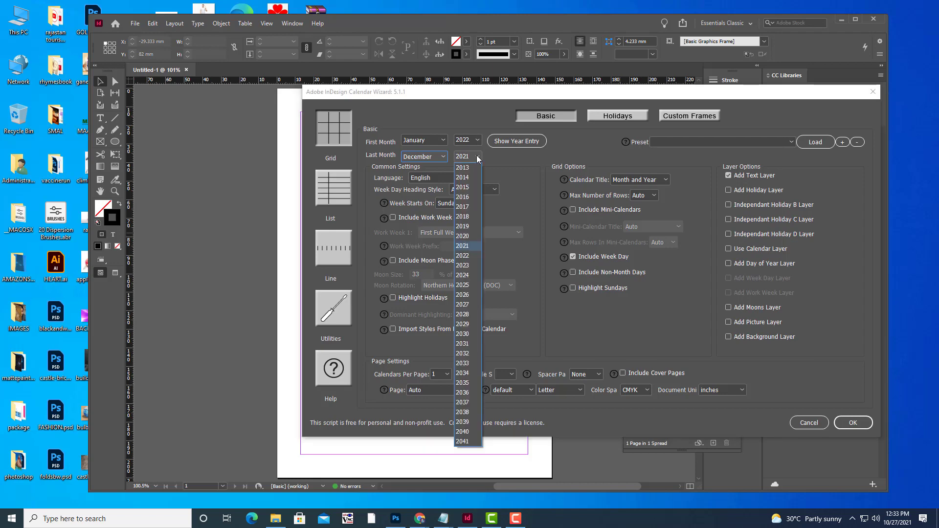
left_click(473, 254)
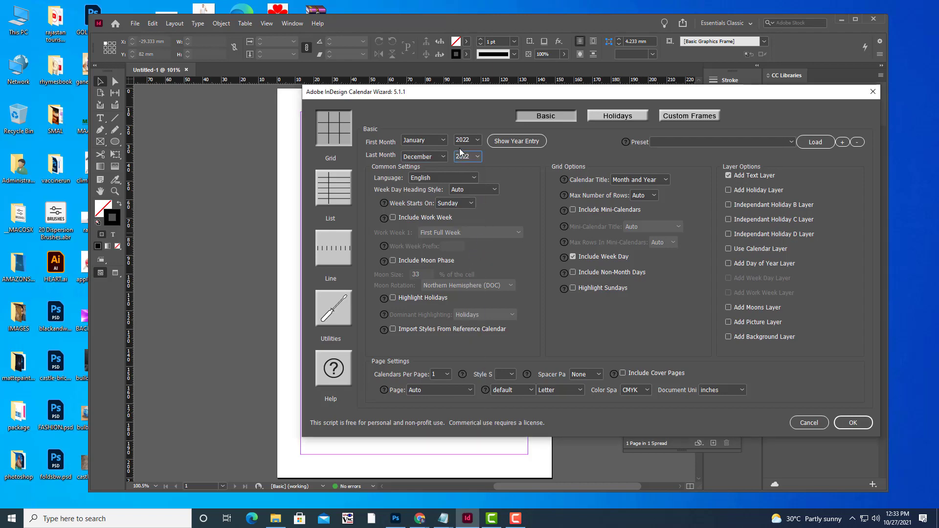
Reposition the Calendar Wizard dialog and make the calendar week start on Monday
left_click(514, 113)
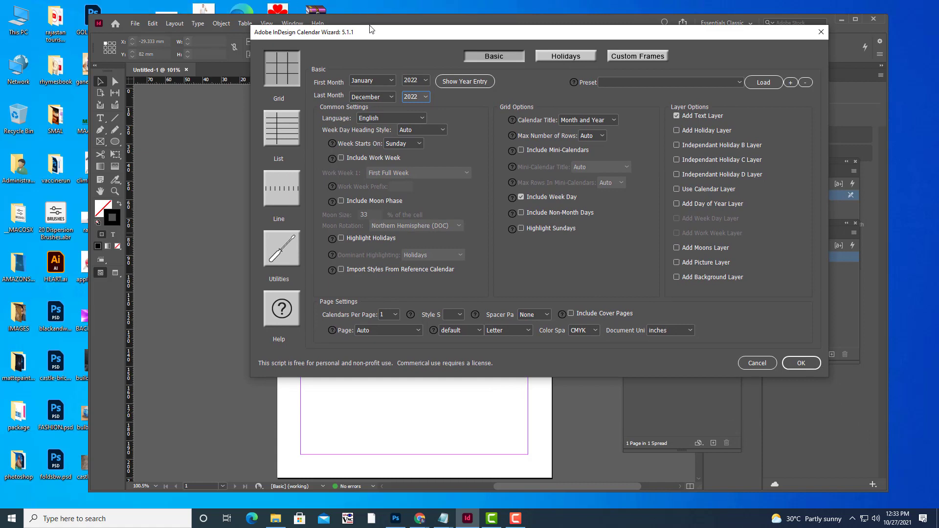
left_click_drag(372, 30, 392, 23)
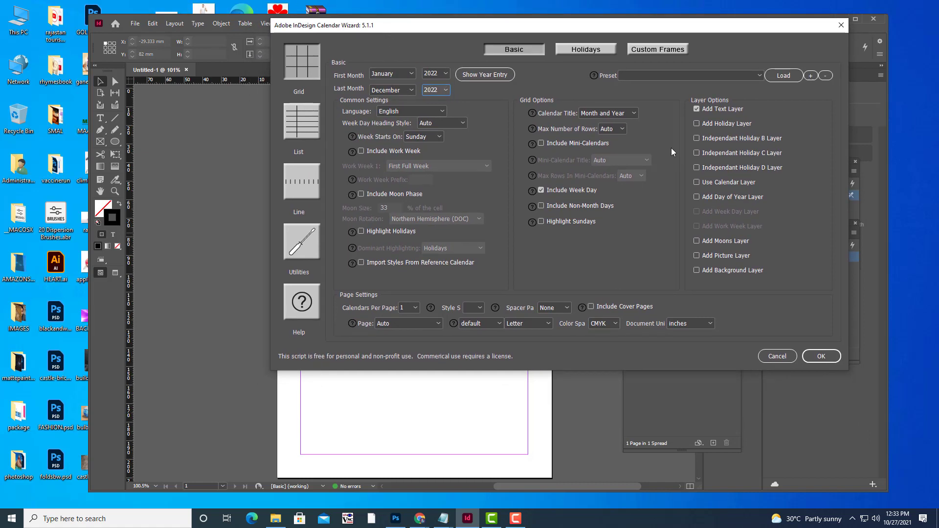
left_click(433, 137)
left_click(426, 158)
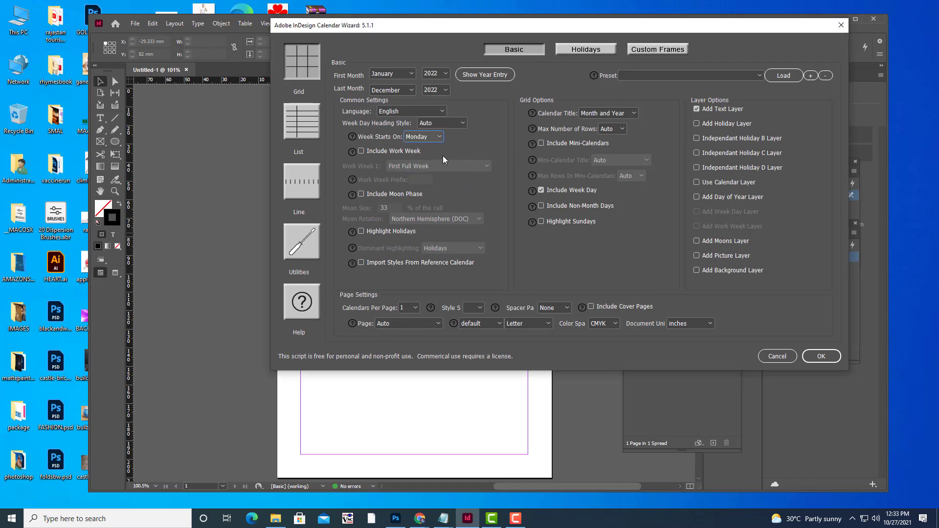
left_click(433, 138)
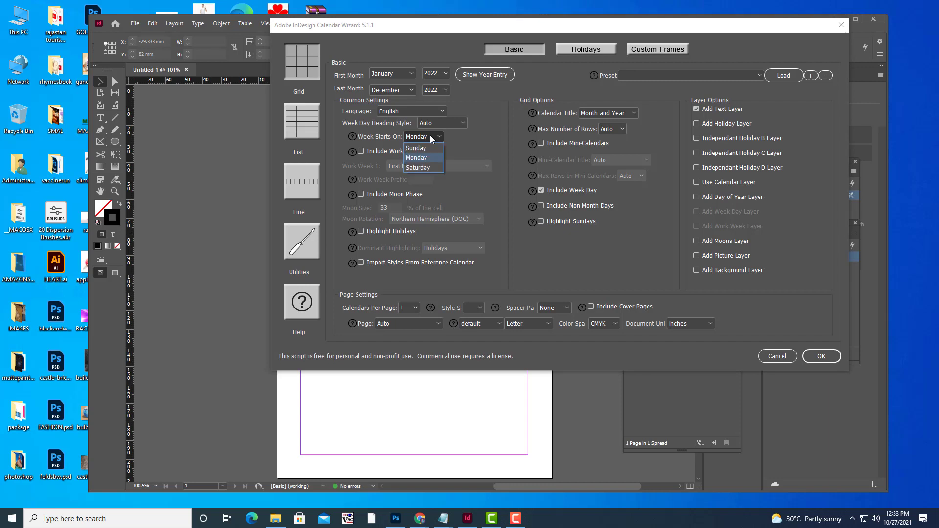
left_click(418, 158)
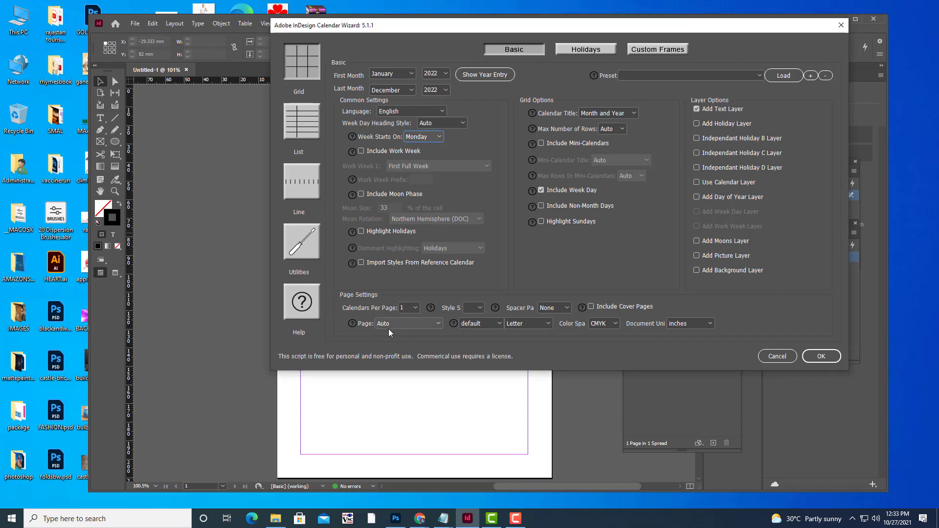
Set 12 calendars per page and choose New Document as the page destination
left_click(415, 309)
left_click(408, 396)
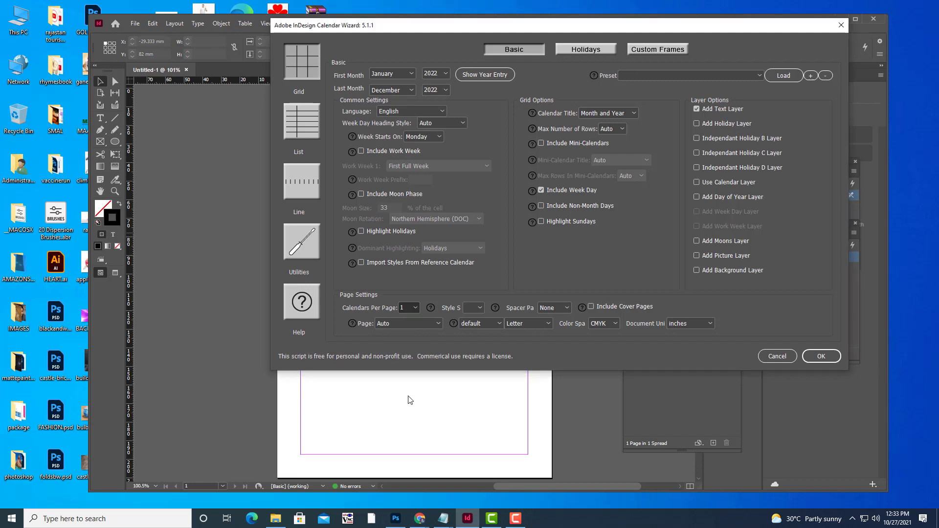
left_click(423, 322)
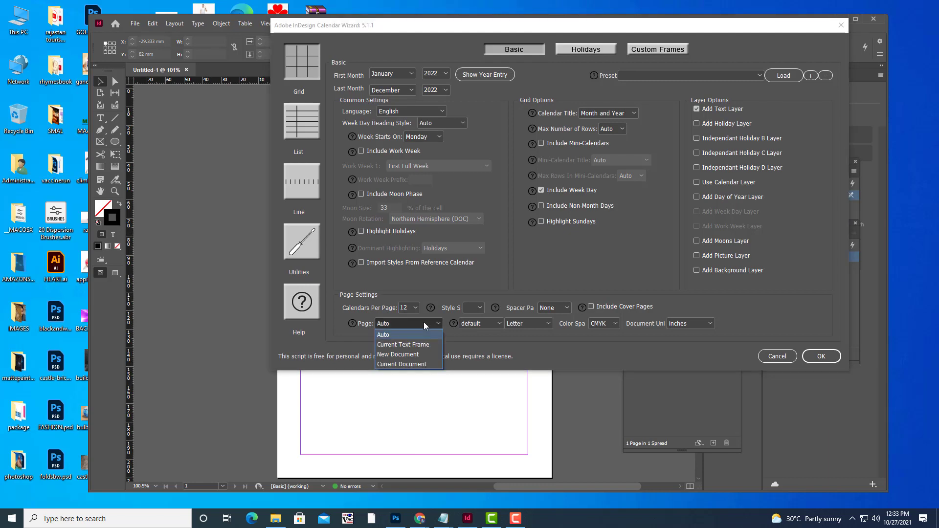
left_click(404, 354)
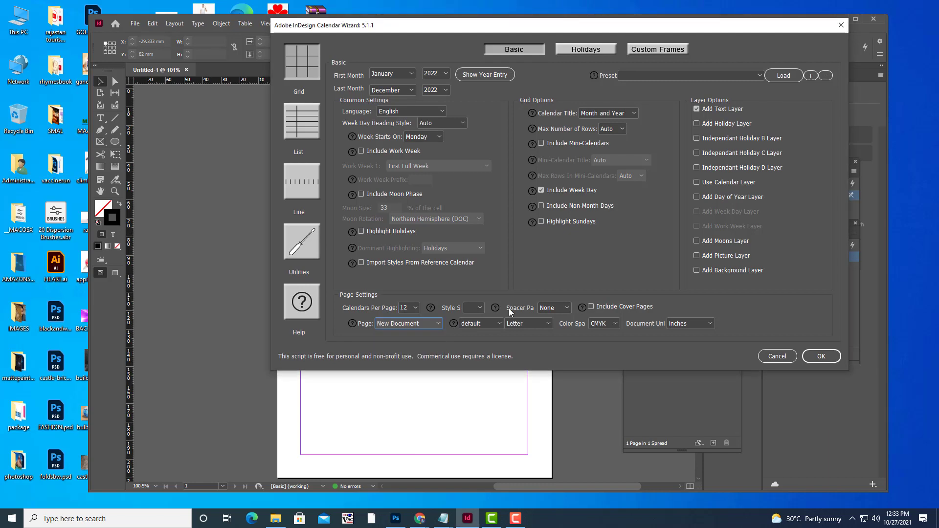
Set the new document's orientation to Landscape and its page size to A3
left_click(497, 325)
left_click(482, 352)
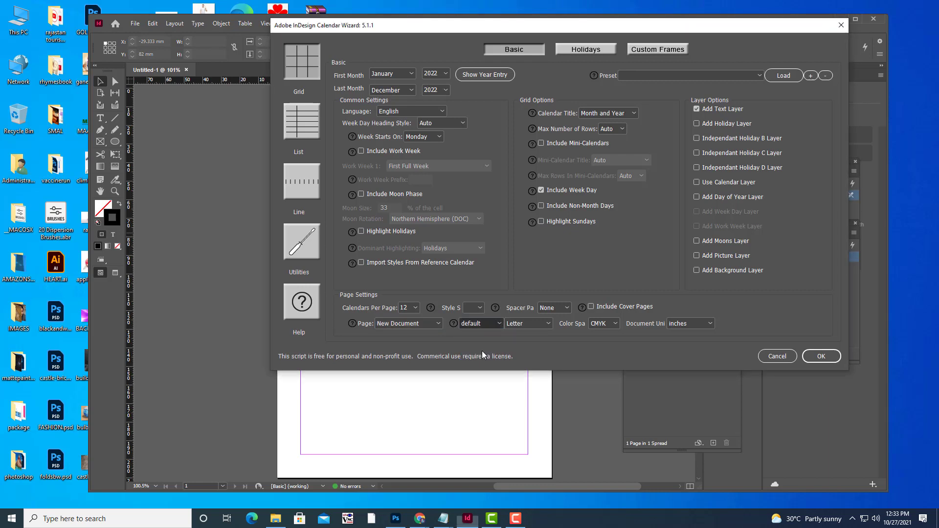
left_click(535, 323)
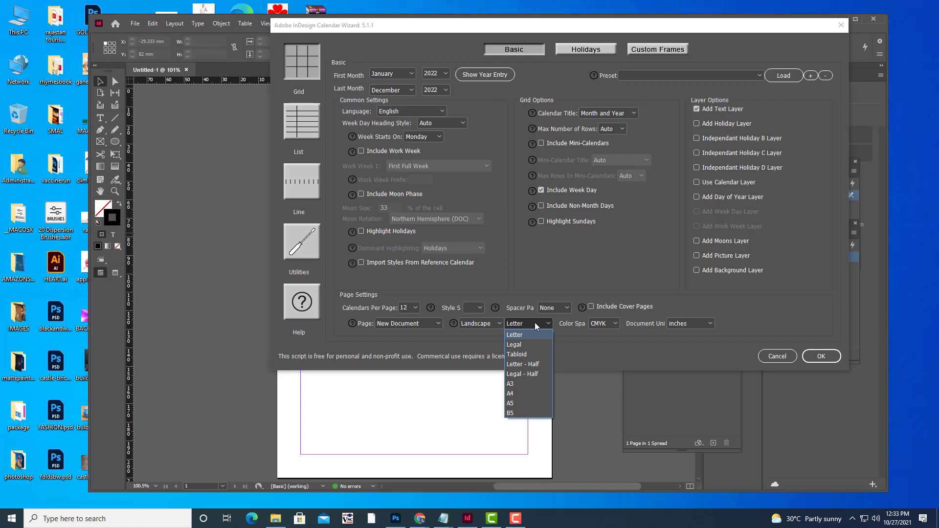
left_click(509, 384)
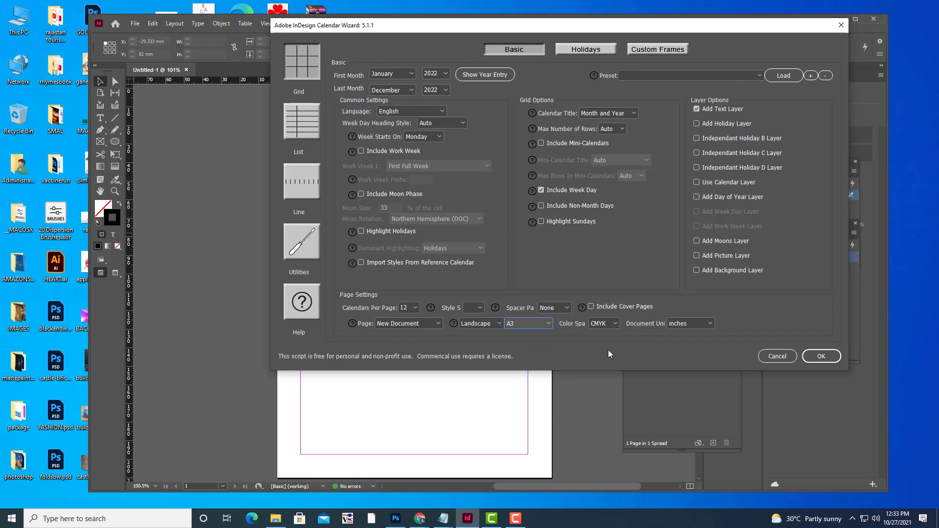
Keep CMYK as the color space and generate the calendar with the chosen settings
left_click(615, 325)
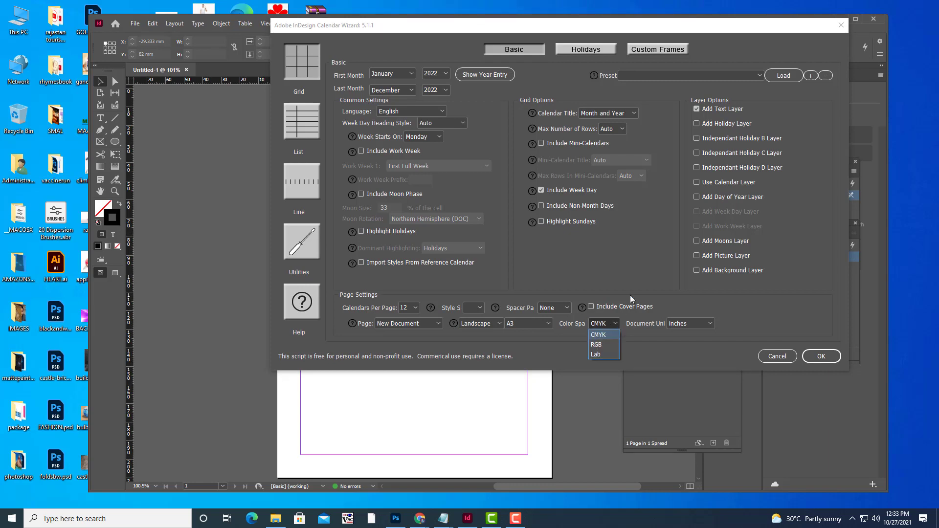
left_click(649, 268)
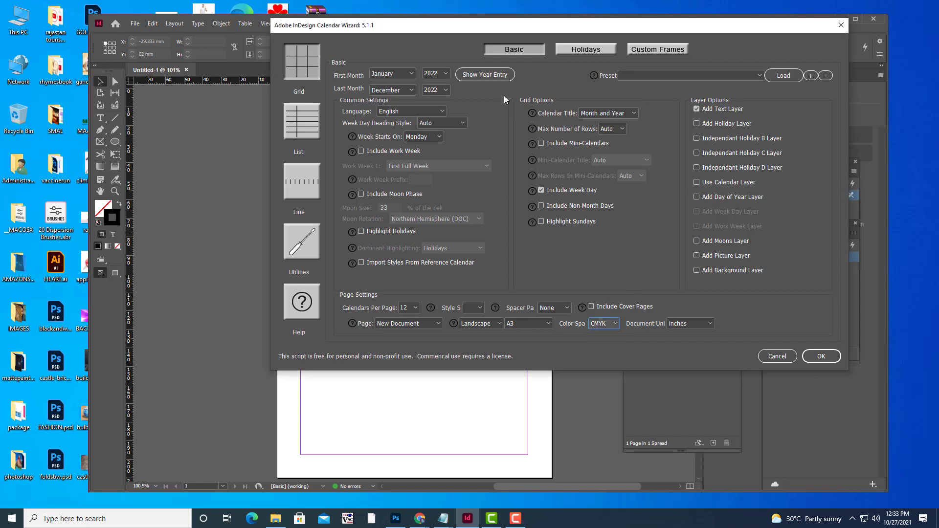
left_click_drag(490, 30, 467, 46)
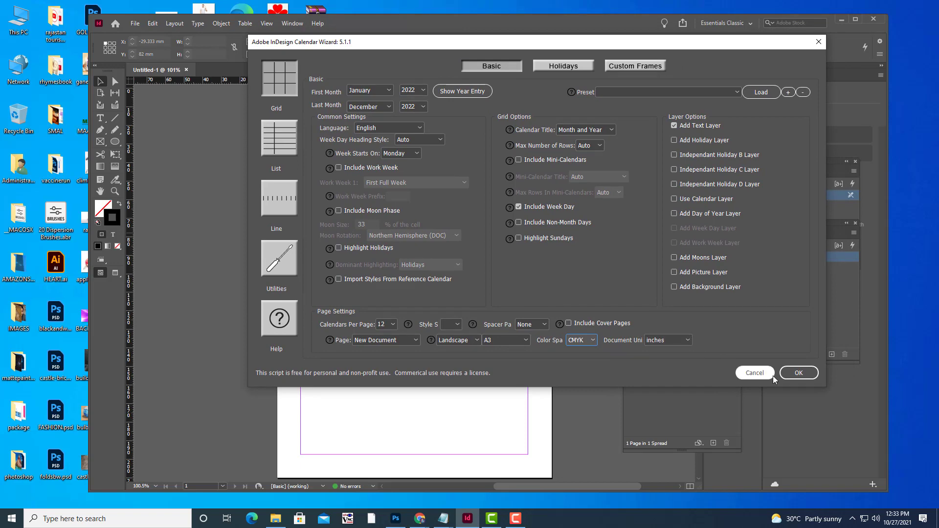
left_click(797, 374)
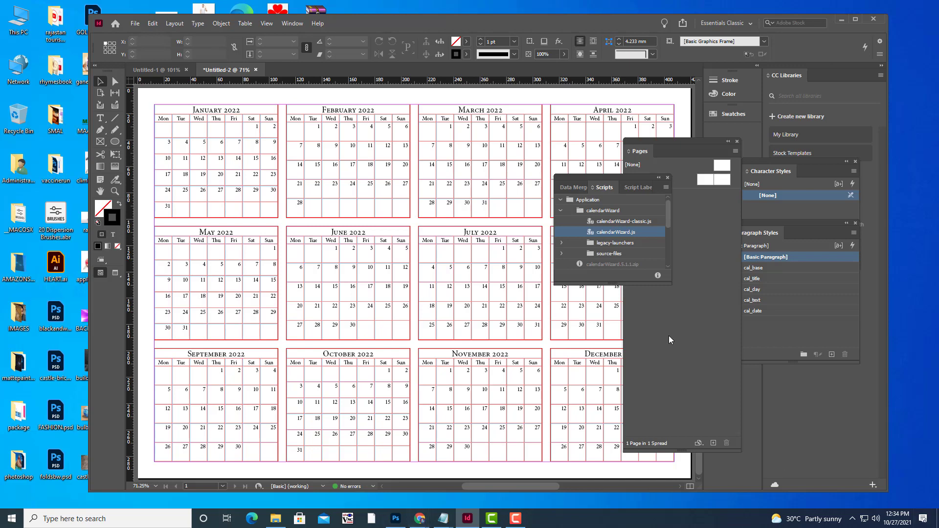
Move the Scripts and Pages panels off the calendar and view the whole page at 50% zoom
left_click_drag(587, 177, 722, 223)
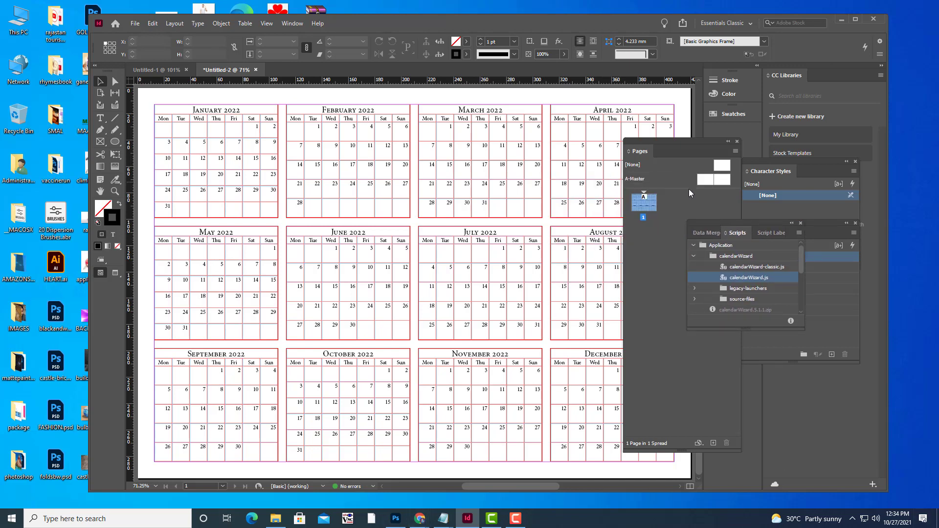
left_click_drag(657, 148, 756, 175)
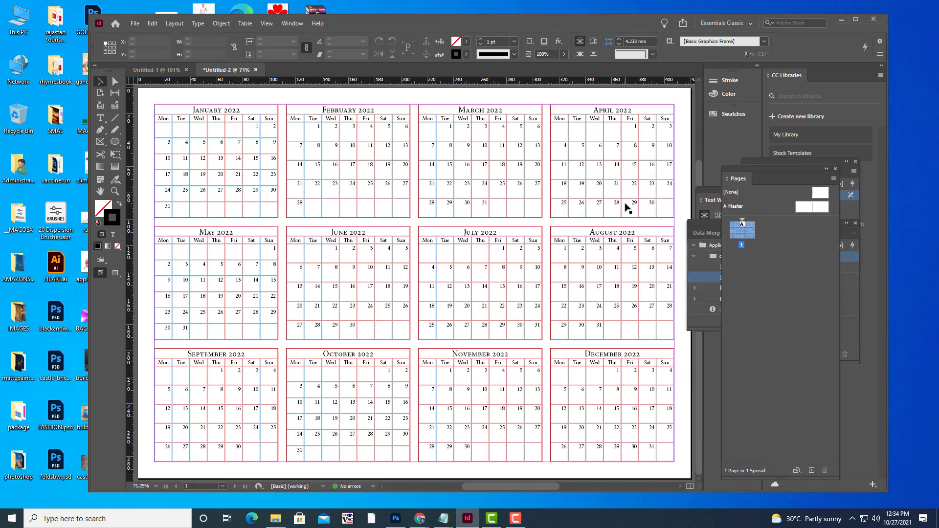
key("ctrl+minus")
key("ctrl+minus")
key("ctrl+0")
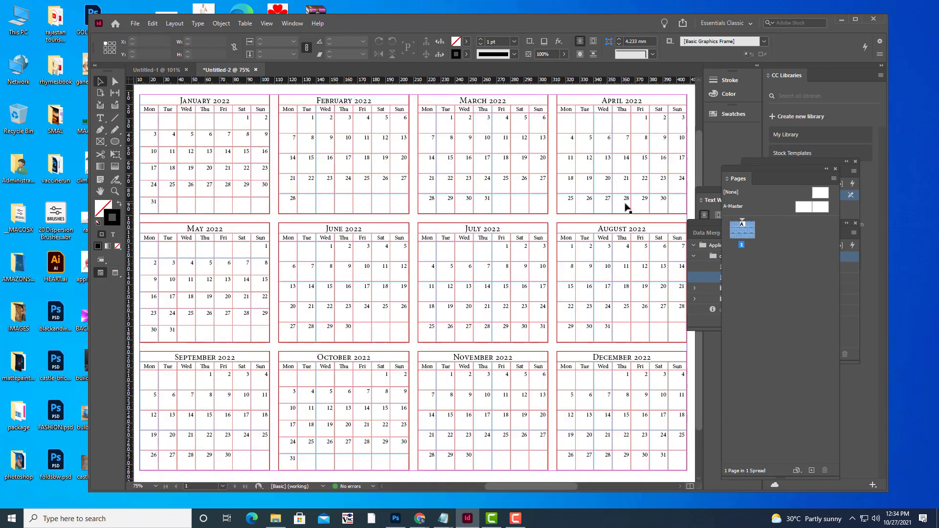
key("ctrl+minus")
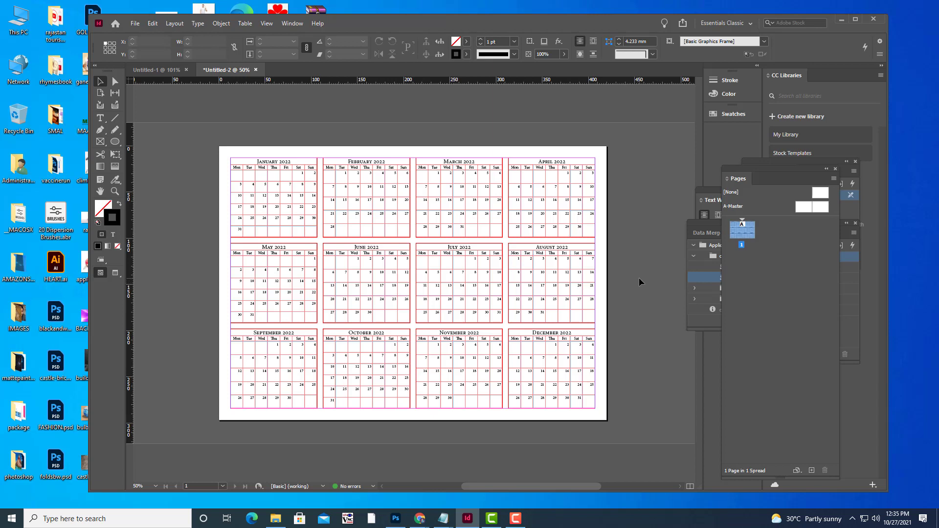
Show the Layers panel and place it beside the calendar page
left_click(291, 23)
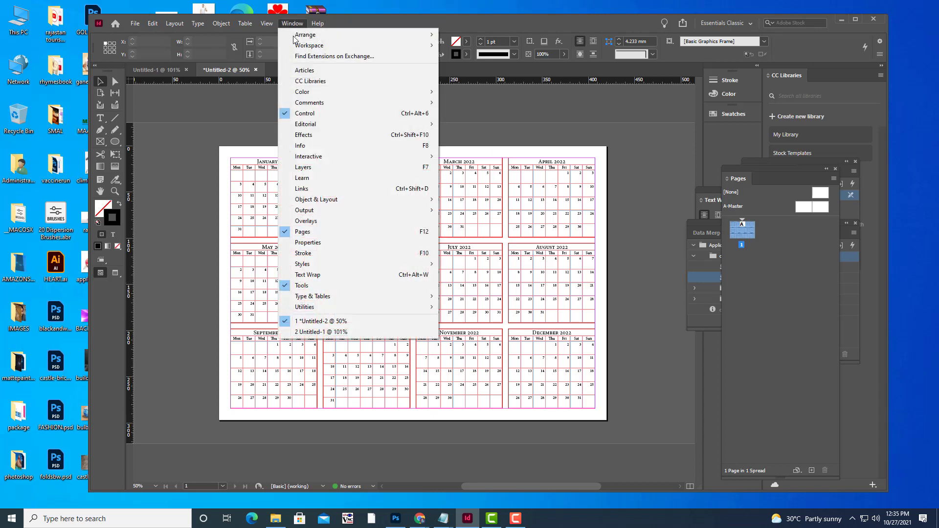
left_click(322, 169)
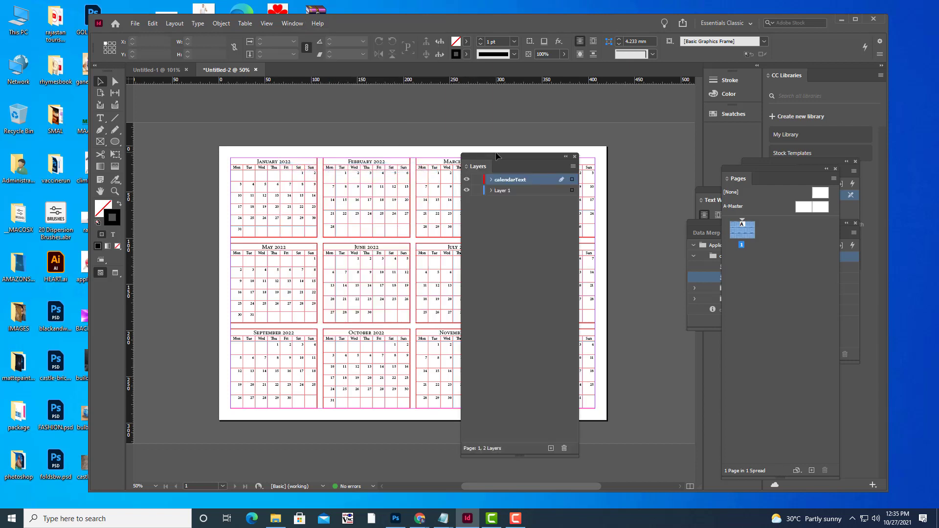
left_click_drag(497, 155, 697, 125)
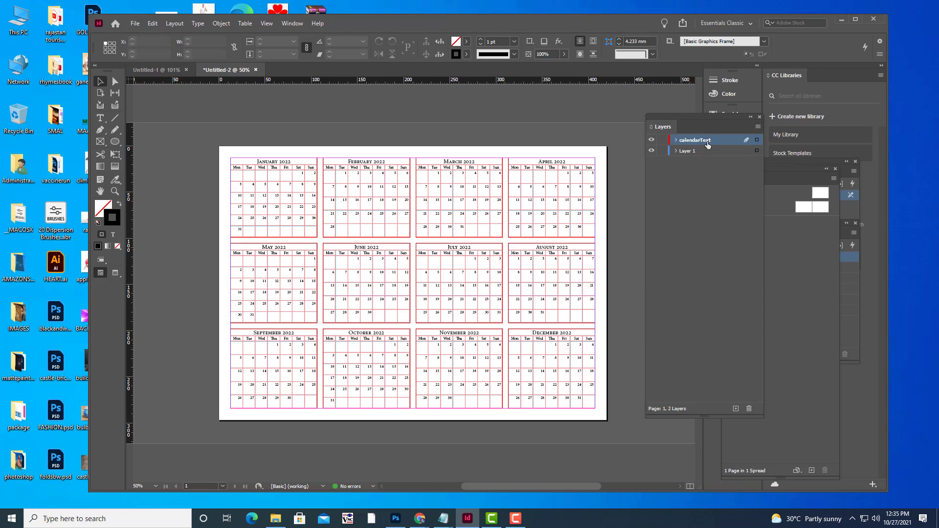
Select all calendar frames on the calendarText layer, move them to Layer 1, and shift the Layers panel away from the page
left_click(757, 141)
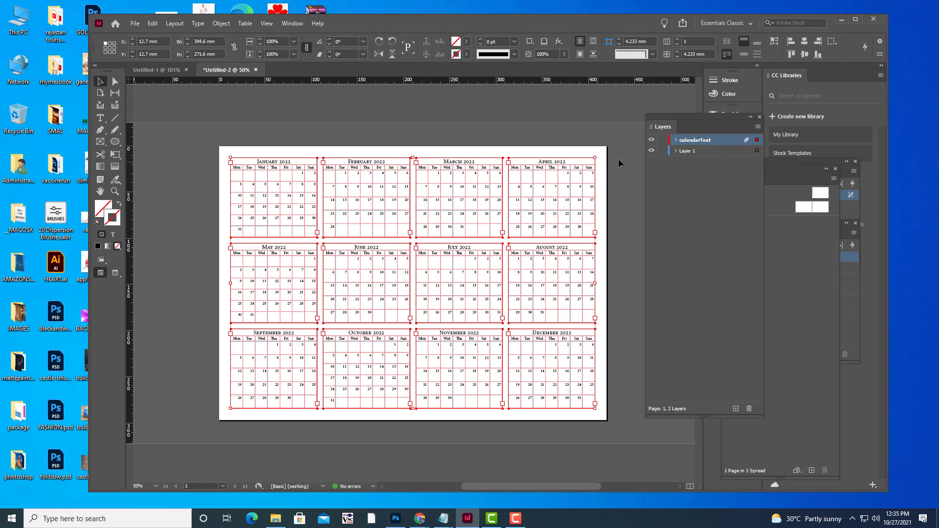
left_click(675, 158)
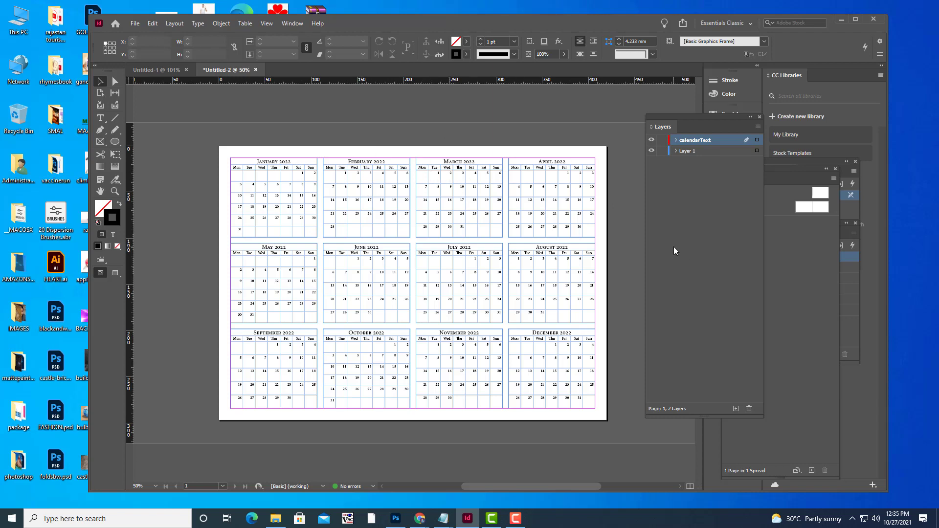
left_click_drag(667, 116, 691, 117)
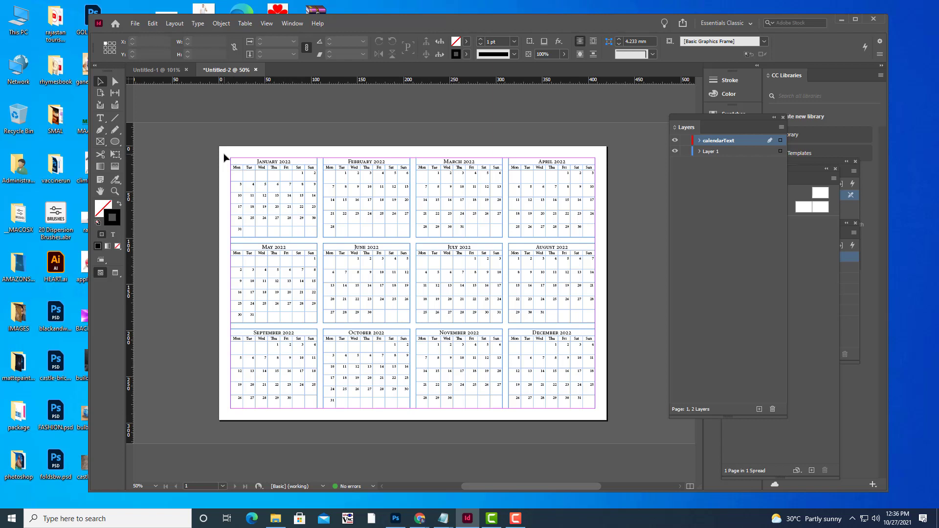
Select all twelve month frames, try shrinking them freehand from a corner, and undo the resize
left_click_drag(224, 157, 633, 443)
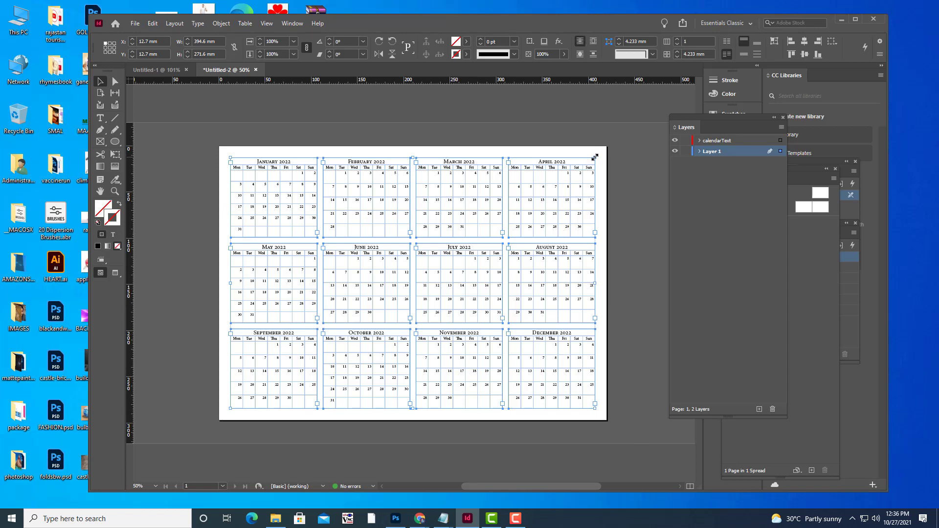
left_click_drag(595, 157, 506, 252)
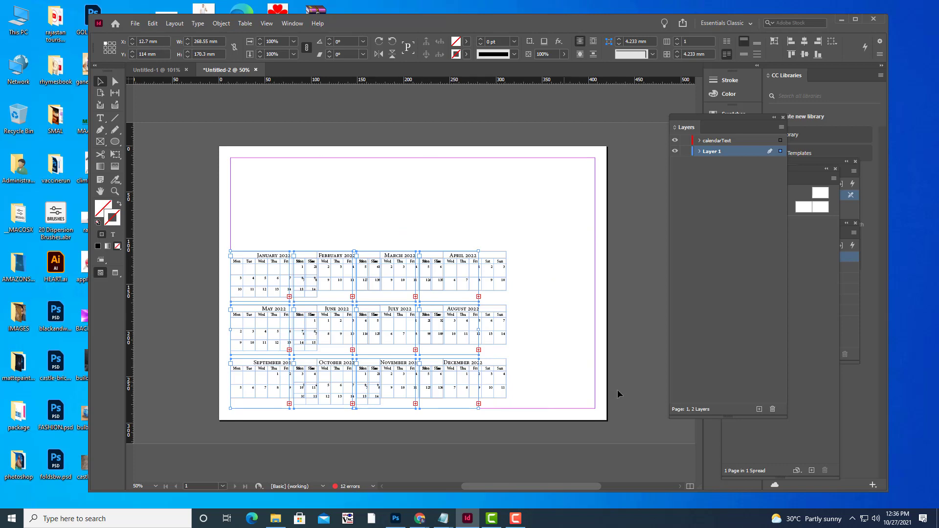
key("ctrl+z")
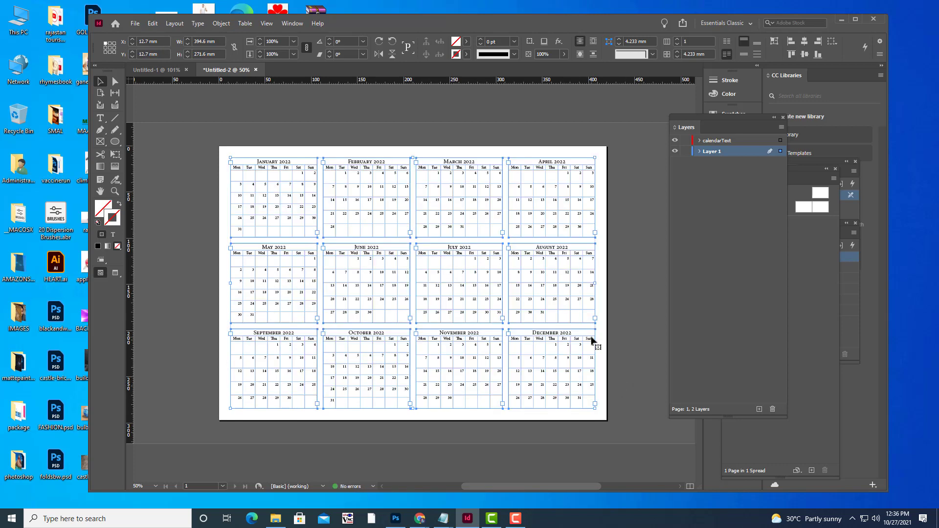
Open the Scale settings for the selected month frames and preview them at 70% horizontally and vertically
right_click(485, 205)
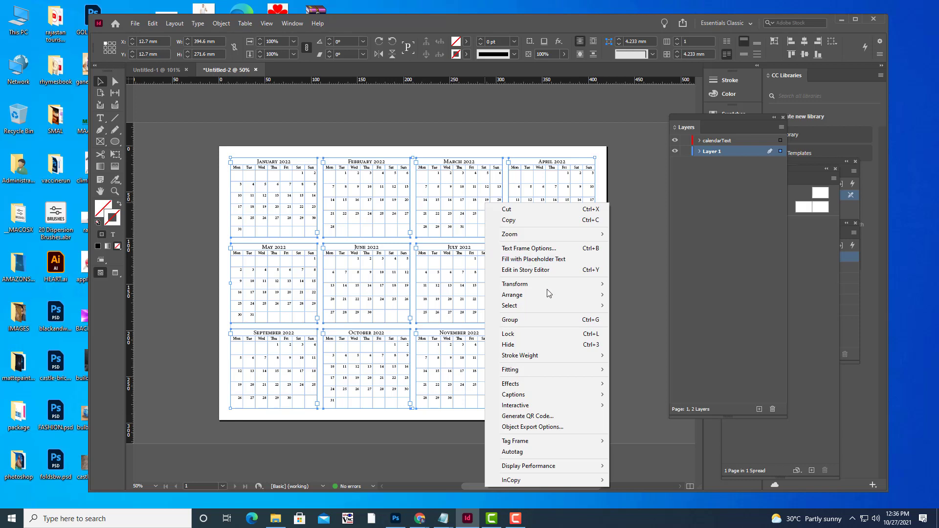
mouse_move(550, 283)
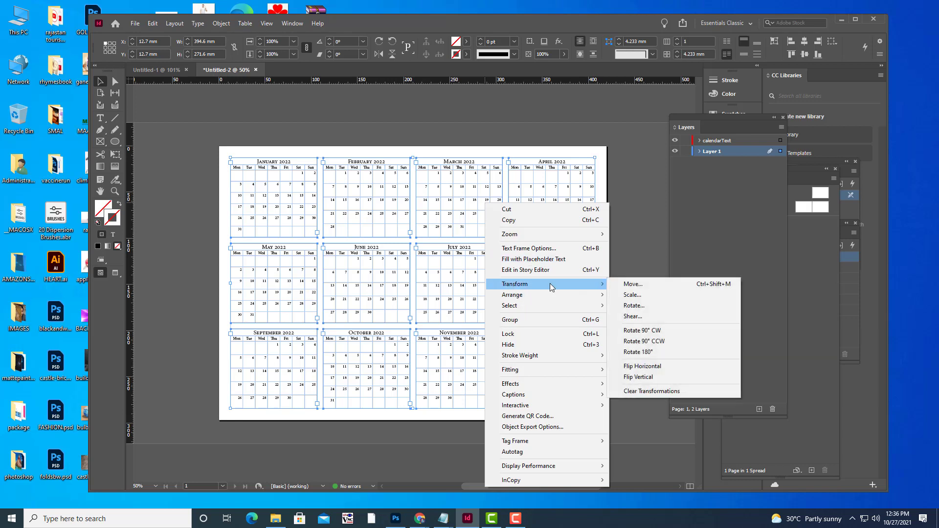
left_click(644, 294)
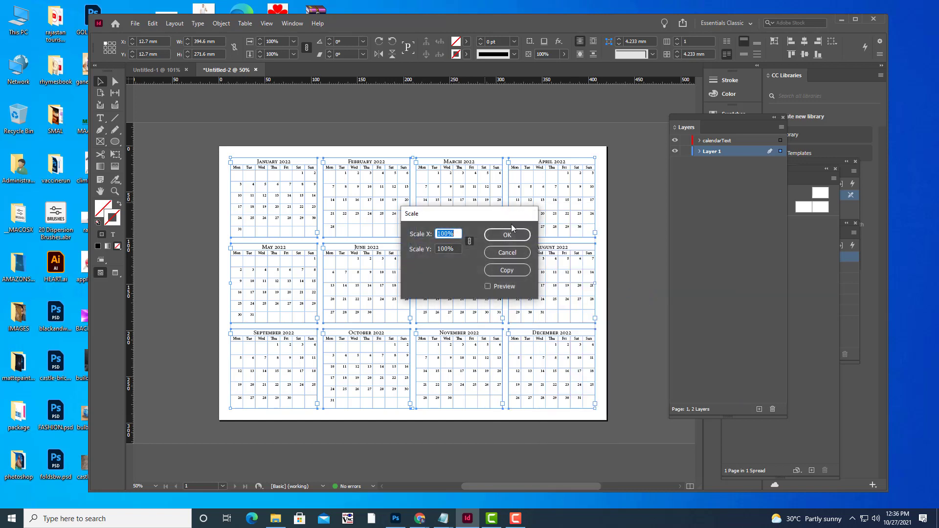
left_click_drag(494, 215, 700, 226)
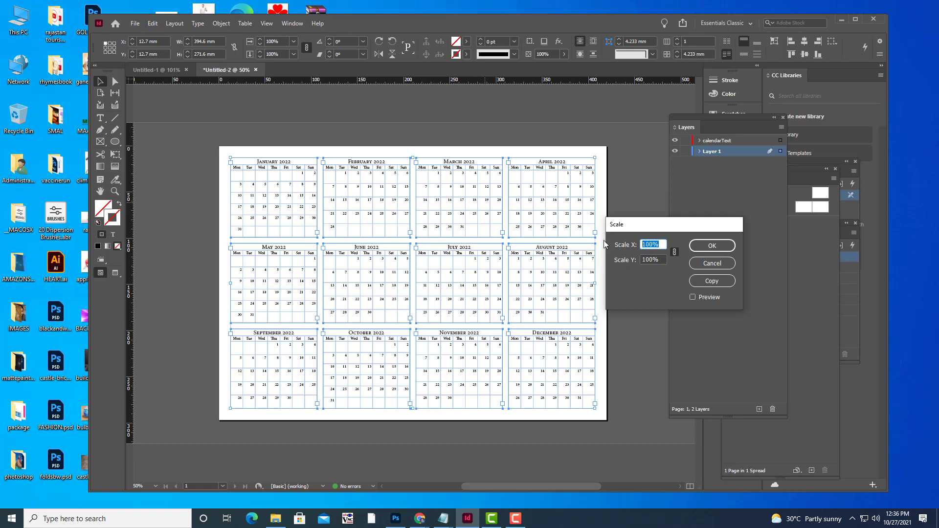
type("70")
key("Tab")
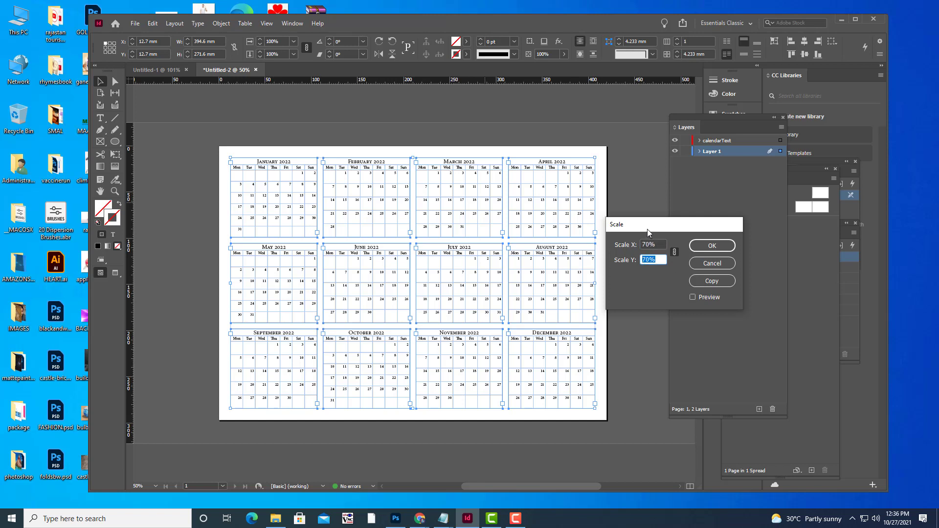
left_click_drag(648, 231, 667, 257)
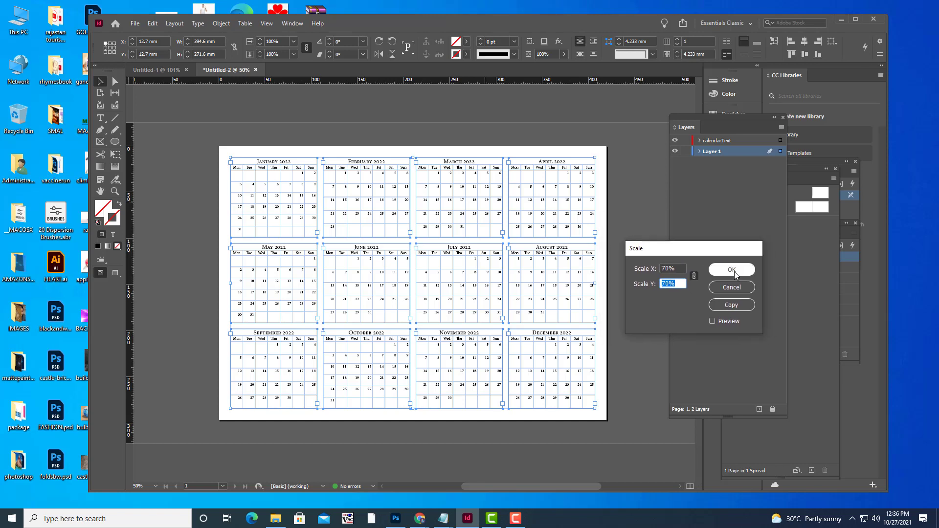
left_click(714, 320)
left_click(714, 320)
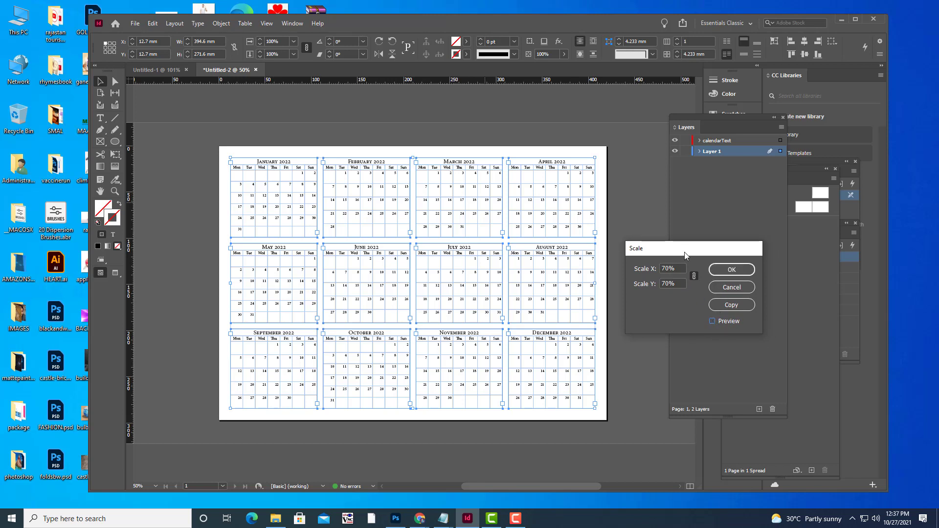
left_click_drag(686, 247, 688, 219)
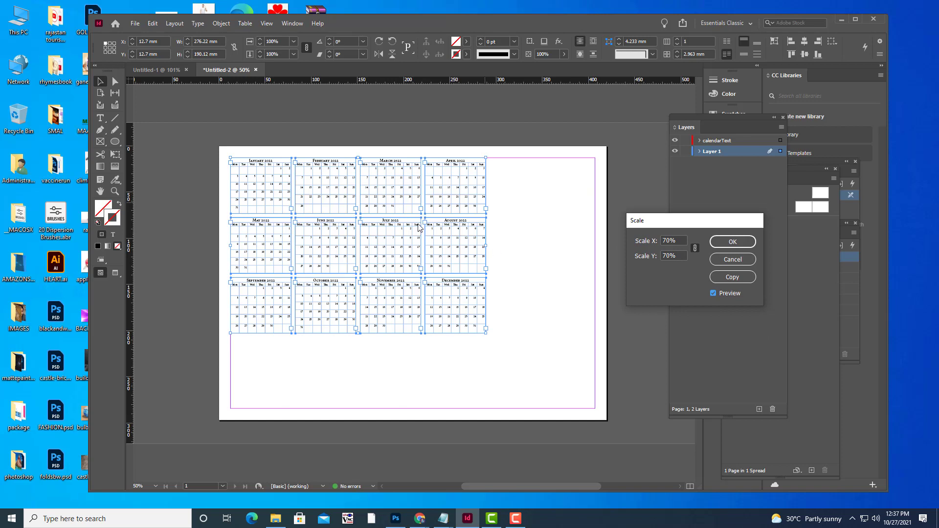
Scale the selected month frames to 50% on both X and Y
left_click(663, 241)
type("5")
left_click_drag(667, 257, 663, 256)
type("5")
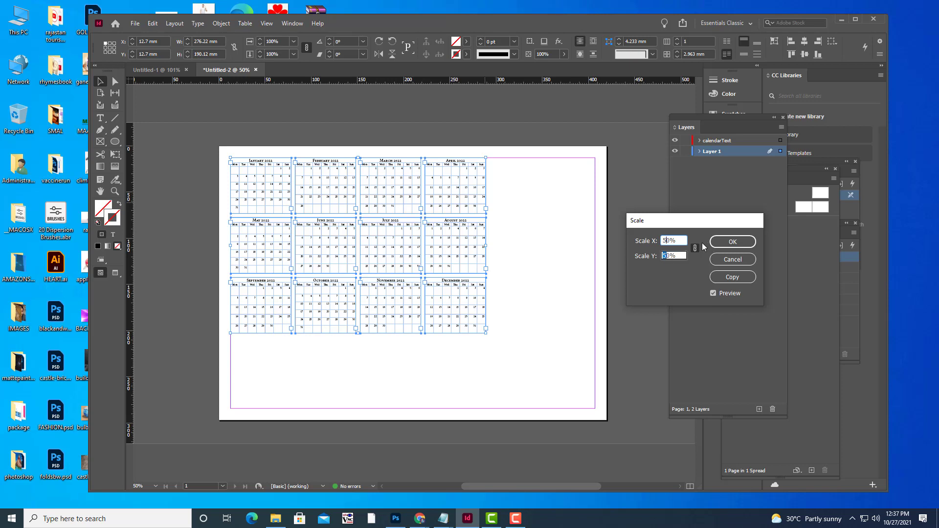
left_click(684, 240)
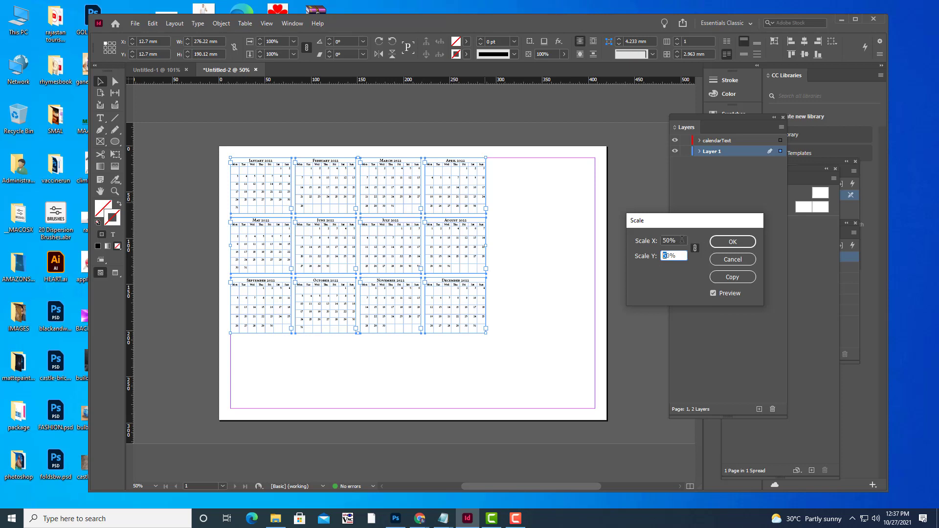
left_click(733, 243)
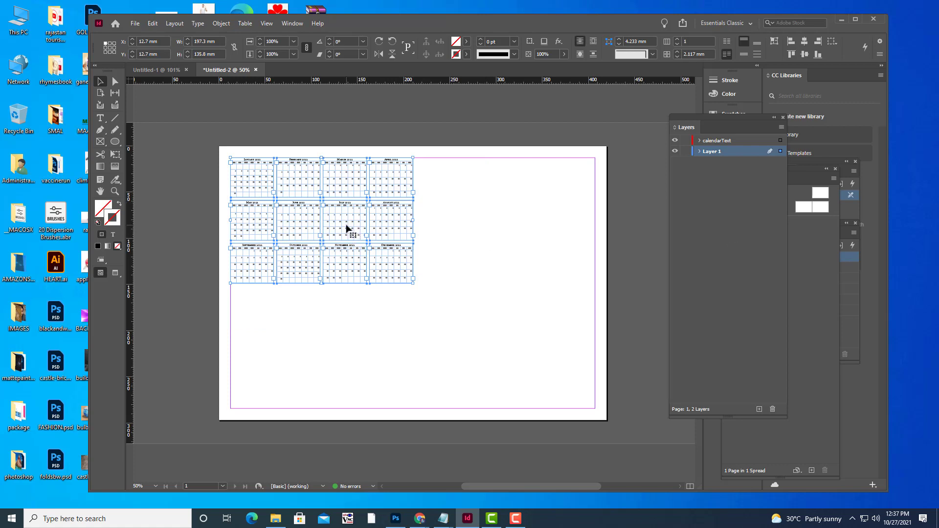
Move the selected month frames into the middle of the page, at about X 97.5 mm and Y 104.25 mm
left_click_drag(346, 228, 424, 313)
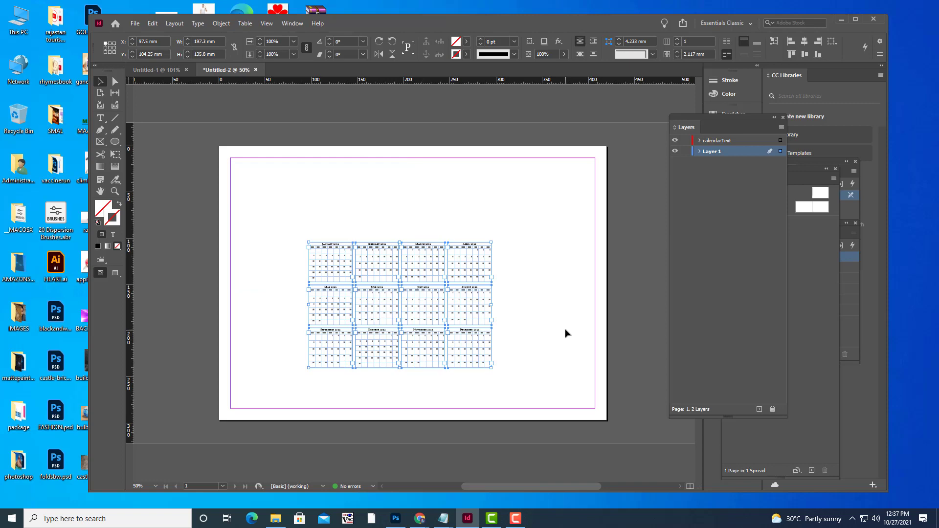
key("ctrl+=")
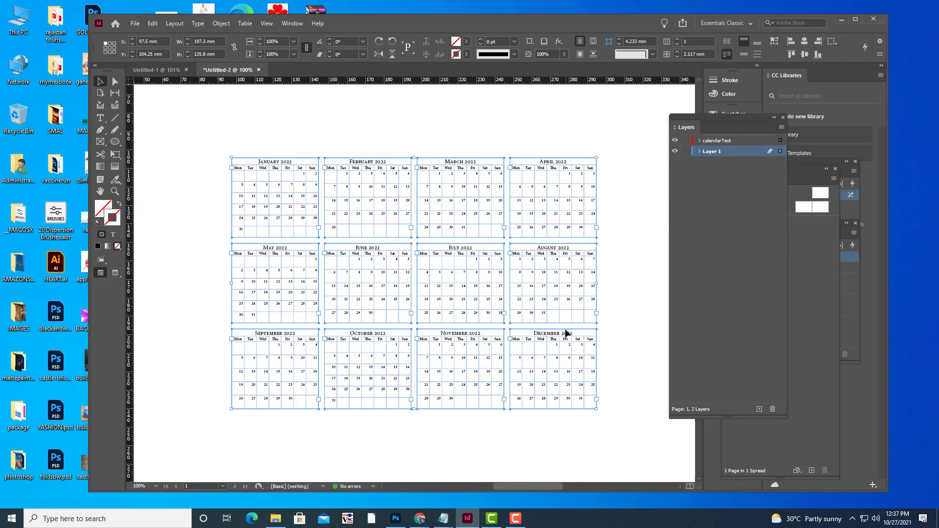
key("ctrl+=")
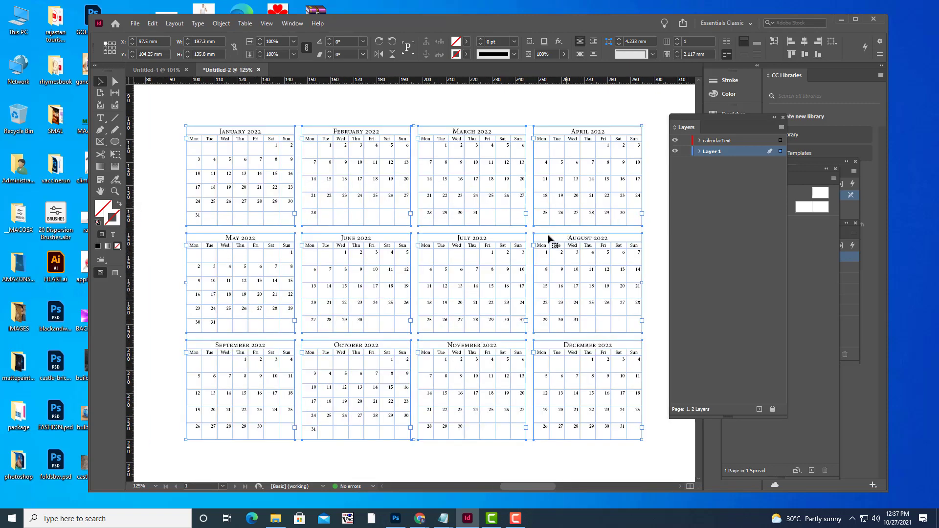
key("ctrl+minus")
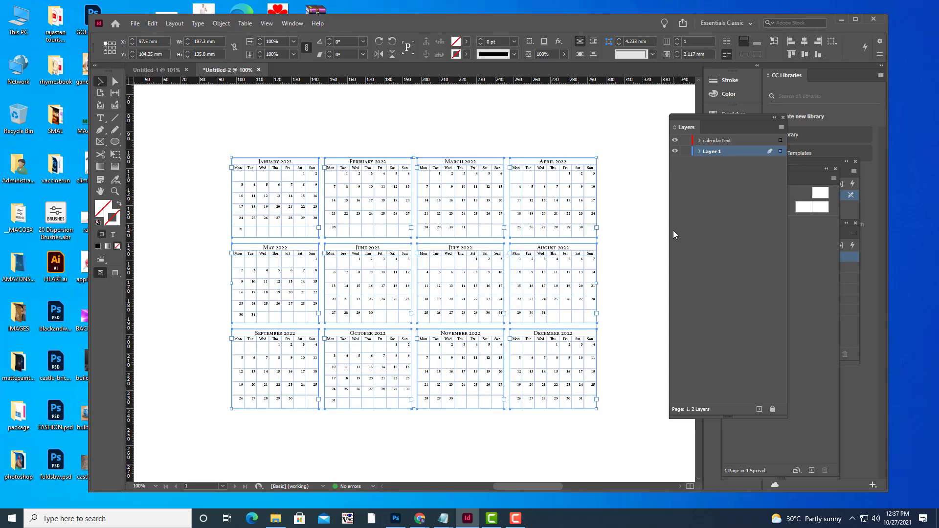
key("ctrl+=")
key("ctrl+minus")
Try scaling the selected month frames by a further 60% on both X and Y
right_click(583, 197)
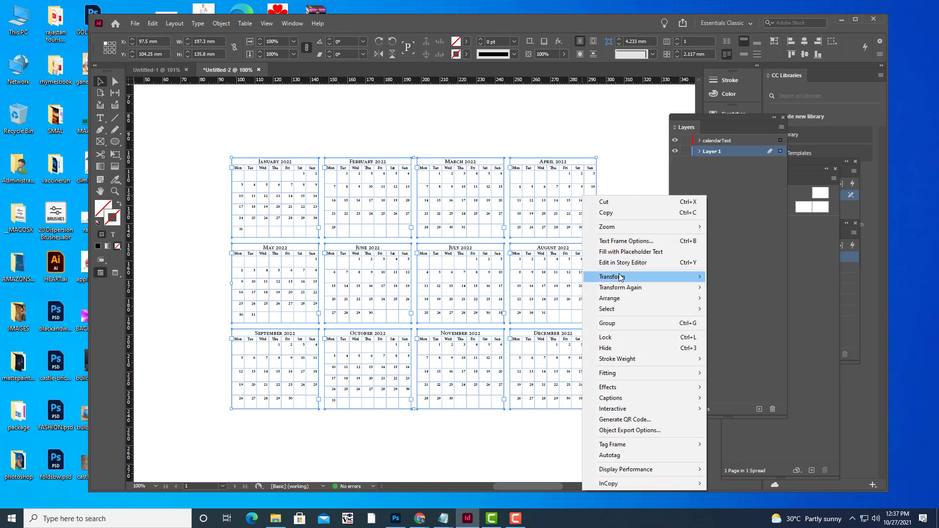
mouse_move(680, 277)
left_click(724, 291)
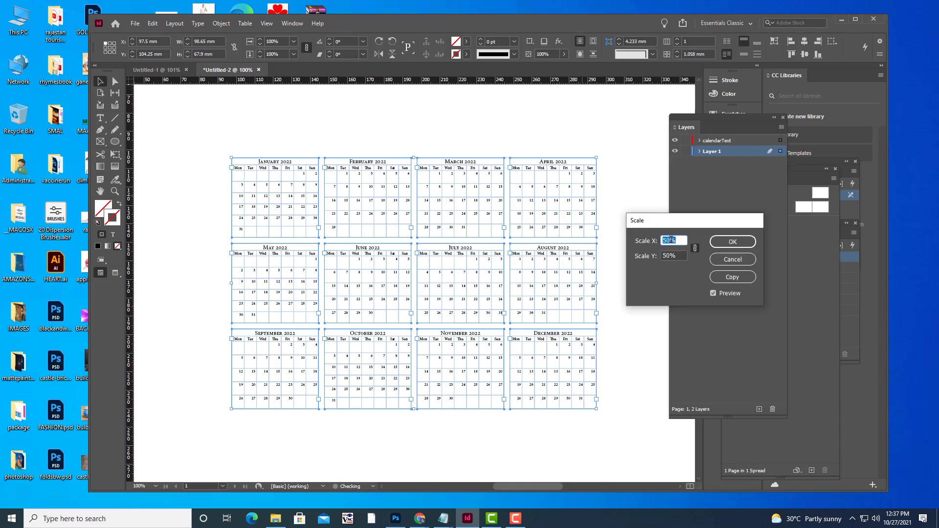
left_click(663, 240)
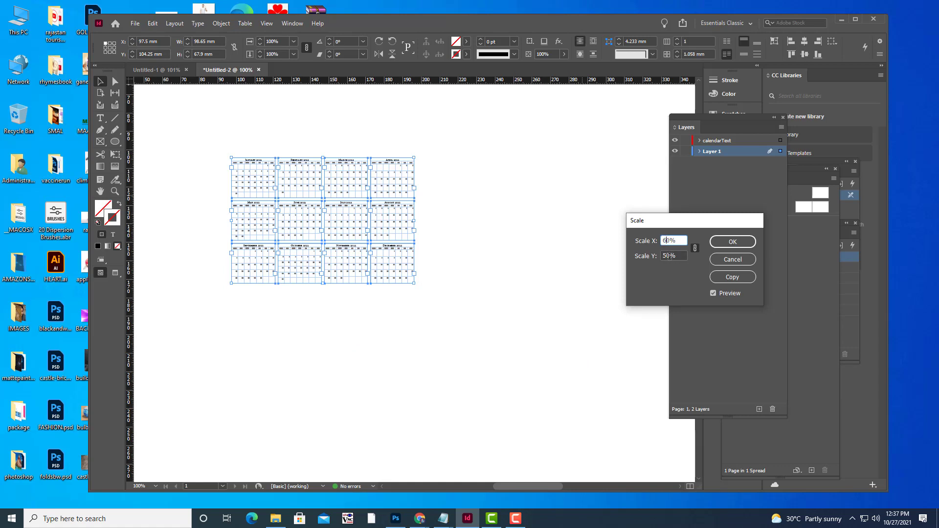
type("6")
key("Tab")
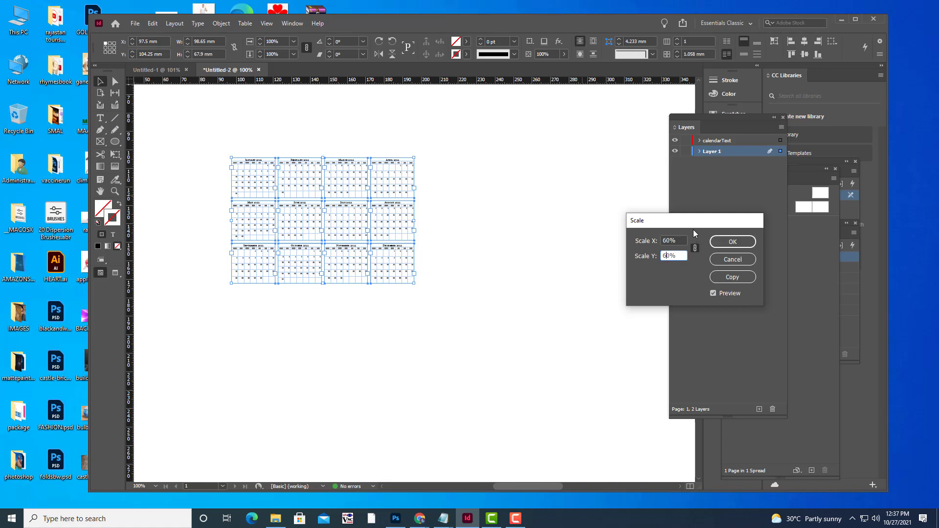
left_click_drag(694, 223, 656, 225)
left_click(722, 243)
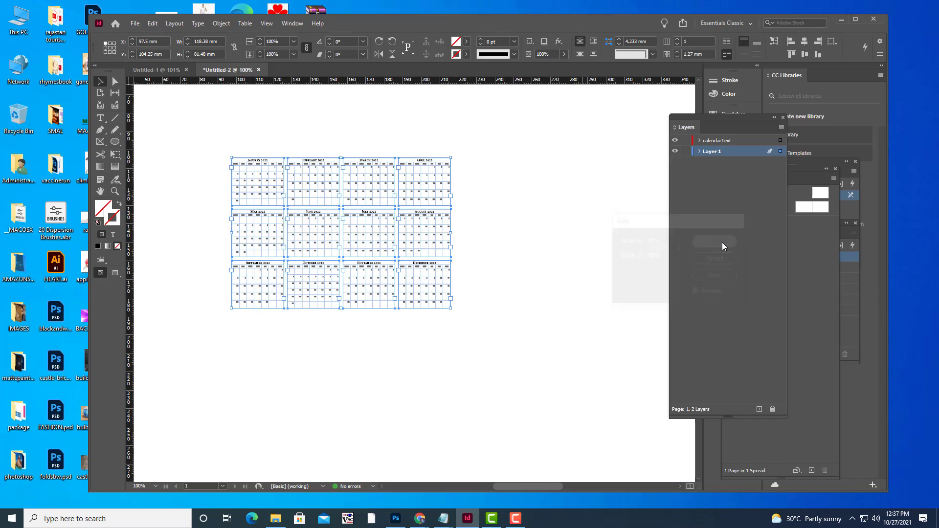
Undo the 60% scaling of the month frames
scroll(549, 252, "down", 2)
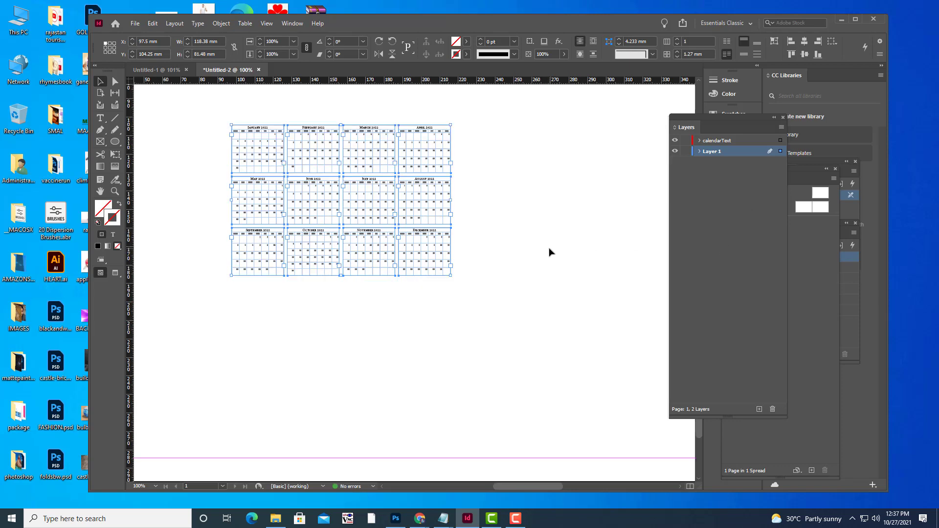
key("ctrl+minus")
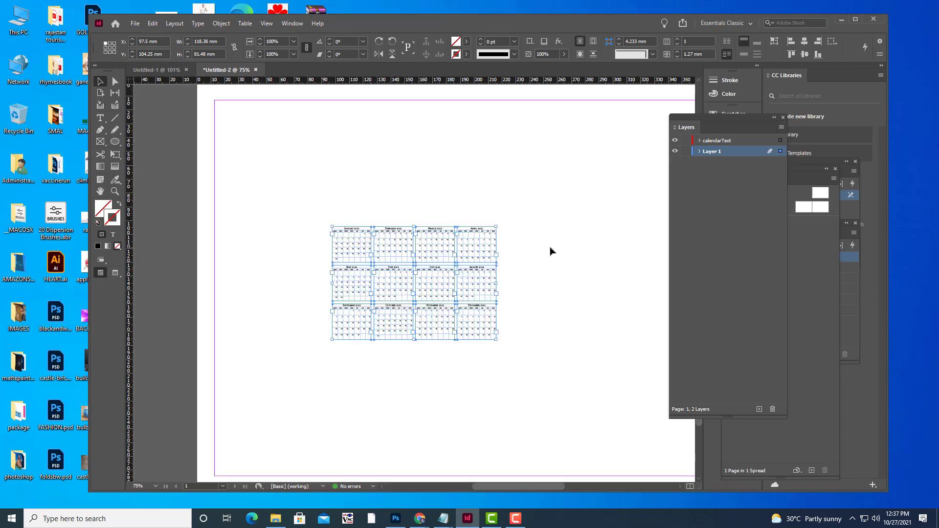
key("ctrl+minus")
key("ctrl+equal")
right_click(474, 270)
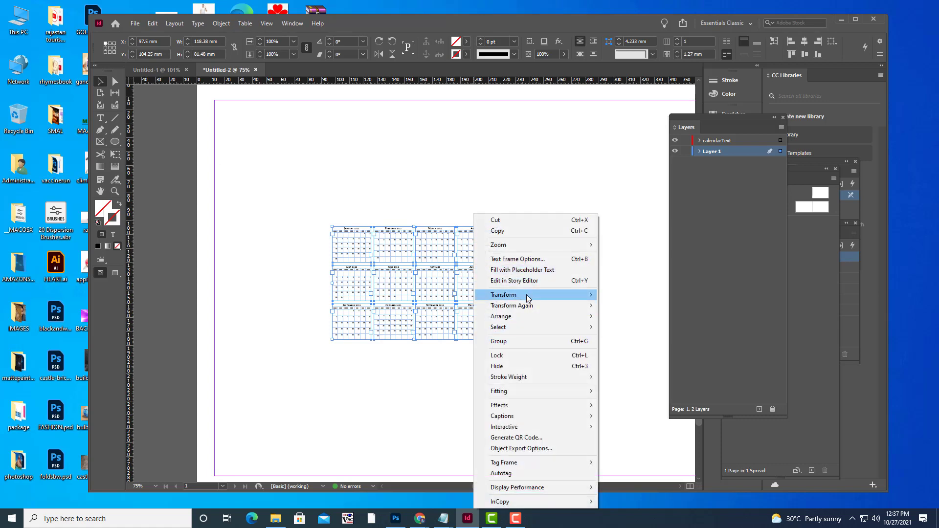
left_click(626, 223)
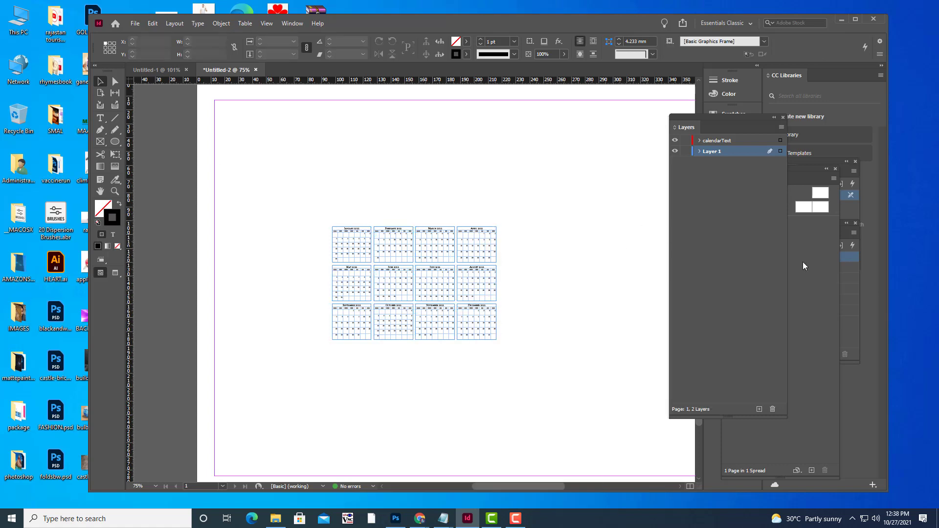
key("ctrl+z")
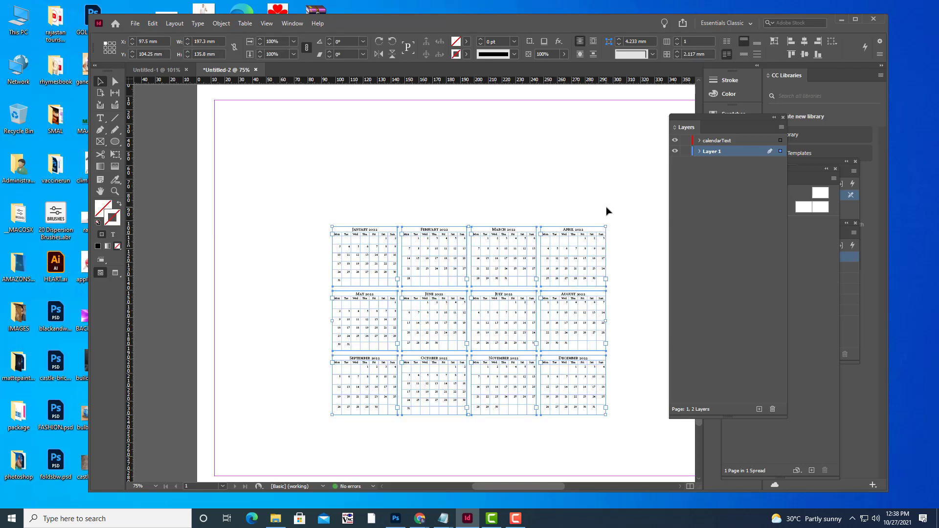
Scale the selected month frames by 80% on both X and Y, deselect them, and view the calendar at 100% zoom
right_click(586, 251)
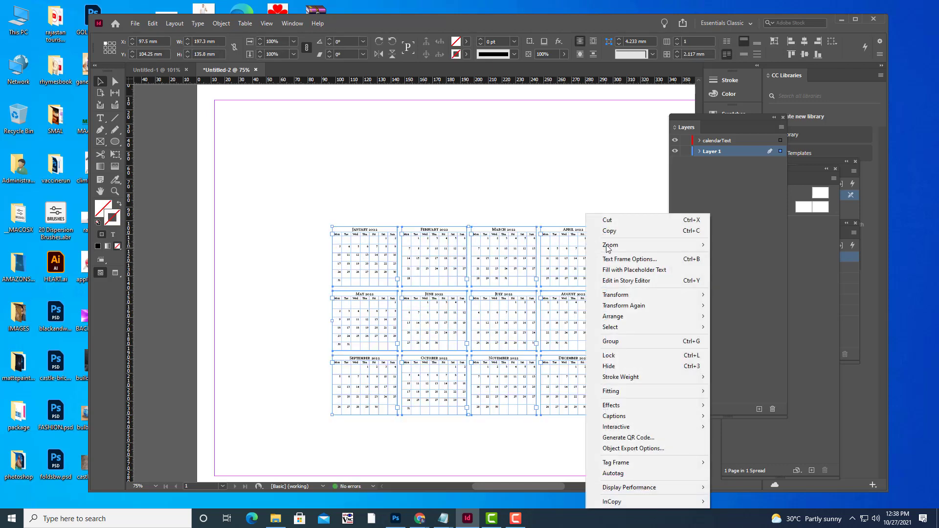
mouse_move(635, 295)
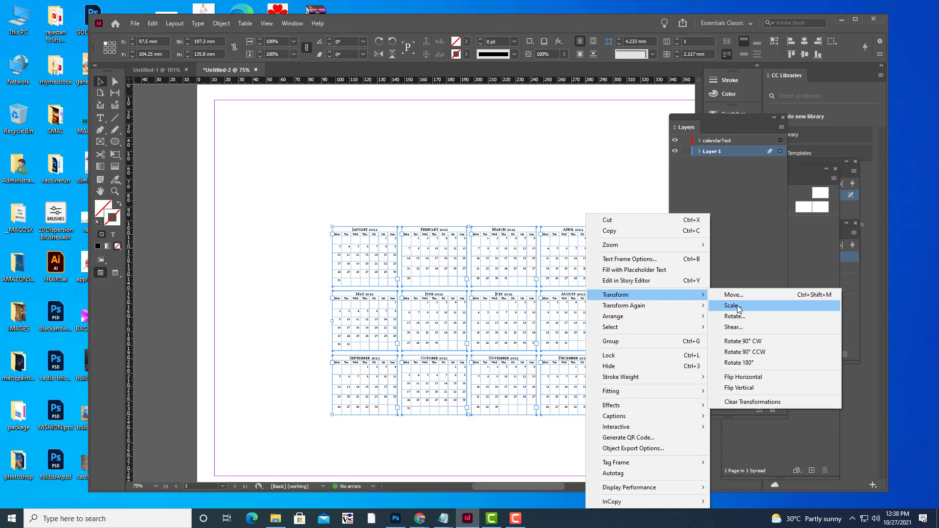
left_click(738, 306)
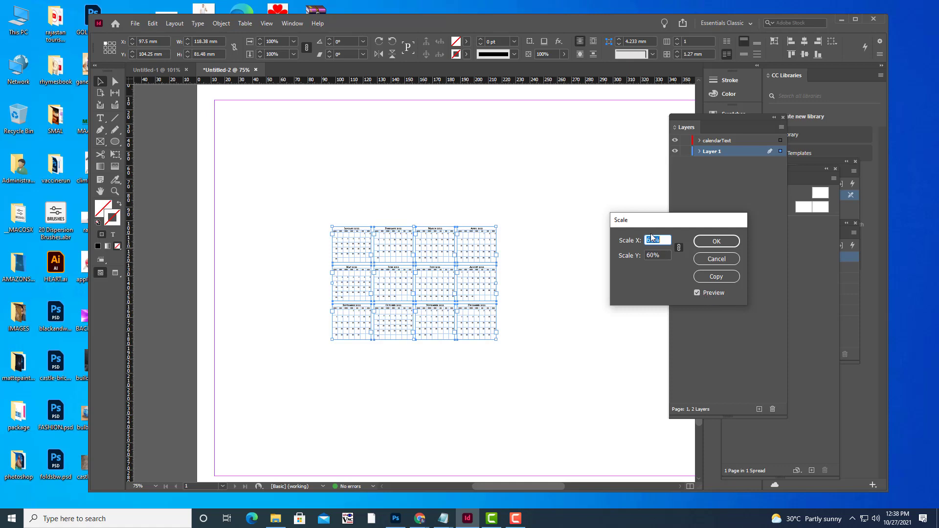
left_click(651, 240)
left_click_drag(649, 239, 646, 245)
key("Tab")
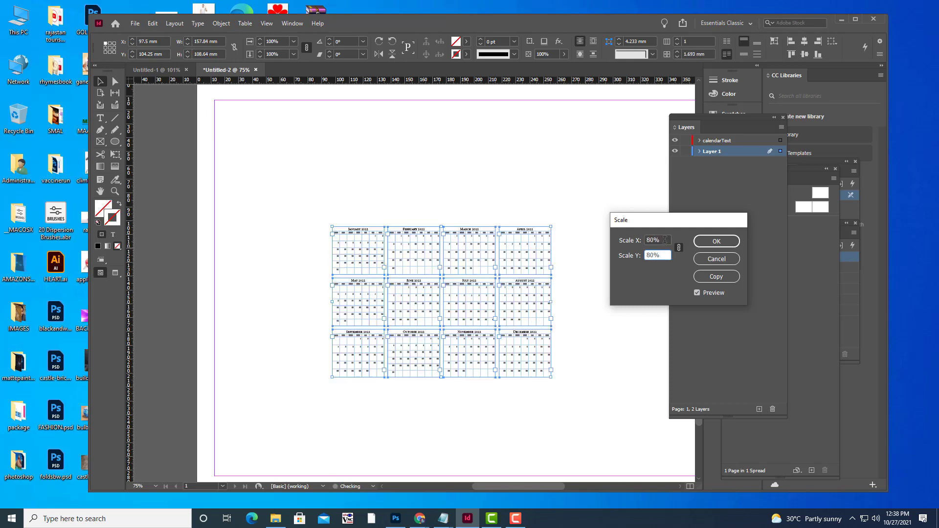
left_click(710, 241)
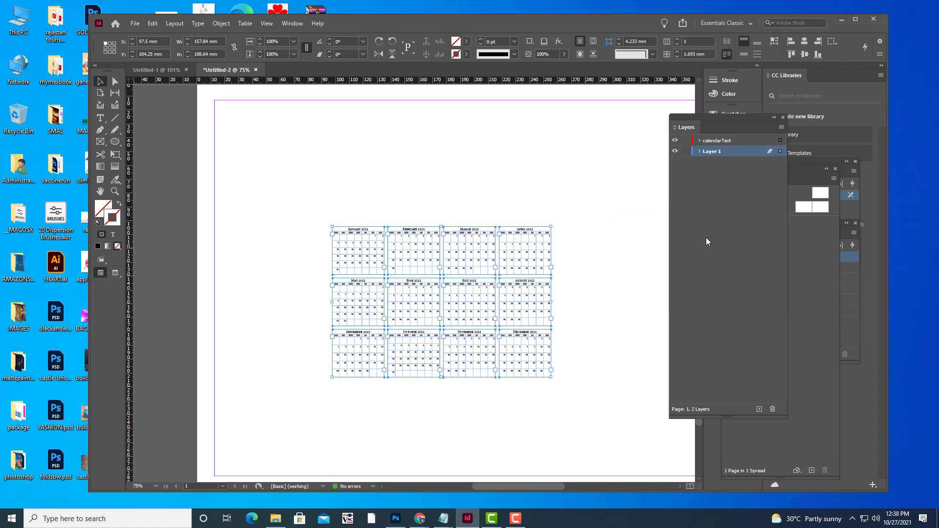
left_click(583, 233)
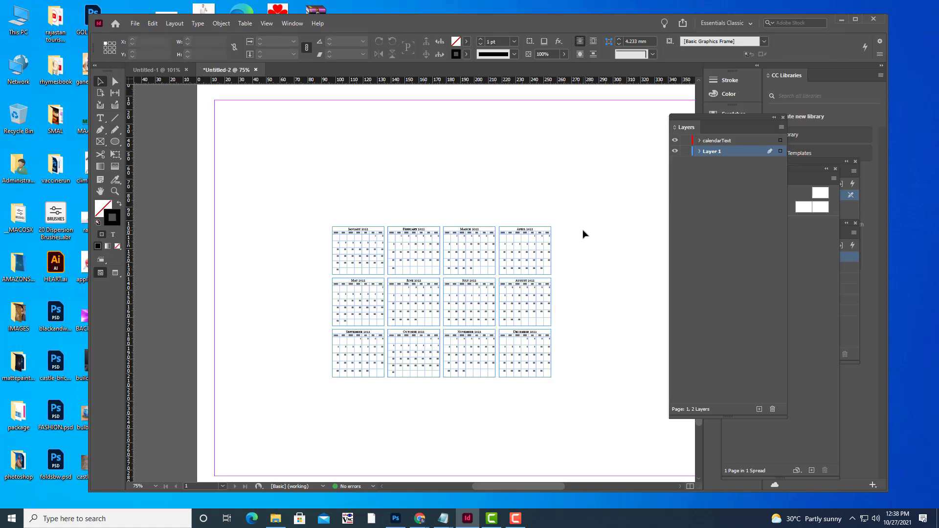
key("ctrl+1")
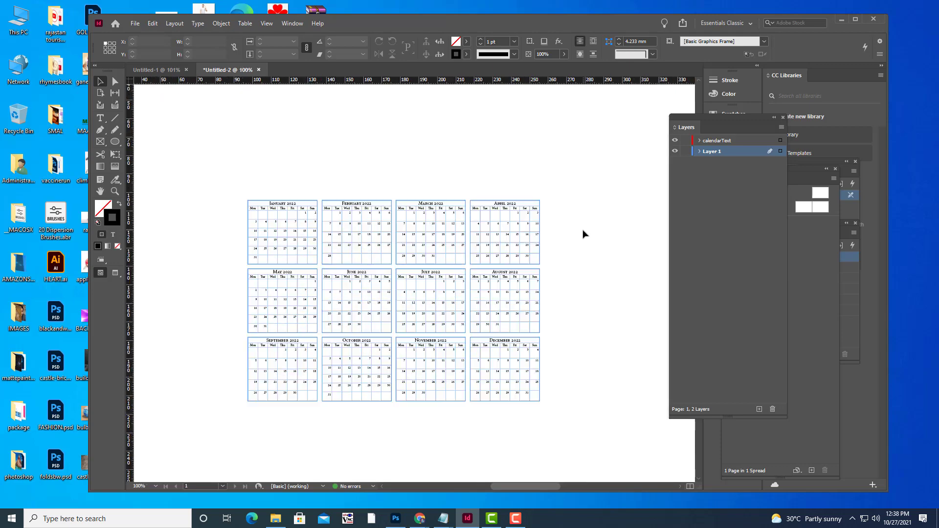
Try scaling all the month frames by a further 80% on both X and Y, and deselect them
key("ctrl+equal")
key("ctrl+1")
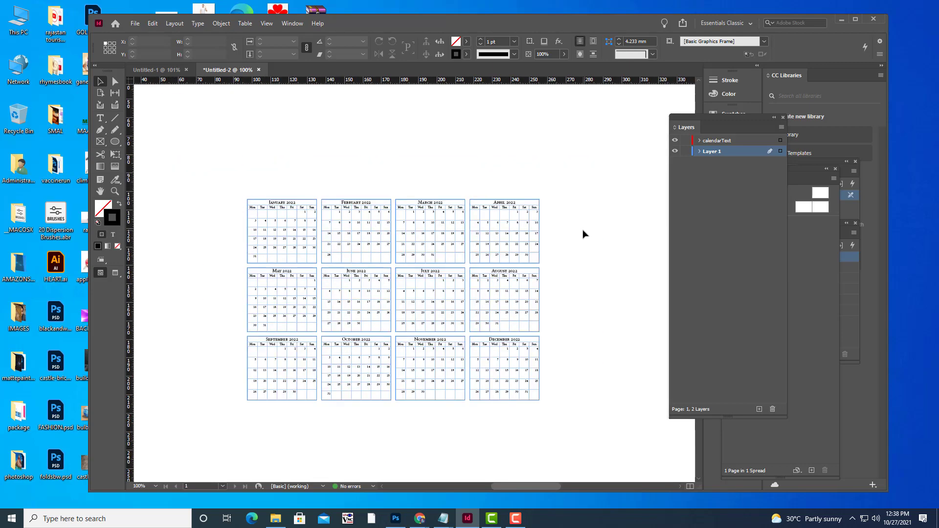
key("ctrl+minus")
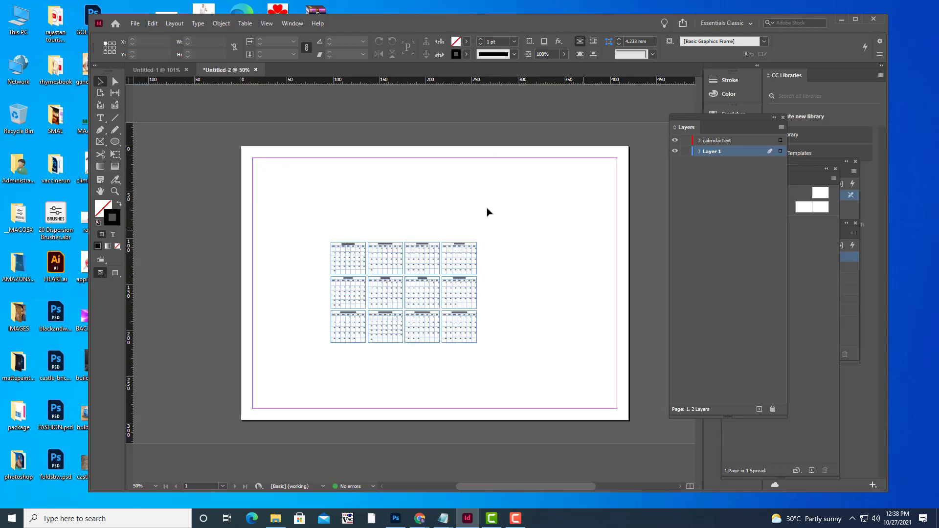
left_click_drag(322, 227, 522, 371)
right_click(452, 262)
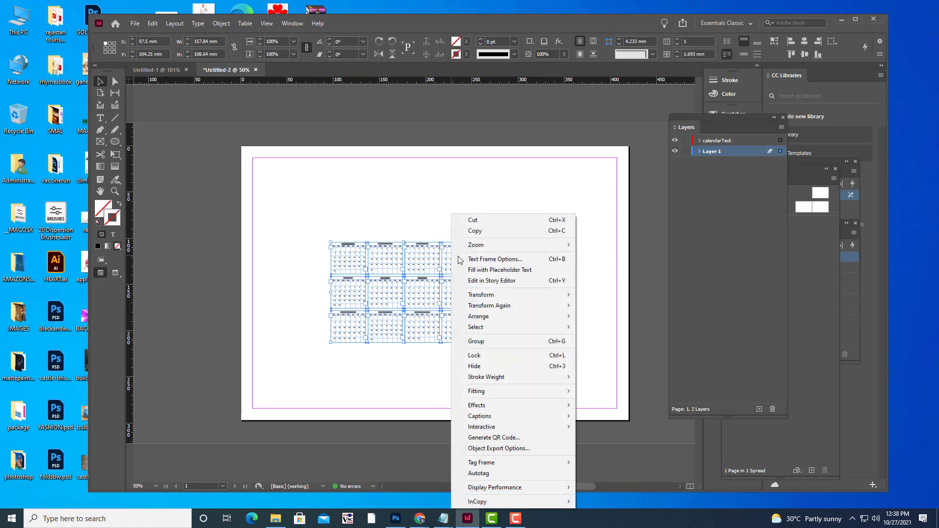
mouse_move(495, 297)
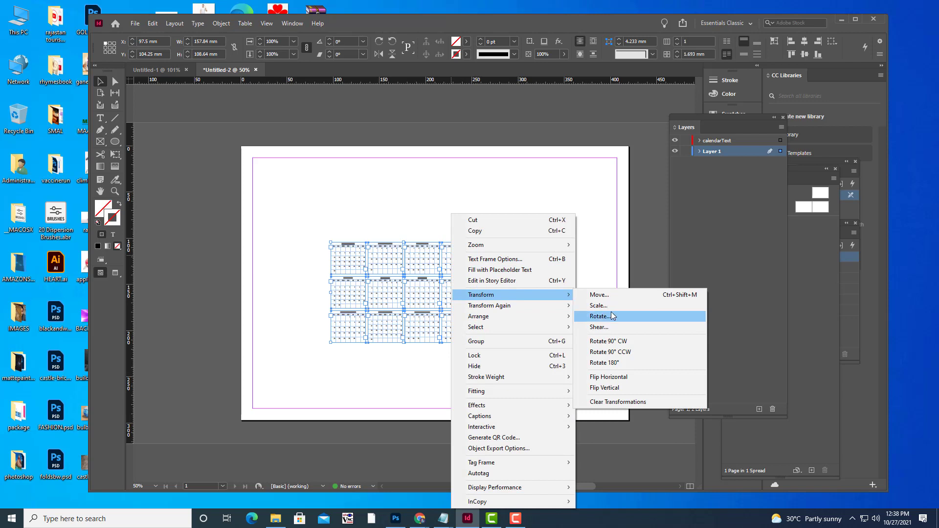
left_click(611, 307)
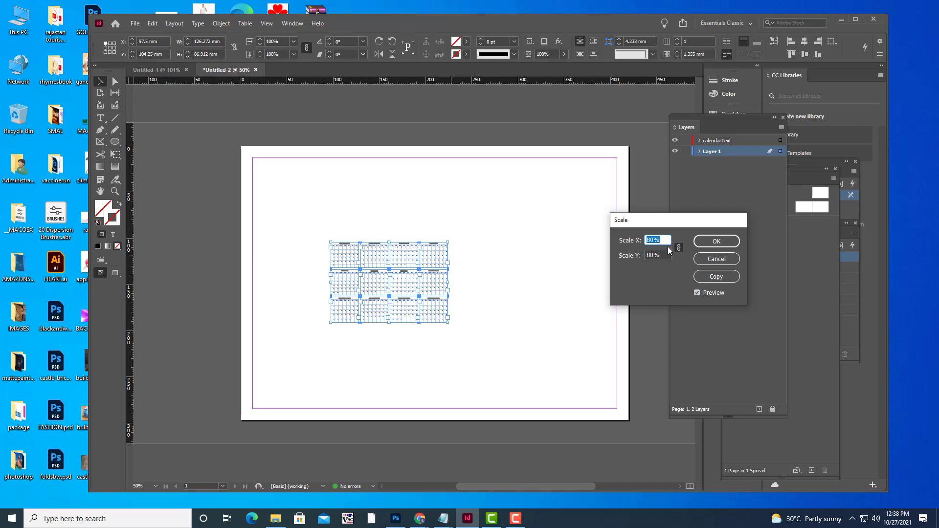
key("Return")
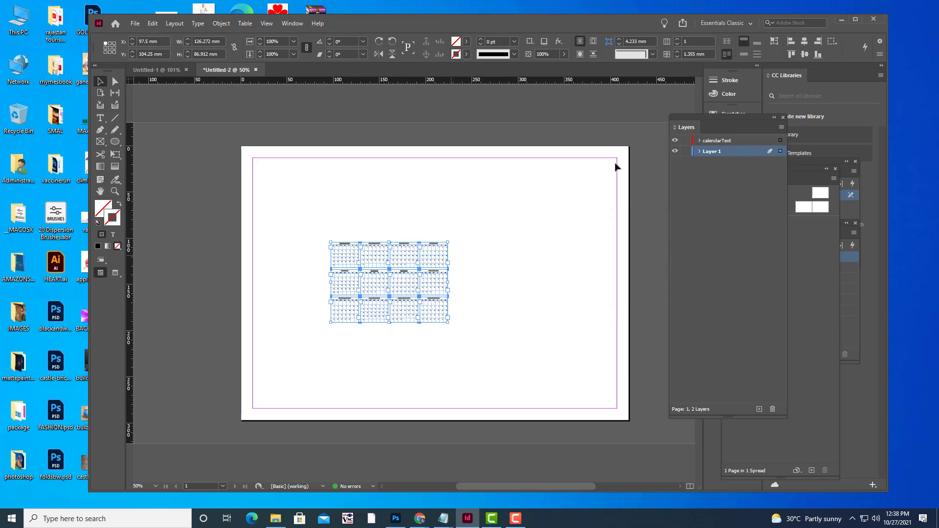
left_click(570, 141)
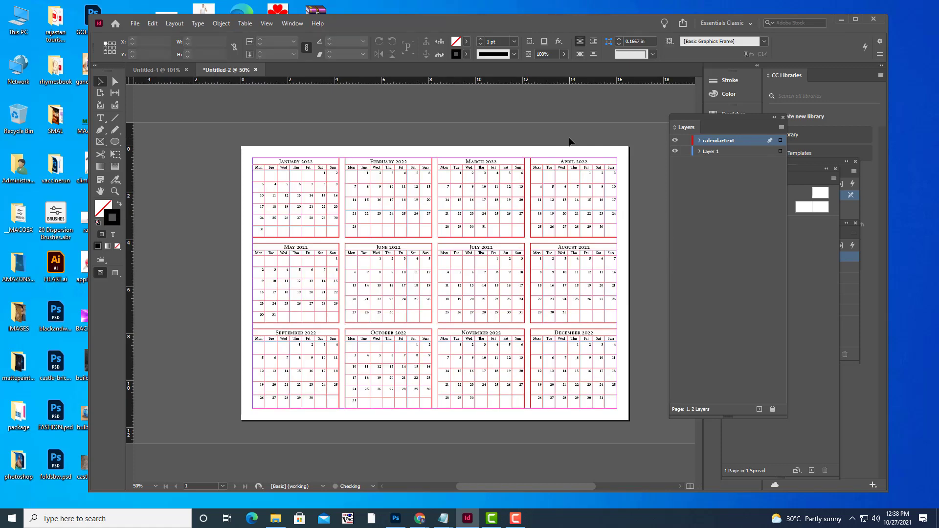
Move the full-size month frames from the calendarText layer to Layer 1 and scale them by 60% on both X and Y
left_click(781, 140)
key("ctrl+shift+a")
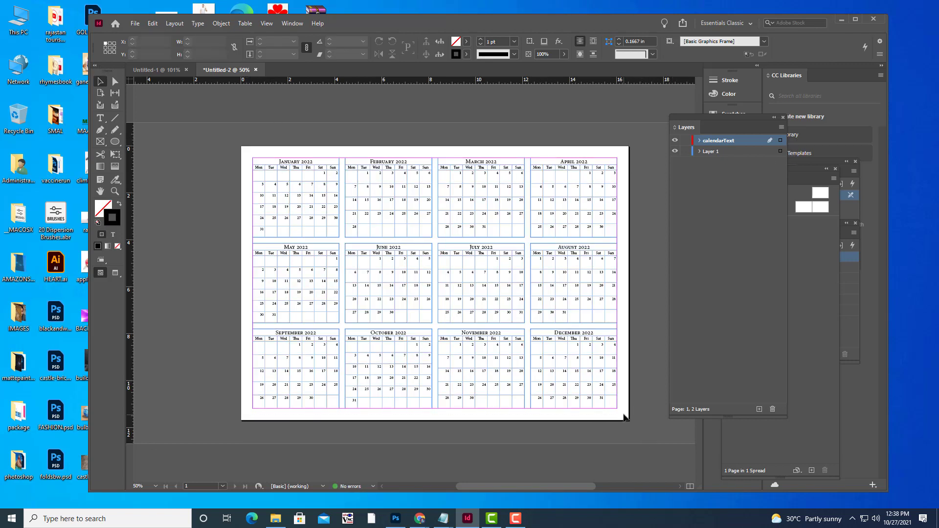
left_click(591, 215)
right_click(590, 216)
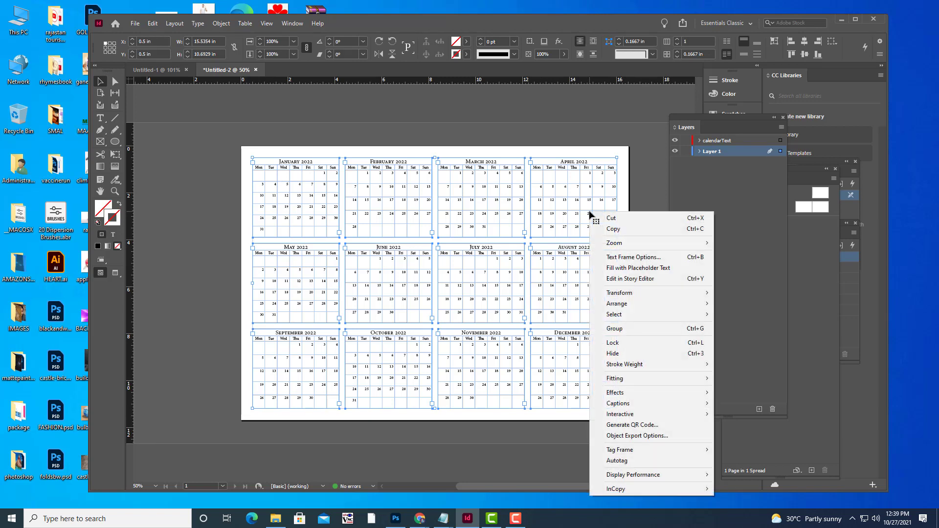
mouse_move(676, 294)
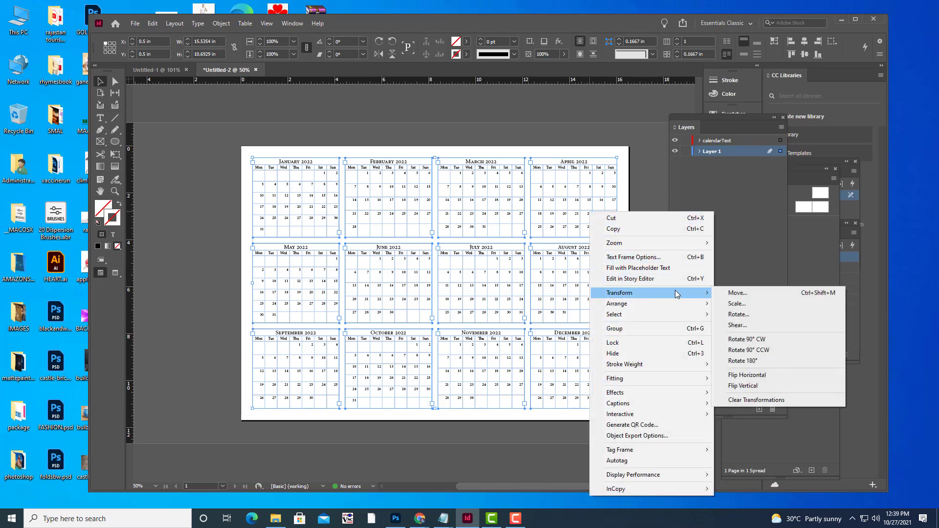
left_click(737, 304)
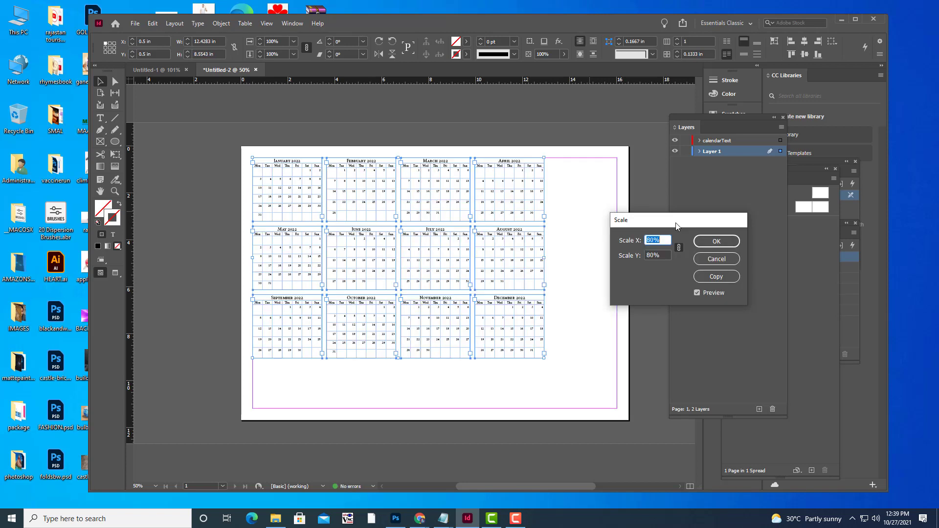
left_click(667, 240)
left_click(669, 240)
type("6")
left_click(655, 254)
key("Tab")
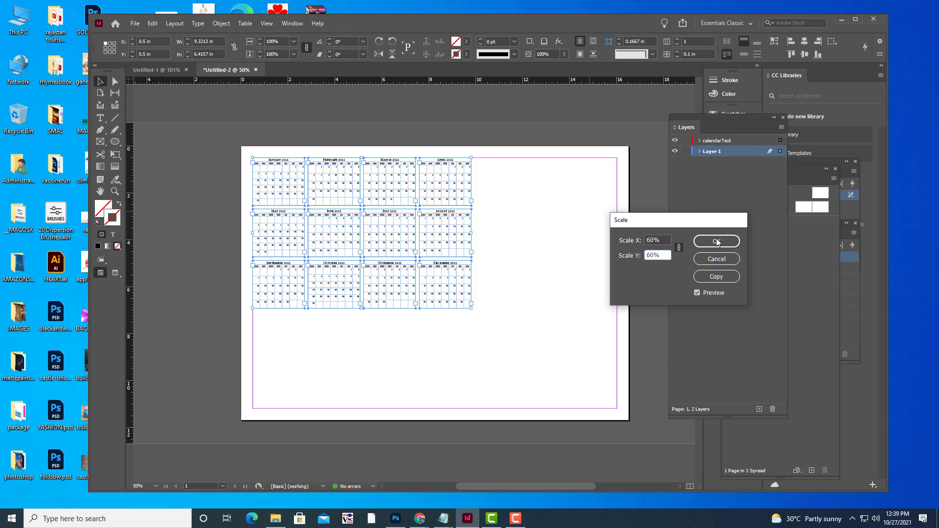
left_click(717, 242)
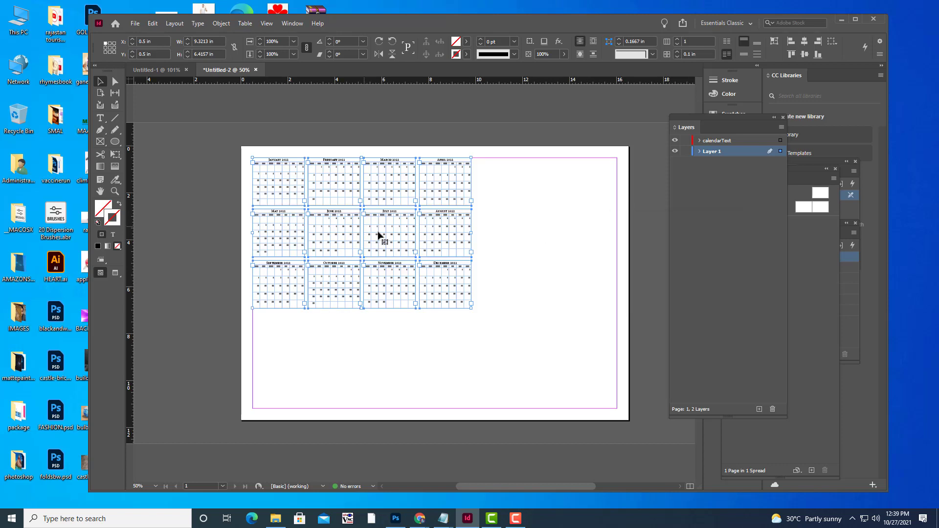
Move the scaled month frames to the lower middle of the page, at about X 3.5 in and Y 4.3 in, and deselect them
left_click_drag(379, 234, 447, 323)
left_click_drag(504, 267, 508, 265)
left_click_drag(508, 264, 509, 264)
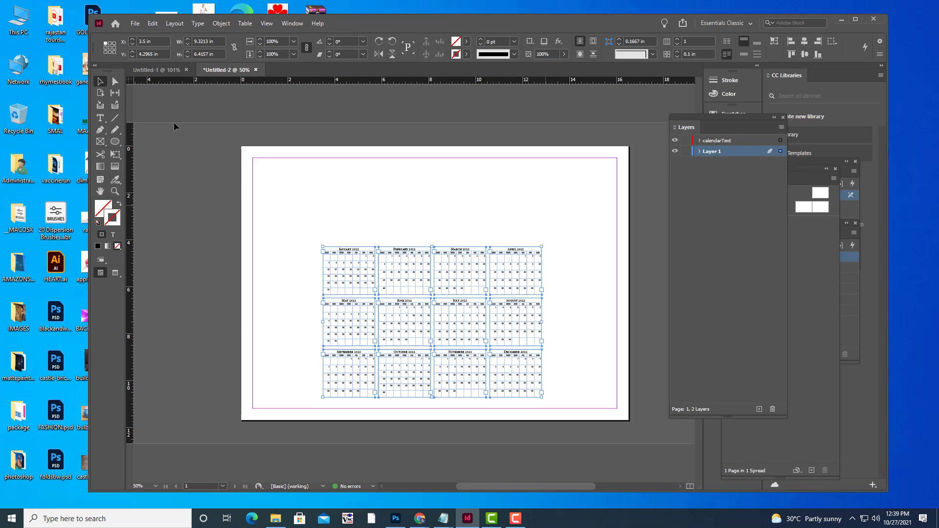
left_click(286, 283)
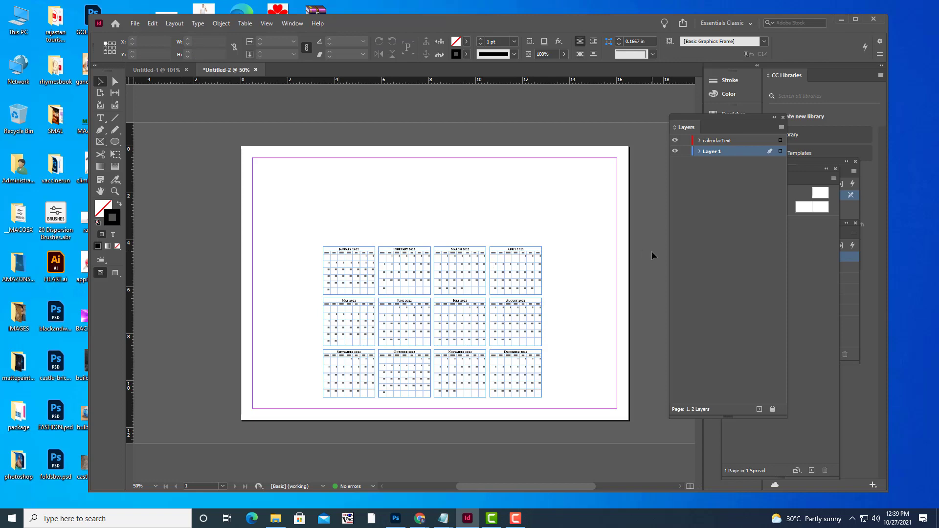
Examine the month tables from January to December at zoom levels between 75% and 125%
key("ctrl+1")
key("ctrl+equal")
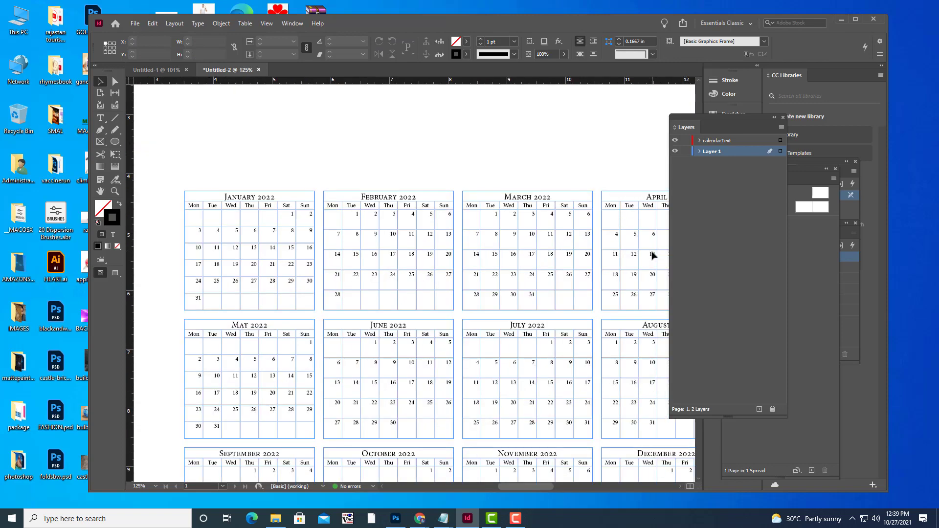
key("ctrl+minus")
key("ctrl+minus")
key("ctrl+minus")
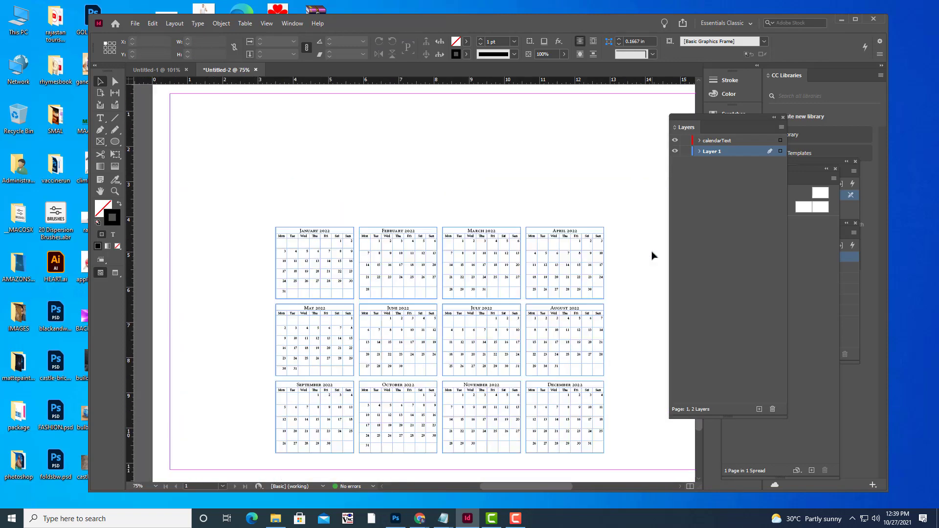
key("ctrl+equal")
key("ctrl+equal")
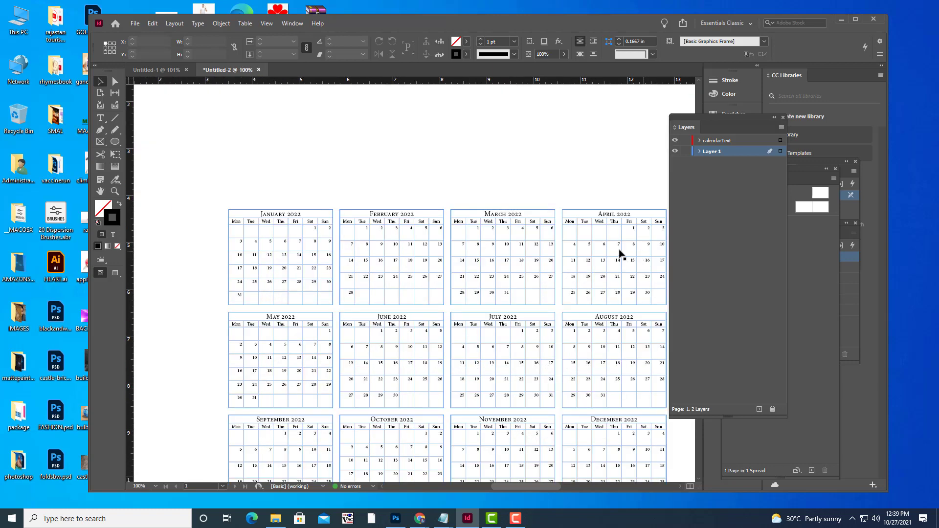
scroll(248, 297, "down", 4)
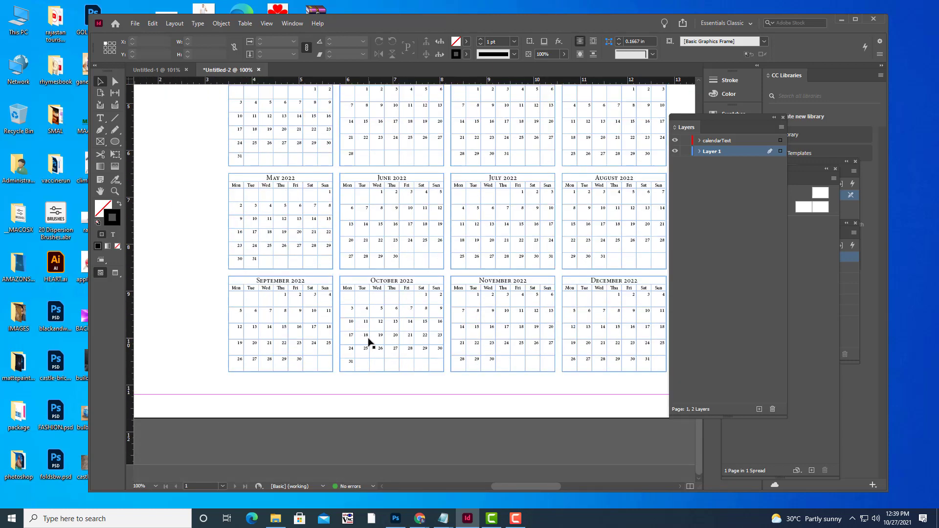
scroll(369, 343, "up", 3)
scroll(370, 343, "up", 4)
scroll(369, 342, "down", 3)
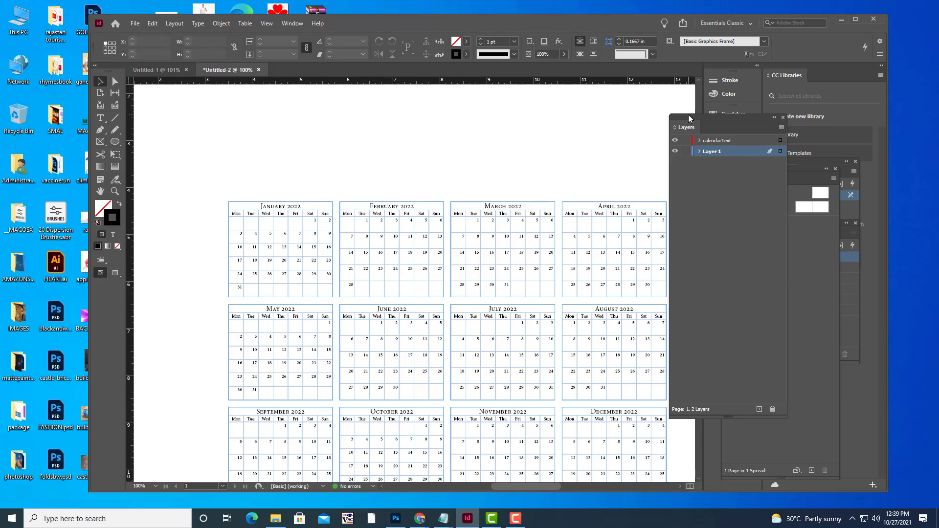
Move the Layers panel off the calendar and inspect the January and February tables at 200% zoom
left_click_drag(688, 114, 751, 121)
scroll(614, 200, "down", 4)
scroll(615, 237, "up", 3)
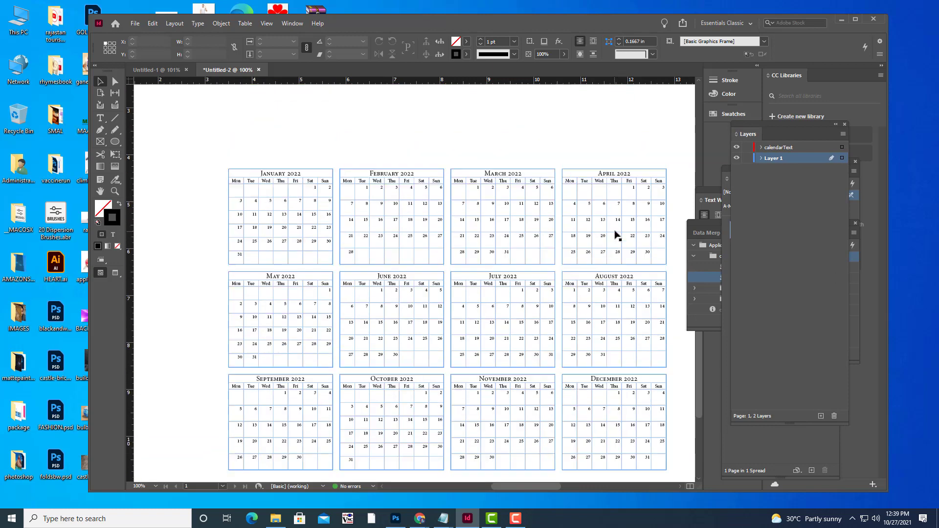
scroll(615, 234, "up", 1)
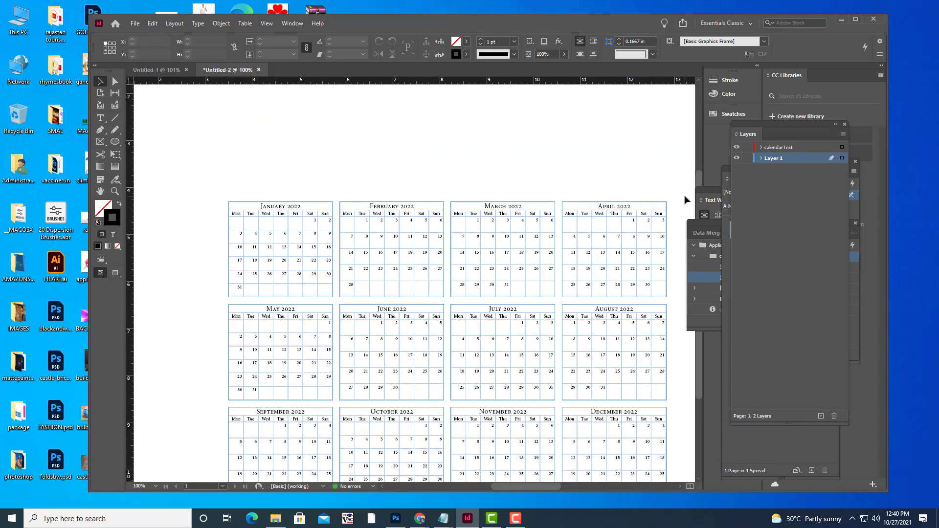
key("ctrl+=")
key("ctrl+=")
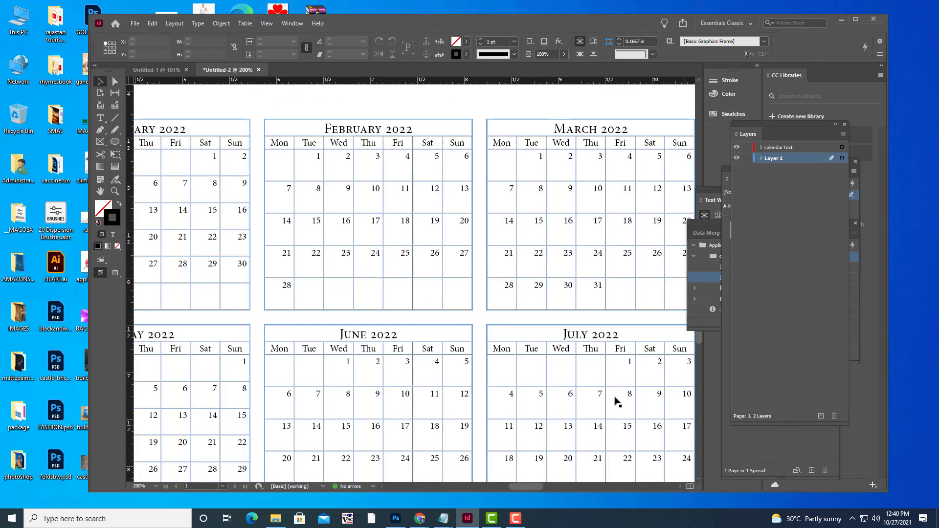
mouse_move(531, 486)
left_mouse_down()
mouse_move(504, 486)
mouse_move(519, 485)
left_mouse_up()
scroll(560, 289, "up", 2)
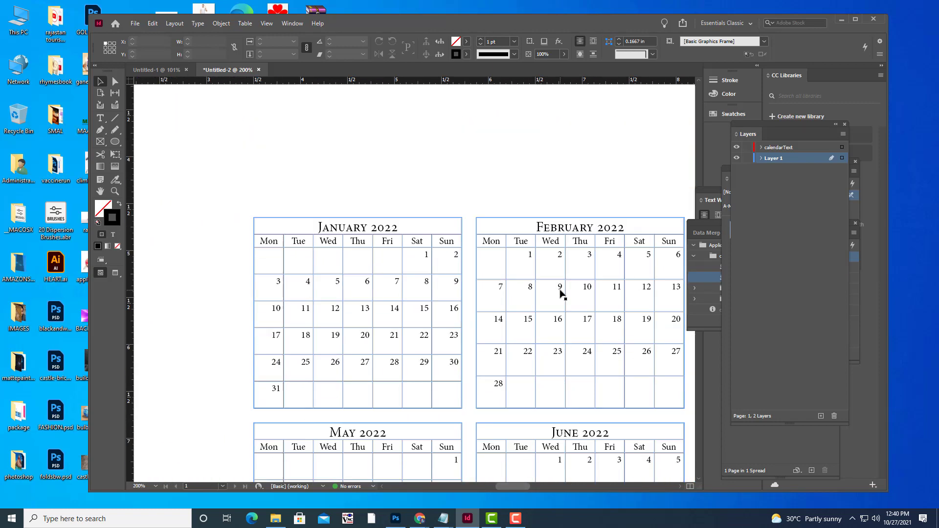
scroll(562, 289, "down", 2)
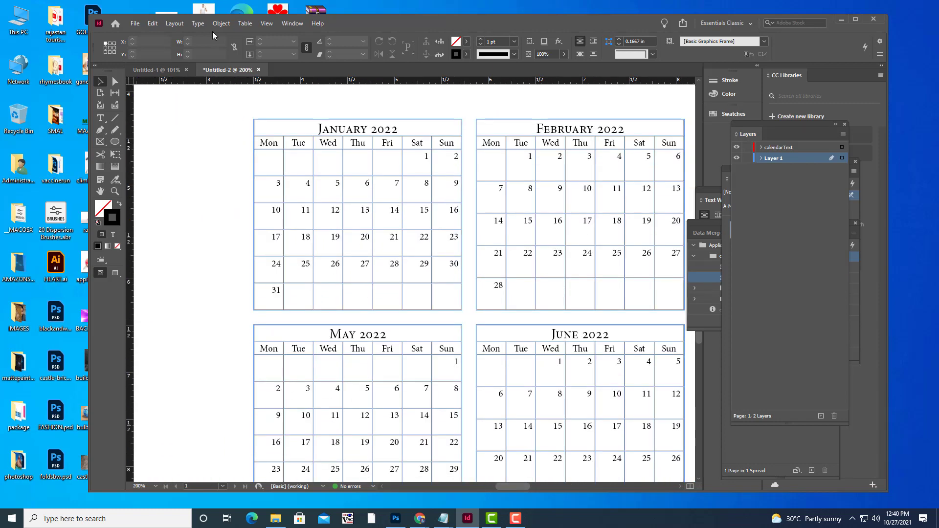
Show the list of paragraph styles and place it beside the calendar so the months stay uncovered
left_click(295, 25)
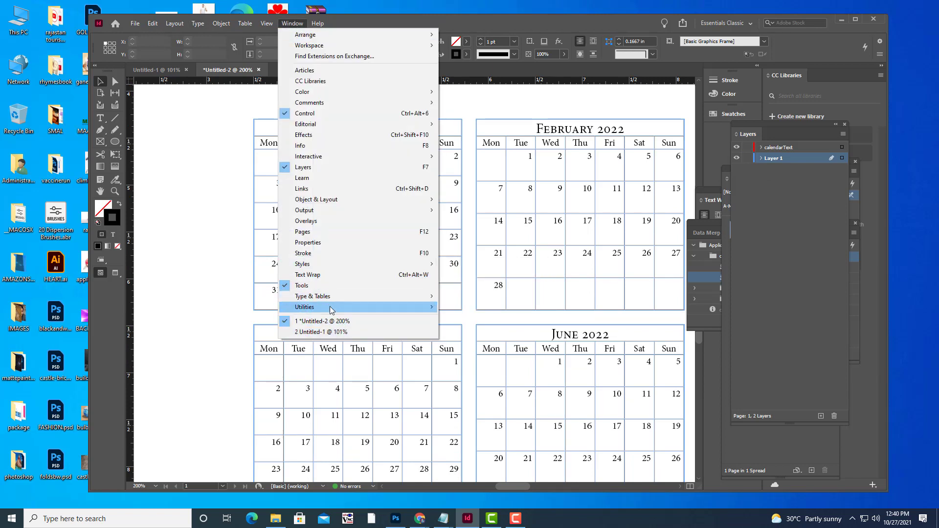
mouse_move(330, 309)
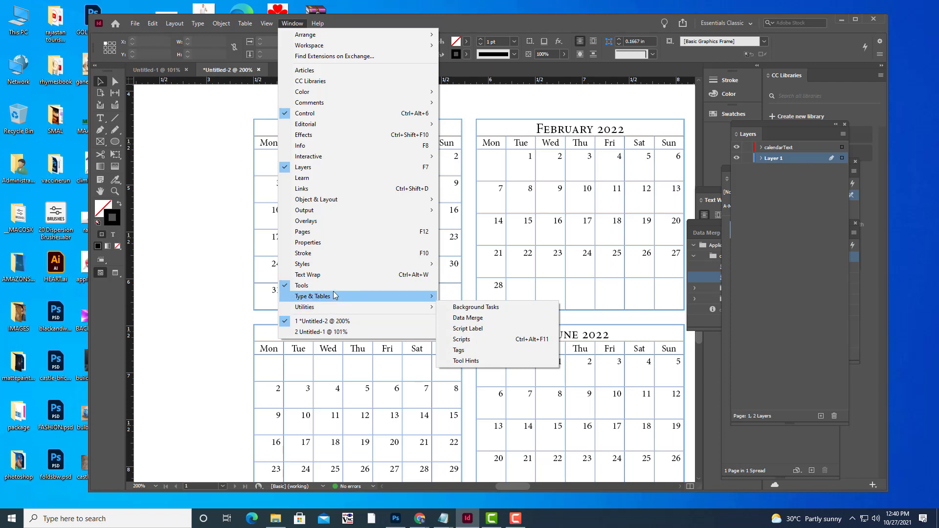
mouse_move(354, 266)
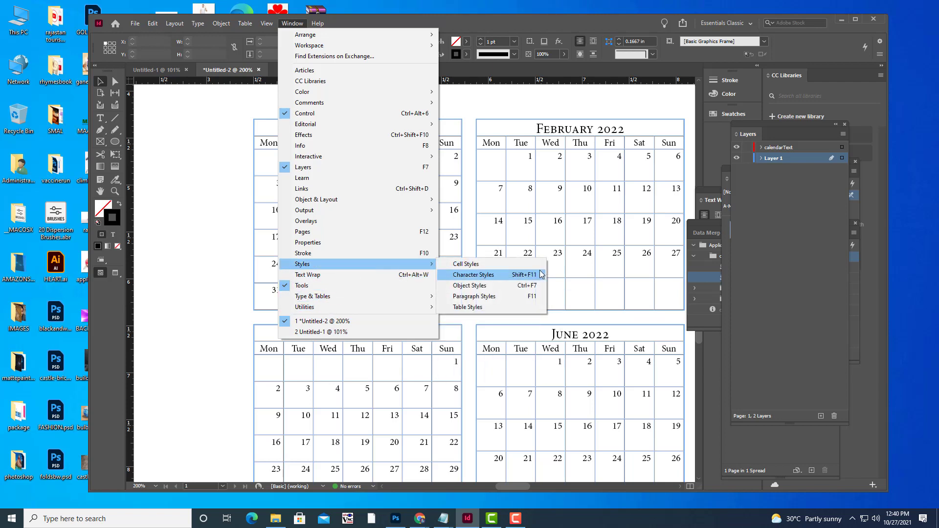
left_click(492, 296)
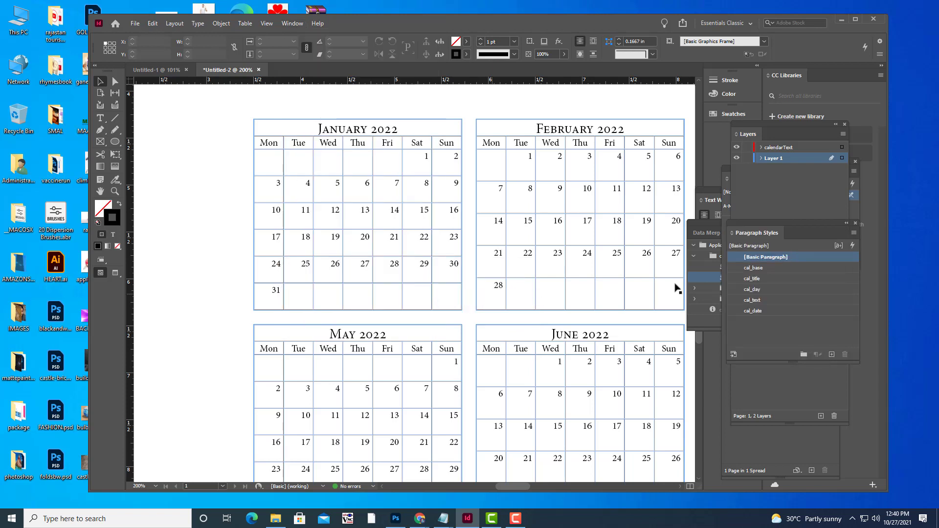
left_click_drag(711, 195, 687, 161)
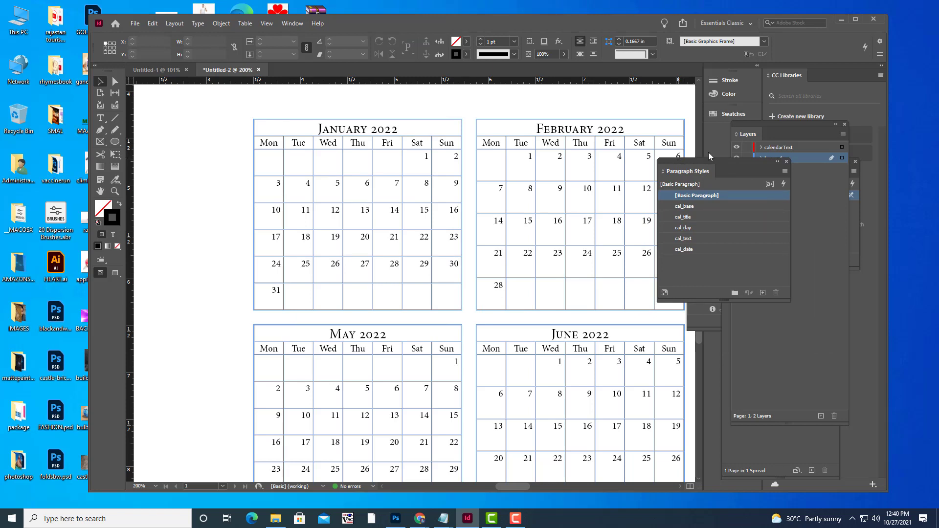
left_click_drag(715, 167, 753, 155)
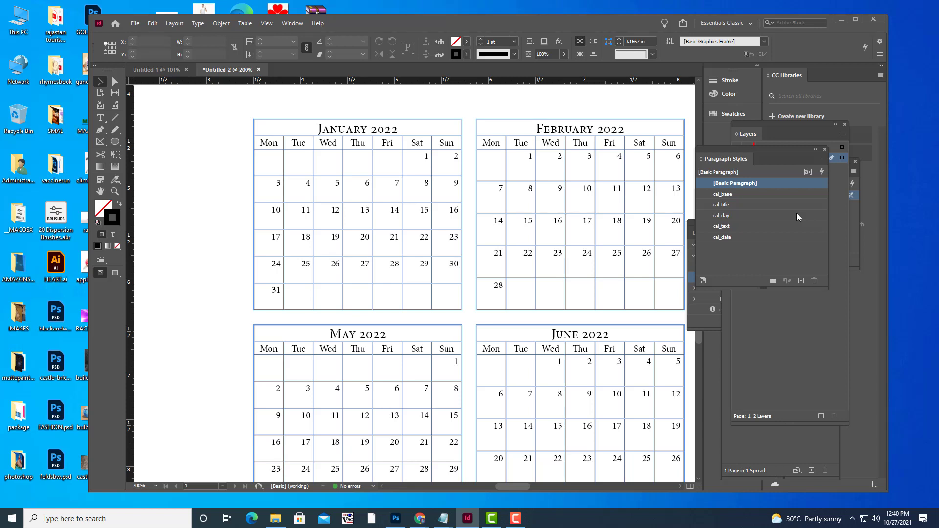
left_click_drag(723, 146, 728, 148)
Open the cal_date paragraph style's options at Basic Character Formats and move the dialog clear of the January table
left_click(749, 237)
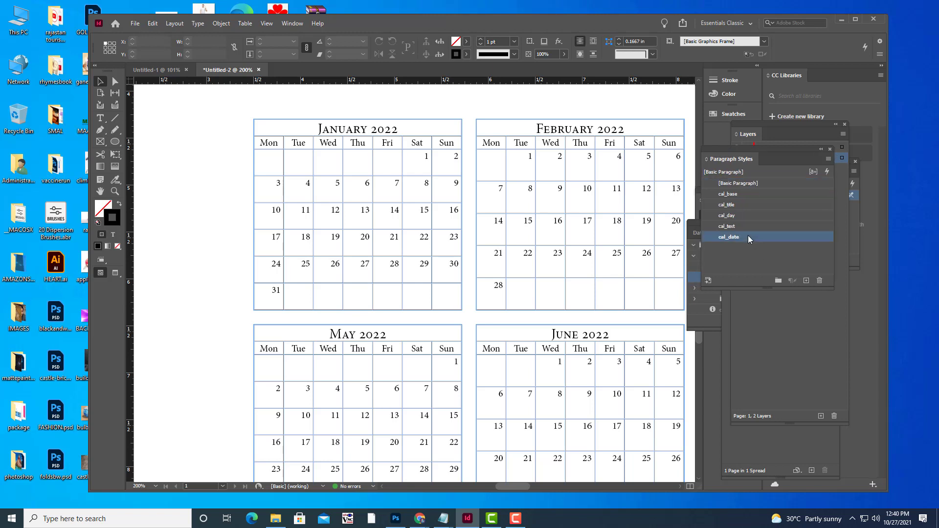
left_click(786, 237)
left_click(786, 237)
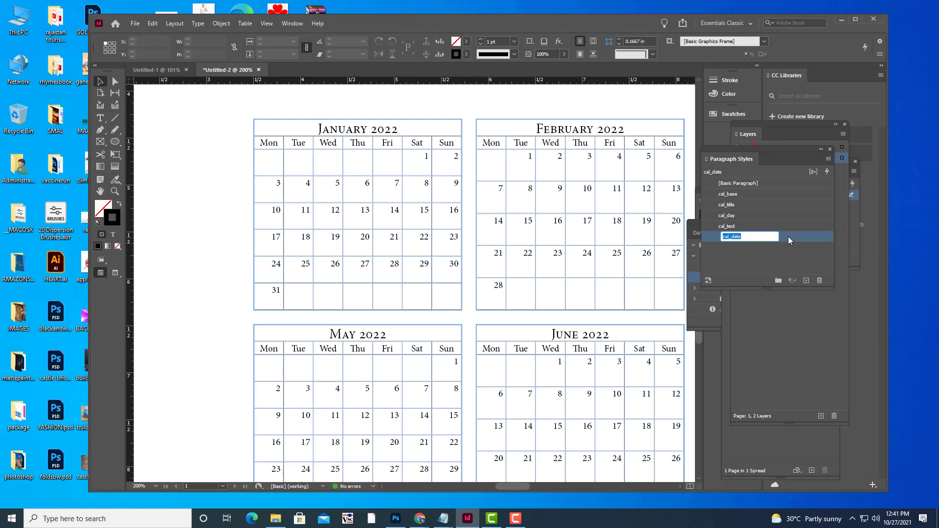
double_click(788, 237)
left_click_drag(518, 109, 572, 110)
left_click(660, 112)
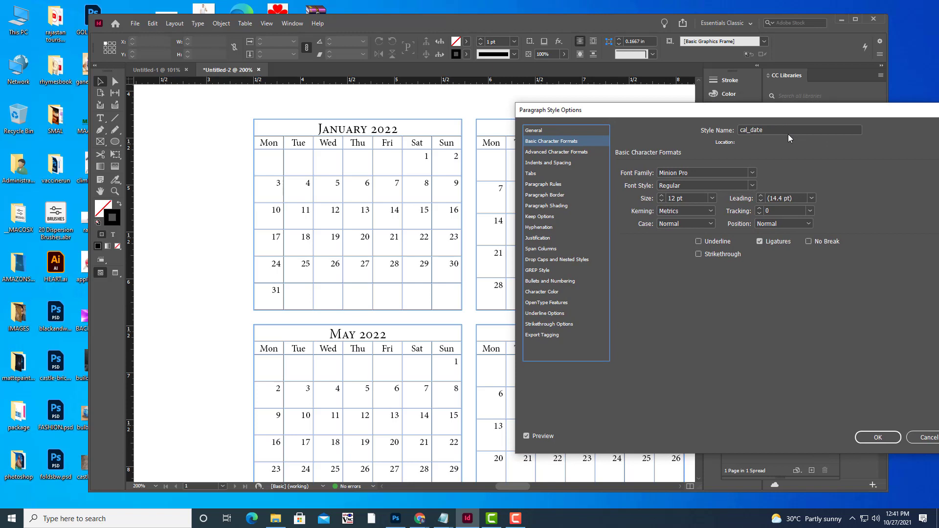
left_click_drag(632, 110, 678, 110)
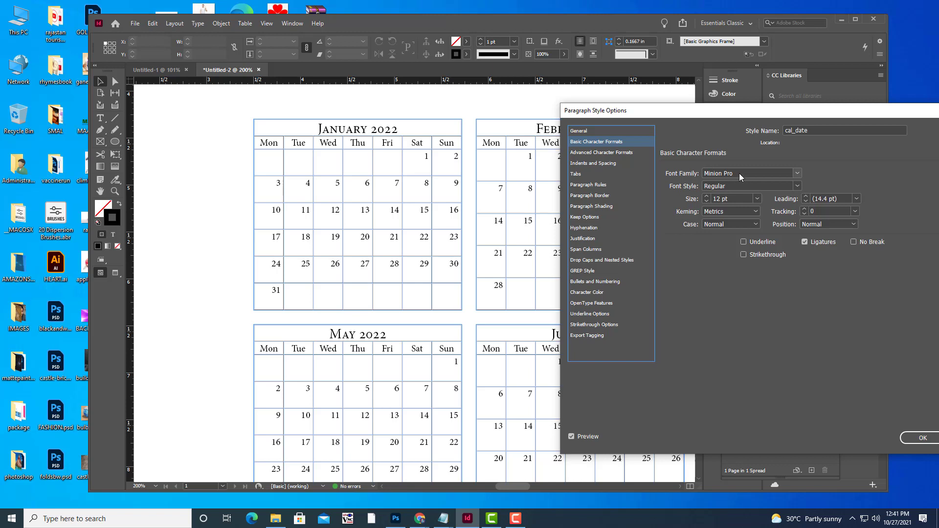
Set the cal_date style's font family to Times New Roman
left_click(739, 173)
left_click_drag(737, 172, 677, 169)
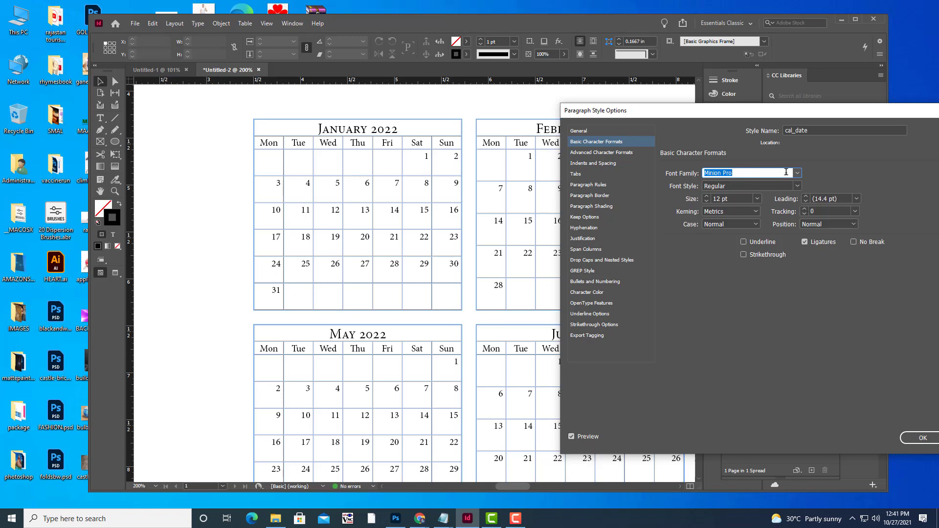
type("Times New Roman")
left_click(743, 199)
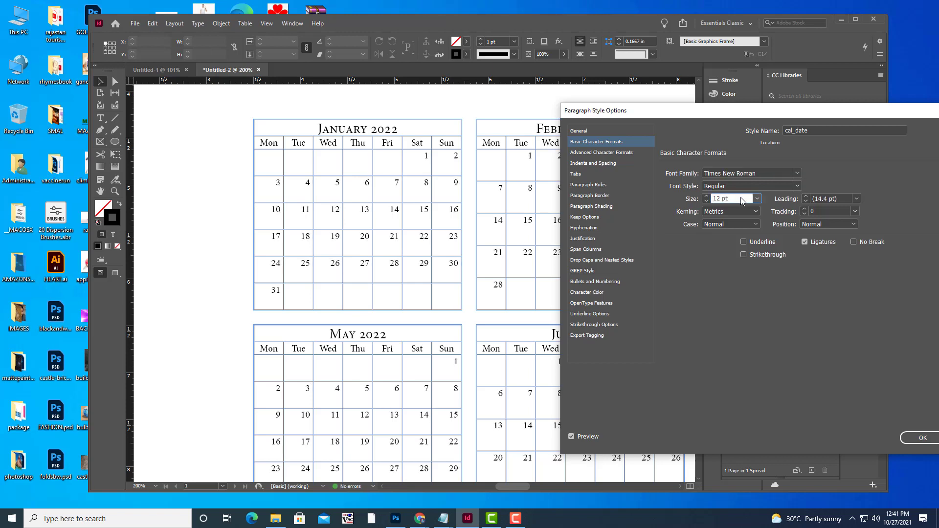
double_click(743, 199)
key("Home")
Set the cal_date style's alignment to Center in Indents and Spacing, keeping the dialog clear of the February table
left_click_drag(628, 114, 725, 104)
left_click(582, 163)
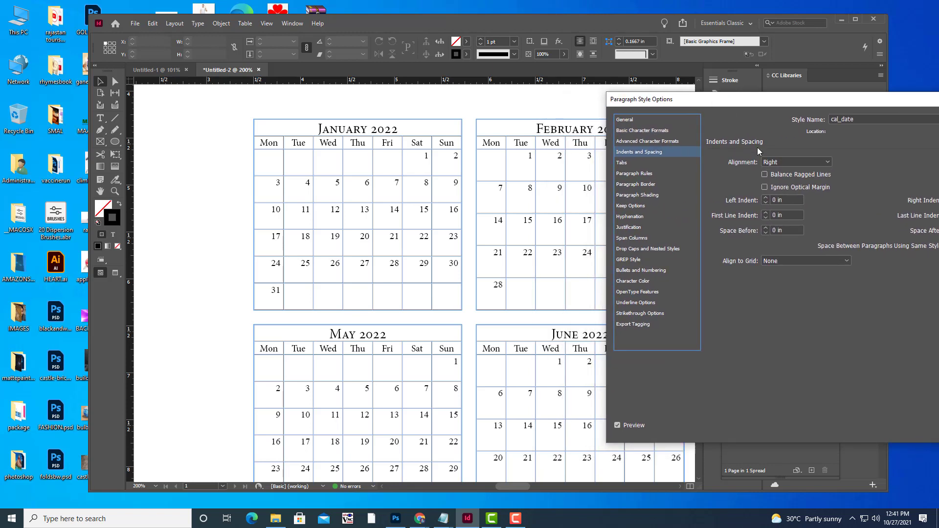
left_click(787, 164)
left_click(788, 189)
key("Up")
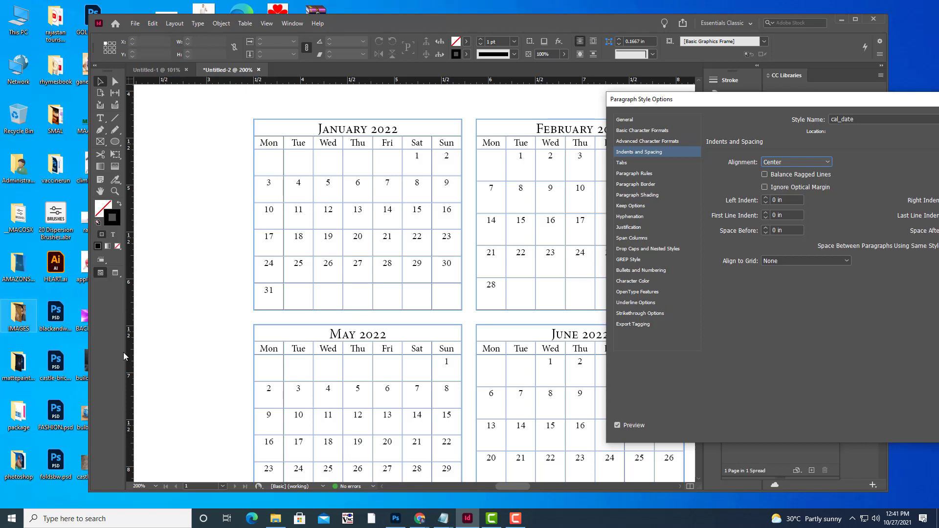
Compare red, cyan and dark blue character colors for cal_date and apply the dark blue C=100 M=90 Y=10 K=0
left_click_drag(644, 101, 632, 54)
left_click(633, 237)
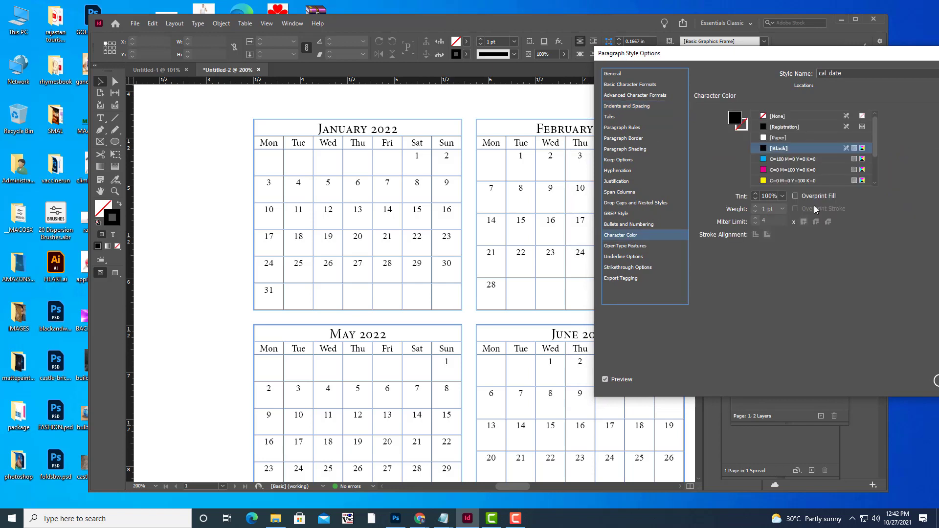
left_click_drag(876, 137, 875, 151)
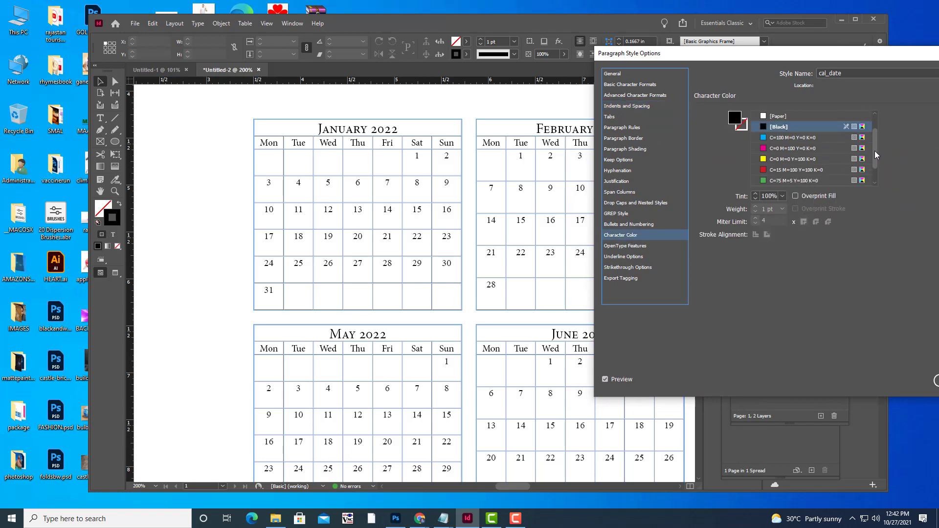
left_click(764, 170)
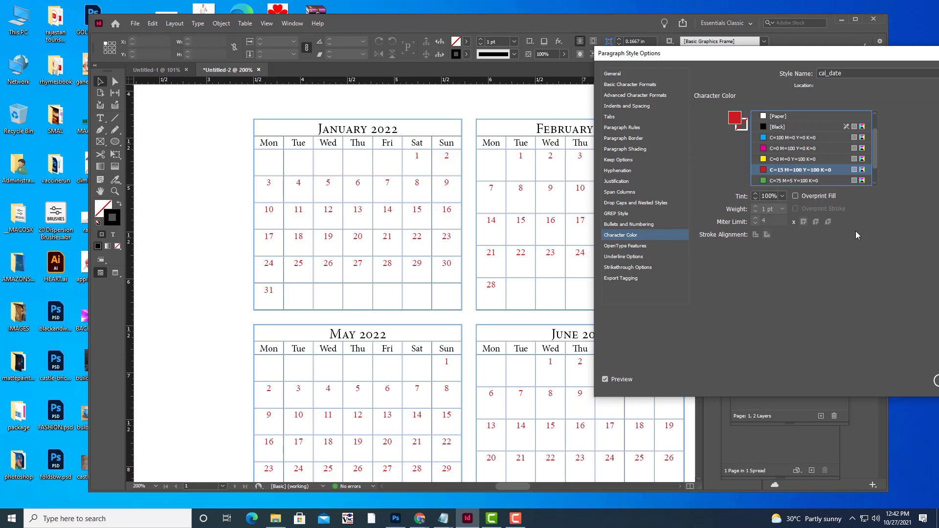
left_click(766, 137)
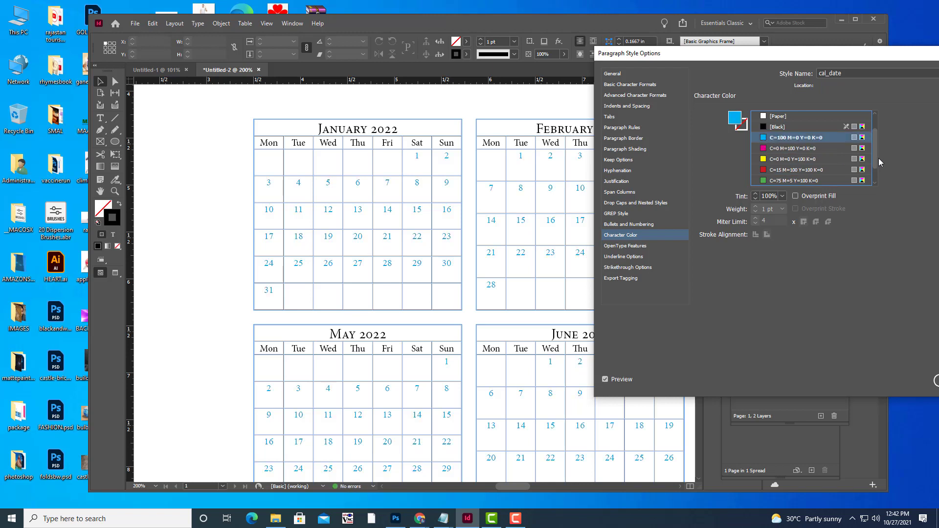
scroll(808, 162, "down", 2)
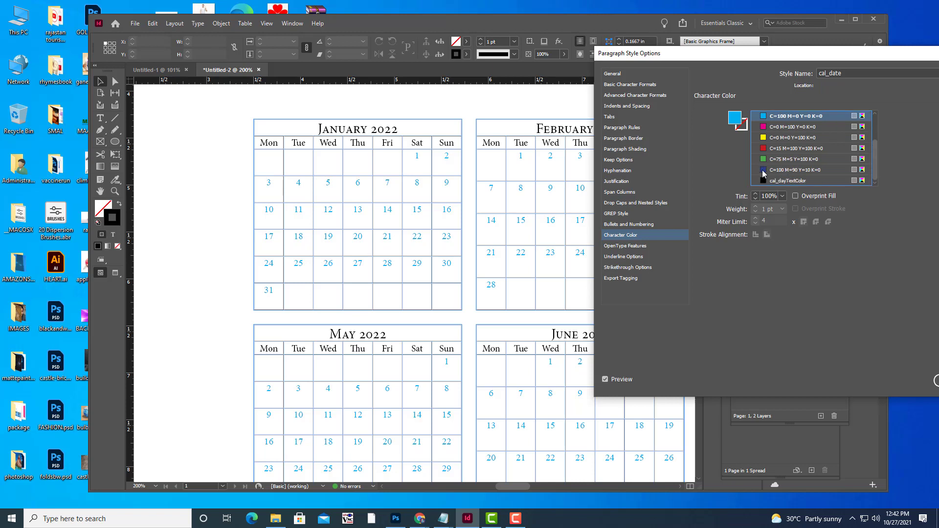
left_click(765, 171)
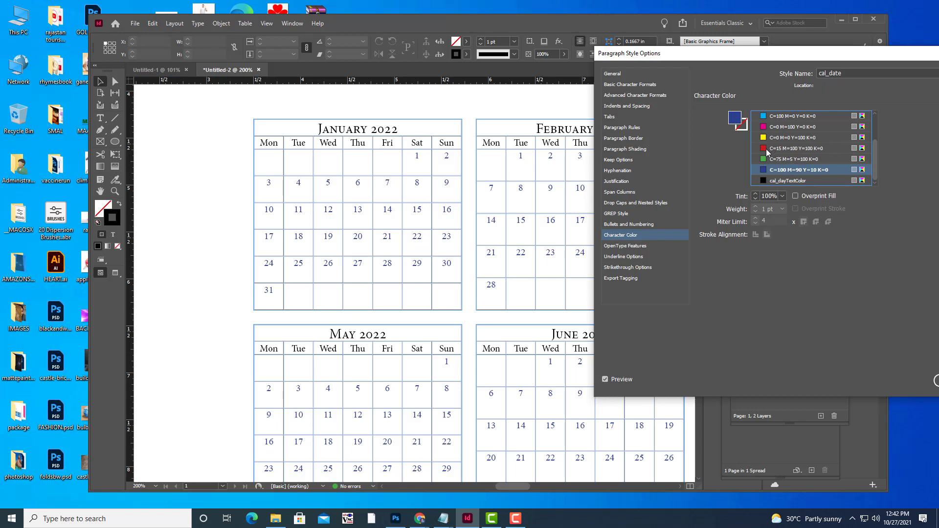
left_click(767, 149)
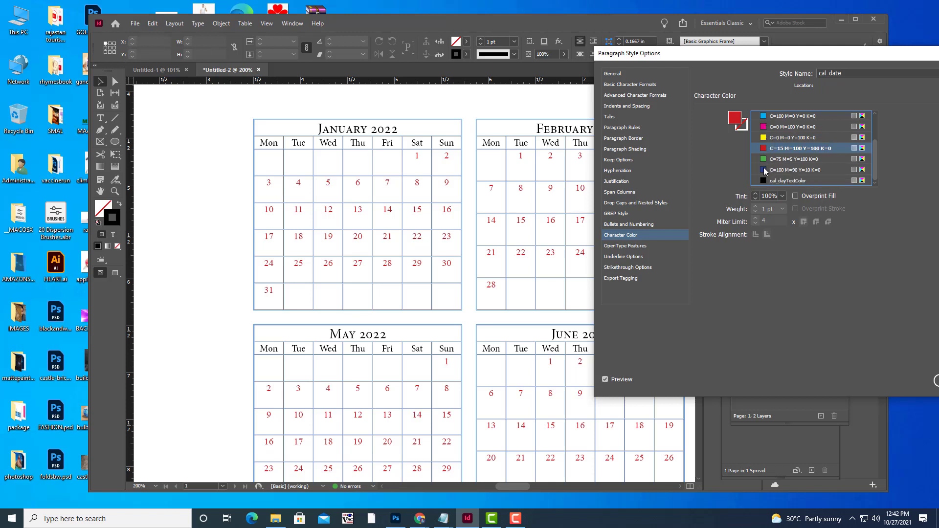
left_click(765, 171)
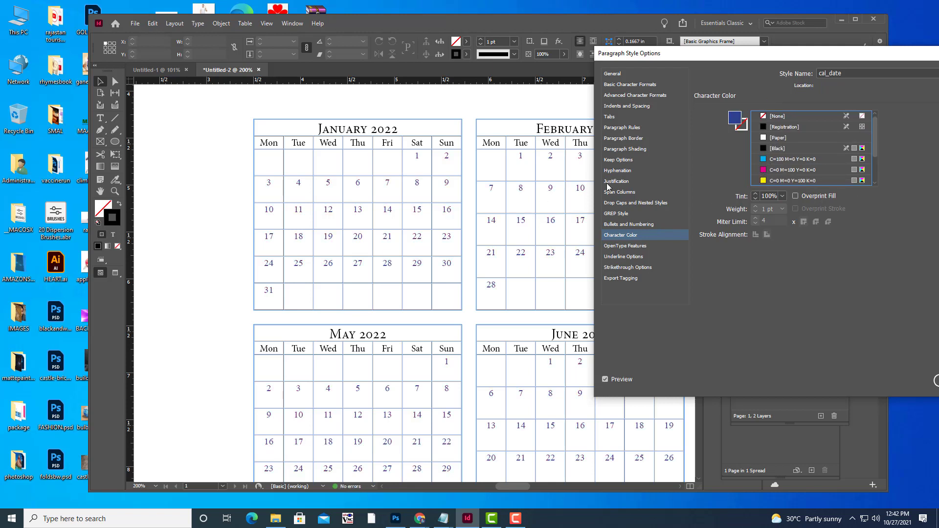
Return to the cal_date style's Basic Character Formats and raise the font size to 16 pt
left_click_drag(703, 61, 621, 104)
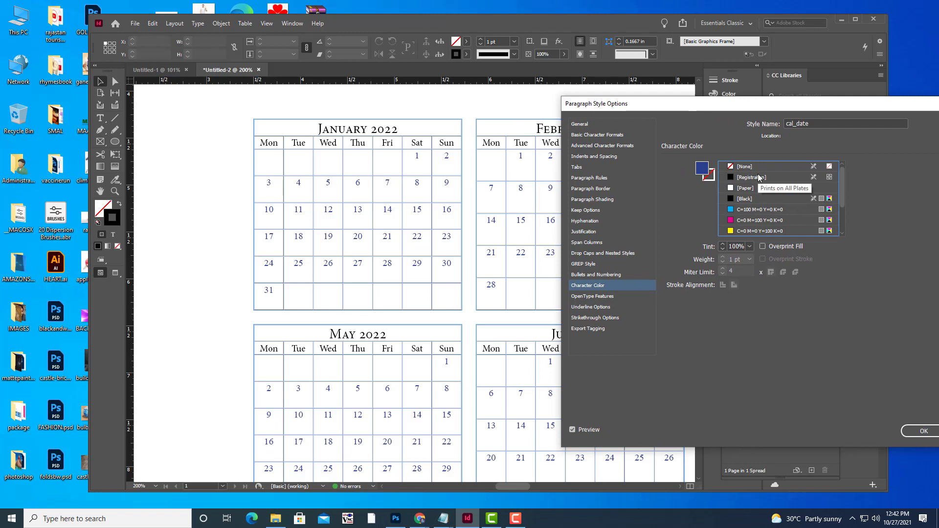
left_click(609, 158)
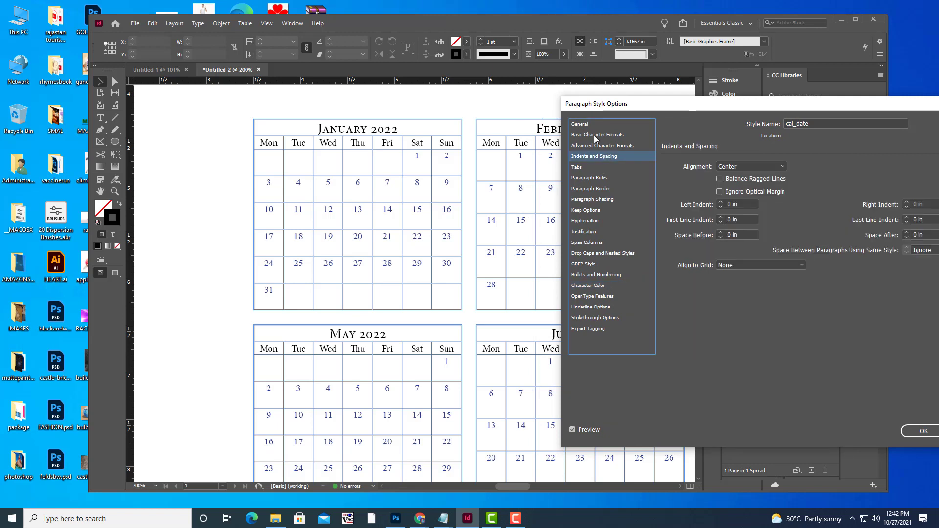
left_click(602, 135)
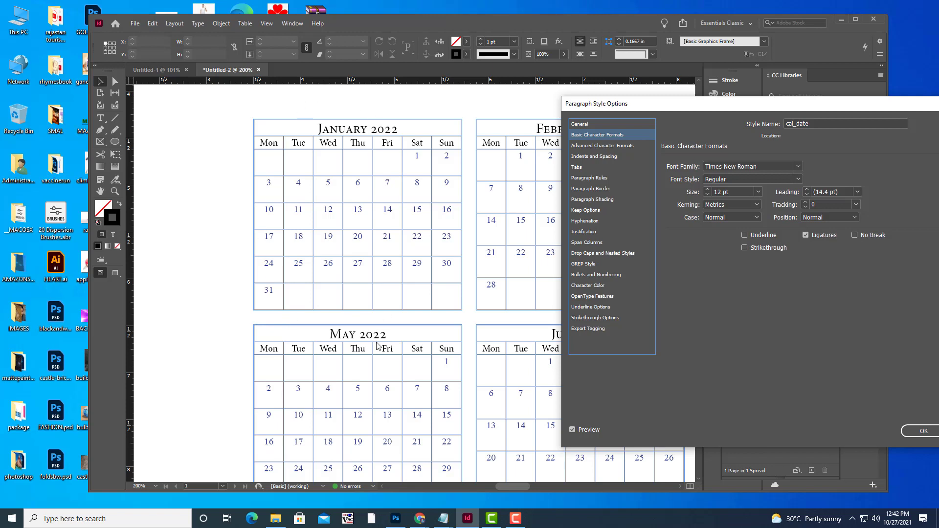
left_click(726, 193)
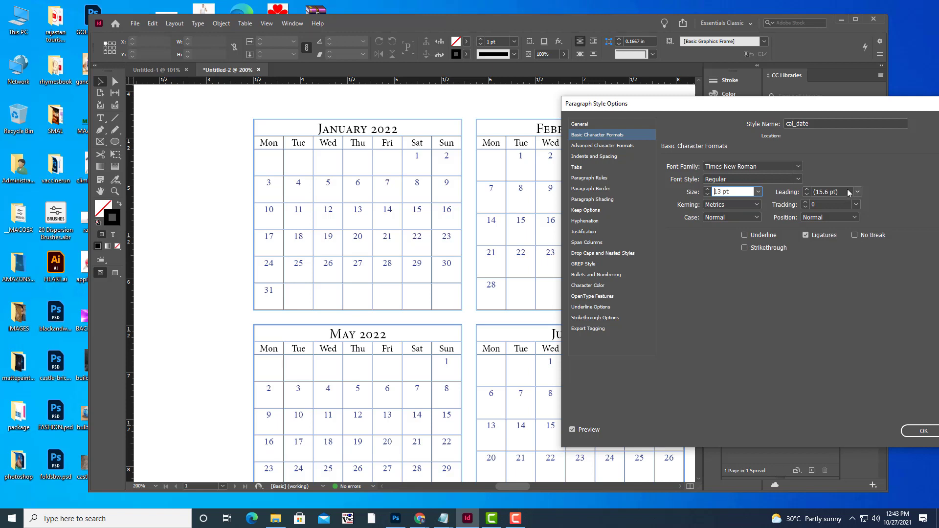
left_click(826, 202)
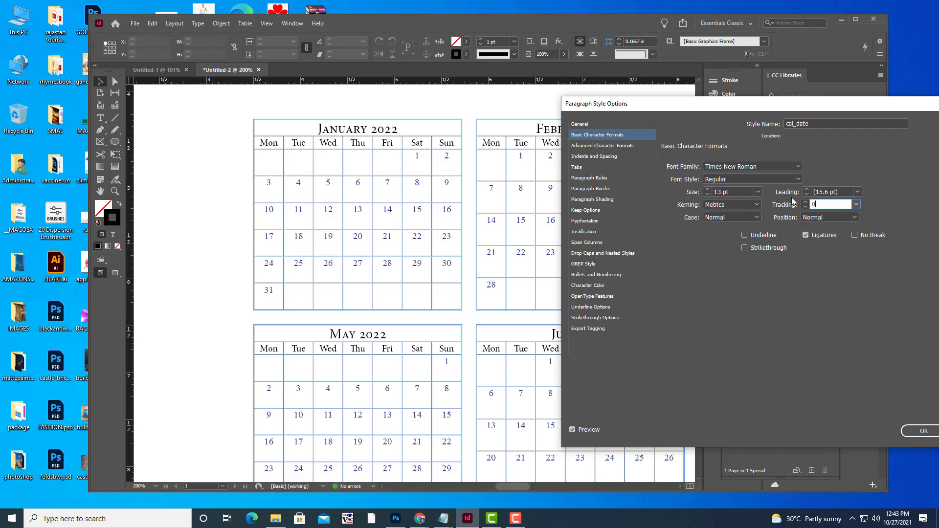
left_click(715, 192)
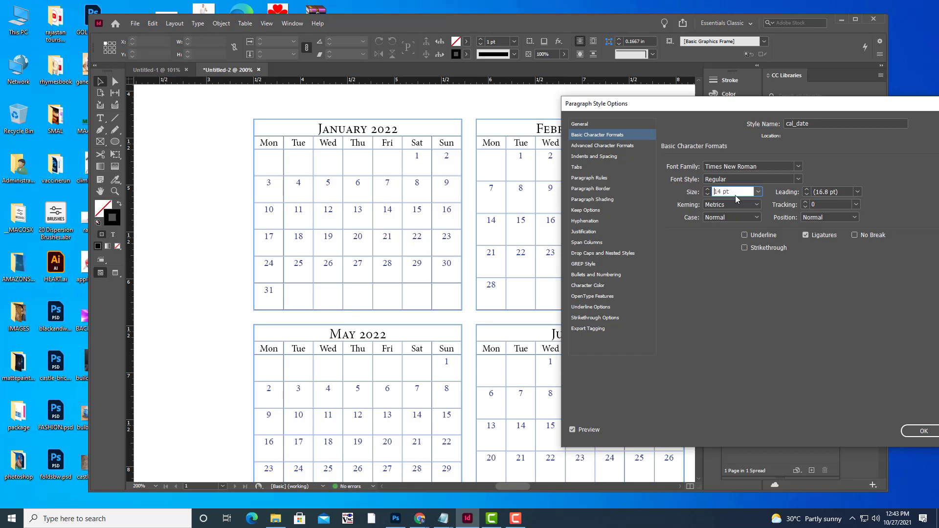
key("Up")
key("Up")
Set the cal_date font style to Bold and apply the paragraph style changes
left_click(769, 177)
left_click(800, 180)
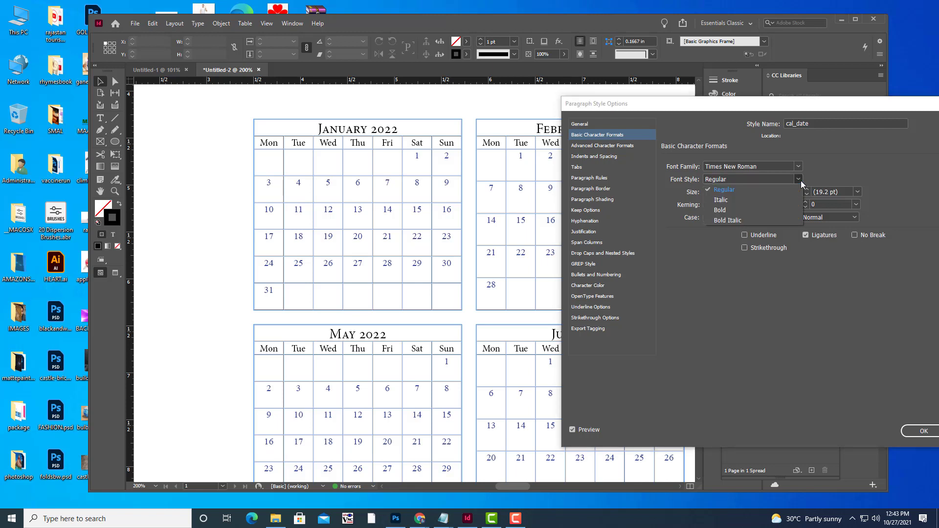
left_click(733, 210)
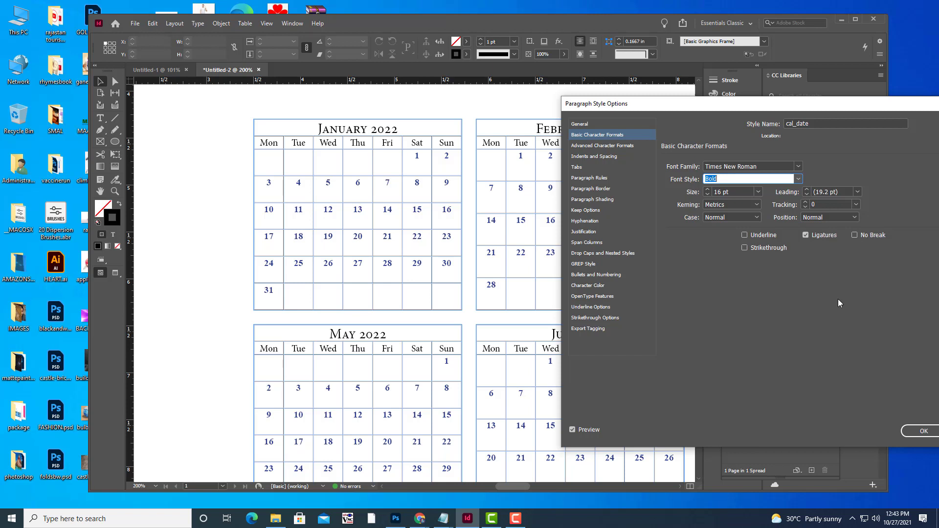
left_click(915, 433)
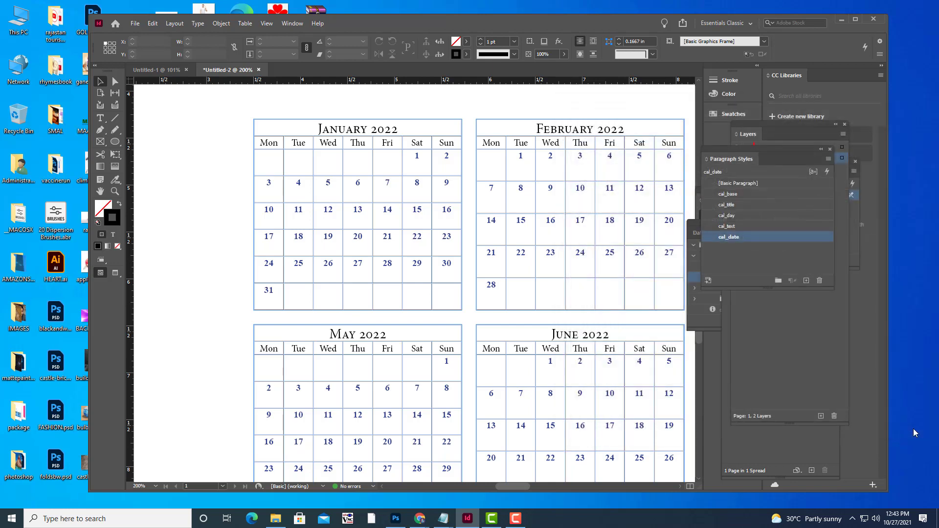
Review the restyled dates across all twelve month tables at zoom levels between 75% and 200%
scroll(517, 332, "down", 3)
scroll(517, 332, "down", 5)
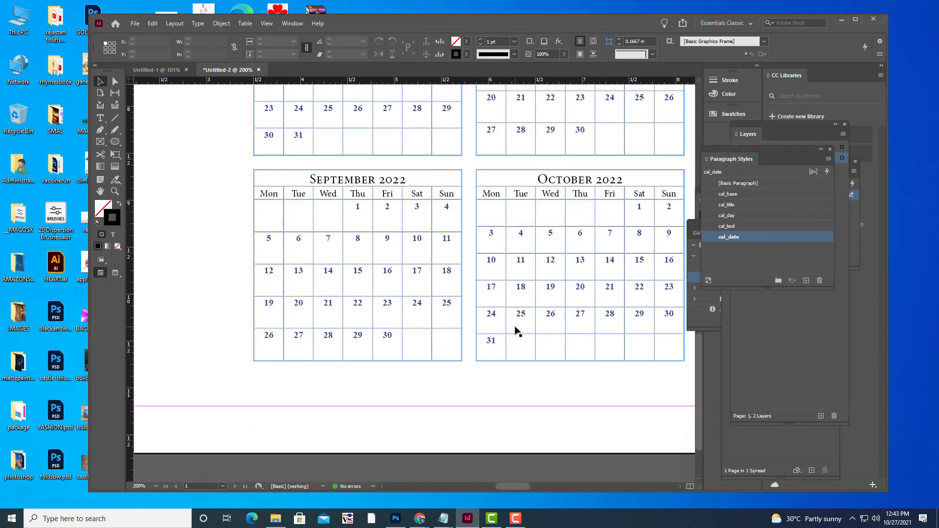
scroll(518, 335, "up", 2)
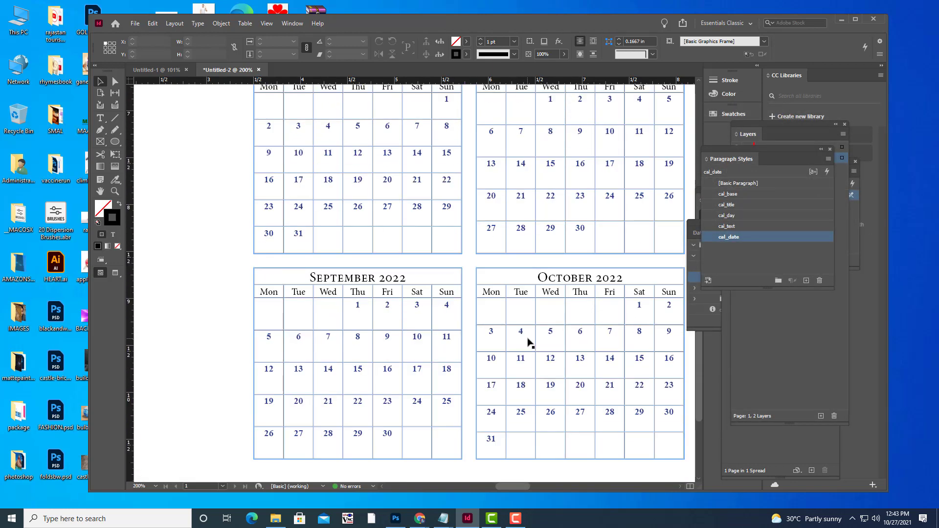
key("ctrl+minus")
key("ctrl+minus")
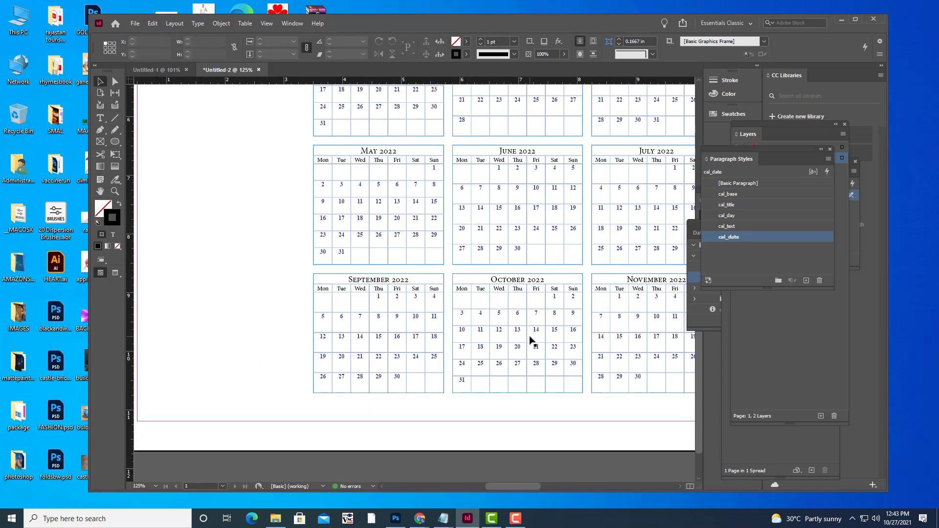
key("ctrl+minus")
key("ctrl+minus")
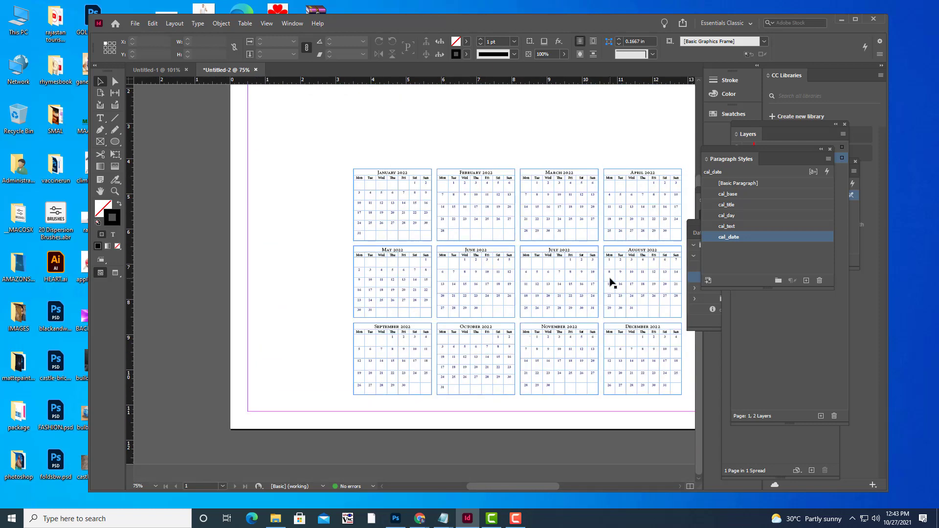
key("ctrl+equal")
key("ctrl+equal")
key("ctrl+equal")
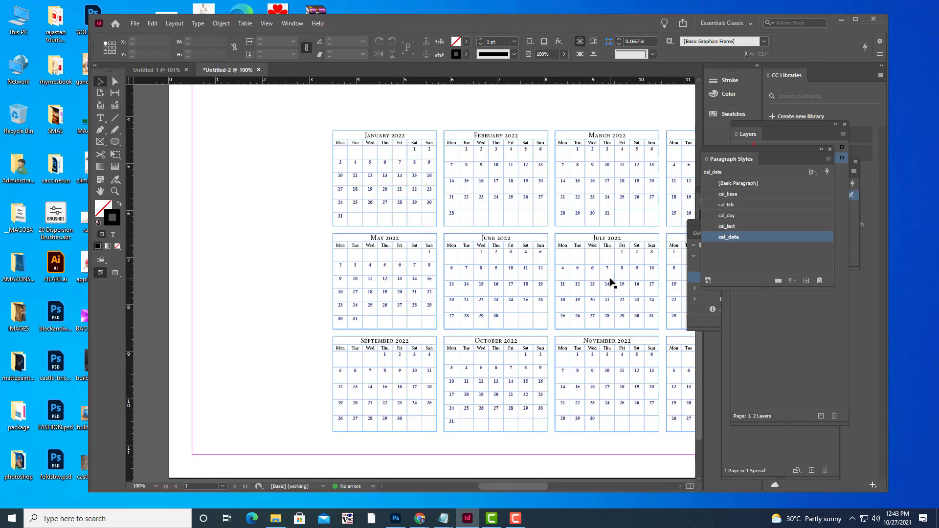
key("ctrl+minus")
key("ctrl+minus")
key("ctrl+minus")
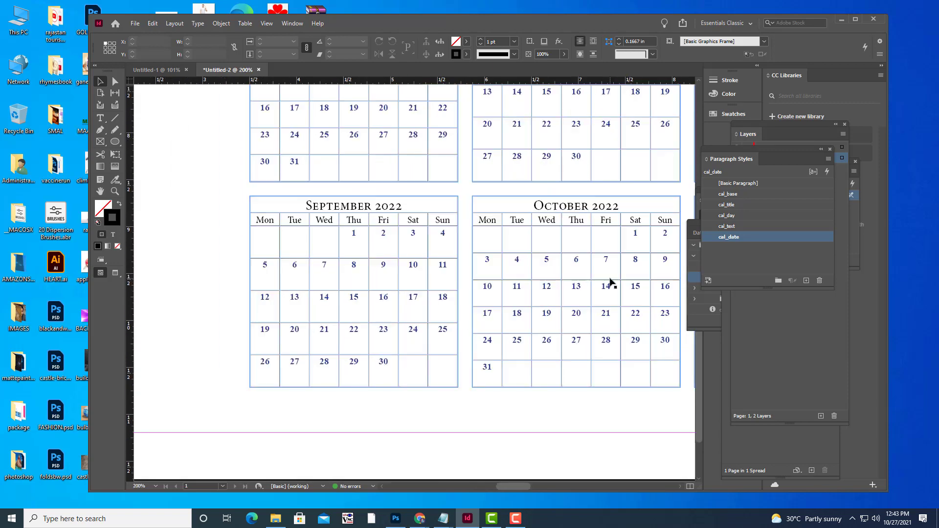
key("ctrl+equal")
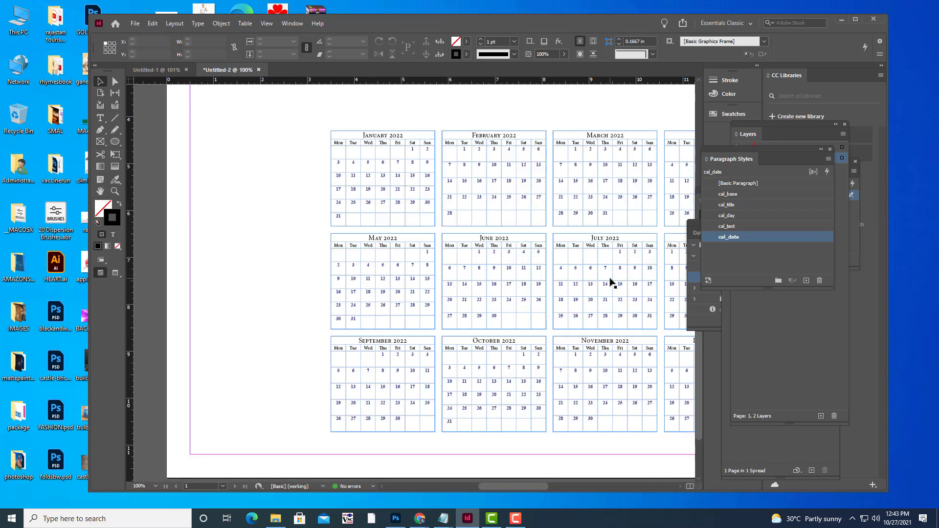
key("space")
left_click_drag(613, 283, 494, 283)
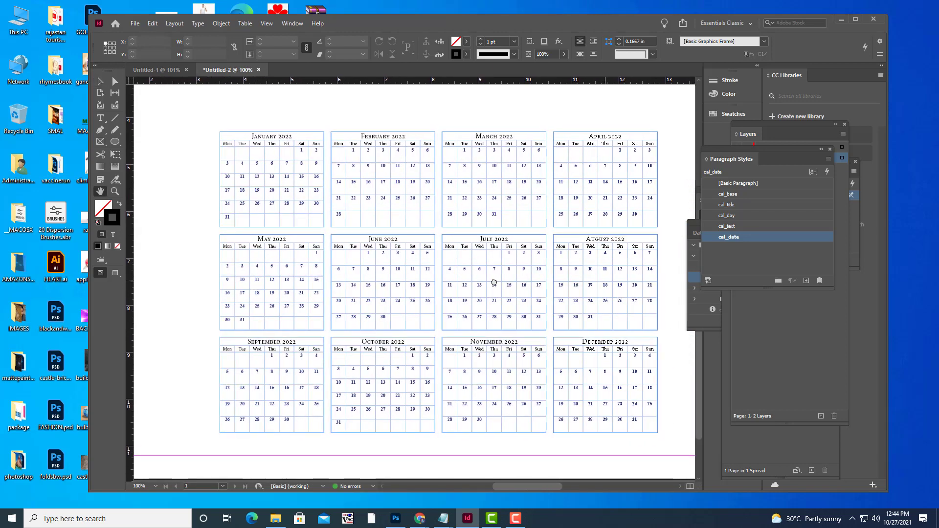
Inspect the date numbers up close at 200%, from the October and November tables back to January and February
key("ctrl+equal")
key("ctrl+equal")
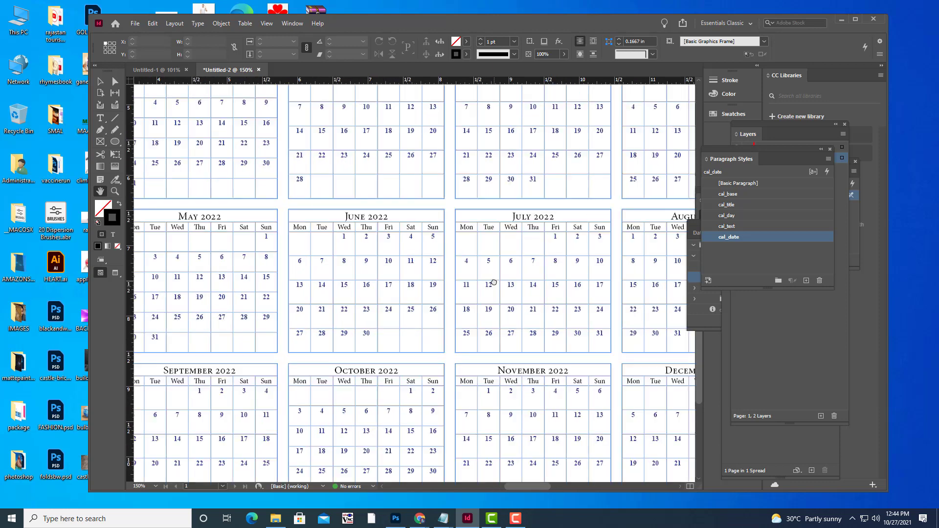
key("ctrl+equal")
scroll(494, 282, "down", 5)
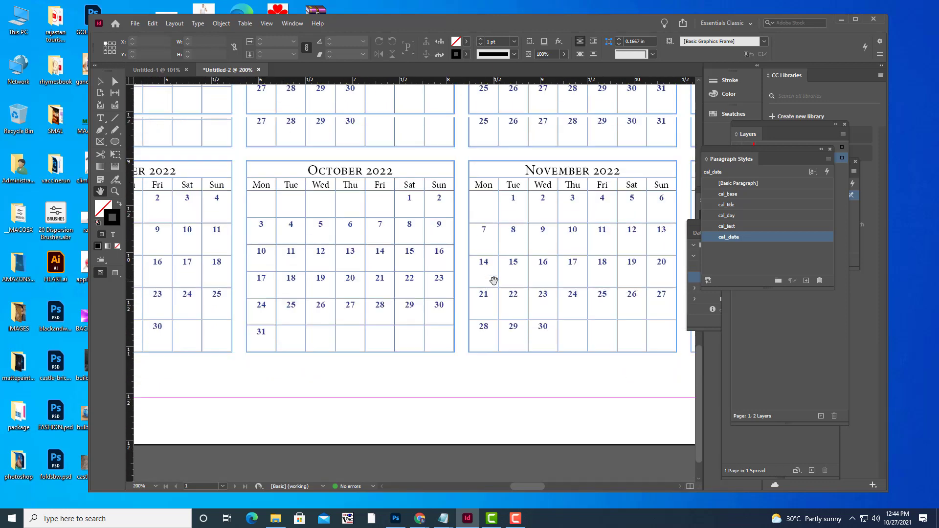
scroll(494, 280, "up", 3)
scroll(494, 281, "left", 4)
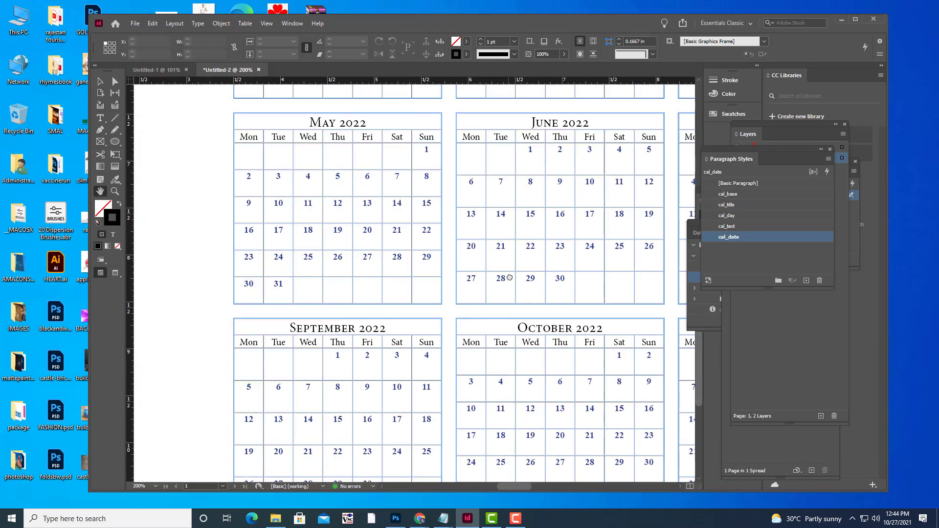
scroll(510, 277, "up", 5)
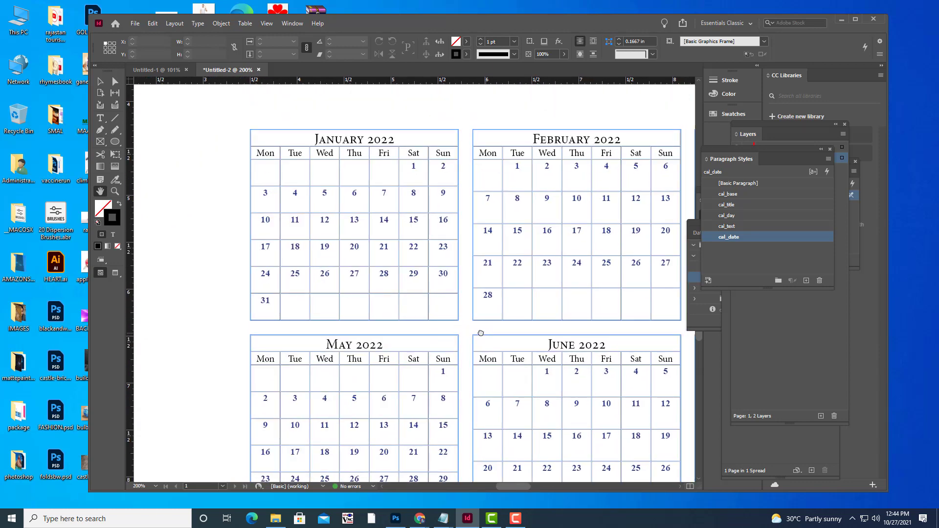
left_click_drag(481, 333, 465, 325)
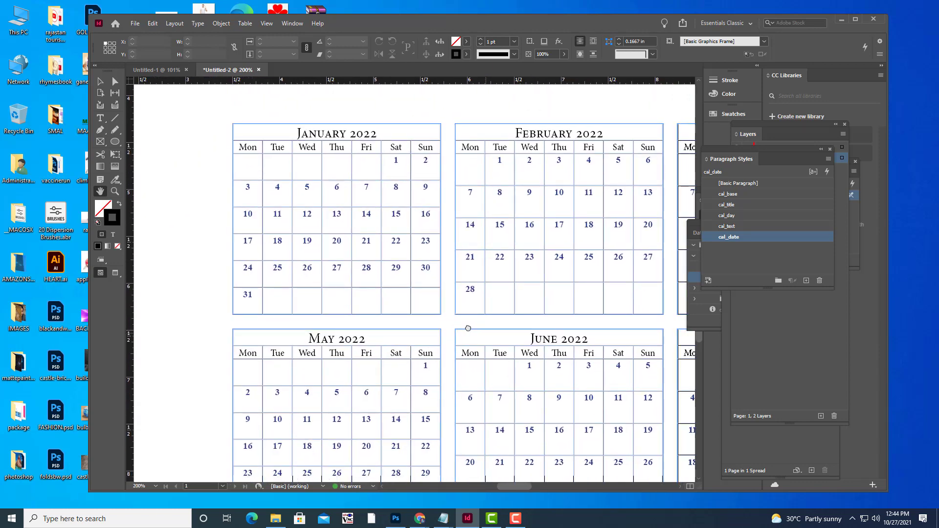
Check the January 2022 dates in the Windows taskbar calendar against the generated January table, and close the calendar
left_click(899, 522)
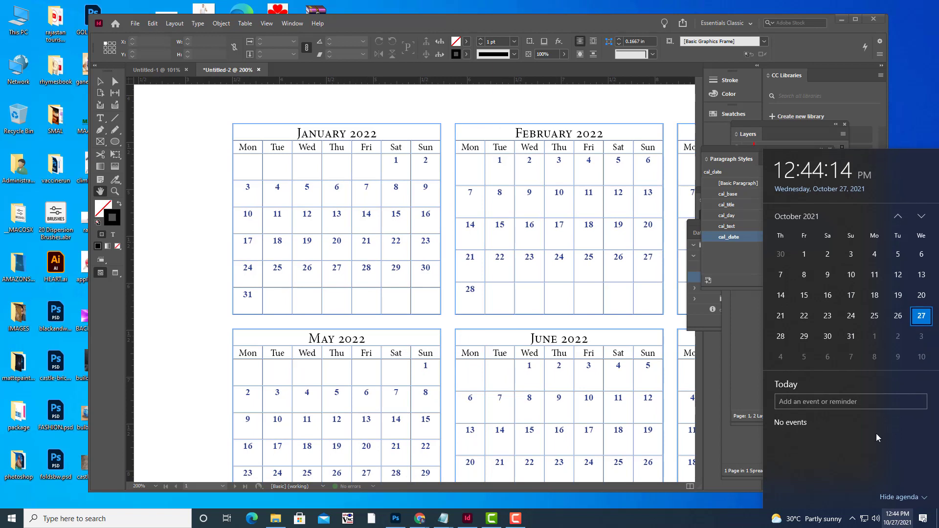
left_click(922, 218)
left_click(922, 218)
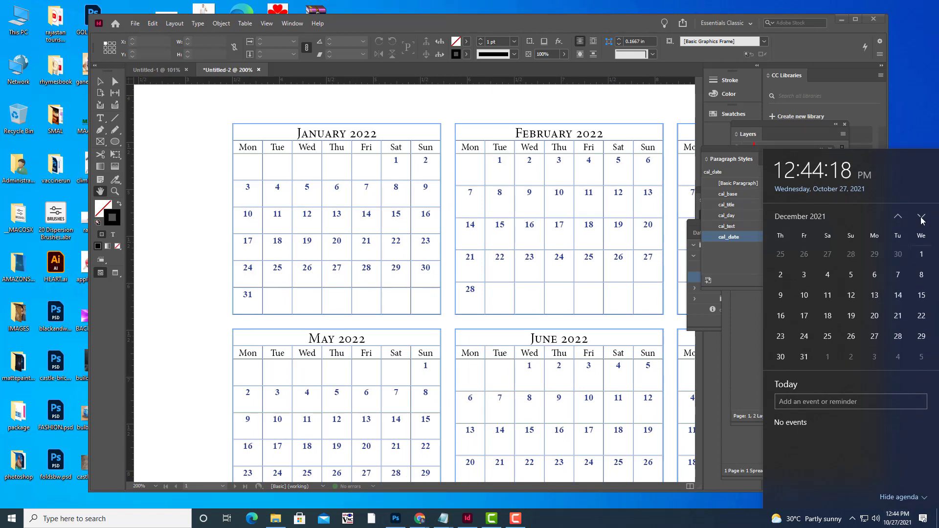
left_click(922, 218)
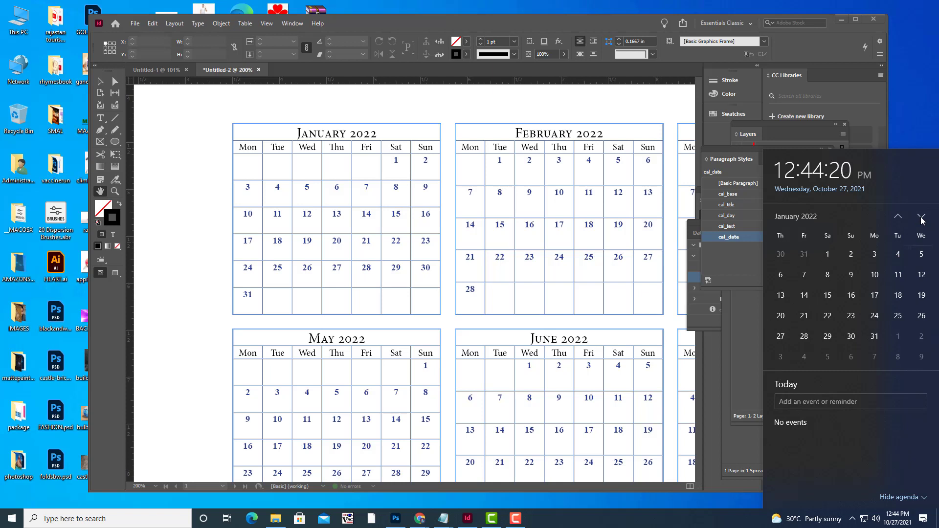
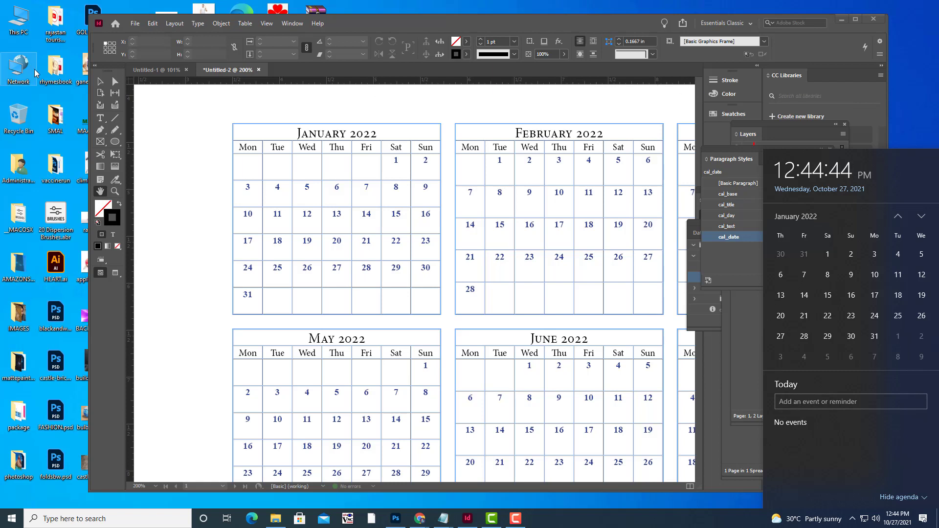
left_click(374, 117)
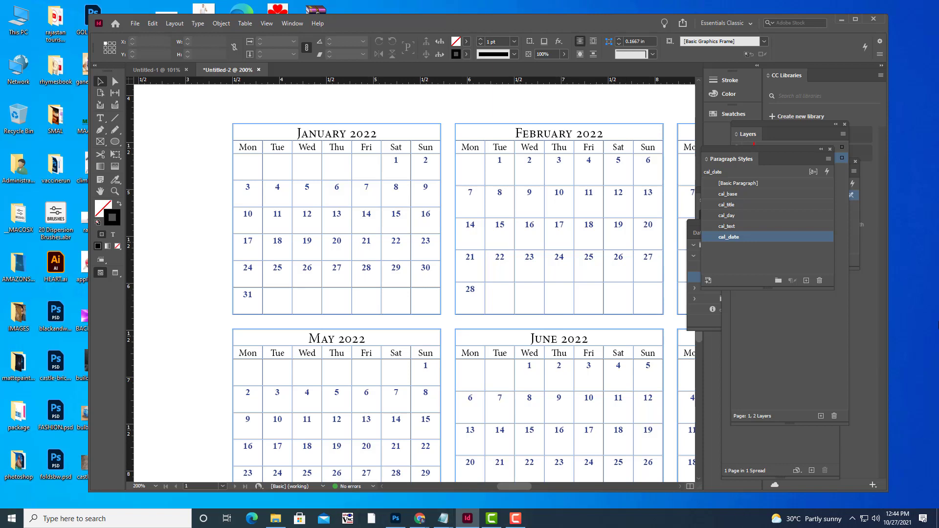
Open the cal_day paragraph style's options and set its character color to the red swatch C=15 M=100 Y=100 K=0
left_click(734, 216)
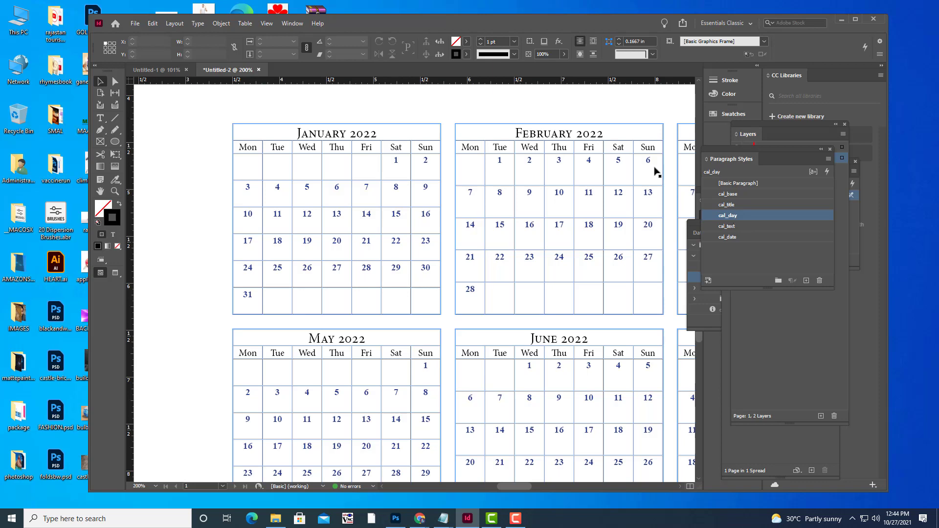
double_click(767, 216)
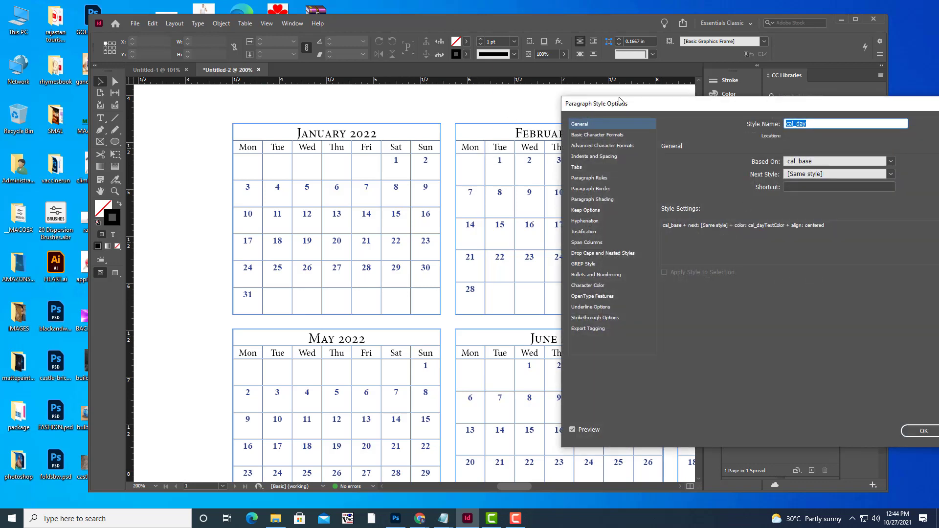
left_click_drag(591, 97, 692, 92)
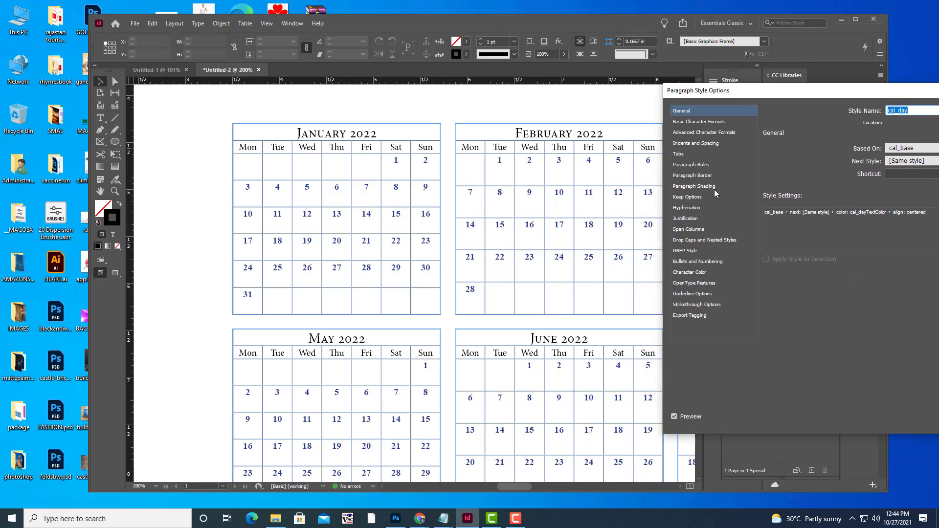
left_click(700, 272)
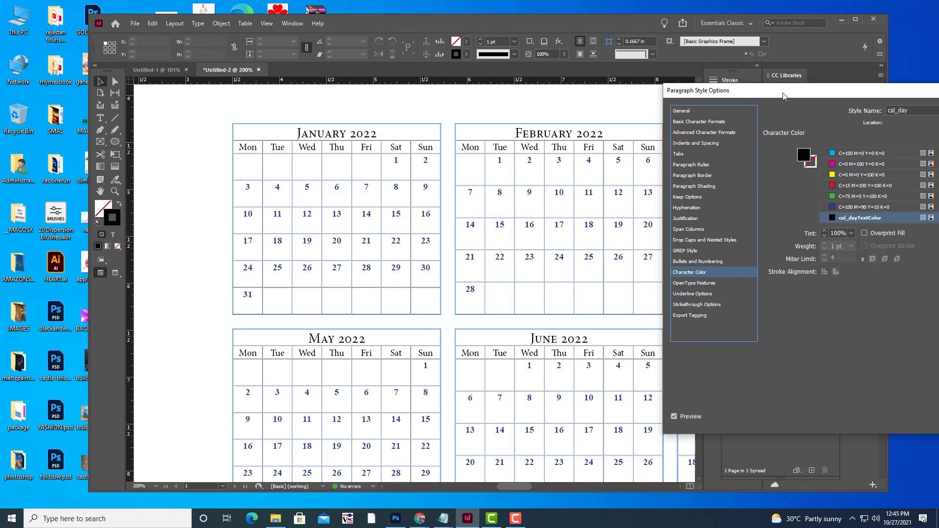
left_click_drag(786, 97, 639, 237)
left_click(686, 324)
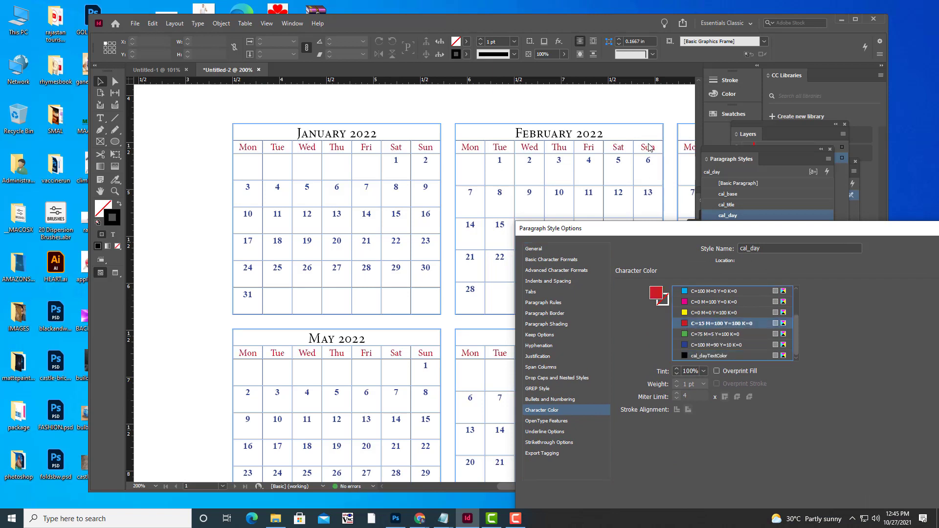
Set the cal_day style's font to Times New Roman Bold and apply the paragraph style changes
left_click(553, 262)
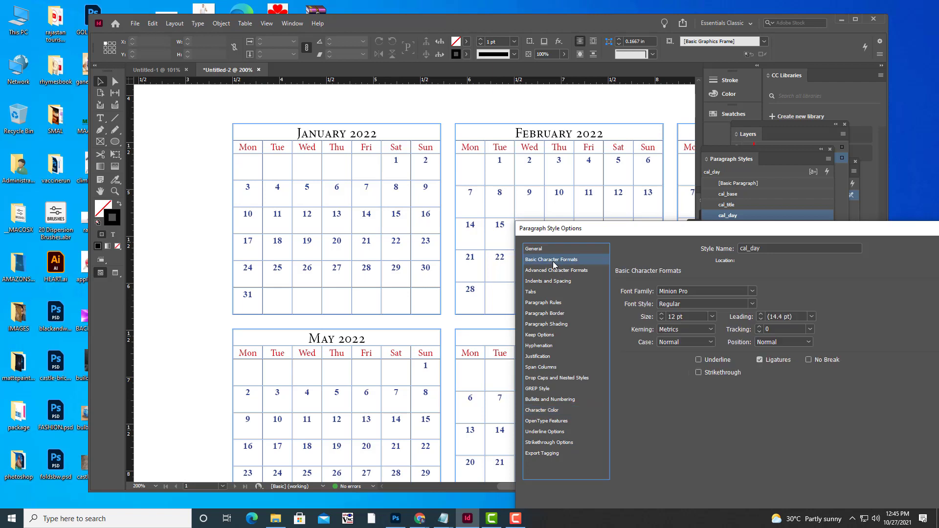
left_click(710, 294)
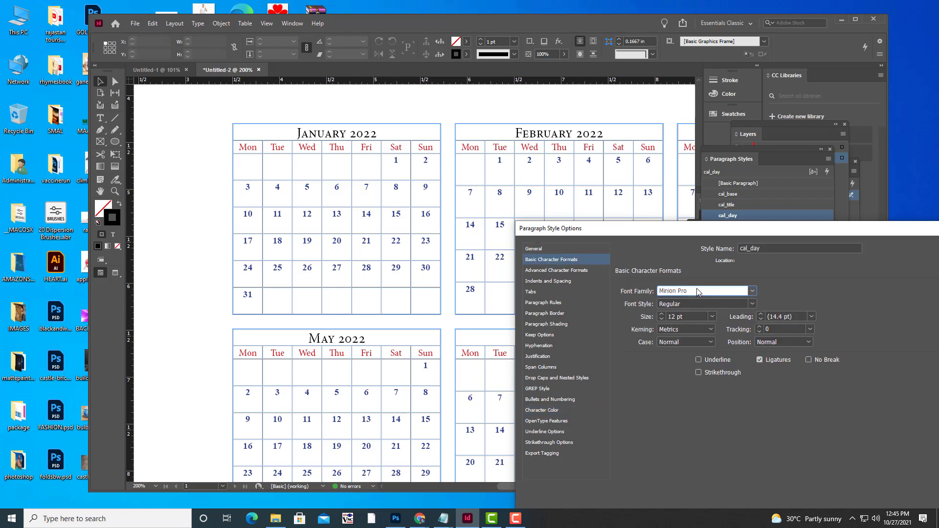
left_click_drag(697, 292, 645, 290)
type("Times New Roman")
left_click(753, 304)
left_click(677, 335)
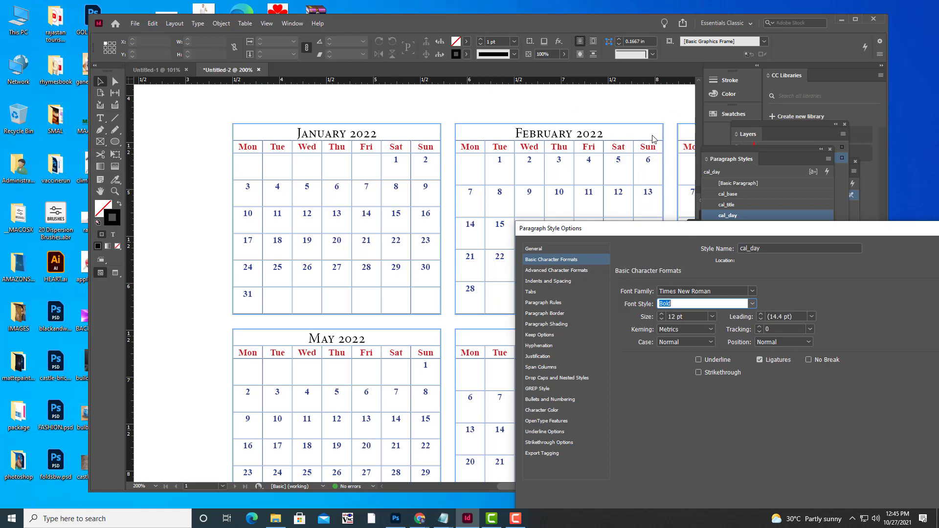
left_click_drag(620, 227, 635, 58)
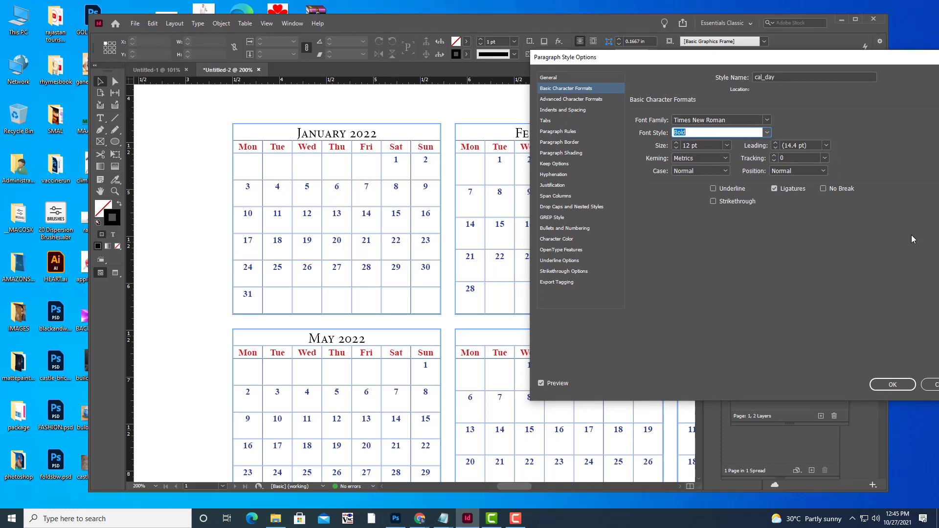
left_click_drag(580, 58, 464, 168)
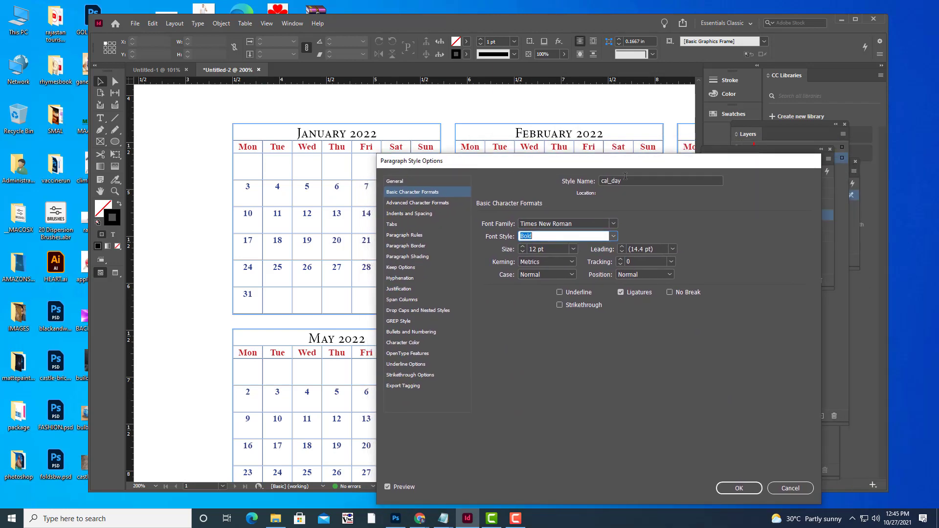
left_click(732, 488)
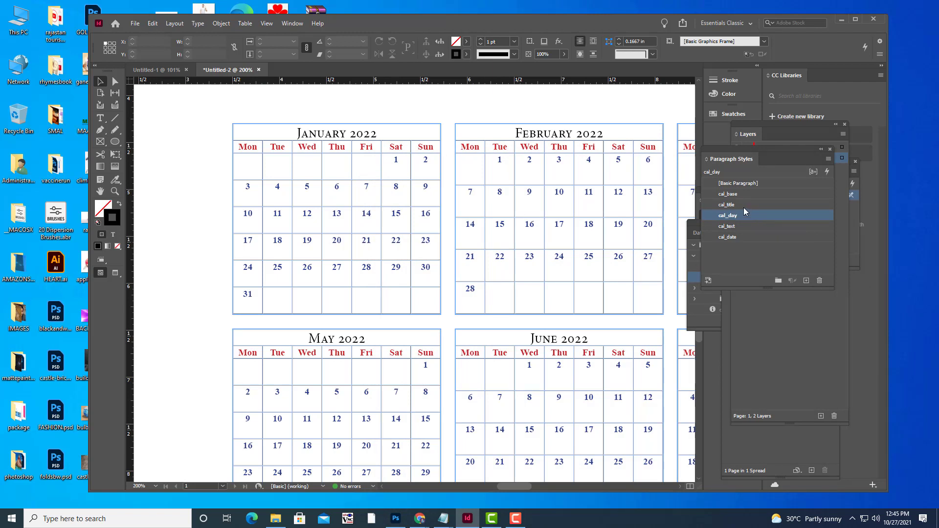
Open the cal_title paragraph style's options and set its character color to the magenta swatch C=0 M=100 Y=0 K=0
left_click(744, 204)
left_click(748, 204)
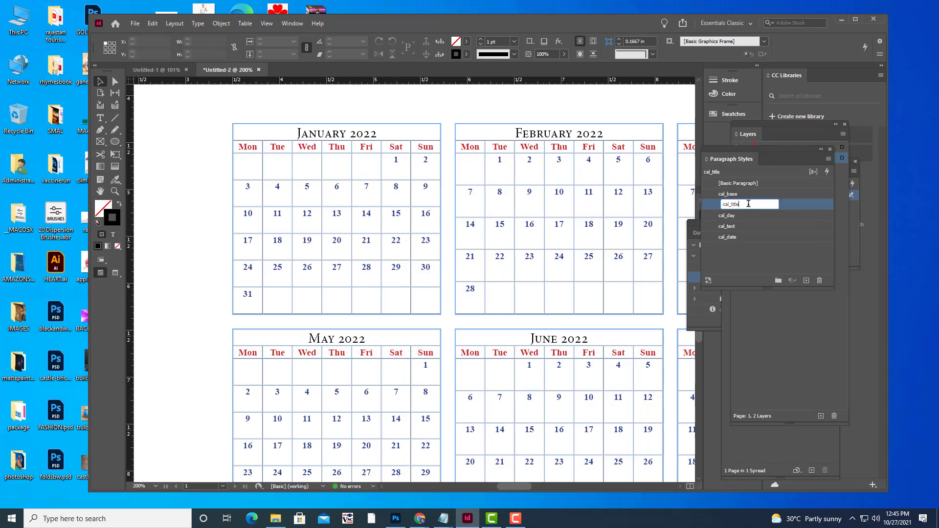
double_click(786, 204)
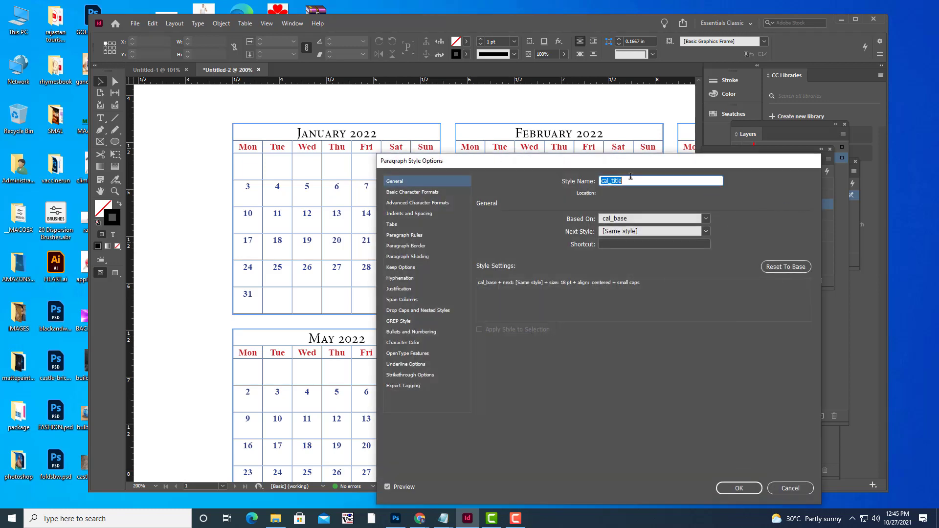
left_click_drag(488, 160, 732, 148)
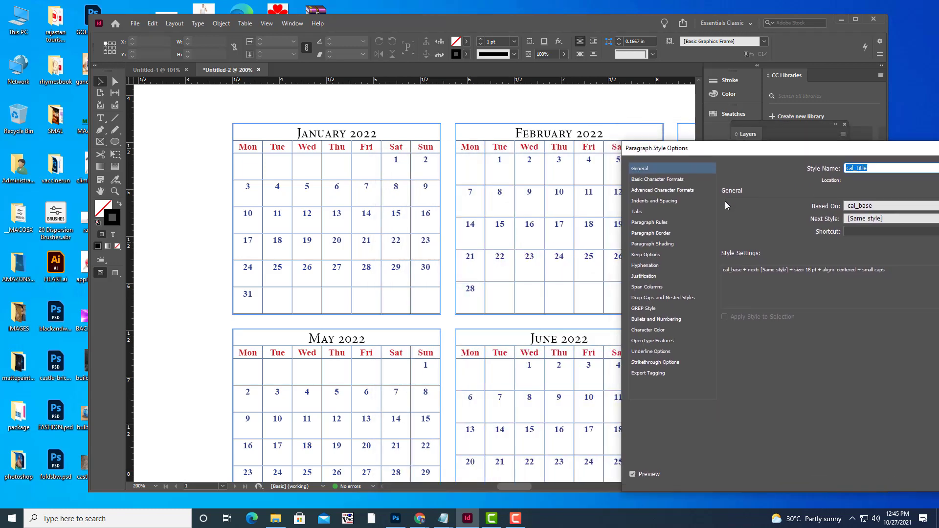
left_click(658, 330)
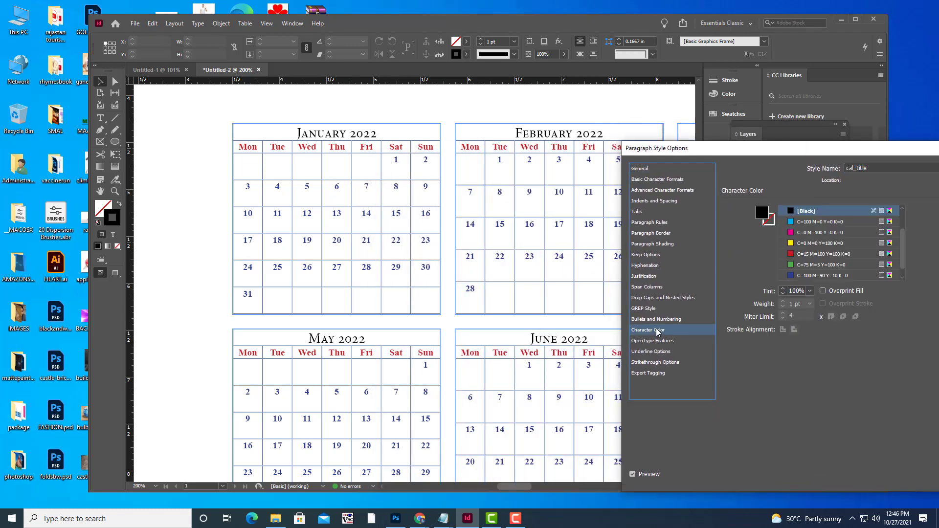
scroll(837, 265, "down", 1)
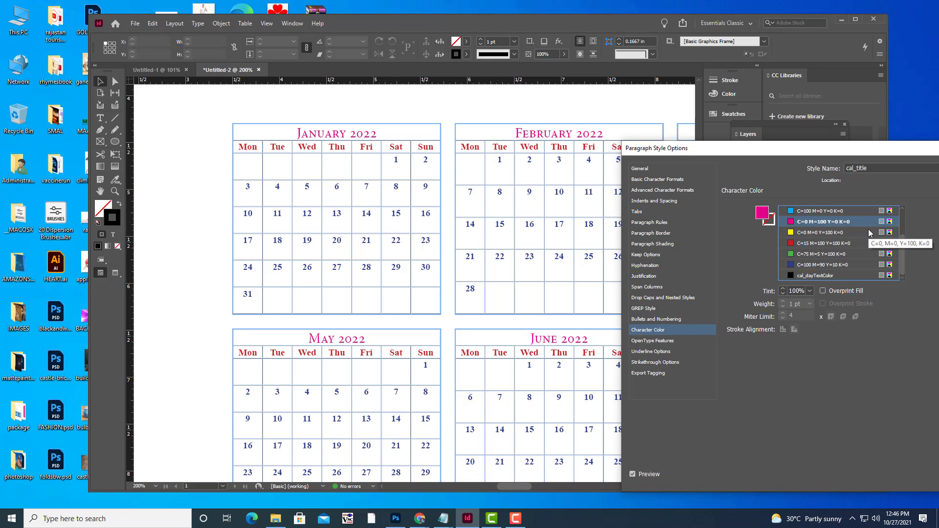
mouse_move(682, 149)
left_mouse_down()
mouse_move(584, 161)
mouse_move(576, 121)
mouse_move(626, 138)
mouse_move(677, 140)
left_mouse_up()
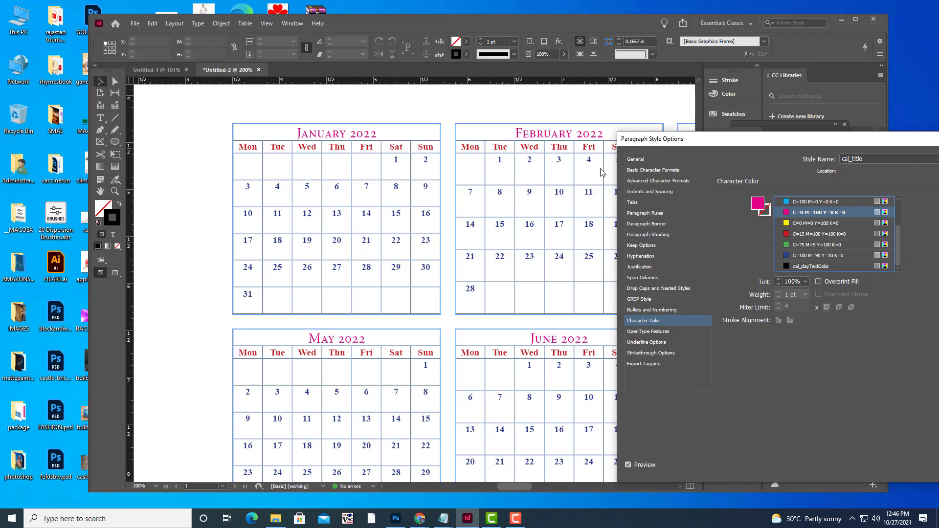
Set the cal_title style's font to Times New Roman Bold and apply the paragraph style changes
left_click(664, 170)
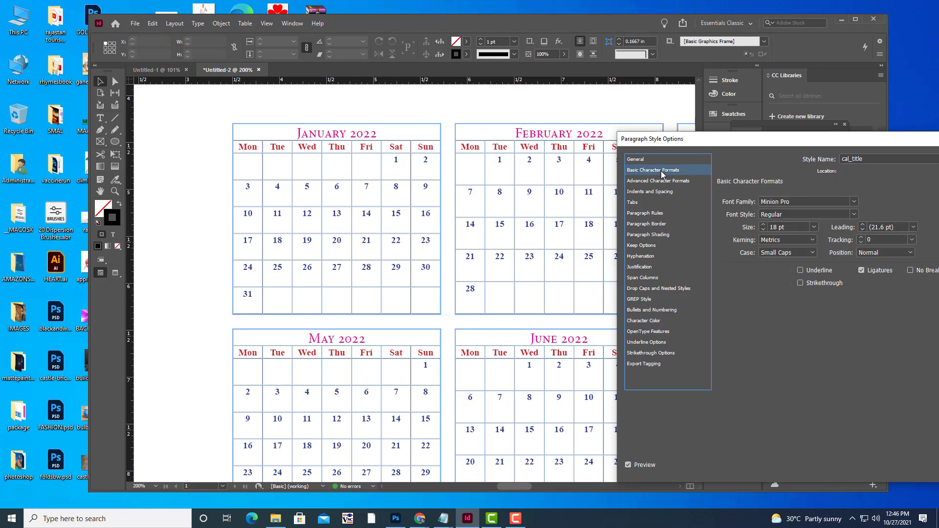
left_click(798, 201)
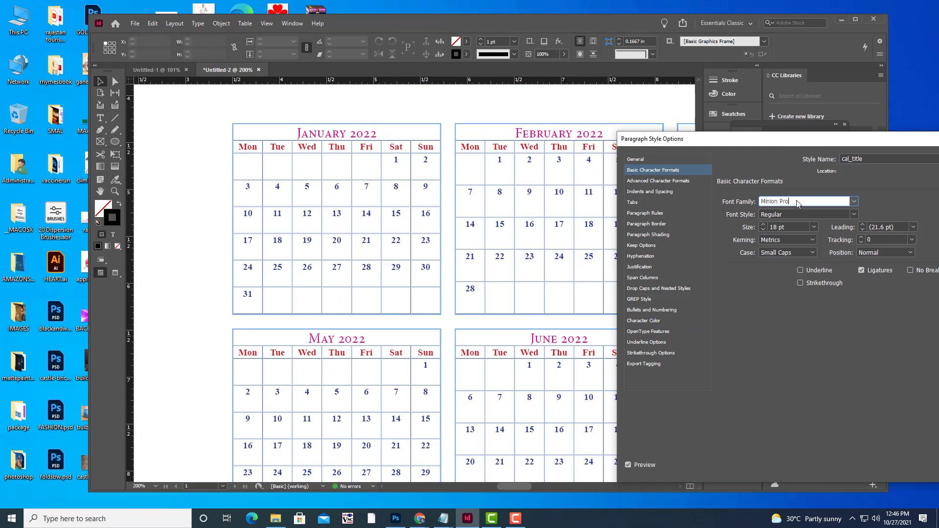
left_click_drag(799, 201, 761, 201)
type("Times New Roman")
left_click(856, 216)
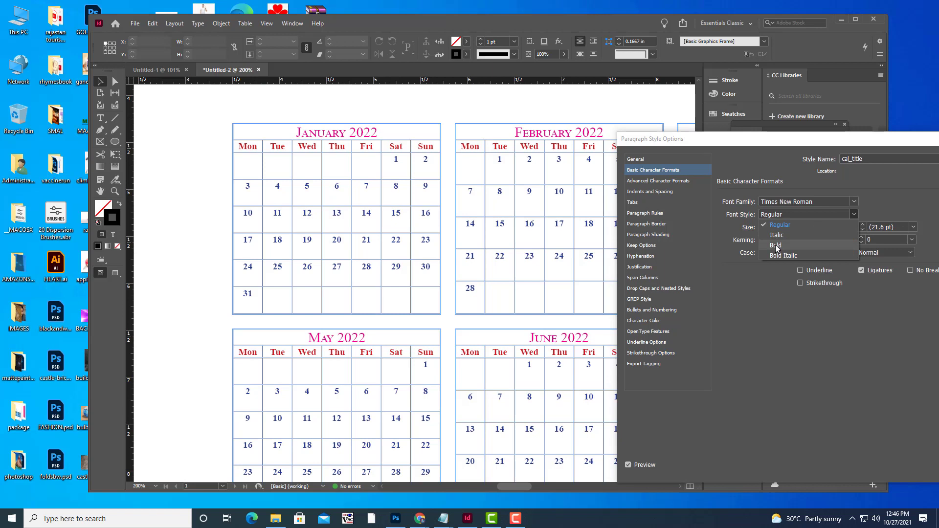
left_click(775, 245)
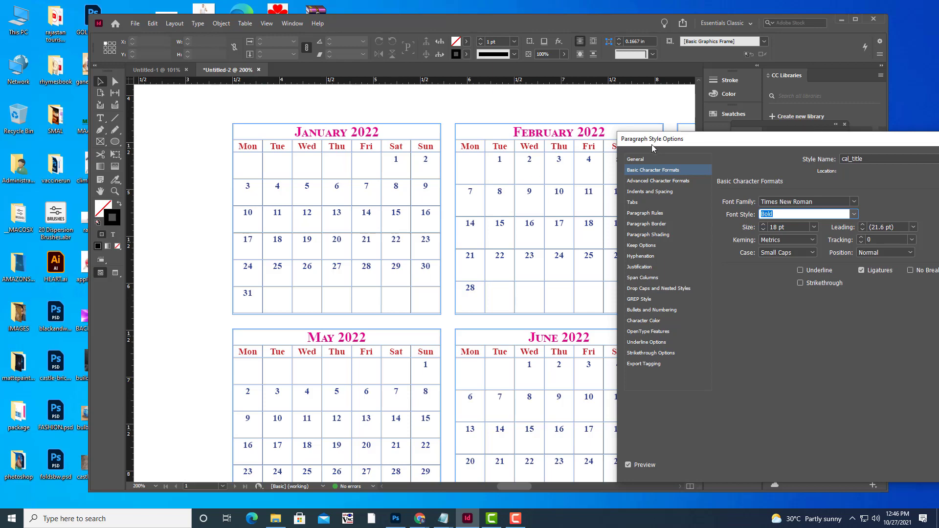
left_click_drag(677, 142, 435, 104)
left_click(727, 428)
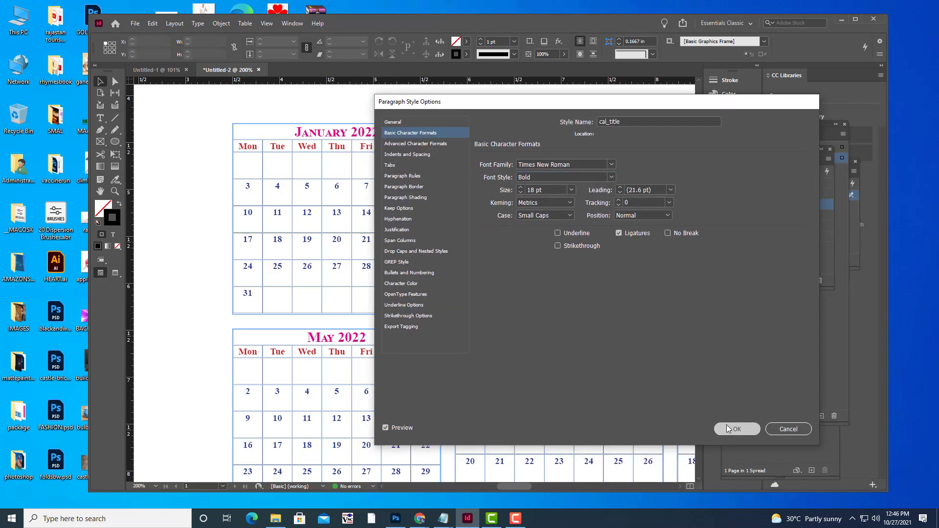
Review the restyled month titles and weekday headings across the month tables at zoom levels between 100% and 200%
scroll(520, 288, "down", 3)
scroll(522, 288, "down", 8)
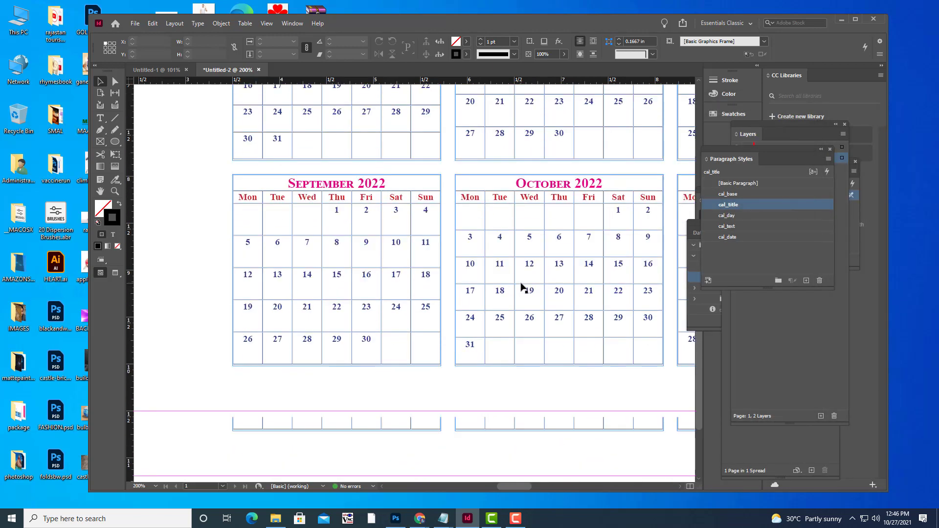
key("ctrl+minus")
key("ctrl+minus")
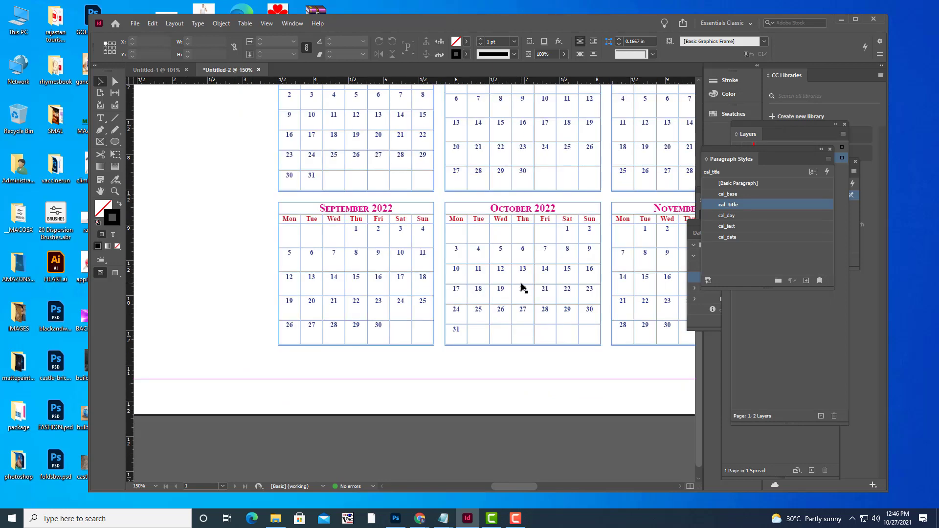
key("ctrl+minus")
key("ctrl+minus")
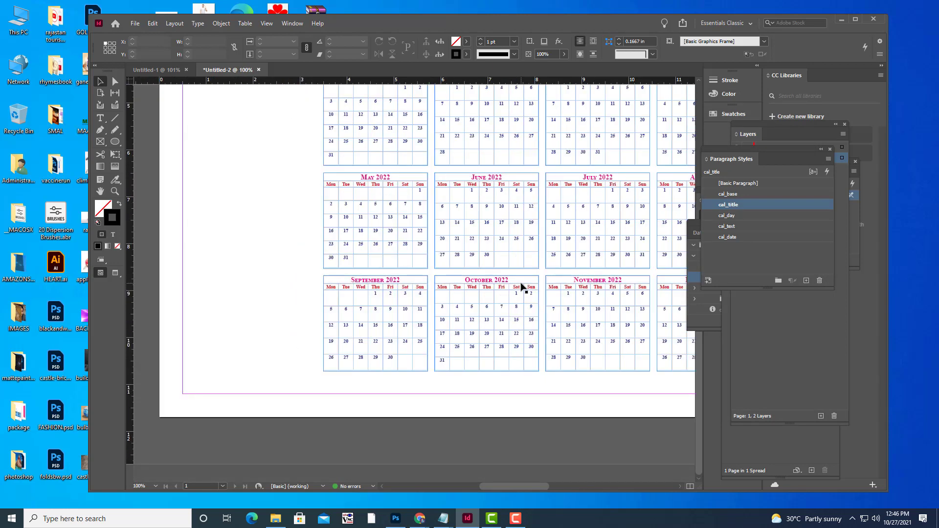
key("ctrl+equal")
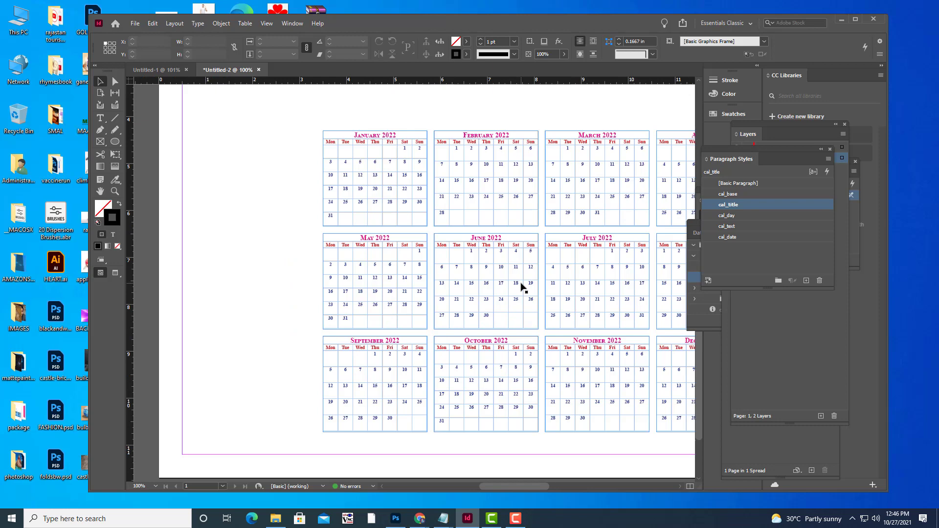
scroll(523, 288, "down", 5)
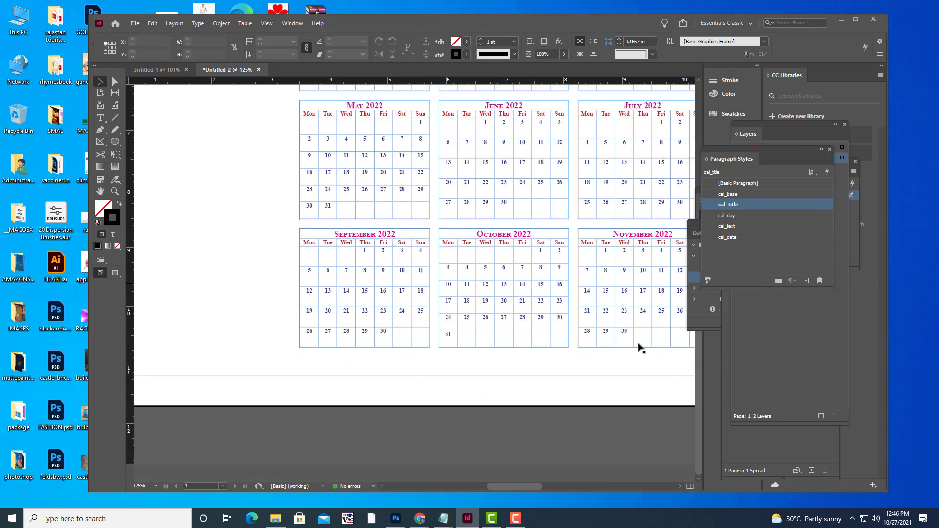
key("ctrl+equal")
key("ctrl+equal")
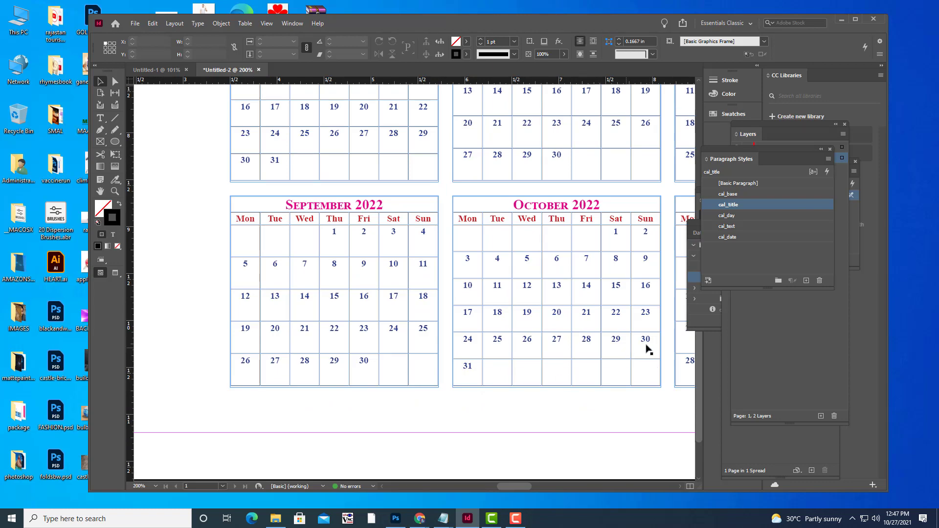
key("ctrl+minus")
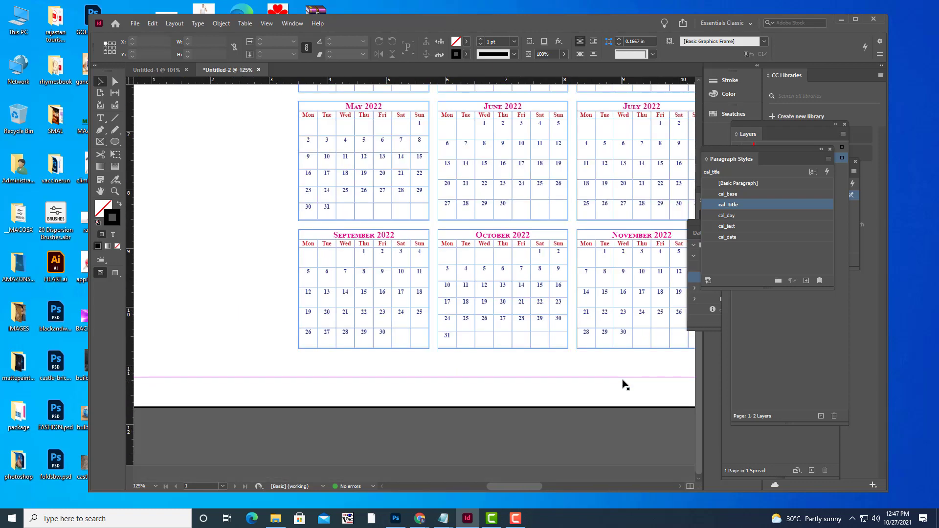
scroll(624, 384, "up", 3)
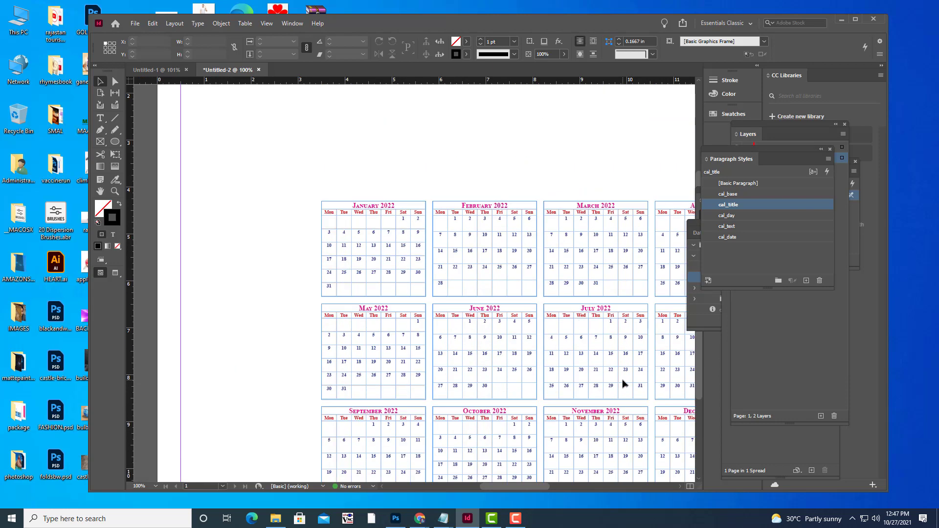
Inspect the 2022 month tables across the page, from January through December, at different zoom levels
key("ctrl+equal")
key("ctrl+minus")
key("ctrl+minus")
key("ctrl+minus")
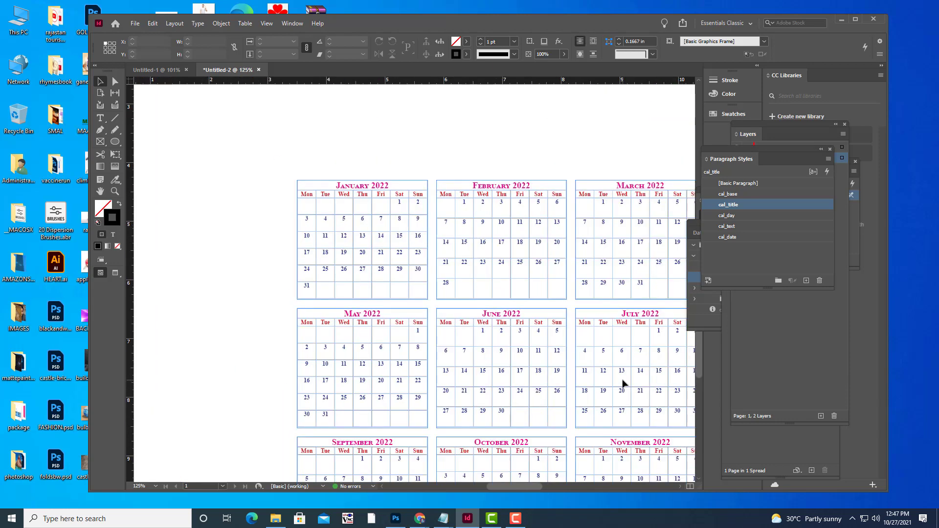
key("ctrl+equal")
key("ctrl+equal")
key("ctrl+equal")
key("ctrl+equal")
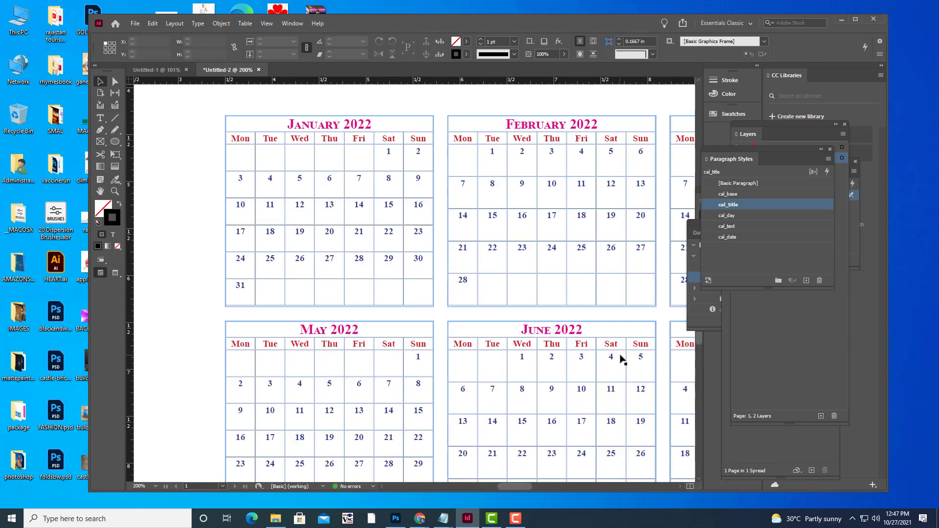
key("h")
left_click_drag(375, 352, 312, 360)
left_click_drag(522, 331, 258, 378)
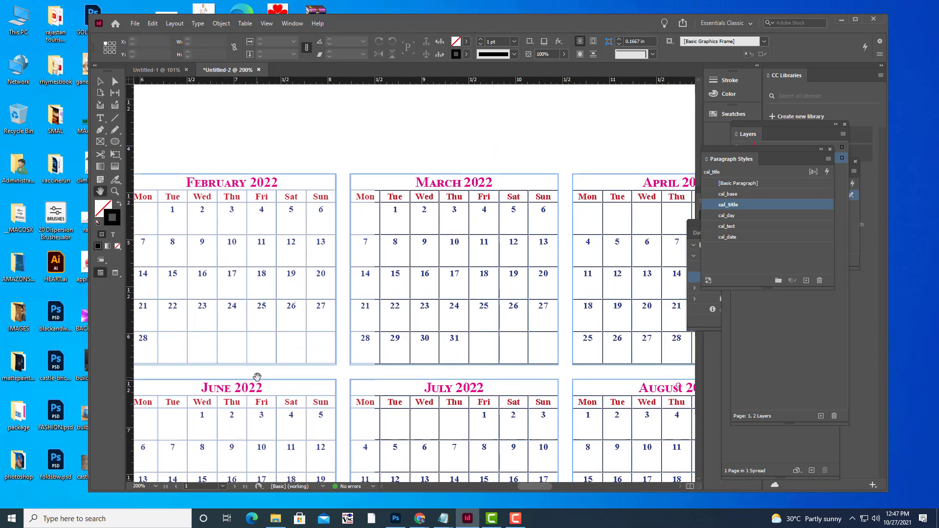
key("ctrl+minus")
key("ctrl+minus")
key("ctrl+minus")
key("ctrl+minus")
key("ctrl+equal")
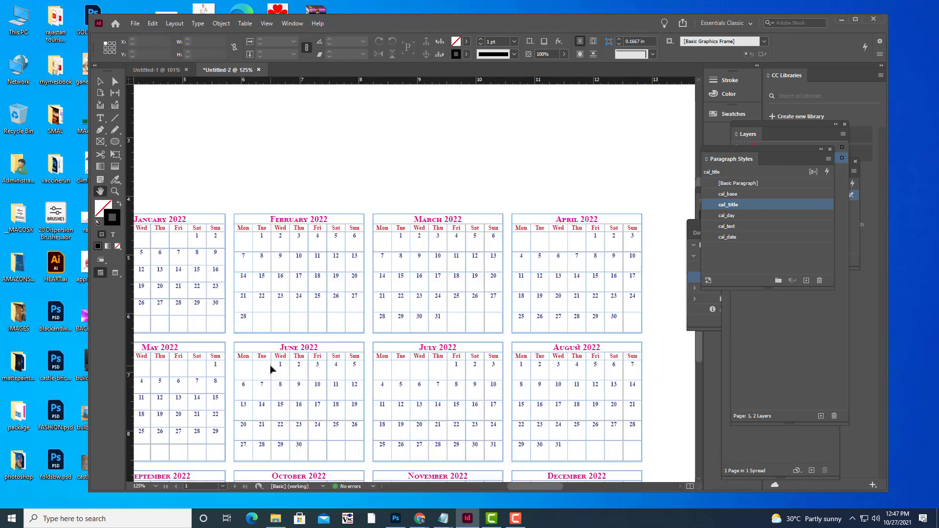
left_click_drag(305, 348, 426, 322)
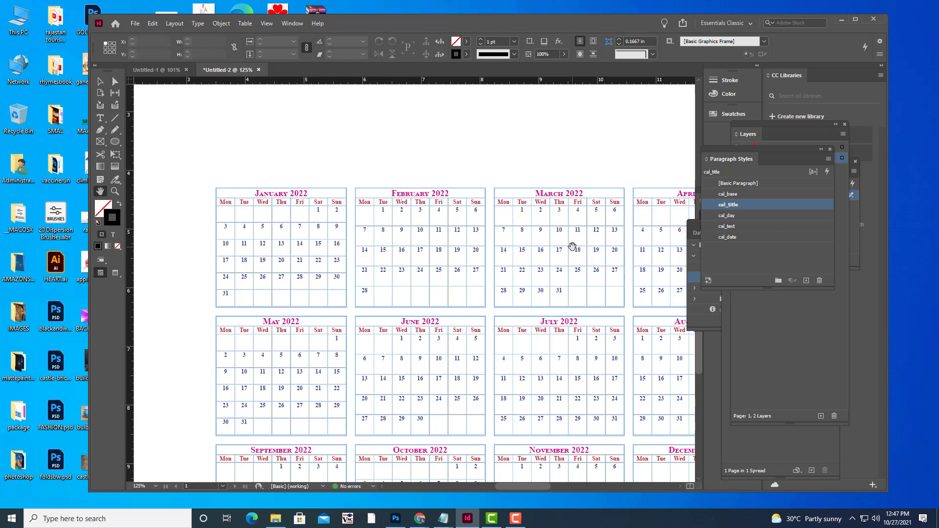
left_click_drag(464, 260, 378, 241)
Display the document's table styles beside the paragraph styles and select the cal_date table style
left_click(293, 23)
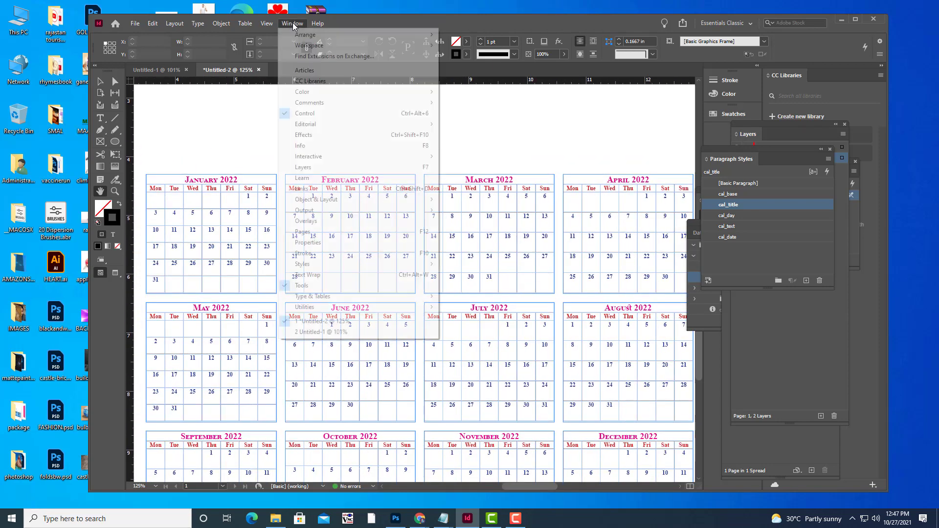
mouse_move(341, 307)
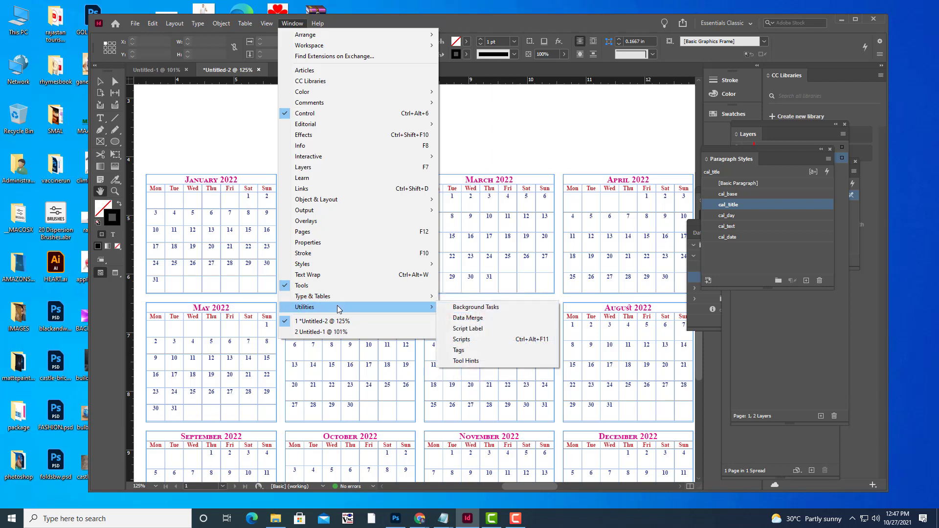
mouse_move(331, 268)
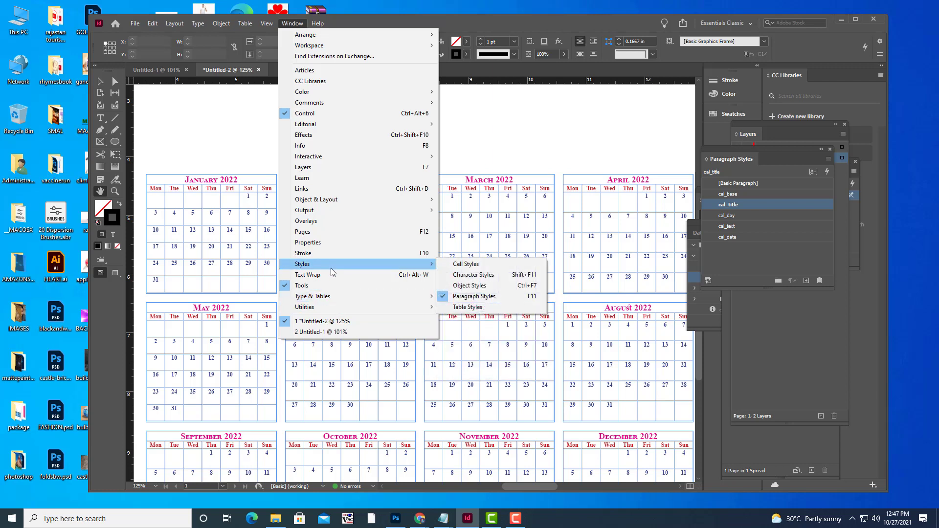
left_click(489, 309)
left_click_drag(347, 174, 674, 267)
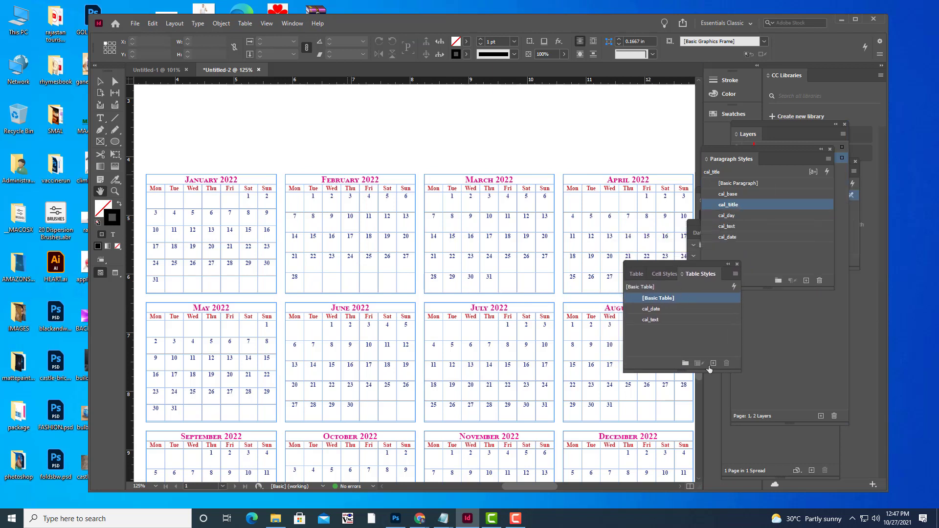
left_click(676, 309)
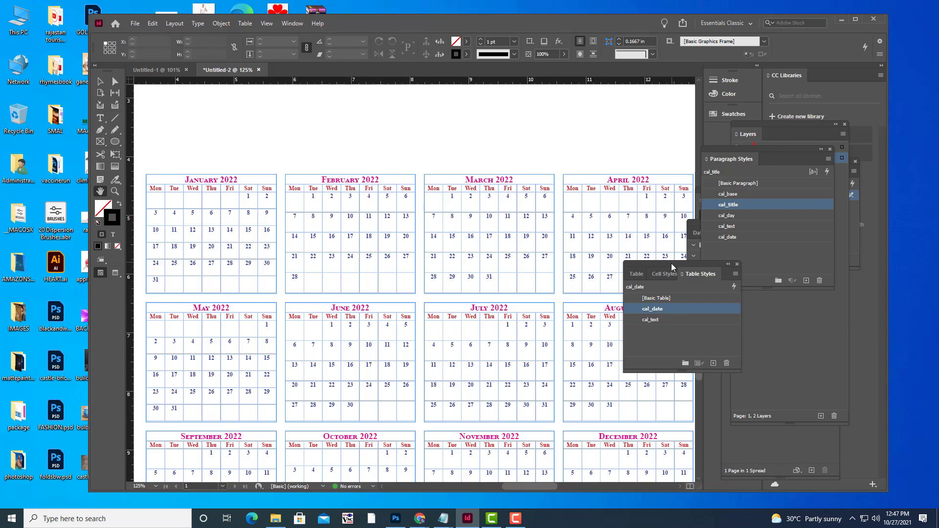
left_click_drag(671, 264, 699, 277)
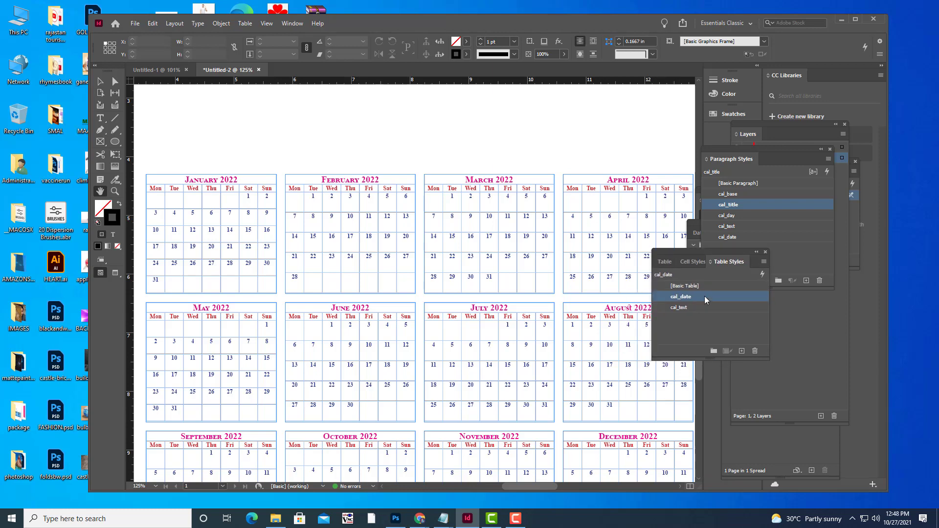
Open the cal_date table style's options, move the dialog clear of the calendar and turn on the preview
double_click(705, 296)
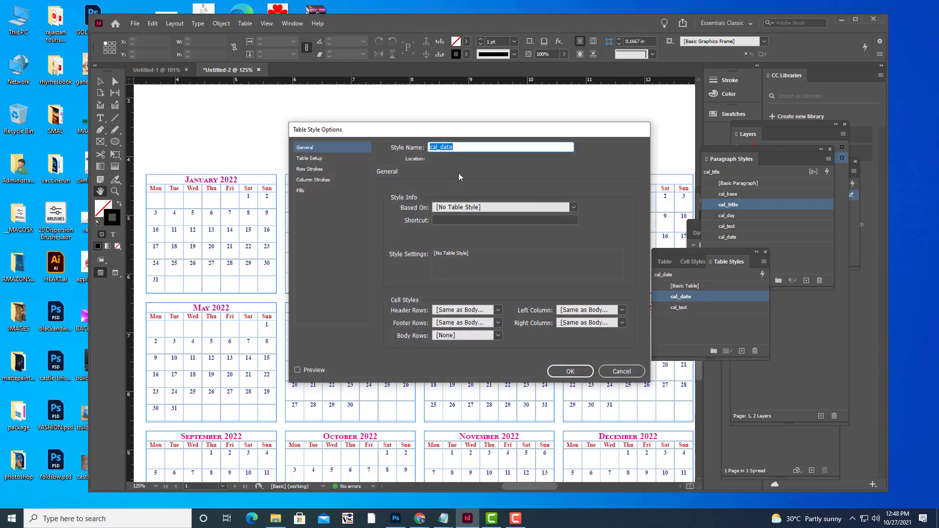
left_click_drag(419, 132, 400, 137)
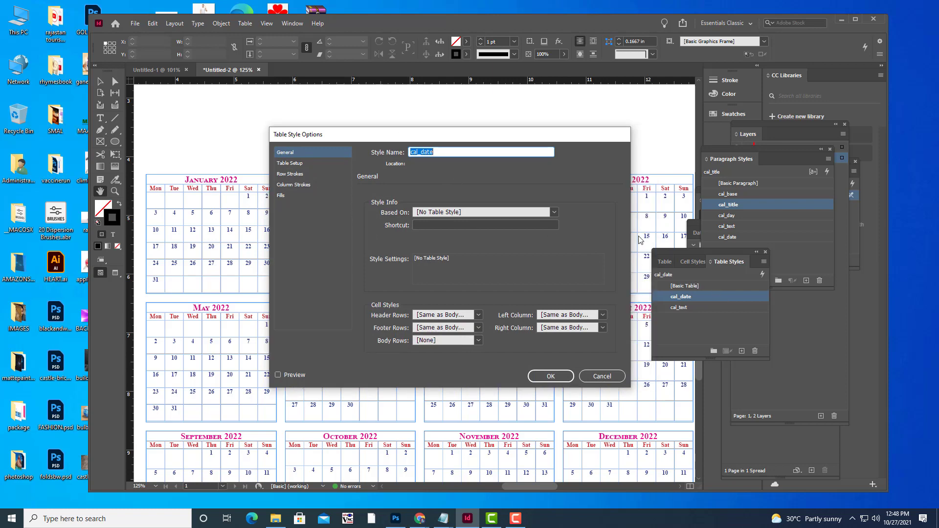
left_click_drag(479, 136, 681, 128)
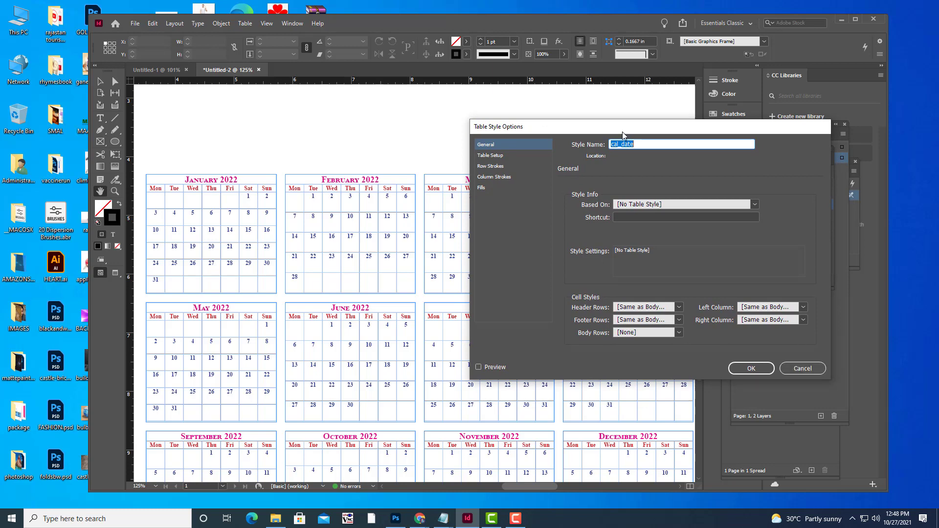
left_click_drag(623, 130, 663, 125)
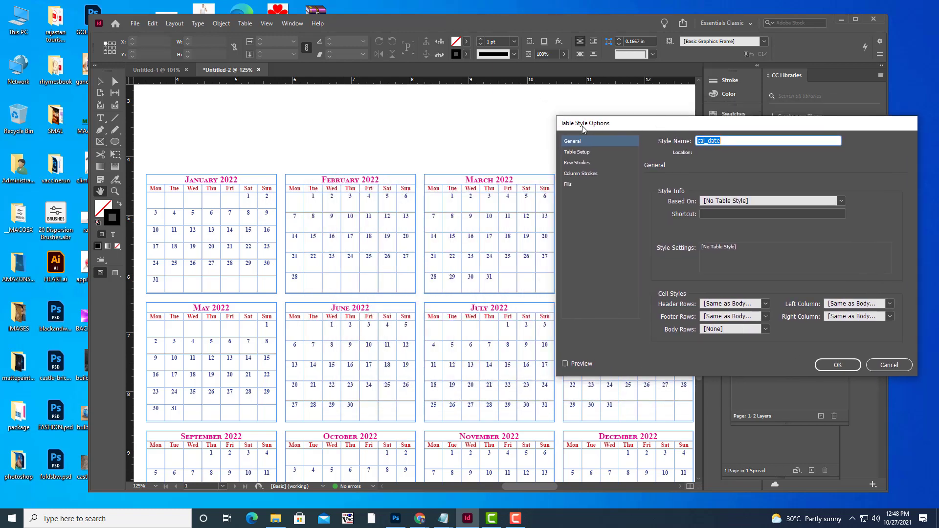
left_click_drag(600, 128, 593, 129)
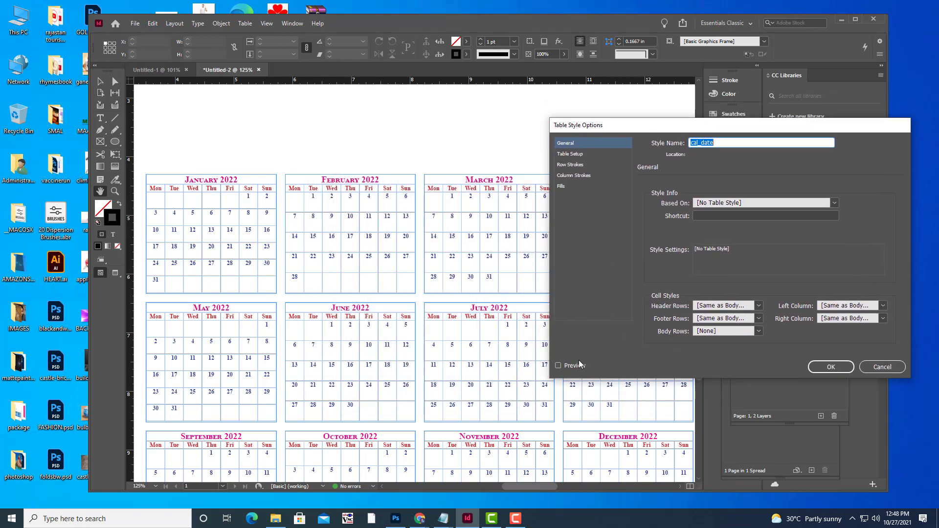
left_click(558, 366)
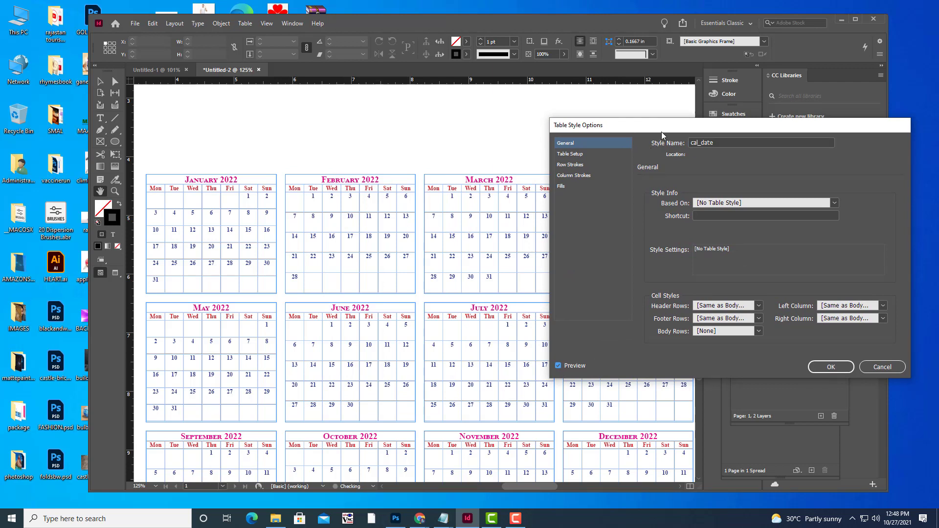
left_click_drag(661, 131, 697, 133)
Set the alternating fill pattern of the cal_date table style to Every Other Row
left_click(607, 188)
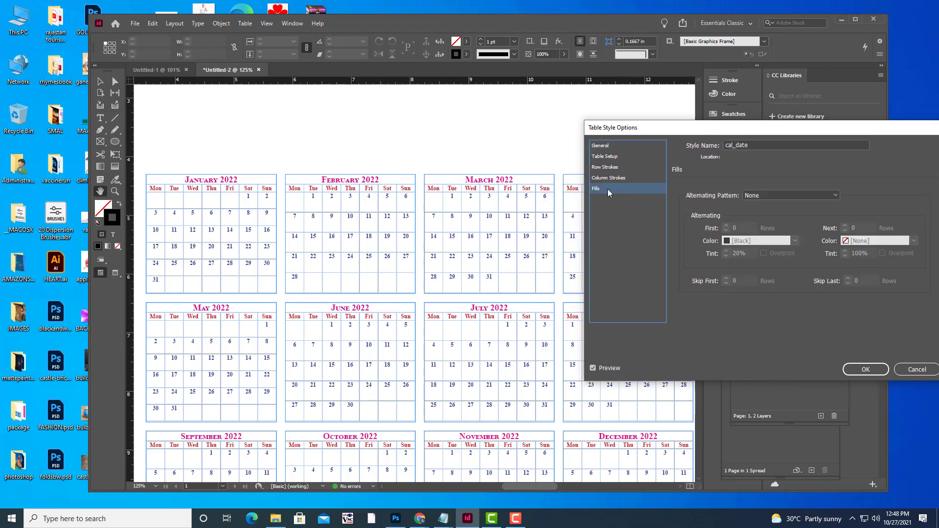
left_click_drag(647, 127, 636, 131)
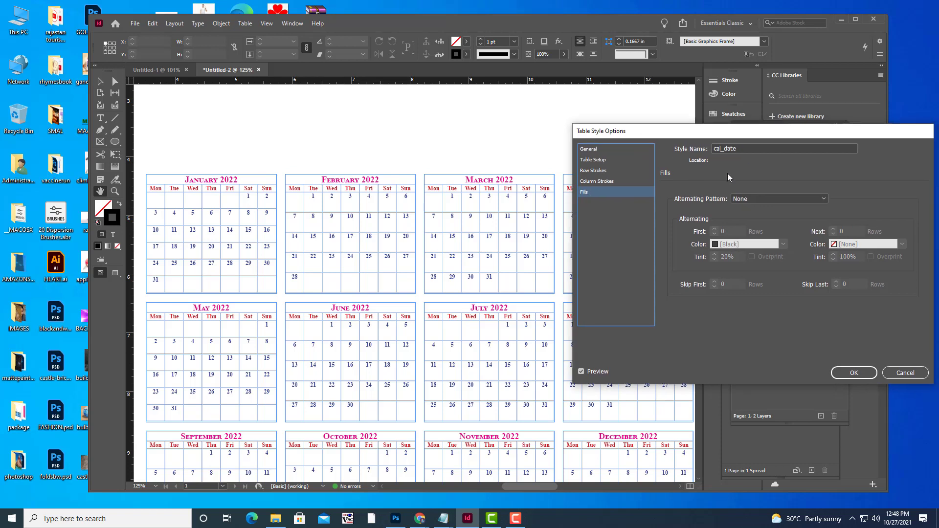
left_click_drag(741, 137, 731, 139)
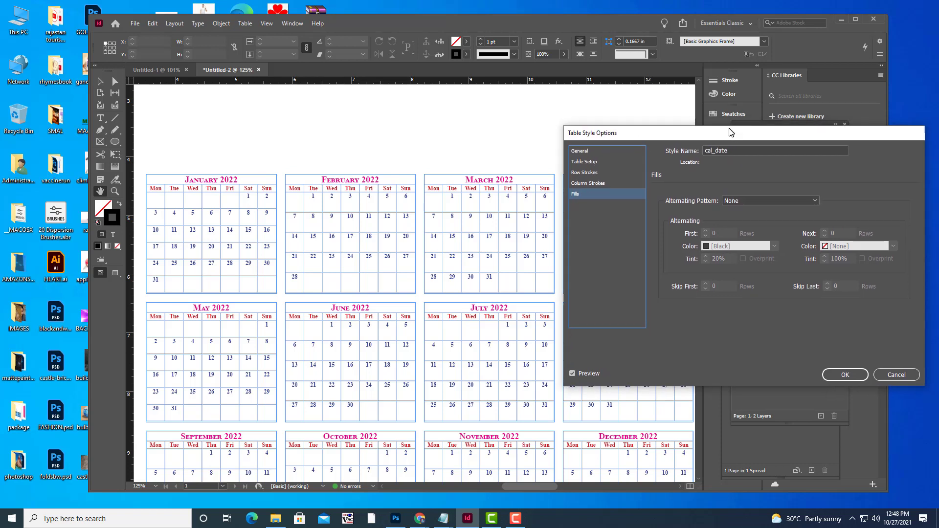
left_click(755, 199)
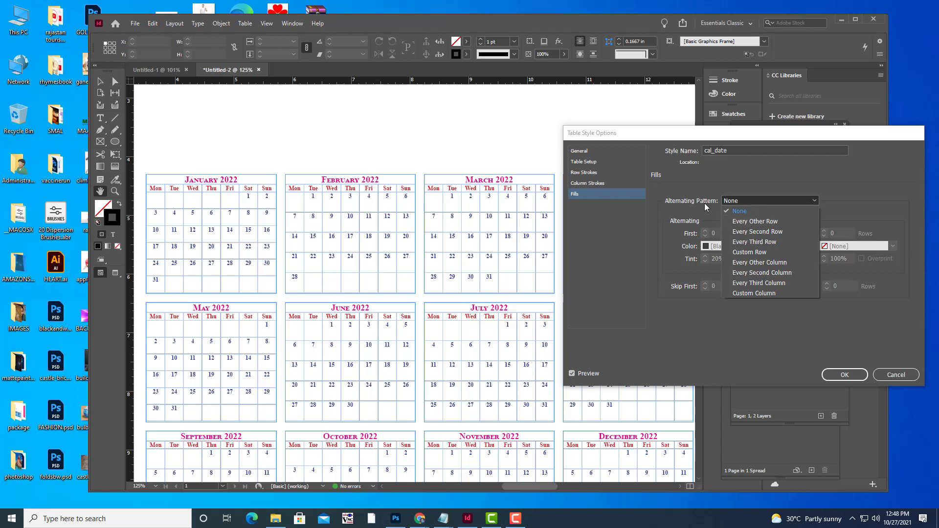
left_click(756, 222)
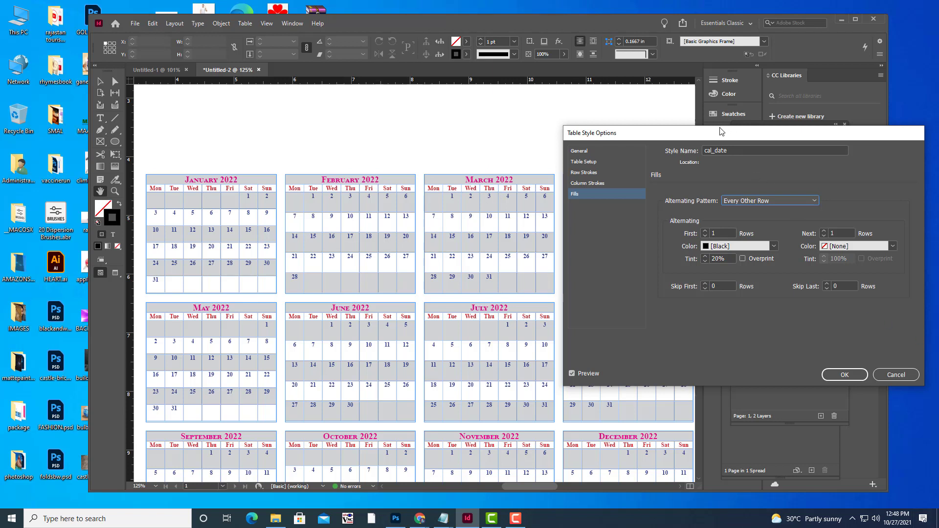
left_click_drag(721, 131, 706, 133)
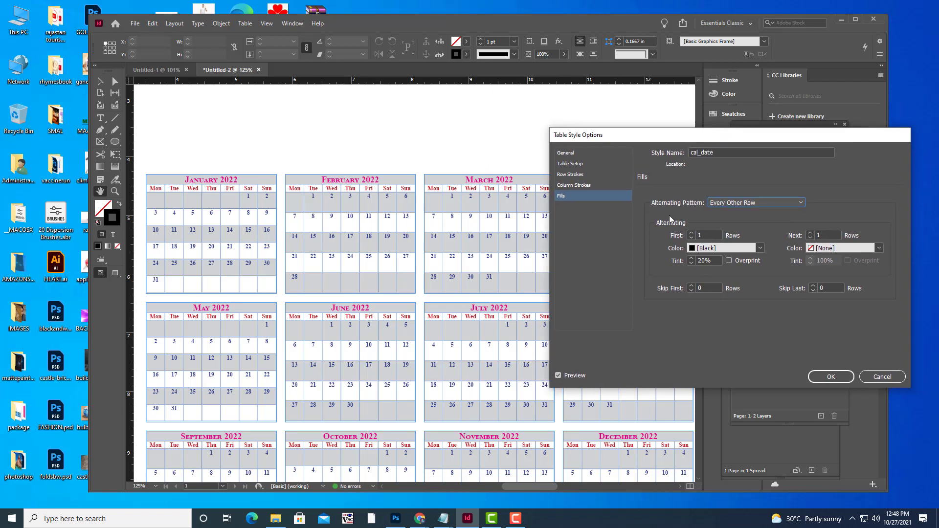
Raise the first alternating fill group of the cal_date table style to 8 rows
left_click(692, 233)
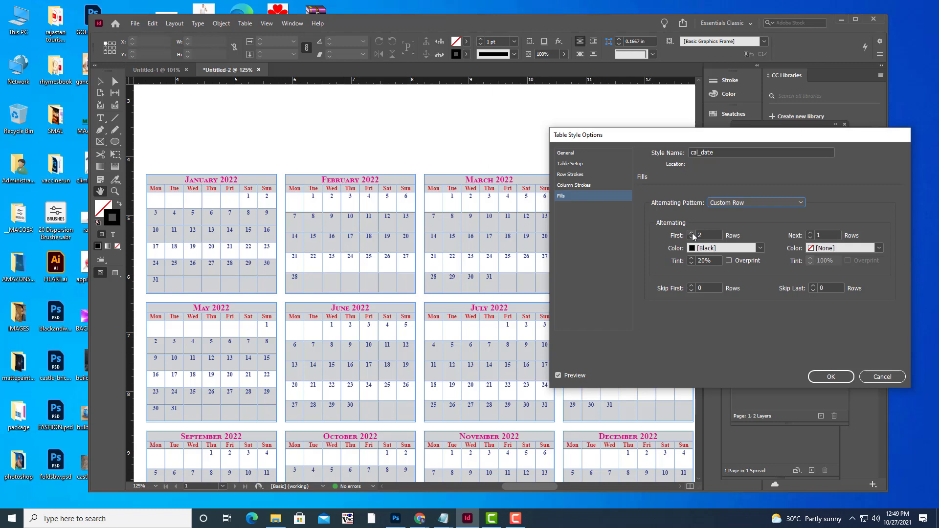
left_click(692, 234)
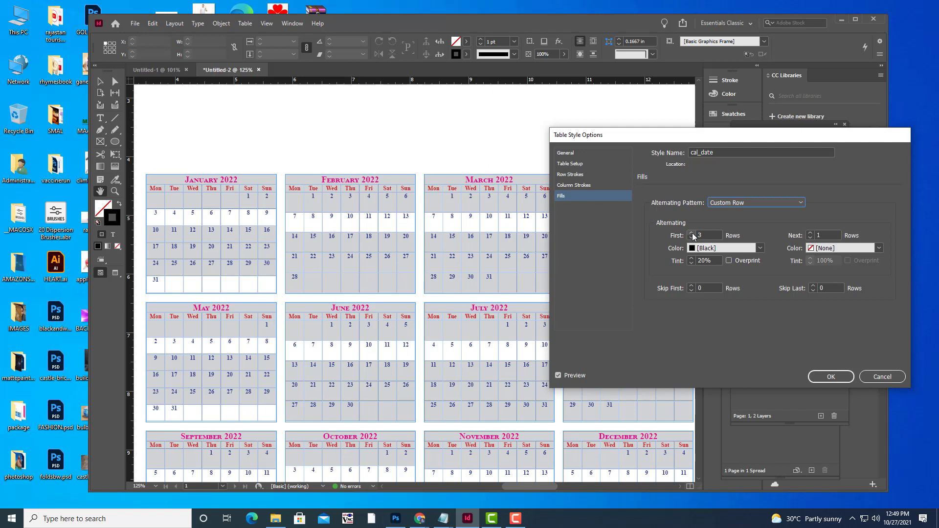
left_click(692, 233)
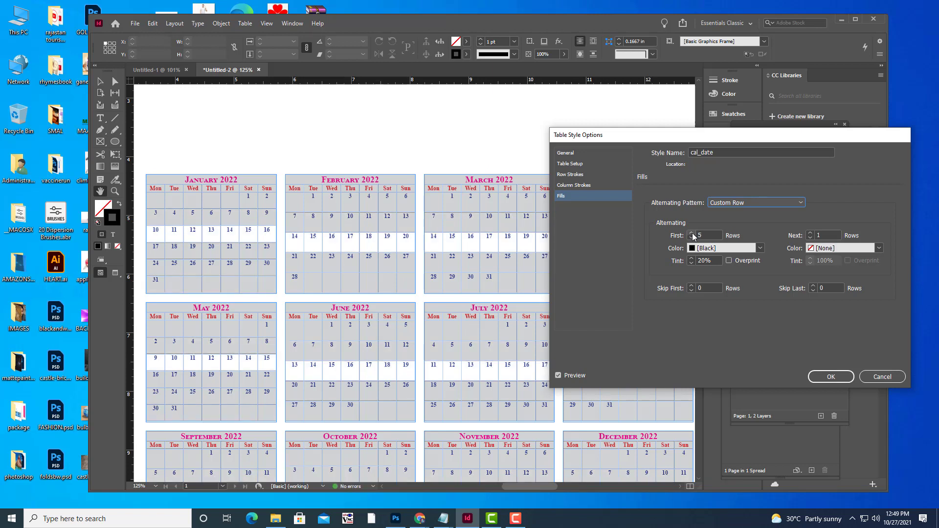
left_click(692, 235)
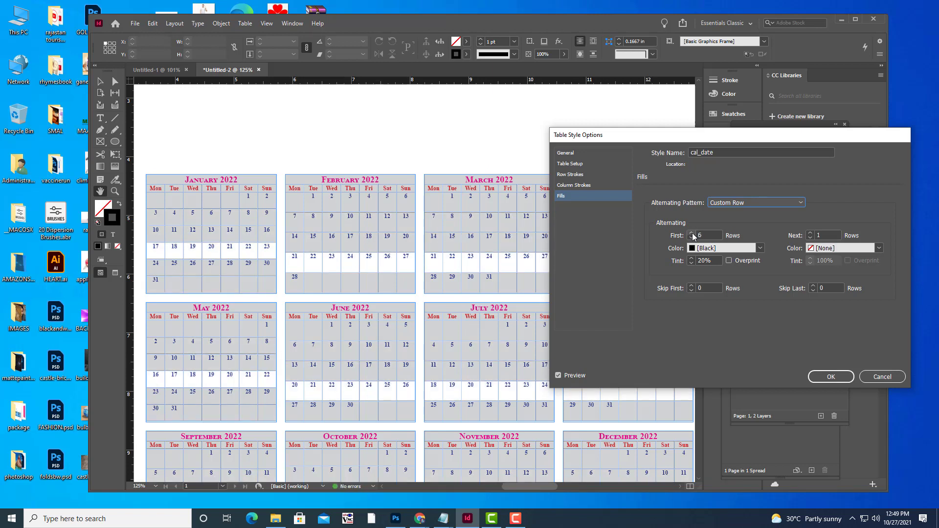
left_click(692, 236)
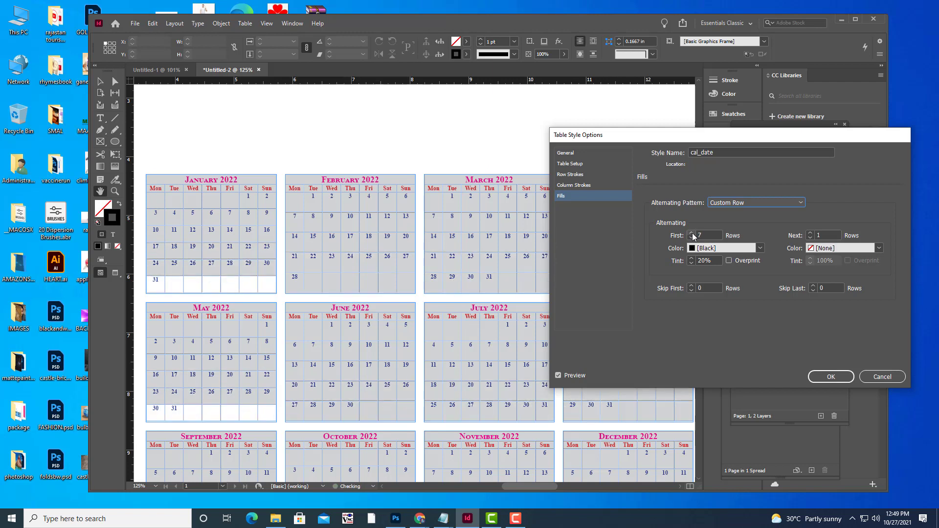
left_click(692, 235)
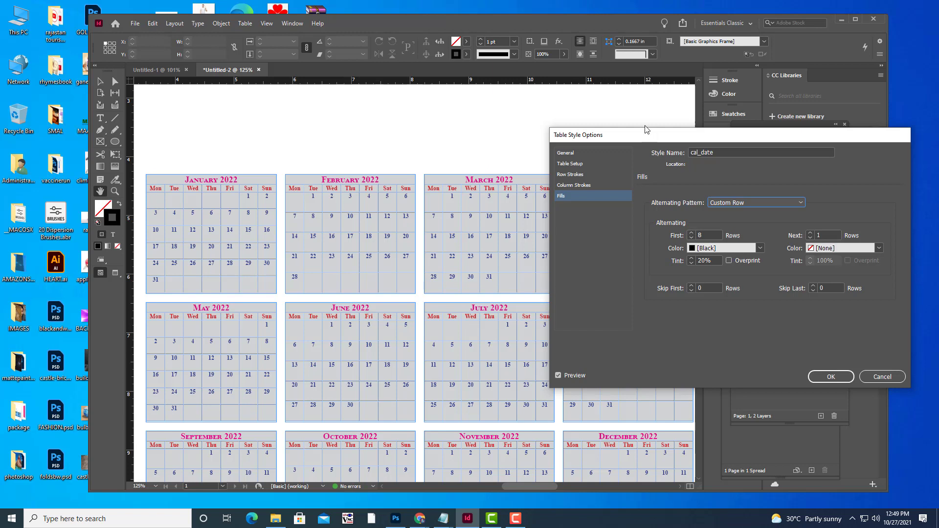
left_click_drag(647, 135, 829, 129)
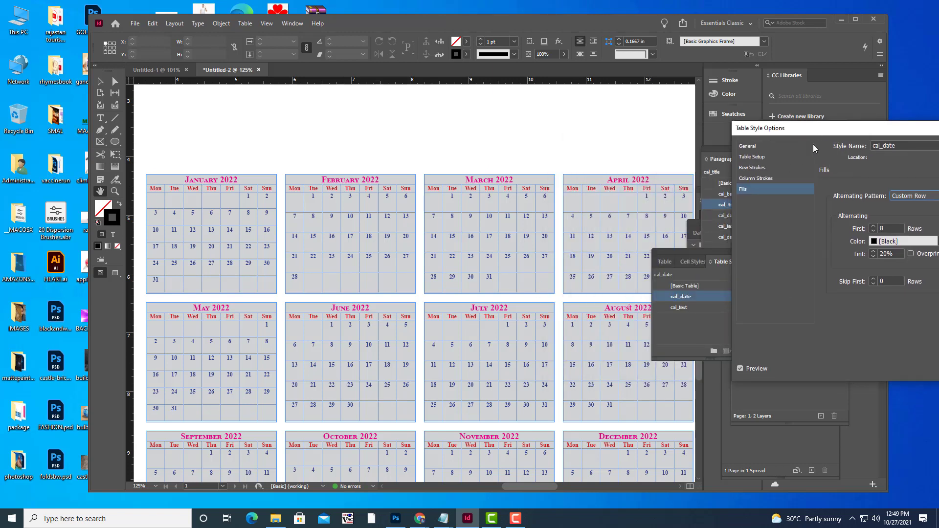
left_click_drag(813, 132, 693, 121)
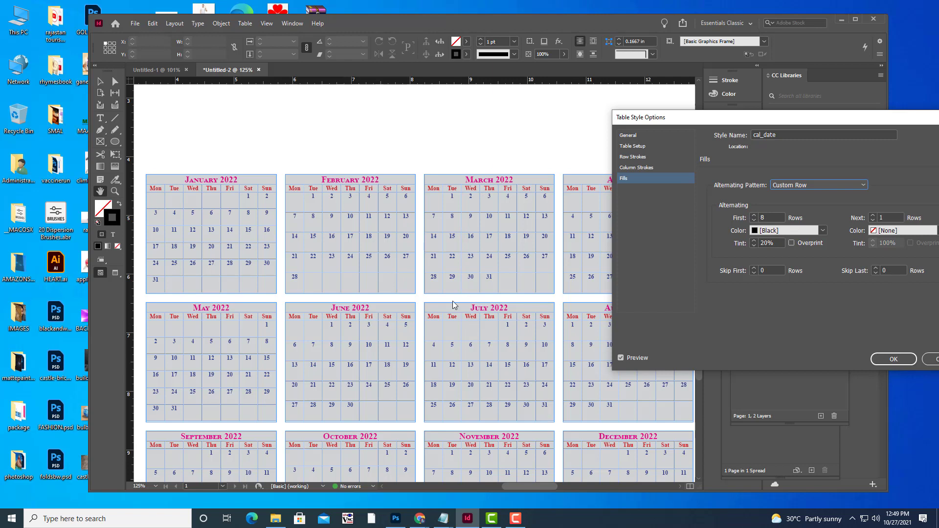
left_click_drag(788, 117, 728, 99)
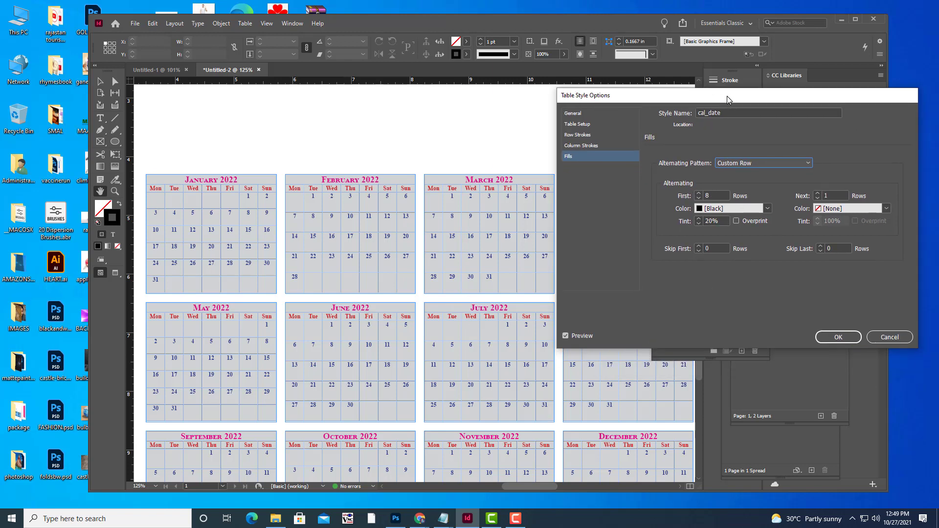
Set the first alternating rows' fill to the yellow swatch C=0 M=0 Y=100 K=0 with a 100% tint
left_click(768, 209)
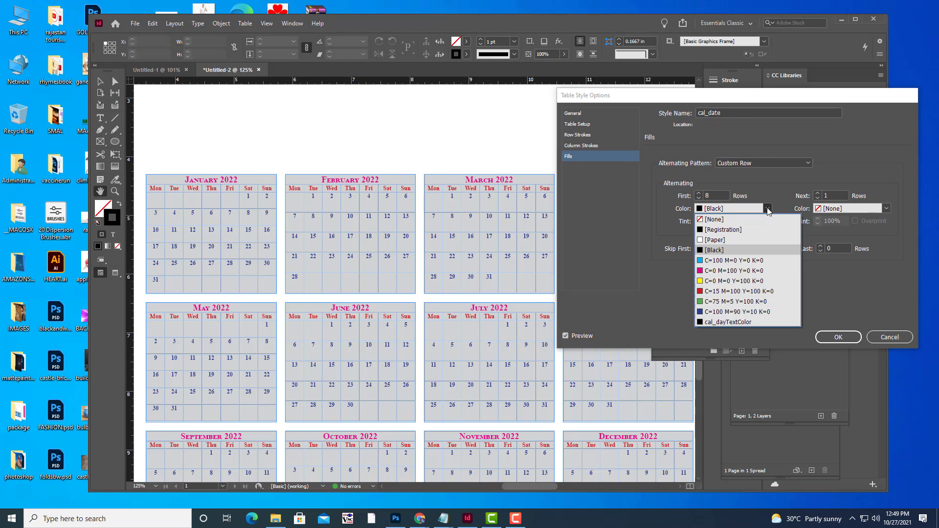
left_click(719, 281)
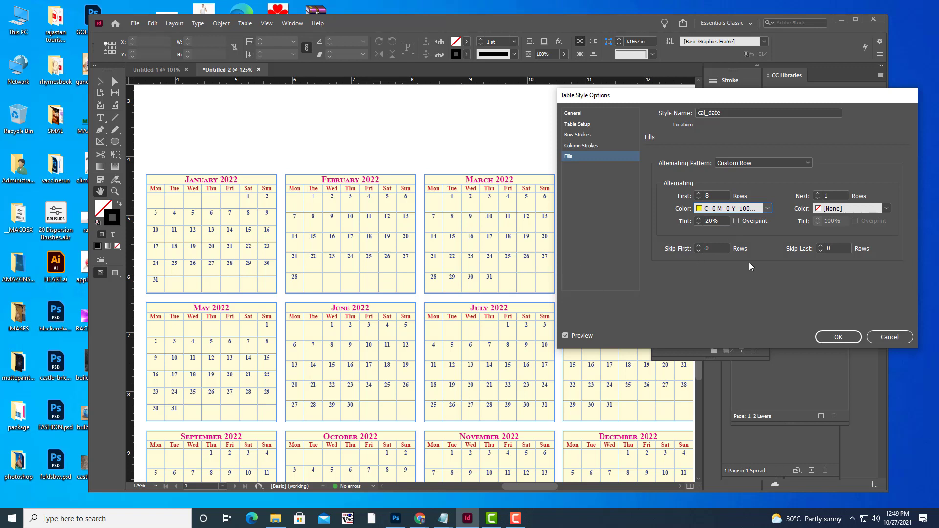
left_click(699, 221)
left_click(699, 221)
left_click(699, 220)
left_click(699, 220)
left_click(699, 220)
double_click(722, 221)
type("100")
left_click(722, 248)
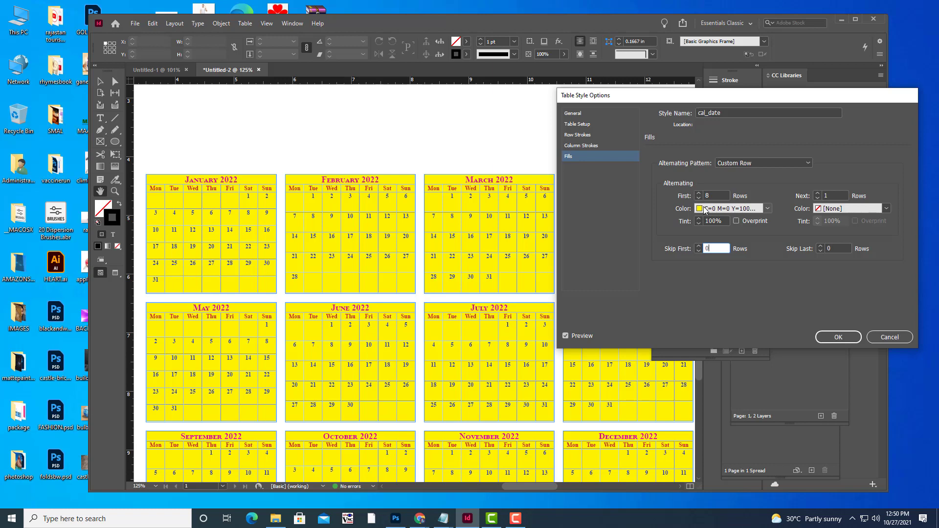
Try the green swatch C=75 M=5 Y=100 K=0 as the first rows' fill and restore the yellow C=0 M=0 Y=100 K=0
left_click(766, 209)
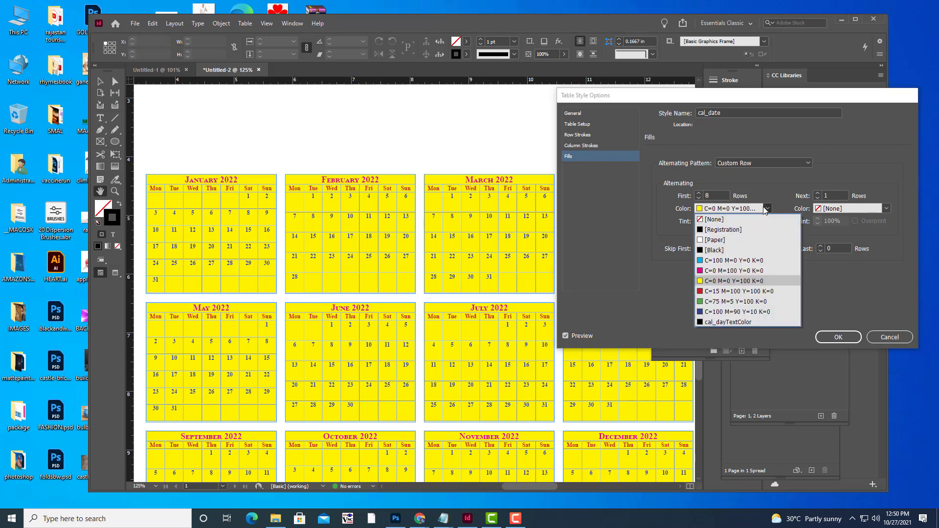
left_click(703, 301)
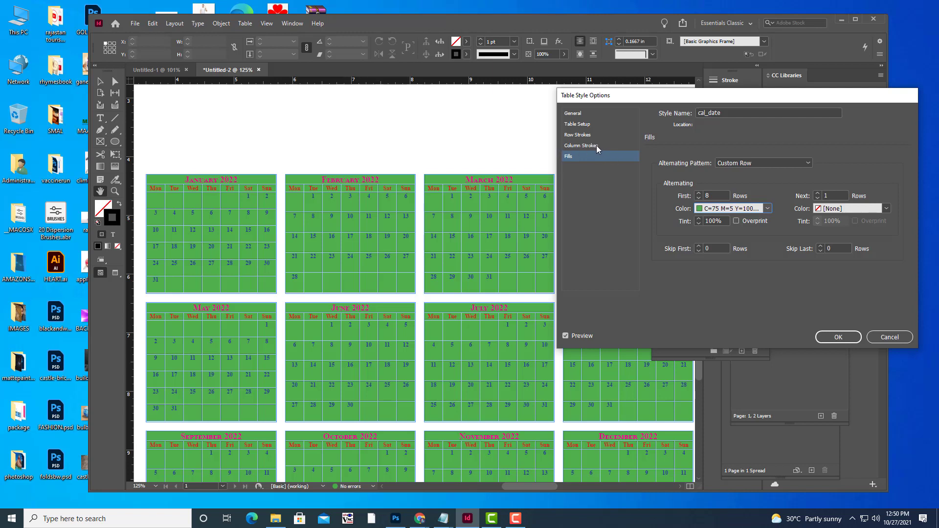
left_click(758, 209)
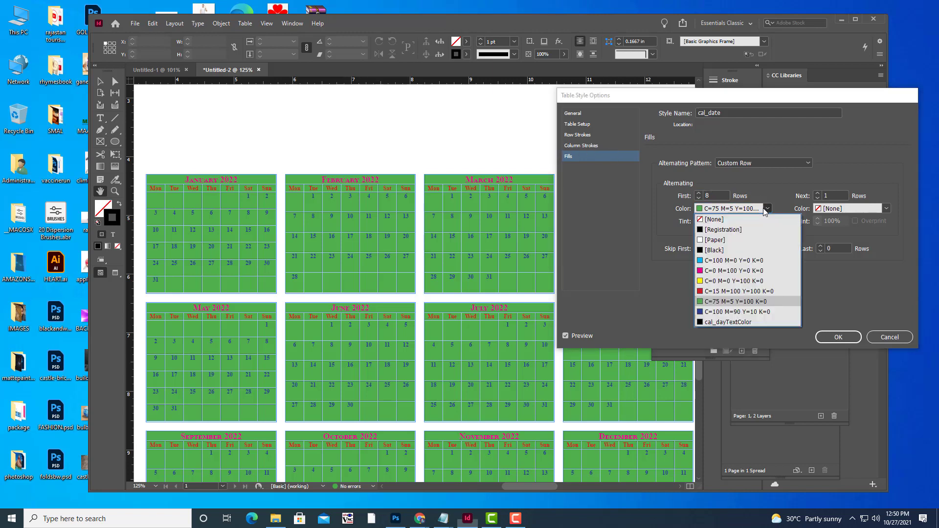
left_click(730, 283)
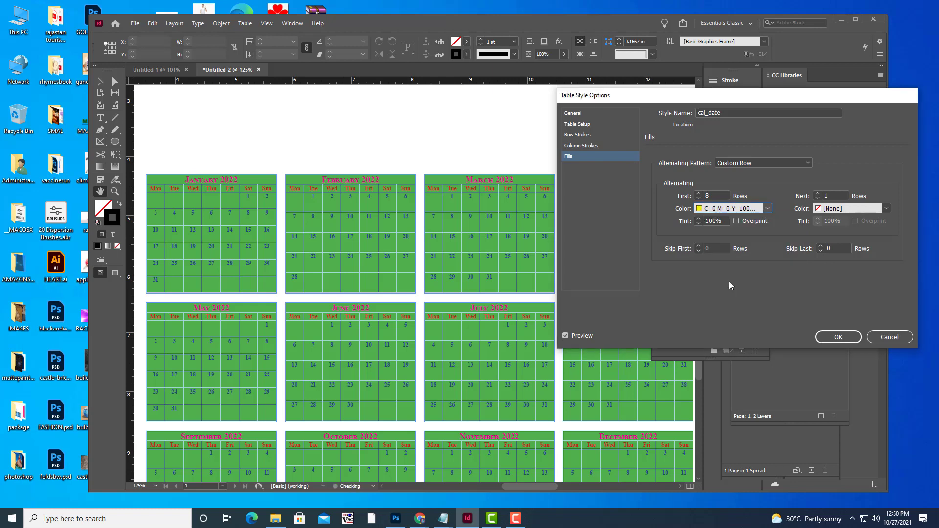
Set the cal_date column strokes to alternate Every Other Column and give the first column strokes a multi-line stroke type
left_click(597, 146)
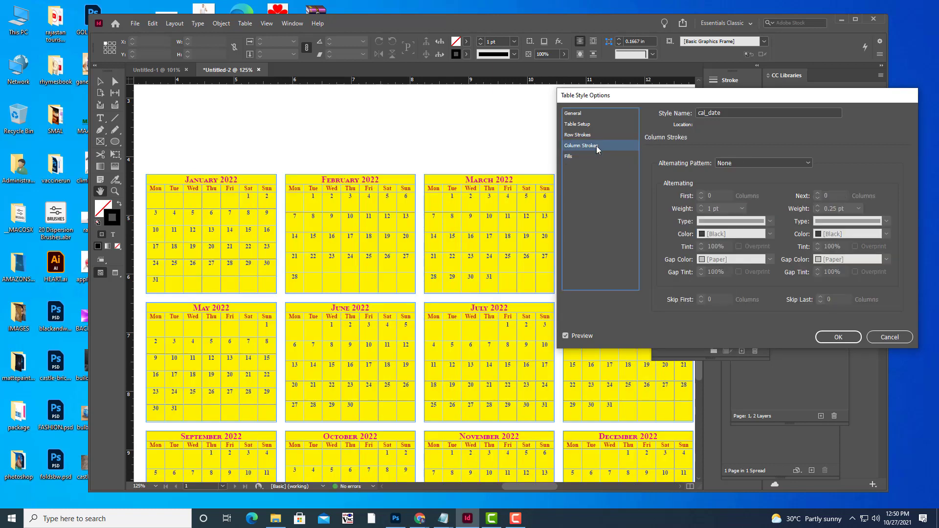
left_click(745, 162)
left_click(746, 185)
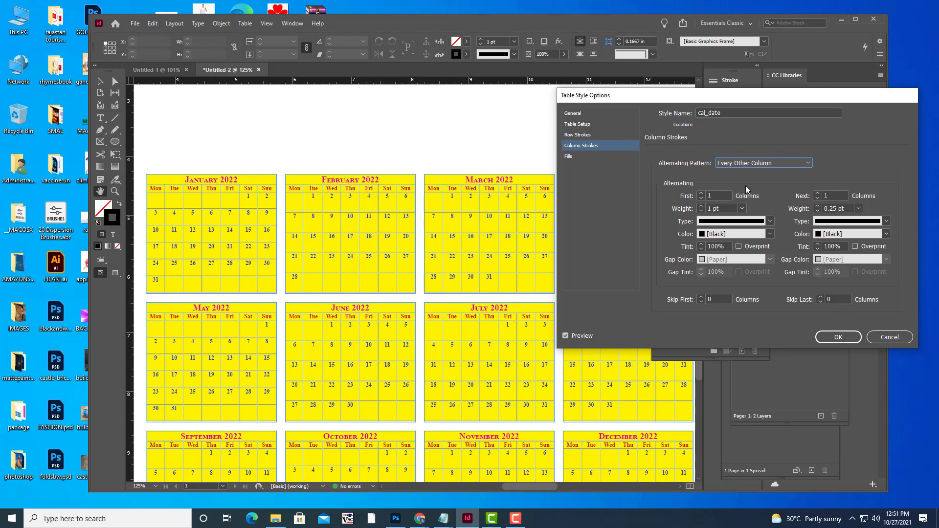
left_click(770, 223)
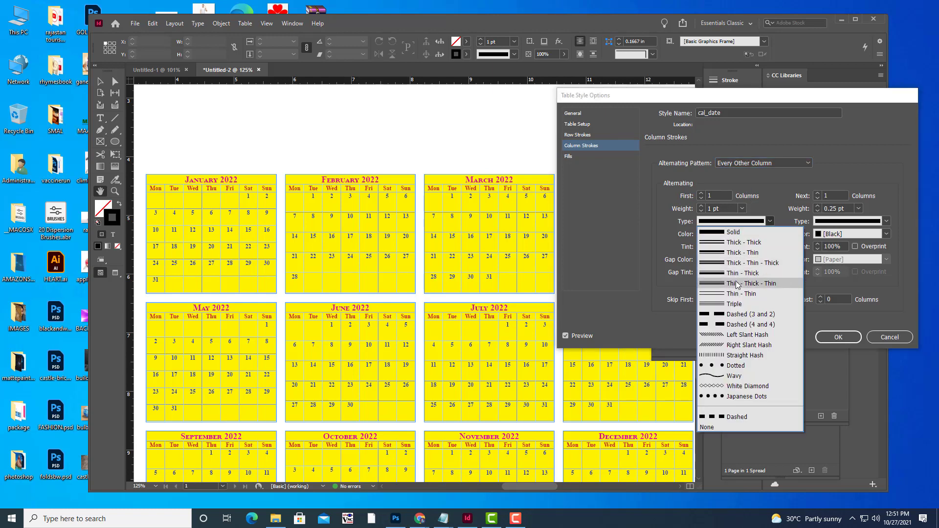
key("Escape")
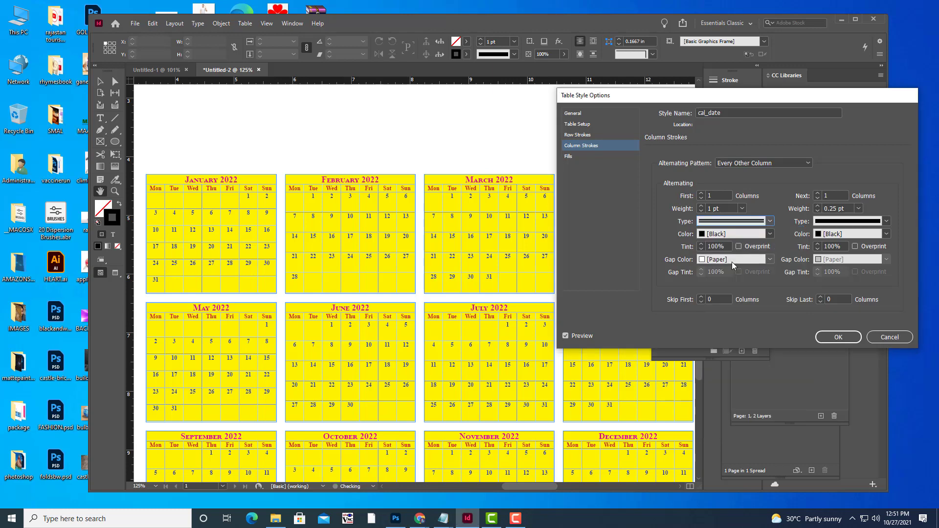
Set the first alternating column strokes to an 18 pt weight across 11 columns
left_click(703, 206)
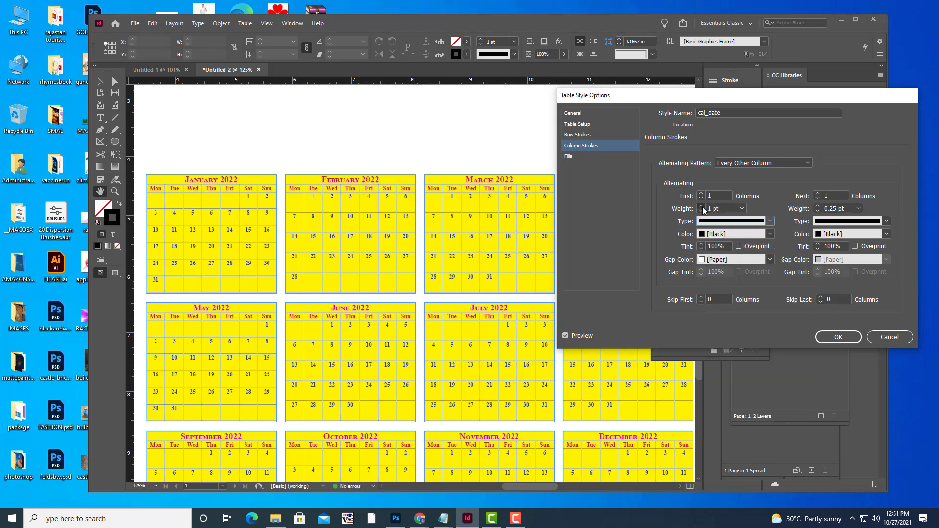
left_click(703, 207)
left_click(702, 207)
left_click(702, 207)
left_click(701, 193)
left_click(701, 193)
left_click(701, 194)
left_click(702, 194)
left_click(701, 193)
Set the next alternating column strokes to 8 columns with the Thin - Thick - Thin stroke type
left_click(817, 194)
left_click(817, 194)
left_click(817, 195)
left_click(817, 194)
left_click(817, 195)
left_click(817, 195)
left_click(817, 194)
left_click(886, 221)
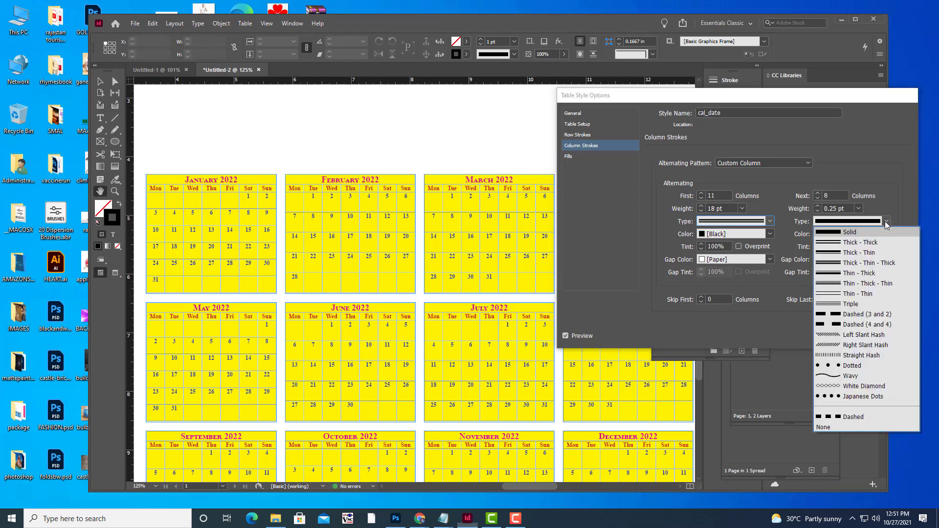
left_click(836, 282)
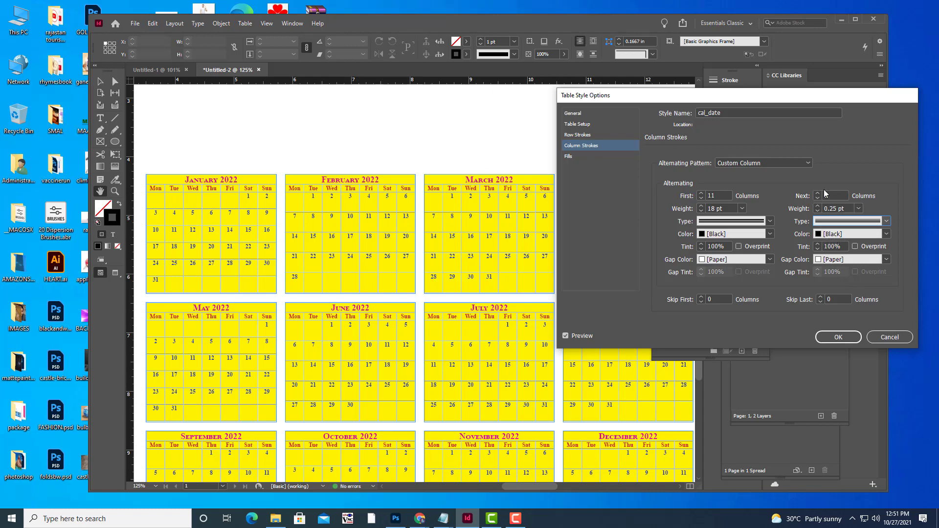
Set the alternating pattern of the cal_date row strokes to Every Other Row
left_click(588, 135)
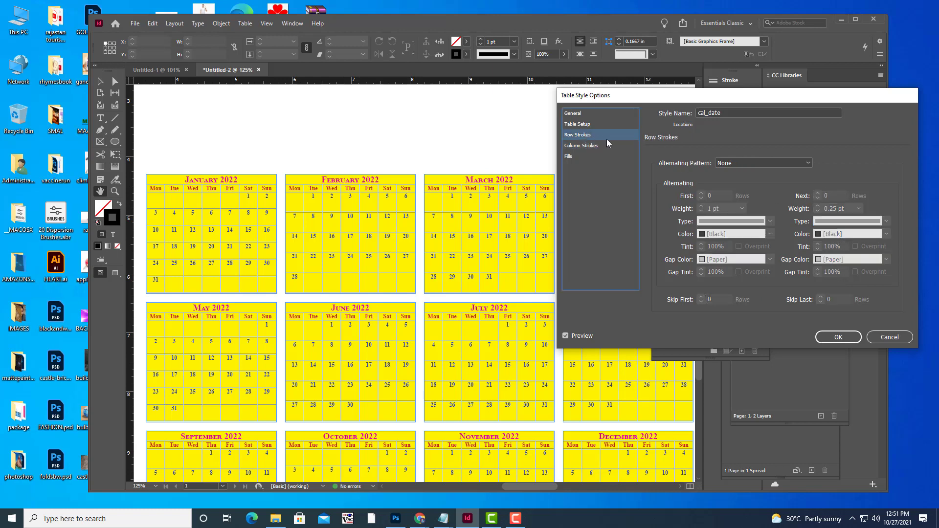
left_click(744, 164)
left_click(736, 184)
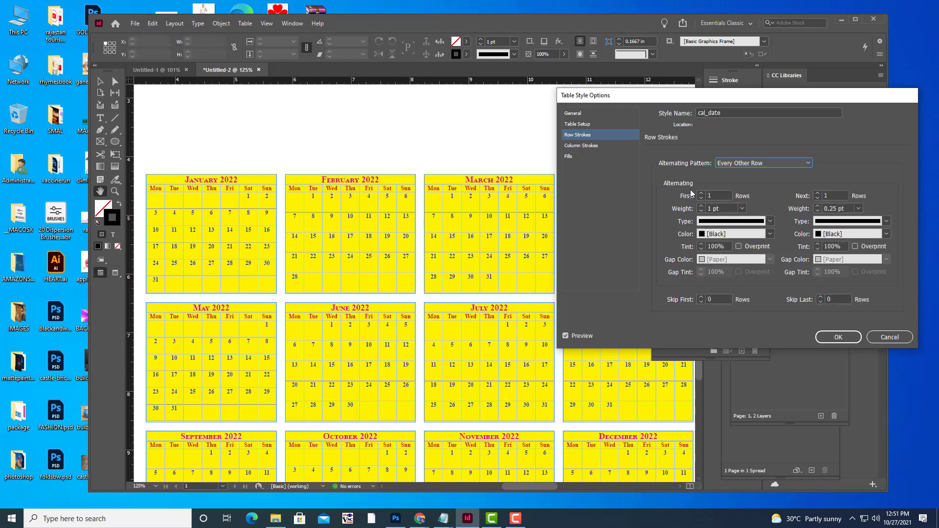
Set the alternating row strokes to 12 first rows and 13 next rows
left_click(699, 194)
left_click(700, 193)
left_click(701, 194)
left_click(700, 193)
left_click(701, 194)
left_click(701, 194)
left_click(700, 193)
left_click(701, 194)
left_click(701, 194)
left_click(701, 193)
left_click(701, 194)
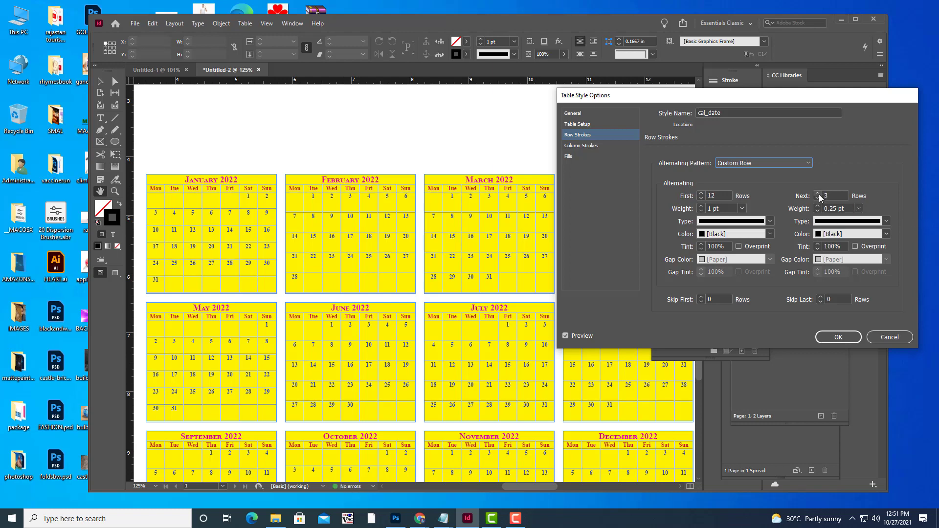
left_click(818, 194)
left_click(818, 194)
left_click(818, 194)
Set the first row strokes to a 7 pt weight in the red swatch C=15 M=100 Y=100 K=0
left_click(702, 207)
left_click(702, 207)
left_click(702, 207)
left_click(770, 235)
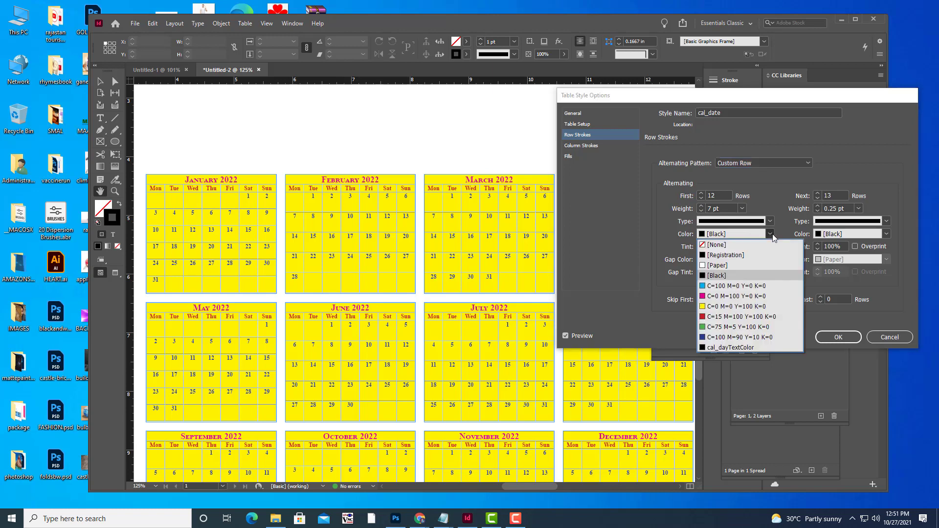
left_click(713, 317)
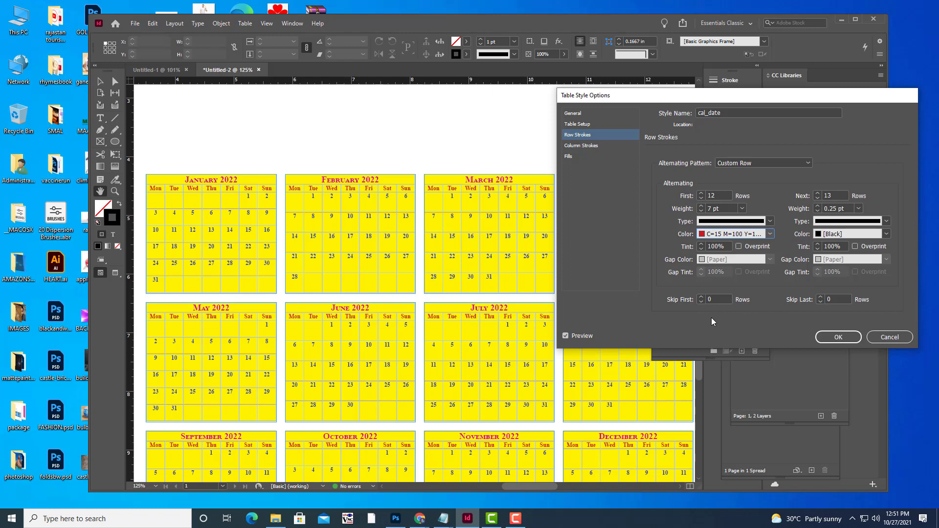
left_click(702, 297)
Set the cal_date table border to an 11 pt weight in the cyan swatch C=100 M=0 Y=0 K=0
left_click(589, 127)
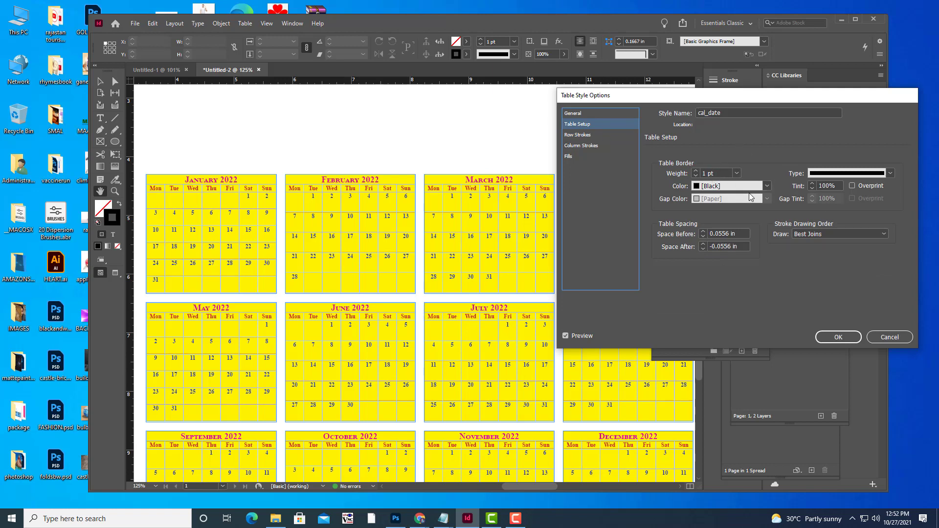
left_click(767, 186)
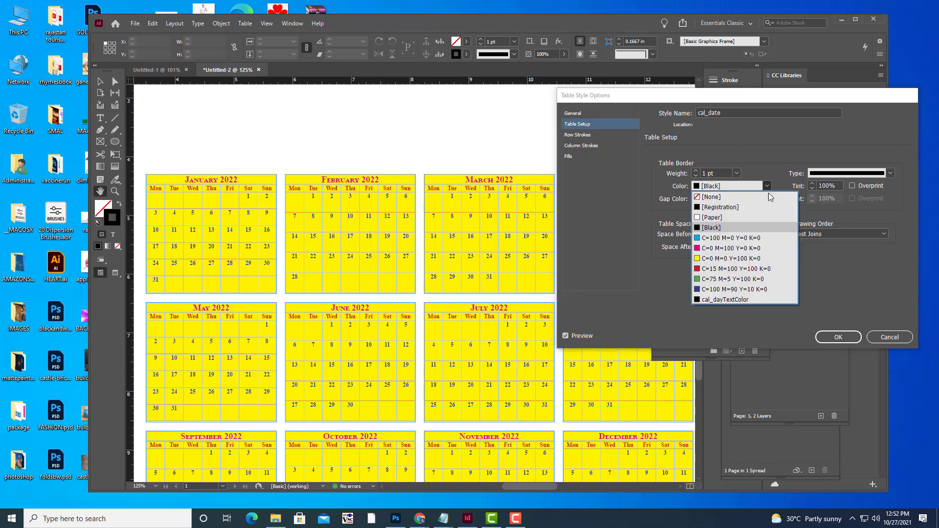
left_click(699, 238)
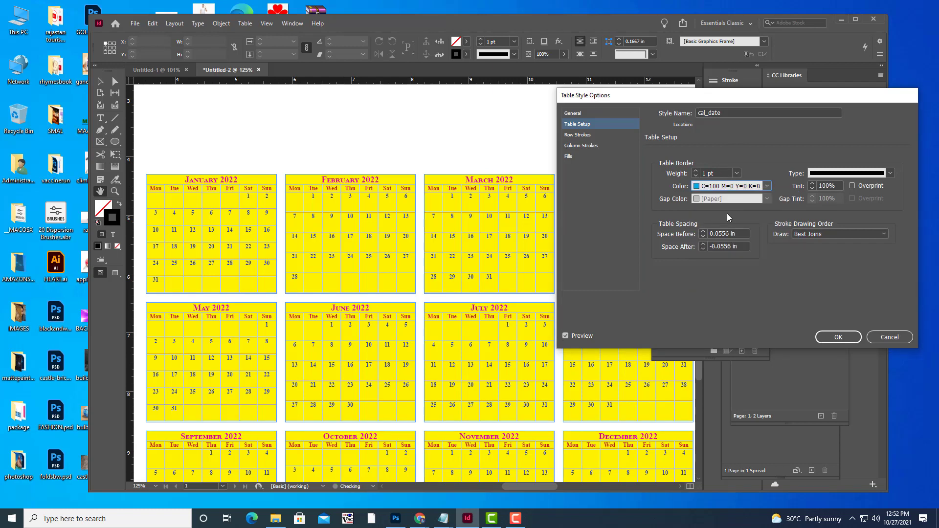
double_click(696, 171)
double_click(696, 171)
double_click(697, 171)
double_click(696, 170)
double_click(697, 170)
left_click_drag(724, 99, 713, 103)
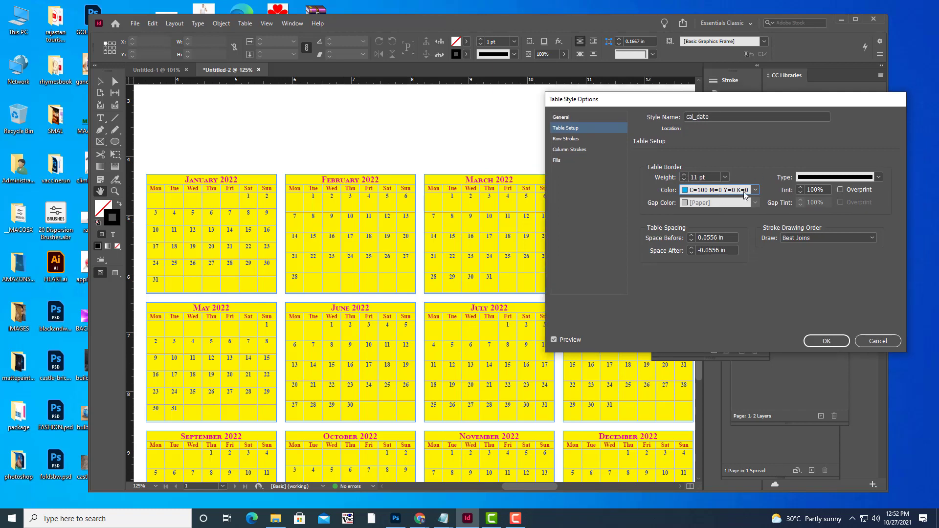
Change the table border color to the dark blue swatch C=100 M=90 Y=10 K=0 and apply the table style options
left_click(756, 194)
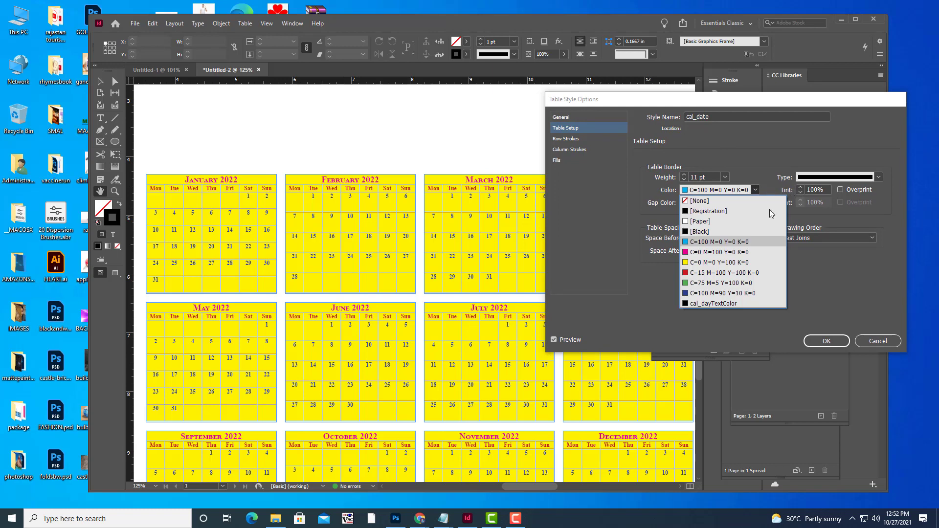
left_click(707, 294)
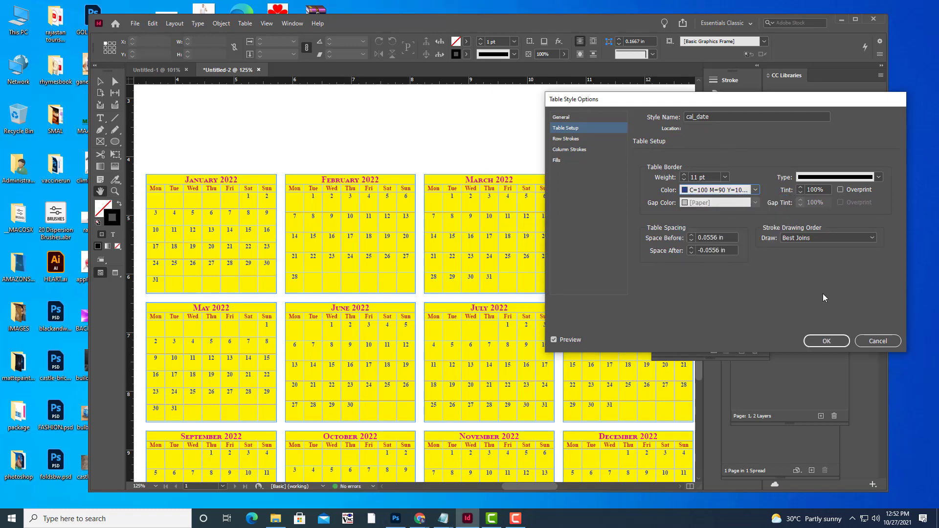
left_click(562, 161)
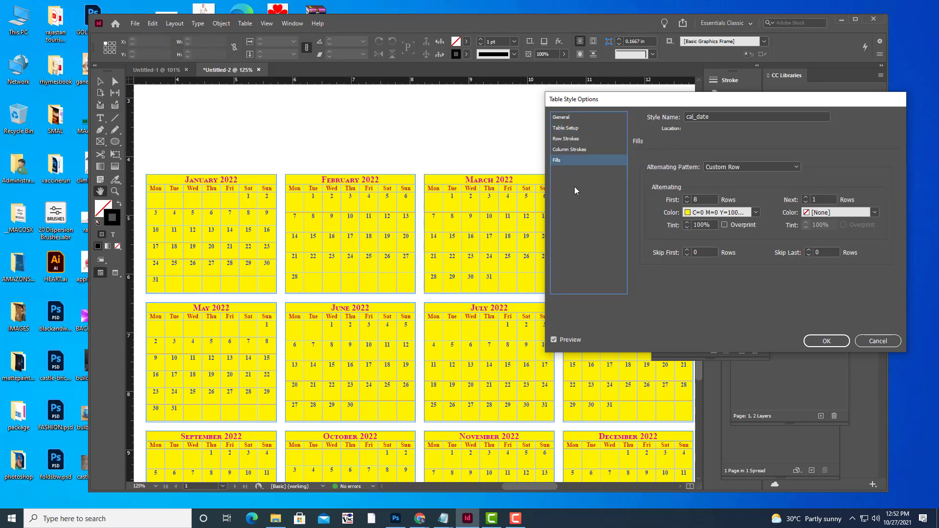
left_click(827, 341)
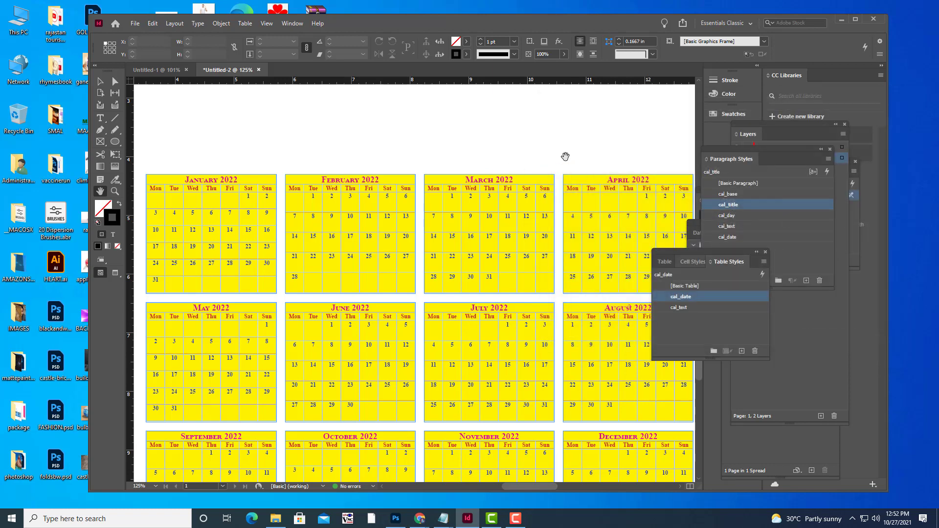
Activate the Selection tool and display the calendar page in preview mode
left_click(100, 82)
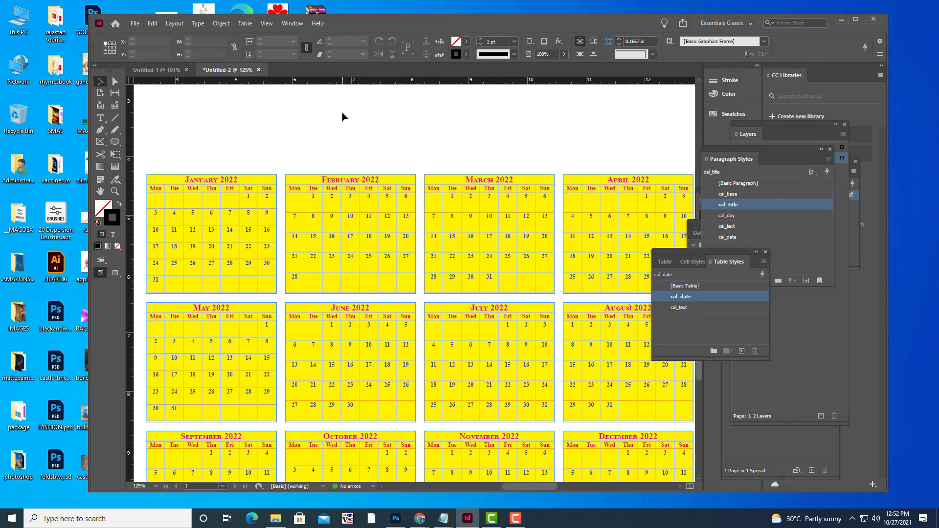
scroll(519, 186, "up", 2)
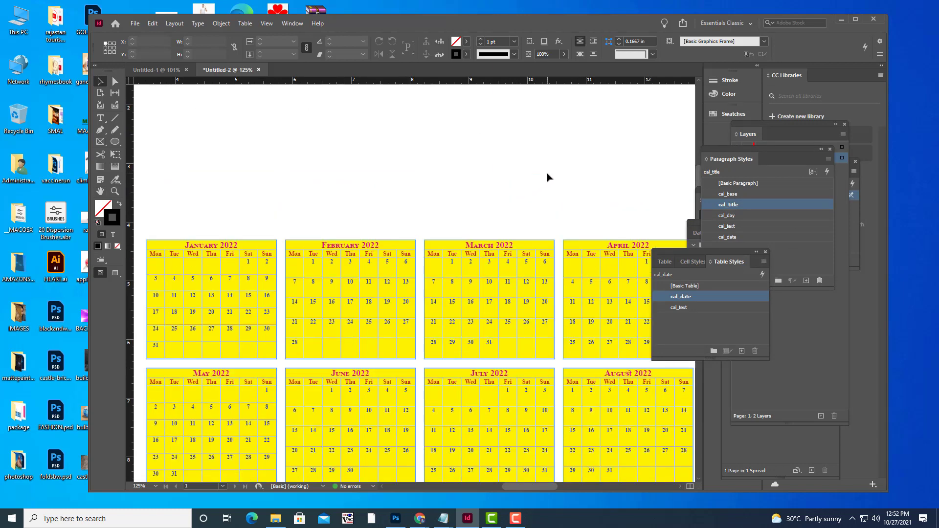
key("w")
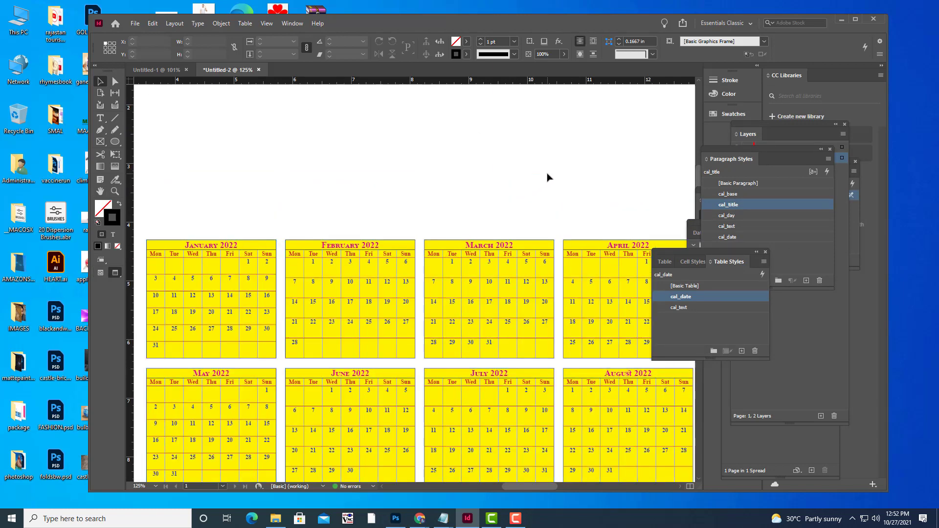
Examine the row strokes, column strokes and table borders of the month tables at high magnification
key("ctrl+equal")
key("ctrl+equal")
key("ctrl+equal")
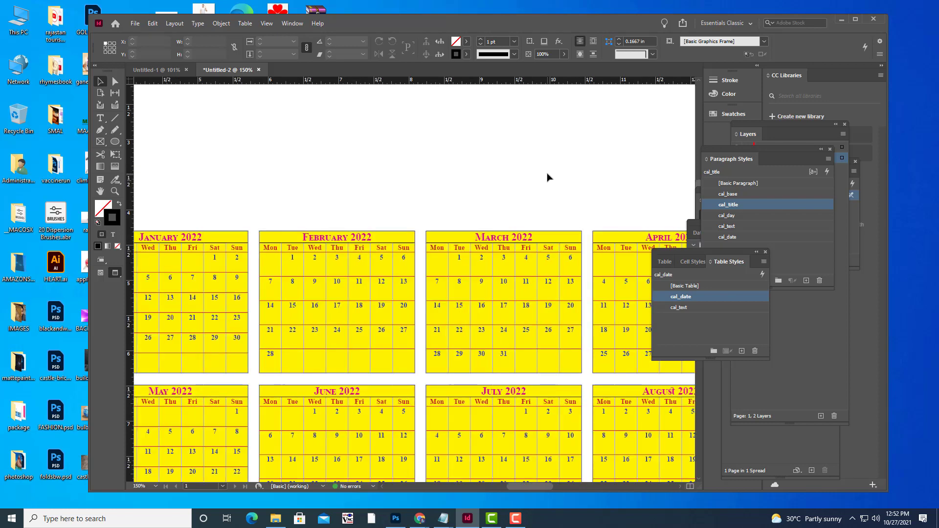
key("ctrl+equal")
key("ctrl+equal")
key("ctrl+equal")
key("ctrl+equal")
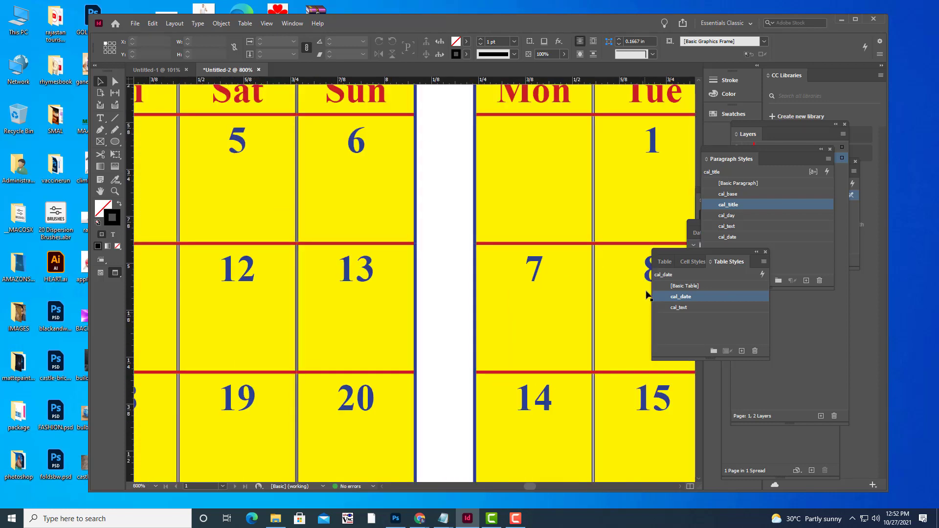
key("ctrl+equal")
key("ctrl+equal")
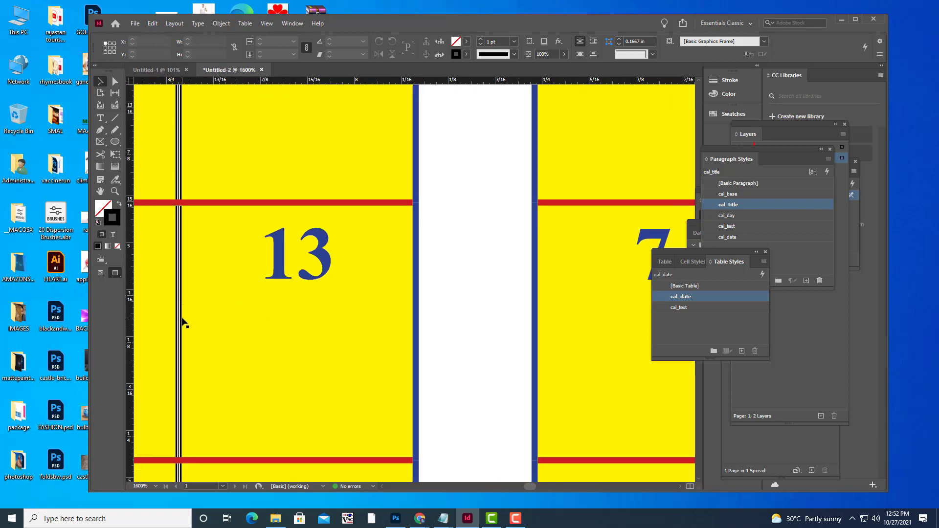
Review the restyled month tables from January to December across the whole calendar page
key("ctrl+minus")
key("ctrl+minus")
key("ctrl+minus")
key("ctrl+minus")
key("ctrl+minus")
key("ctrl+minus")
key("ctrl+minus")
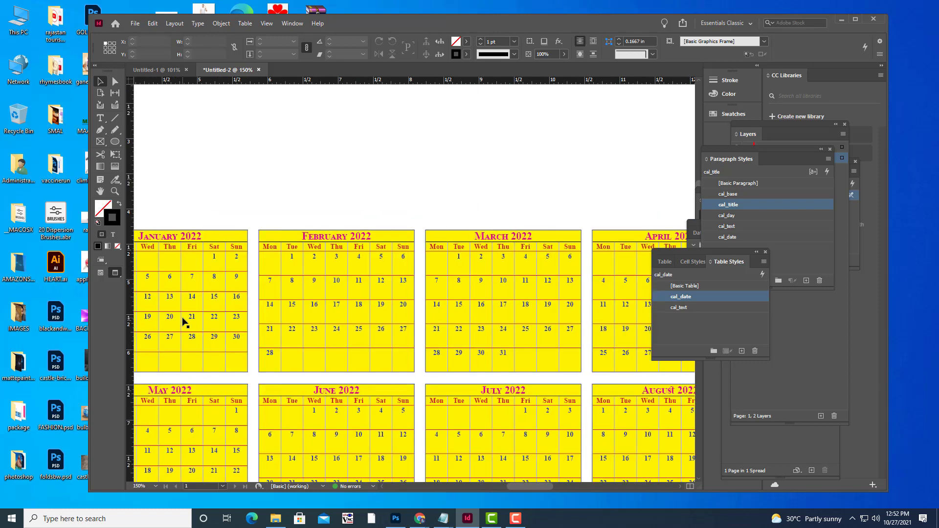
scroll(387, 307, "down", 5)
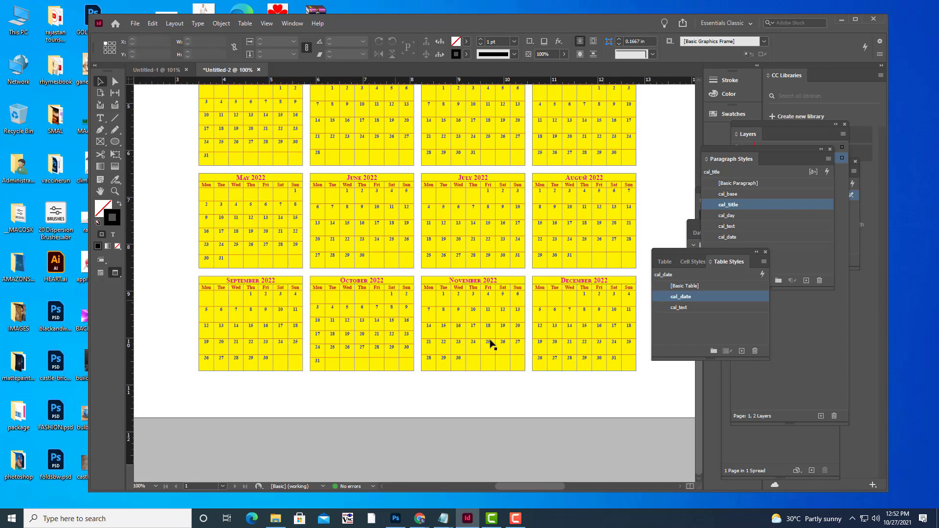
scroll(489, 344, "up", 5)
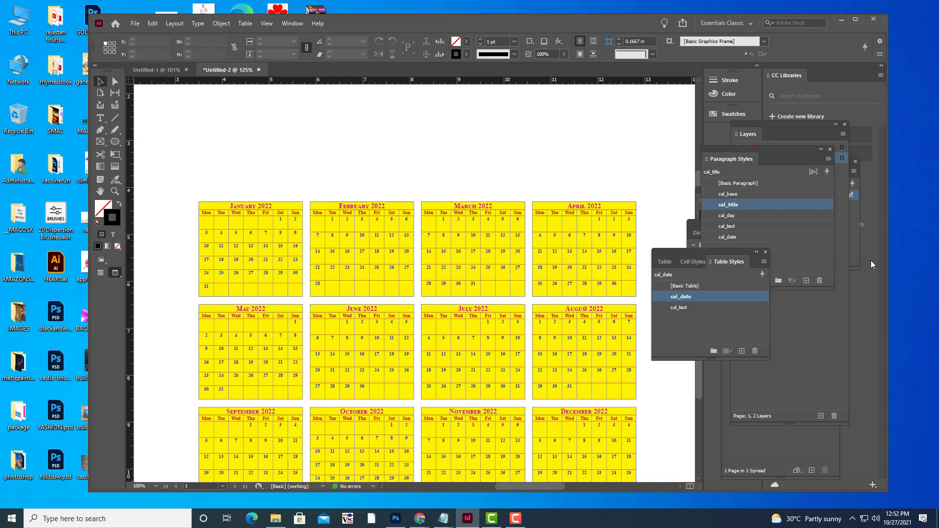
key("ctrl+=")
scroll(441, 267, "up", 5)
key("ctrl+=")
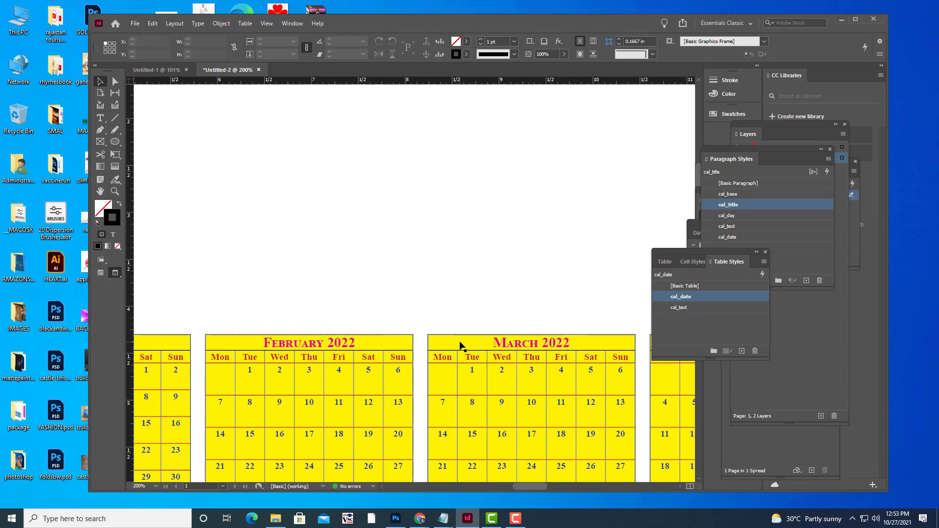
scroll(460, 345, "down", 6)
scroll(507, 353, "up", 3)
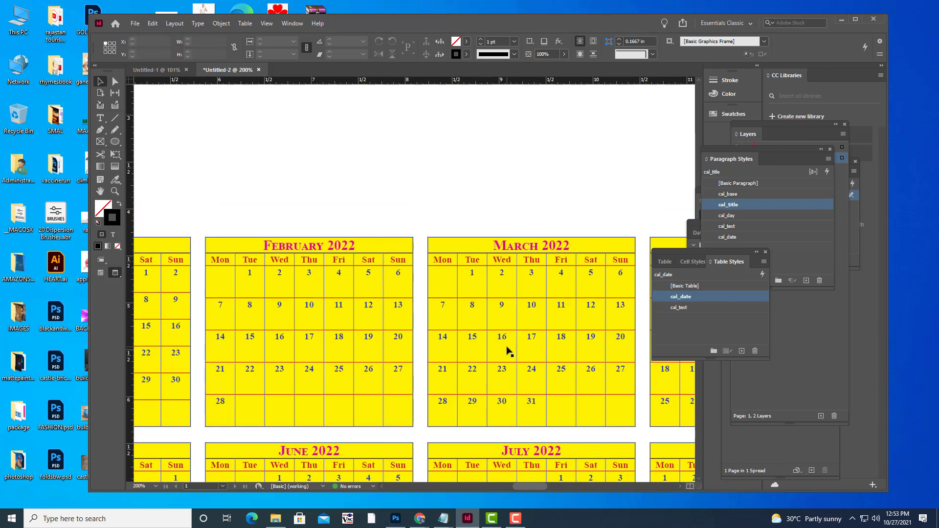
Try filling the March 2022 title row with the green swatch C=75 M=5 Y=100 K=0, and undo the fill
key("ctrl+=")
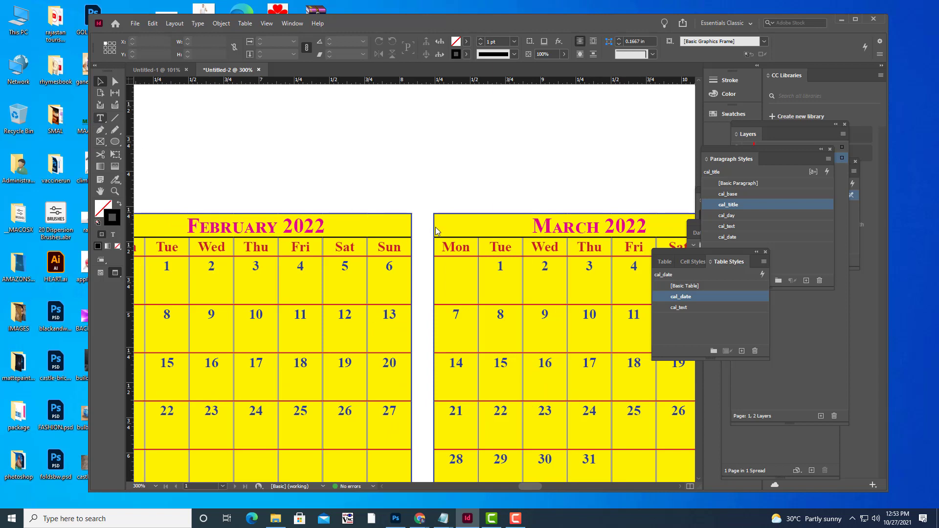
left_click(452, 232)
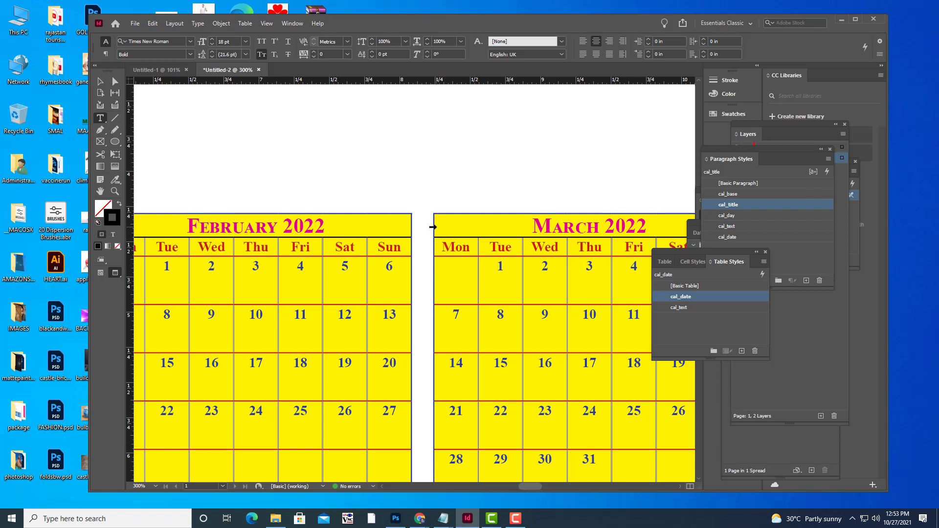
left_click(433, 227)
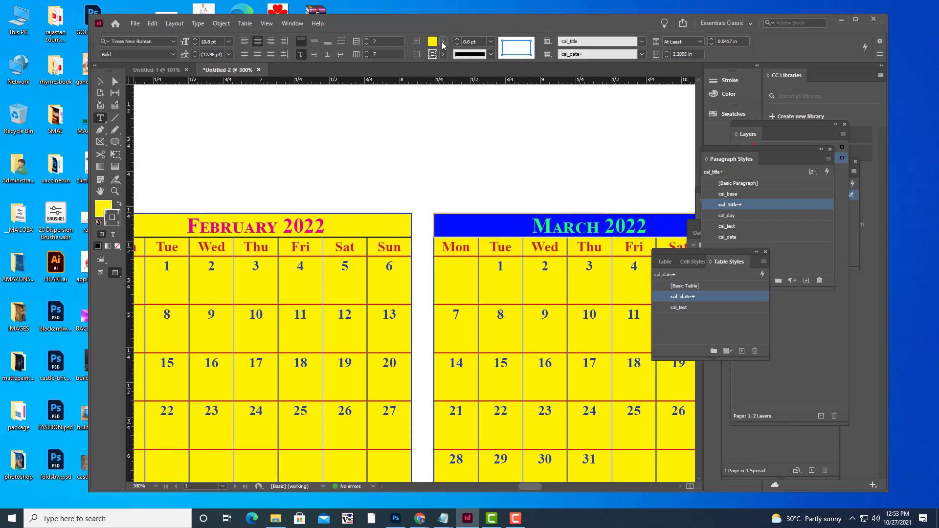
left_click(443, 43)
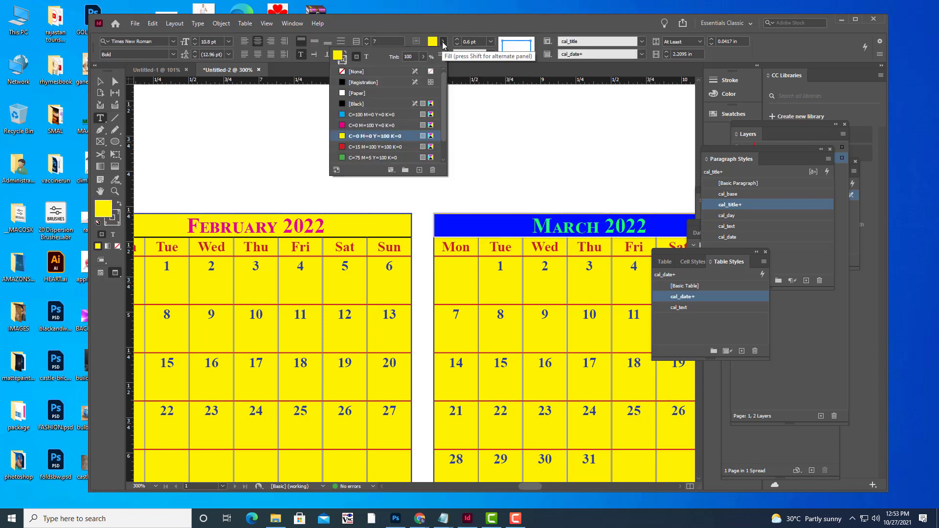
left_click(348, 157)
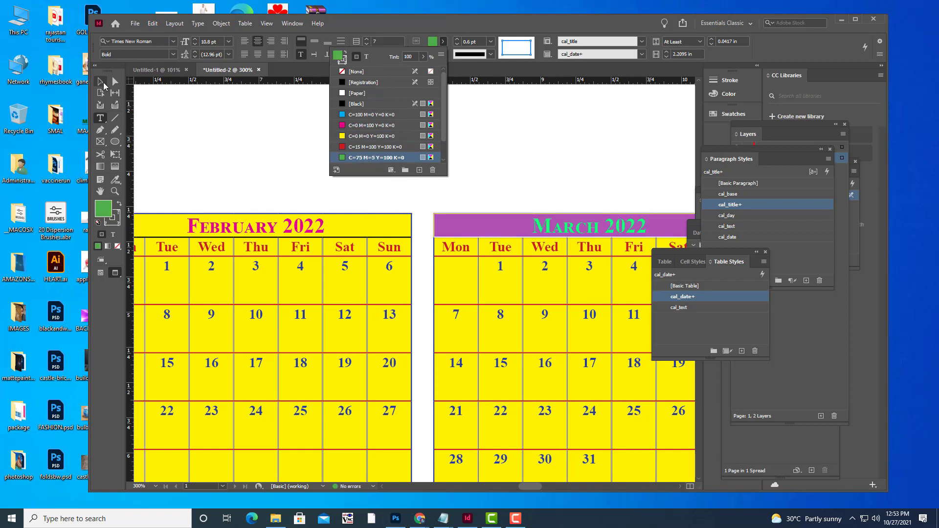
left_click(114, 82)
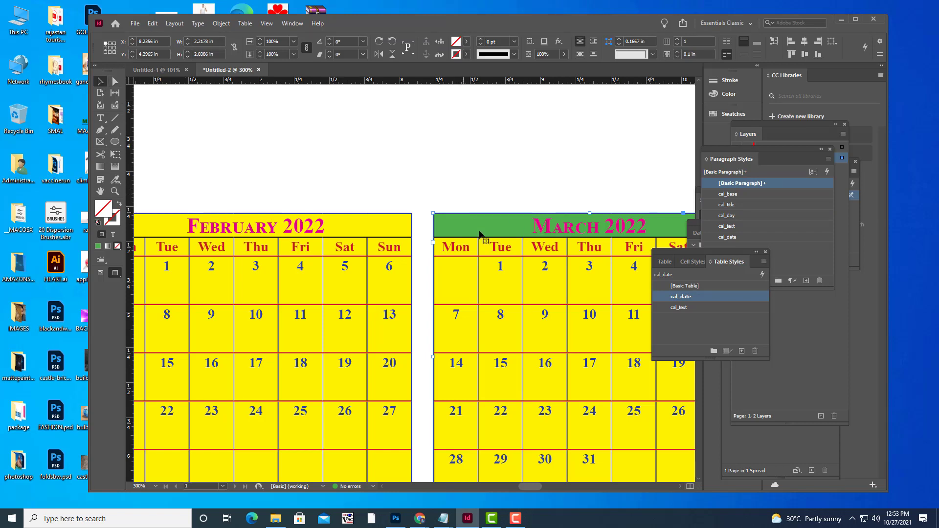
key("ctrl+z")
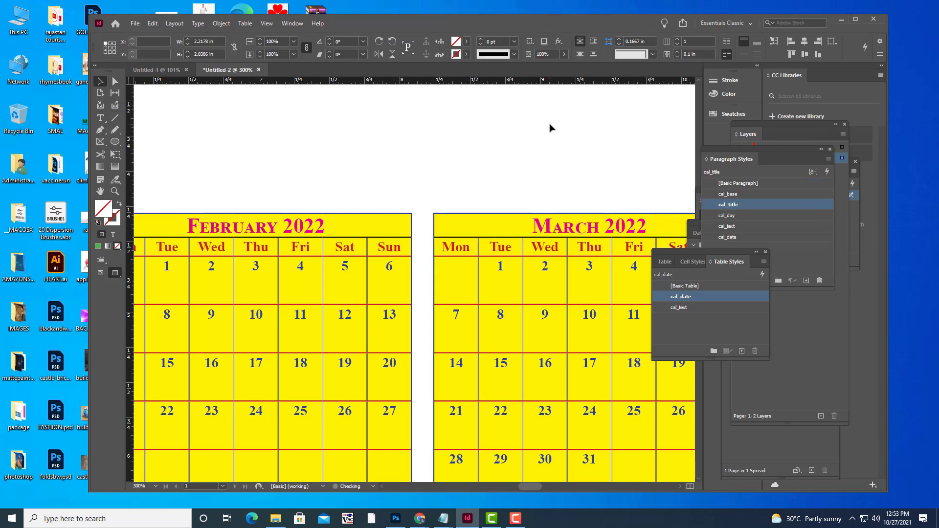
Fill only the March 2022 title row with the green swatch C=75 M=5 Y=100 K=0
left_click(100, 118)
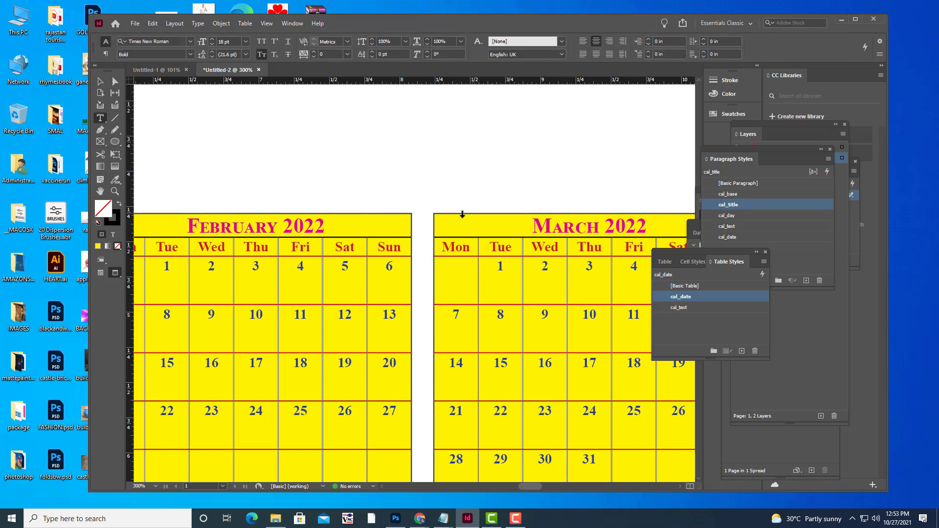
left_click(433, 227)
left_click(444, 42)
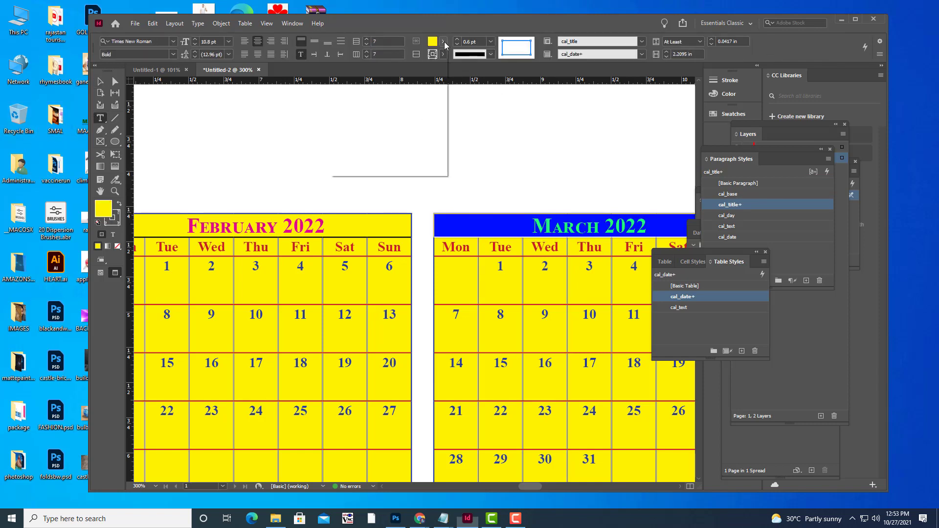
scroll(410, 145, "down", 2)
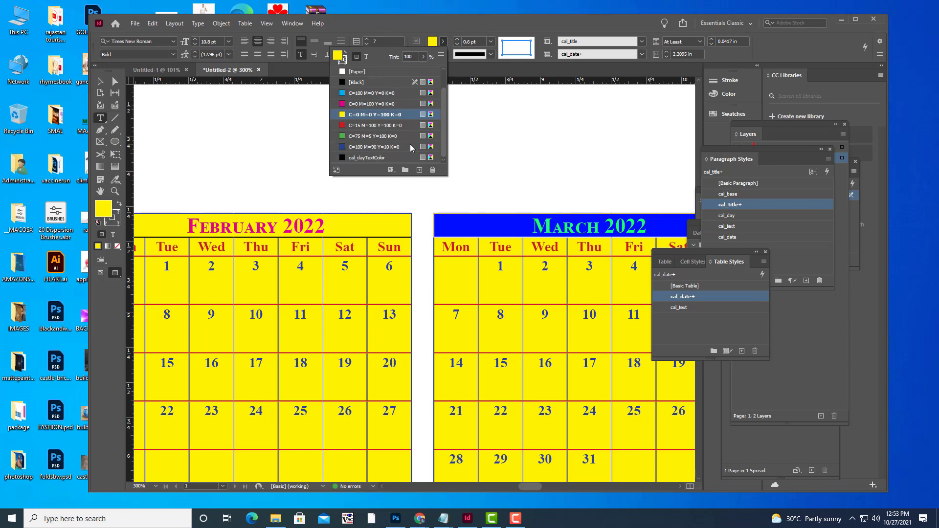
left_click(374, 137)
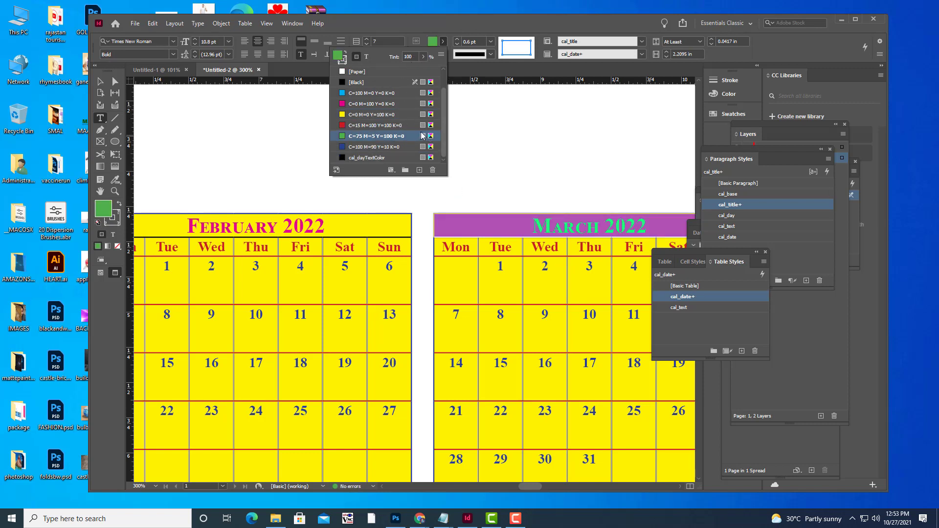
scroll(420, 136, "up", 2)
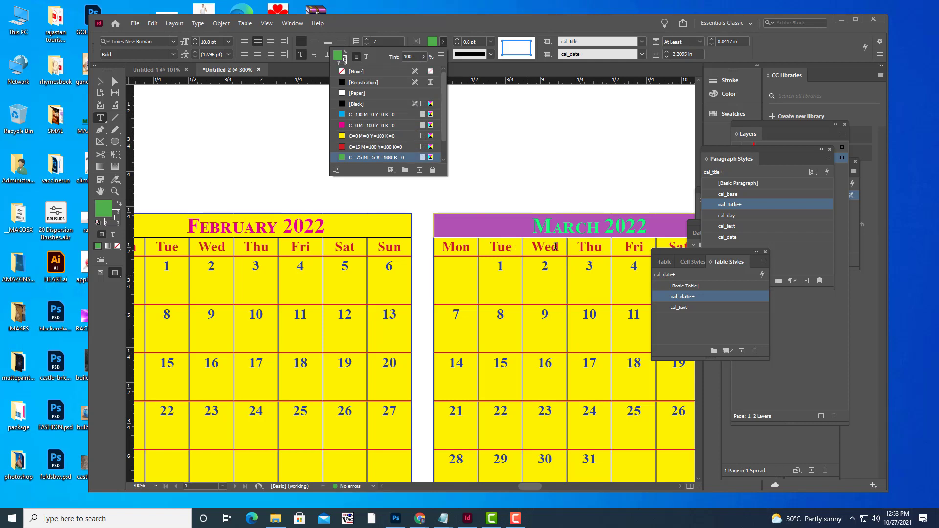
left_click(101, 82)
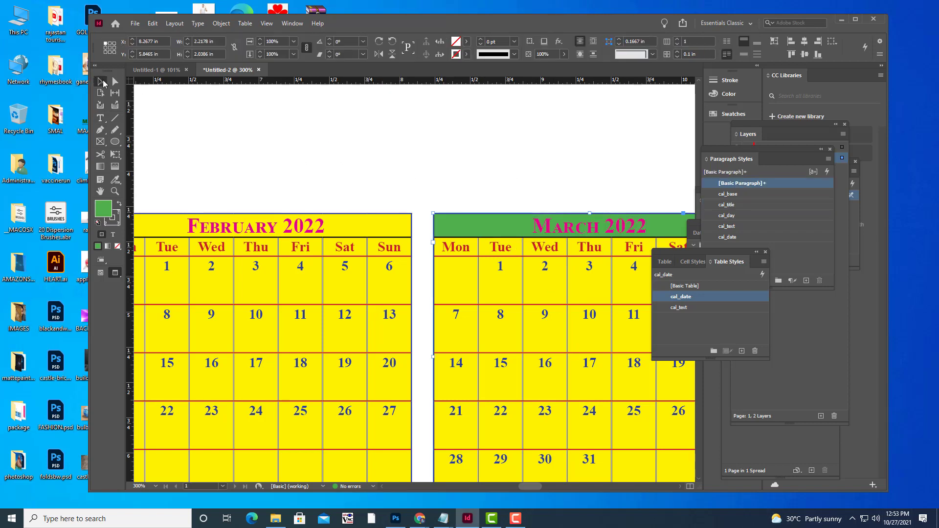
Fill the April 2022 and February 2022 title rows with the green swatch C=75 M=5 Y=100 K=0
key("ctrl+minus")
key("ctrl+minus")
key("ctrl+minus")
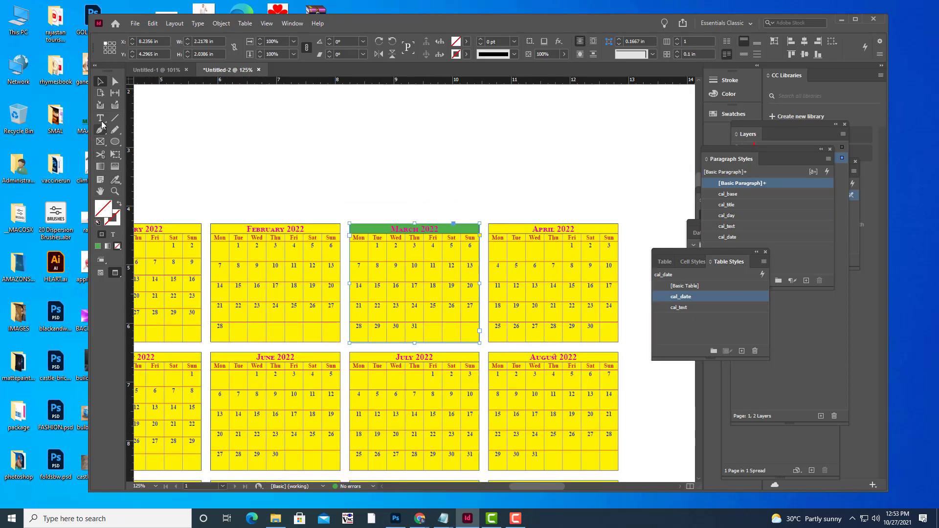
key("t")
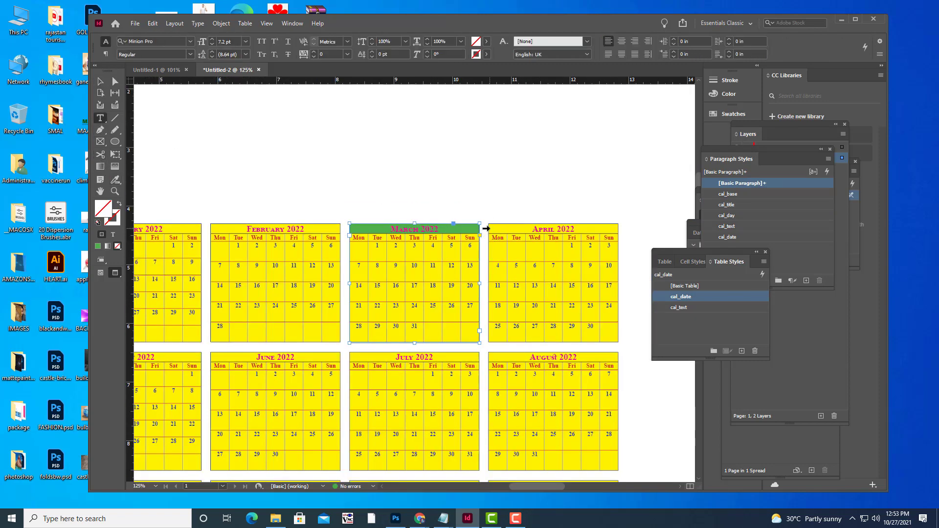
left_click(486, 229)
left_click(444, 42)
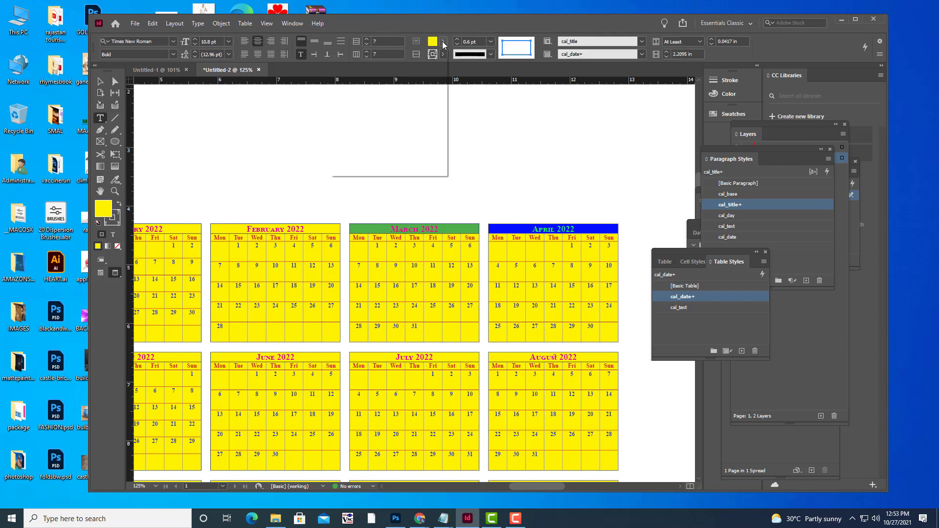
left_click(343, 157)
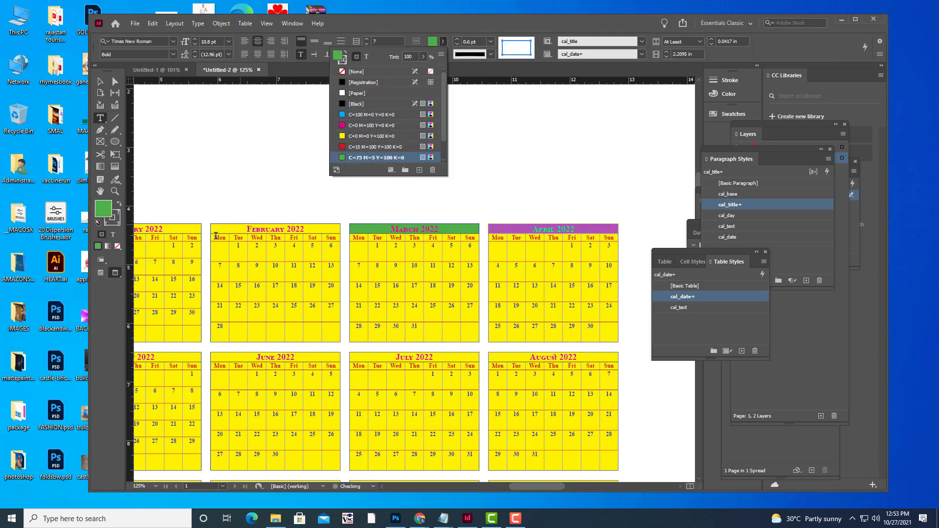
left_click(209, 230)
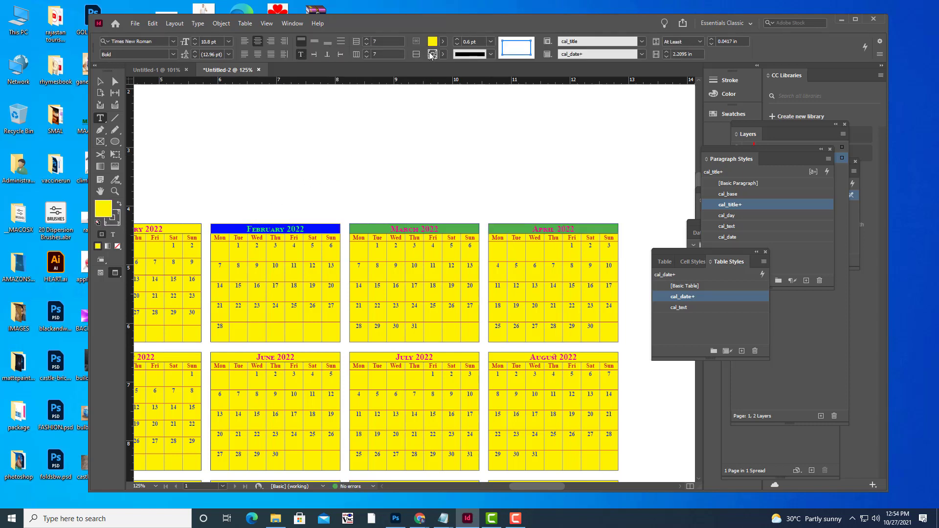
left_click(443, 43)
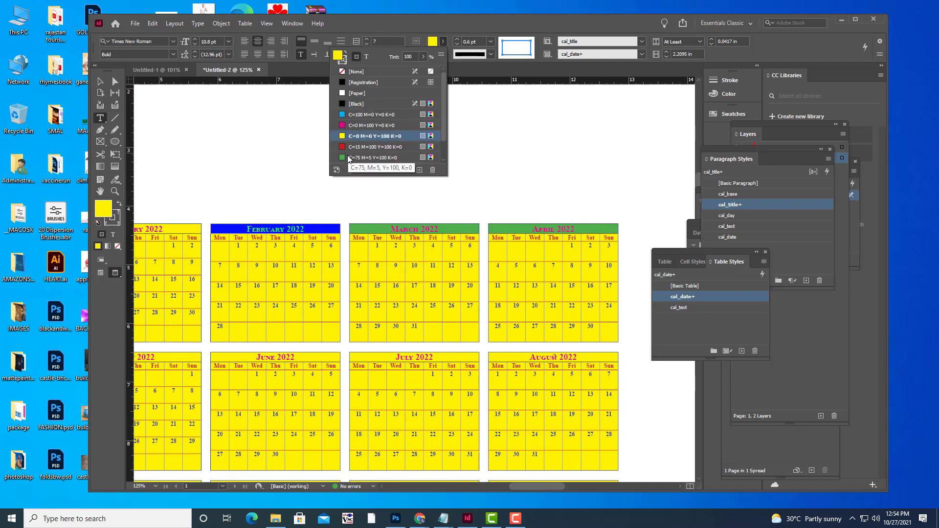
left_click(372, 157)
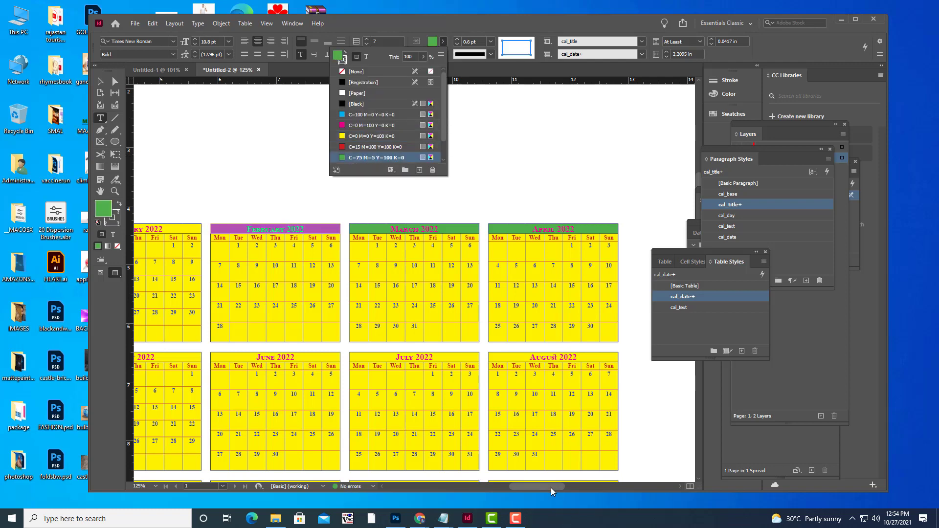
Fill the January 2022 title row with the green swatch C=75 M=5 Y=100 K=0 and leave text editing
left_click_drag(551, 488, 525, 485)
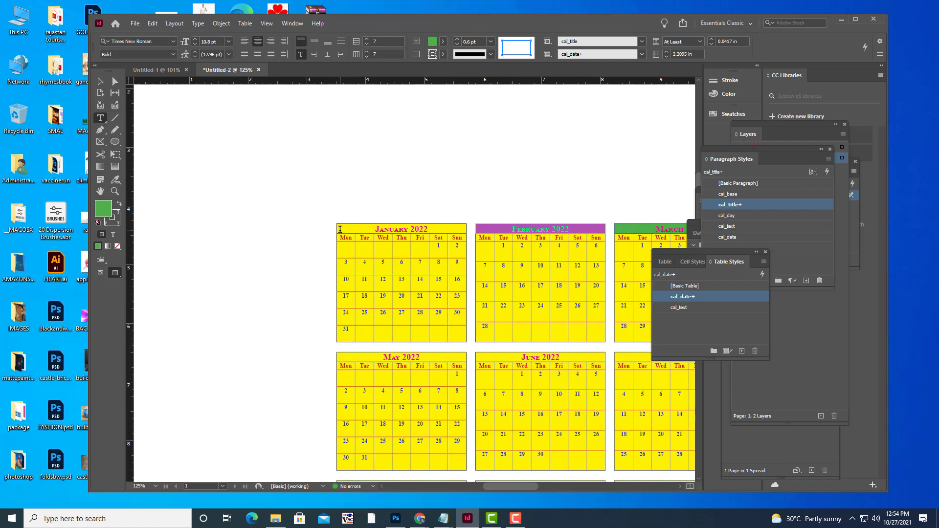
left_click(335, 229)
left_click(443, 41)
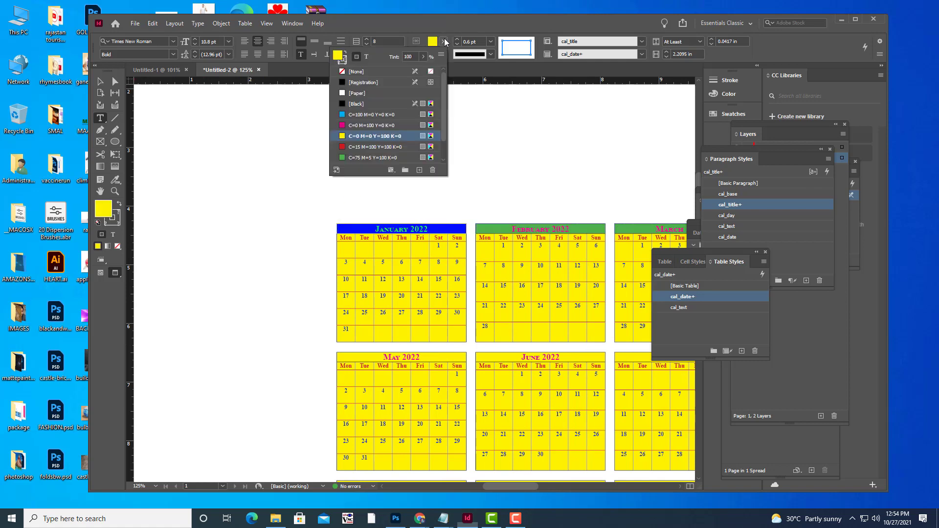
left_click(365, 157)
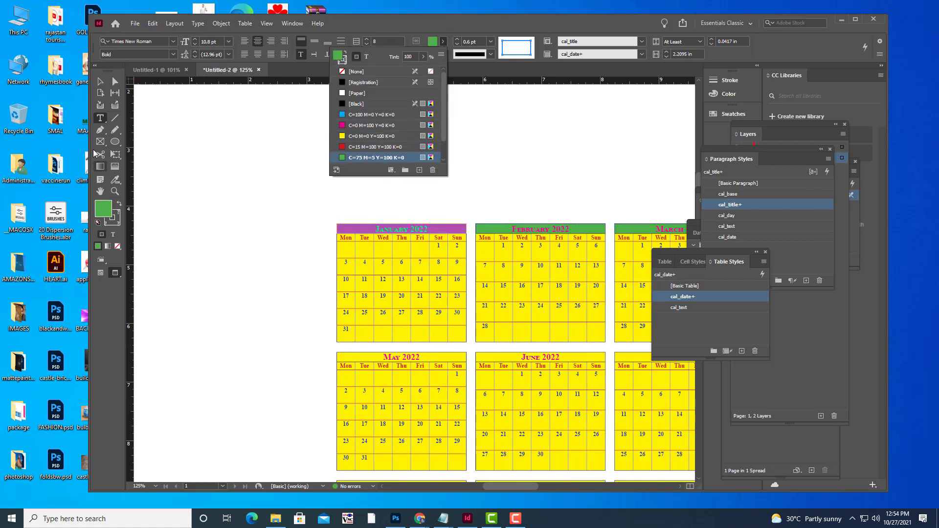
key("Escape")
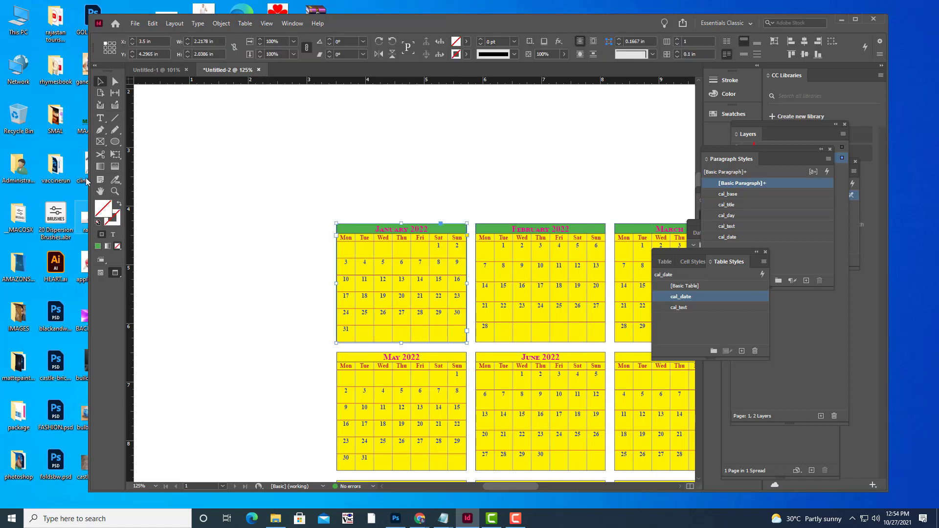
Fill the May 2022 title row with the green swatch C=75 M=5 Y=100 K=0
left_click(101, 123)
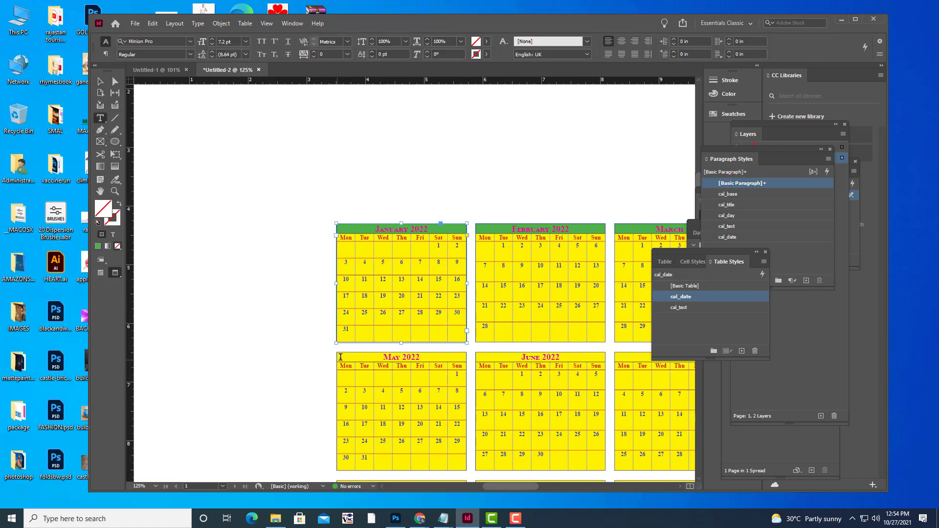
left_click(335, 358)
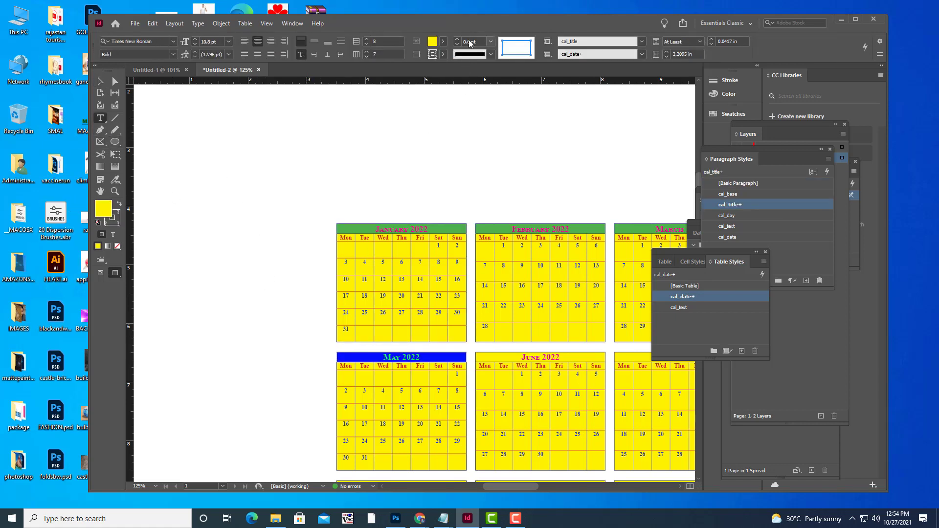
left_click(444, 44)
left_click(357, 158)
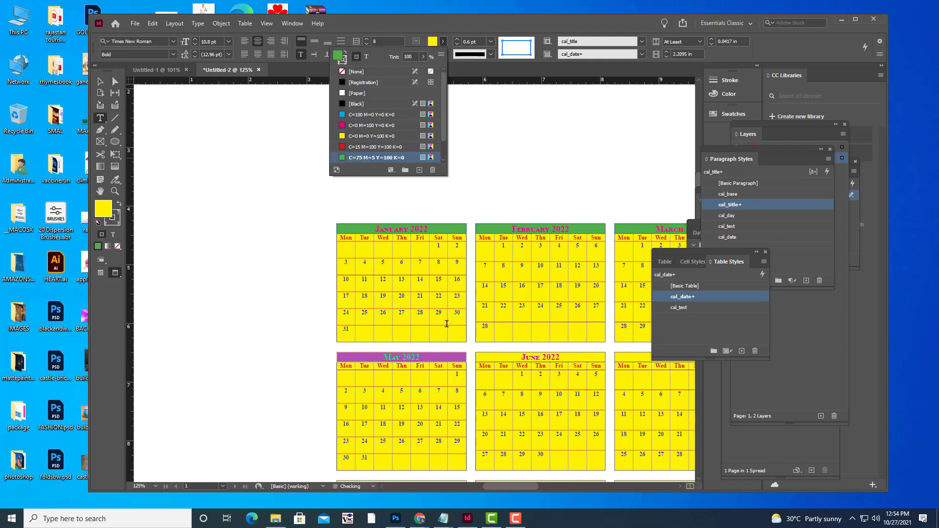
Fill the June 2022 and July 2022 title rows with the green swatch C=75 M=5 Y=100 K=0
left_click(472, 357)
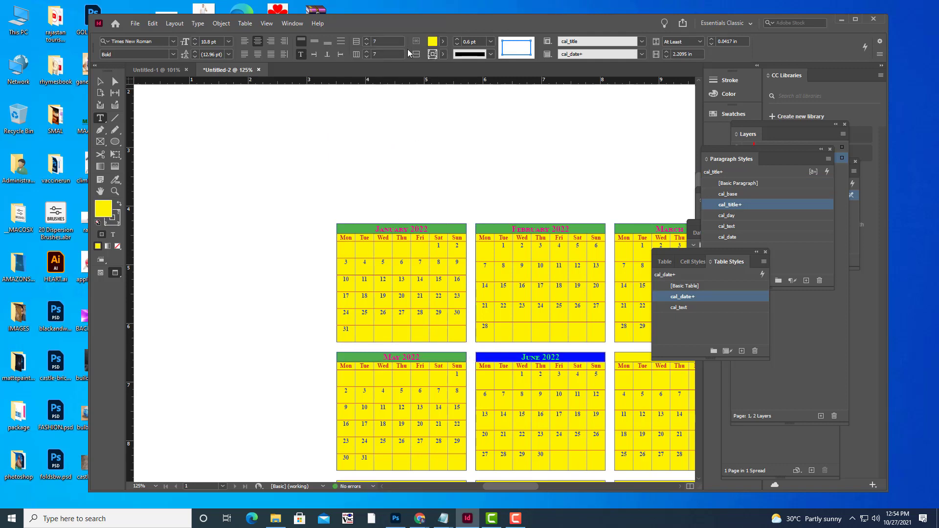
left_click(444, 43)
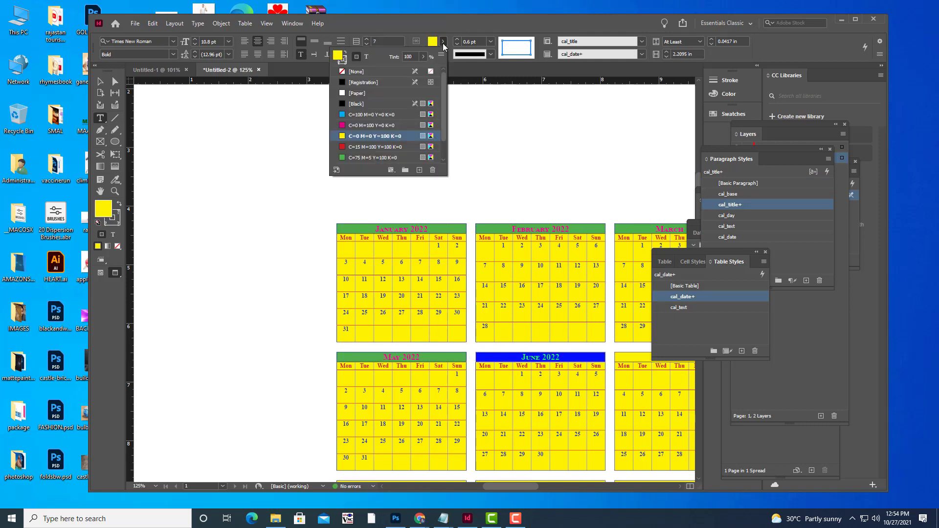
left_click(345, 159)
left_click(613, 358)
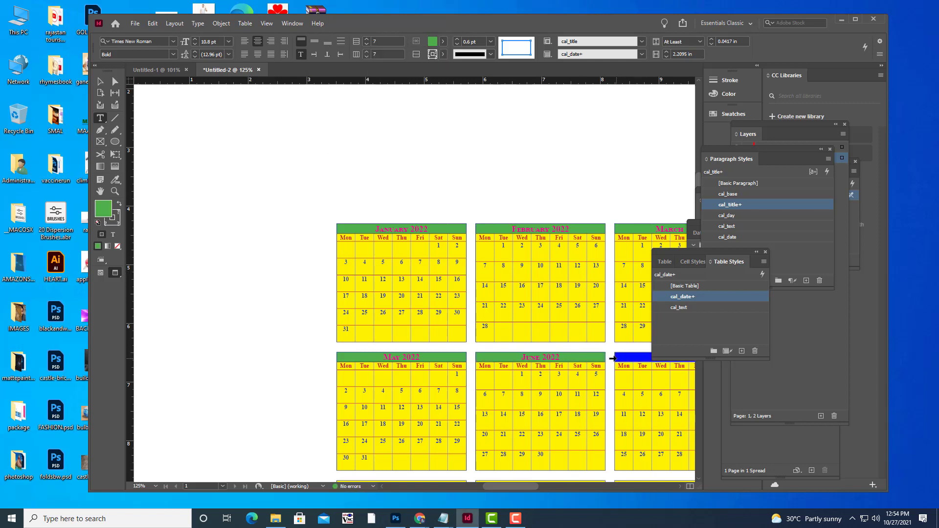
left_click(444, 43)
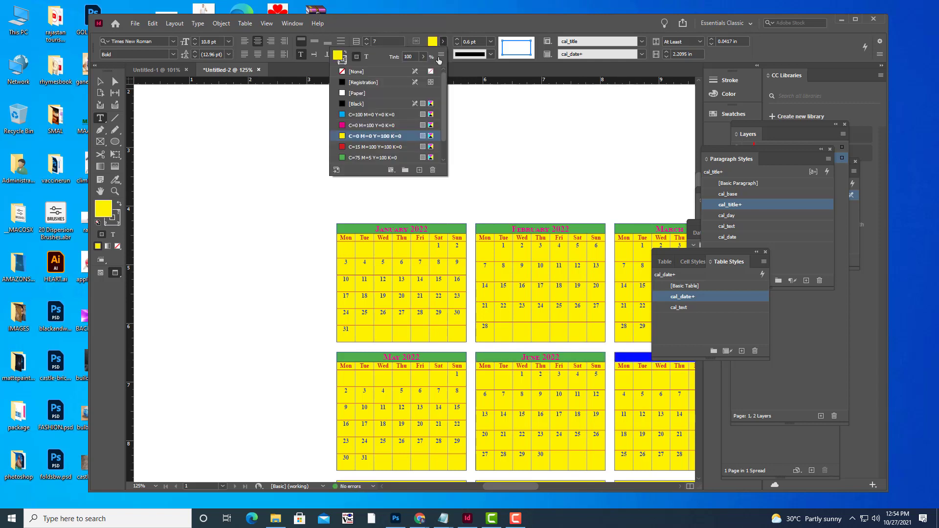
left_click(364, 157)
Fill the September 2022 and October 2022 title rows with the green swatch C=75 M=5 Y=100 K=0
scroll(497, 221, "down", 4)
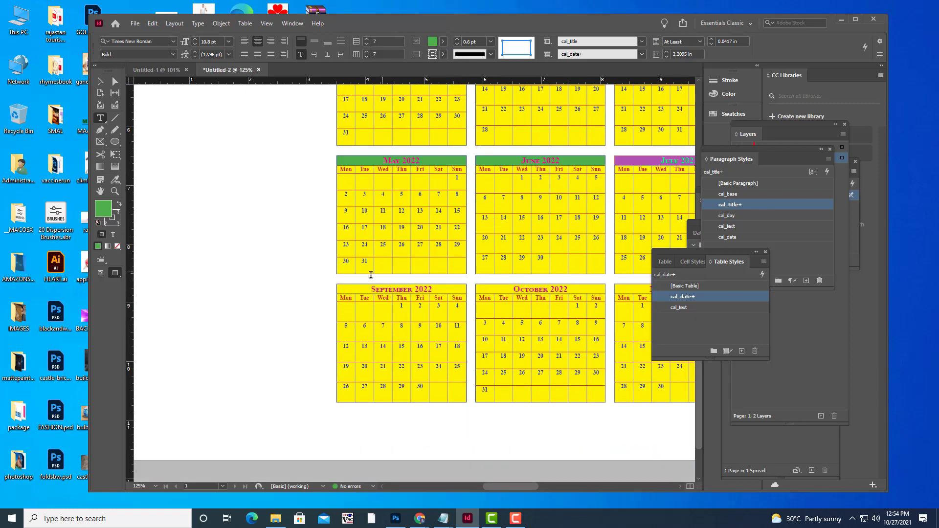
left_click(333, 290)
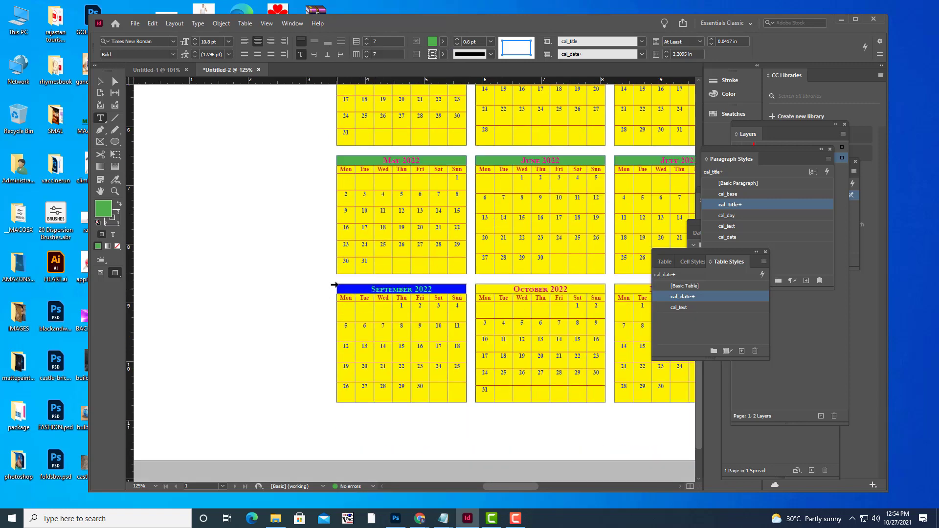
left_click(443, 41)
left_click(356, 158)
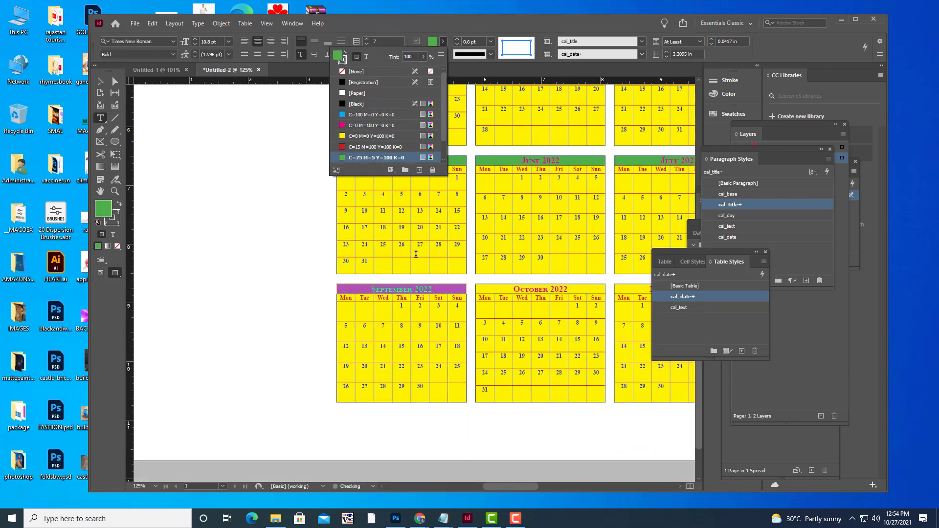
left_click(473, 289)
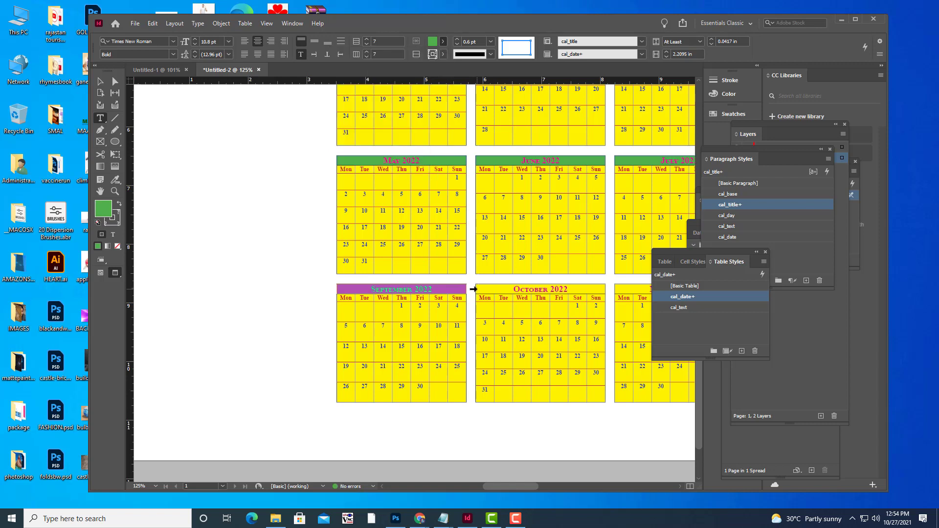
left_click(443, 41)
left_click(379, 157)
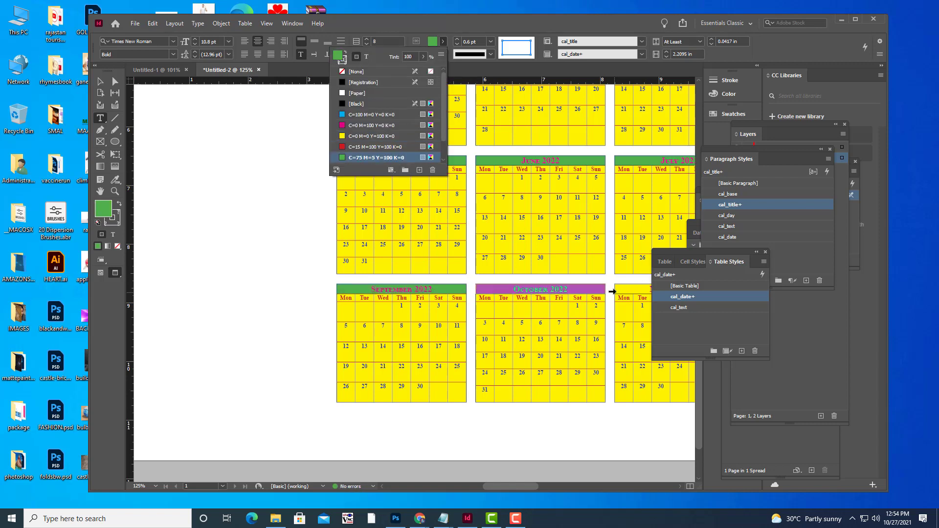
Fill the November 2022 title row with the green swatch C=75 M=5 Y=100 K=0 and leave text editing
left_click(616, 290)
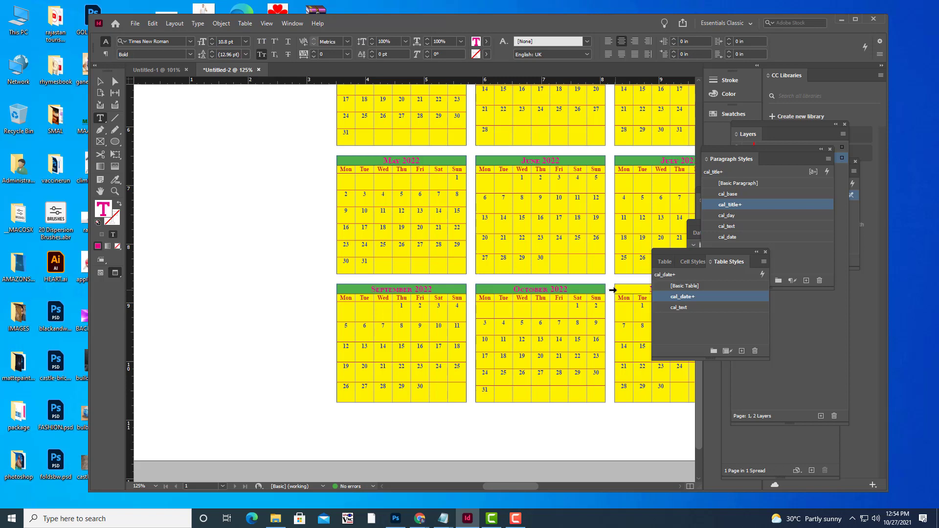
left_click(613, 290)
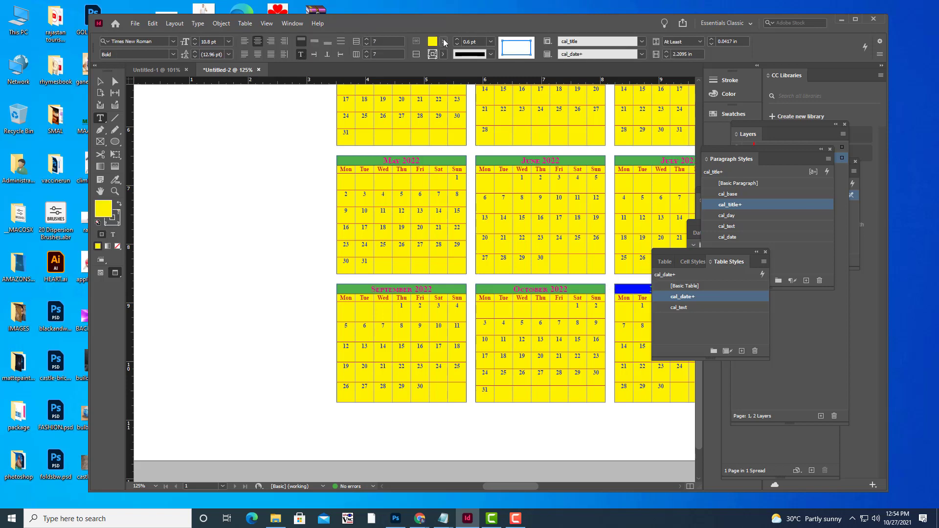
left_click(443, 42)
left_click(365, 157)
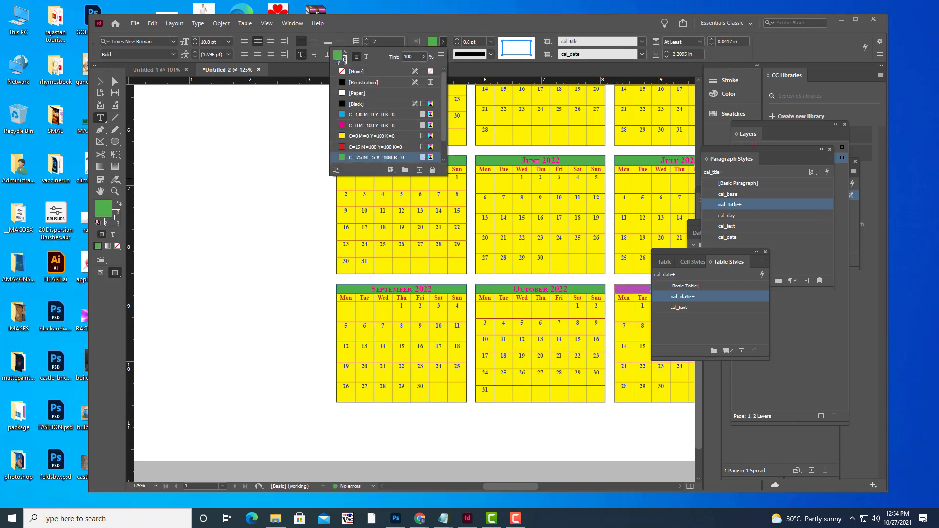
left_click(102, 84)
Fill the August 2022 title row with the green swatch C=75 M=5 Y=100 K=0
scroll(264, 181, "up", 4)
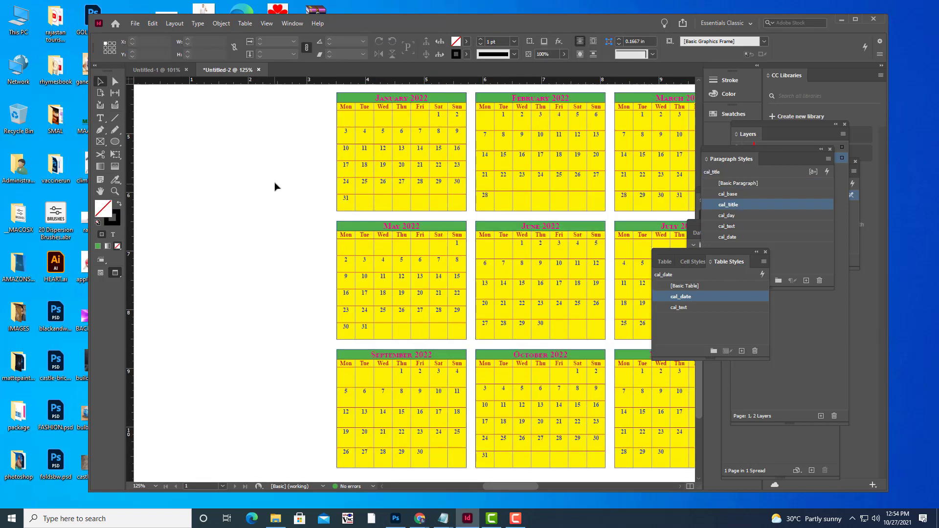
key("ctrl+minus")
key("ctrl+minus")
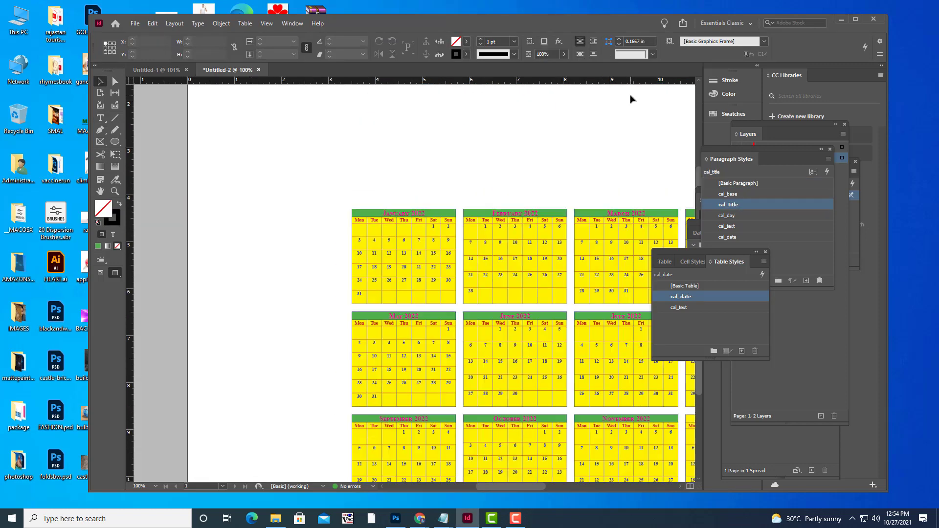
key("ctrl+equal")
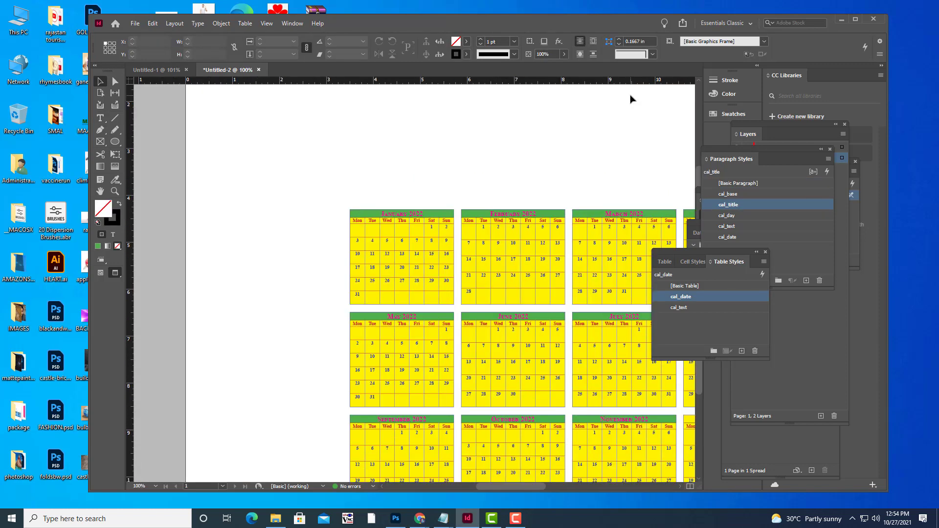
key("h")
left_click_drag(560, 210, 406, 127)
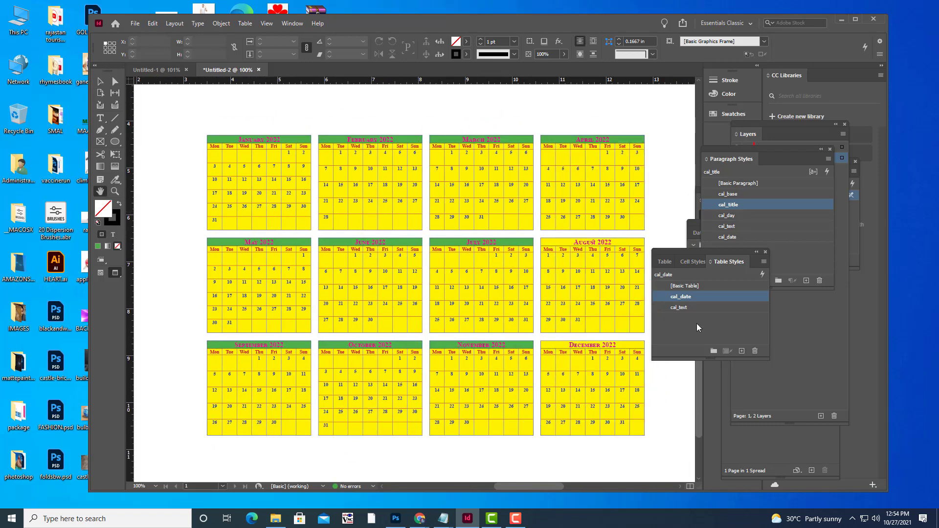
left_click(102, 120)
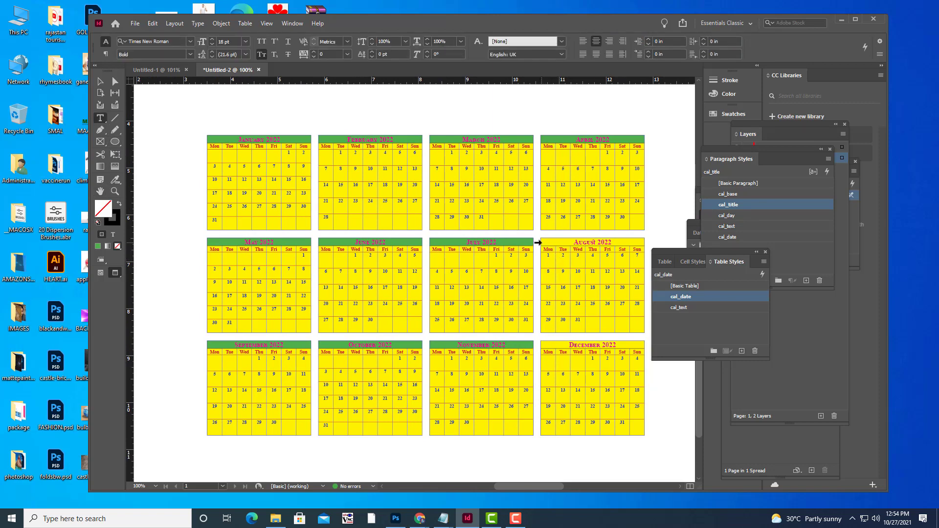
left_click(538, 242)
left_click(443, 42)
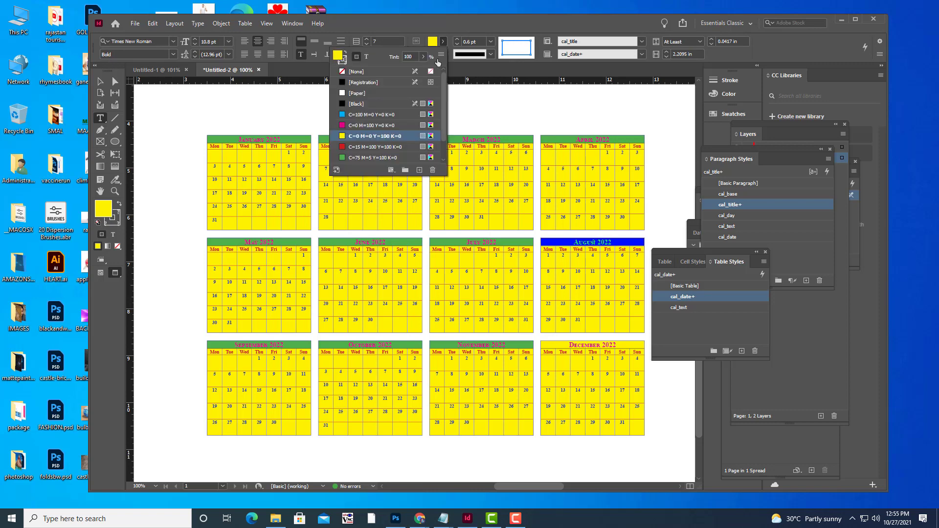
left_click(357, 158)
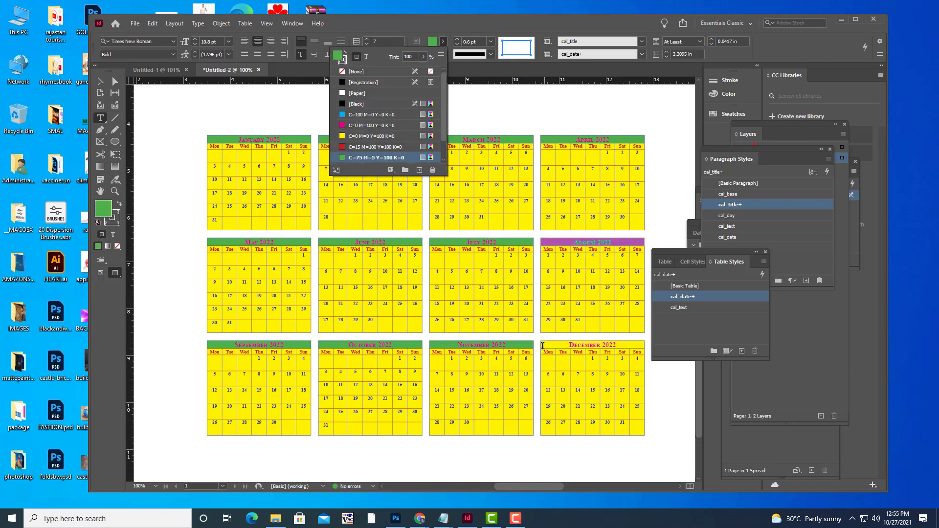
Fill the December 2022 title row with the green swatch C=75 M=5 Y=100 K=0 and leave text editing
left_click(538, 346)
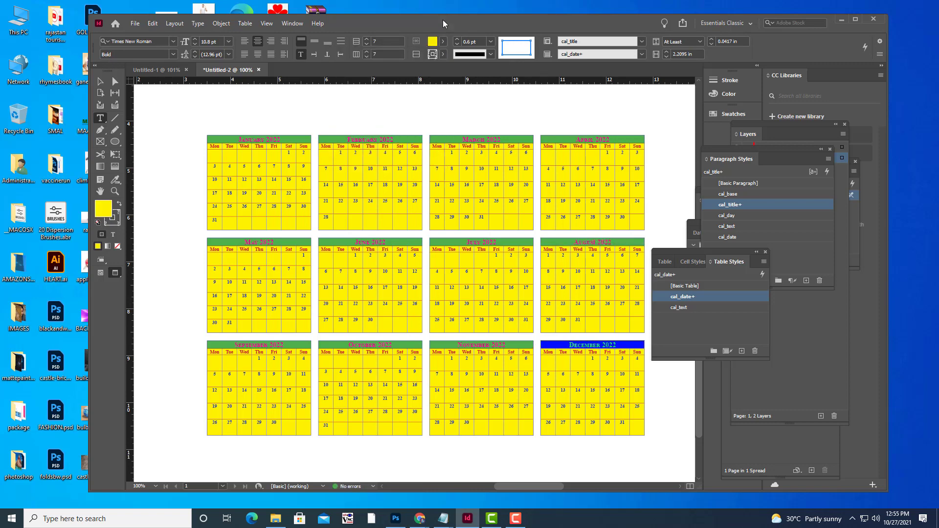
left_click(443, 41)
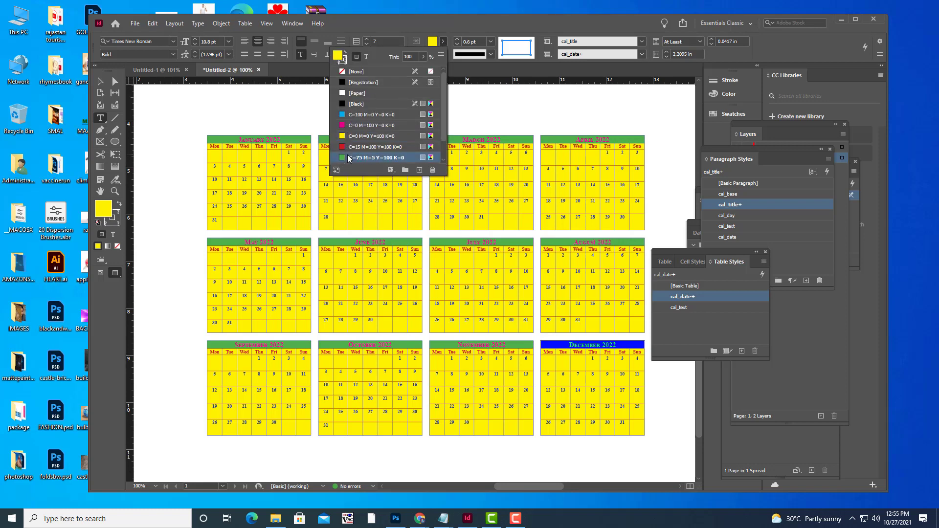
left_click(358, 158)
left_click(100, 86)
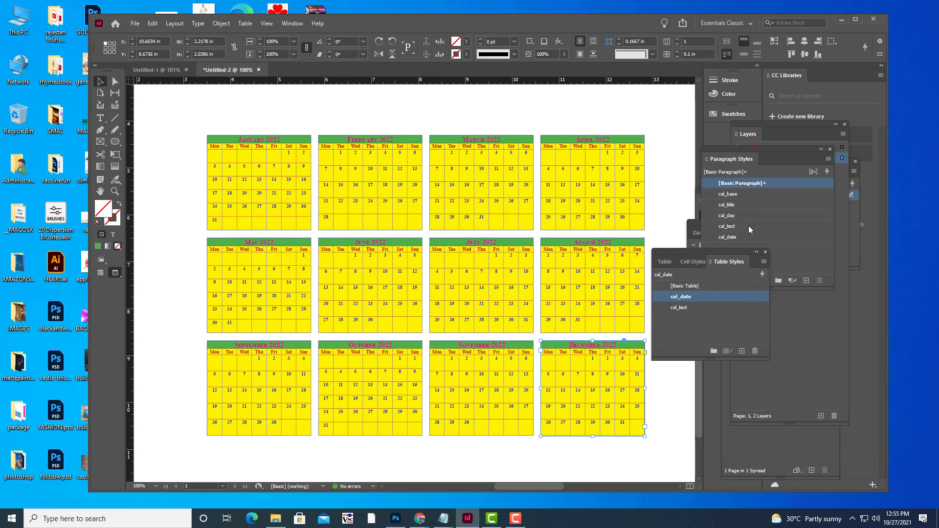
Set the character color of the cal_title paragraph style to [Paper] and deselect the December frame
left_click(750, 152)
left_click_drag(751, 152, 756, 152)
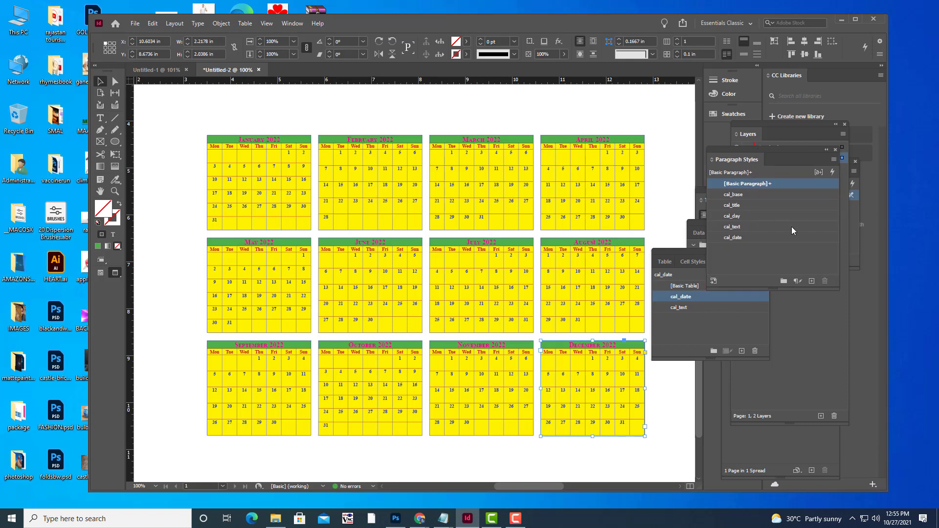
left_click(754, 206)
double_click(753, 205)
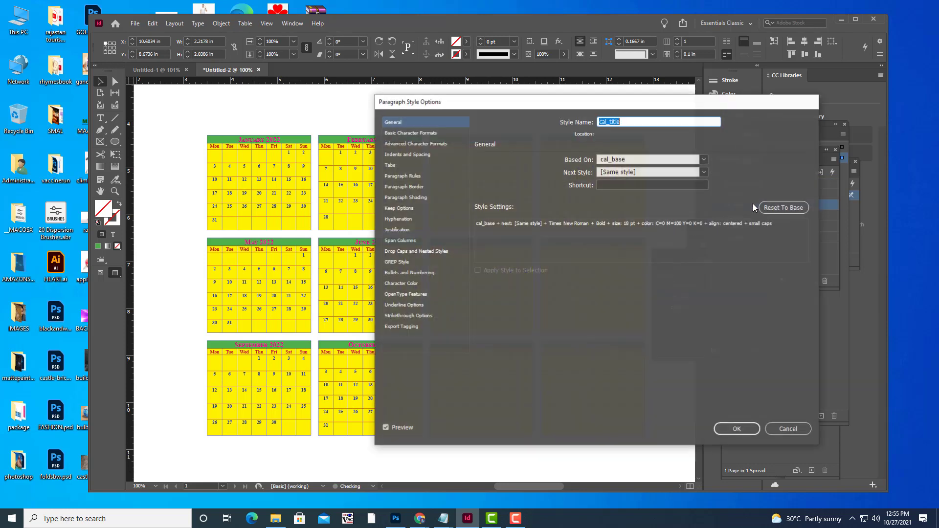
left_click_drag(527, 98, 794, 120)
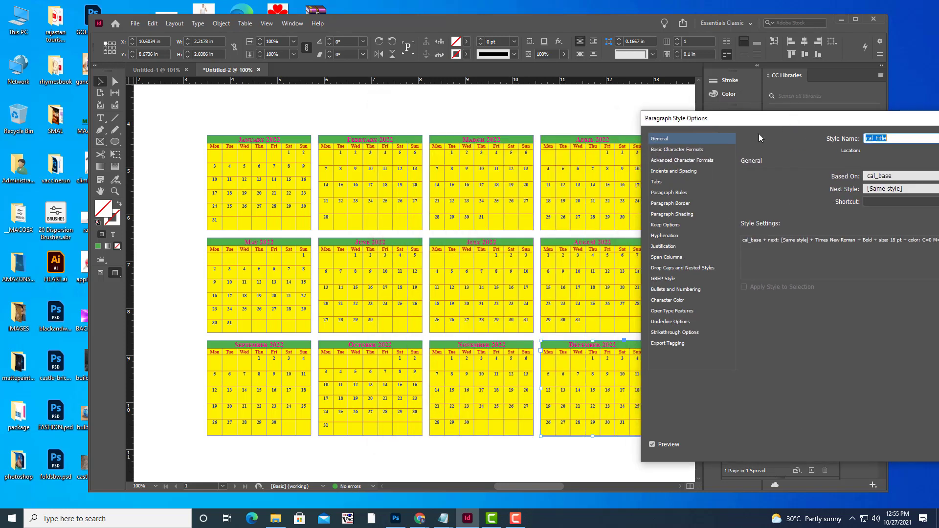
left_click(680, 300)
left_click_drag(922, 223, 921, 180)
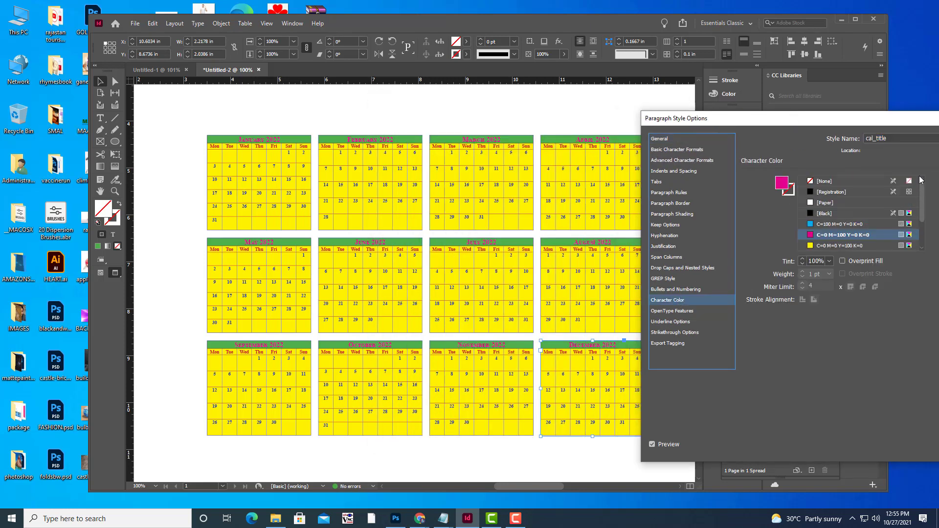
left_click(812, 204)
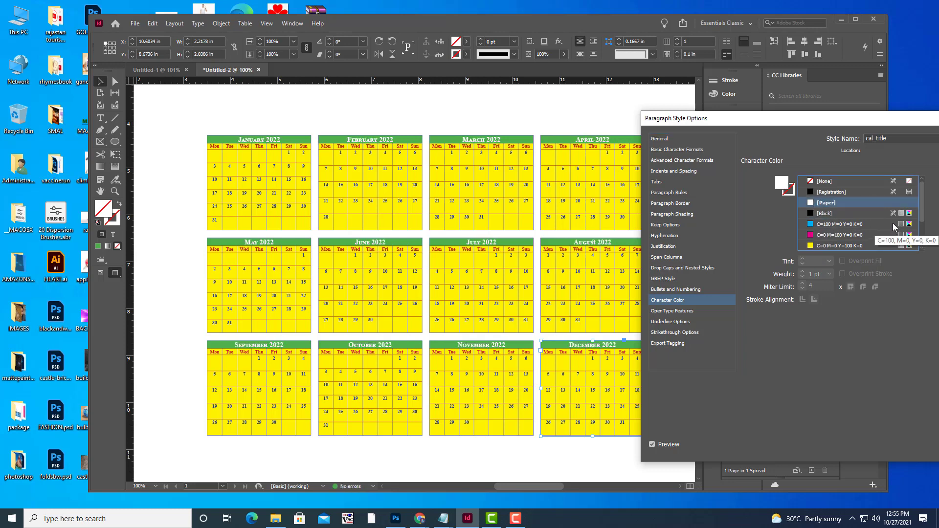
left_click_drag(763, 118, 594, 112)
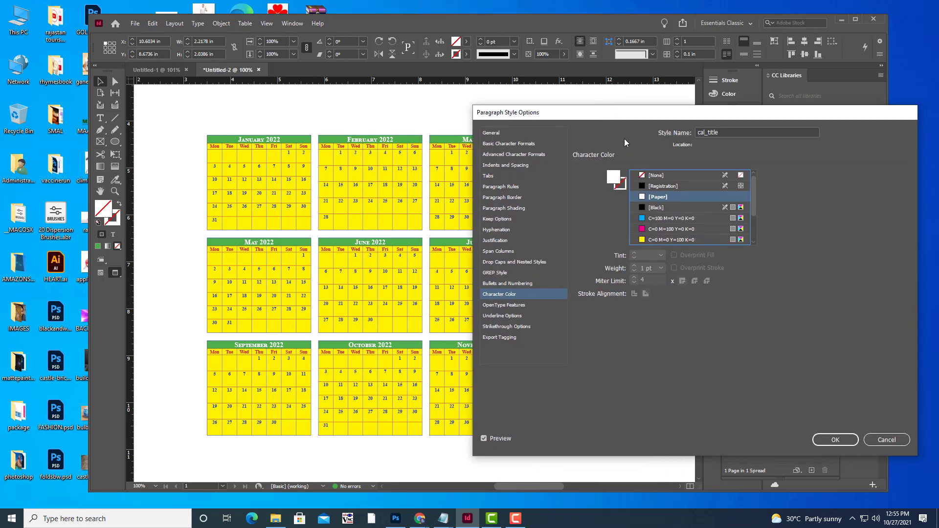
left_click(832, 439)
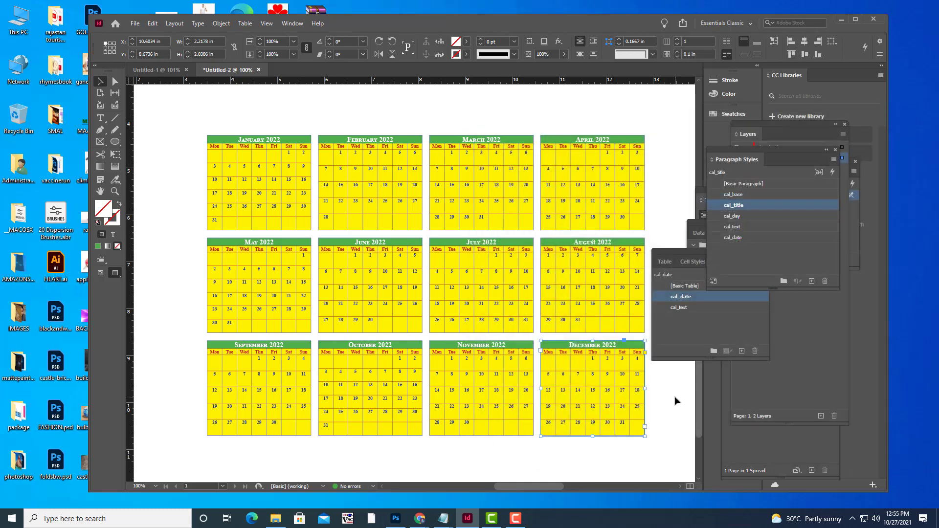
left_click(675, 401)
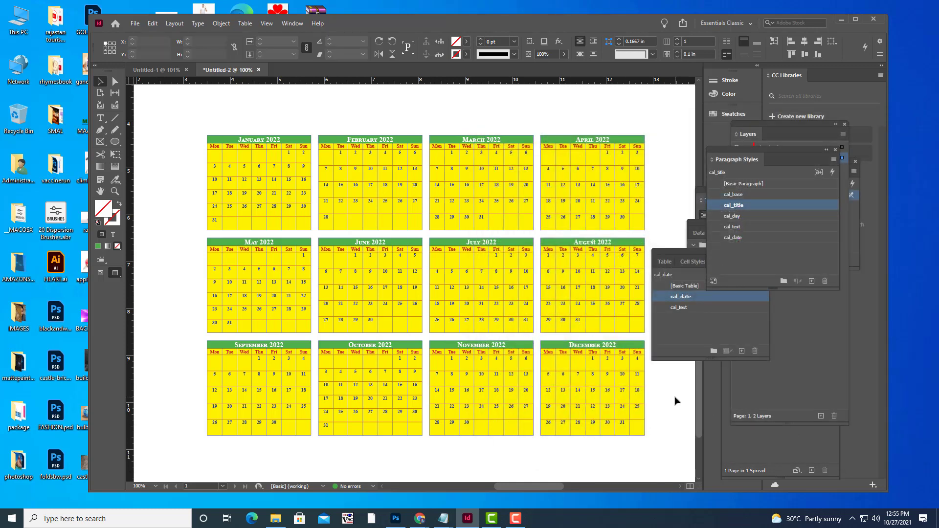
Move the floating table styles palette clear of the calendar and review the styling of all twelve months
left_click_drag(664, 249, 737, 247)
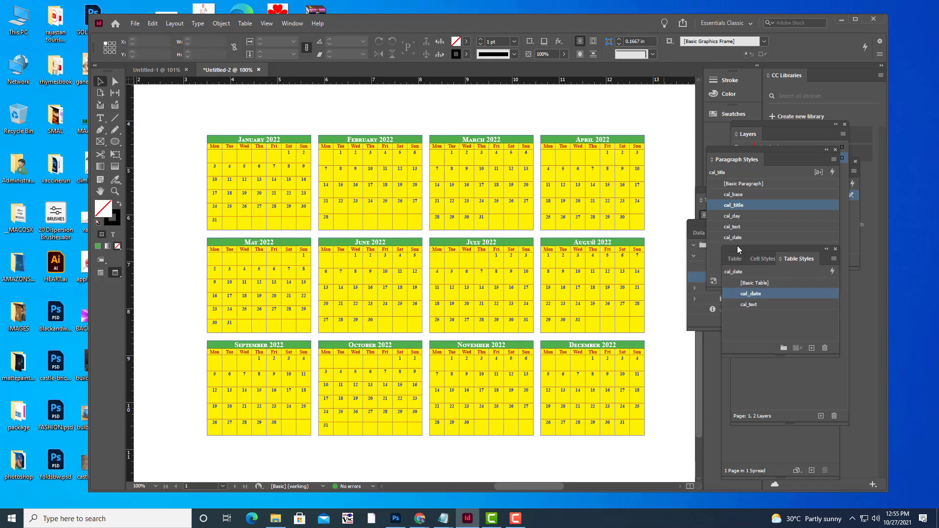
scroll(508, 232, "up", 3)
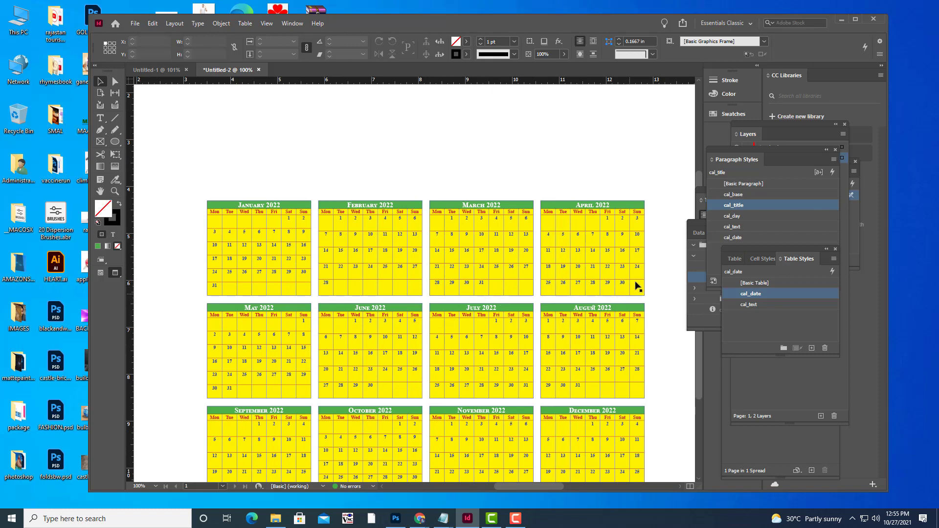
scroll(659, 191, "down", 4)
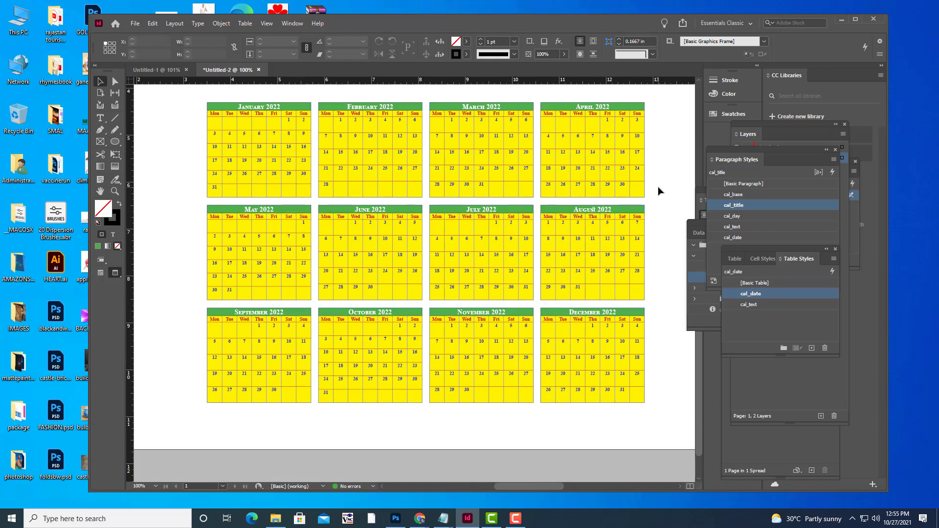
scroll(659, 191, "up", 5)
scroll(659, 191, "down", 5)
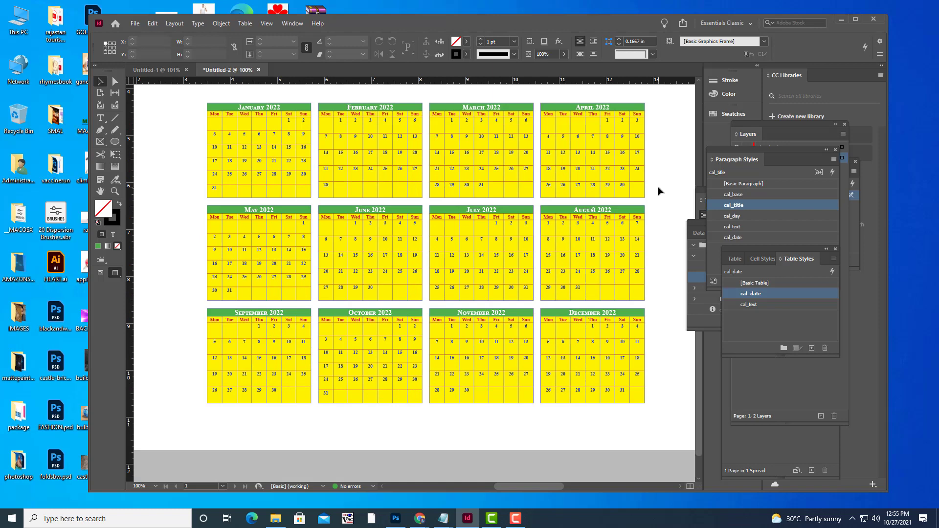
scroll(658, 191, "down", 2)
scroll(658, 191, "up", 2)
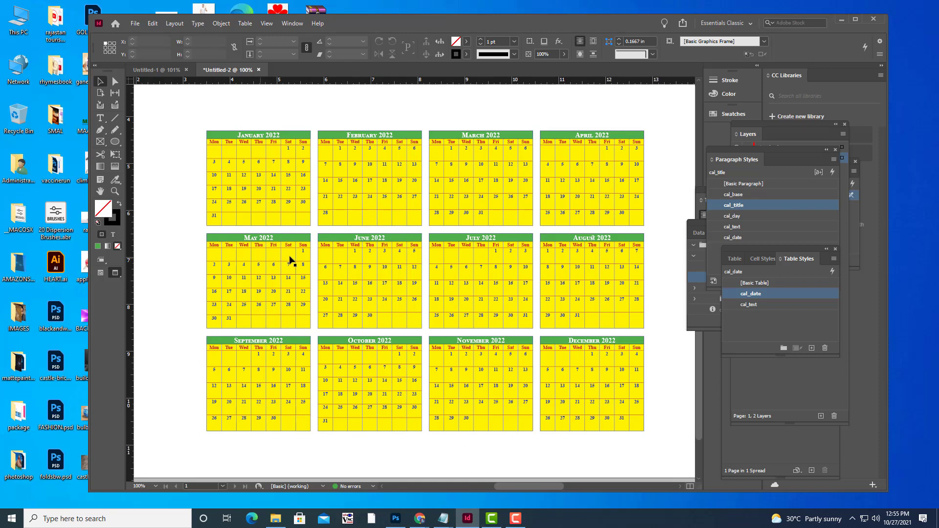
scroll(292, 259, "up", 1)
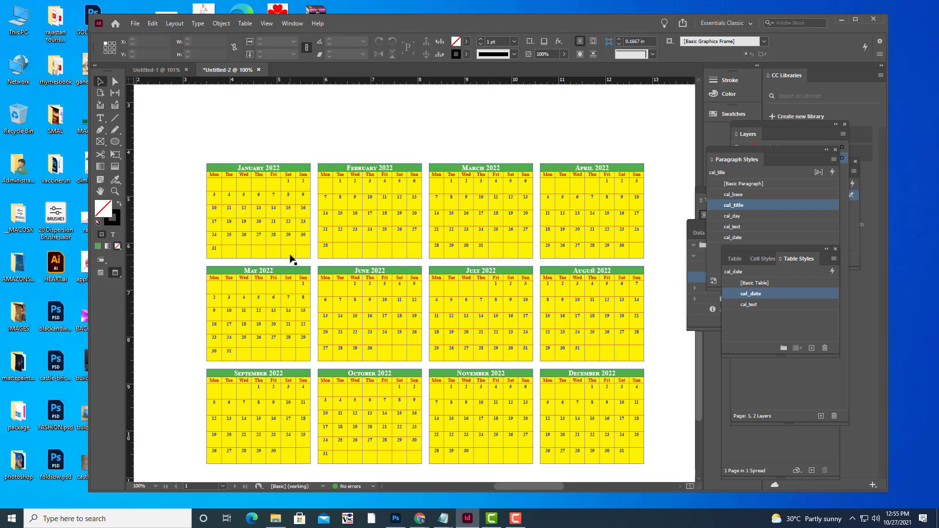
Fill the Sunday column of January 2022 with the cyan swatch C=100 M=0 Y=0 K=0 and leave text editing
key("ctrl+equal")
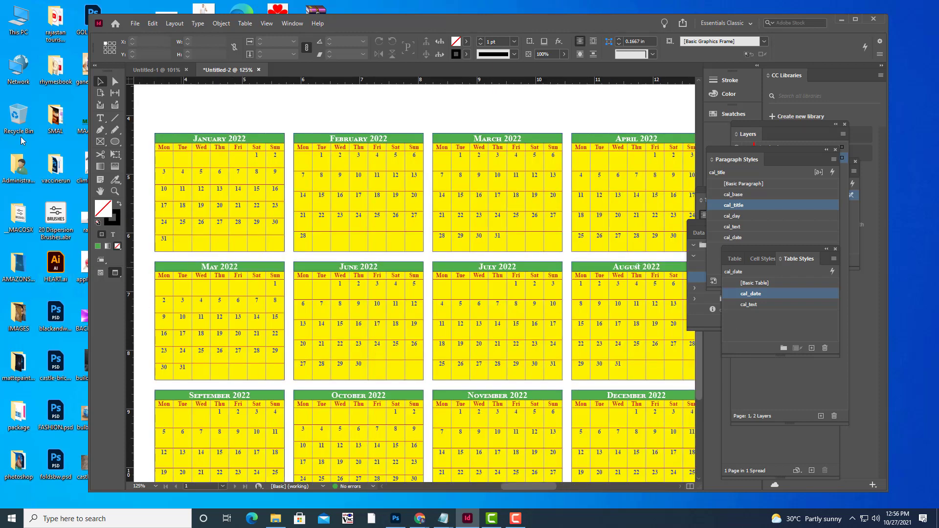
left_click(98, 120)
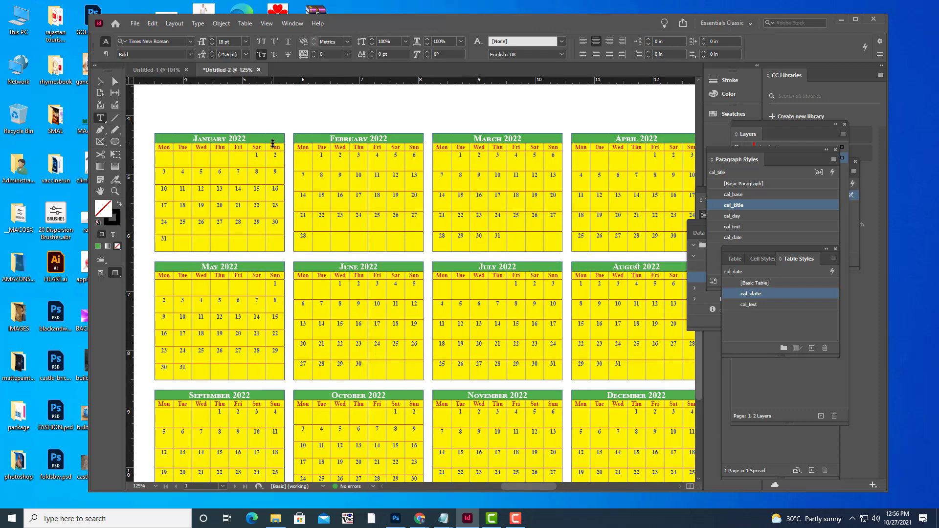
left_click_drag(270, 146, 280, 242)
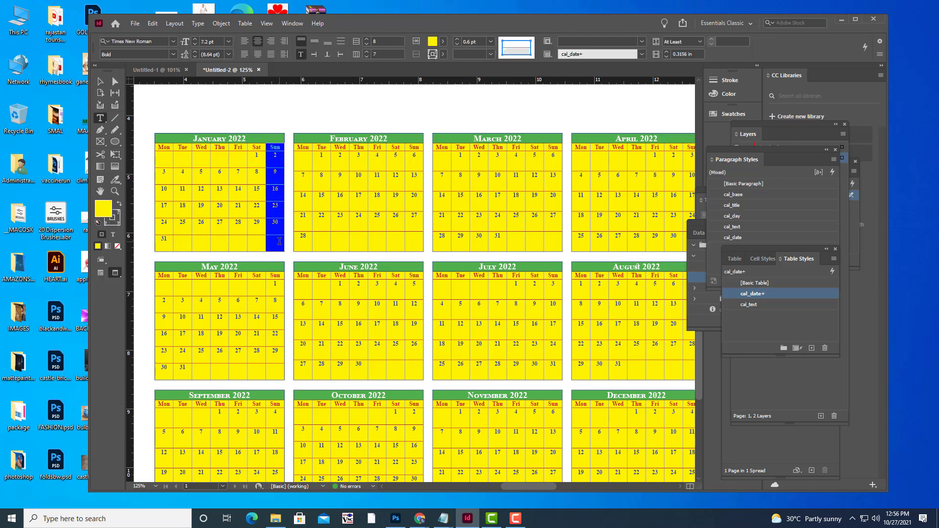
left_click(443, 41)
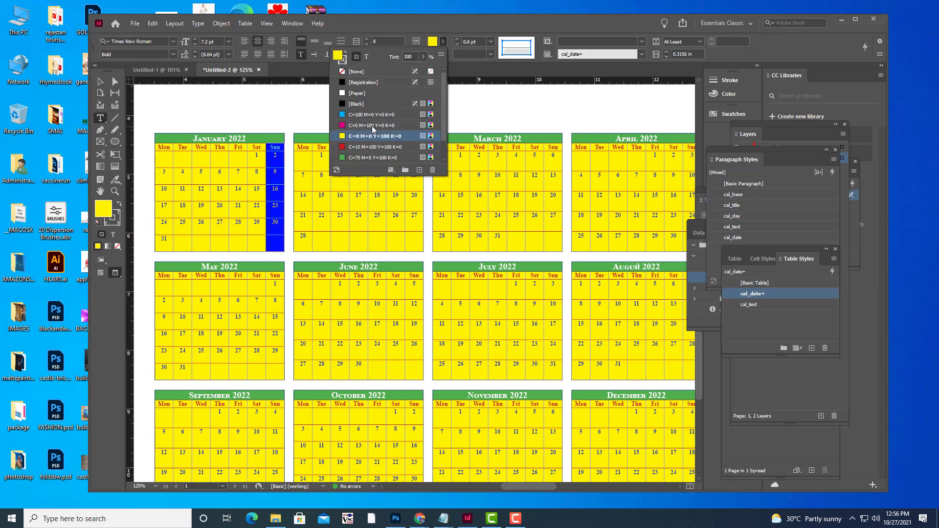
scroll(394, 139, "down", 1)
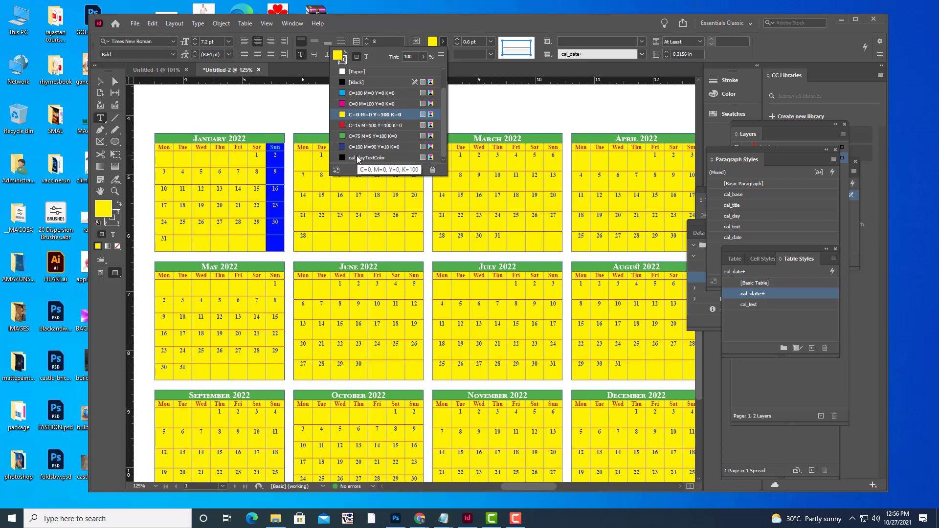
left_click(359, 147)
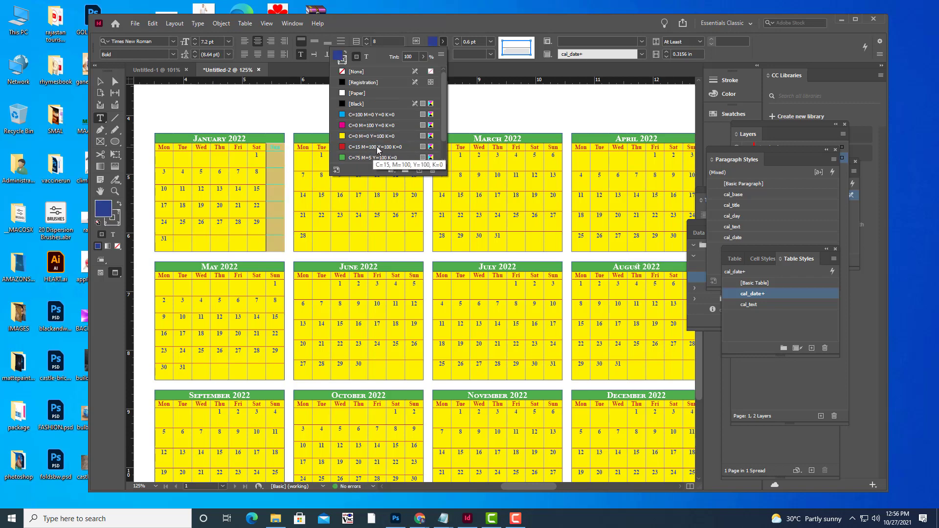
scroll(357, 114, "down", 2)
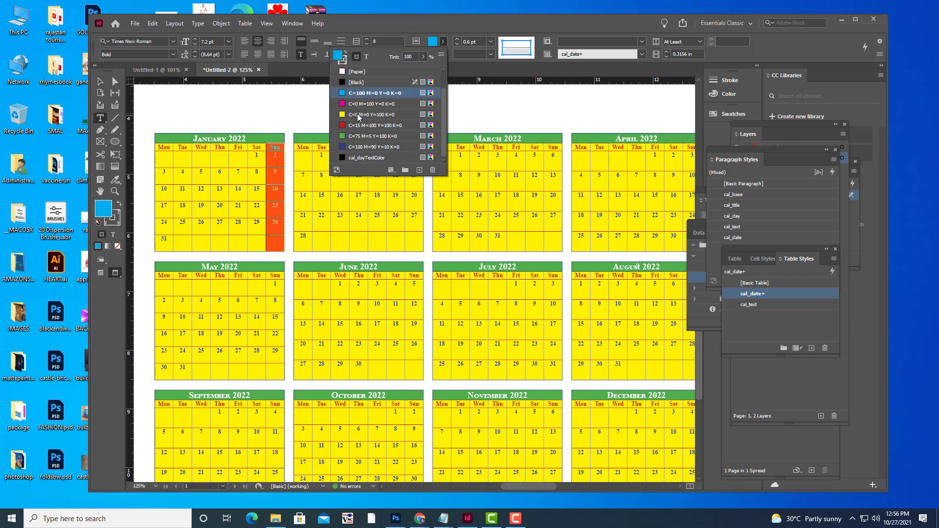
left_click(102, 84)
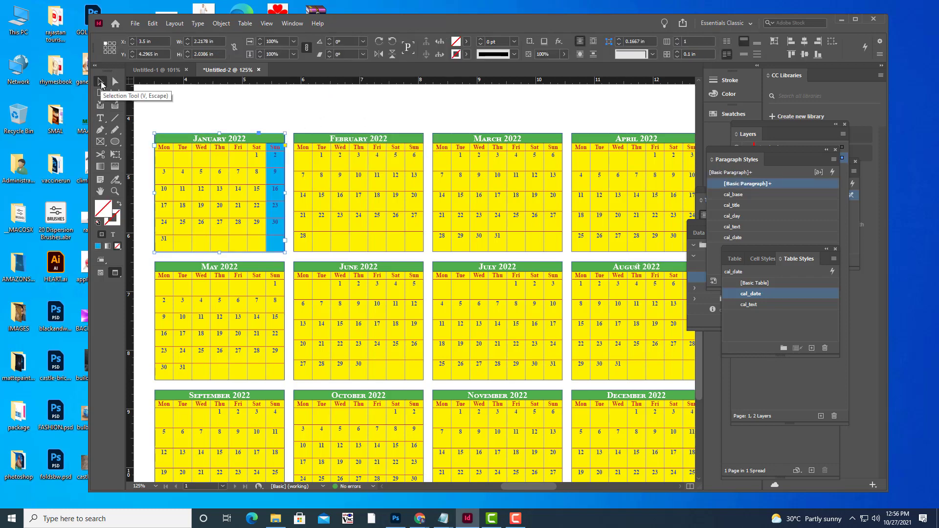
Fill the Sunday column of March 2022 with the cyan swatch C=100 M=0 Y=0 K=0 and deselect the column
left_click(101, 117)
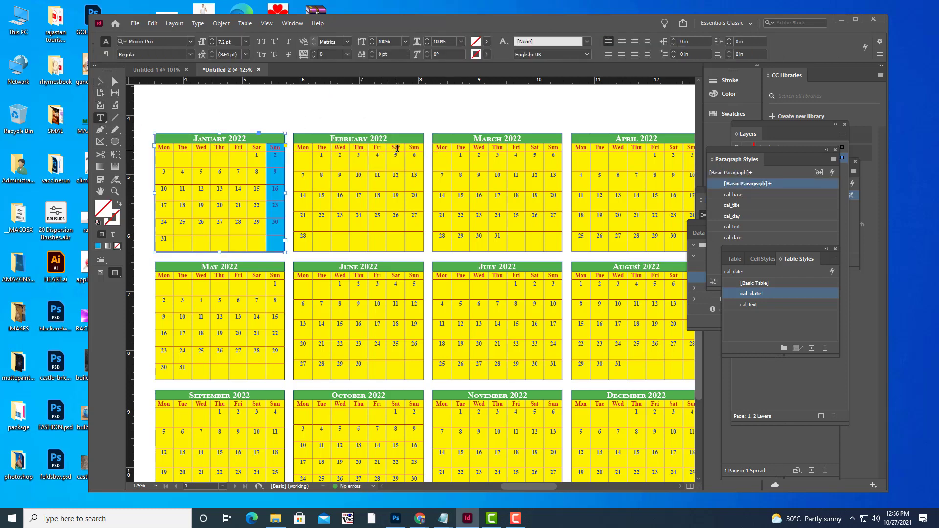
left_click_drag(408, 147, 418, 241)
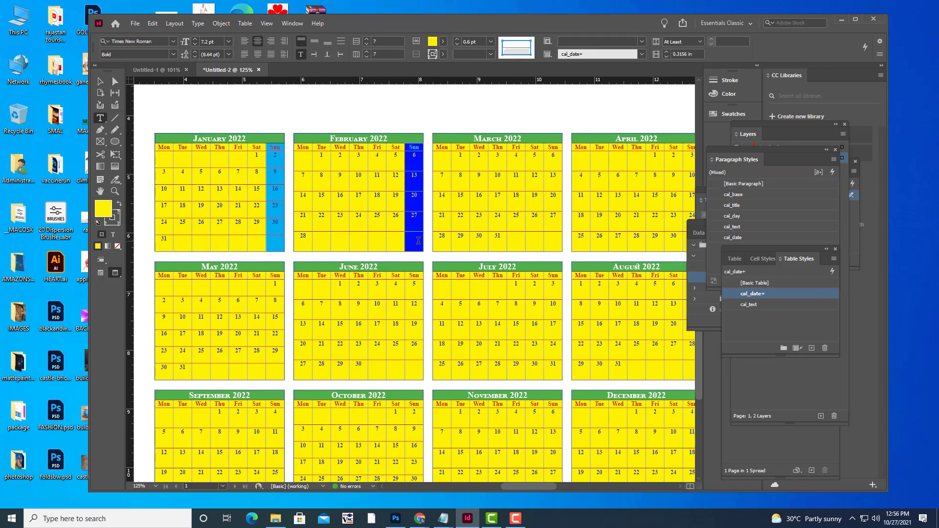
left_click_drag(548, 146, 557, 251)
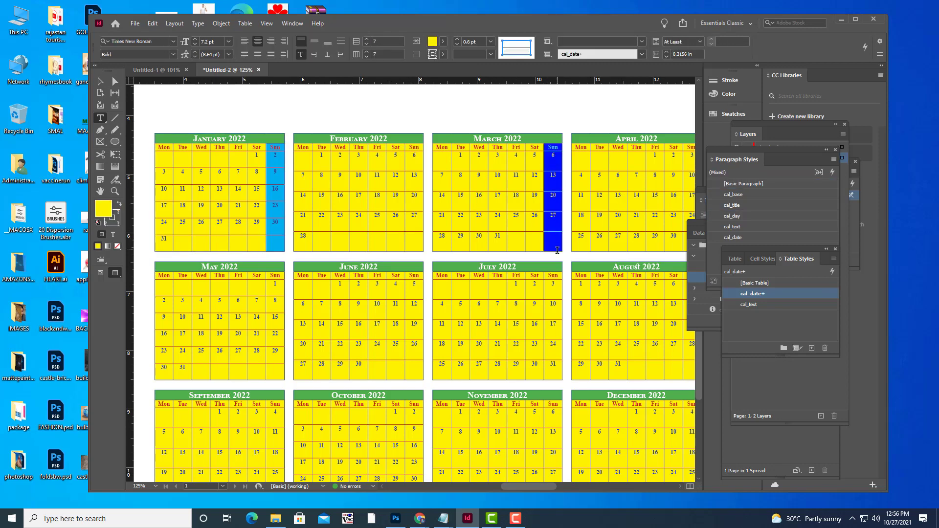
left_click(444, 41)
left_click(372, 114)
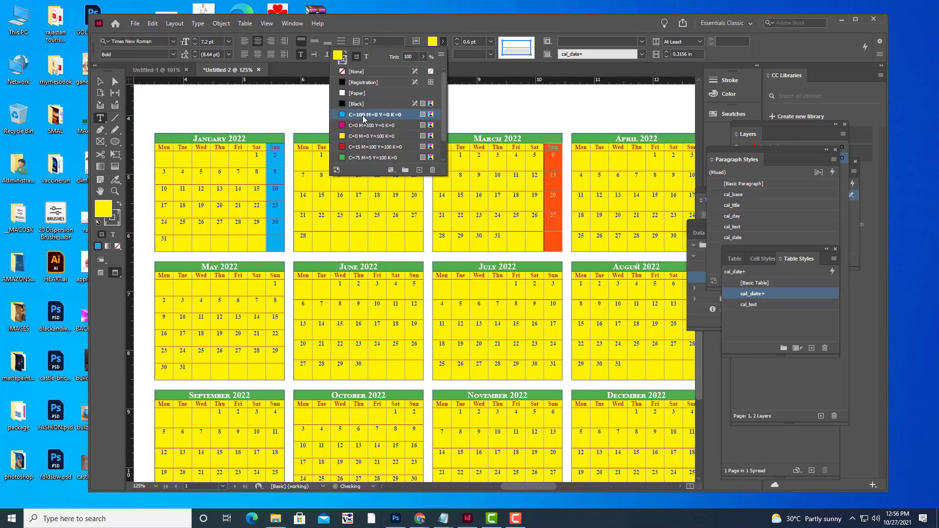
left_click(497, 162)
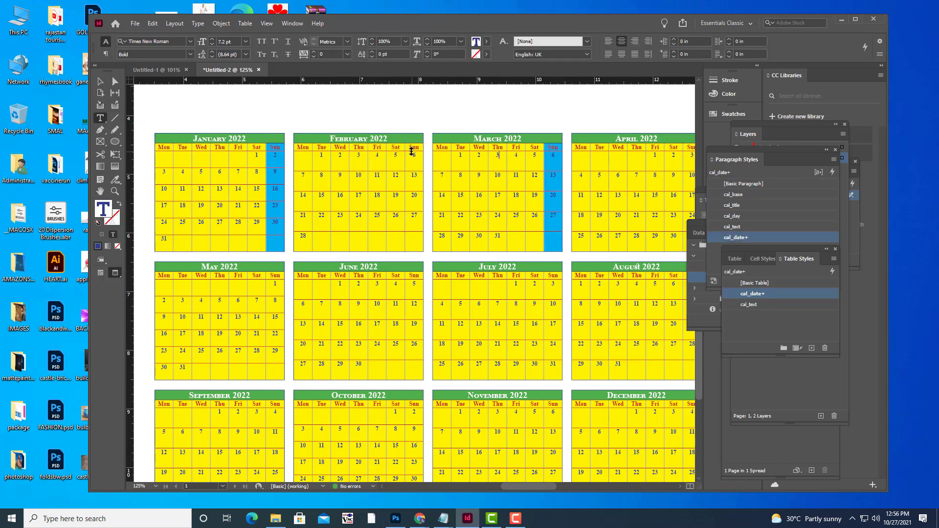
Fill the Sunday column of February 2022 with the cyan swatch C=100 M=0 Y=0 K=0
left_click_drag(410, 146, 417, 239)
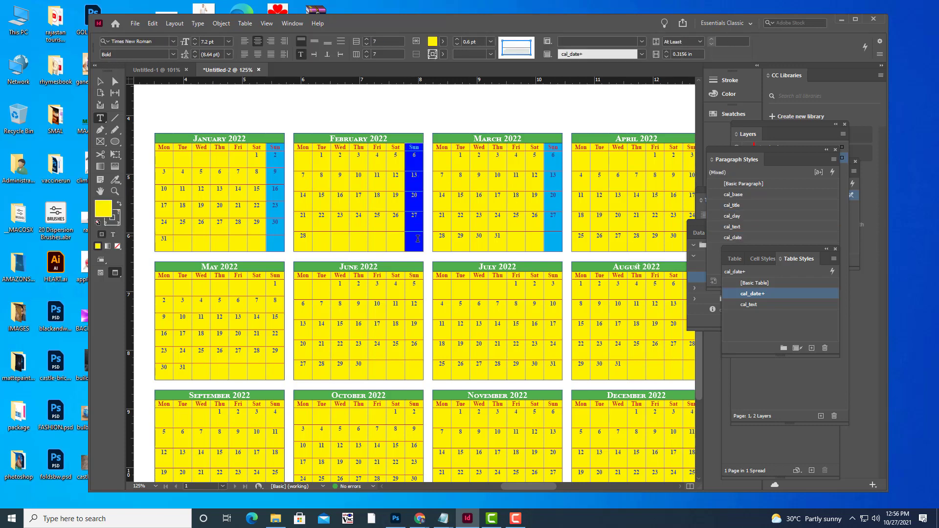
left_click(445, 42)
left_click(375, 114)
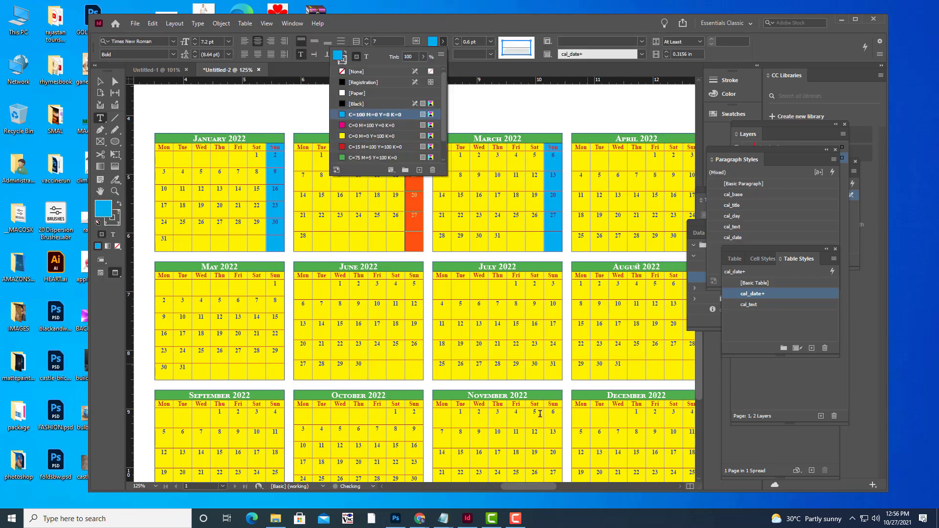
Fill the Sunday column of April 2022 with the cyan swatch C=100 M=0 Y=0 K=0
left_click_drag(537, 489, 548, 488)
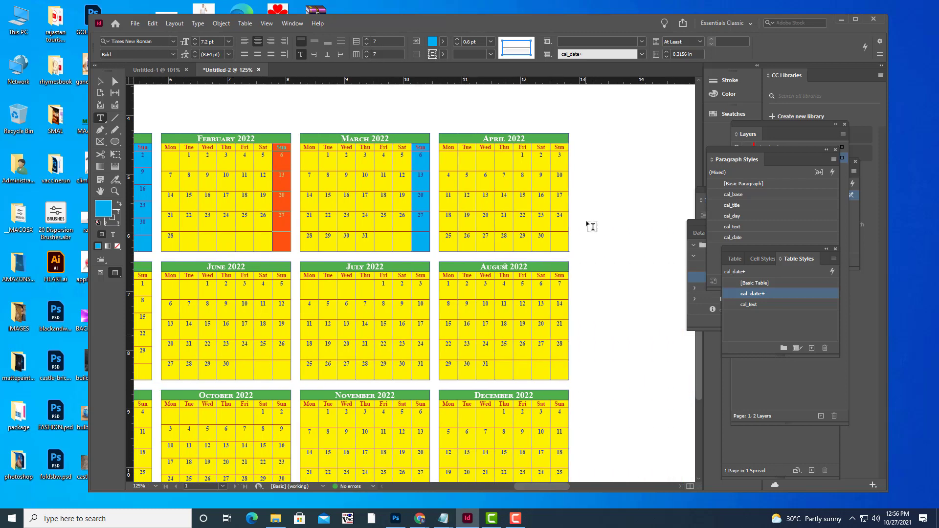
left_click_drag(554, 147, 559, 245)
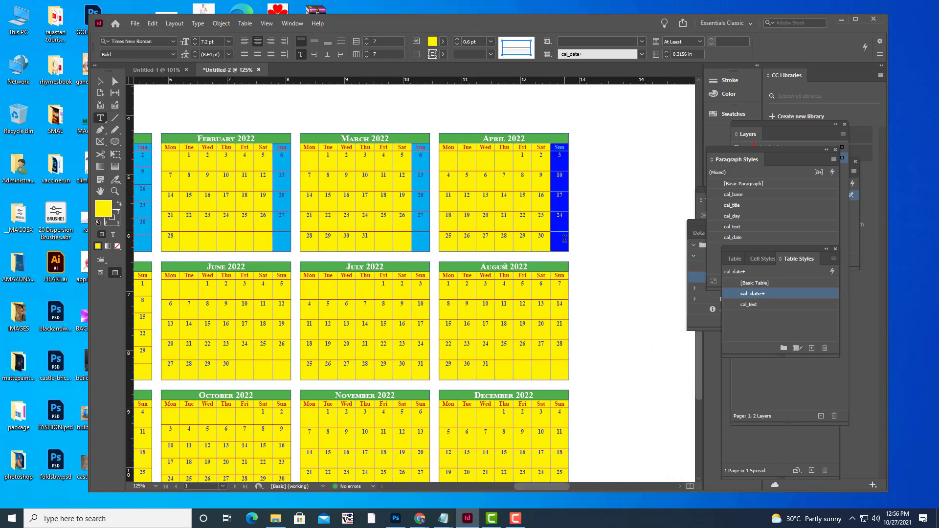
left_click(444, 42)
left_click(358, 114)
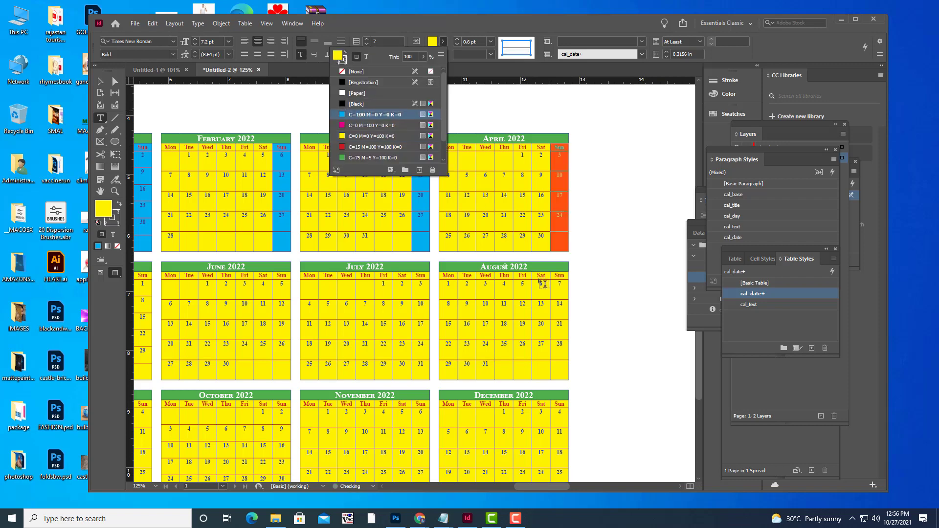
Select the Sunday column of August 2022 from its weekday heading down to the last row
left_click_drag(557, 275, 559, 365)
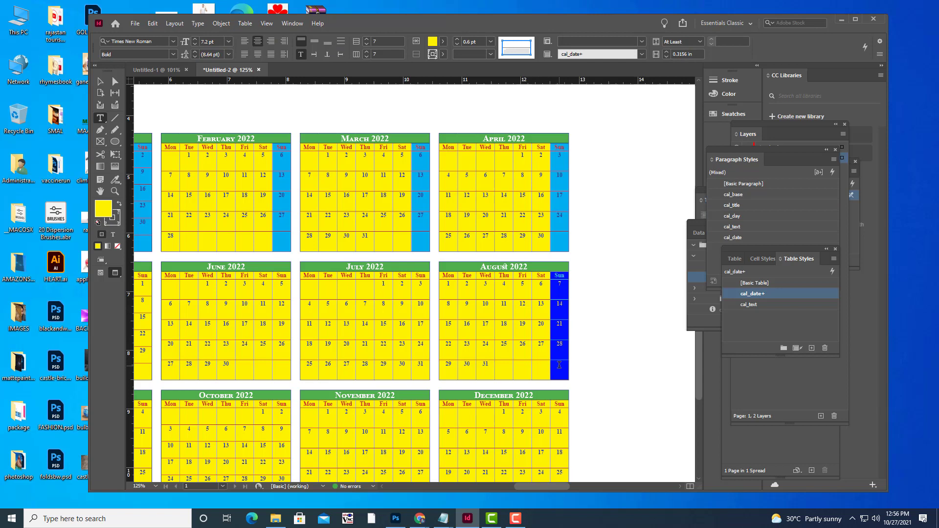
Fill the Sunday columns of August and July 2022, weekday headers included, with the C=100 M=0 Y=0 K=0 swatch
left_click(444, 41)
left_click(366, 116)
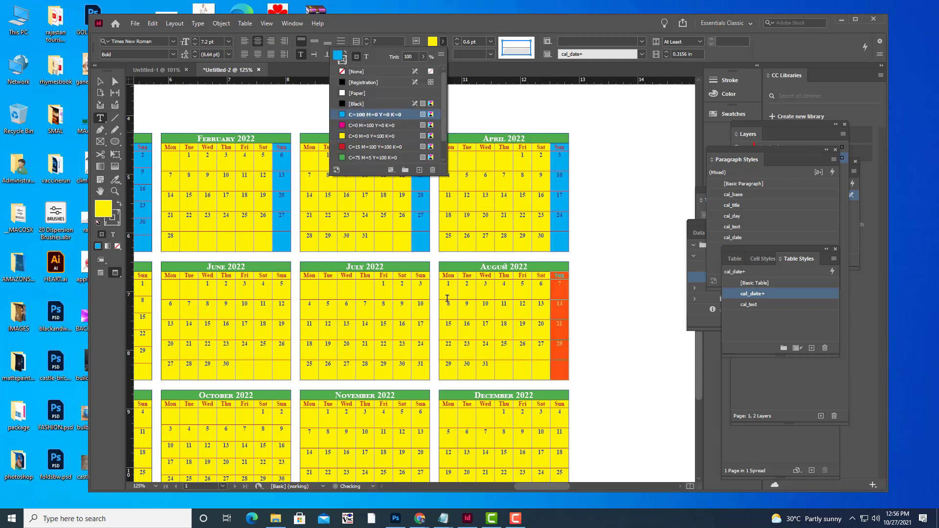
left_click_drag(415, 276, 423, 364)
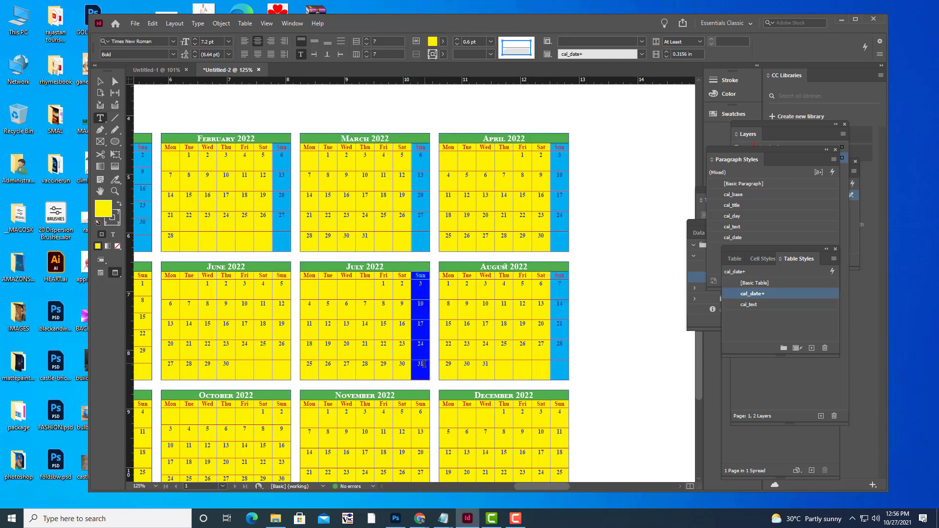
left_click(443, 41)
left_click(356, 117)
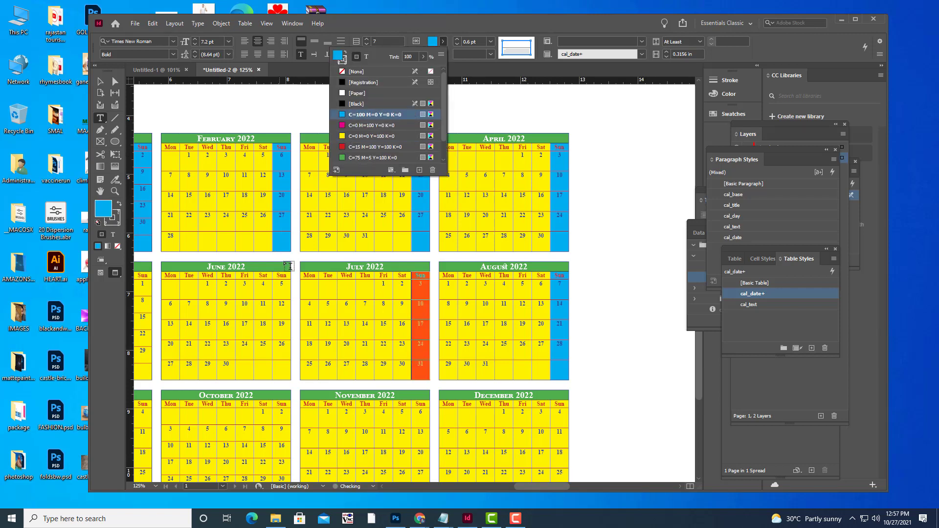
Fill the June 2022 Sunday column, including its weekday header, with C=100 M=0 Y=0 K=0
left_click_drag(276, 275, 292, 374)
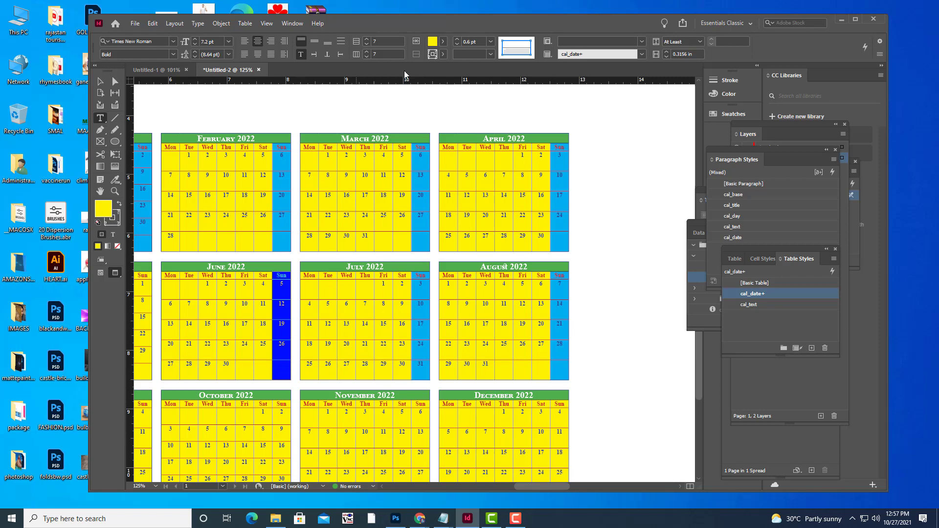
left_click(443, 41)
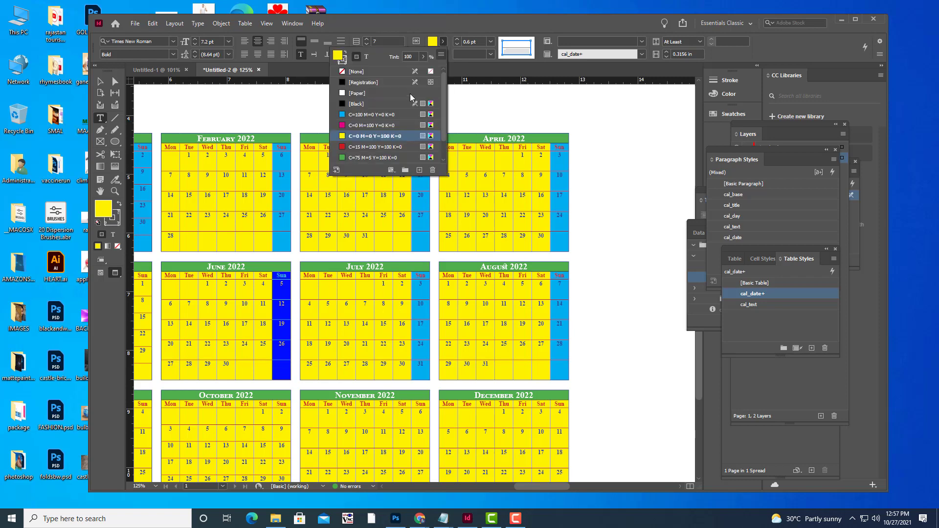
left_click(372, 114)
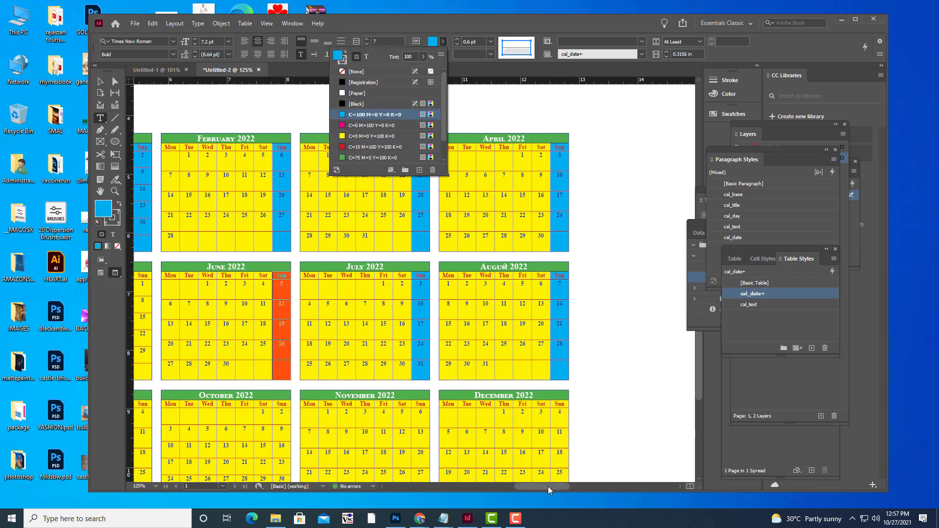
Fill the Sunday date cells below the weekday header in May 2022 with C=100 M=0 Y=0 K=0
left_click_drag(548, 487, 513, 484)
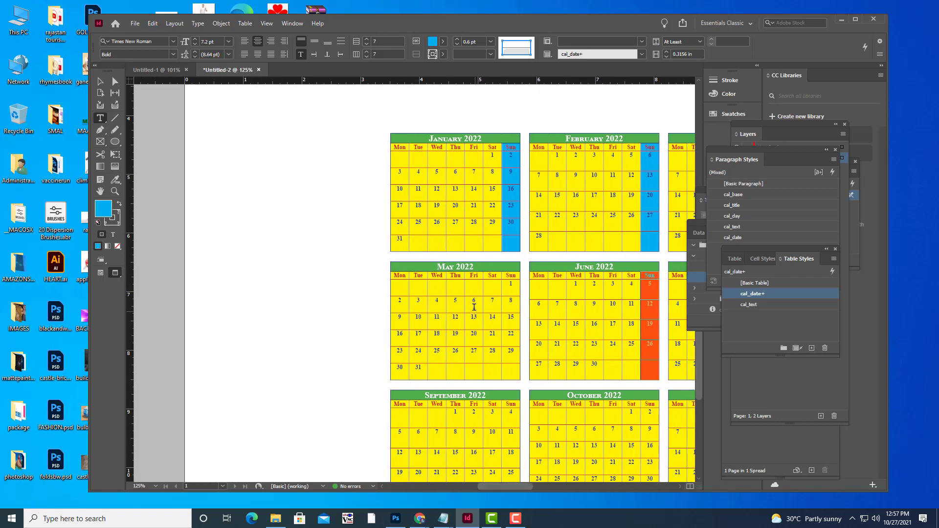
left_click_drag(506, 281, 519, 374)
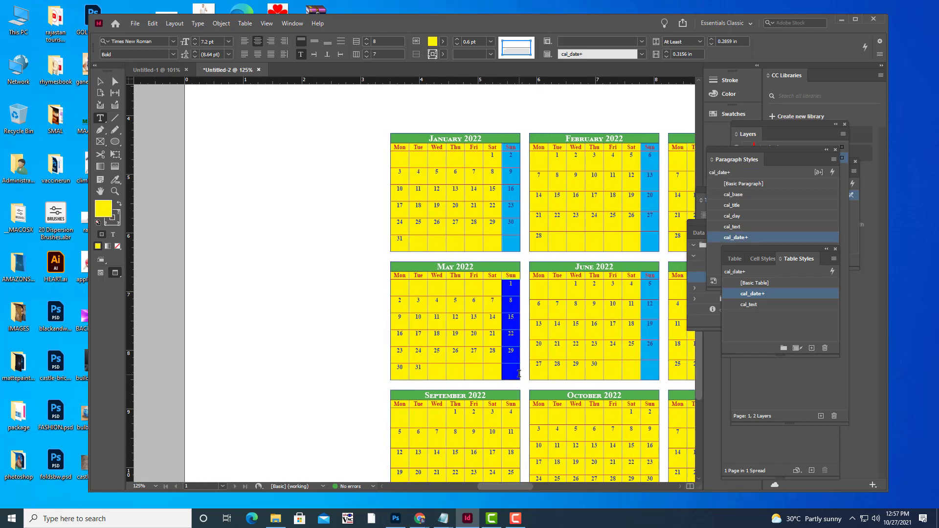
left_click(443, 42)
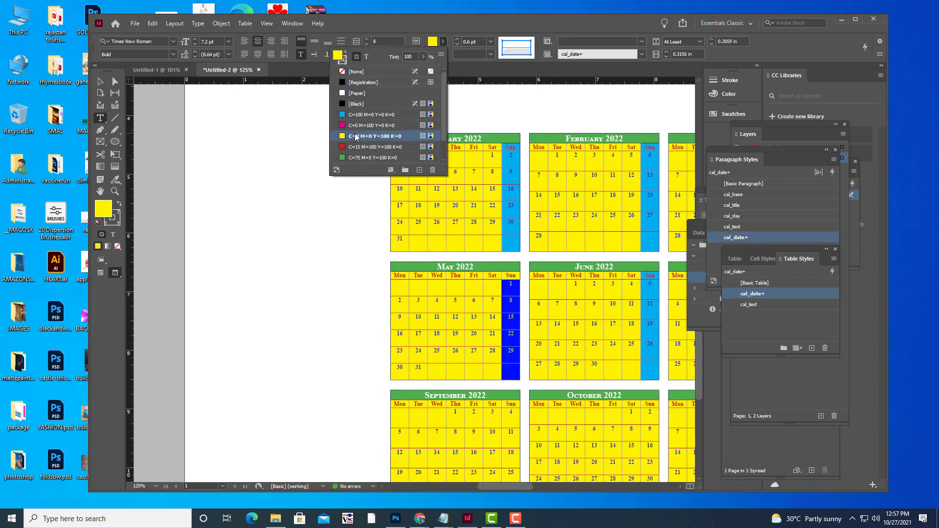
left_click(365, 116)
Fill the Sunday date cells below the weekday header in September 2022 with C=100 M=0 Y=0 K=0
scroll(526, 356, "down", 3)
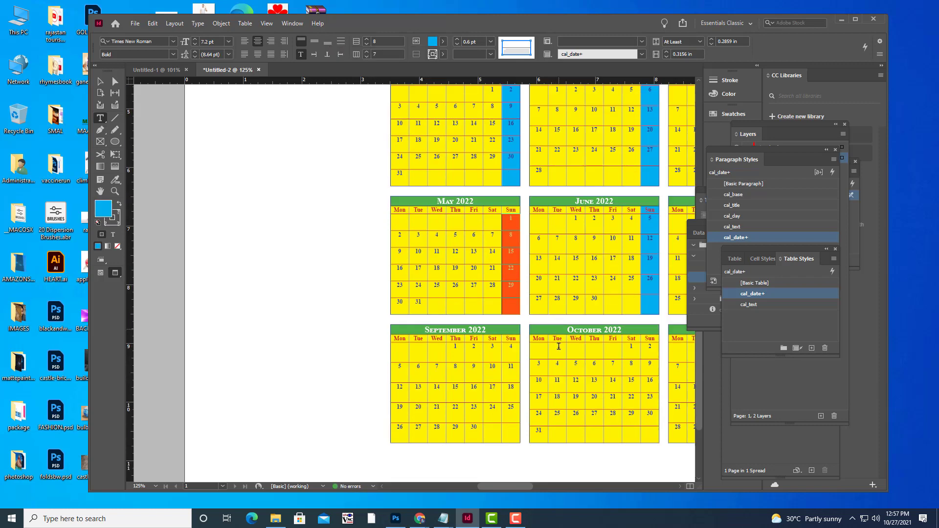
left_click_drag(509, 347, 518, 430)
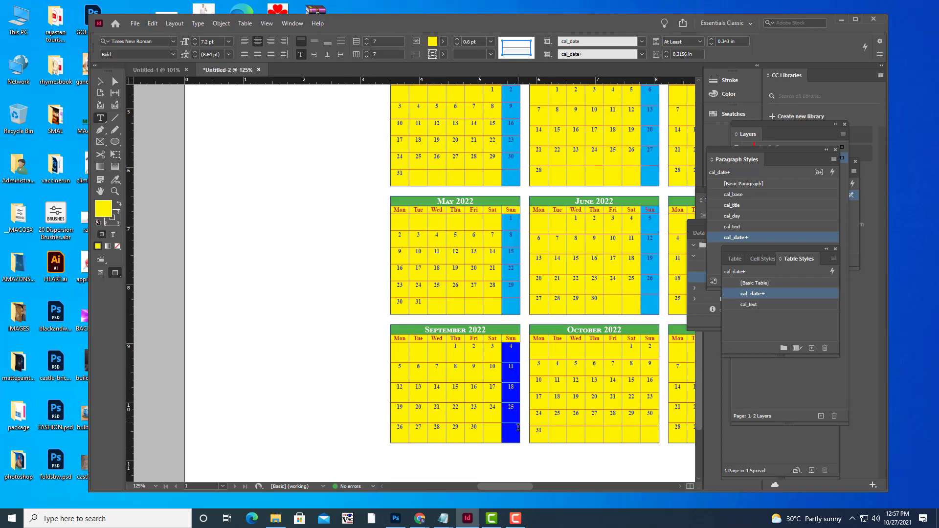
left_click(443, 41)
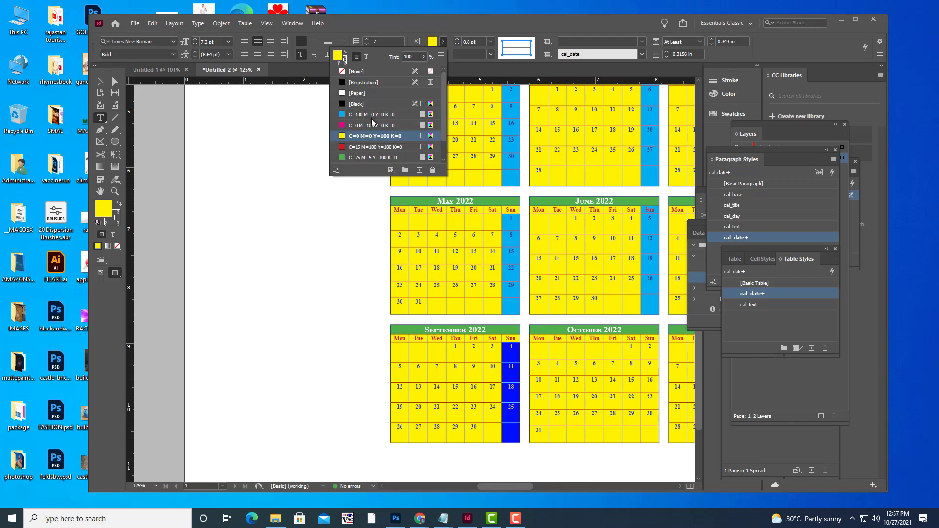
left_click(376, 115)
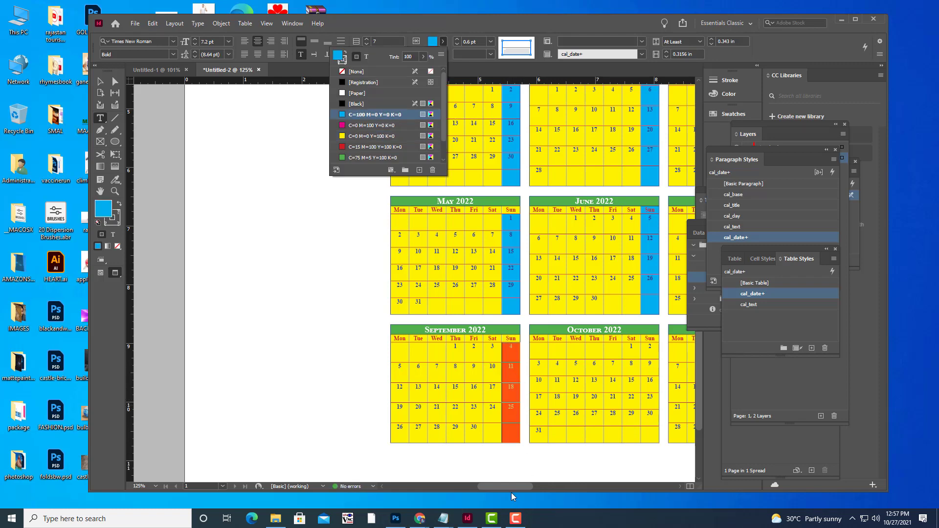
left_click_drag(511, 489, 527, 488)
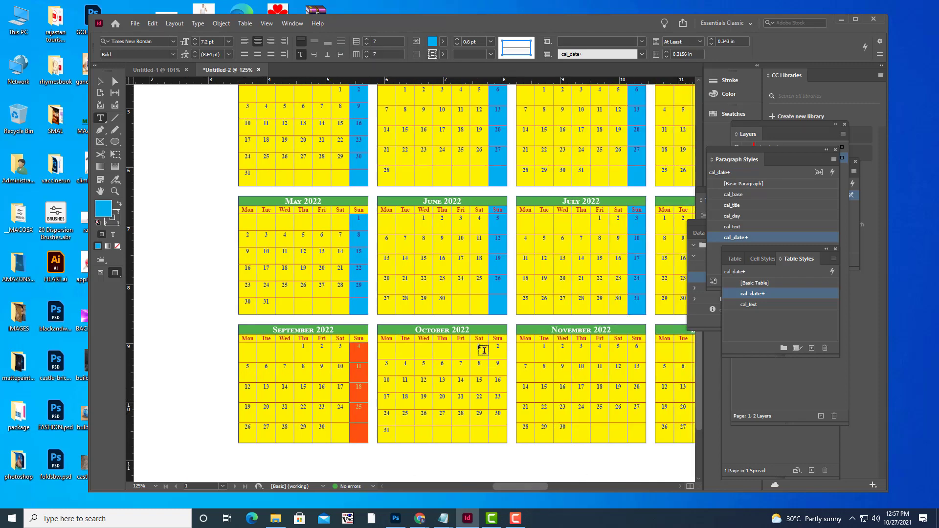
left_click_drag(352, 338, 369, 432)
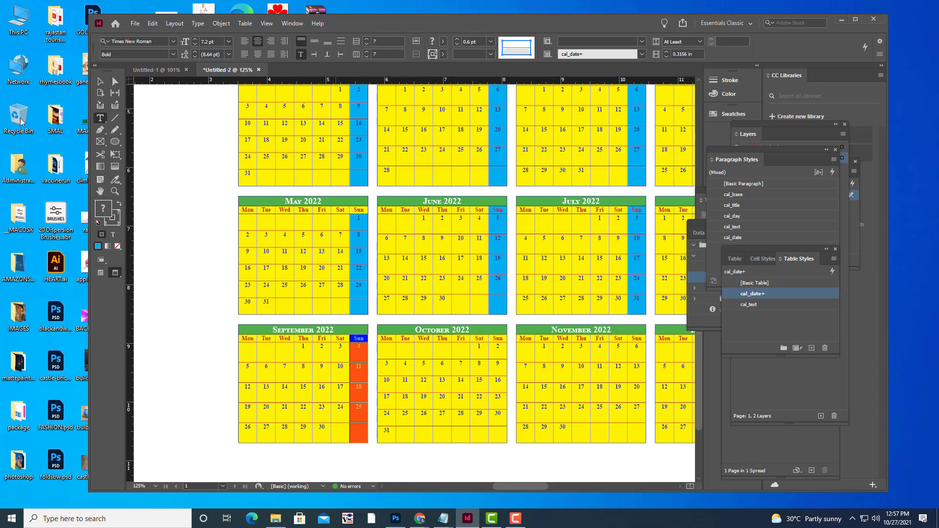
left_click(100, 81)
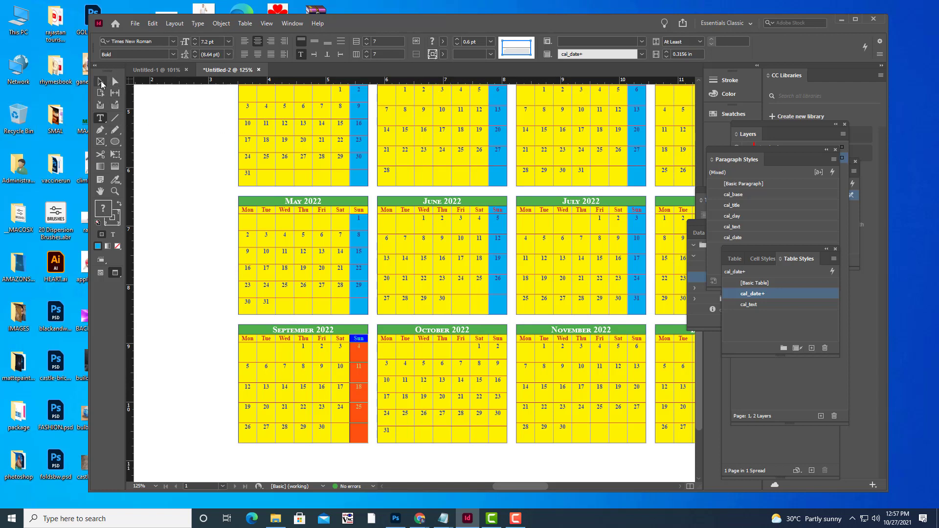
left_click(325, 350)
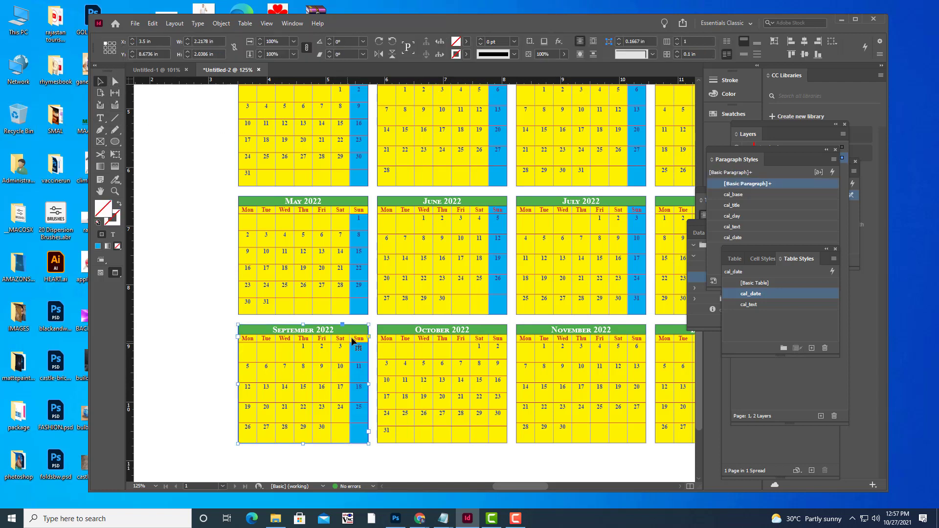
left_click(100, 118)
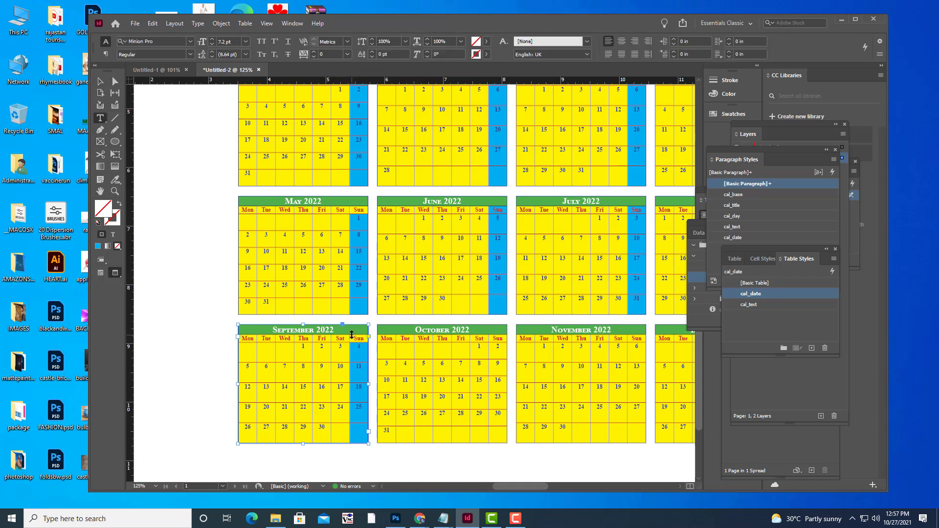
left_click_drag(355, 335, 361, 347)
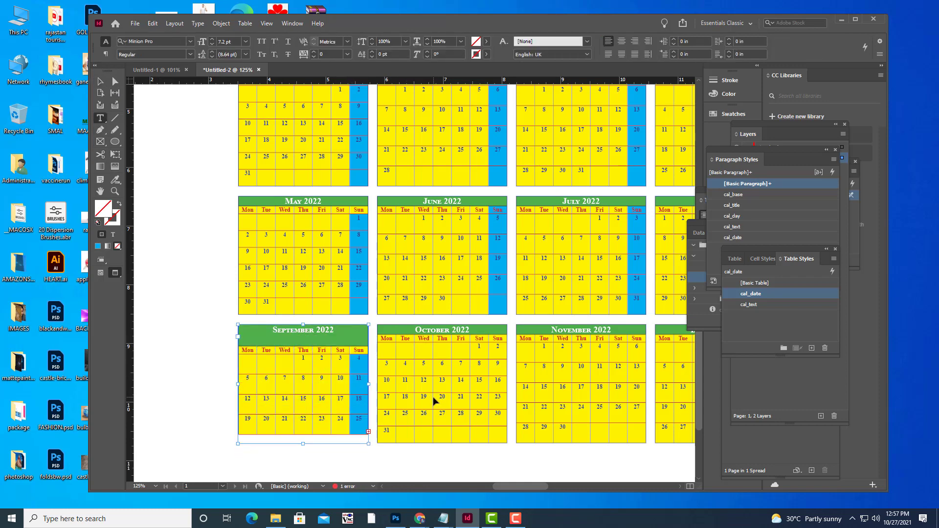
key("ctrl+z")
left_click(97, 81)
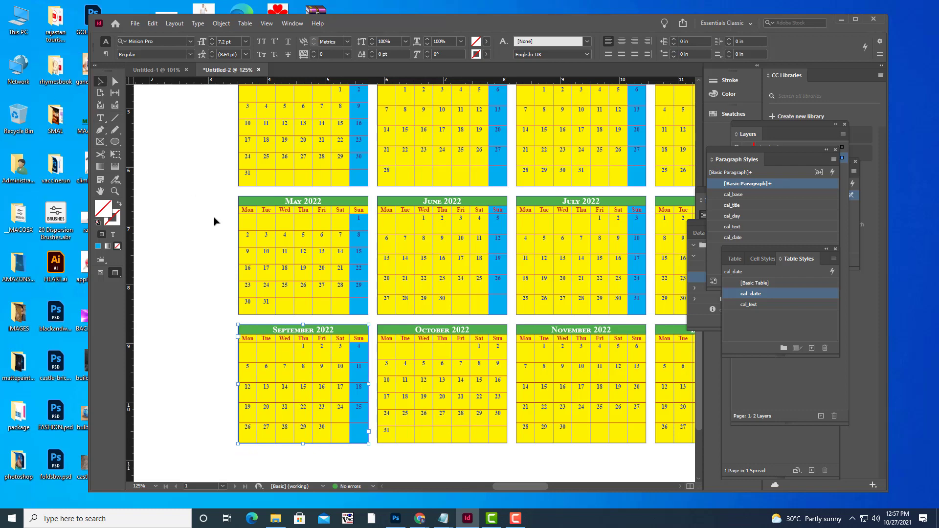
left_click(195, 222)
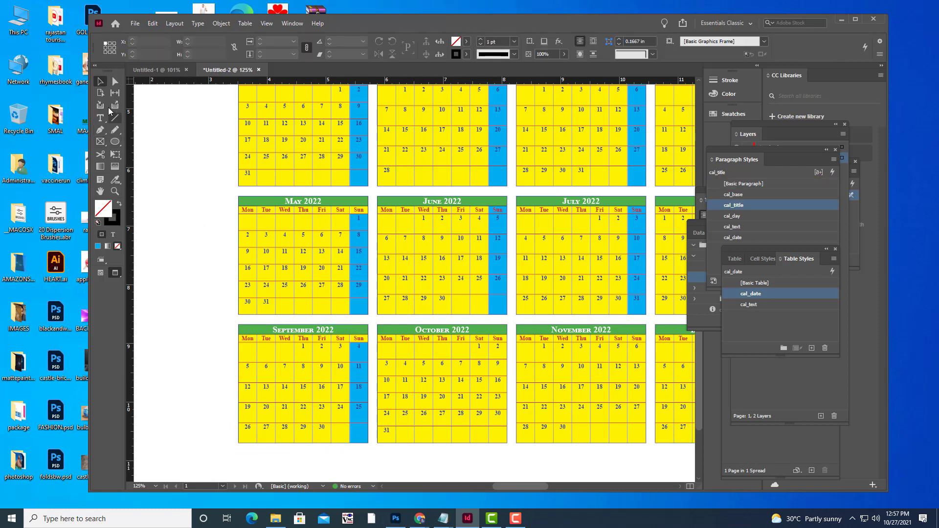
Fill only the Sun header cell of the September 2022 calendar with C=100 M=0 Y=0 K=0
left_click(100, 118)
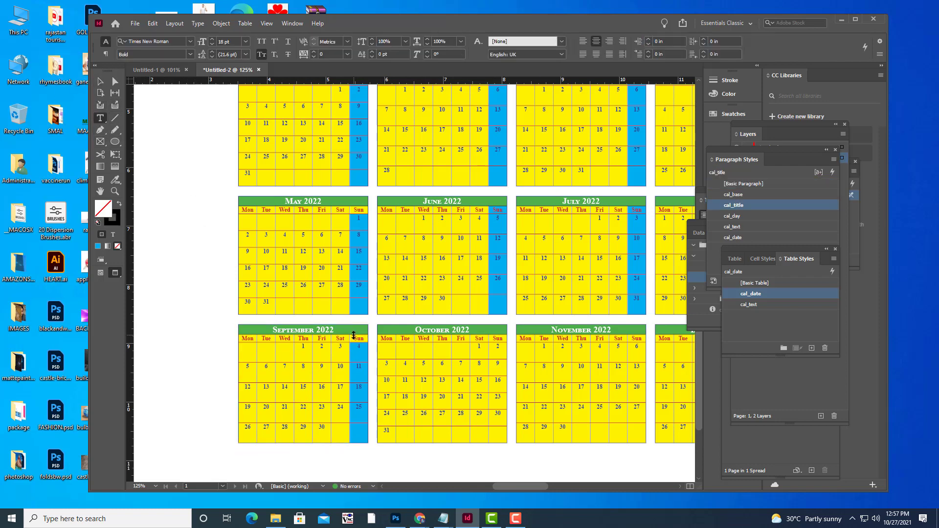
left_click(354, 335)
left_click(357, 335)
left_click_drag(357, 339, 357, 432)
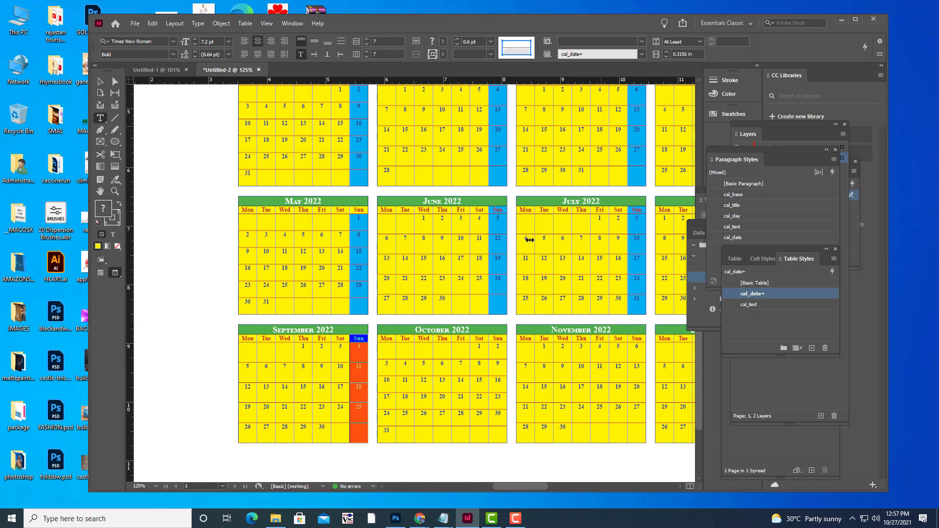
left_click(353, 338)
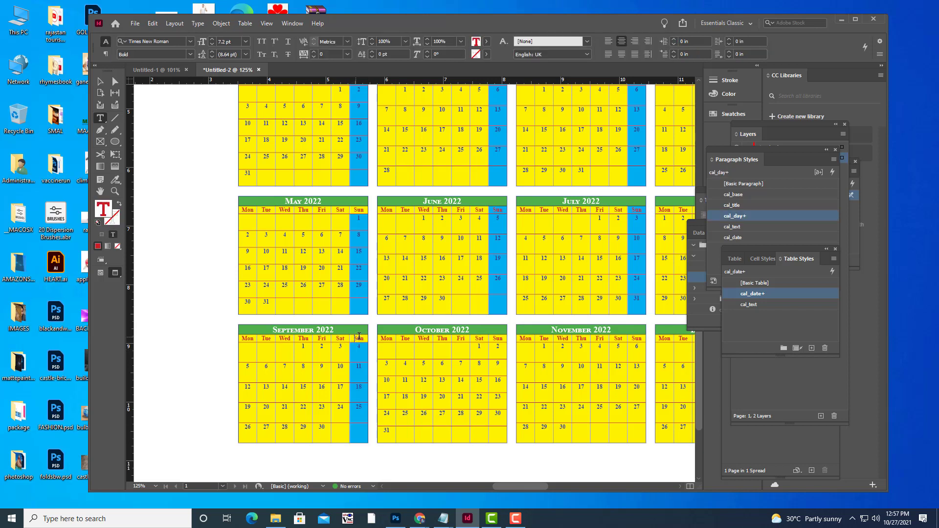
left_click_drag(359, 336, 370, 337)
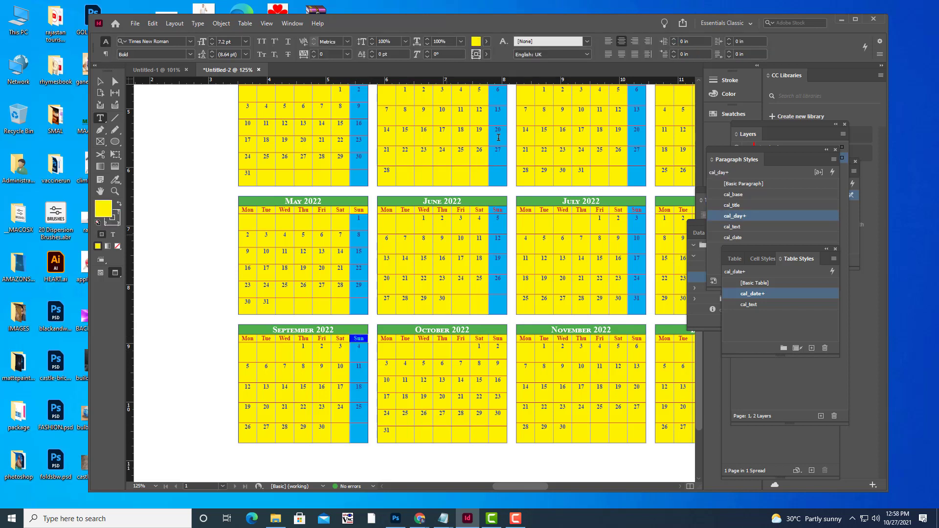
left_click(443, 43)
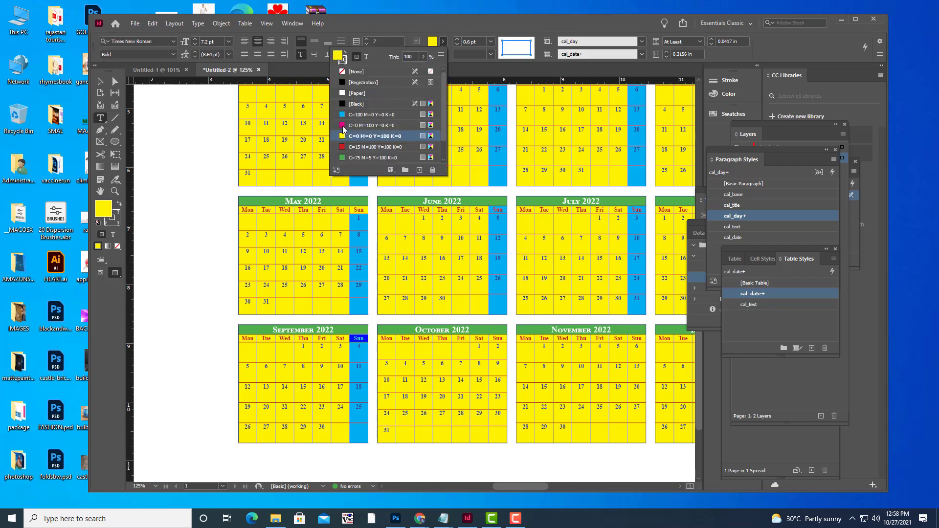
left_click(342, 114)
left_click(100, 81)
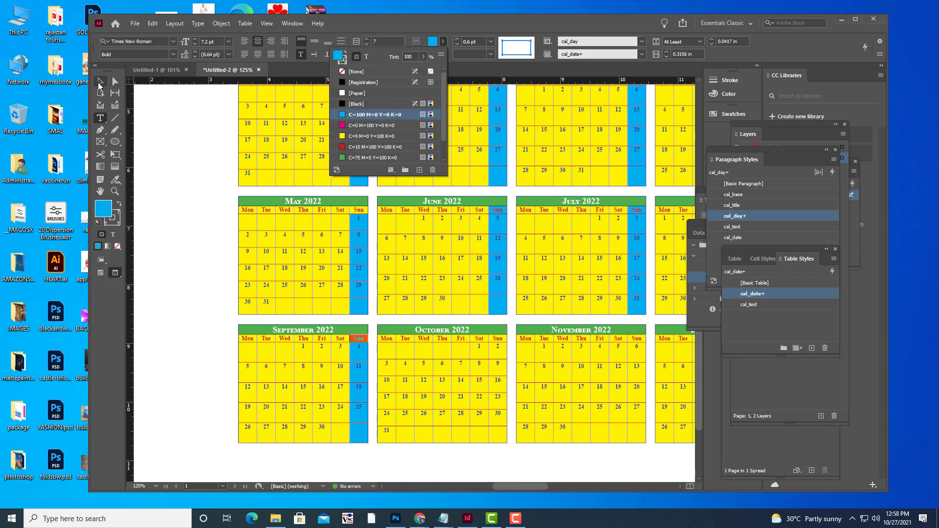
Fill the Sun header cell of the May 2022 calendar with C=100 M=0 Y=0 K=0 and leave the table
key("t")
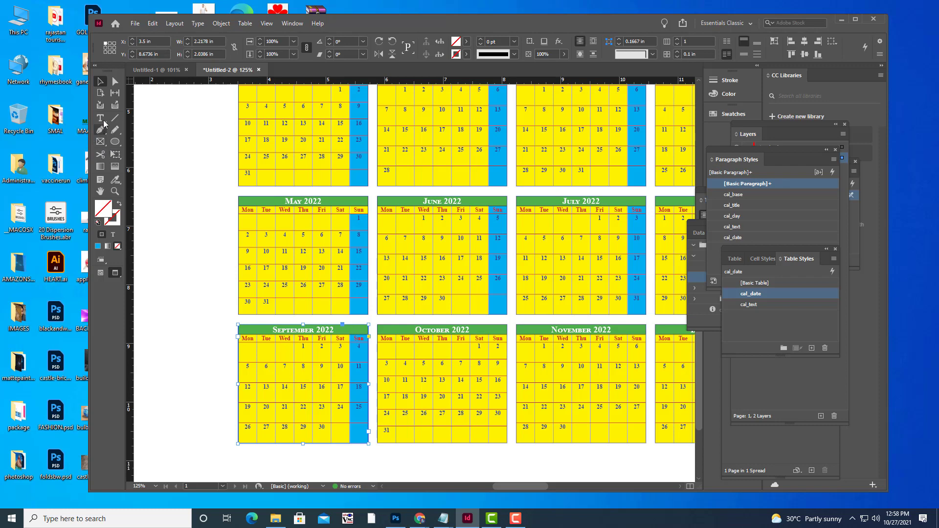
left_click(353, 210)
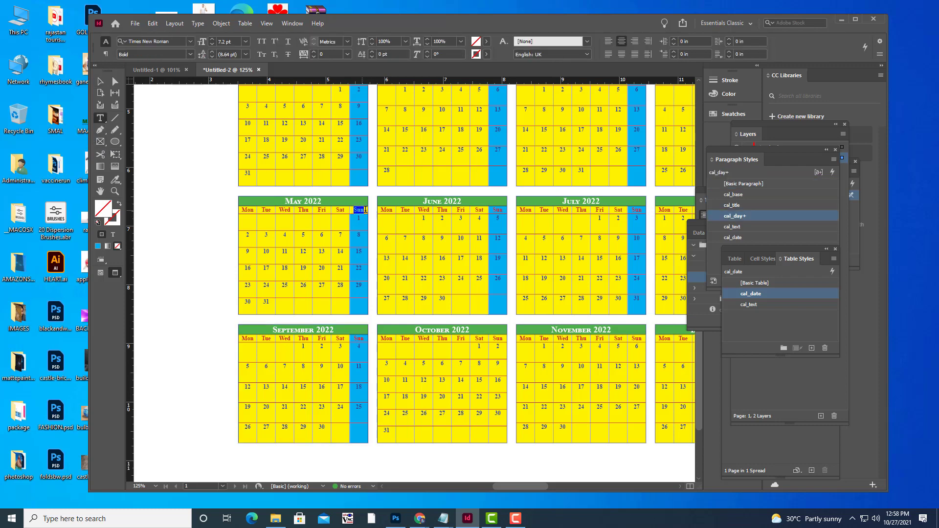
key("Escape")
left_click(444, 42)
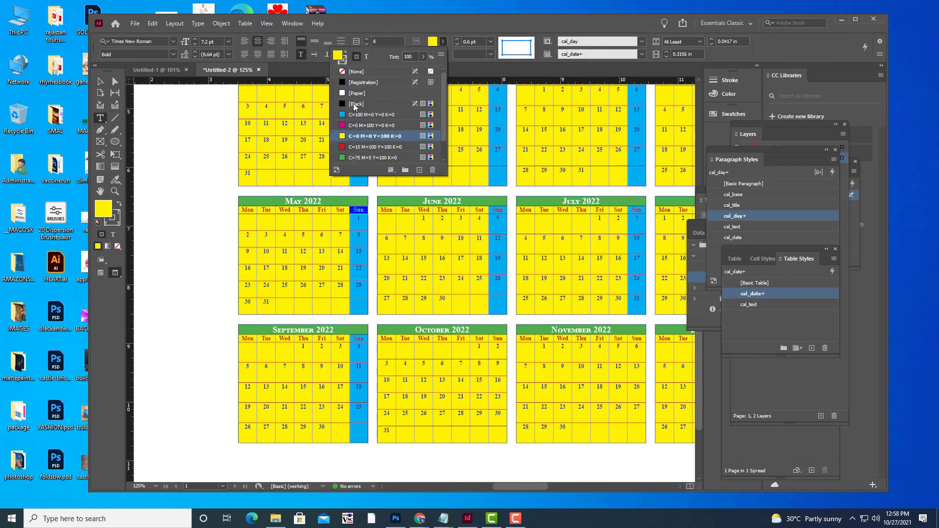
left_click(368, 116)
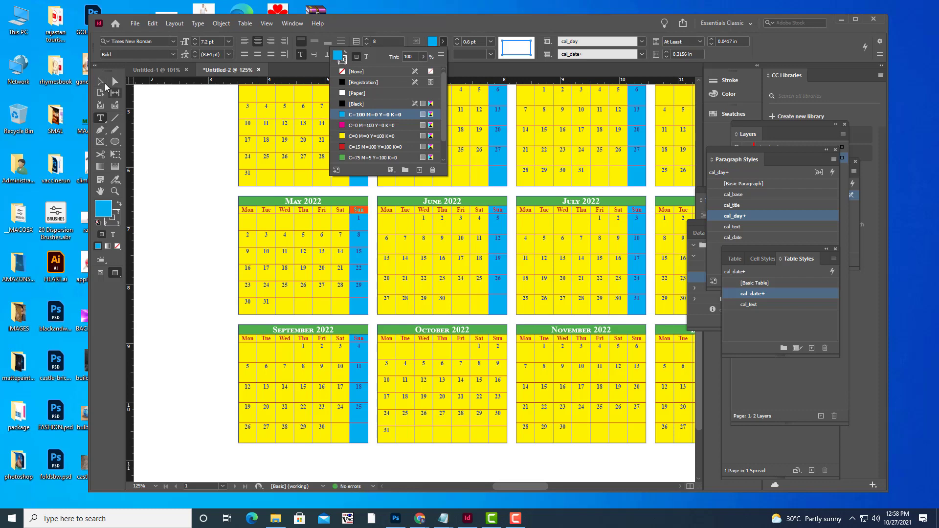
key("Escape")
key("Escape")
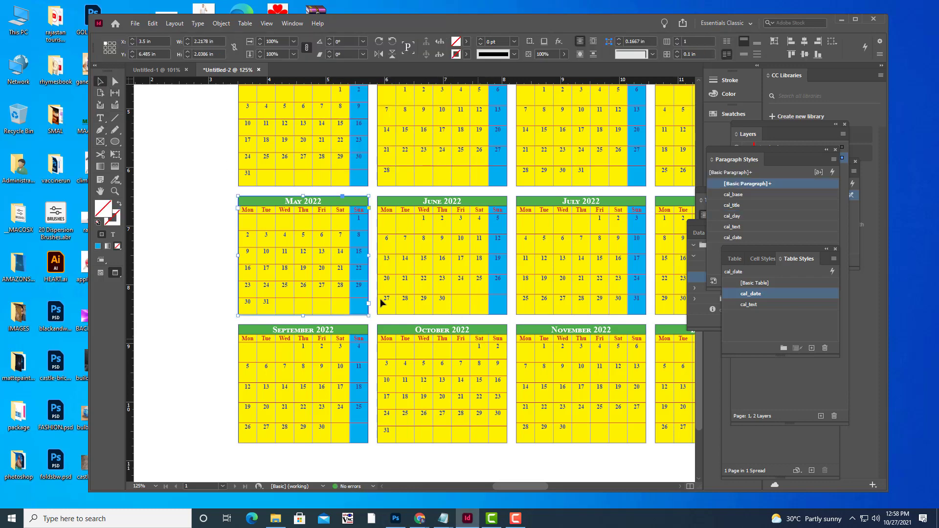
Fill the October 2022 Sunday column, from its weekday header to the last row, with C=100 M=0 Y=0 K=0
left_click(101, 119)
left_click_drag(494, 338, 500, 428)
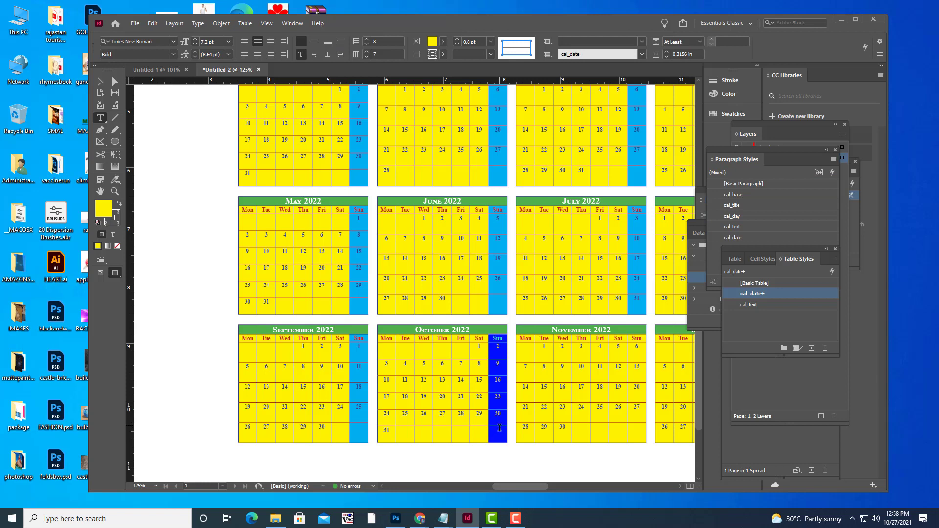
left_click(443, 41)
left_click(362, 115)
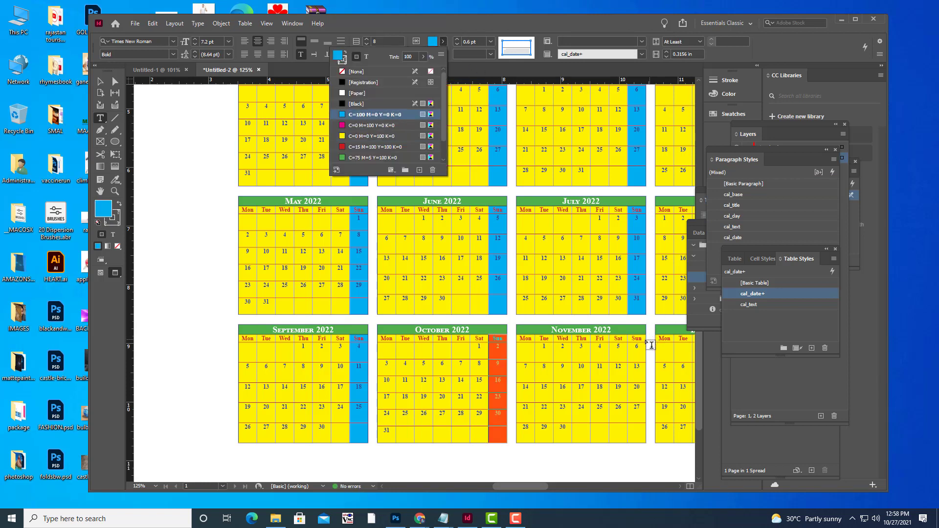
Fill the November 2022 Sunday column, from its weekday header to the last row, with C=100 M=0 Y=0 K=0
left_click_drag(632, 337, 635, 427)
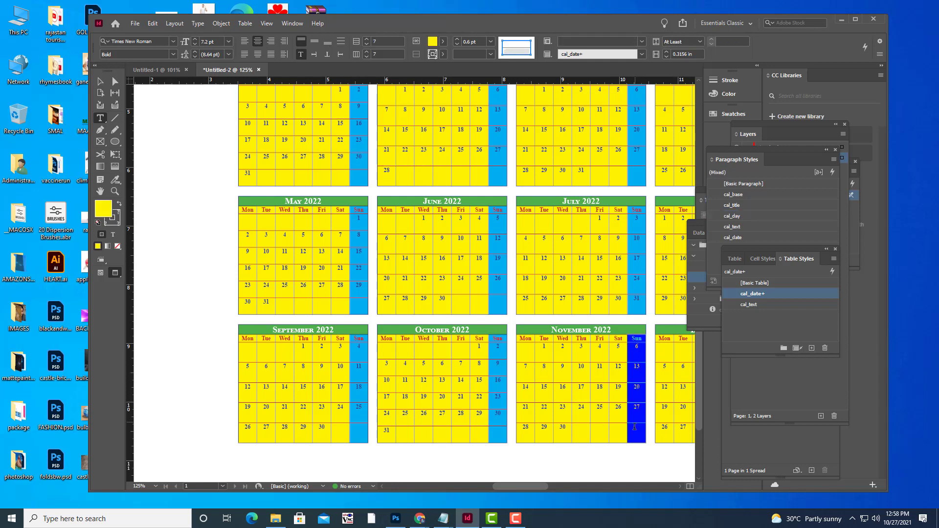
left_click(444, 41)
left_click(368, 114)
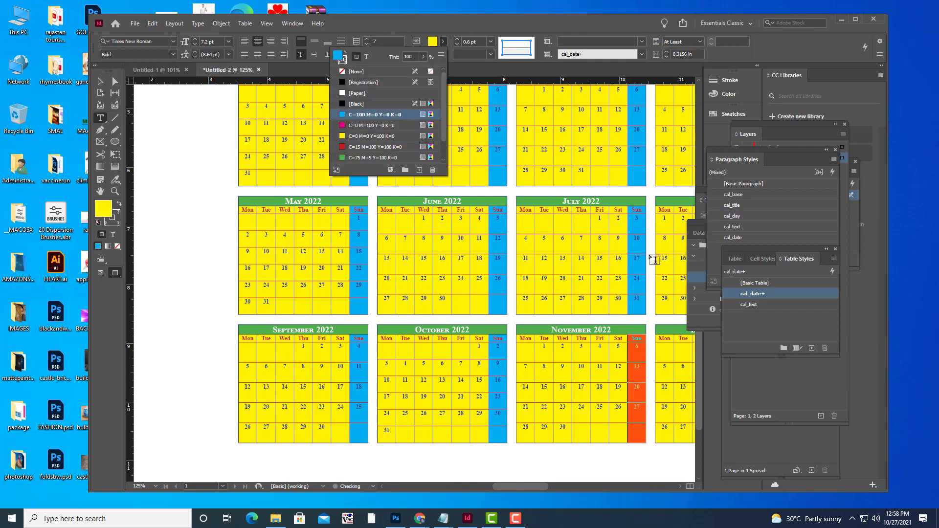
Fill the December 2022 Sunday column, including its weekday header, with C=100 M=0 Y=0 K=0 and deselect the table
left_click_drag(512, 491, 538, 491)
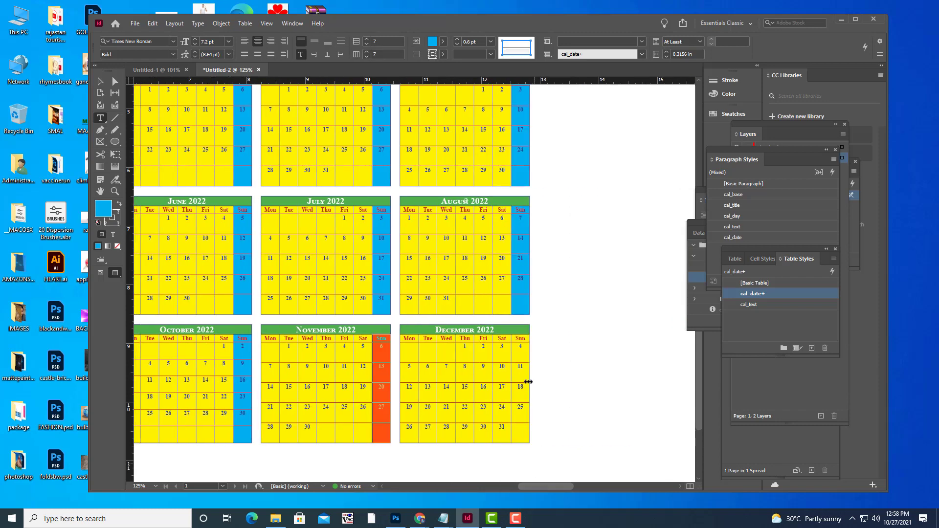
left_click_drag(517, 338, 527, 433)
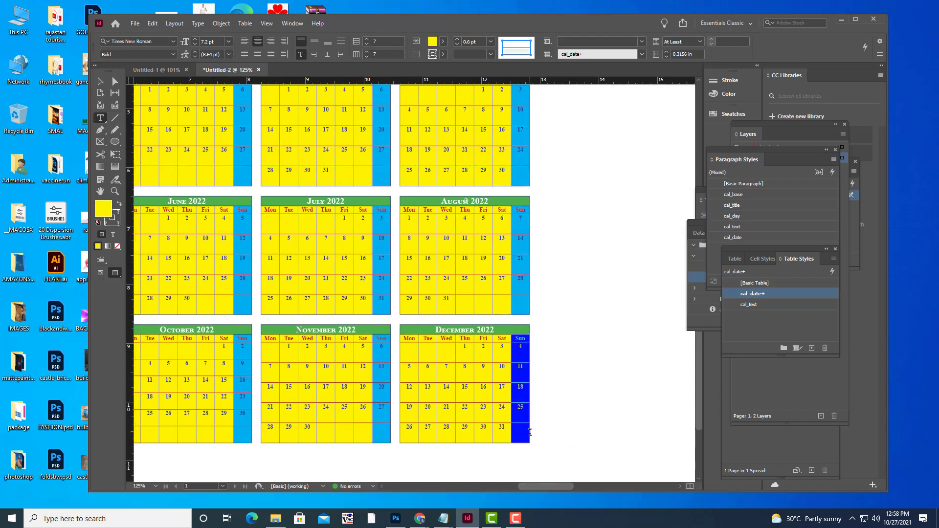
left_click(442, 42)
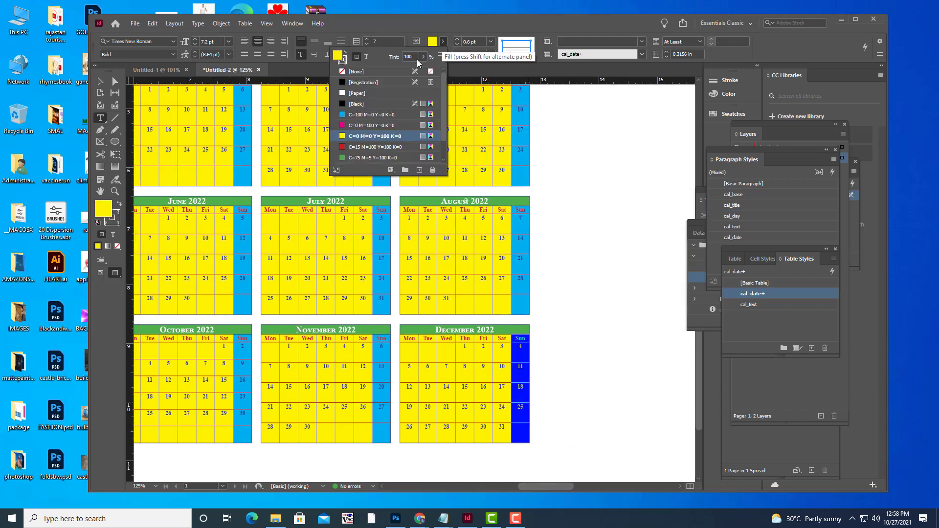
left_click(345, 115)
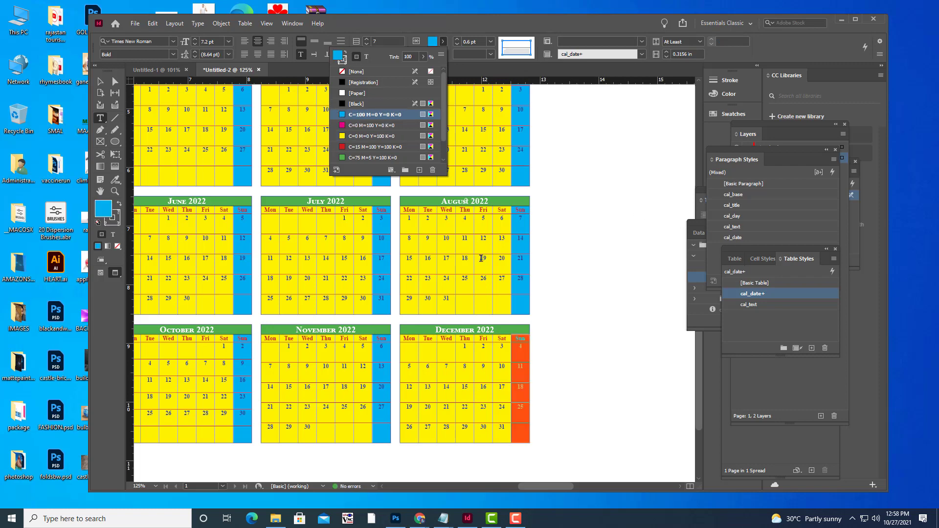
left_click(101, 85)
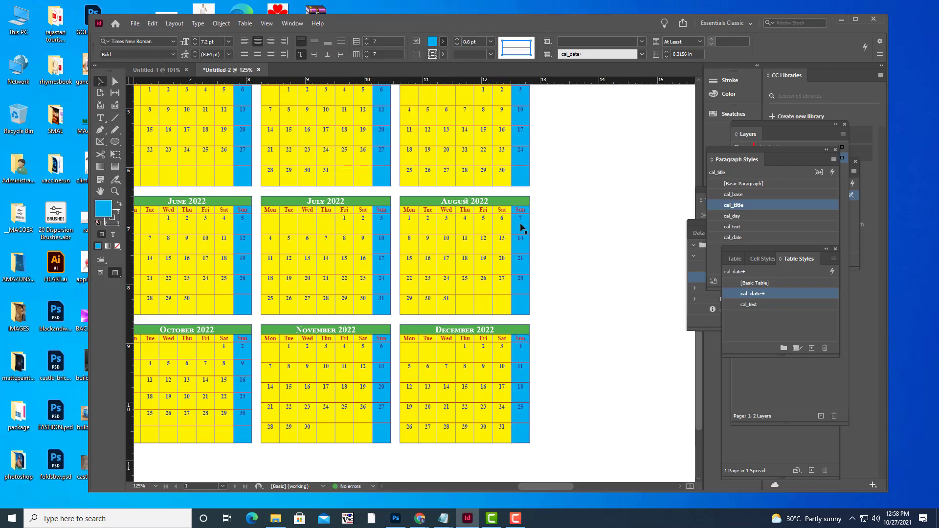
left_click(568, 230)
Examine the twelve calendar tables up close and in the context of the whole page
key("ctrl+minus")
key("ctrl+minus")
key("ctrl+minus")
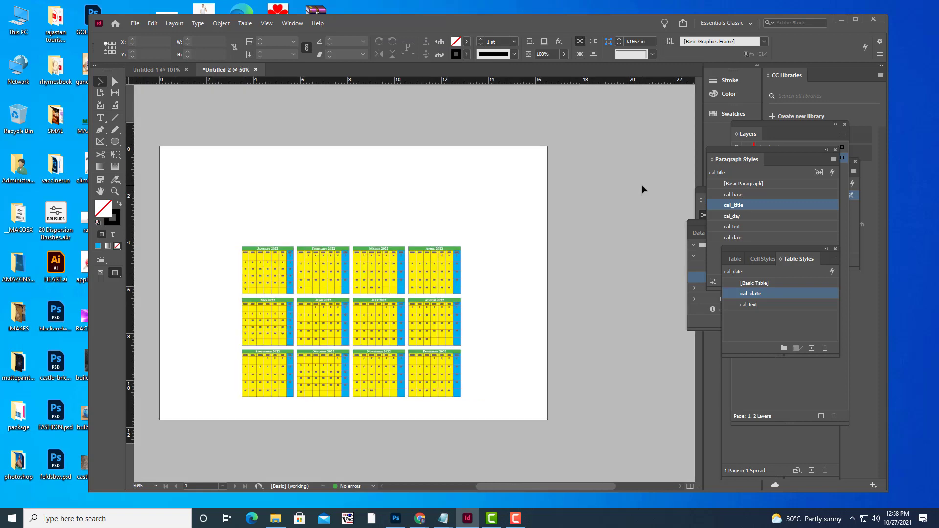
key("ctrl+equal")
key("ctrl+equal")
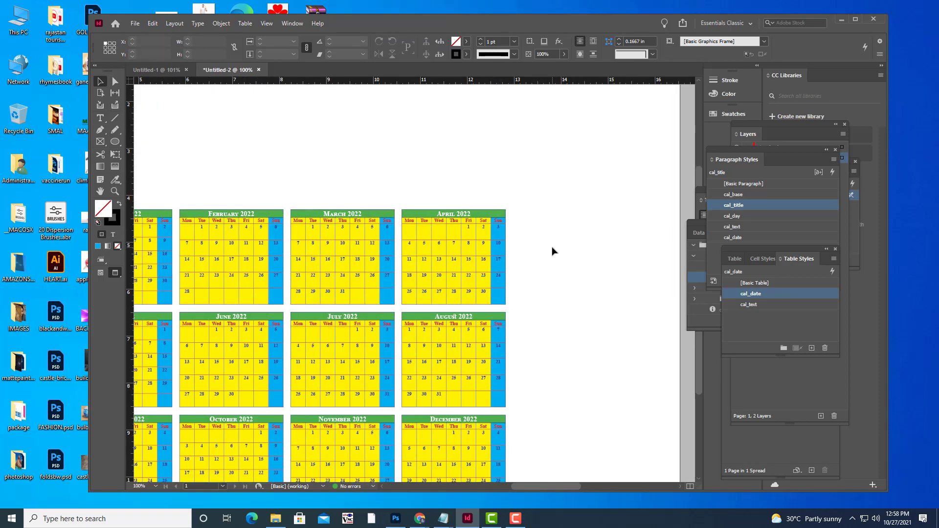
key("space")
left_click_drag(485, 289, 608, 245)
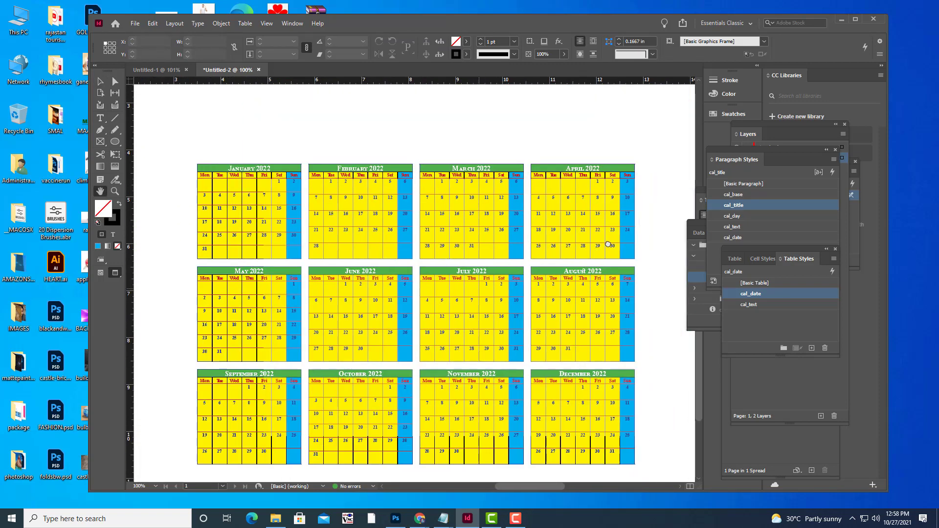
left_click_drag(675, 171, 677, 174)
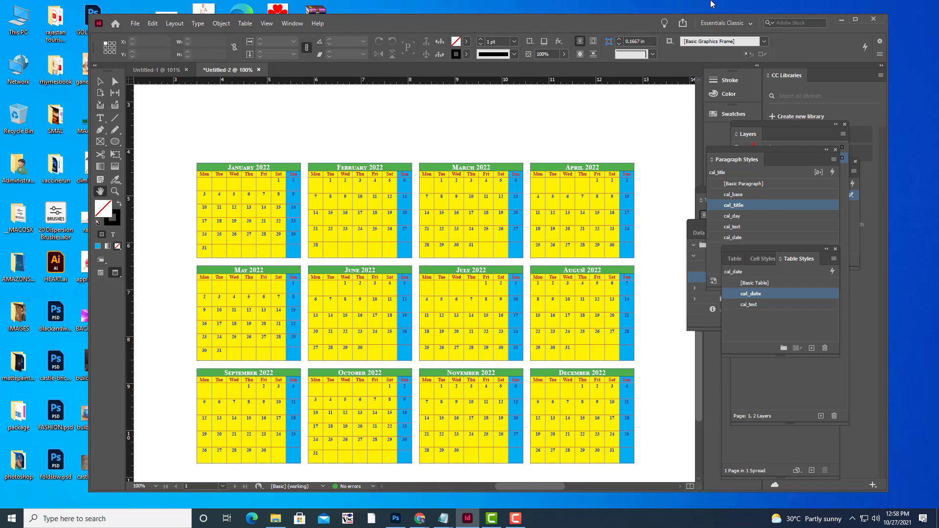
key("ctrl+5")
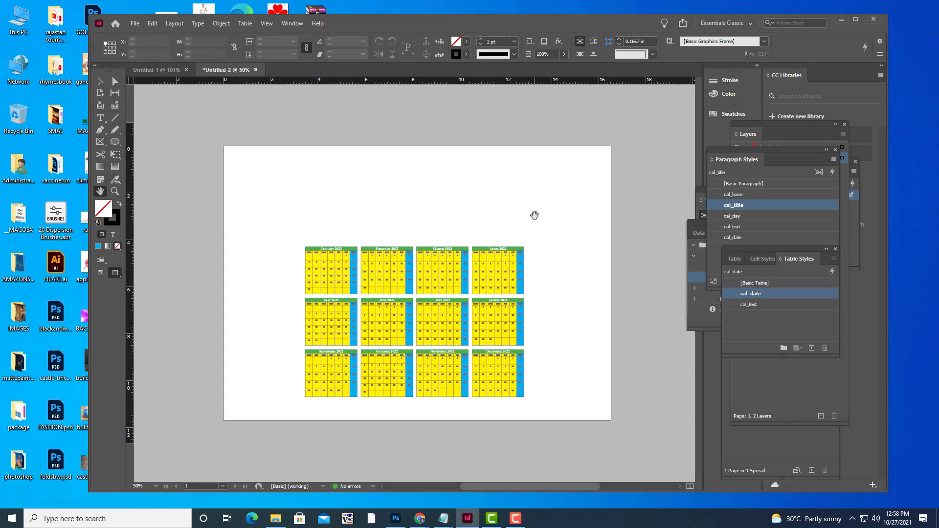
left_click_drag(534, 216, 528, 229)
key("v")
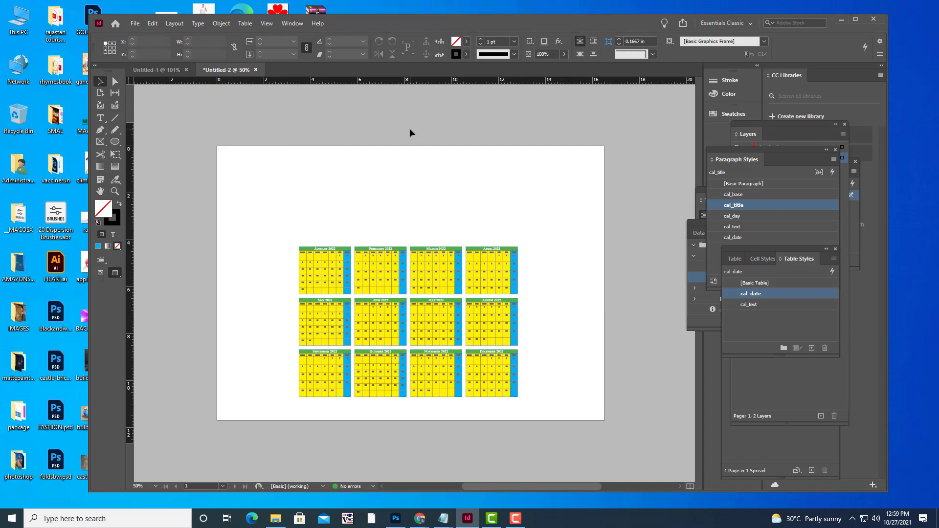
key("w")
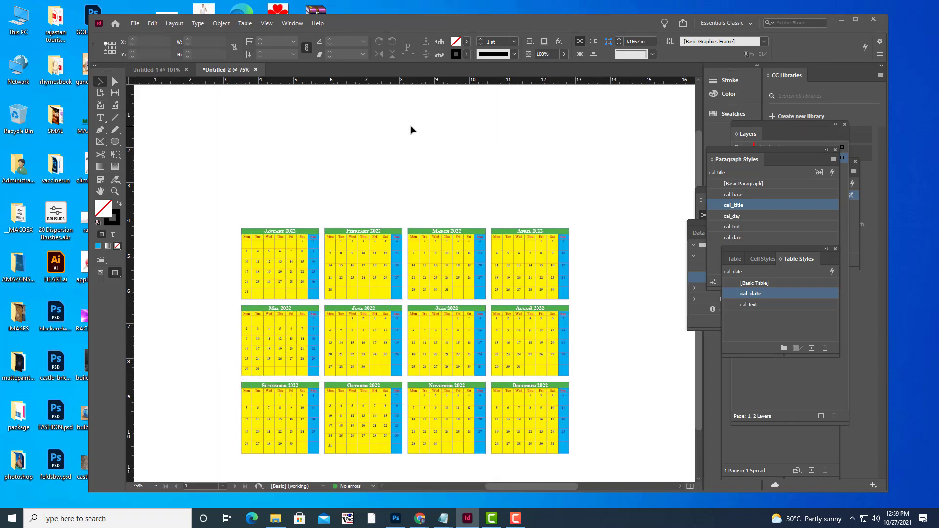
key("w")
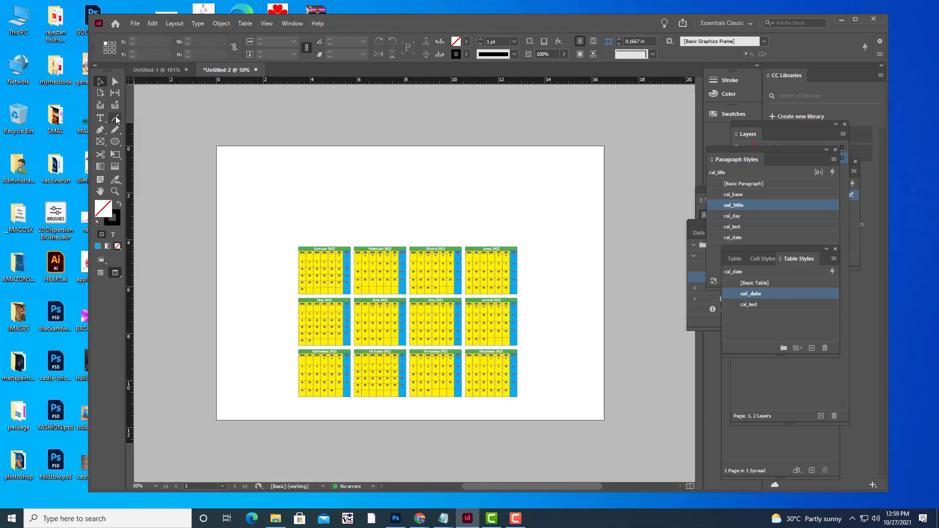
Draw a rectangular graphics frame about 14.84 in wide and 3.78 in high in the blank area above the calendars
left_click(101, 145)
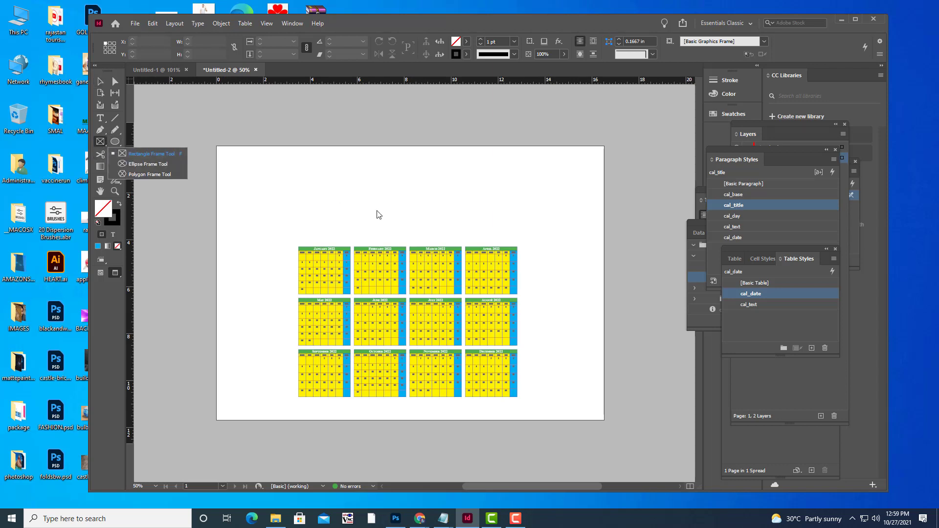
left_click(143, 154)
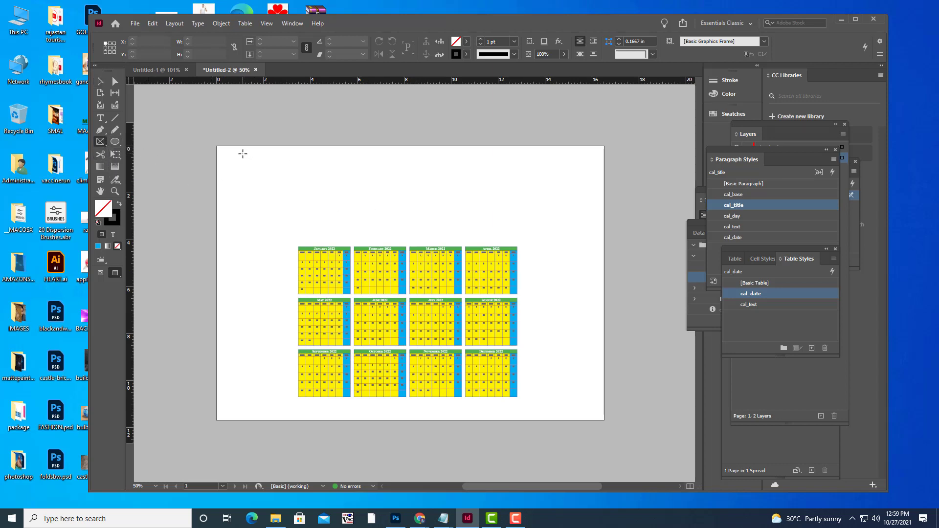
left_click_drag(242, 154, 592, 240)
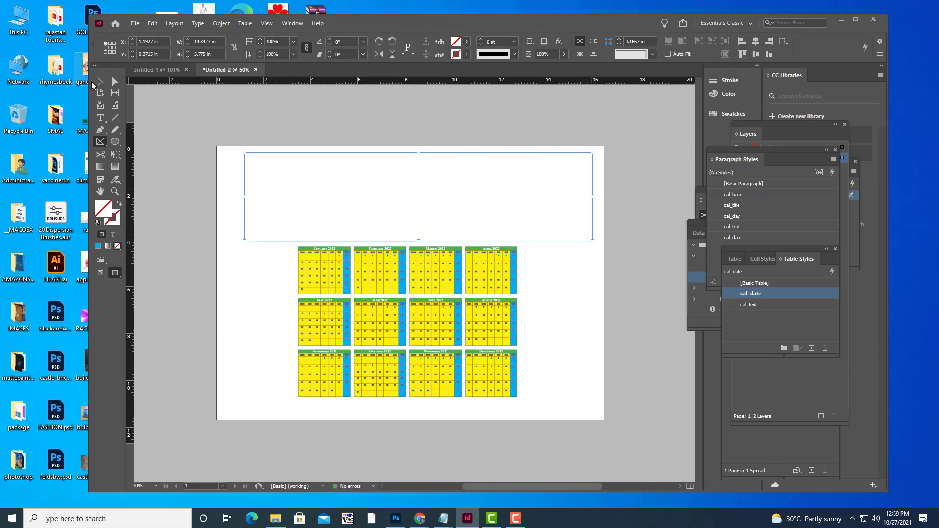
left_click(100, 81)
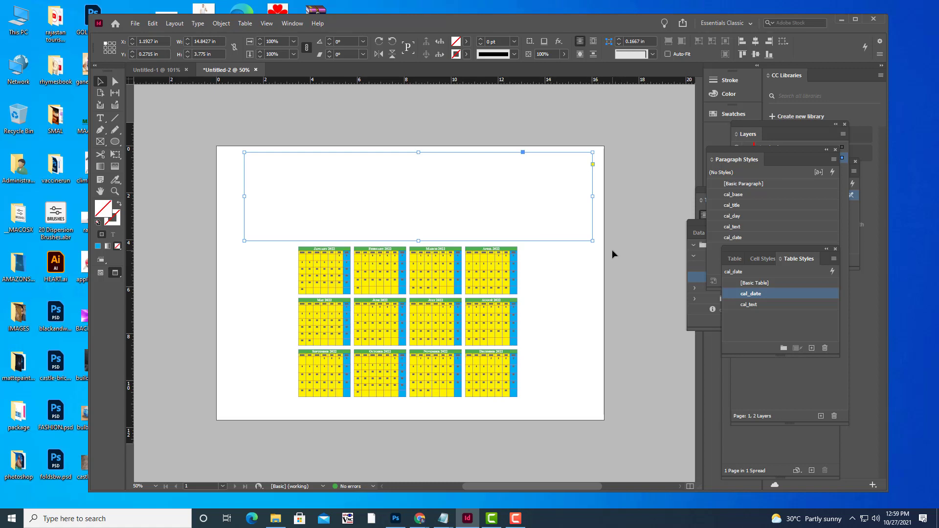
Switch to Chrome and search Google Images in a new tab for "INDIA TOURISM"
mouse_move(419, 518)
left_click(366, 462)
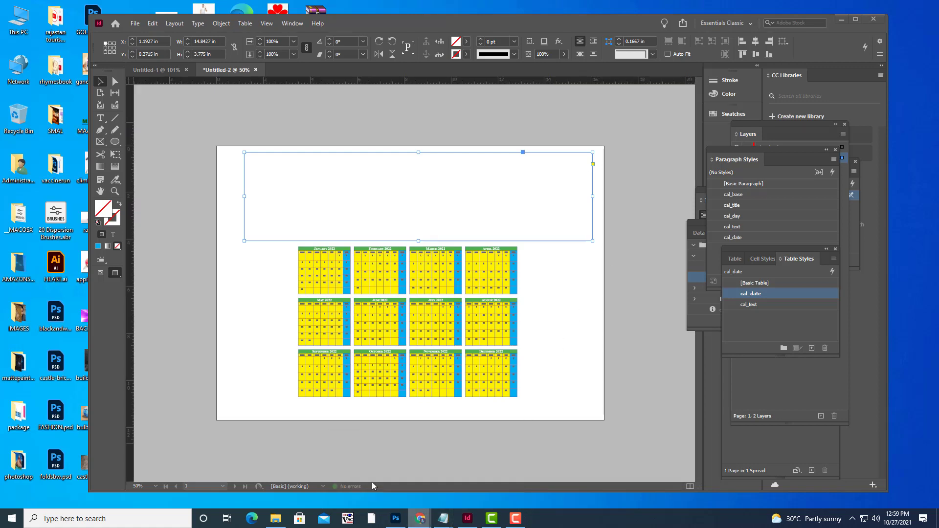
left_click(810, 19)
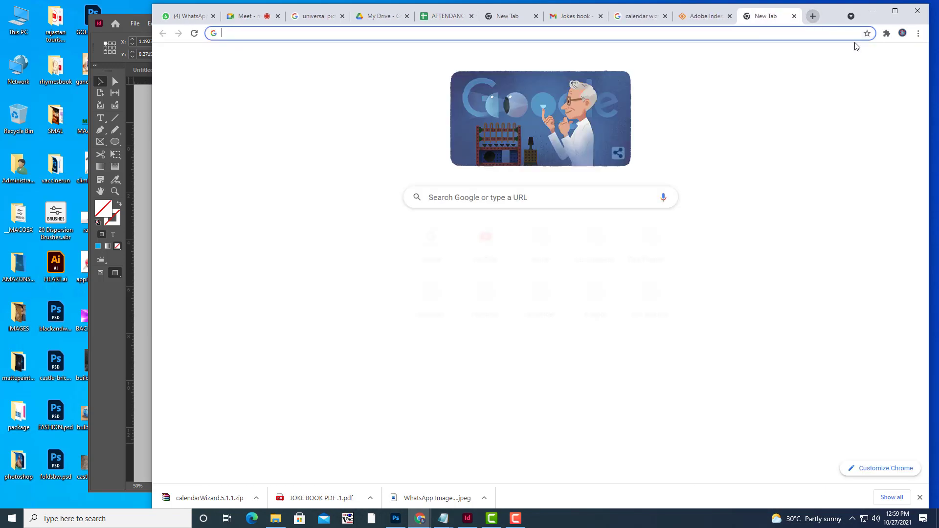
left_click(855, 64)
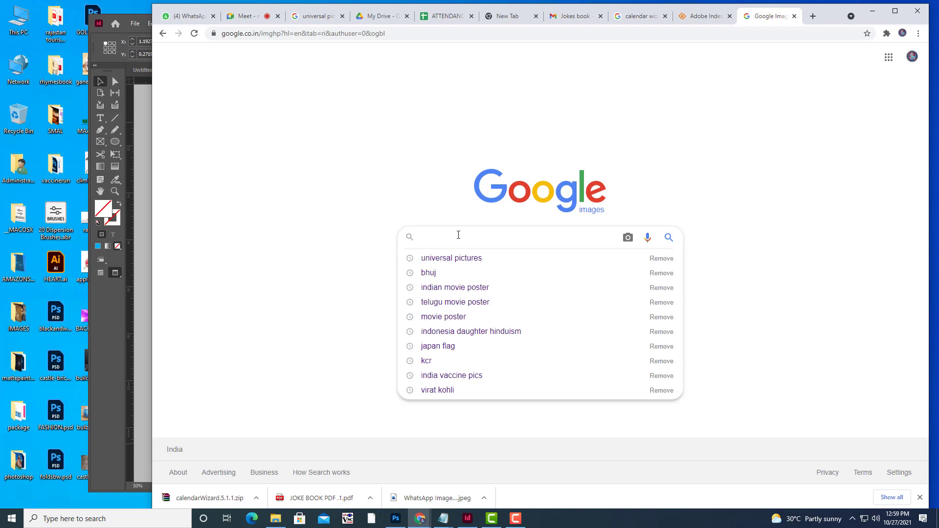
type("INDIA T")
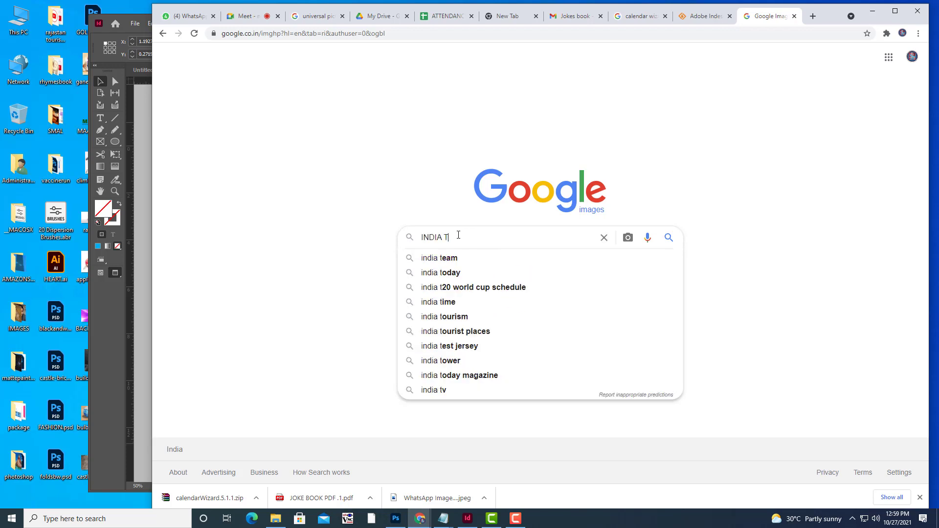
type("OURISM")
key("Return")
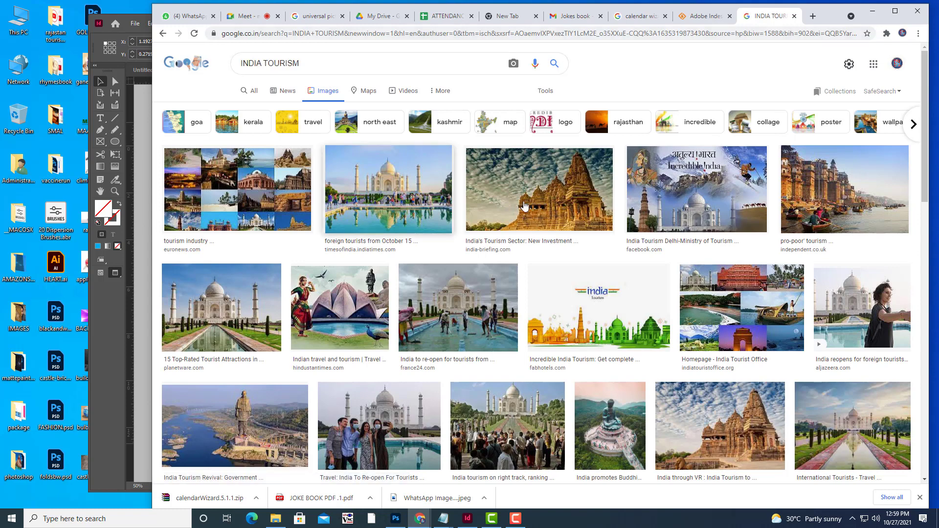
Open the "Tourism in India - Abu Dhabi" related collage image in its own browser tab, view it and return to the results
left_click(274, 195)
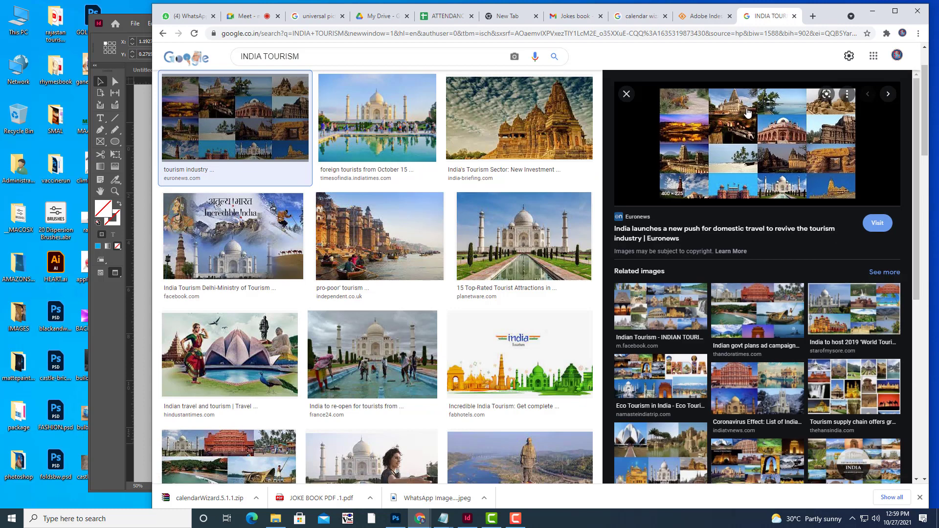
scroll(774, 363, "down", 2)
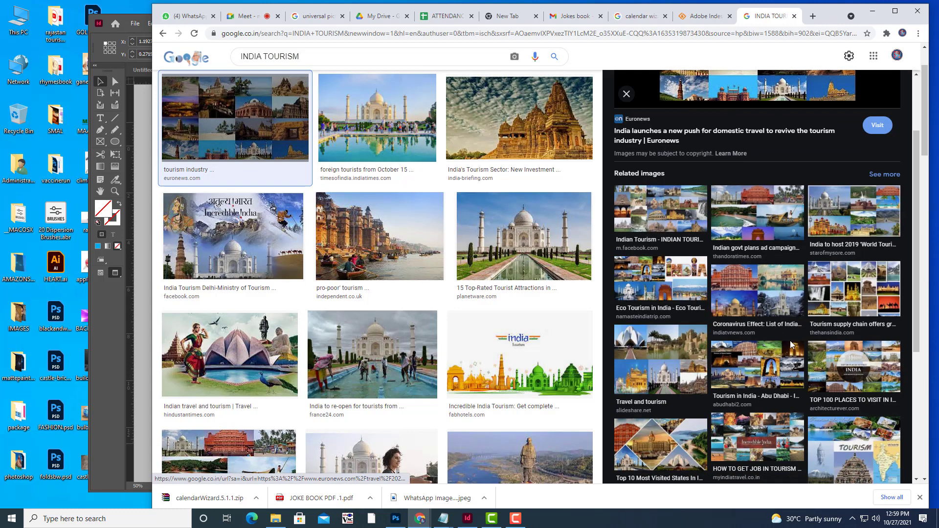
left_click(766, 367)
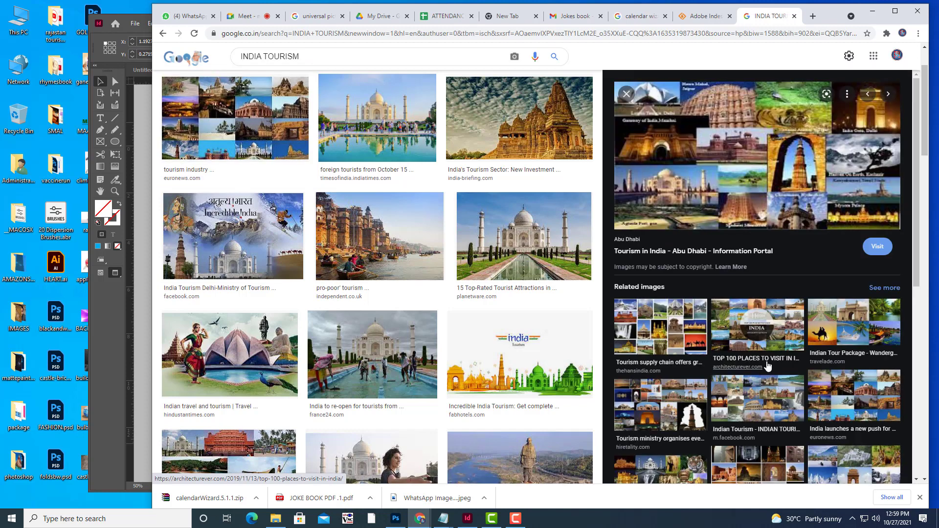
right_click(751, 161)
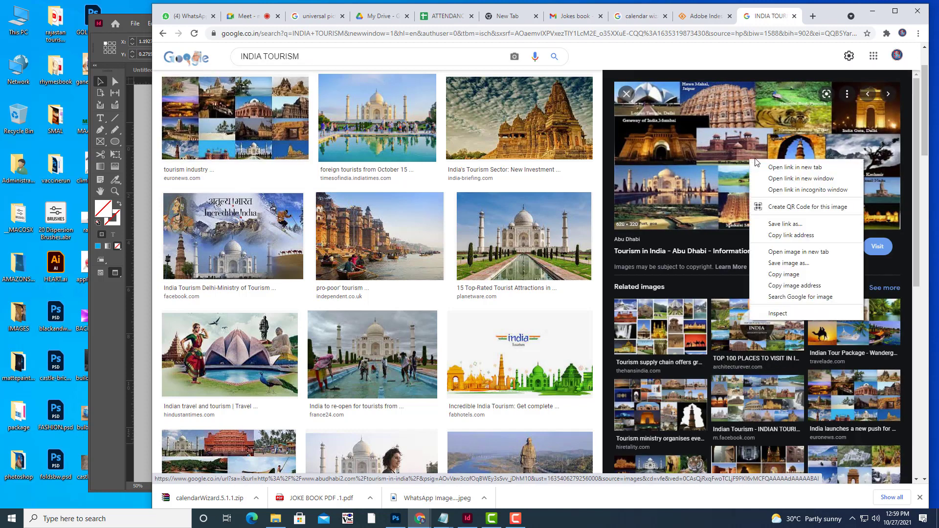
left_click(832, 253)
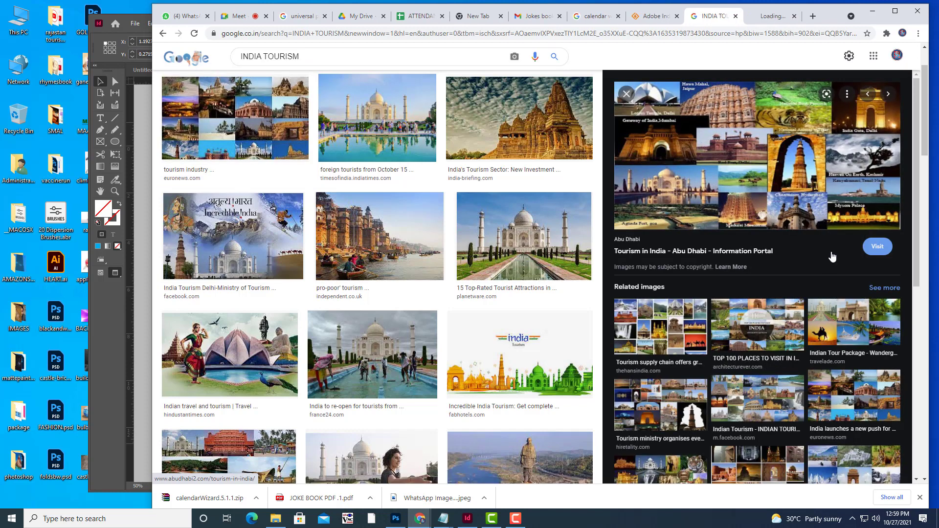
left_click(773, 16)
left_click(705, 16)
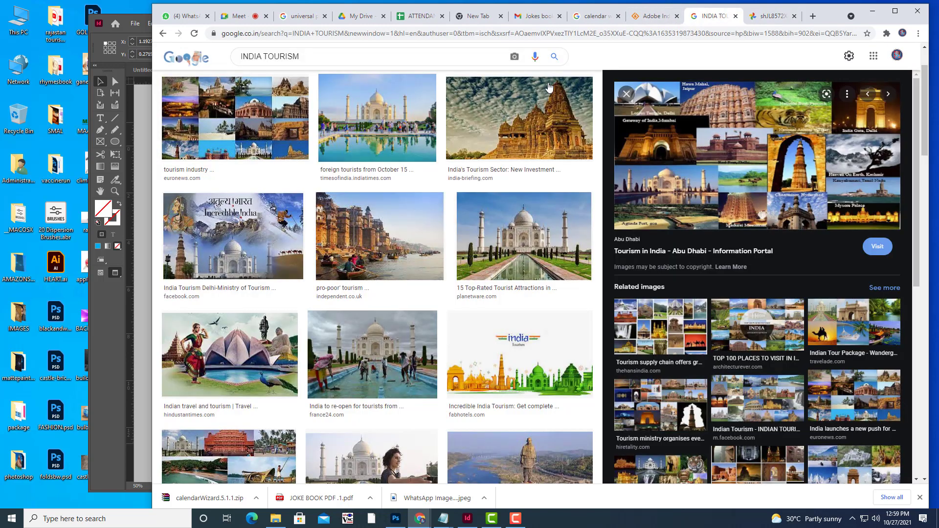
Restrict the INDIA TOURISM image results to the Large size
scroll(553, 94, "up", 2)
left_click(546, 91)
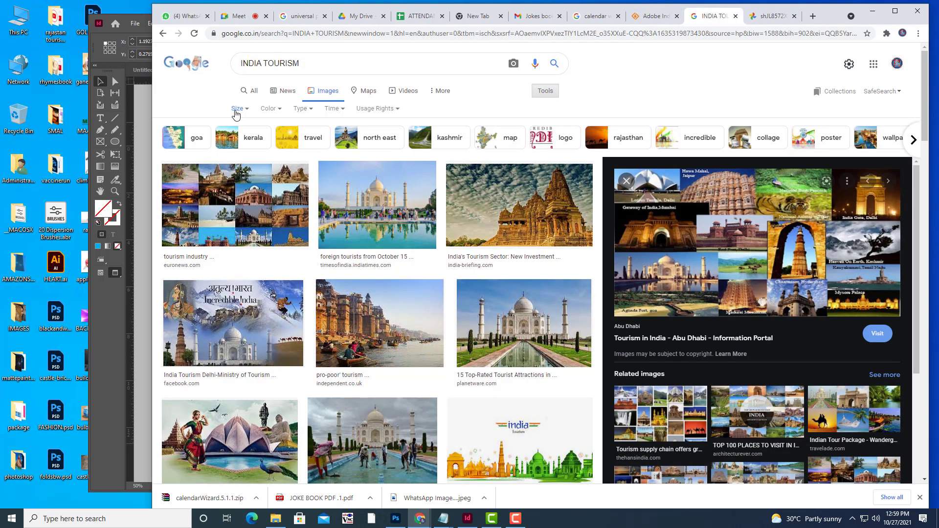
left_click(239, 108)
left_click(241, 141)
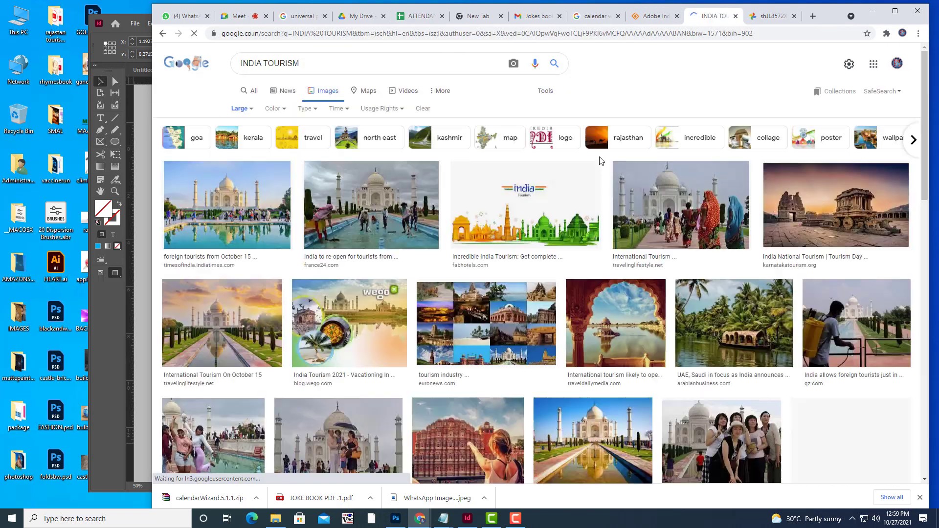
Preview the Euronews tourism industry collage from the large results and open its image in a new browser tab
scroll(879, 272, "down", 3)
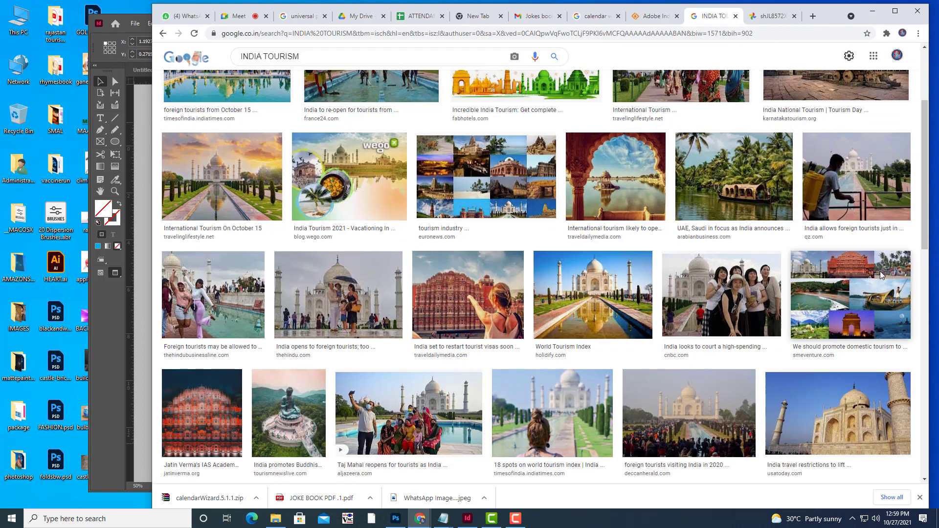
left_click(550, 206)
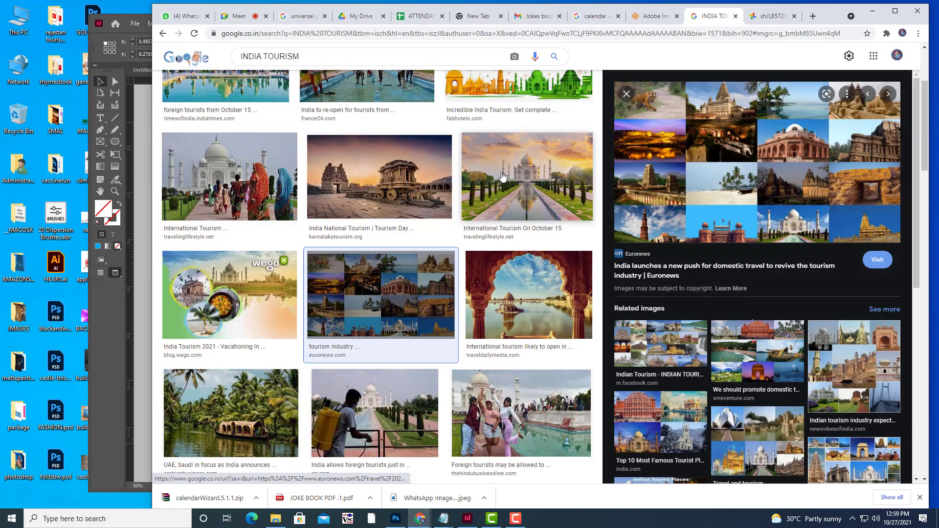
right_click(742, 139)
left_click(778, 227)
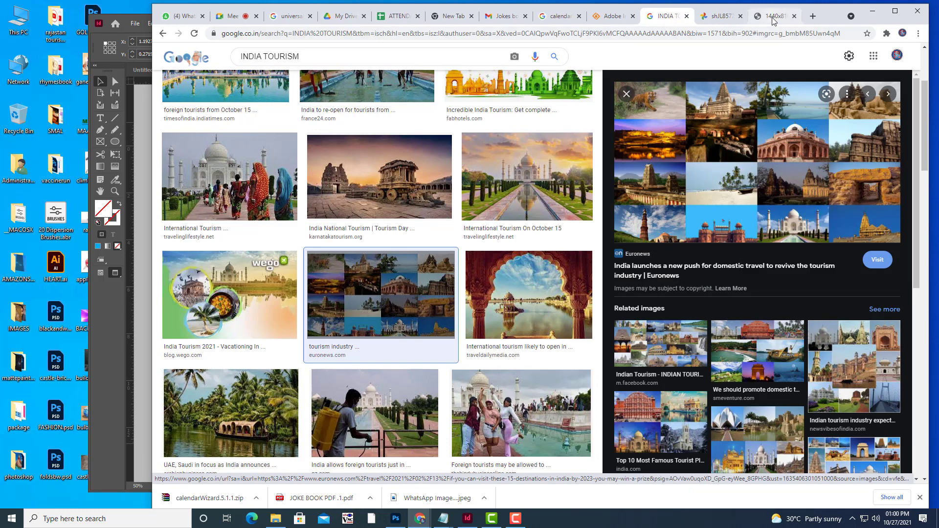
Save the opened India collage image to the Desktop as a JPEG named INDIAIMAGES
left_click(775, 18)
right_click(618, 193)
left_click(628, 211)
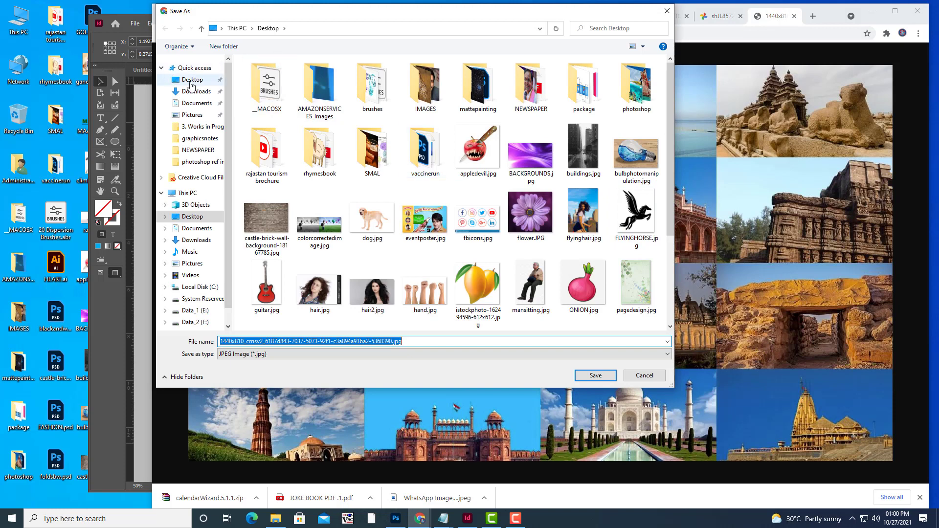
left_click(442, 341)
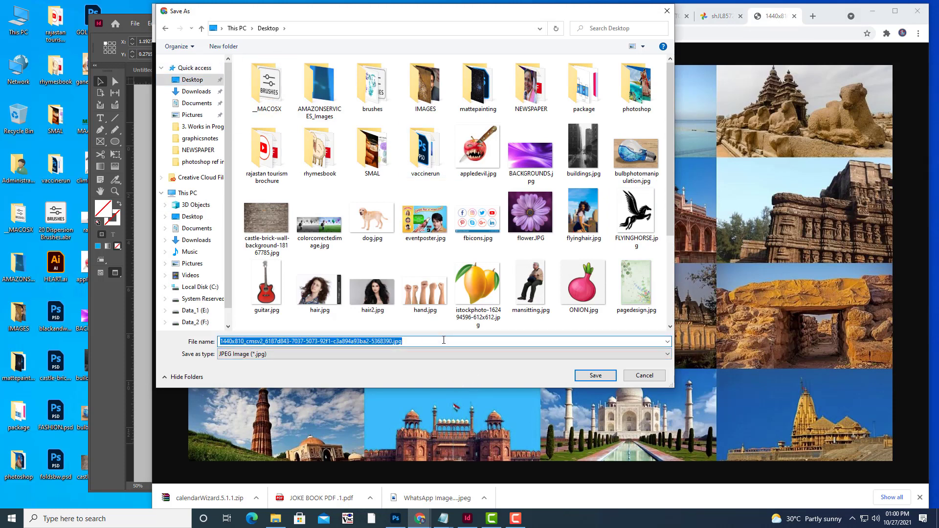
key("BackSpace")
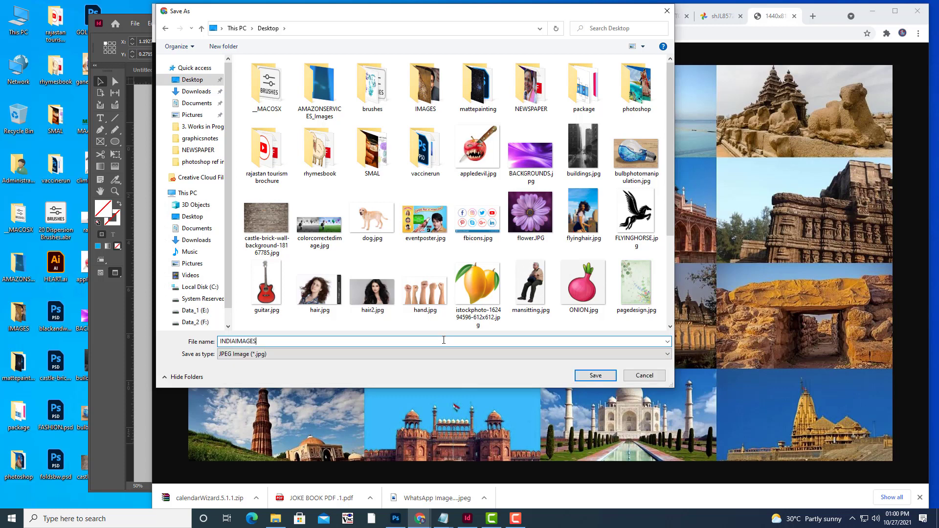
left_click(590, 380)
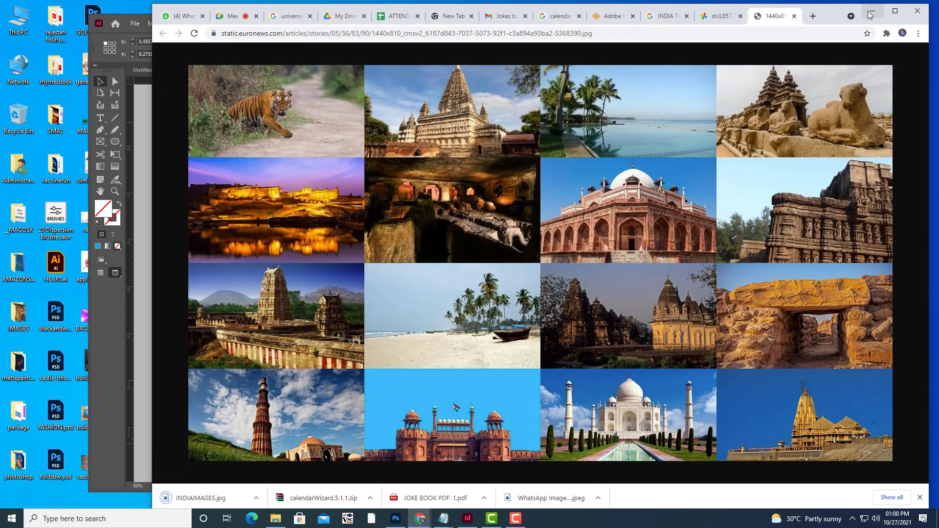
Switch to InDesign and place INDIAIMAGES.jpg from the Desktop in the empty frame above the months
left_click(873, 12)
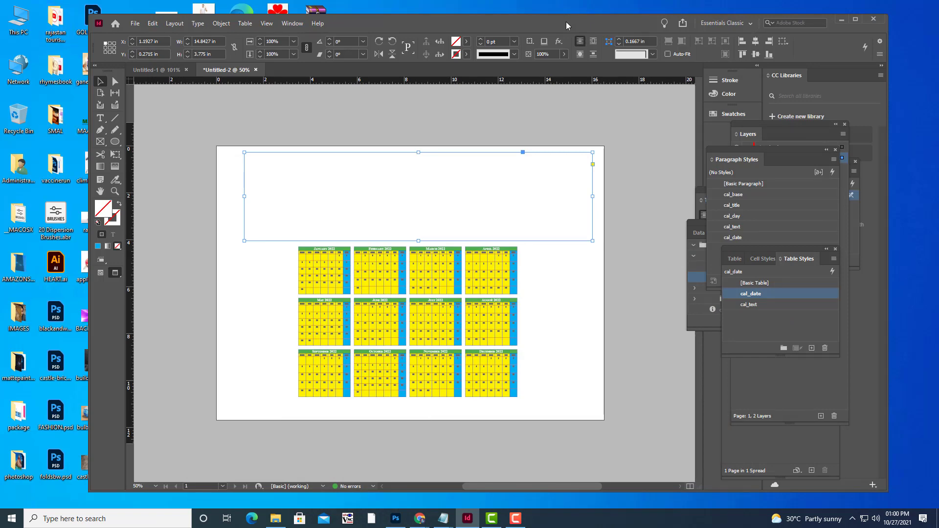
mouse_move(495, 19)
left_mouse_down()
mouse_move(568, 149)
mouse_move(549, 273)
mouse_move(591, 385)
mouse_move(530, 133)
mouse_move(524, 32)
mouse_move(503, 34)
left_mouse_up()
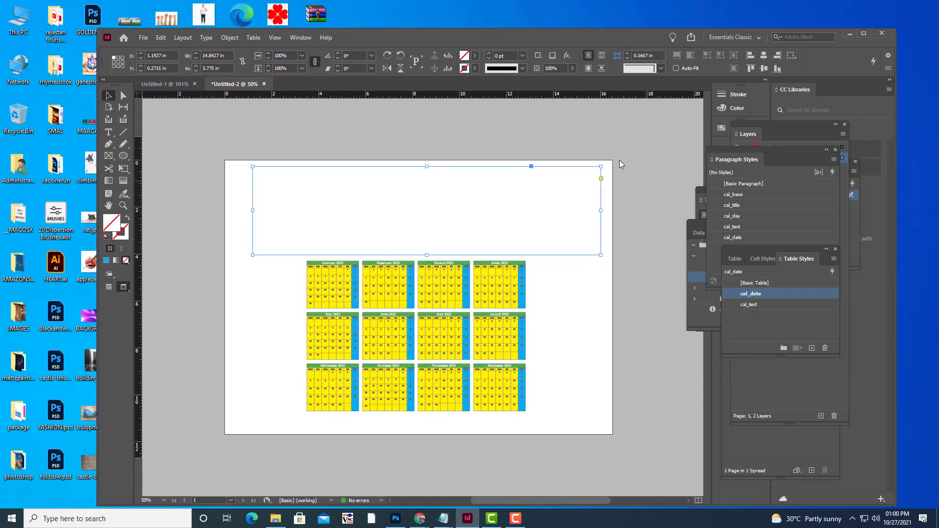
key("ctrl+d")
left_click(345, 181)
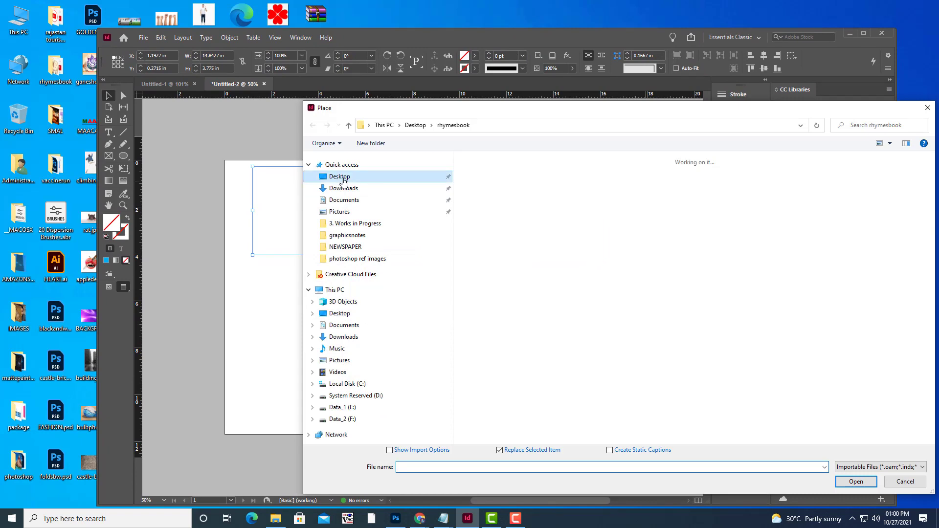
scroll(809, 318, "down", 8)
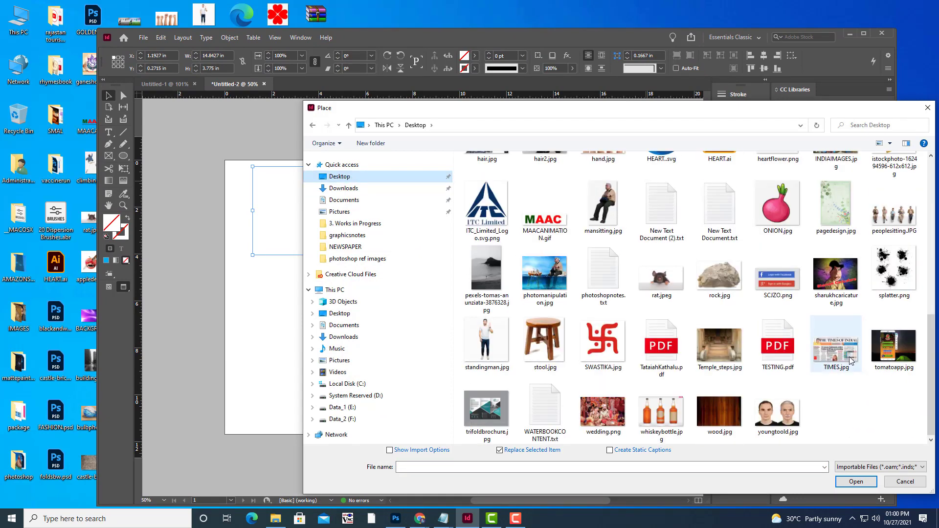
scroll(645, 372, "up", 10)
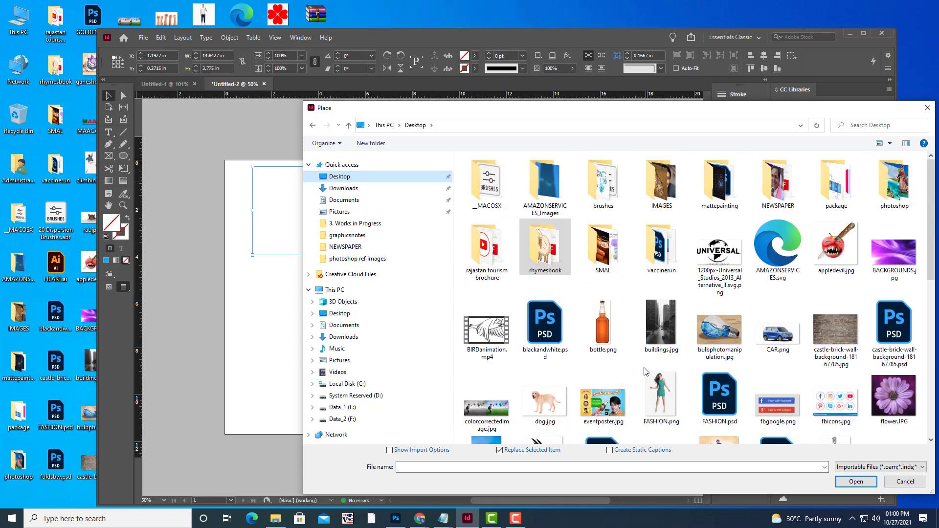
left_click_drag(610, 113, 473, 53)
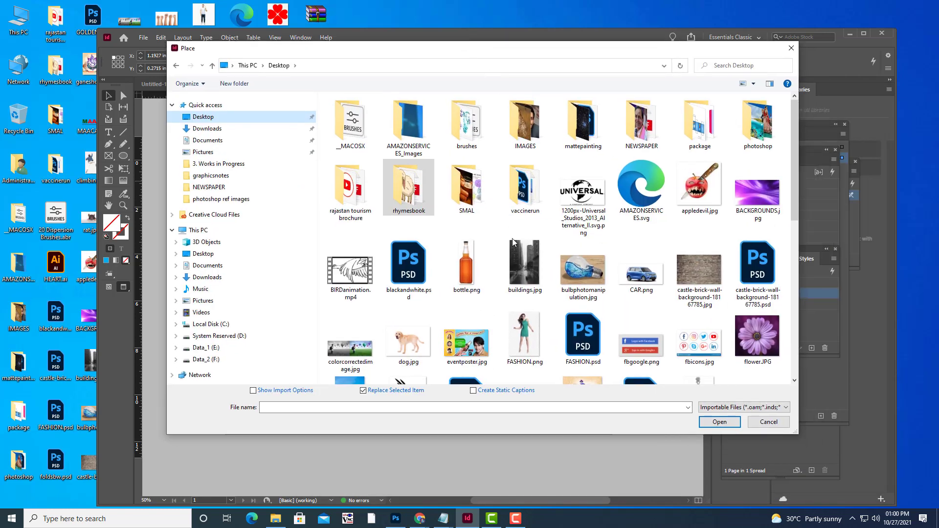
scroll(555, 240, "down", 10)
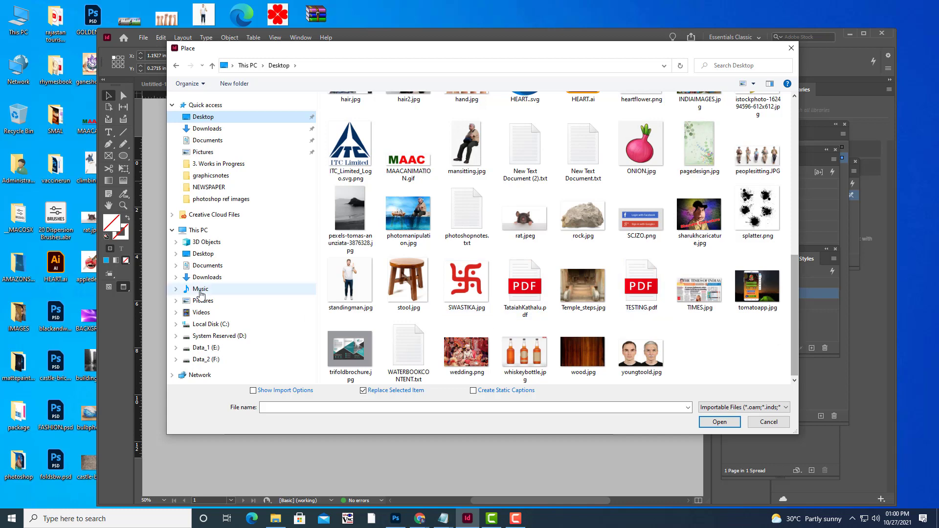
left_click(207, 255)
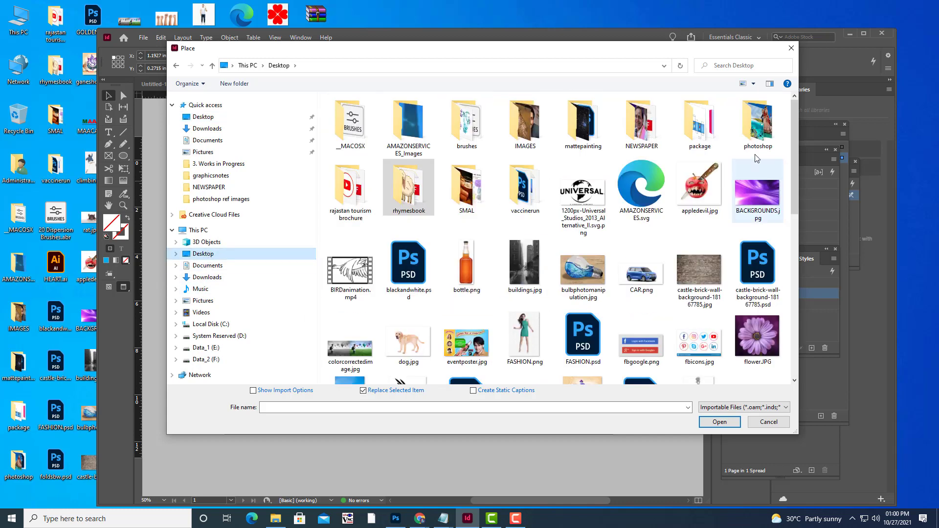
left_click_drag(792, 125, 791, 168)
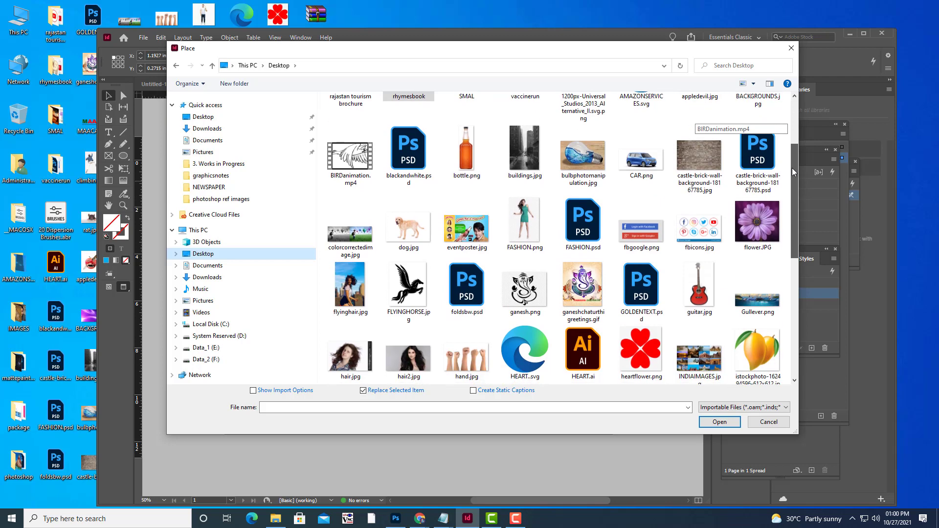
left_click(700, 359)
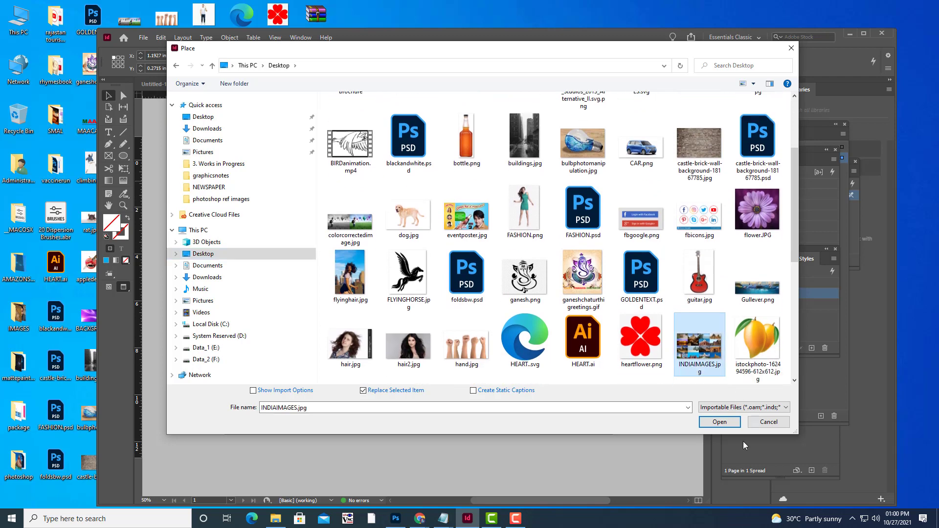
left_click(718, 423)
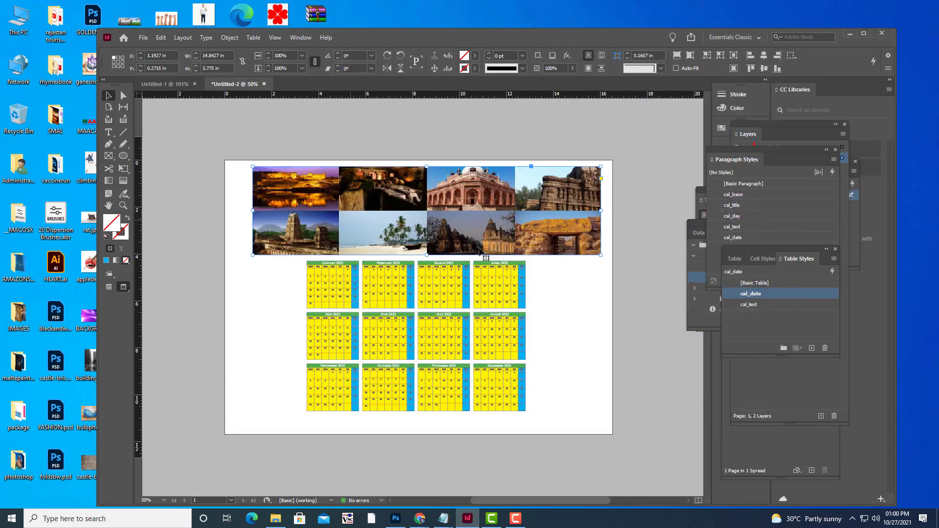
Fit the placed collage with Fill Frame Proportionally
right_click(505, 197)
mouse_move(606, 335)
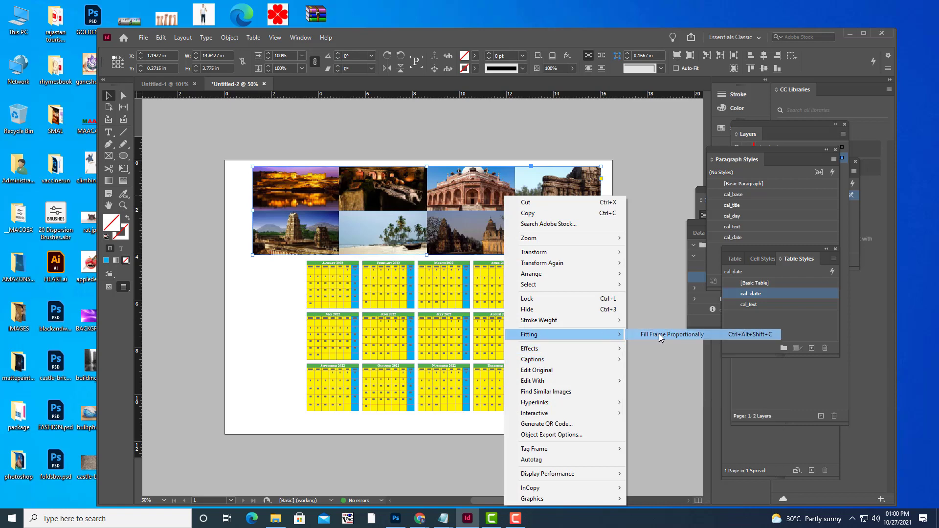
left_click(659, 334)
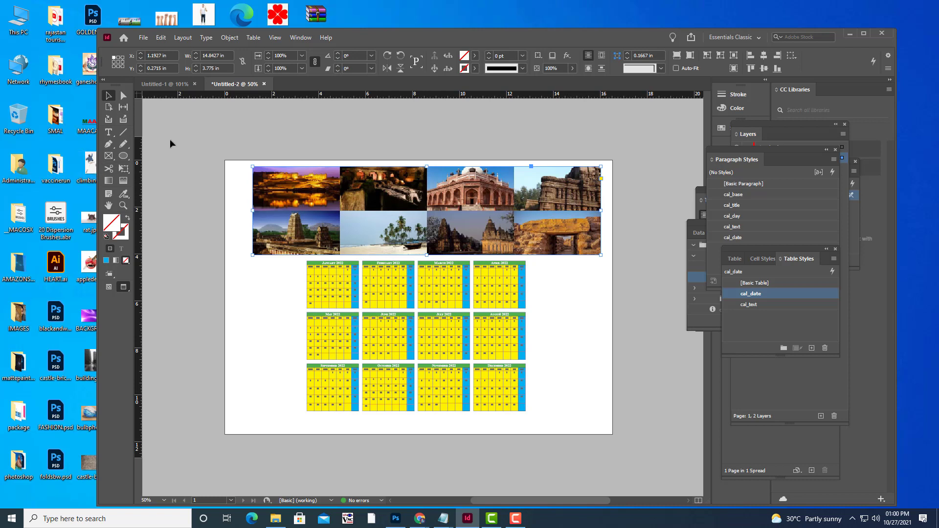
Resize the collage content inside its frame to about 14.75 in wide and 3.775 in high, squeezing all four photo rows in
left_click(124, 98)
left_click(480, 240)
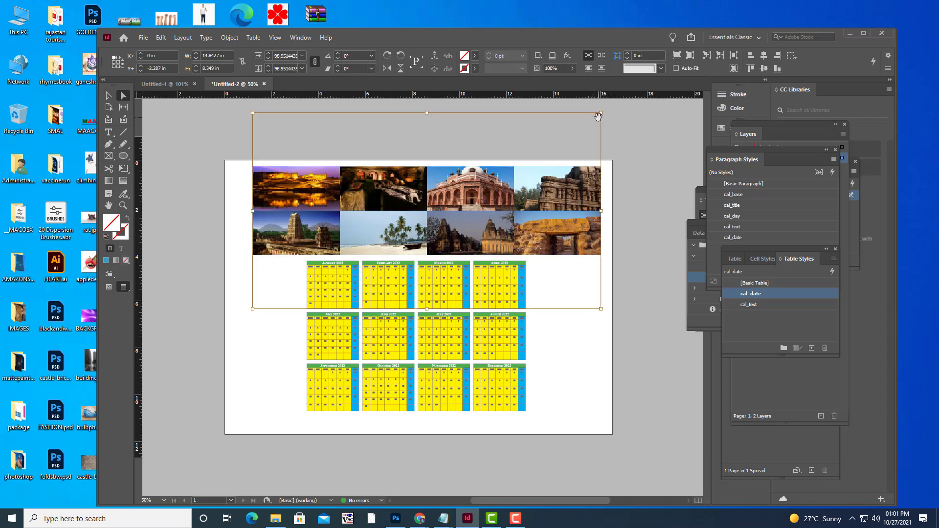
left_click_drag(600, 113, 605, 166)
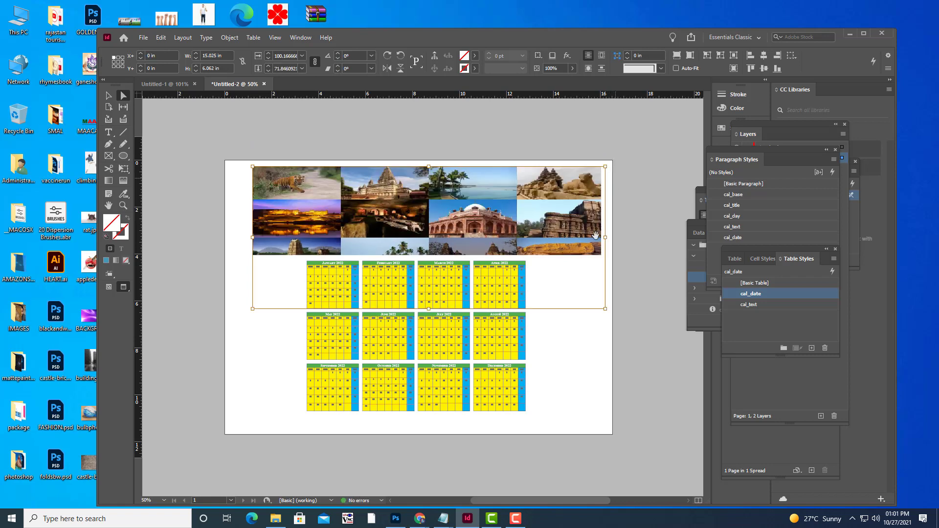
left_click_drag(252, 309, 254, 261)
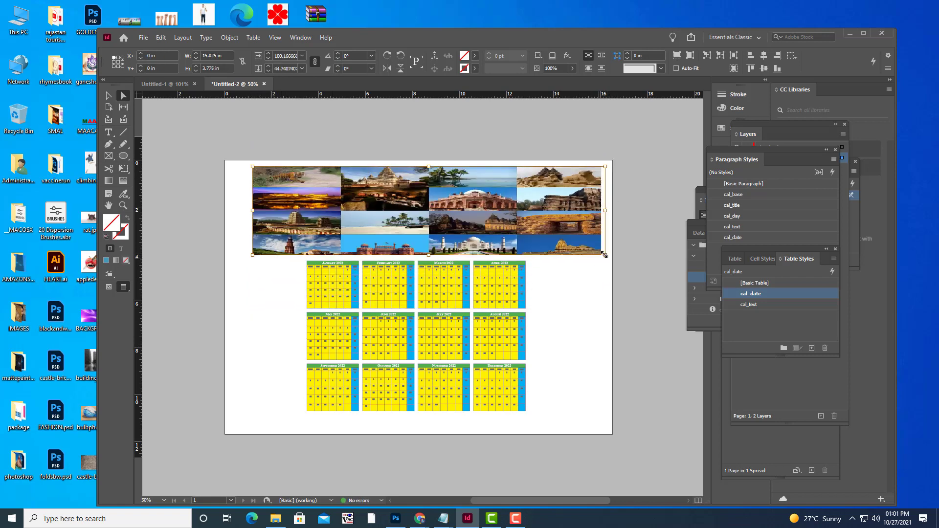
left_click_drag(605, 254, 599, 255)
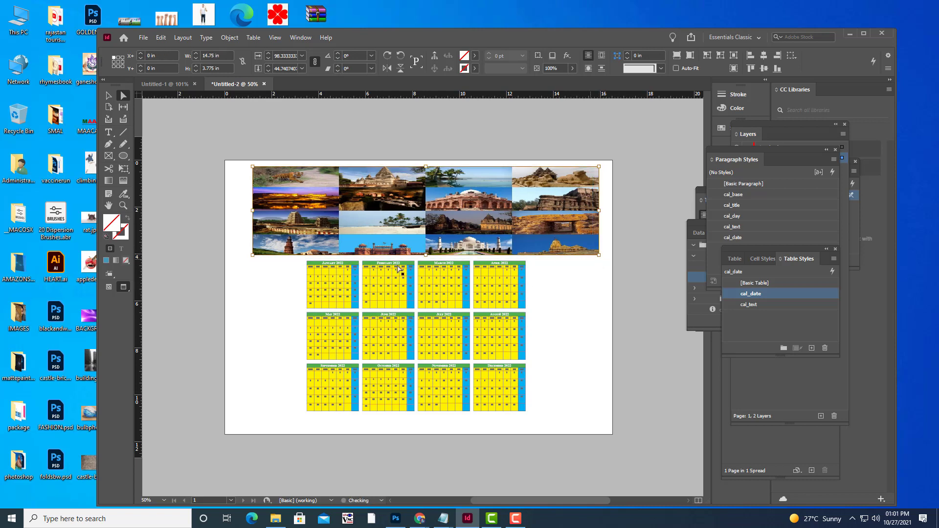
Stretch the collage content to about 4.2 in high, shift it up about 0.21 in within the frame, and deselect it
left_click_drag(426, 255, 426, 266)
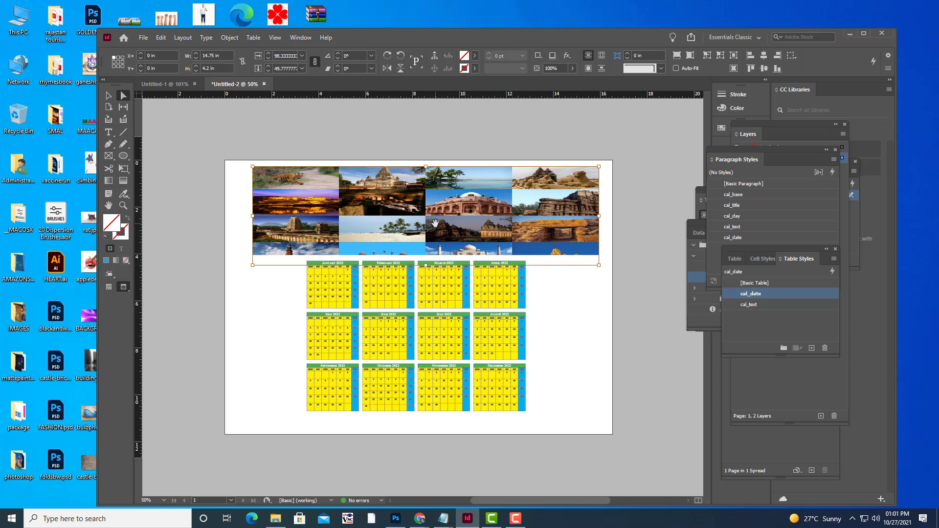
left_click_drag(435, 223, 437, 224)
left_click(108, 96)
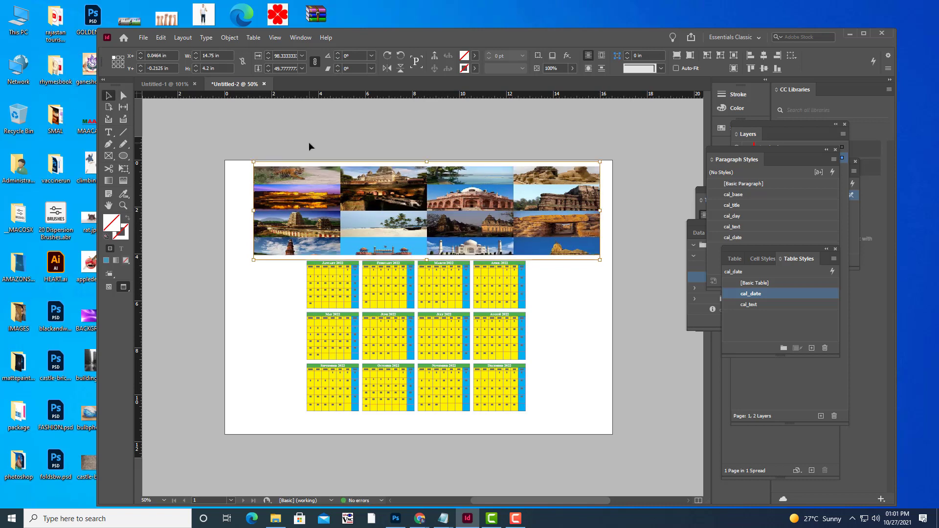
left_click(309, 142)
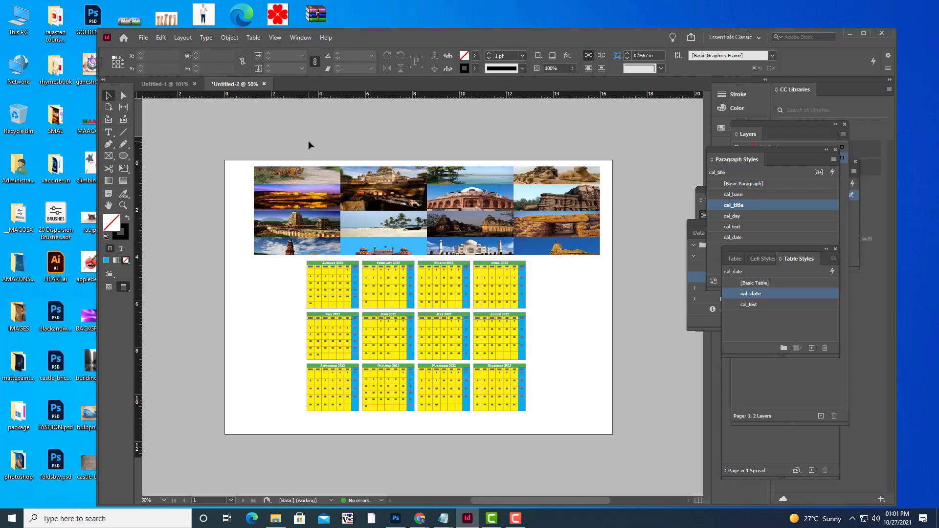
Stretch the collage content to about 4.69 in high, reposition it about 0.125 in below the frame's upper edge, and deselect it
left_click(327, 216)
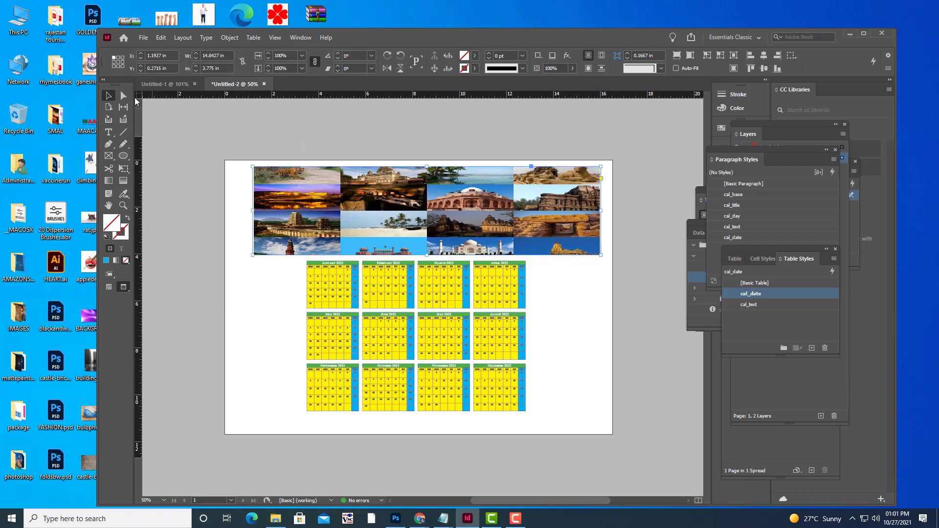
left_click(123, 95)
left_click(440, 224)
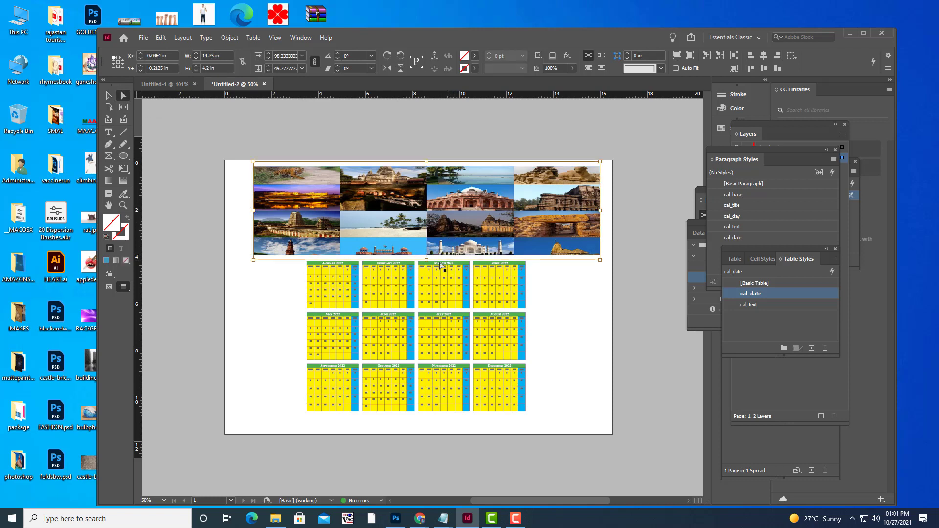
left_click_drag(427, 260, 427, 272)
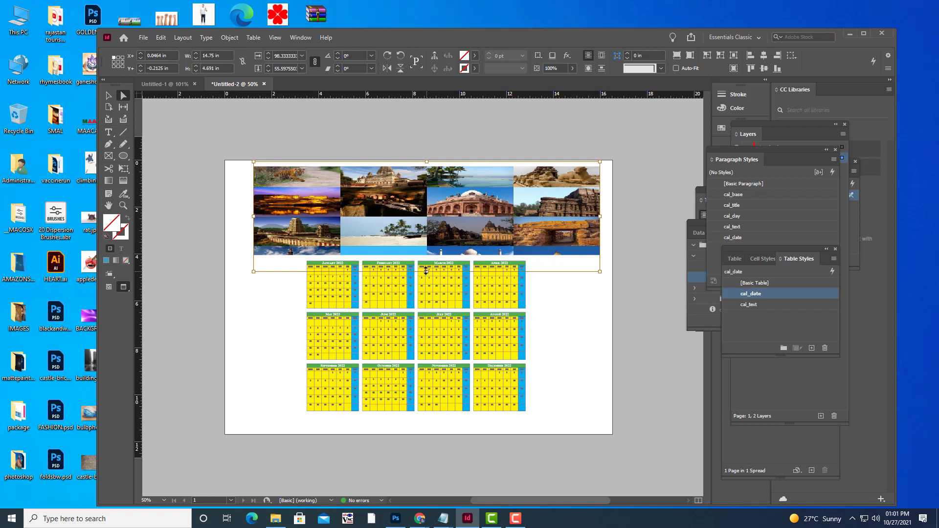
left_click_drag(459, 208, 451, 200)
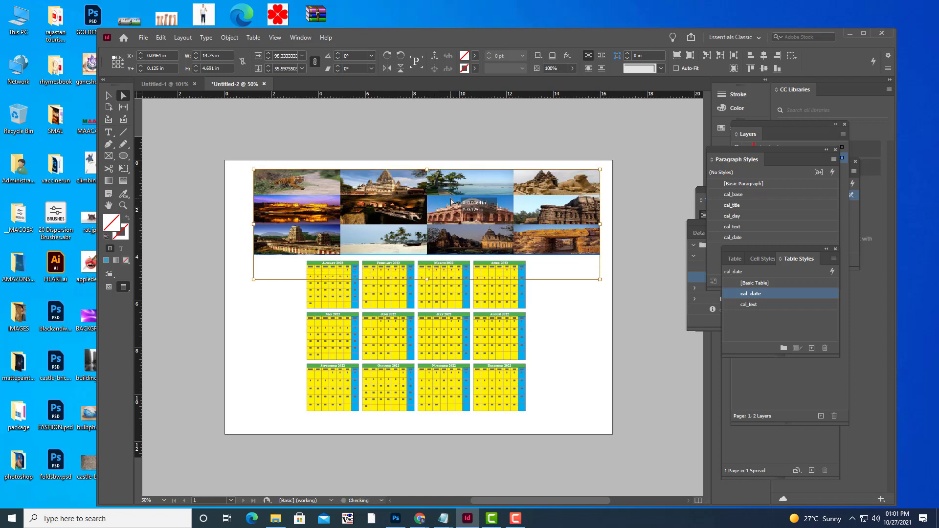
left_click(242, 126)
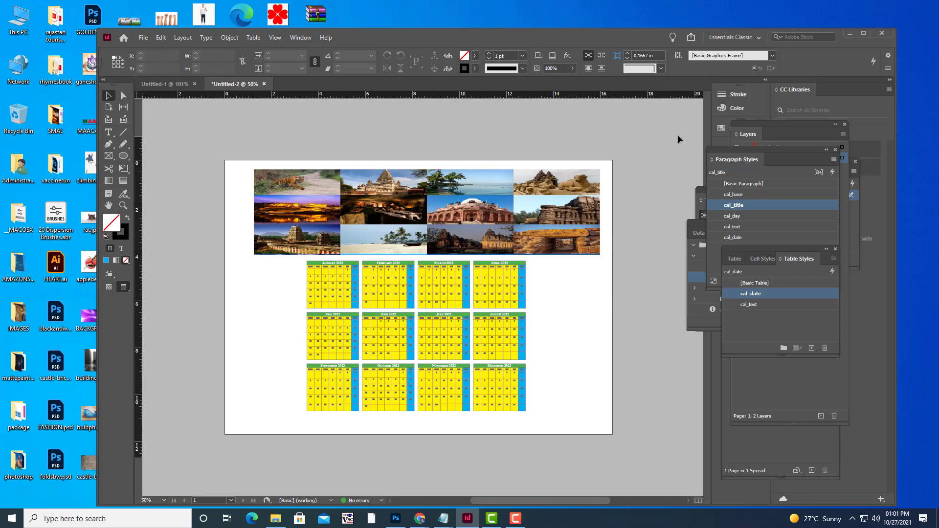
Show the document's layers beside the page, toggle Layer 1's visibility off and on, and add a new layer above Layer 1
left_click(295, 39)
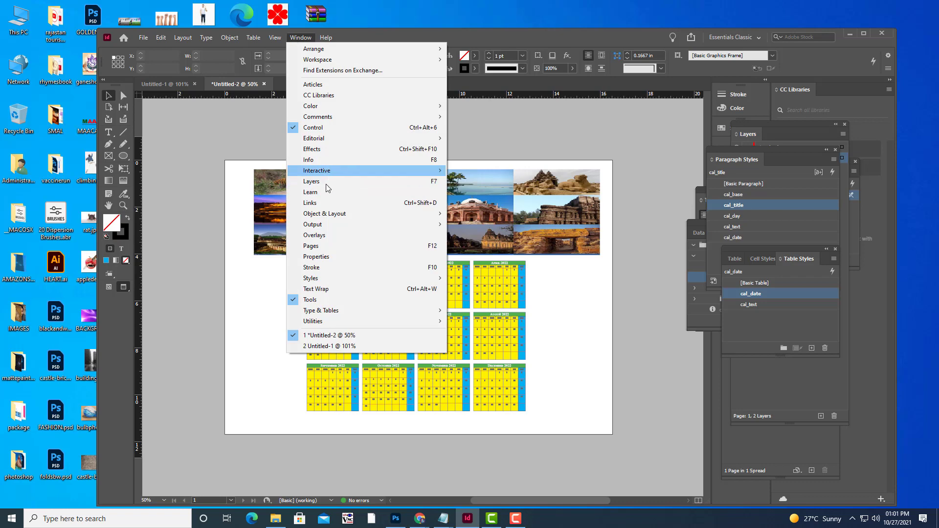
left_click(326, 188)
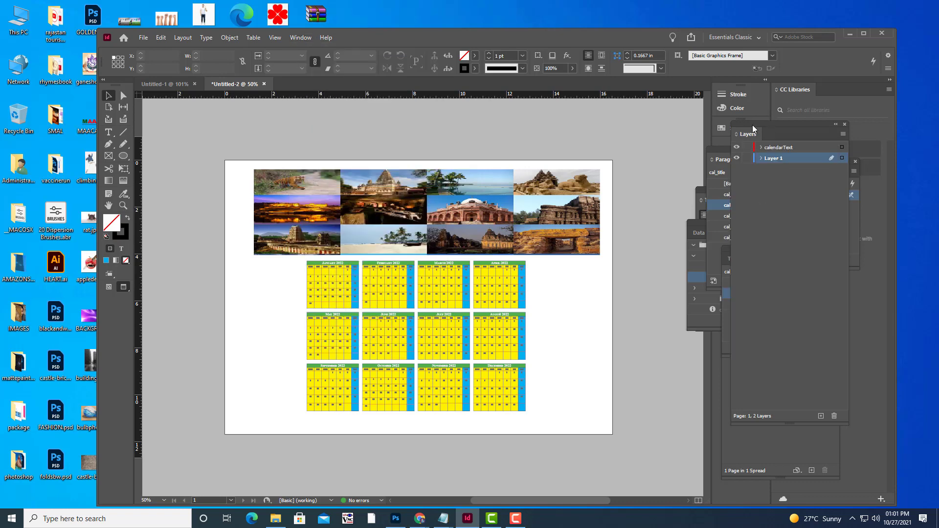
left_click_drag(752, 124, 637, 162)
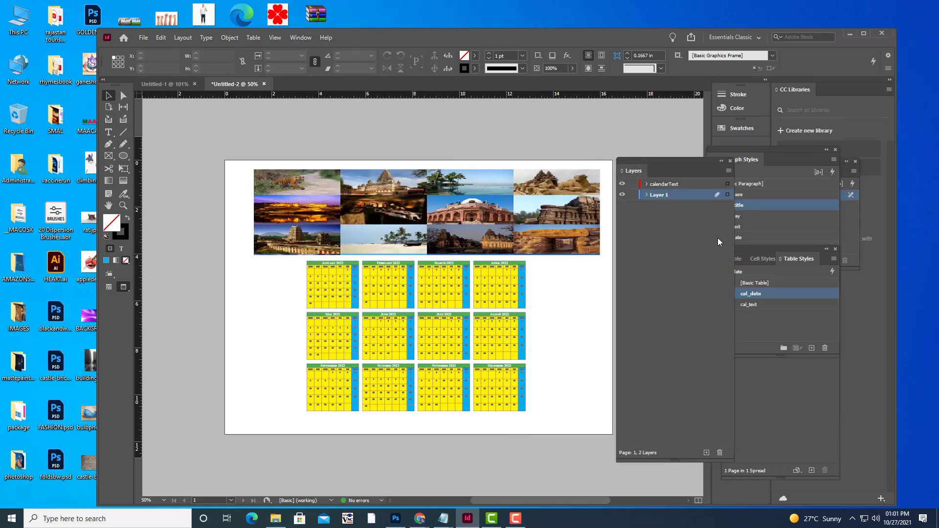
left_click(623, 196)
left_click(623, 195)
left_click_drag(646, 163, 663, 142)
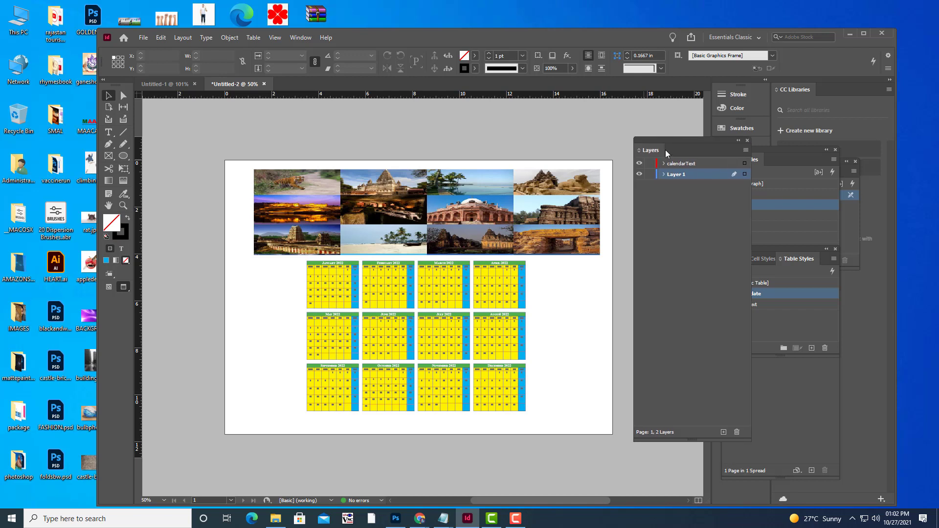
left_click(723, 433)
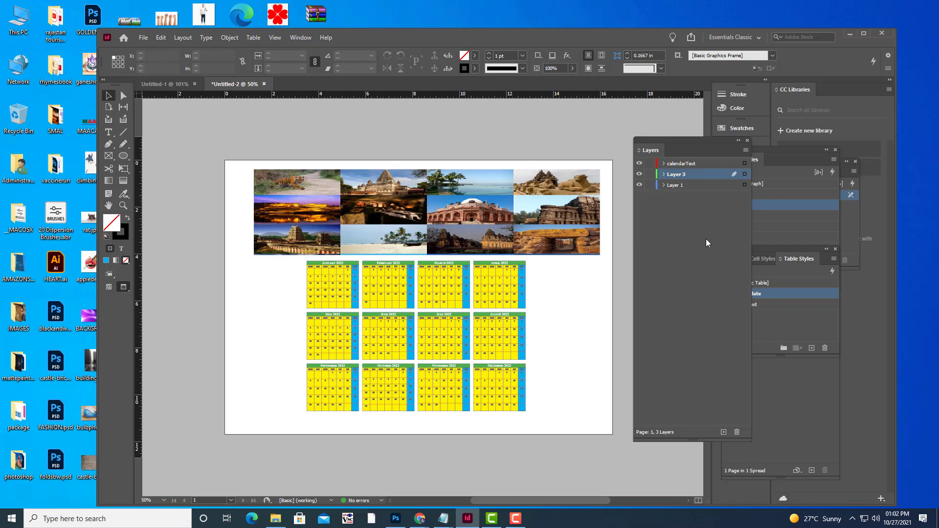
left_click_drag(652, 140, 698, 133)
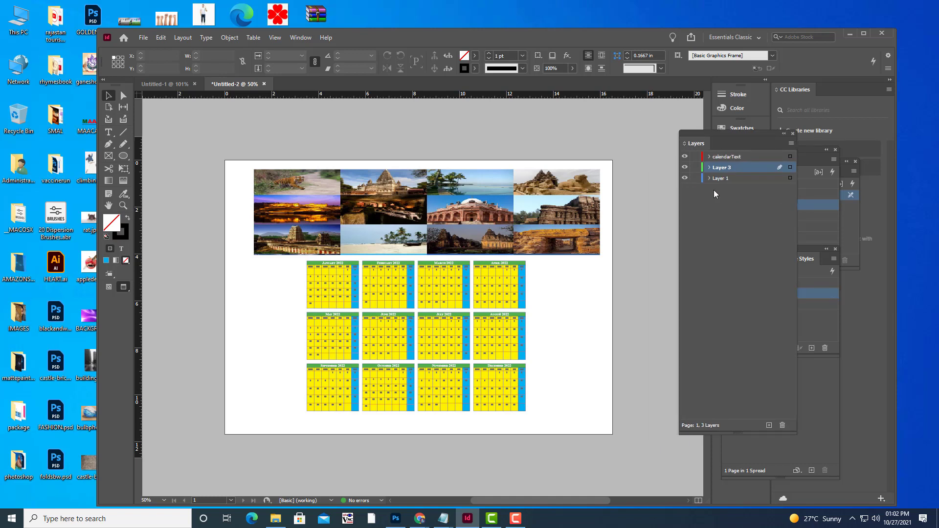
Lock Layer 1 with the collage and make Layer 3 the active layer
left_click(733, 178)
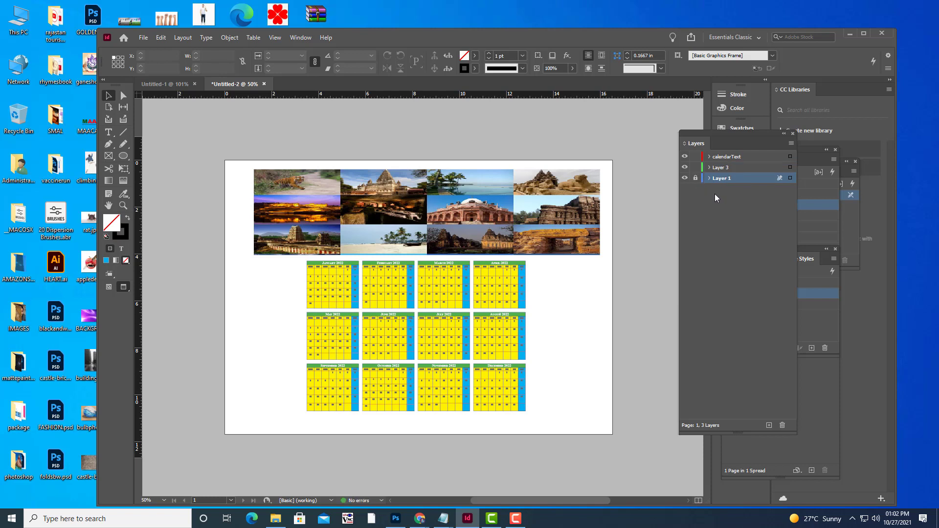
left_click(729, 168)
left_click_drag(701, 141, 713, 139)
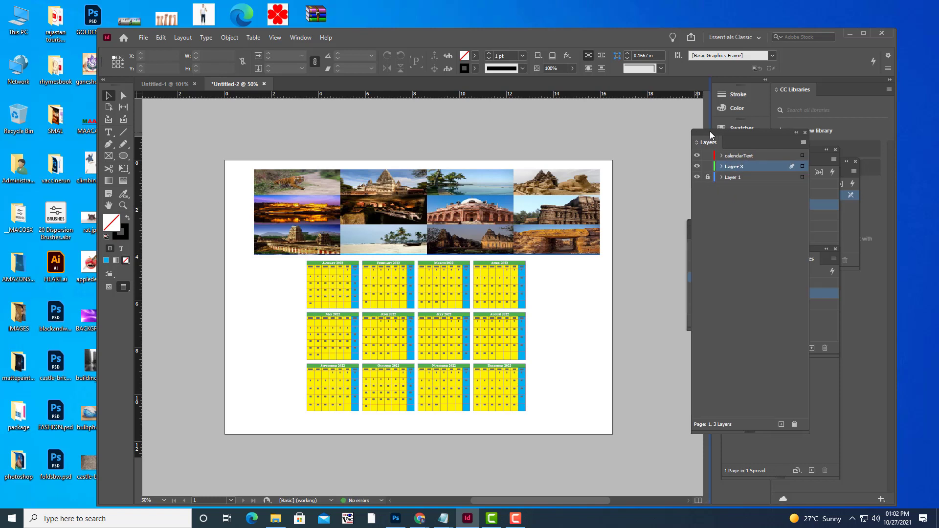
Draw a text frame about 2.06 × 6.12 in left of the months with the digit 2, coloured in the C=15 M=100 Y=100 red swatch
left_click(108, 133)
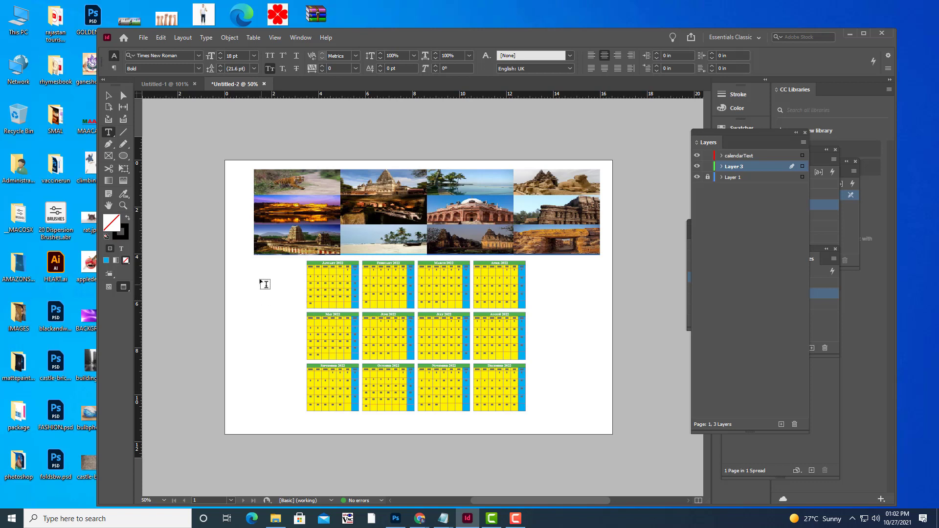
left_click_drag(253, 268, 302, 413)
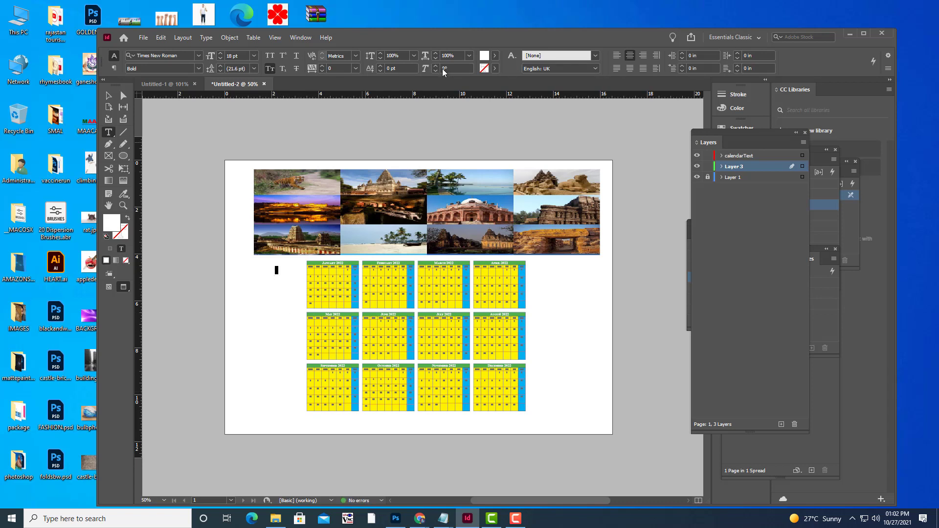
left_click(495, 56)
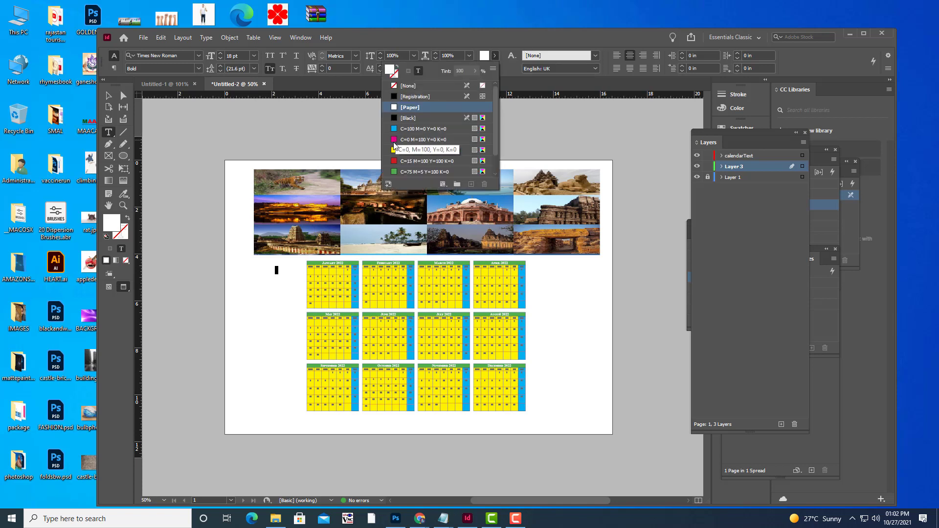
left_click(395, 161)
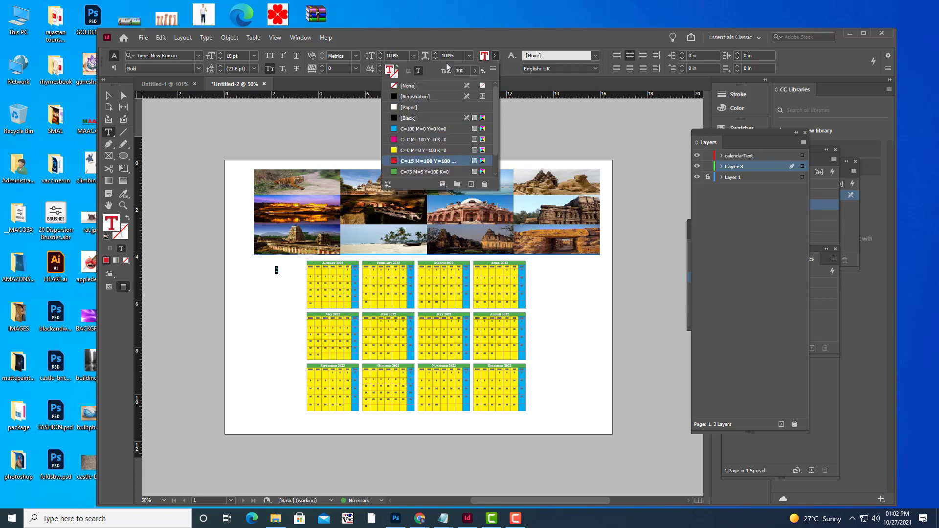
Set the digit 2 to 72 pt and enlarge it in steps to 114 pt
left_click(254, 55)
left_click(254, 56)
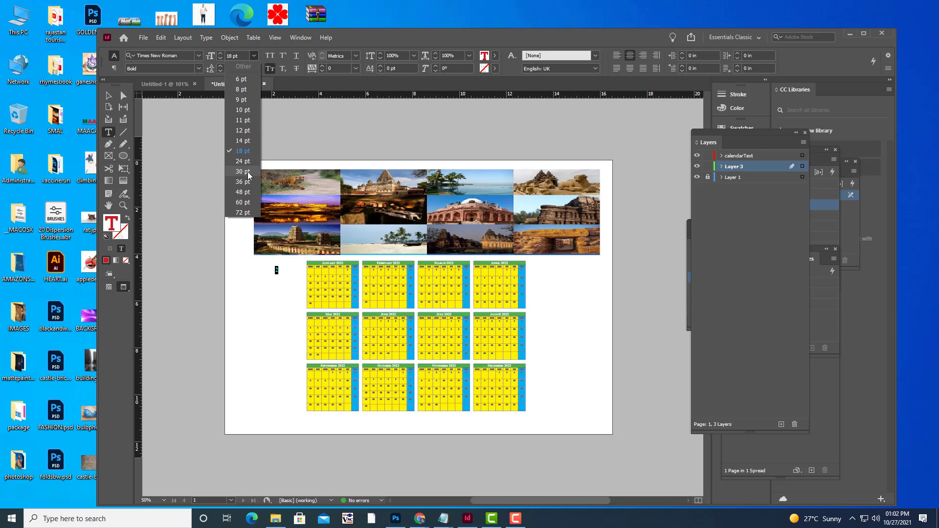
left_click(240, 202)
left_click(254, 56)
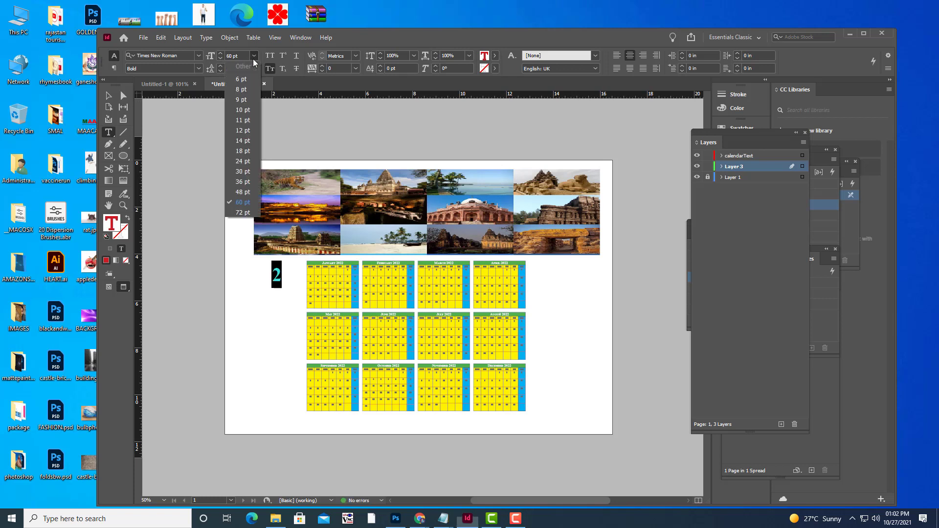
left_click(243, 213)
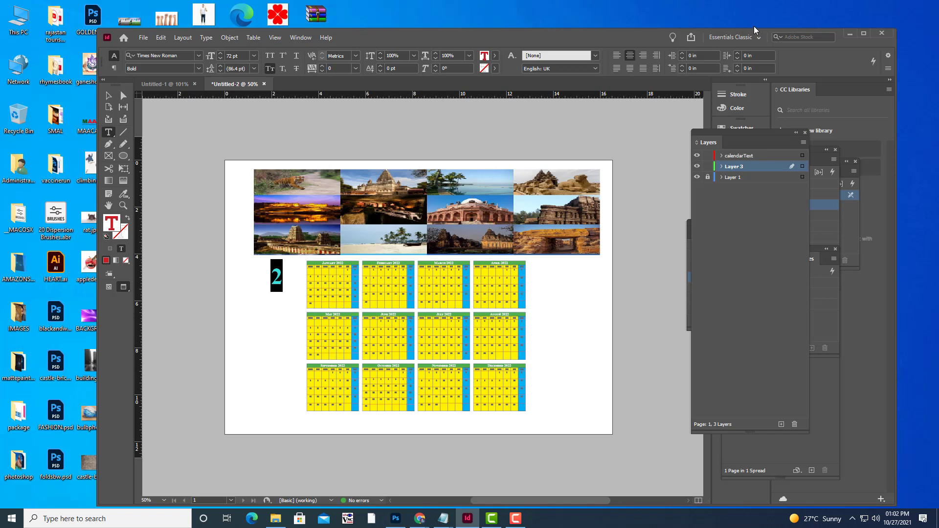
key("ctrl+shift+period")
key("ctrl+shift+period")
key("ctrl+shift+period")
key("ctrl+shift+period")
key("ctrl+shift+period")
key("ctrl+shift+period")
key("ctrl+shift+period")
key("ctrl+shift+period")
key("ctrl+shift+period")
key("ctrl+shift+period")
key("ctrl+shift+period")
key("ctrl+shift+period")
key("ctrl+shift+period")
key("ctrl+shift+period")
key("ctrl+shift+period")
key("ctrl+shift+period")
key("ctrl+shift+period")
key("ctrl+shift+period")
key("ctrl+shift+period")
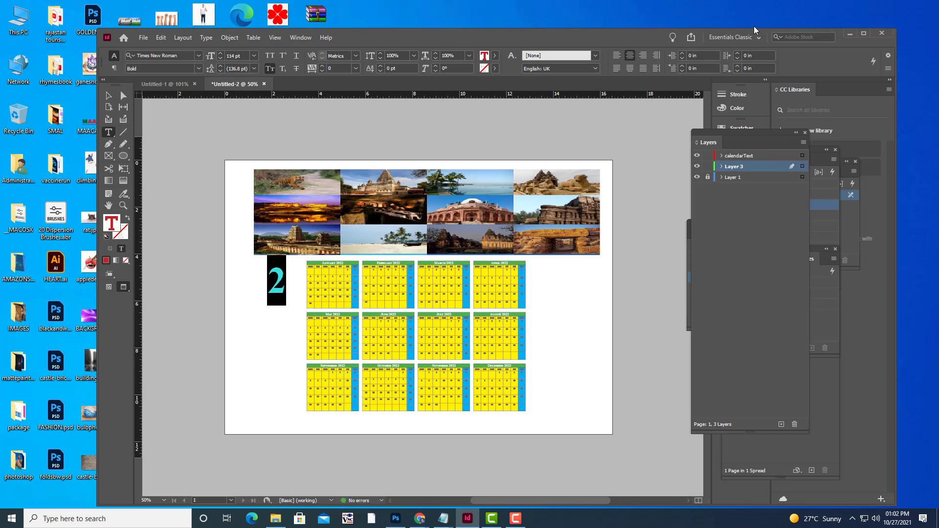
key("Right")
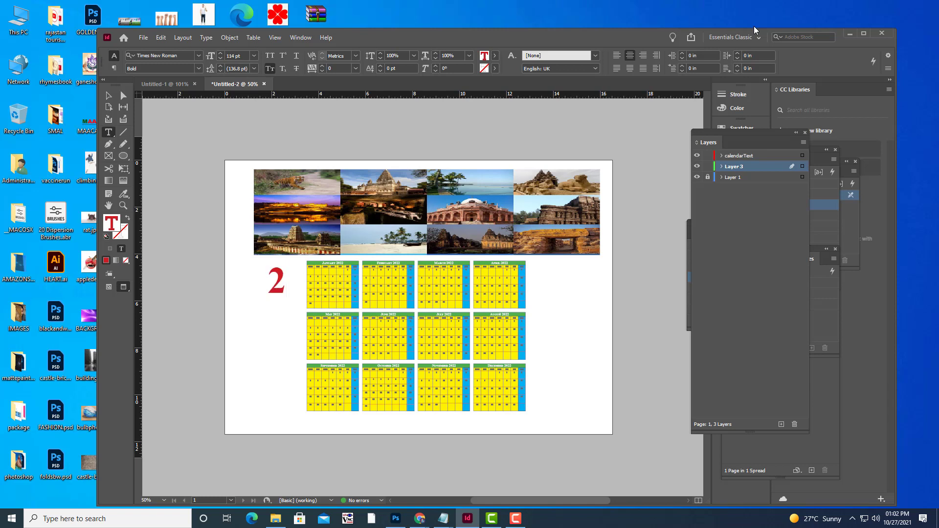
Add a 0 on a new line below the 2 and select the text frame as an object
left_click(108, 138)
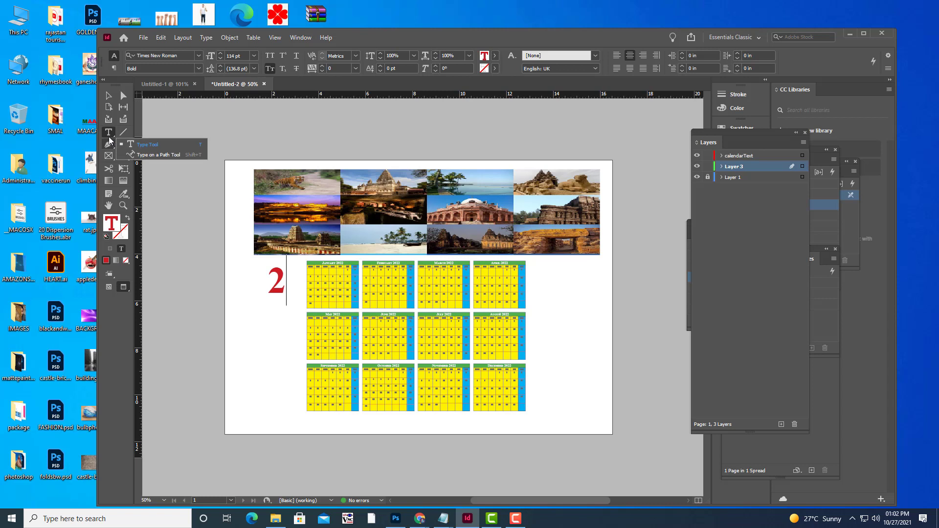
left_click(108, 137)
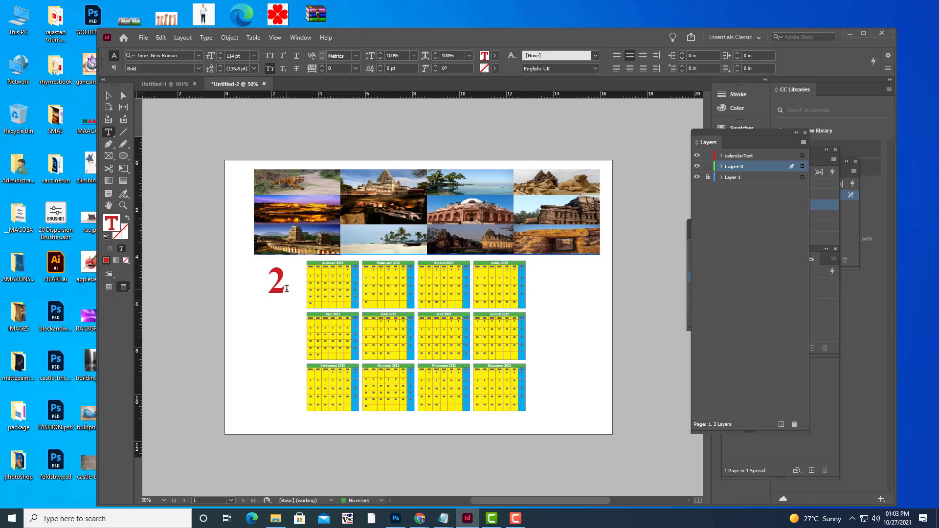
key("Return")
type("0")
left_click(282, 323)
key("Escape")
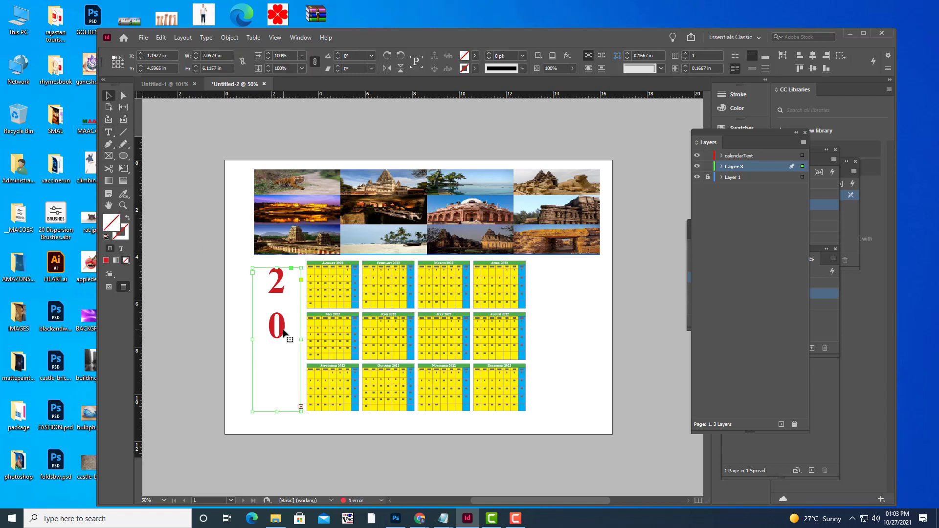
Try resizing the year's text frame to about 3.43 in high and 3.9 in wide, undo the resizing, and deselect it
left_click_drag(276, 411, 277, 349)
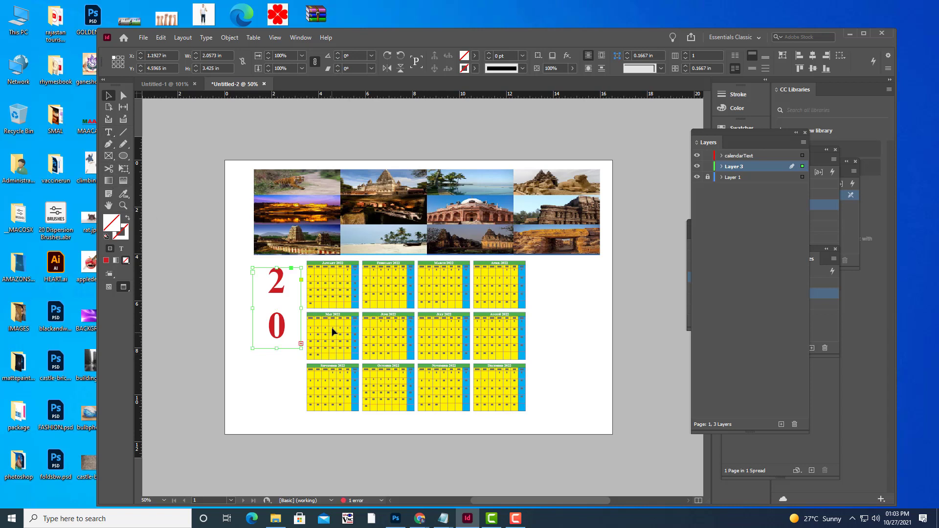
left_click_drag(301, 308, 344, 308)
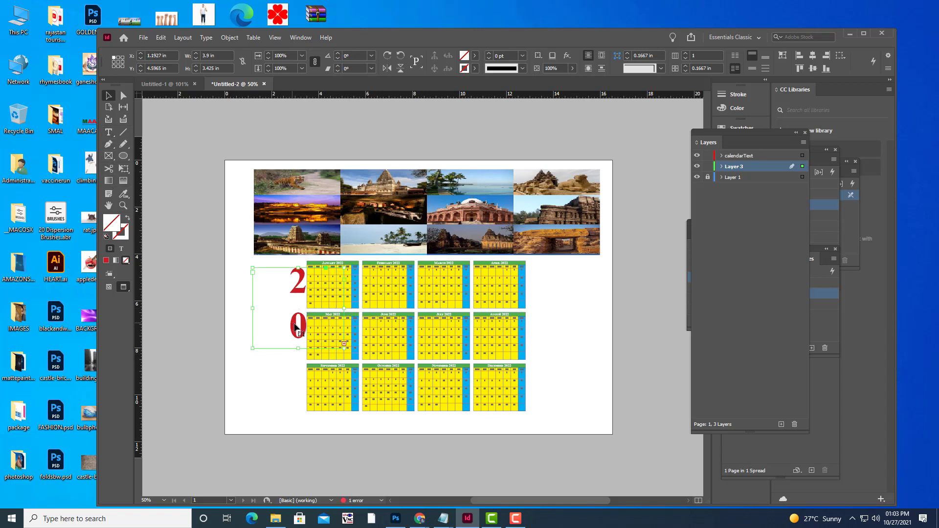
key("ctrl+z")
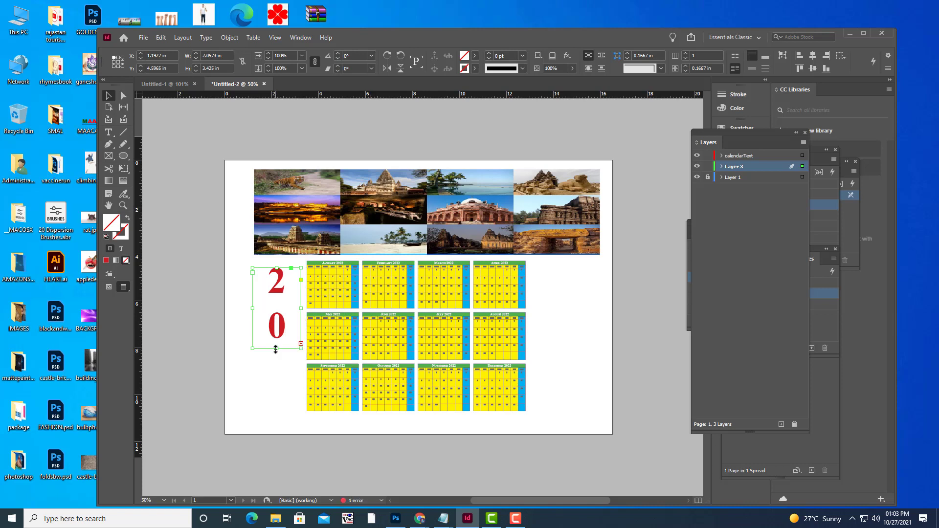
left_click_drag(277, 348, 275, 468)
key("ctrl+z")
key("ctrl+z")
key("ctrl+shift+z")
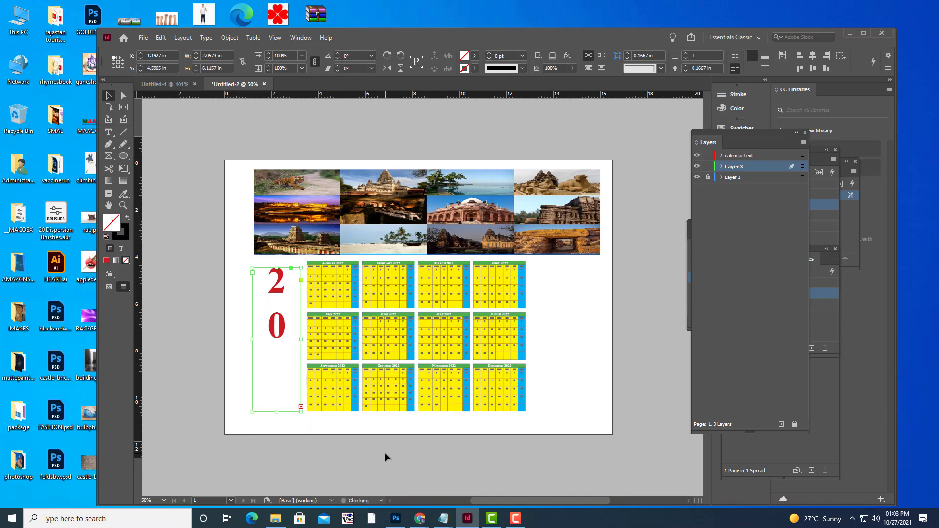
left_click(386, 453)
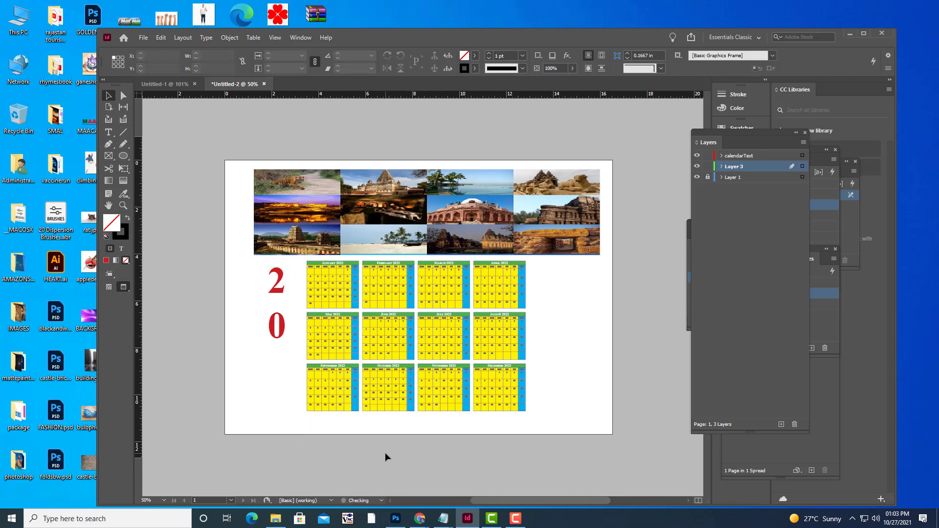
Complete the vertical year by adding the remaining digits of 2022 on separate lines below the 0
left_click(108, 132)
left_click_drag(272, 268, 277, 352)
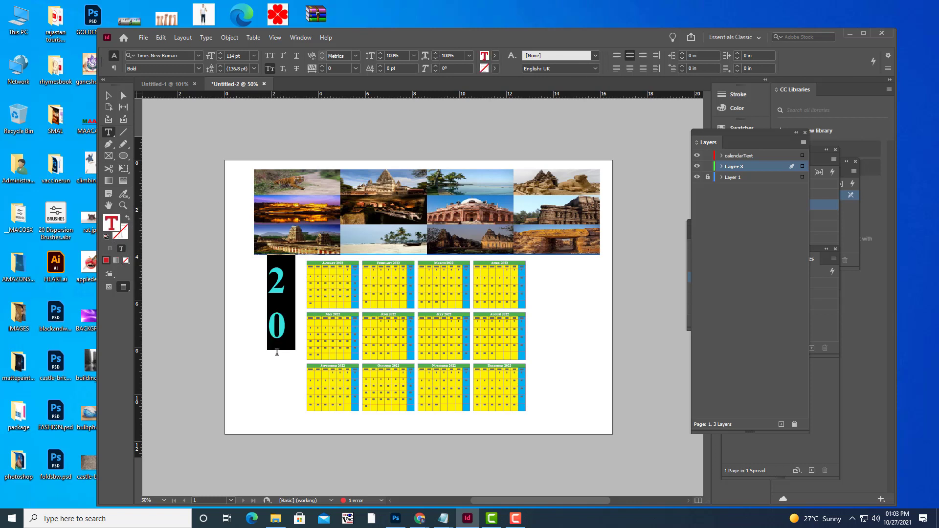
left_click(285, 330)
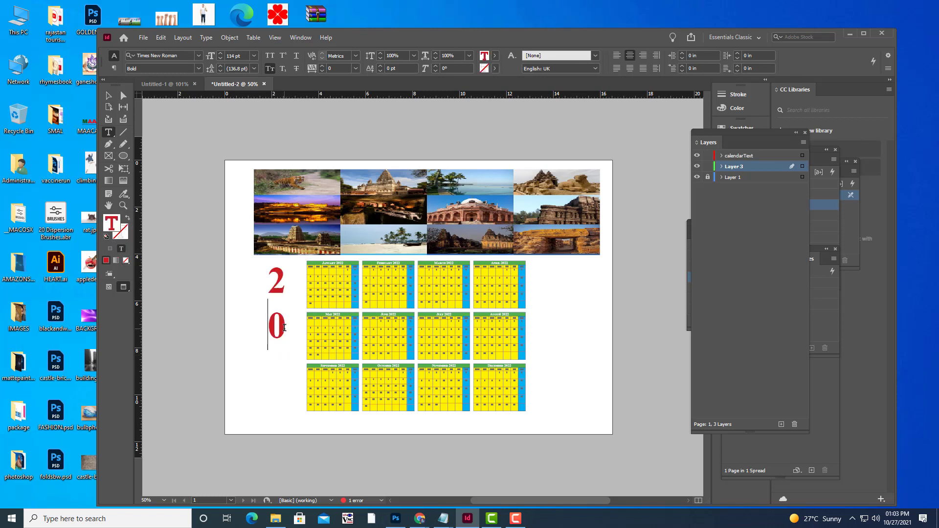
key("Right")
type("2")
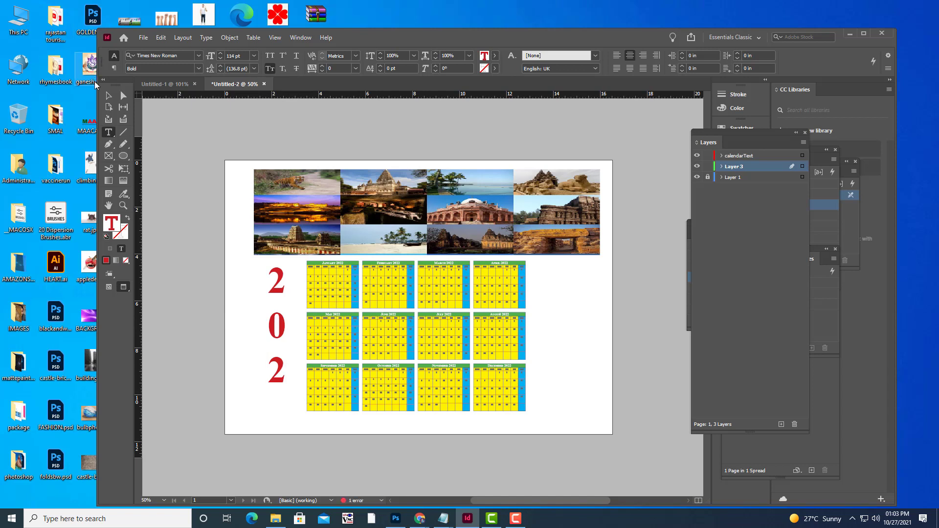
Stretch the year's text frame downward to about 10.03 in high
left_click(108, 96)
left_click(258, 312)
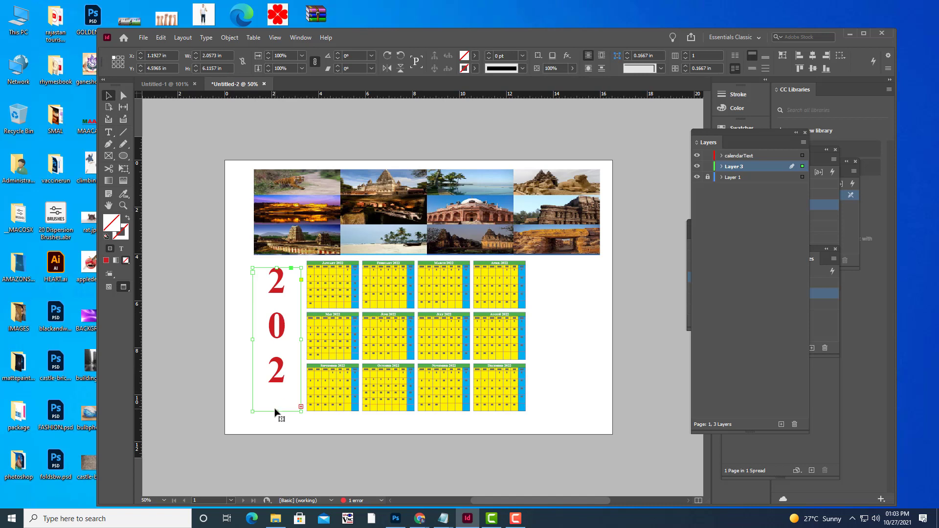
left_click_drag(277, 414, 280, 485)
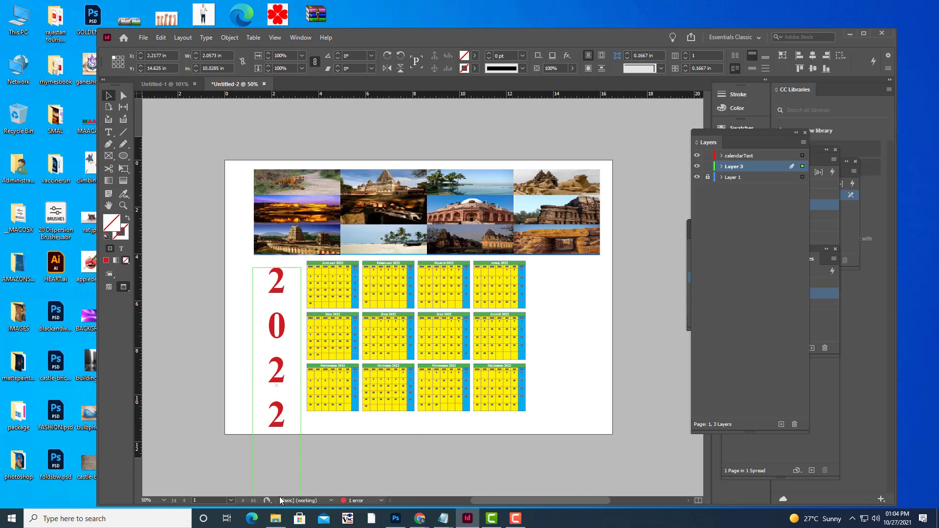
Move the year's text frame up over the collage, stretch it to about 13.19 in high, and place the text cursor at its last digit
left_click_drag(281, 288, 282, 147)
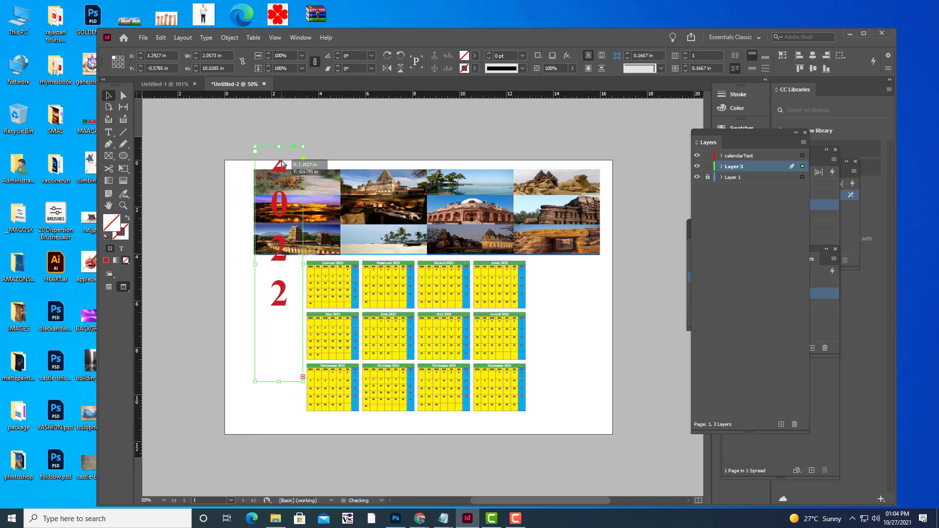
left_click_drag(279, 382, 279, 456)
left_click(109, 132)
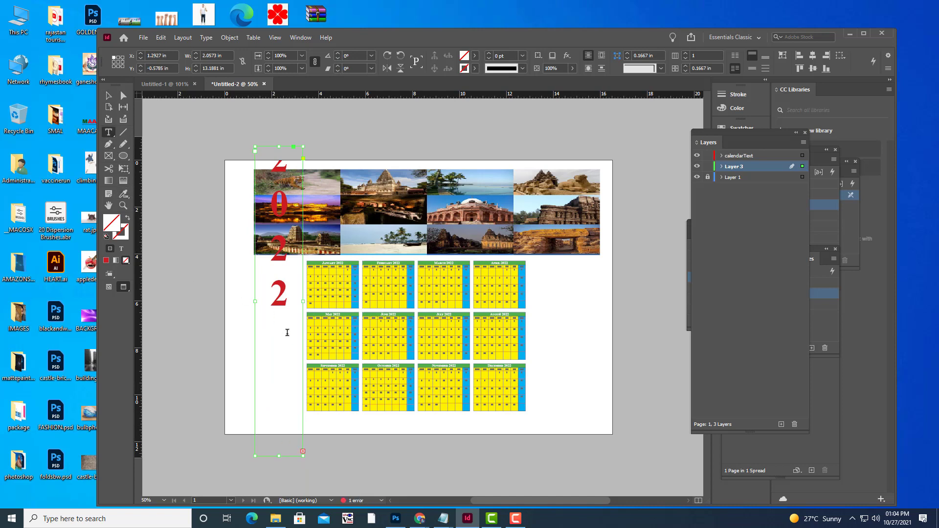
left_click(286, 295)
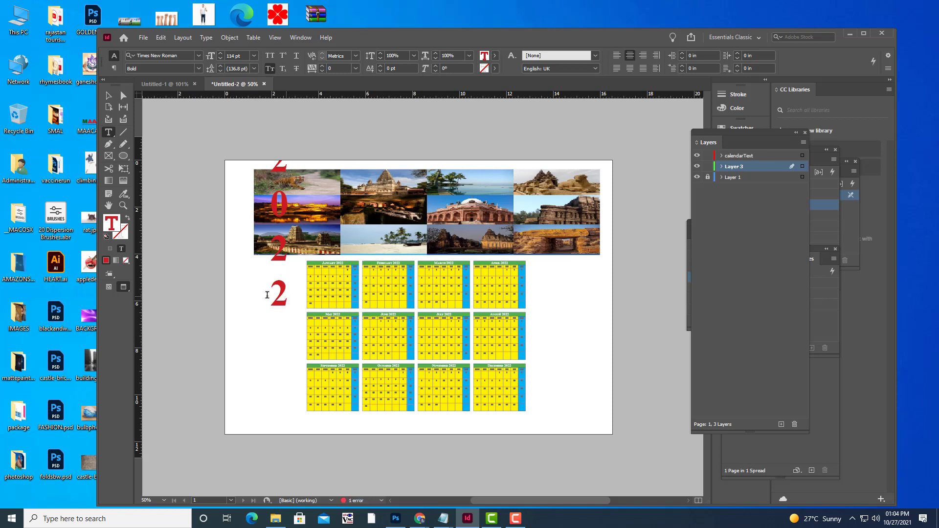
Shorten the year's text frame to about 7.45 in high and move it back down to the left of the months
left_click(109, 96)
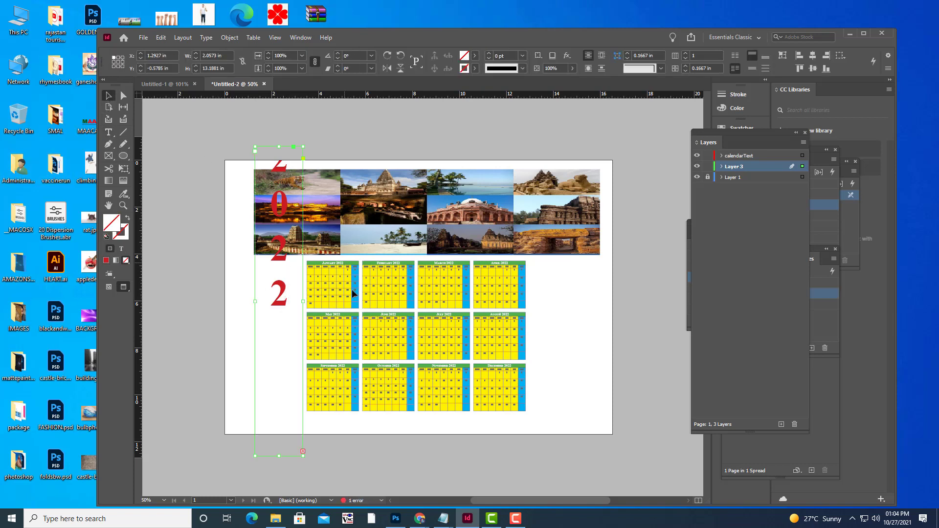
left_click_drag(280, 456, 280, 321)
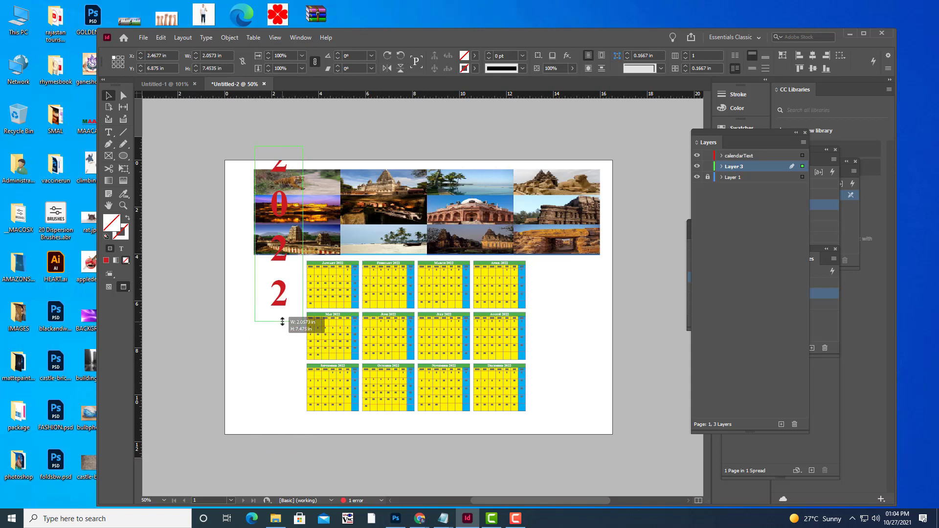
left_click_drag(284, 205, 286, 320)
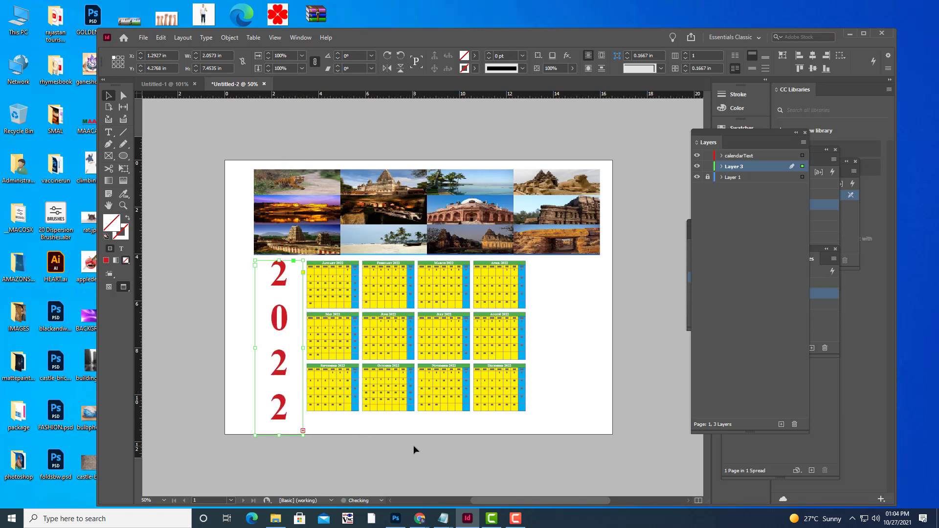
left_click_drag(280, 423, 284, 412)
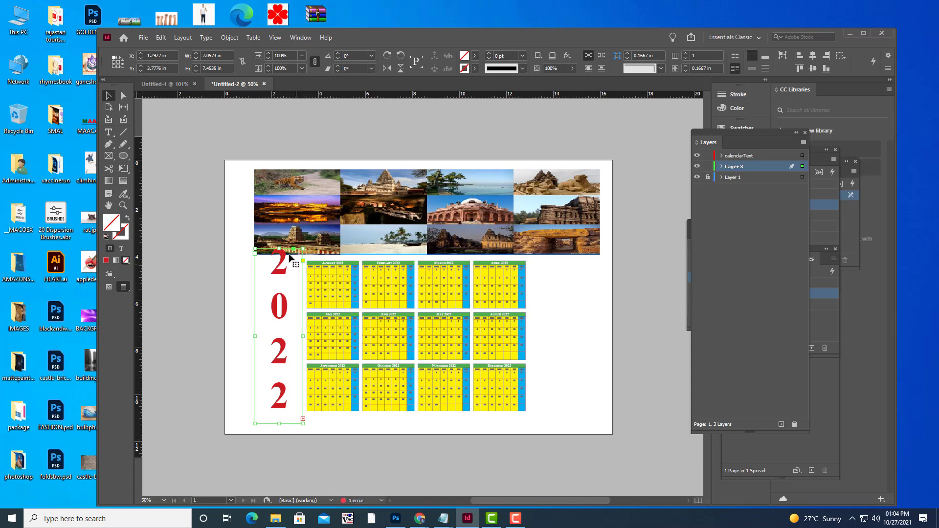
Lower the year frame's upper edge to align with the top row of months and extend the frame to about 7.58 in high
left_click_drag(279, 250, 279, 261)
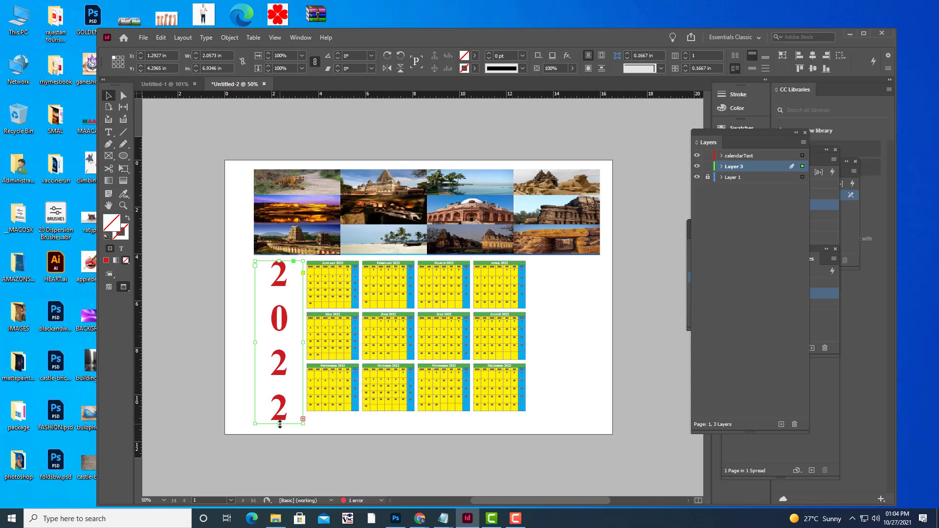
left_click_drag(280, 424, 279, 416)
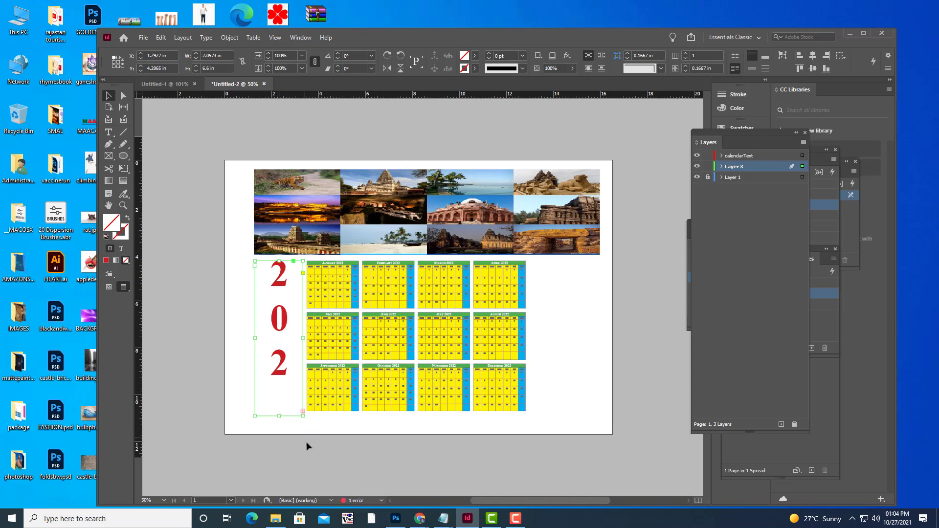
key("ctrl+z")
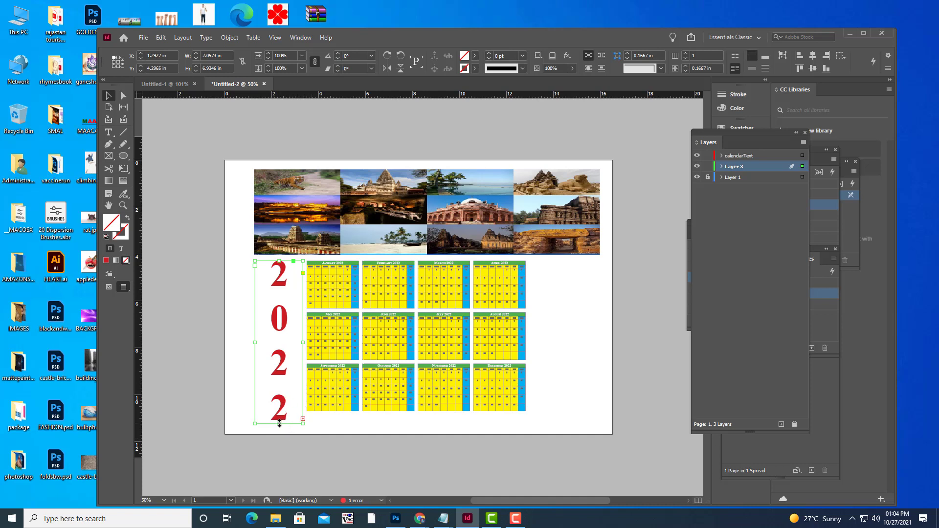
left_click_drag(279, 424, 280, 439)
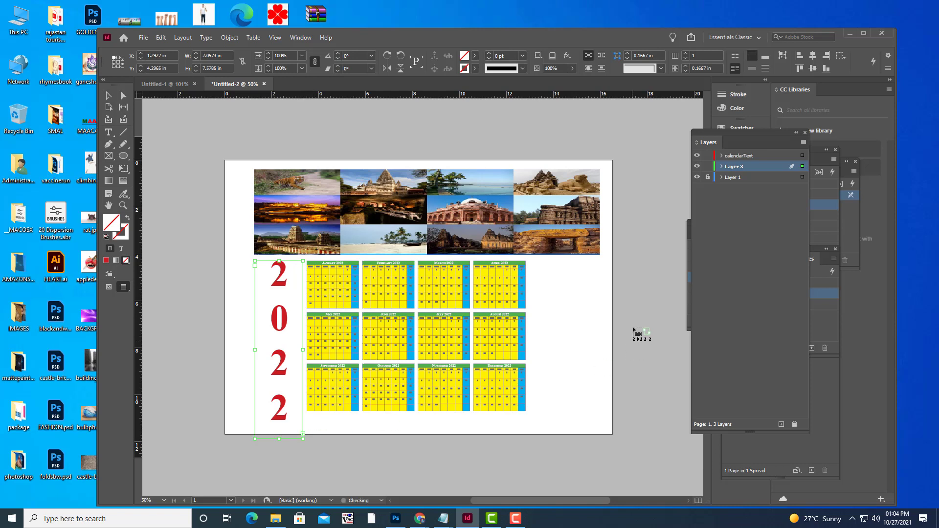
Delete the stray wide text frame over the lower months and the existing vertical 2022 text frame
left_click(567, 313)
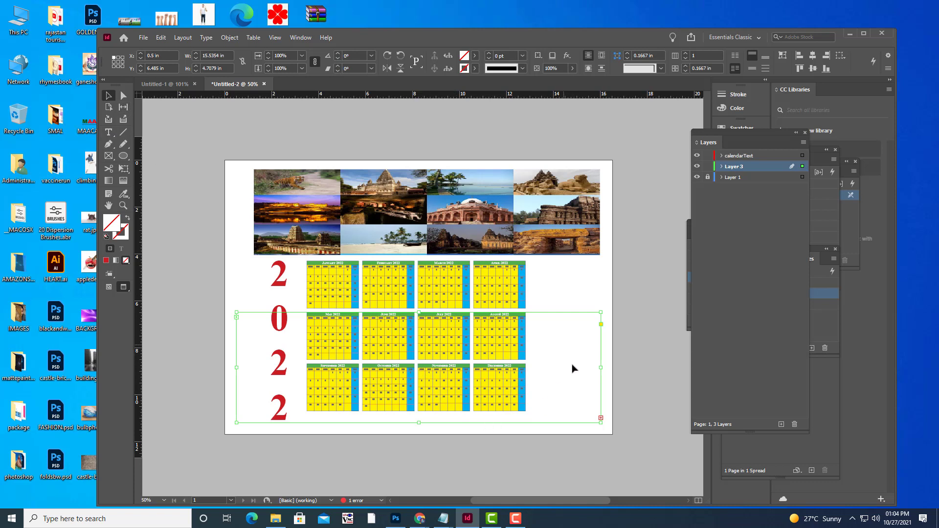
left_click_drag(574, 368, 580, 426)
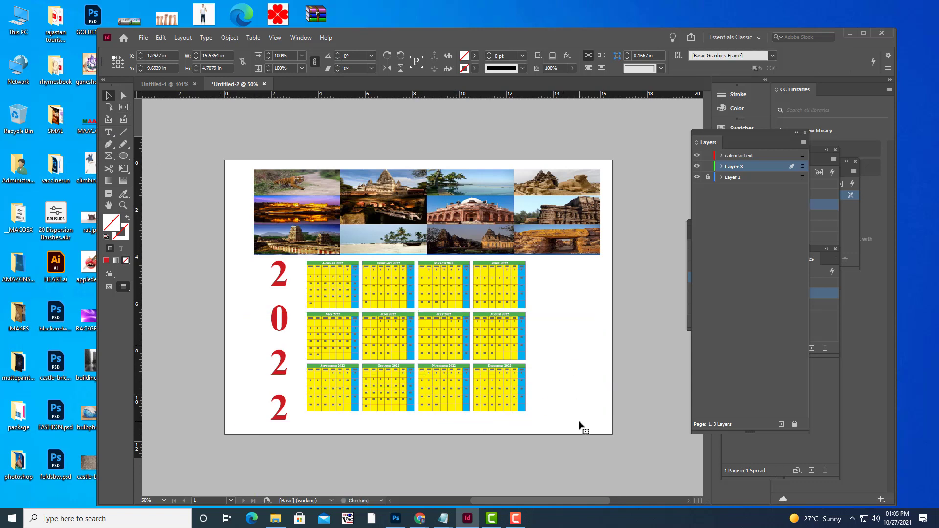
left_click(579, 426)
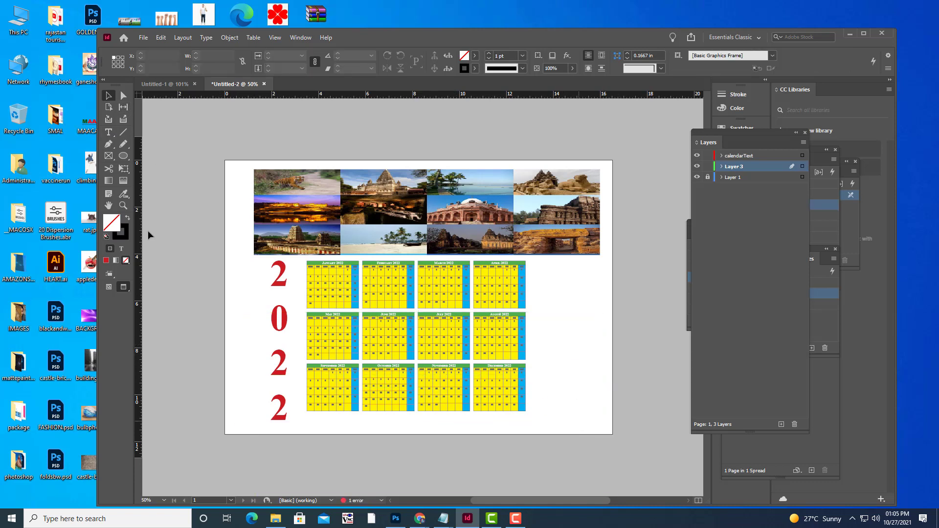
left_click(279, 286)
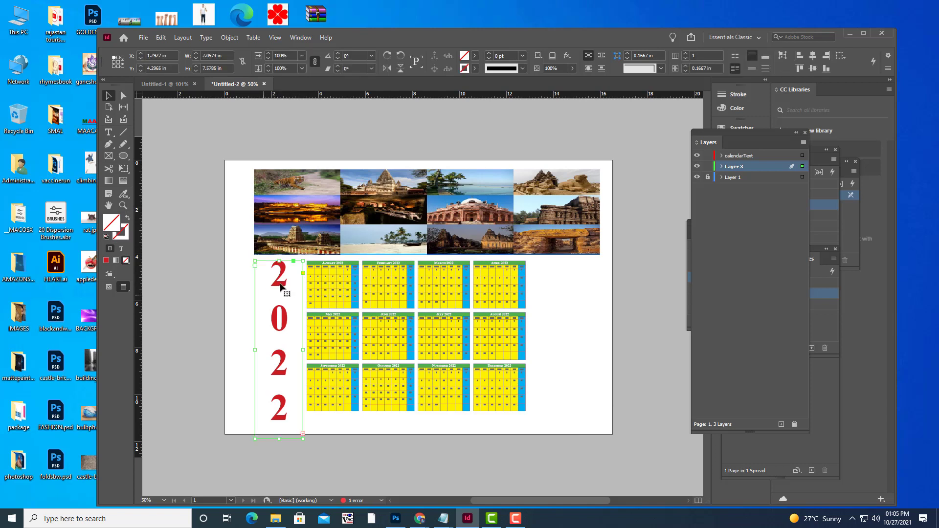
key("Delete")
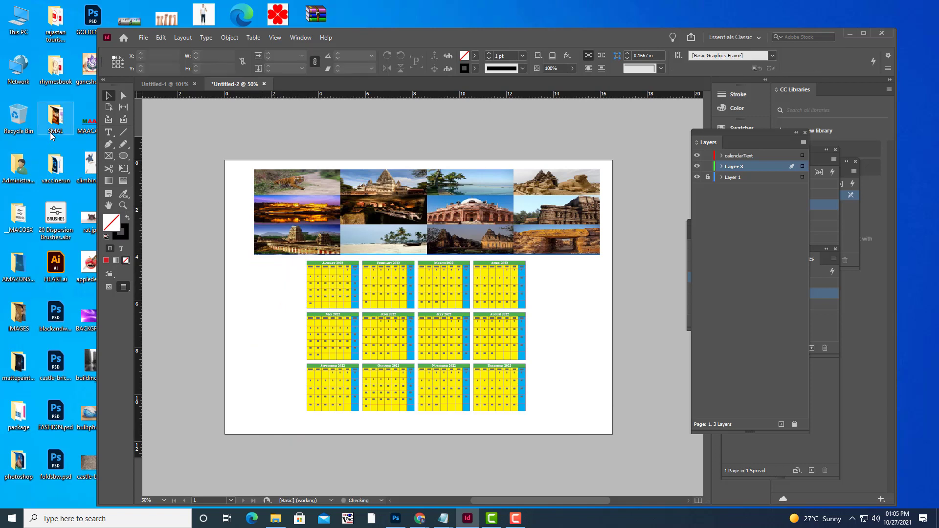
Draw a tall text frame about 2.08 by 6.90 in beside the months and enter 2022 in red, one digit per line
key("t")
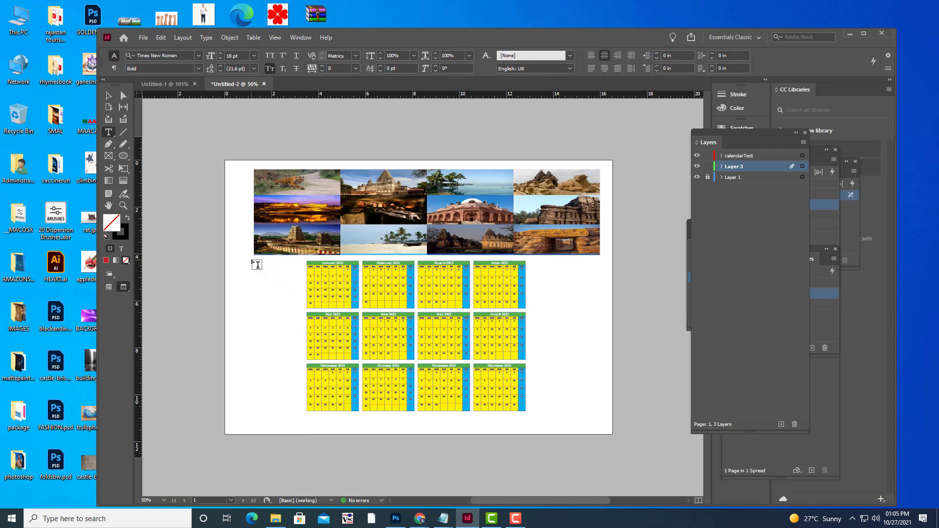
left_click_drag(254, 260, 302, 425)
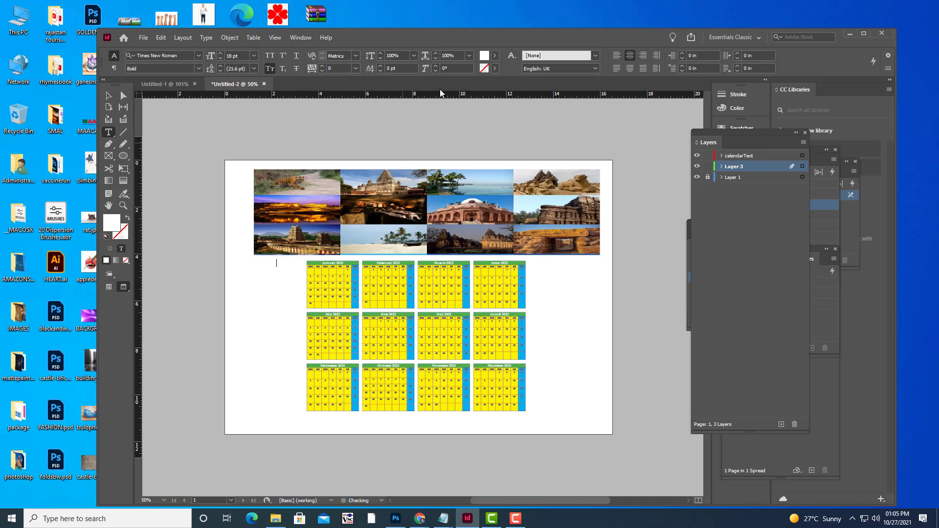
left_click(495, 56)
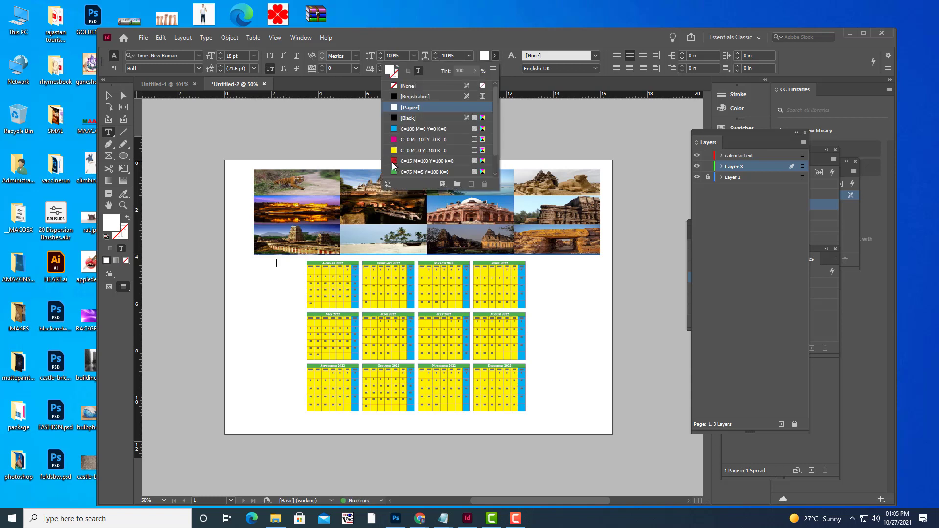
left_click(393, 163)
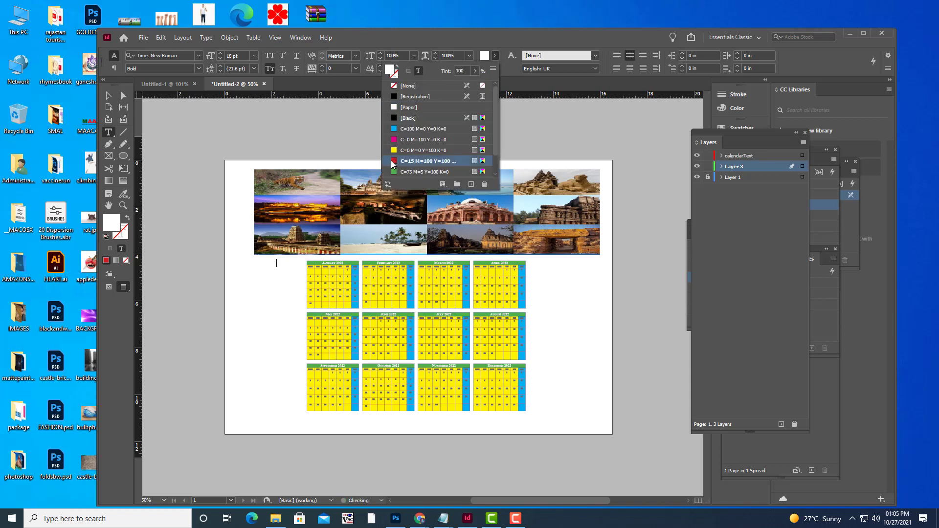
left_click(536, 36)
type("2")
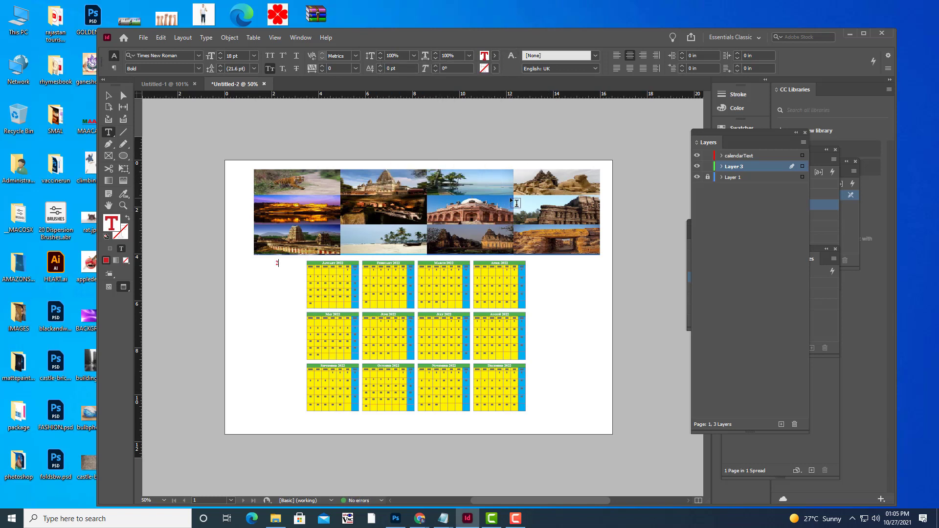
key("Return")
Enlarge all four digits of the vertical 2022 to 106 pt
left_click_drag(276, 264, 281, 288)
key("ctrl+alt+shift+period")
key("ctrl+alt+shift+period")
key("ctrl+alt+shift+period")
key("ctrl+alt+shift+period")
key("ctrl+alt+shift+period")
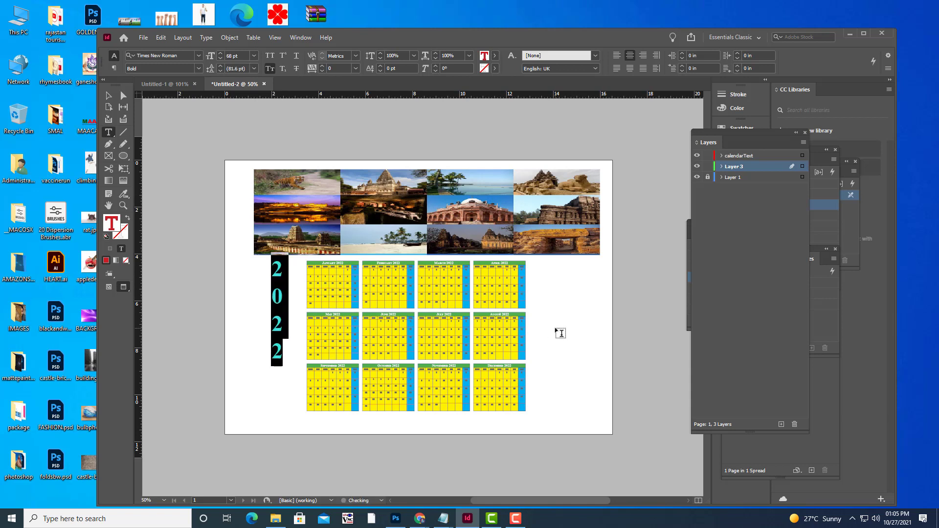
key("ctrl+shift+period")
key("ctrl+shift+period")
key("ctrl+shift+period")
key("ctrl+shift+period")
key("ctrl+shift+period")
key("ctrl+shift+period")
key("ctrl+shift+period")
key("ctrl+shift+period")
key("ctrl+shift+period")
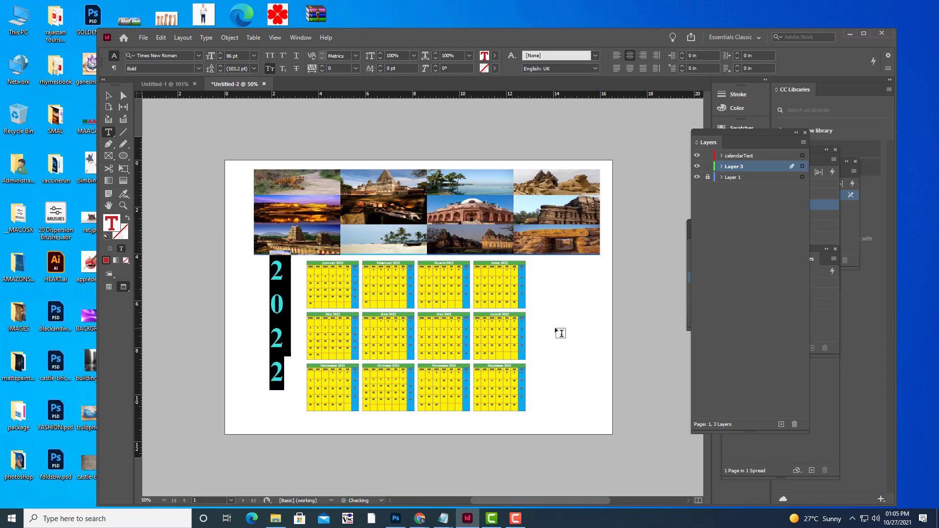
key("ctrl+shift+period")
key("ctrl+shift+period")
key("ctrl+shift+period")
key("ctrl+shift+period")
key("ctrl+shift+period")
key("ctrl+shift+period")
key("ctrl+shift+period")
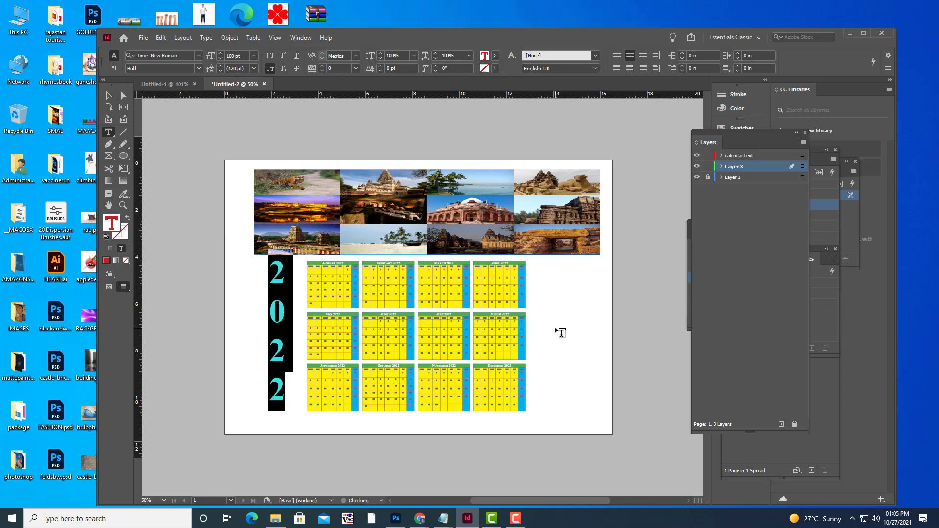
key("ctrl+shift+period")
key("ctrl+shift+period")
key("ctrl+shift+period")
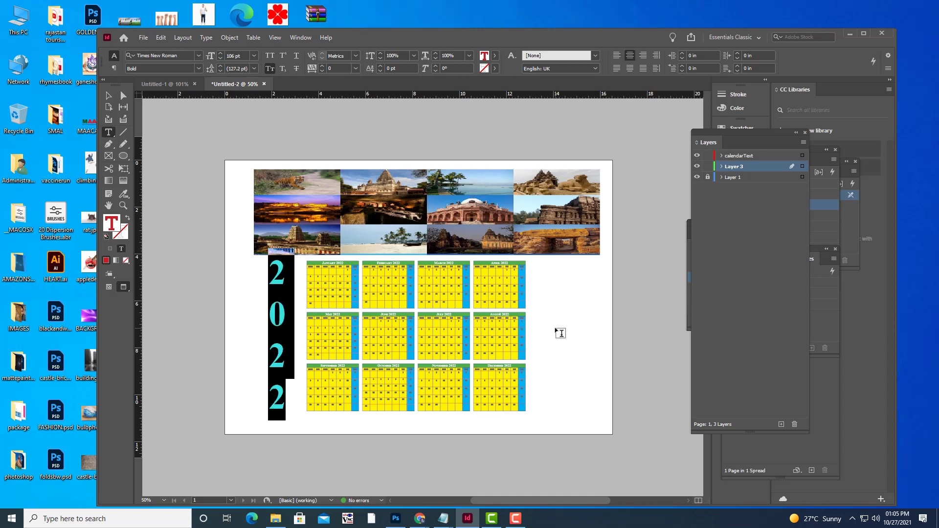
Move the 2022 text frame to about X 1.09 in, Y 4.30 in, level with the upper edge of the months
left_click(109, 95)
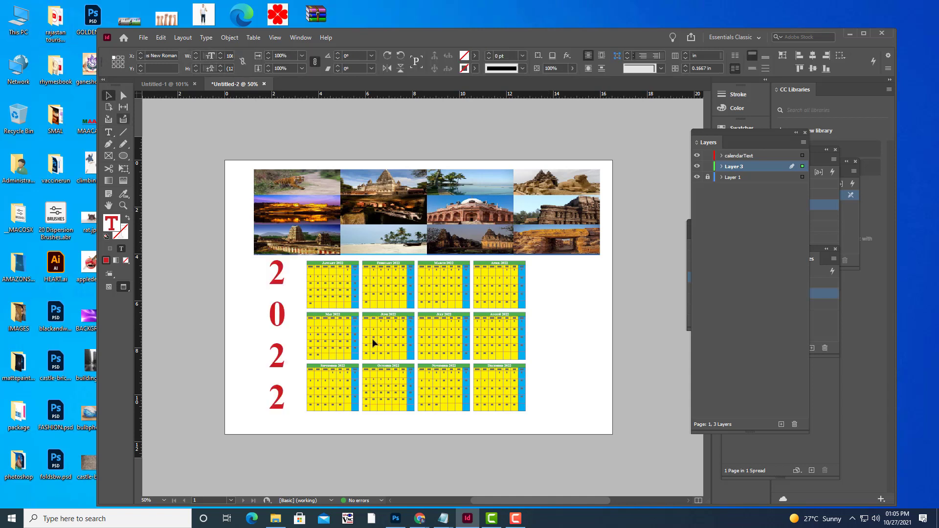
left_click(283, 315)
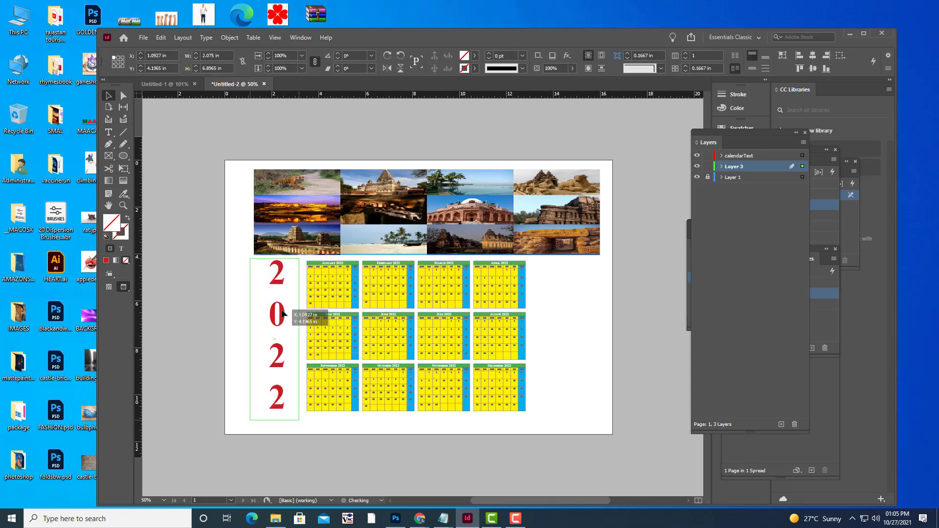
left_click_drag(283, 316, 283, 318)
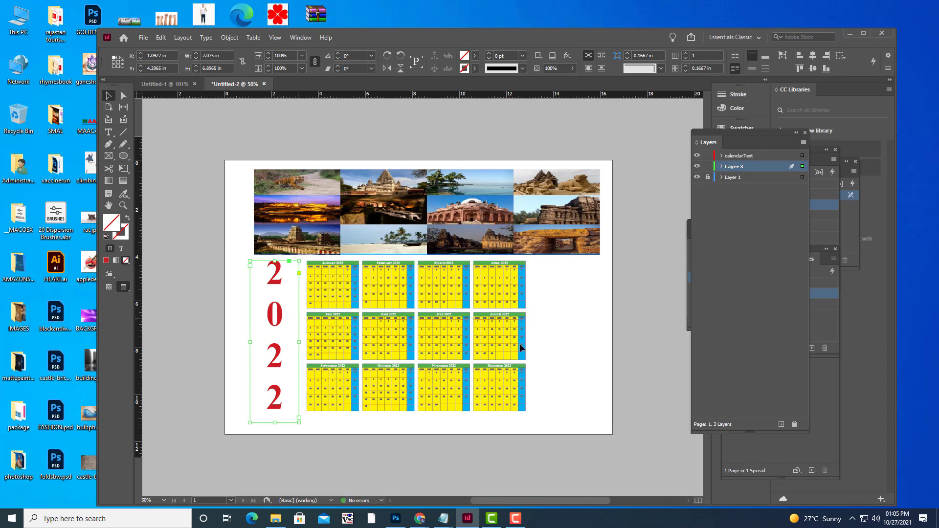
left_click(656, 311)
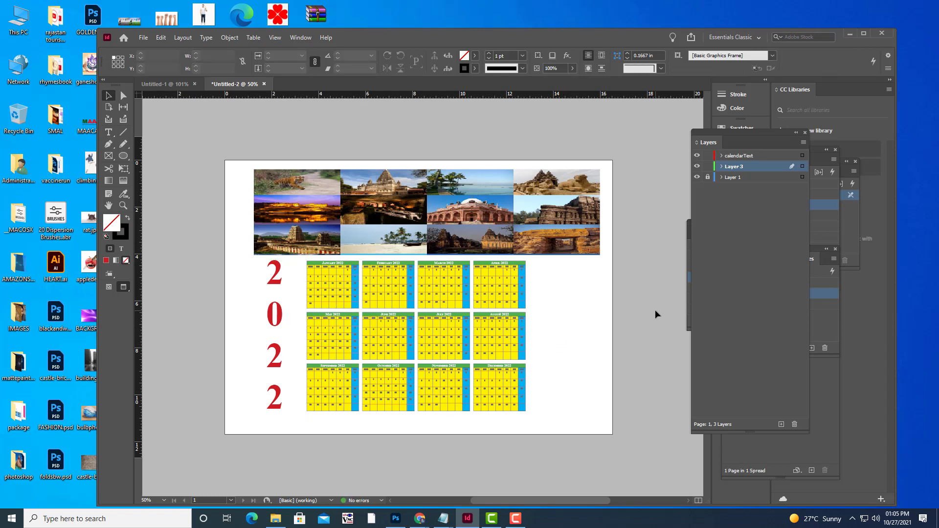
Change the font of the vertical 2022 text to Impact Regular
left_click(108, 132)
left_click_drag(262, 374, 283, 386)
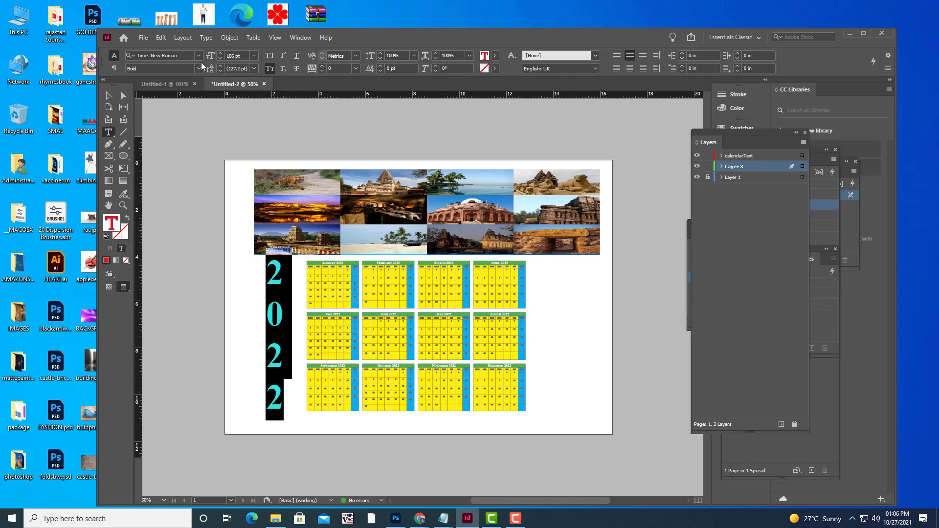
left_click(180, 55)
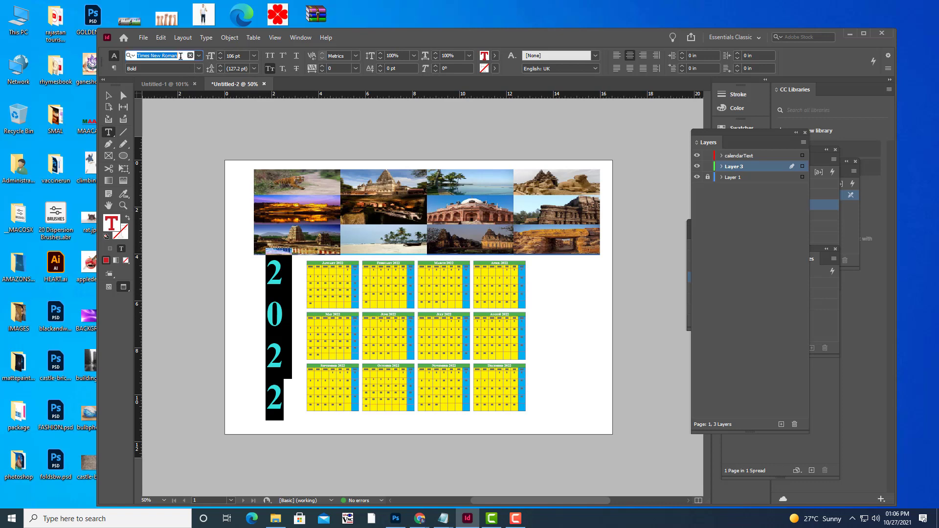
key("BackSpace")
type("IMP")
type("AC")
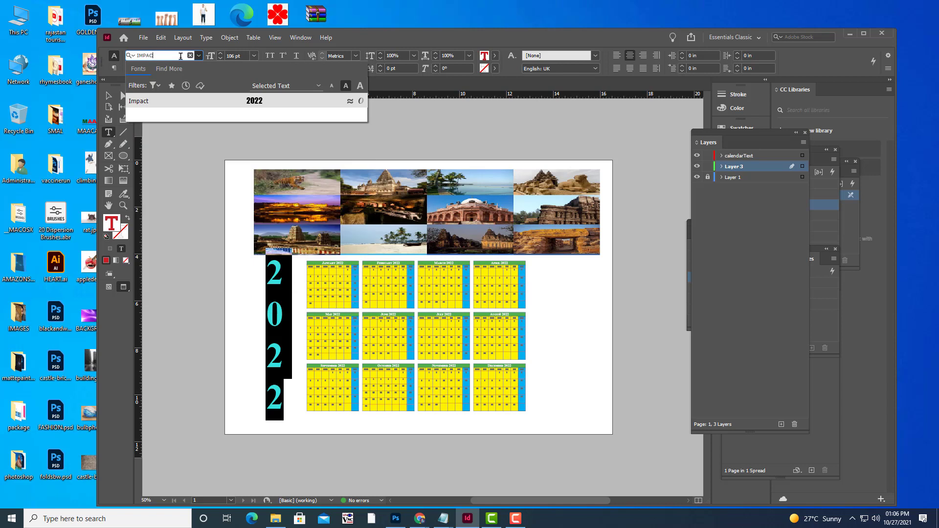
type("T")
key("Return")
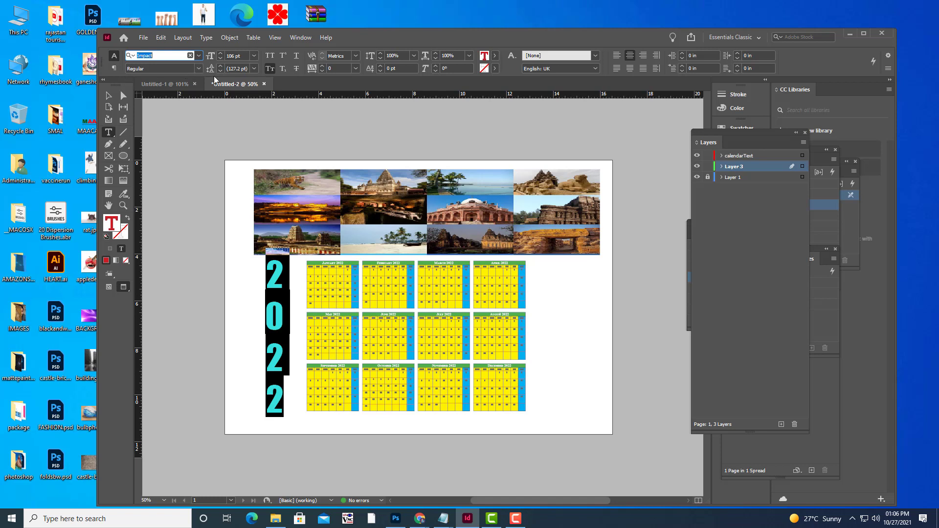
left_click(198, 68)
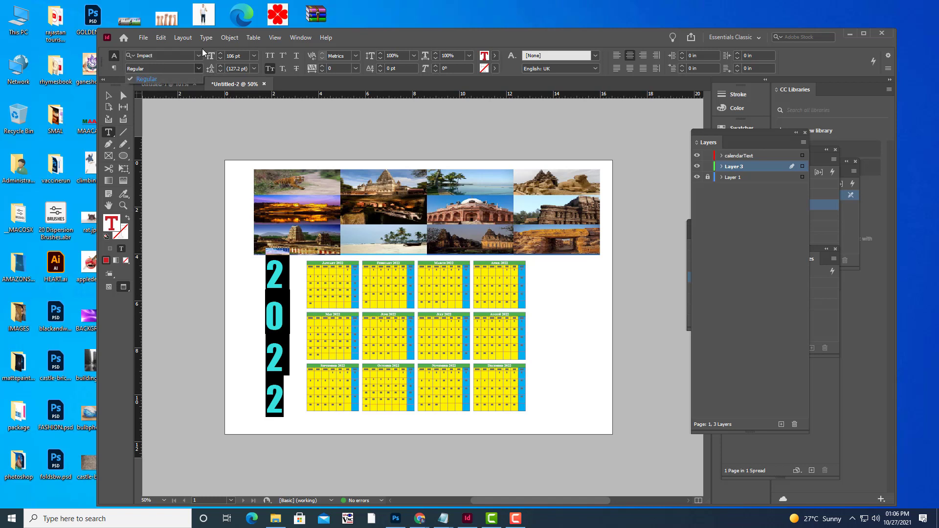
Shift the 2022 text frame slightly toward the months, to about X 1.19 in
left_click(109, 96)
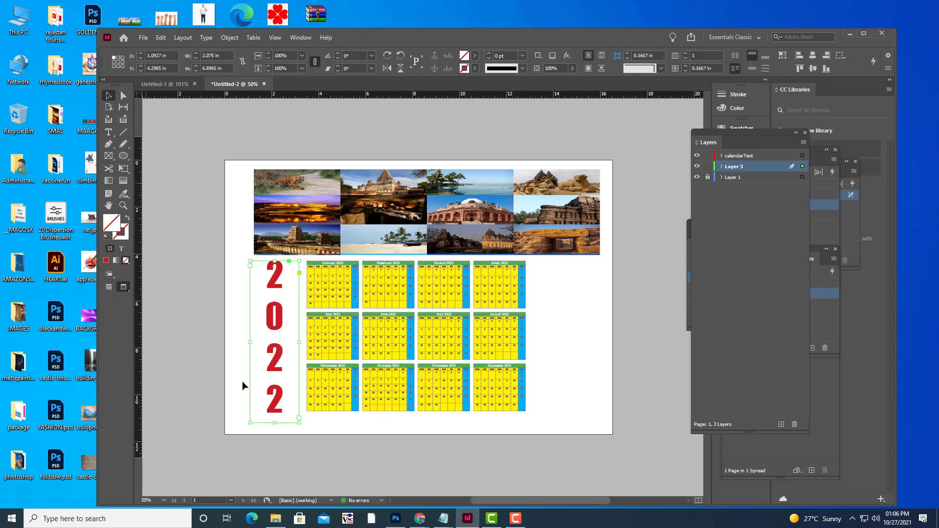
left_click_drag(282, 319, 285, 318)
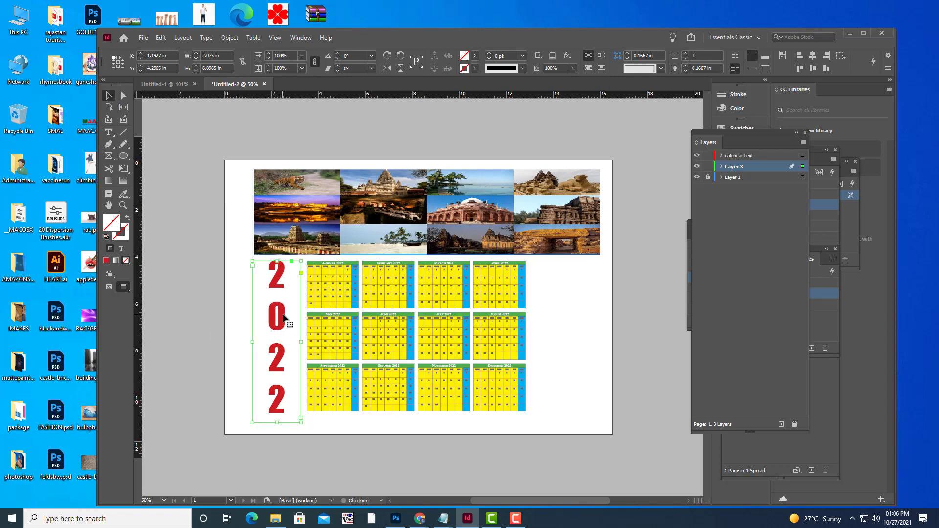
left_click(668, 324)
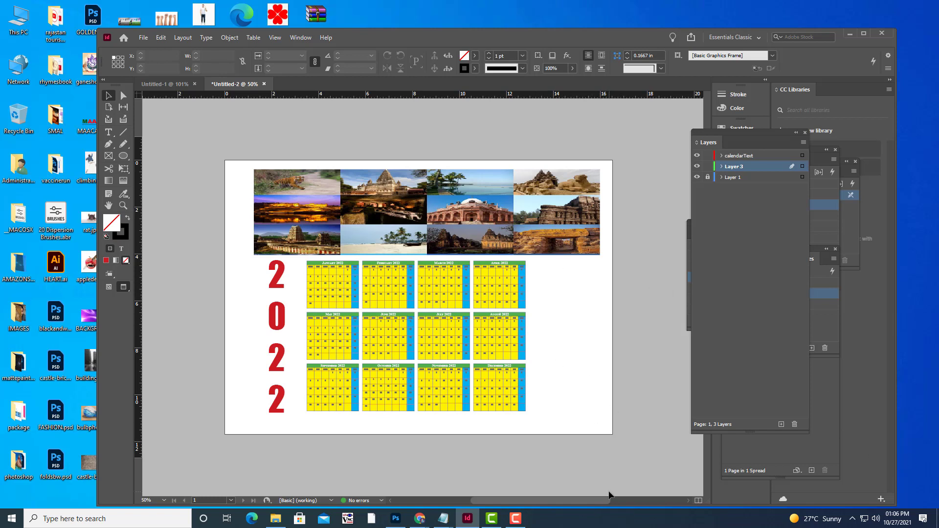
Draw a rectangle about 3 in wide and 6.42 in high in the blank area beside April, August and December
key("ctrl+equal")
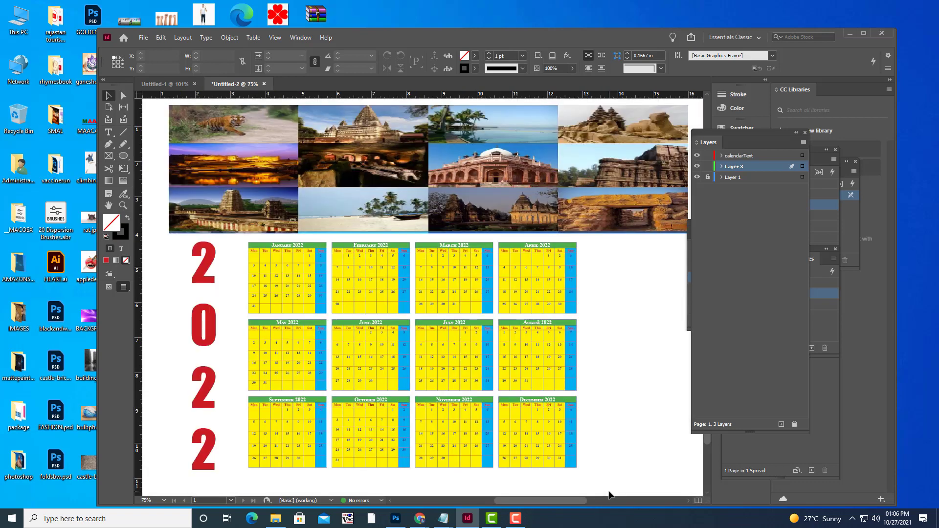
key("space")
left_click_drag(552, 296, 398, 258)
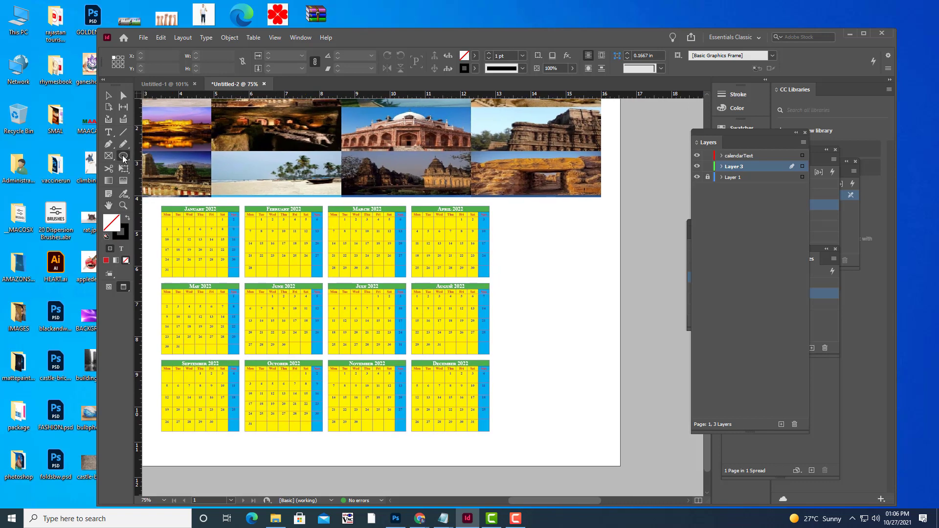
left_click_drag(123, 157, 142, 162)
left_click_drag(496, 206, 601, 435)
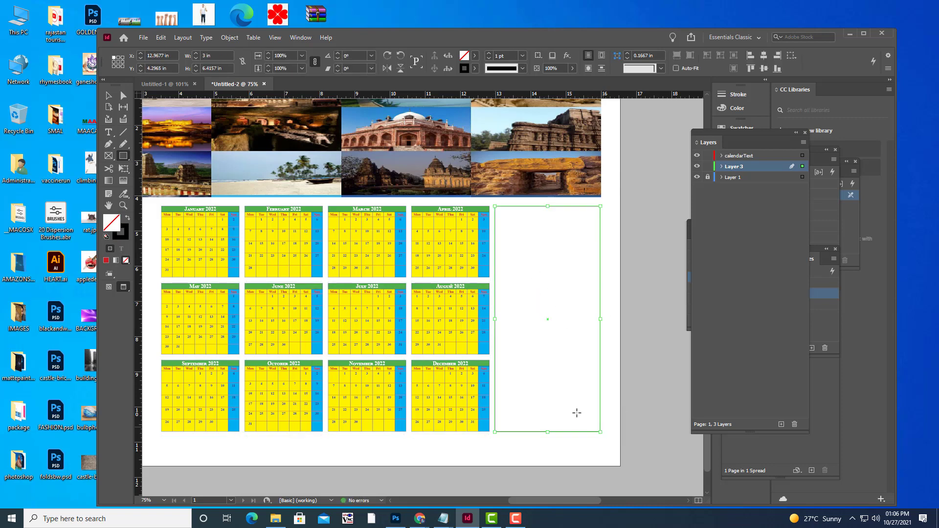
Fill the new rectangle with green C=75 M=5 Y=100 K=0 and set its stroke to None
left_click(475, 55)
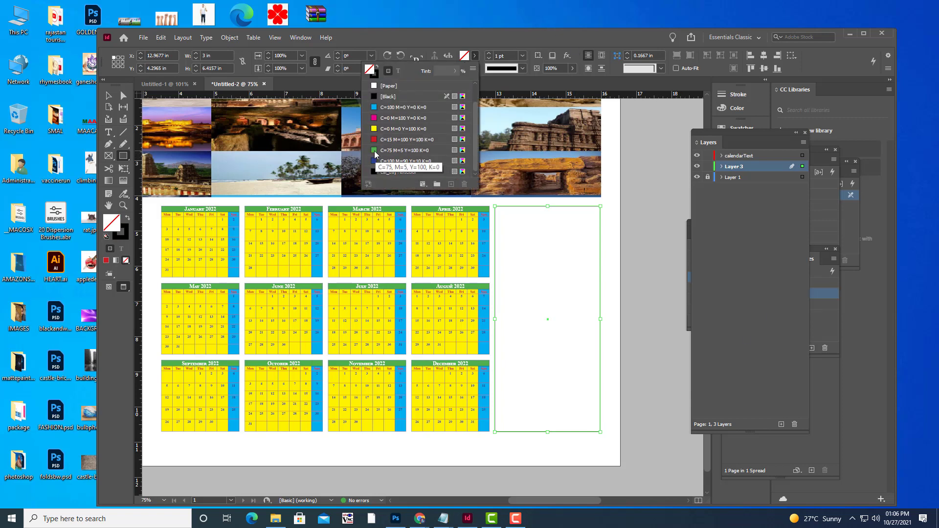
left_click(376, 161)
key("v")
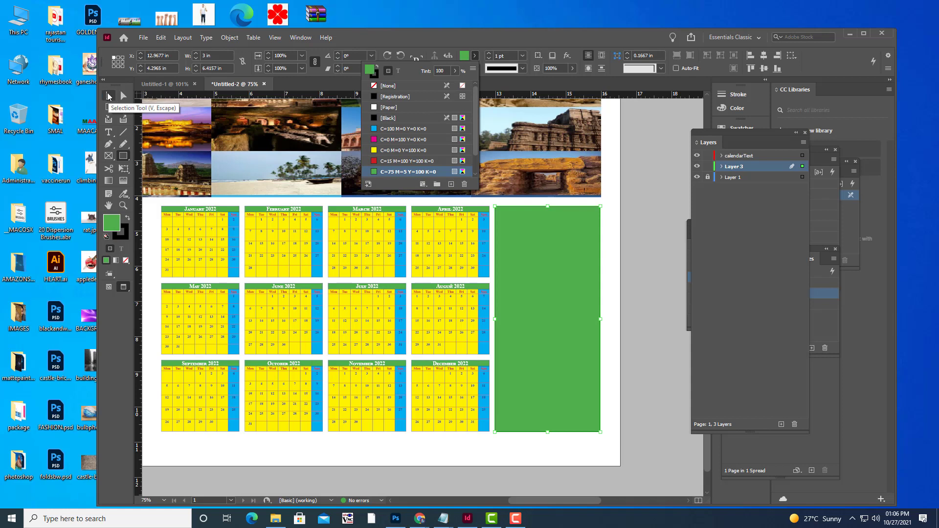
left_click(644, 206)
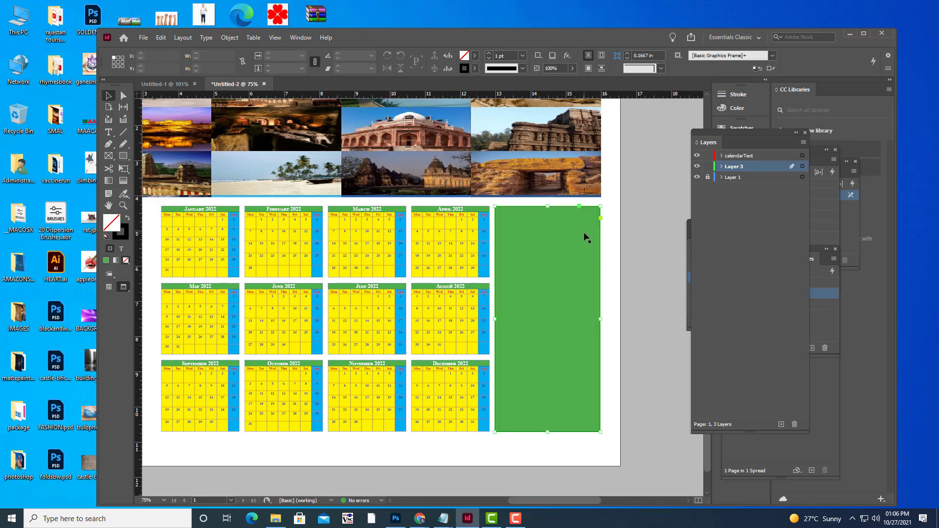
left_click(475, 68)
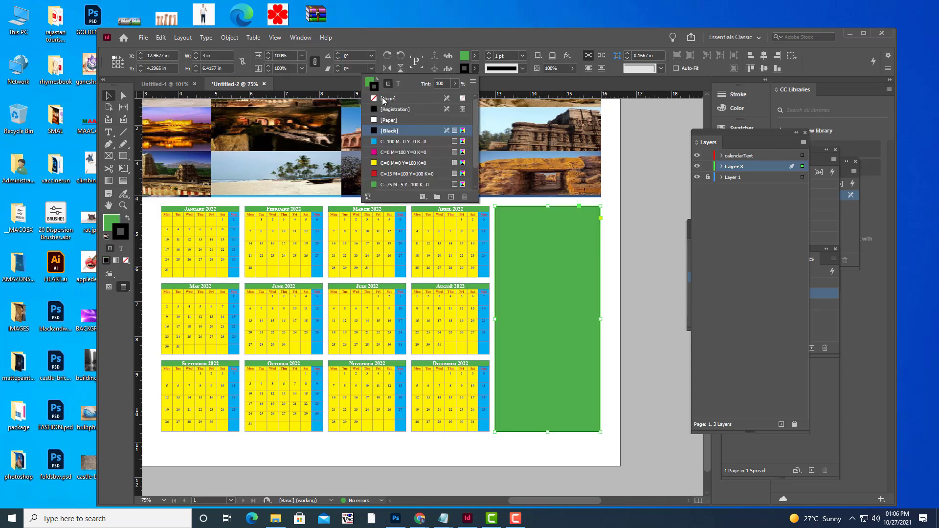
left_click(375, 99)
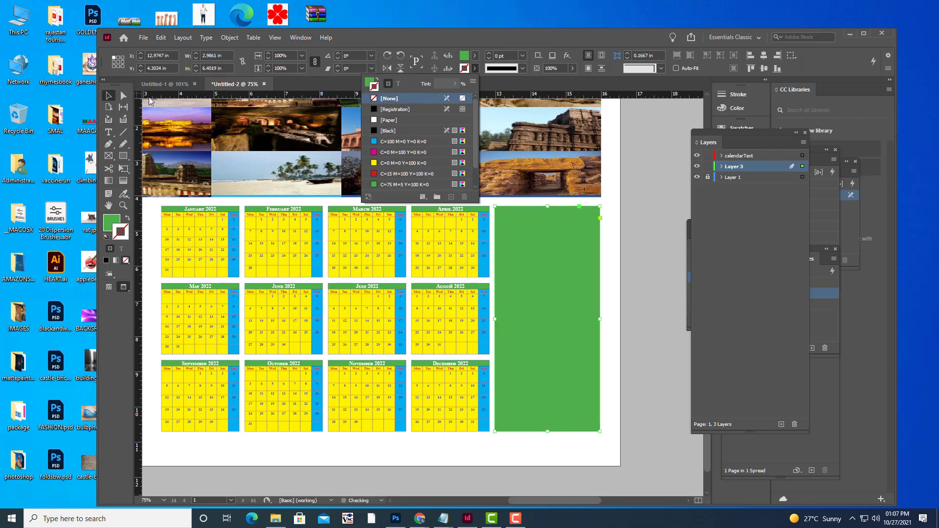
left_click(646, 193)
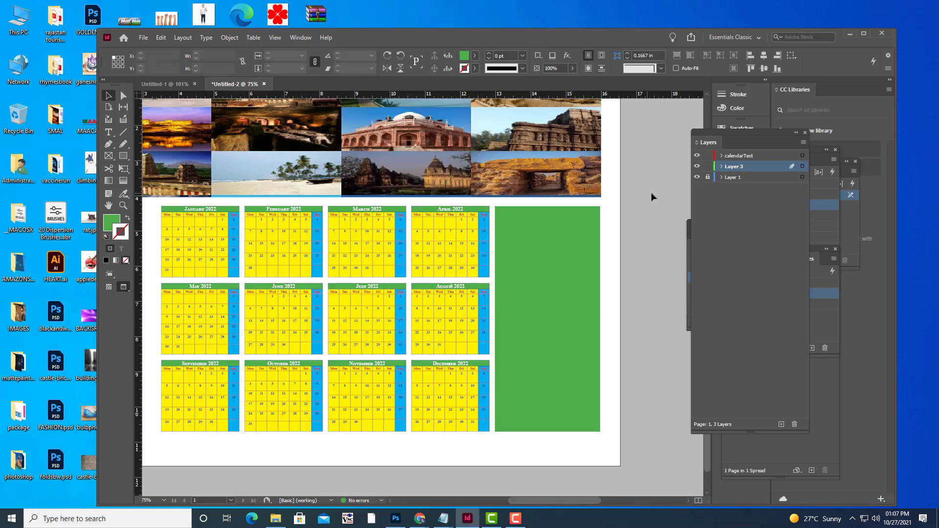
Show the gradient settings for the green rectangle beside the months and position them clear of the layers list
left_click(571, 278)
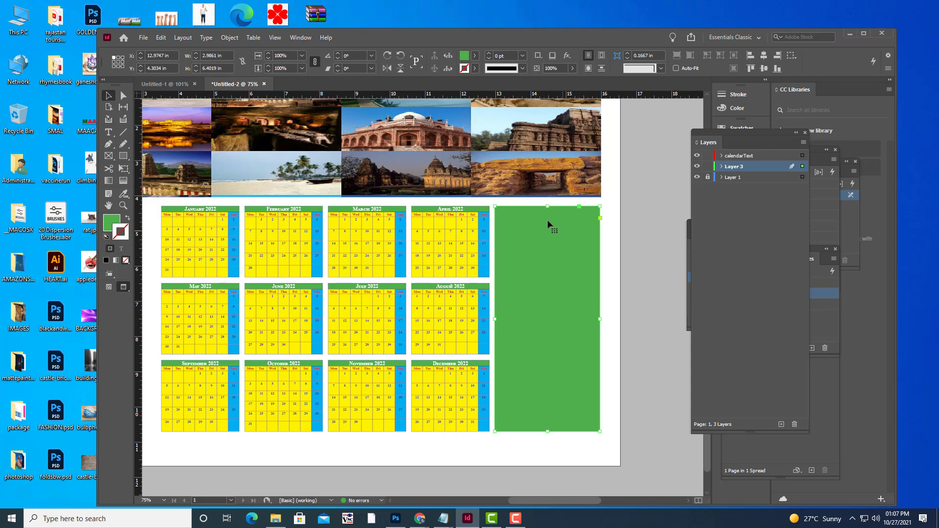
scroll(551, 256, "up", 2)
scroll(571, 268, "down", 2)
left_click(301, 38)
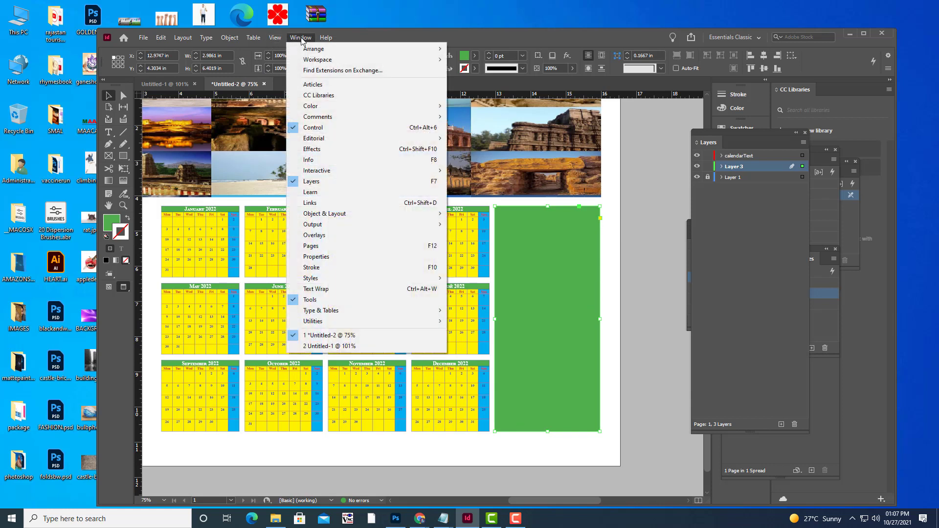
mouse_move(314, 110)
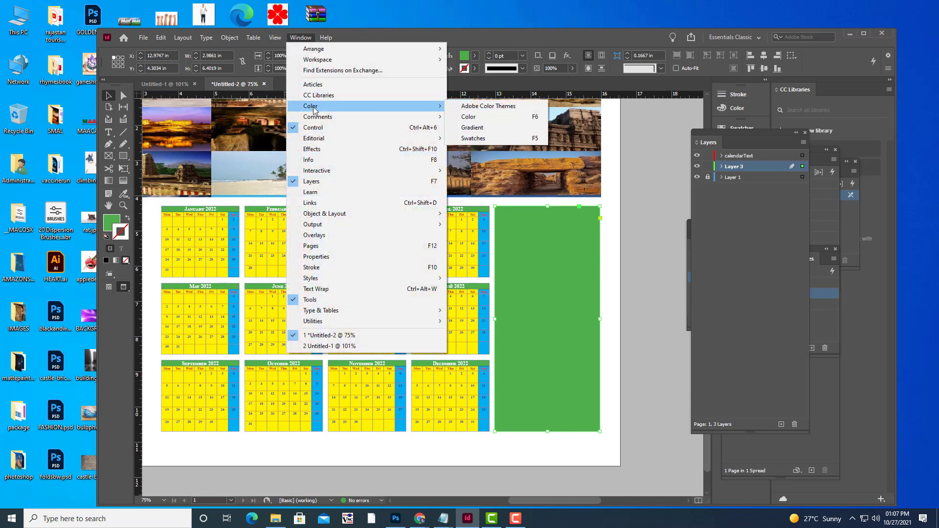
left_click(493, 128)
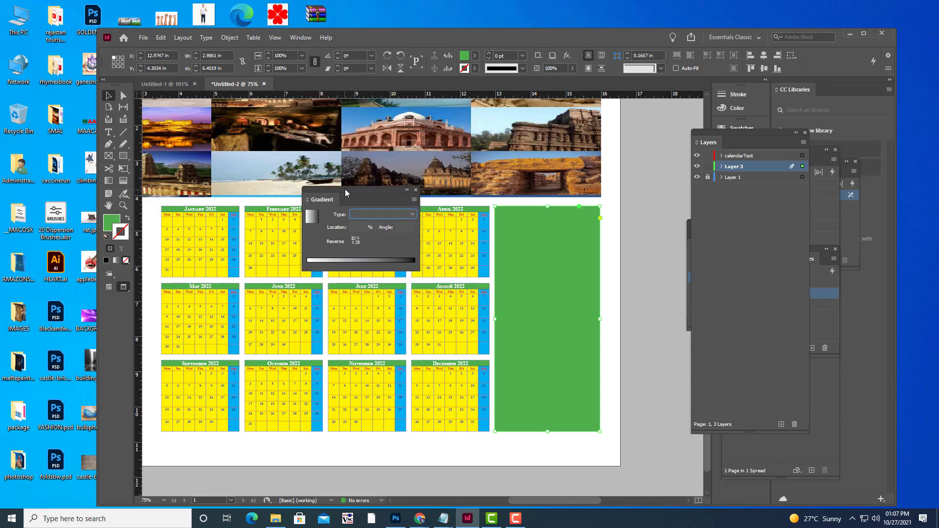
left_click_drag(344, 189, 470, 174)
left_click_drag(616, 152, 689, 166)
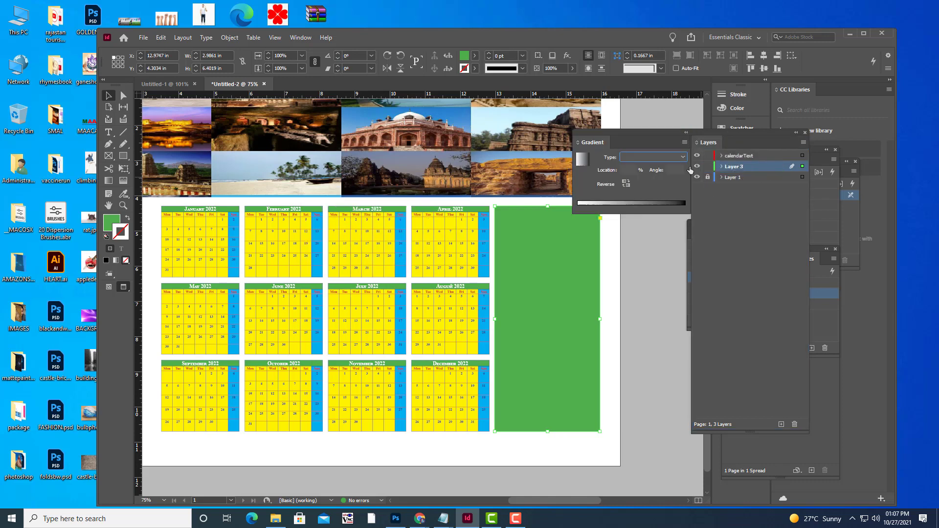
left_click_drag(600, 145, 508, 166)
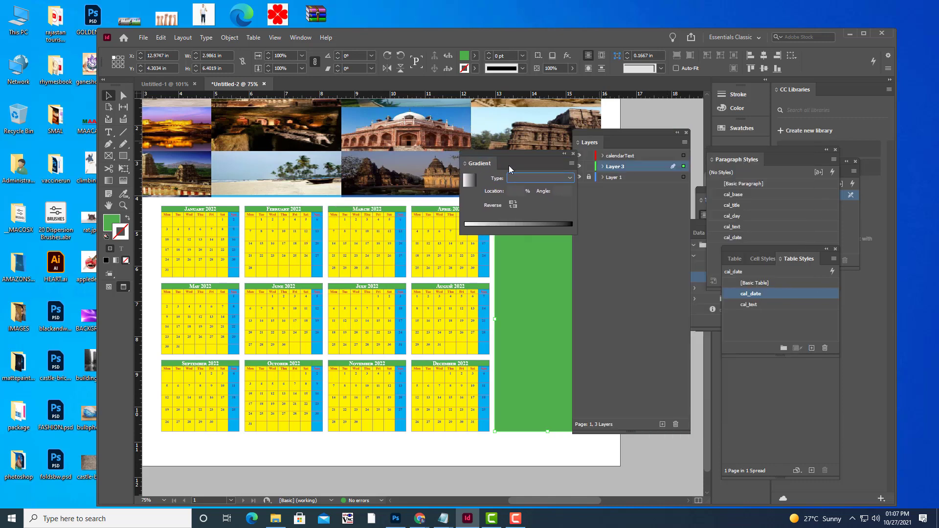
left_click_drag(592, 134, 719, 139)
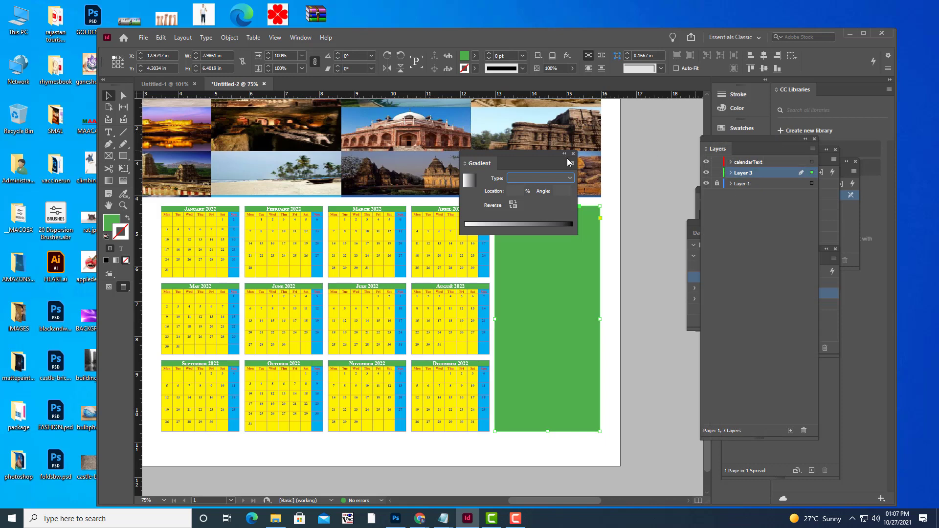
left_click_drag(490, 153, 634, 120)
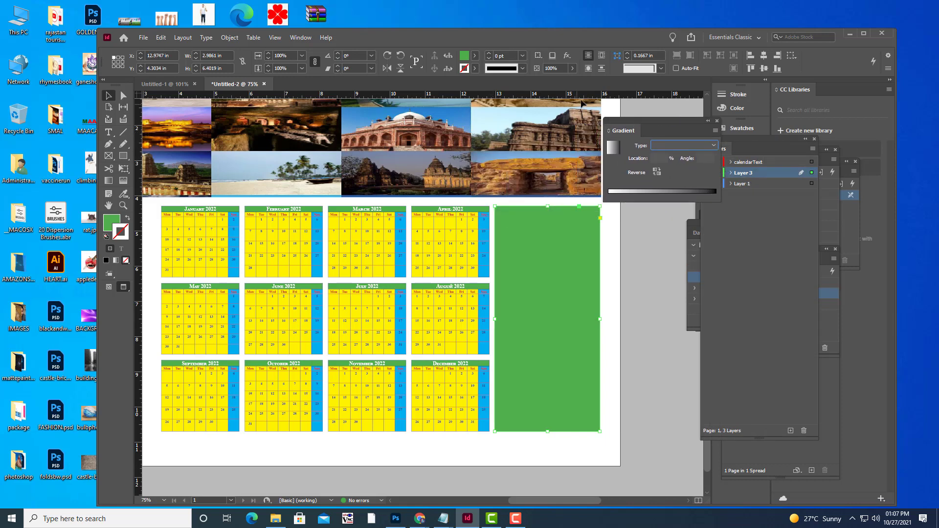
left_click_drag(636, 119, 610, 135)
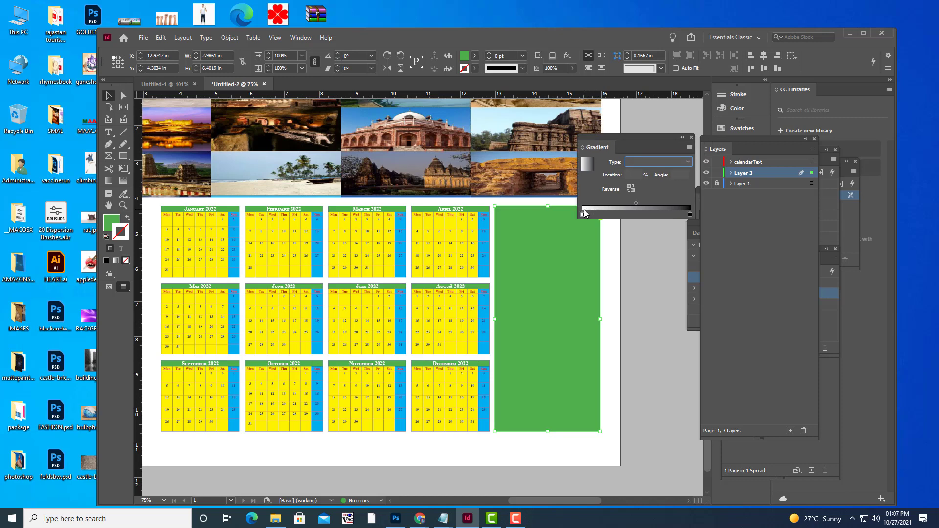
Apply a linear gradient to the green rectangle's stroke with its start stop set to C=87 M=0 Y=85 K=0
left_click(585, 214)
left_click(689, 215)
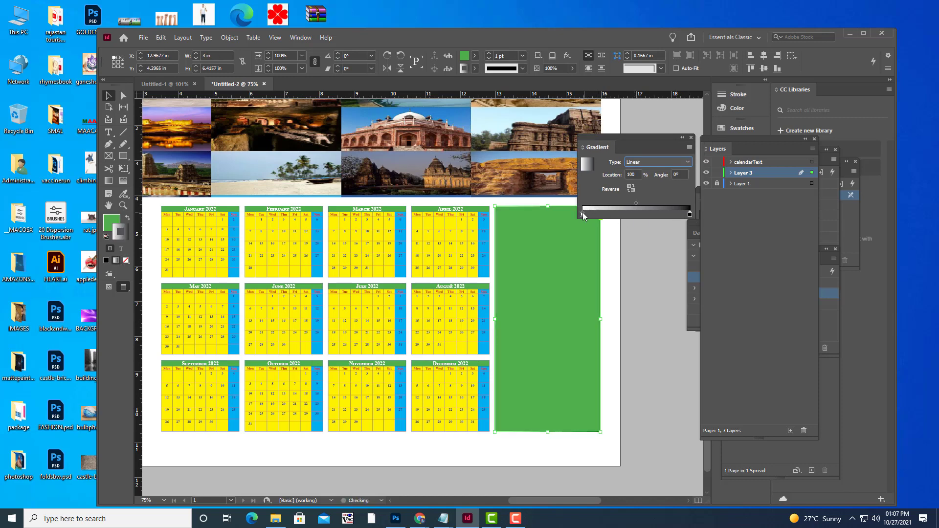
left_click(582, 213)
left_click(300, 38)
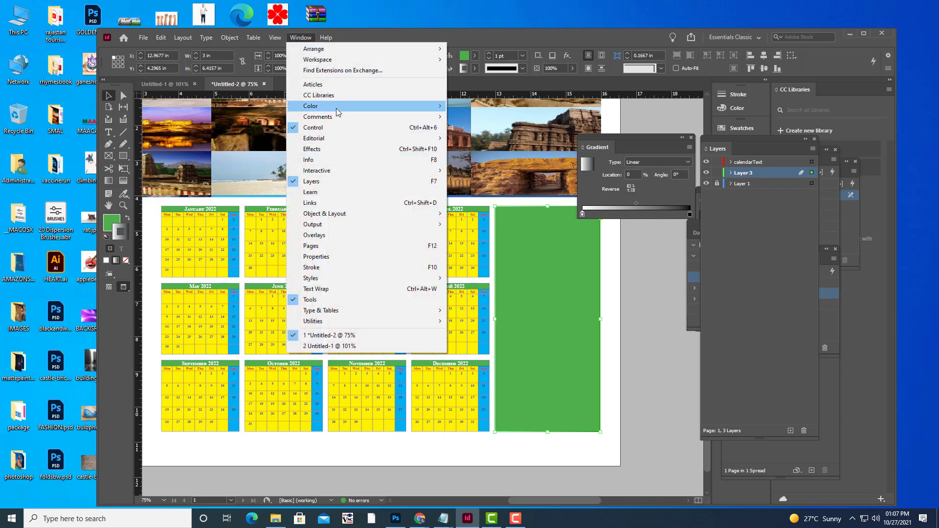
mouse_move(338, 112)
left_click(483, 120)
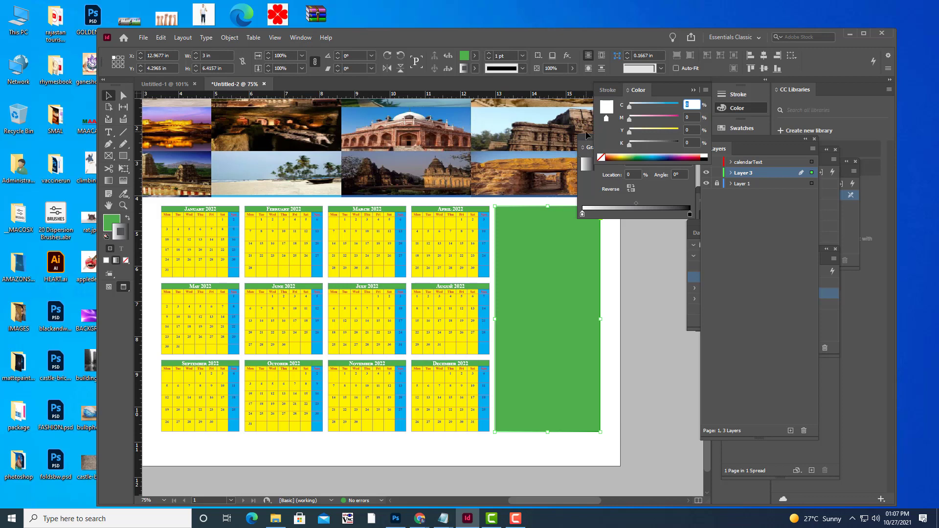
left_click_drag(589, 147, 593, 200)
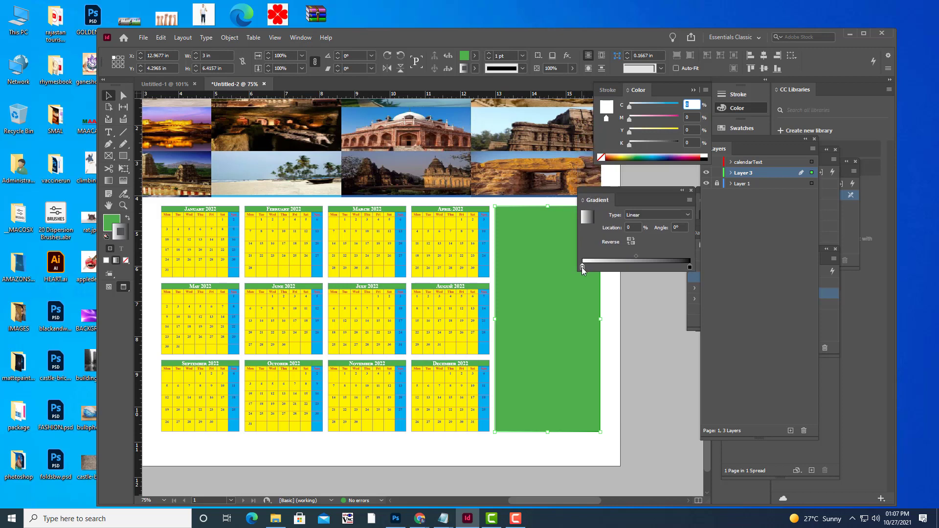
left_click(641, 154)
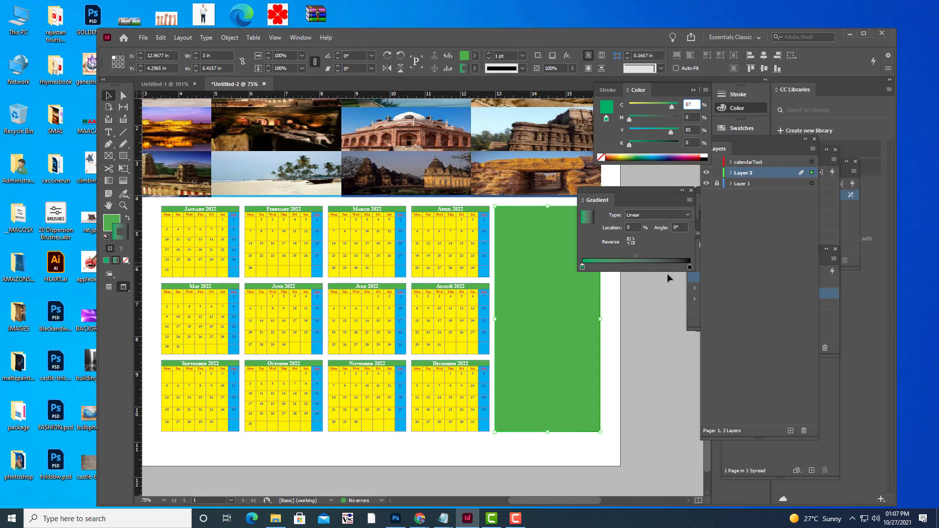
Switch the stroke gradient's end stop to RGB and set it to yellow R=255 G=212 B=64
left_click(691, 268)
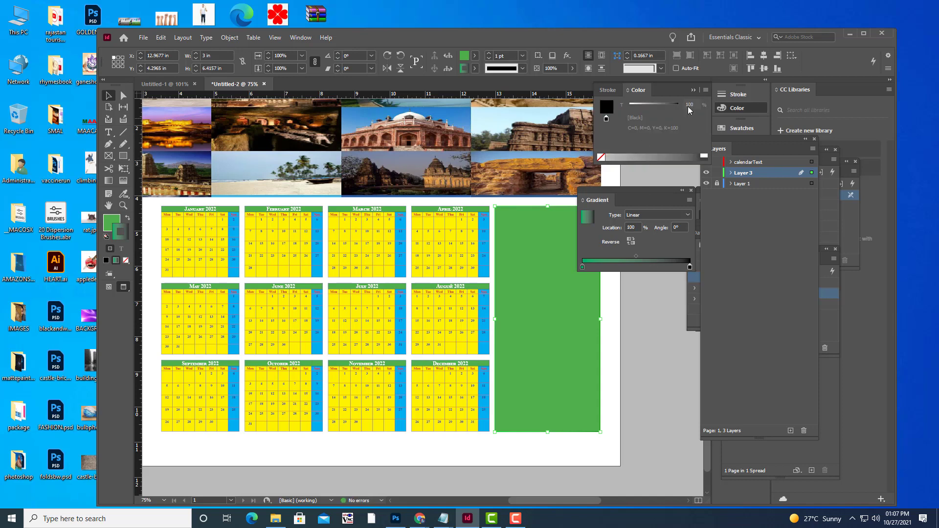
left_click(705, 91)
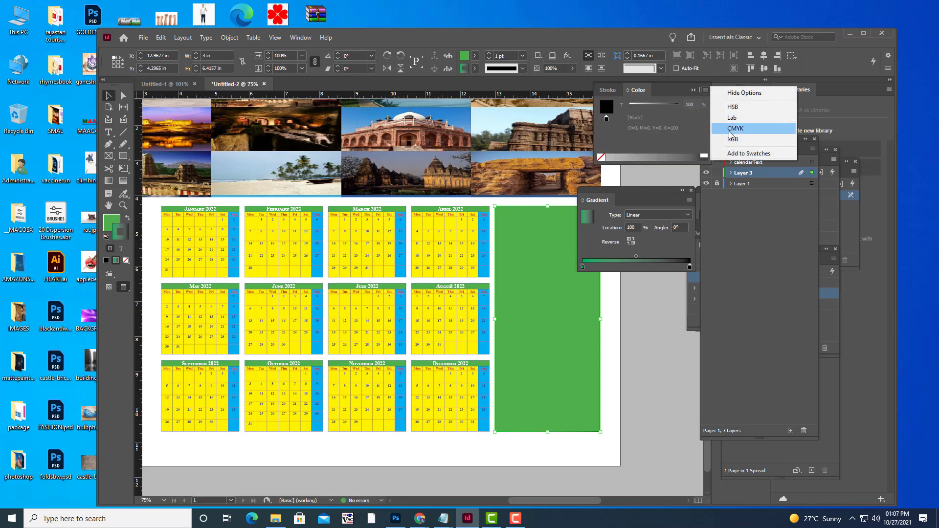
left_click(731, 139)
left_click(654, 155)
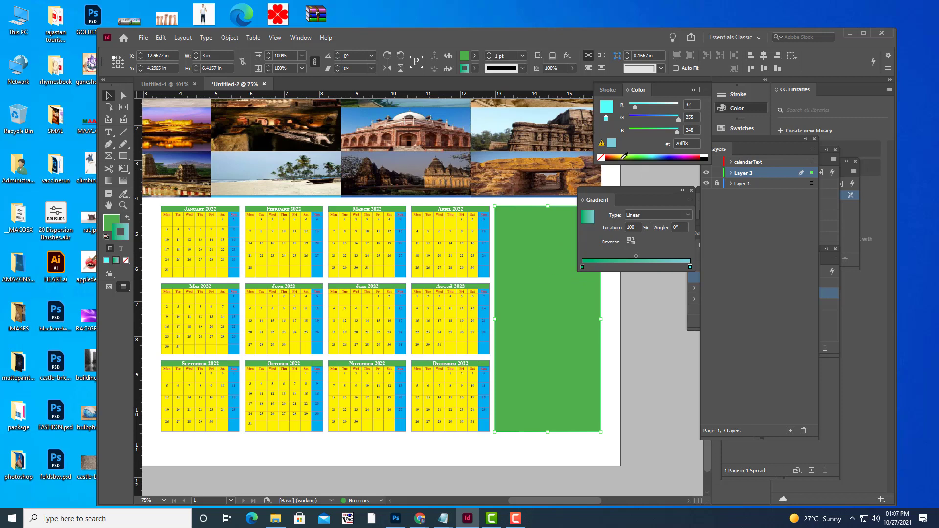
left_click(618, 157)
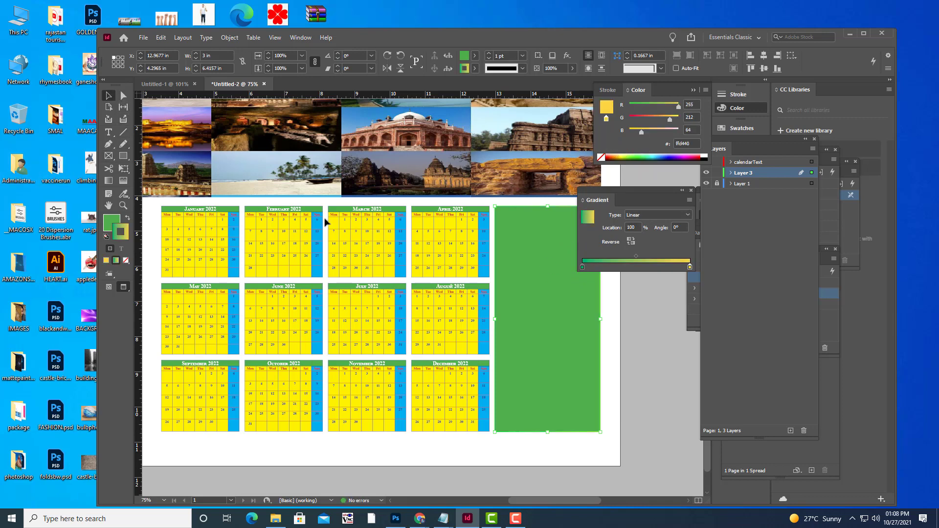
Reselect the green rectangle and fill it with the same linear green-to-yellow gradient
left_click(650, 293)
left_click(561, 293)
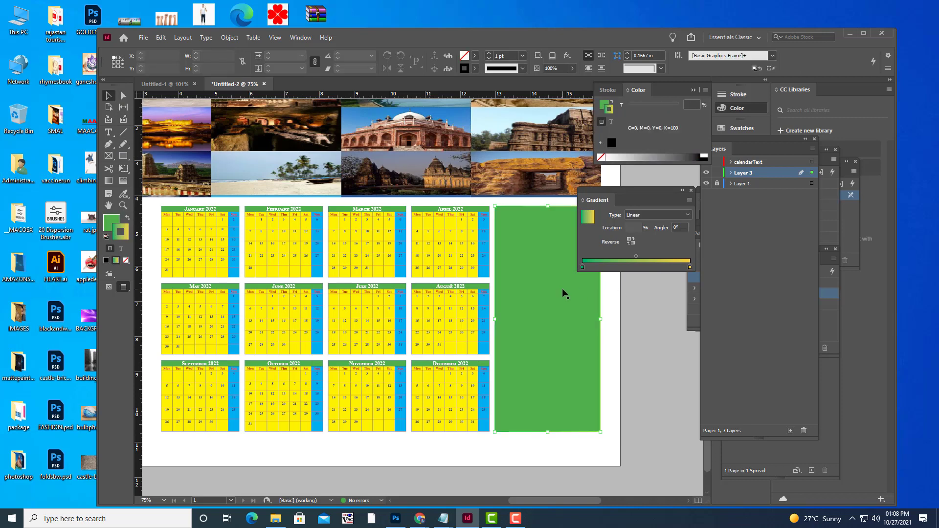
left_click(600, 107)
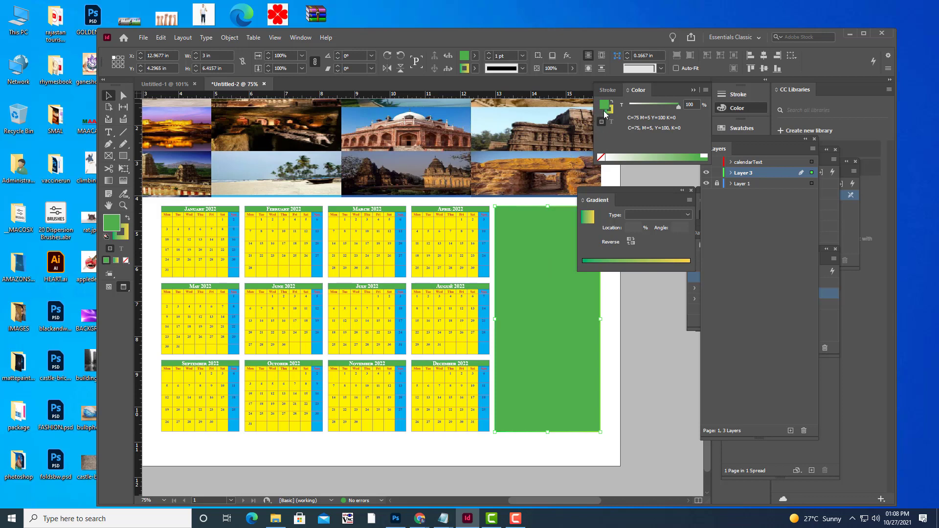
left_click(588, 261)
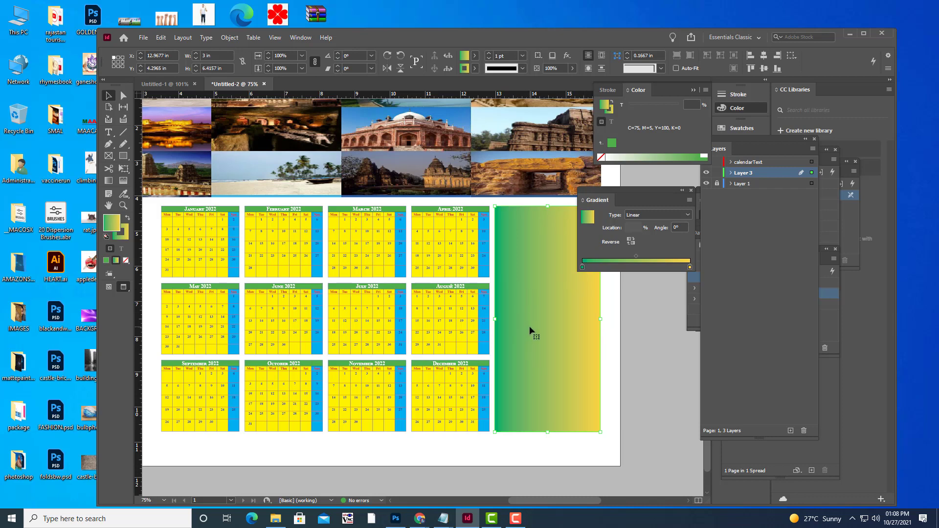
Change the end stop of the rectangle's fill gradient to dark green R=0 G=159 B=46
left_click(690, 267)
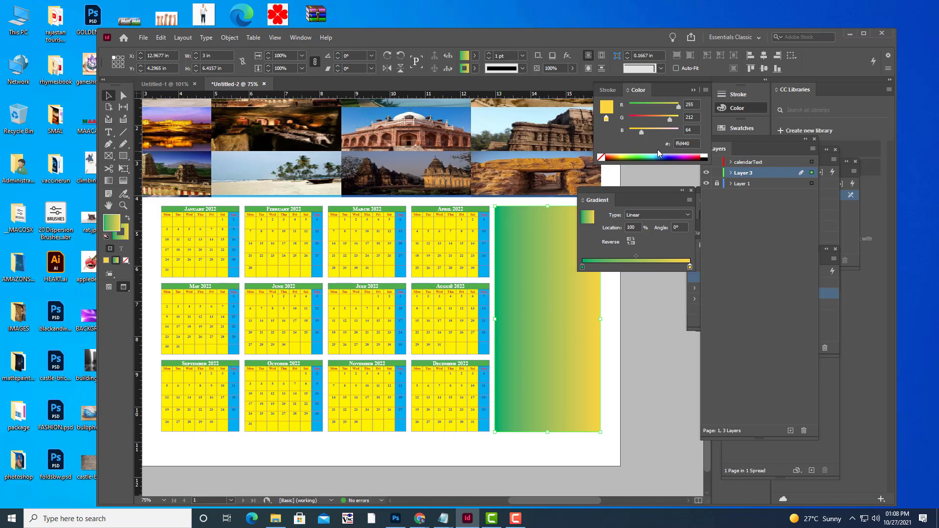
left_click(634, 156)
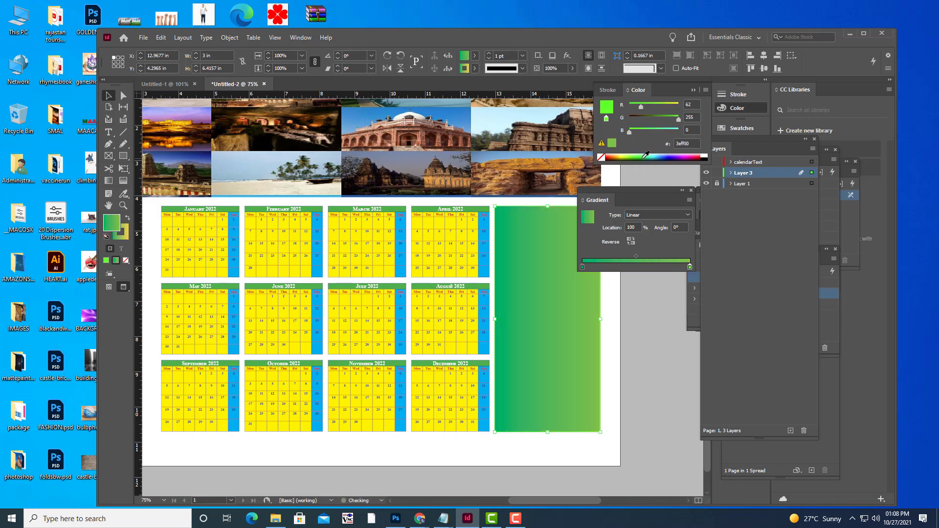
left_click(646, 158)
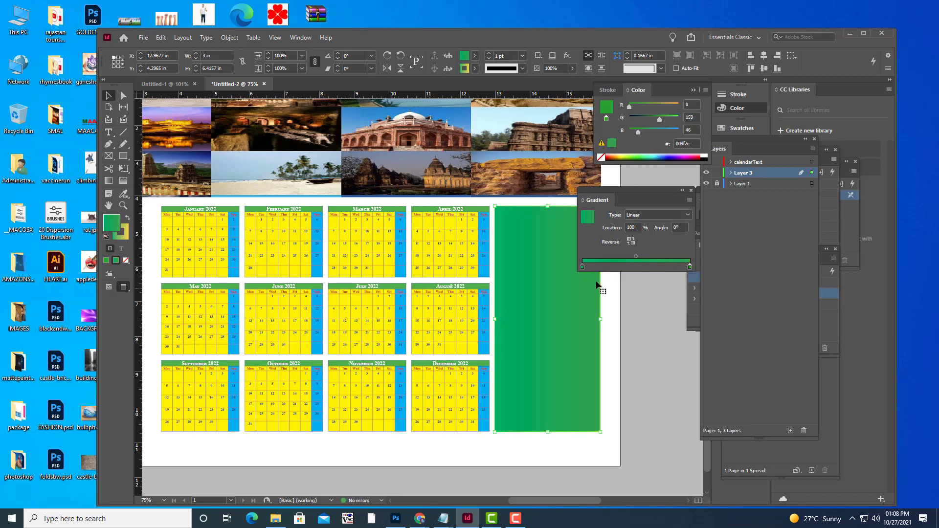
Set the fill gradient's start stop to light green C=47 M=0 Y=62 K=0 and its type to Radial
left_click(582, 268)
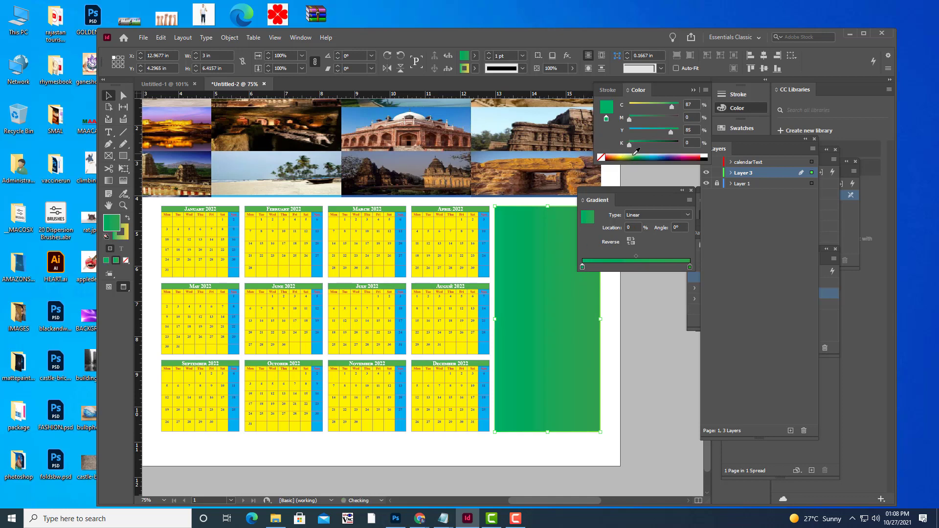
left_click(635, 156)
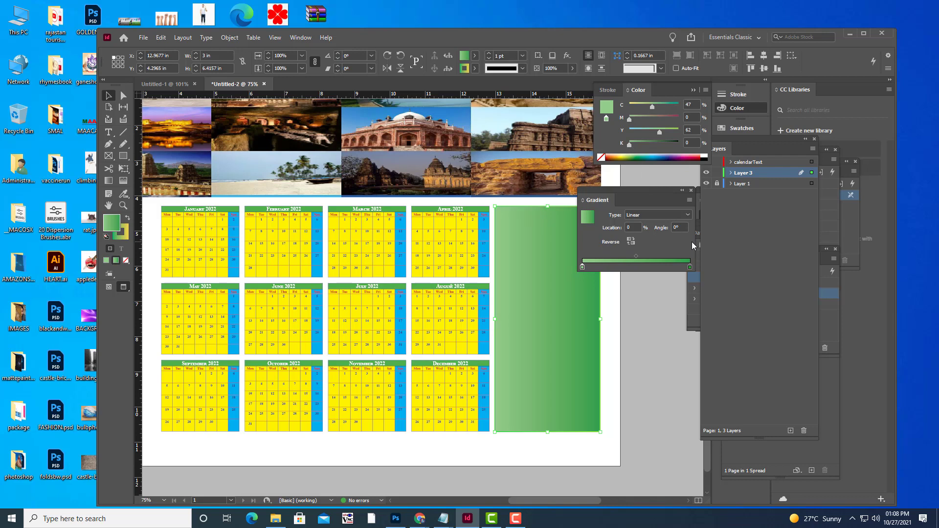
left_click(653, 217)
left_click(652, 237)
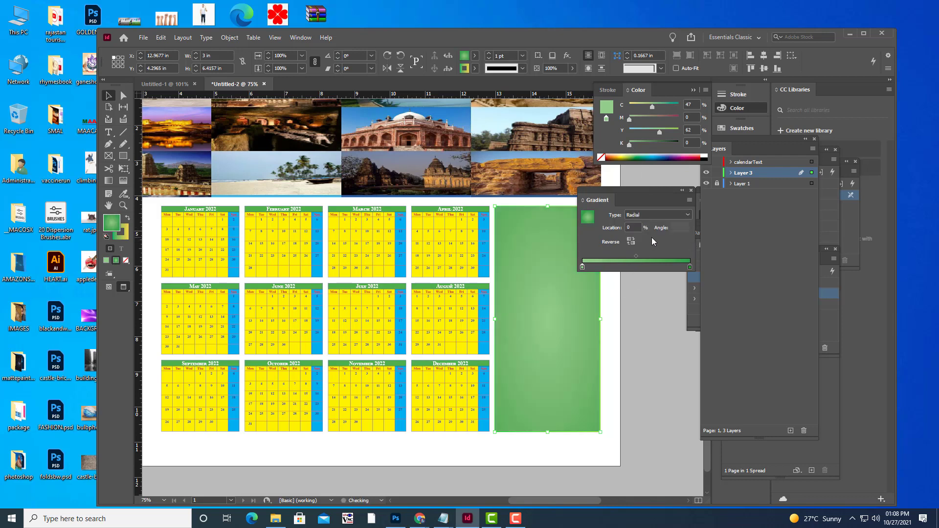
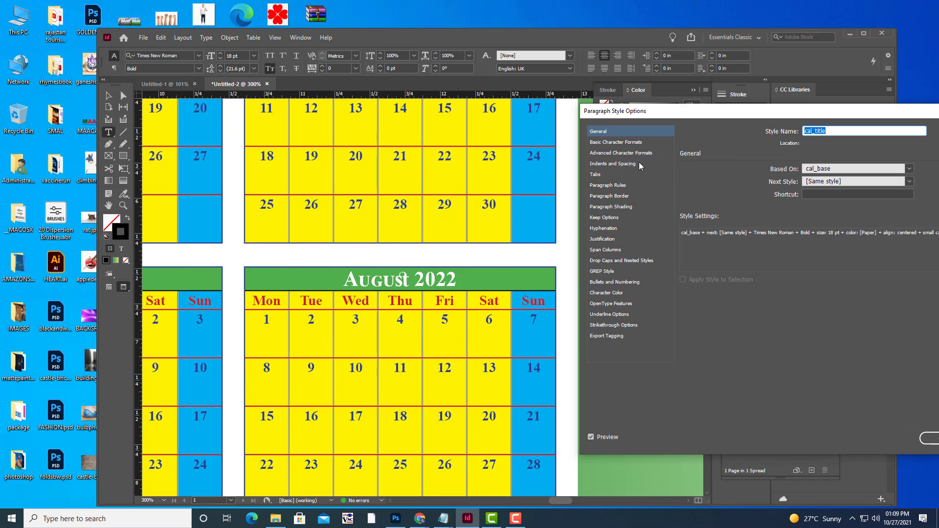
Change the font of the cal_title paragraph style to Impact Regular so it applies to all month titles
left_click(621, 142)
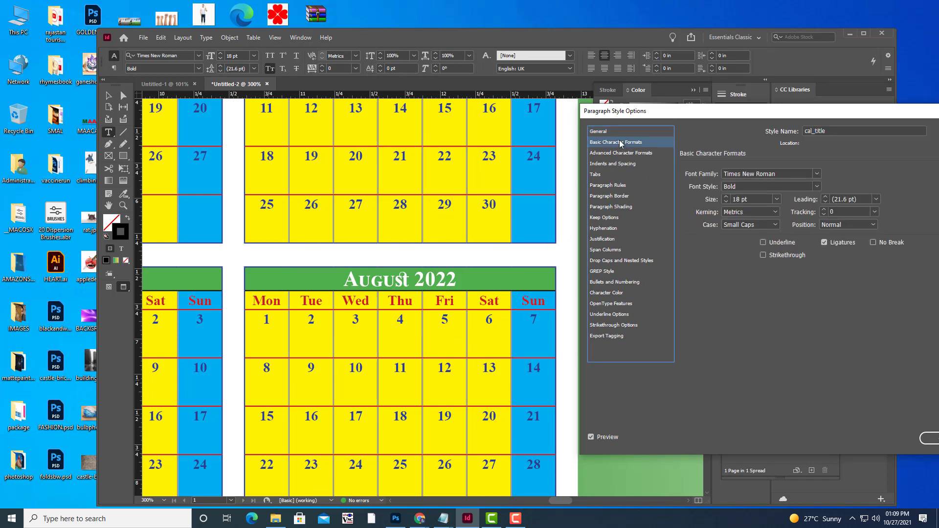
left_click(817, 175)
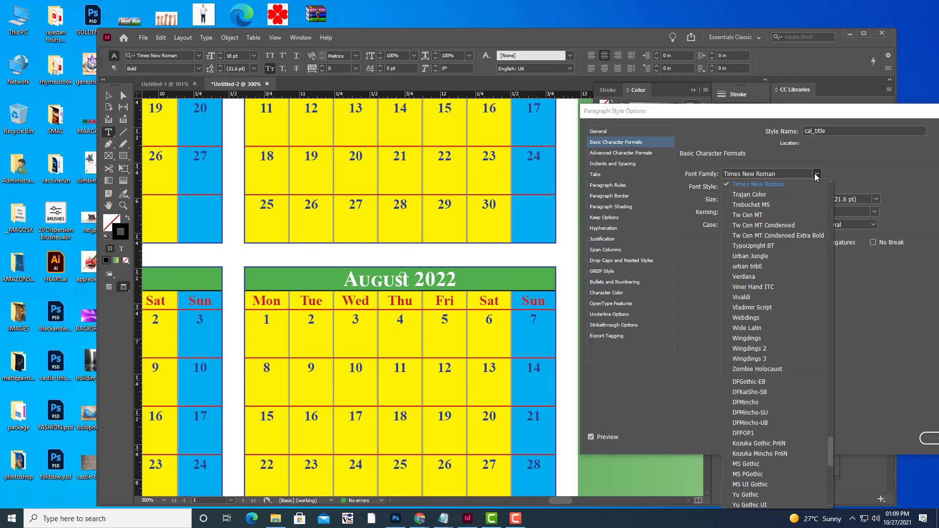
left_click(787, 171)
key("Home")
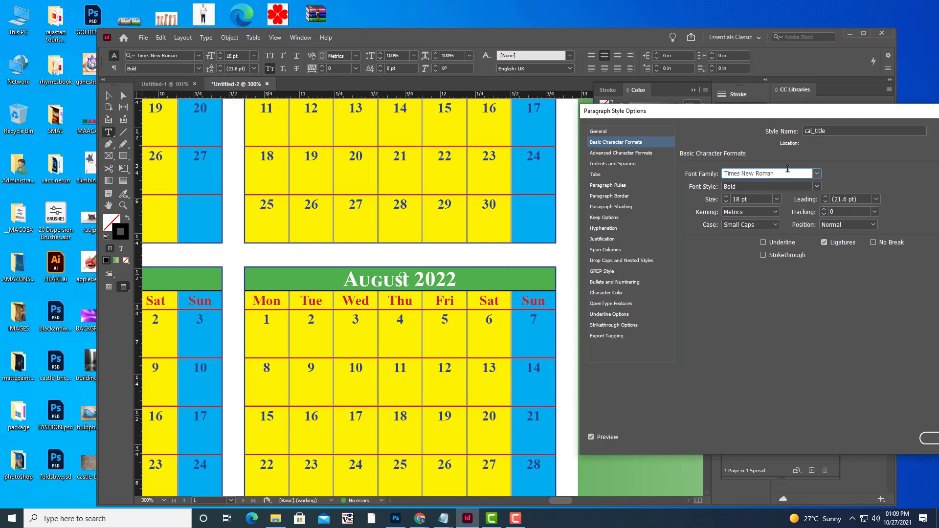
type("Impact")
left_click(760, 200)
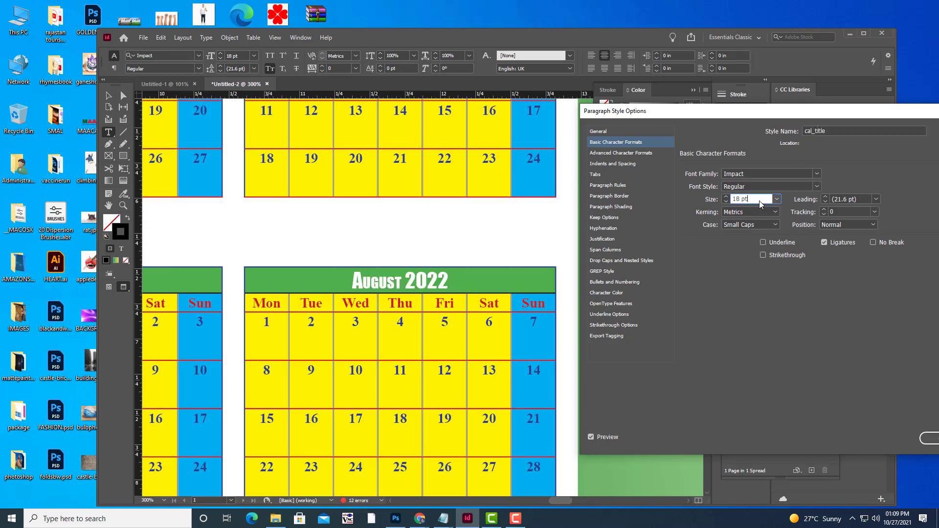
double_click(760, 200)
left_click_drag(670, 111, 585, 112)
left_click(871, 443)
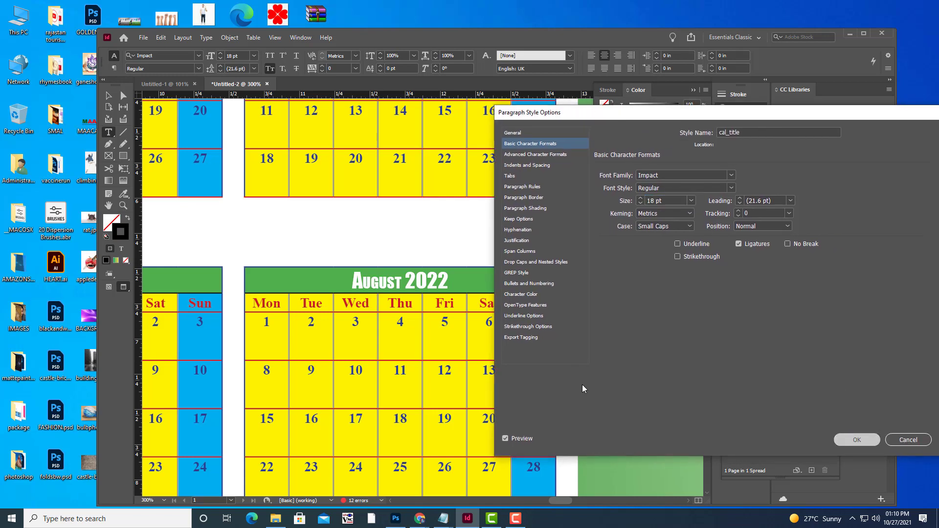
scroll(547, 368, "down", 3)
scroll(547, 367, "down", 5)
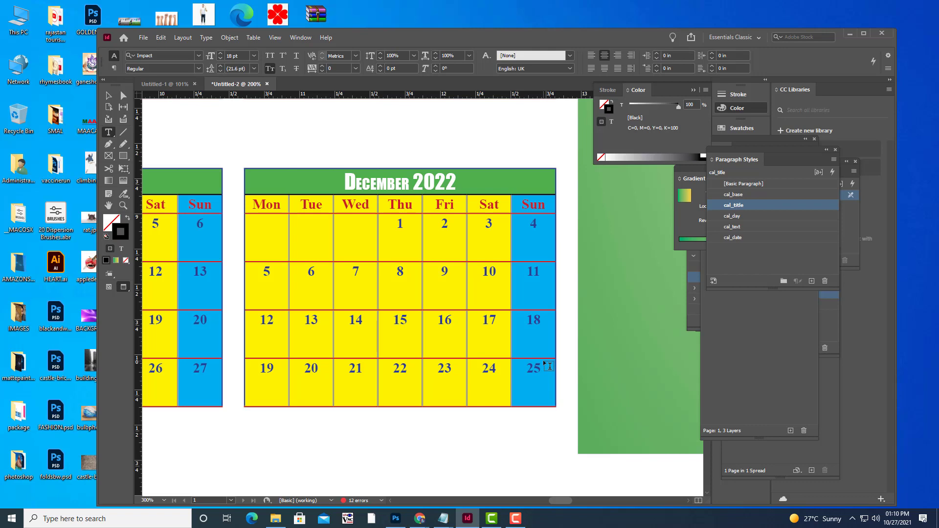
key("ctrl+minus")
key("ctrl+minus")
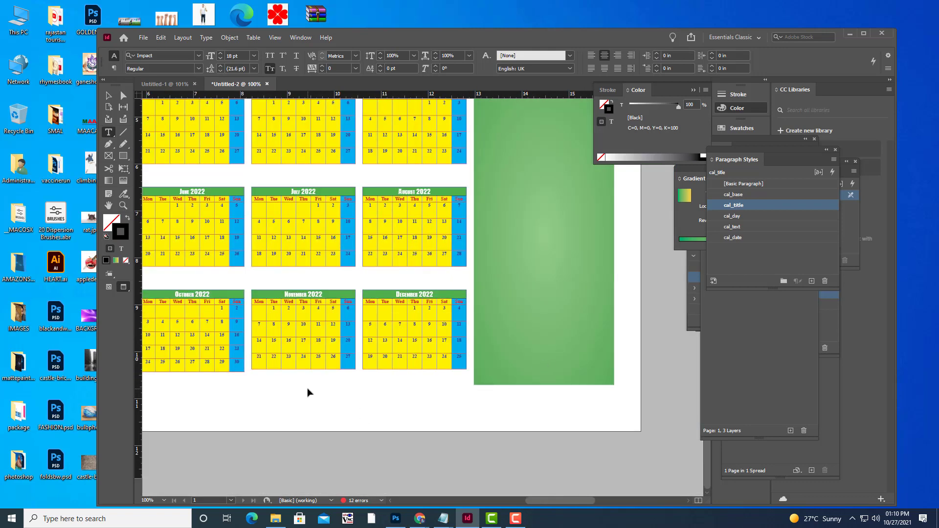
Undo the change of the month titles to Impact
key("ctrl+equal")
left_click_drag(262, 363, 296, 363)
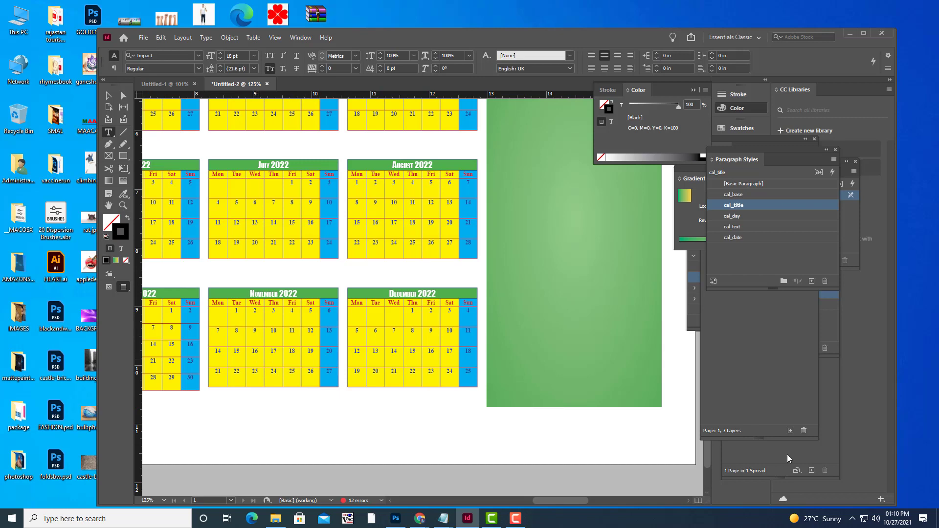
left_click(108, 95)
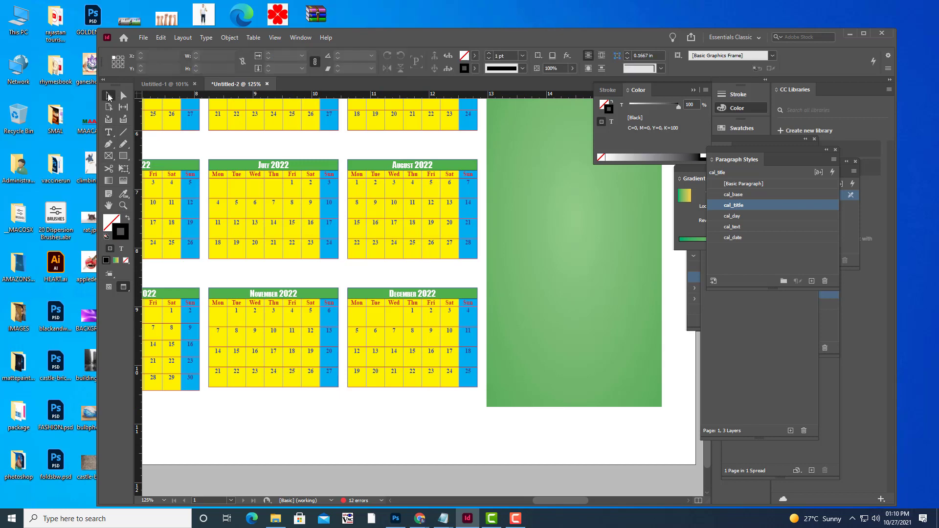
scroll(439, 346, "up", 5)
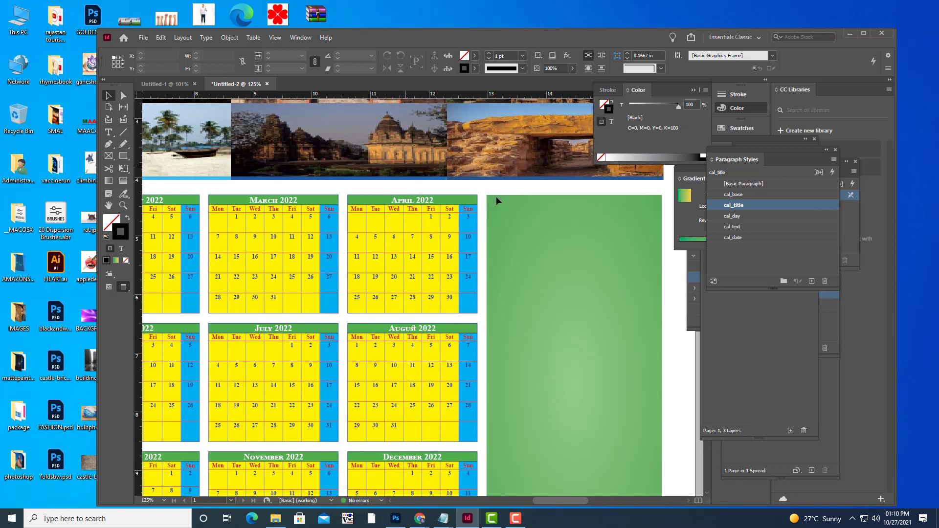
Set the font size of the cal_title paragraph style to 14 pt
double_click(754, 205)
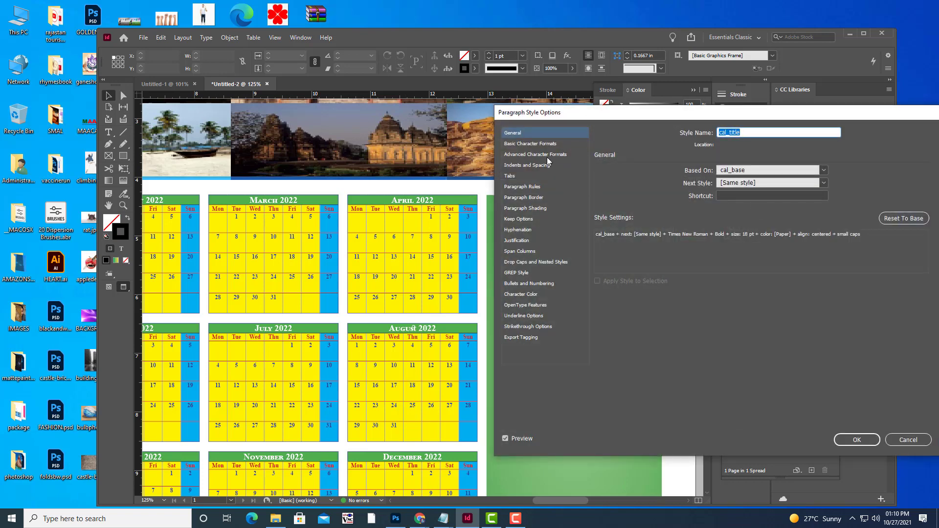
left_click(541, 143)
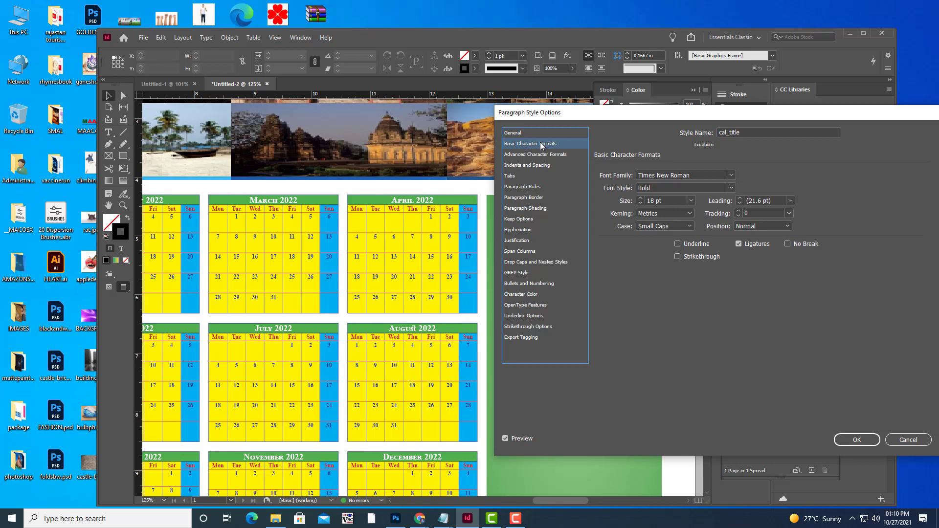
left_click(662, 201)
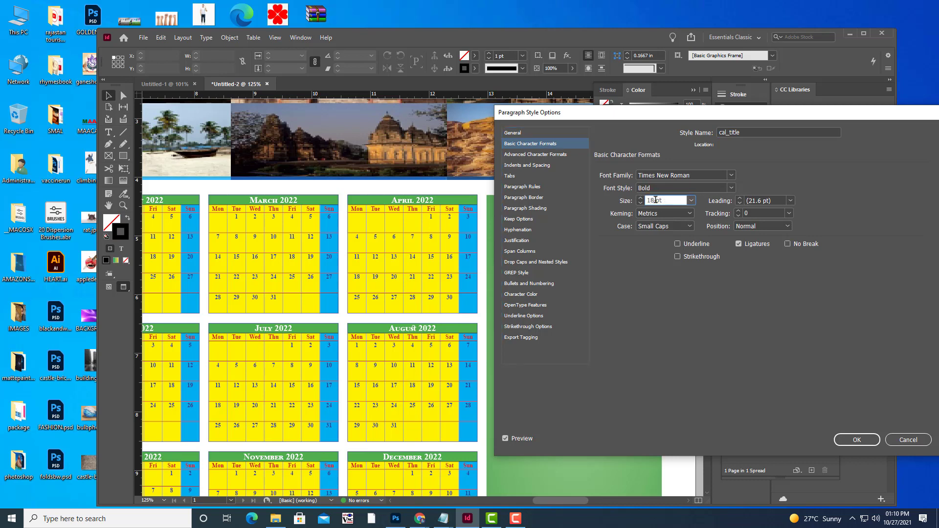
left_click_drag(656, 200, 623, 198)
type("14")
key("Return")
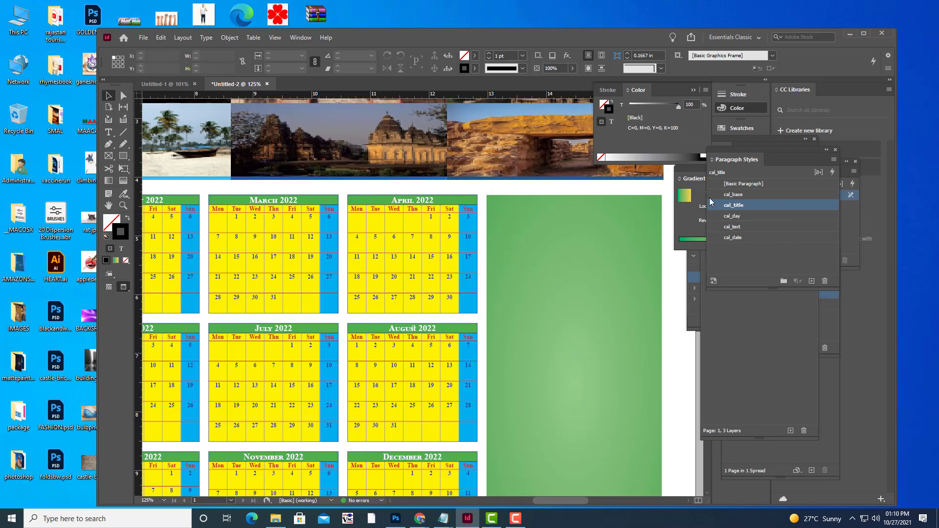
Try Impact as the font family of the cal_title paragraph style and discard the change
double_click(741, 208)
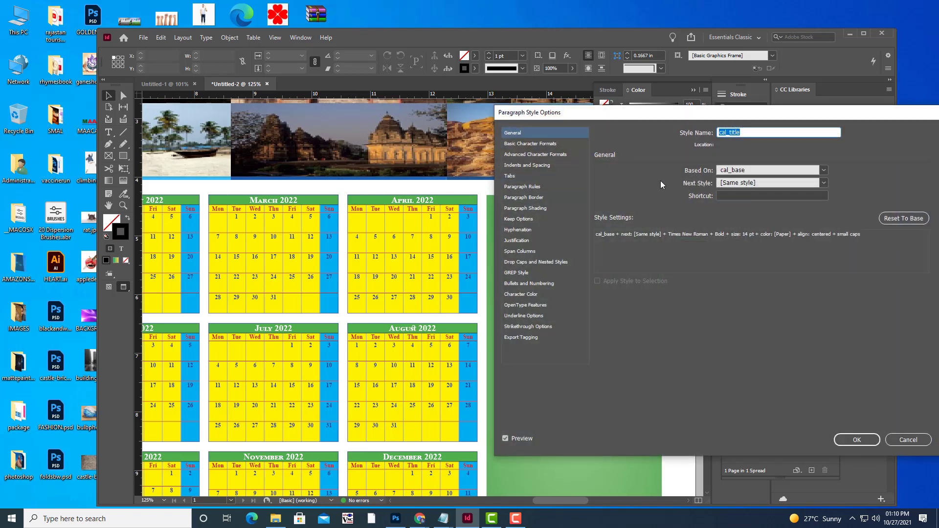
left_click(536, 144)
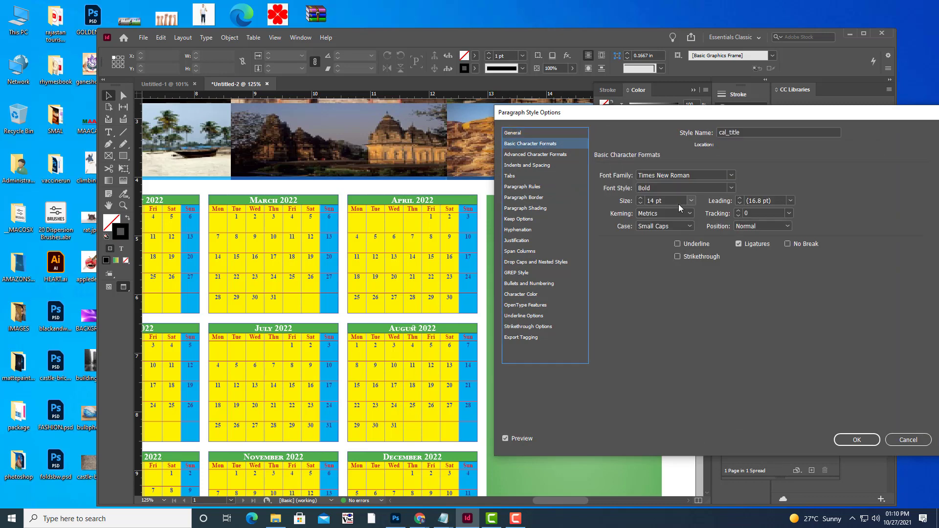
left_click(688, 176)
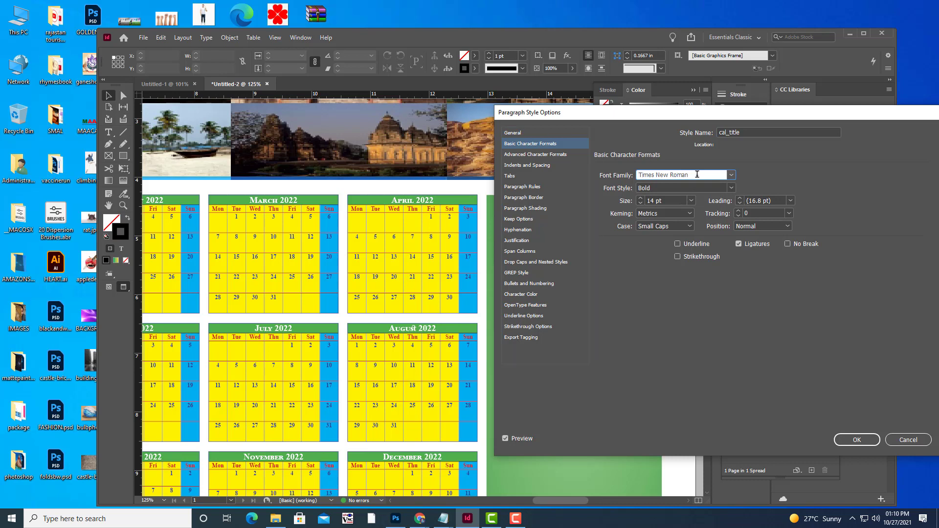
type("Impact")
left_click(673, 200)
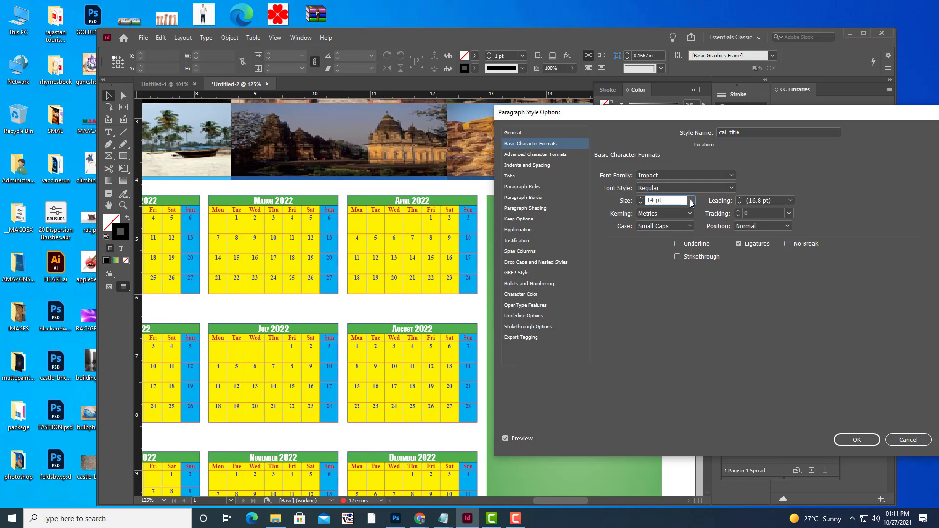
left_click_drag(673, 116, 629, 107)
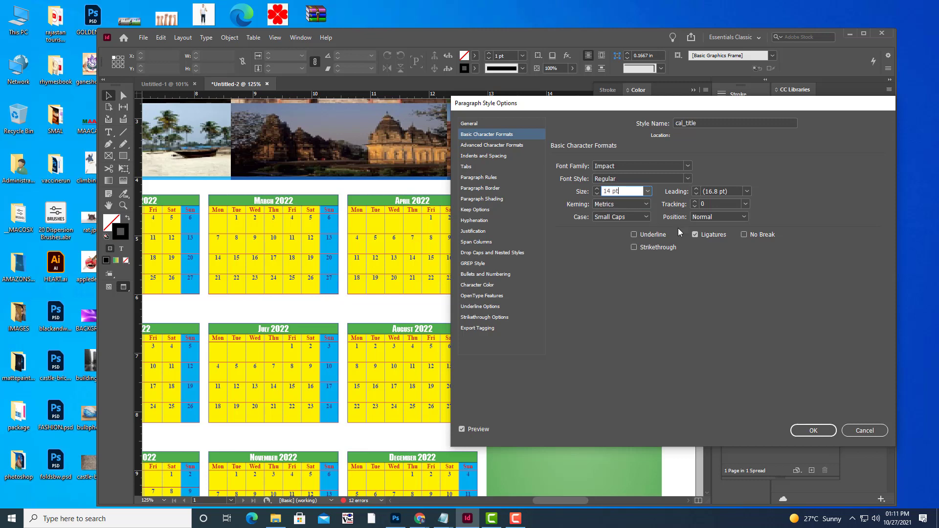
left_click(864, 431)
Edit the cal_title paragraph style's basic character formats, choosing the Impact font family and a 10 pt size
scroll(547, 346, "down", 3)
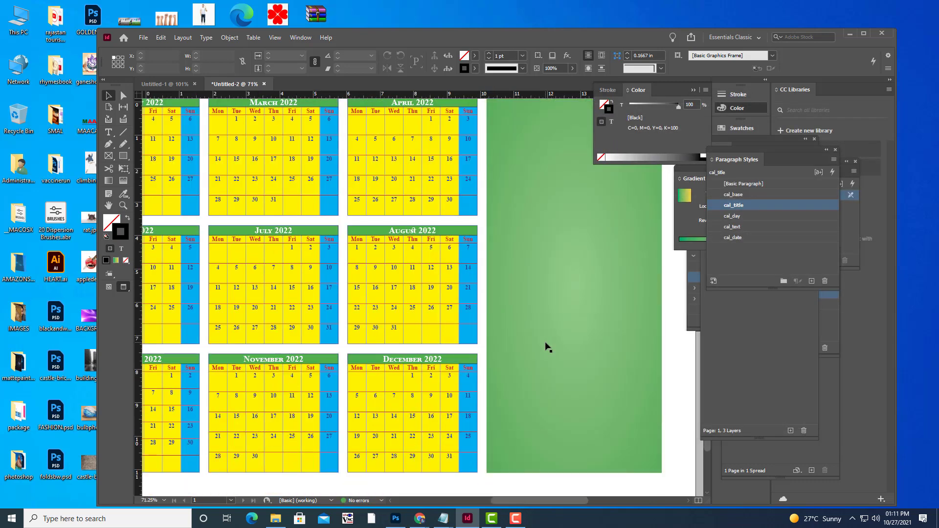
key("ctrl+0")
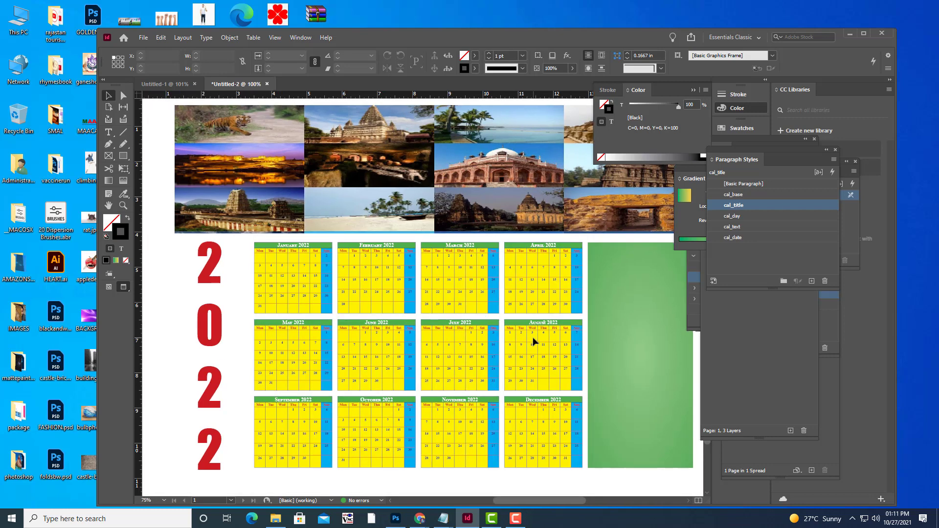
key("ctrl+alt+2")
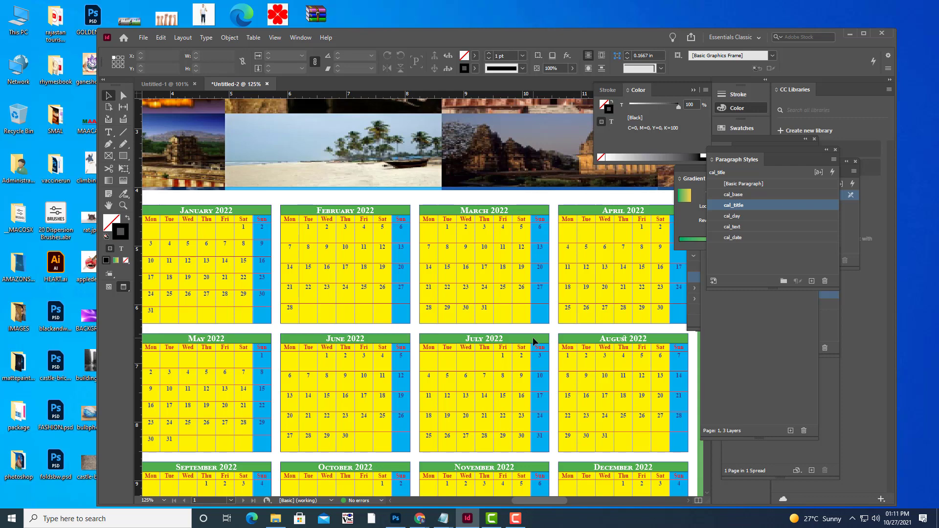
double_click(750, 205)
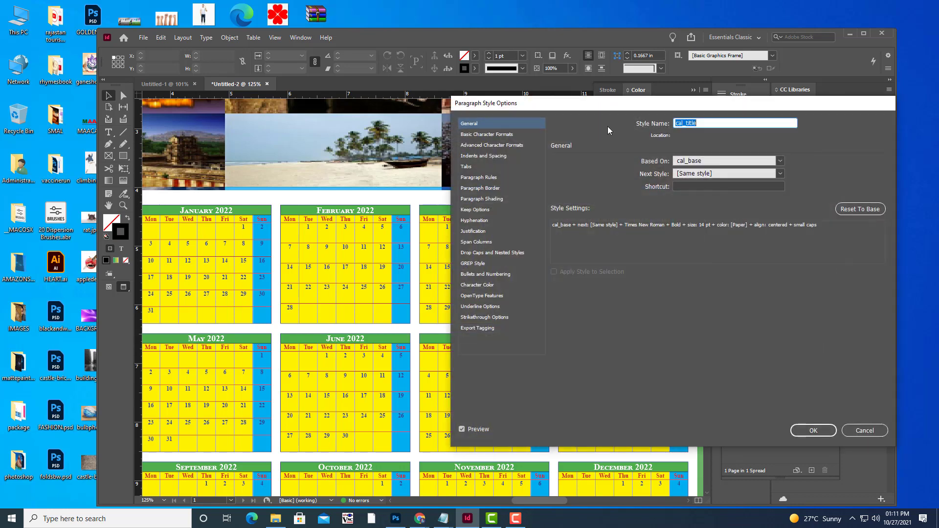
left_click_drag(492, 102, 668, 123)
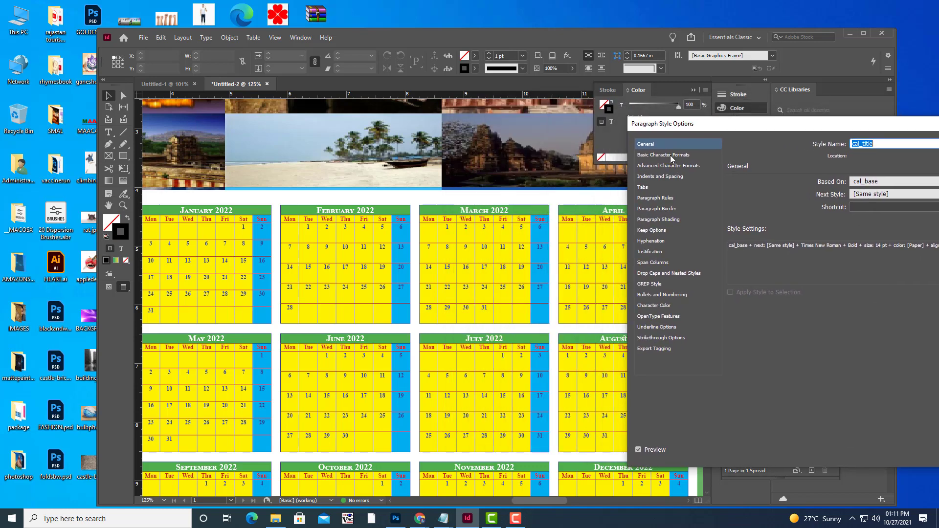
left_click(672, 155)
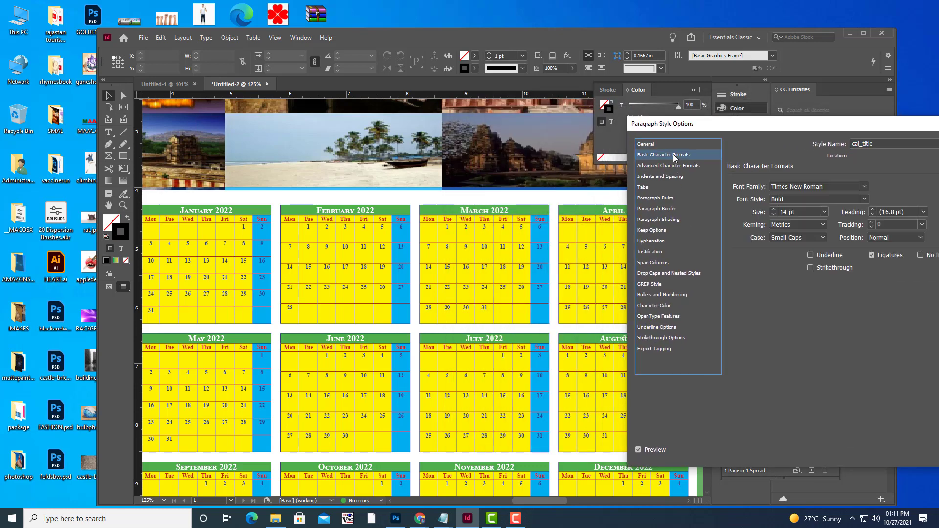
left_click(864, 186)
left_click(823, 185)
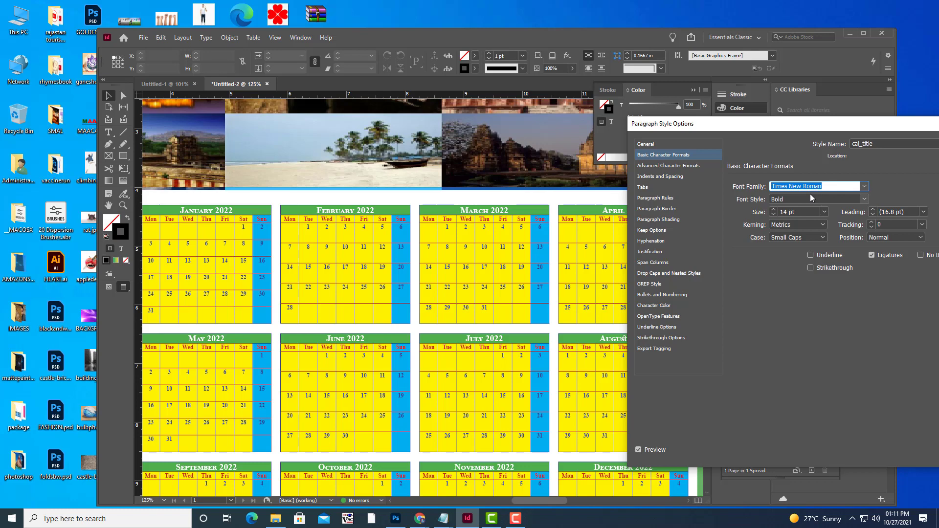
type("Impact")
left_click(825, 212)
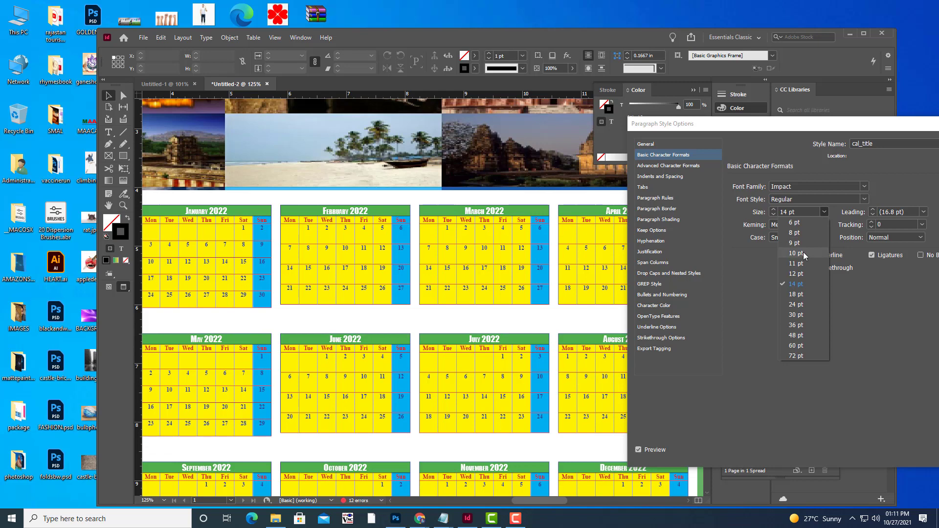
left_click(796, 254)
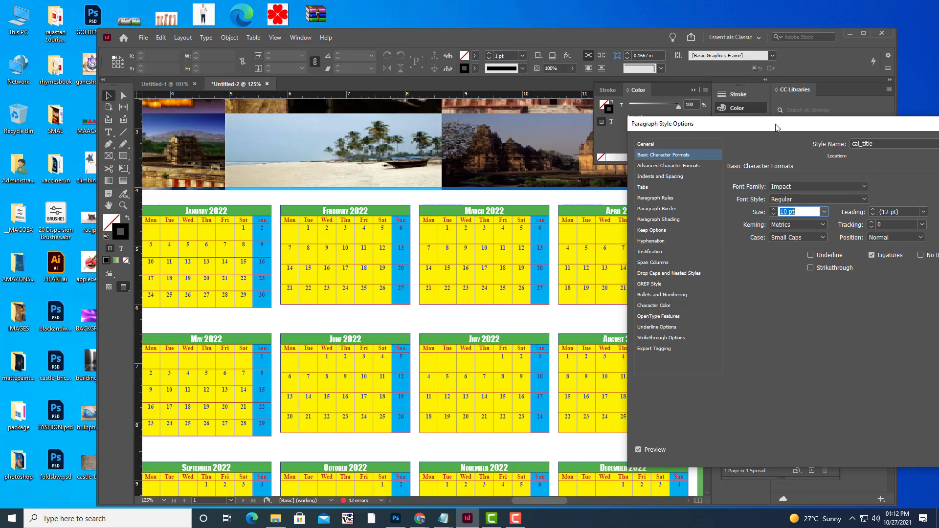
Switch the cal_title style's font family to Arial and reposition the options dialog to check the previewed month titles
left_click_drag(778, 126, 757, 134)
left_click(845, 194)
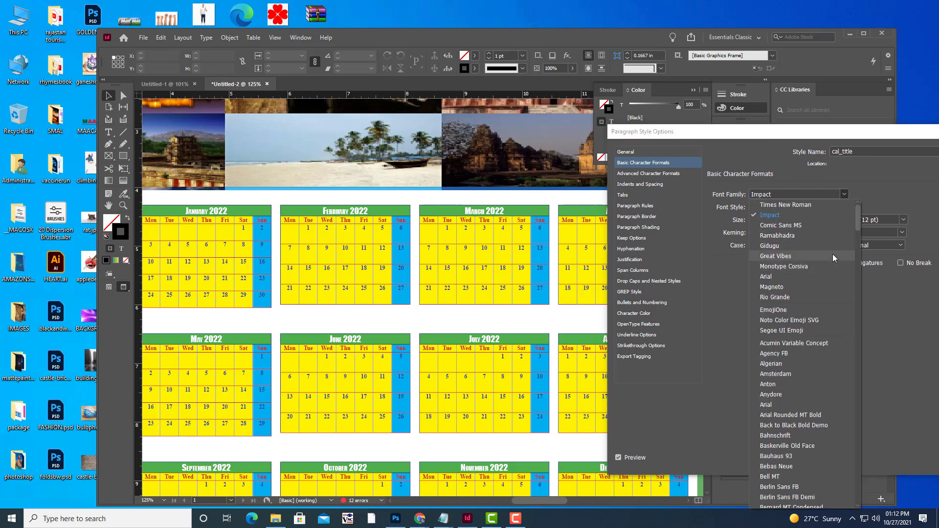
left_click(806, 275)
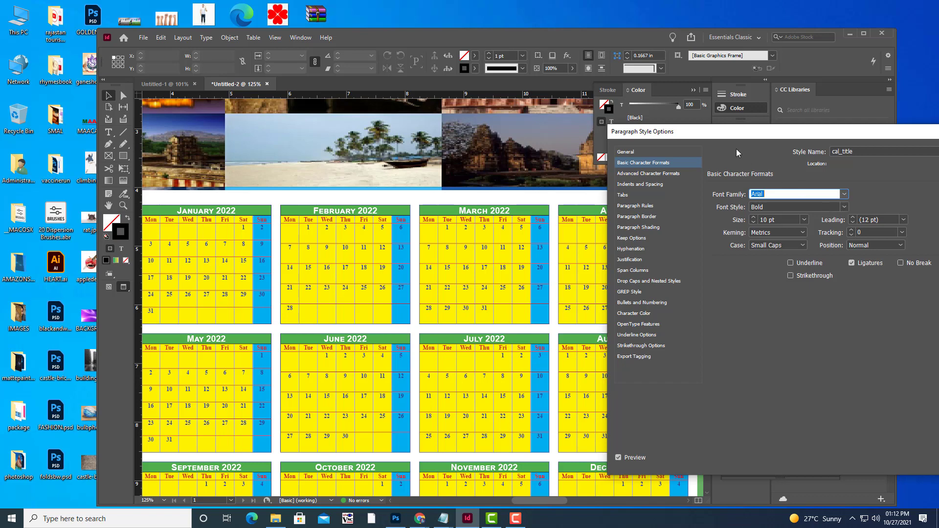
left_click_drag(699, 135, 762, 126)
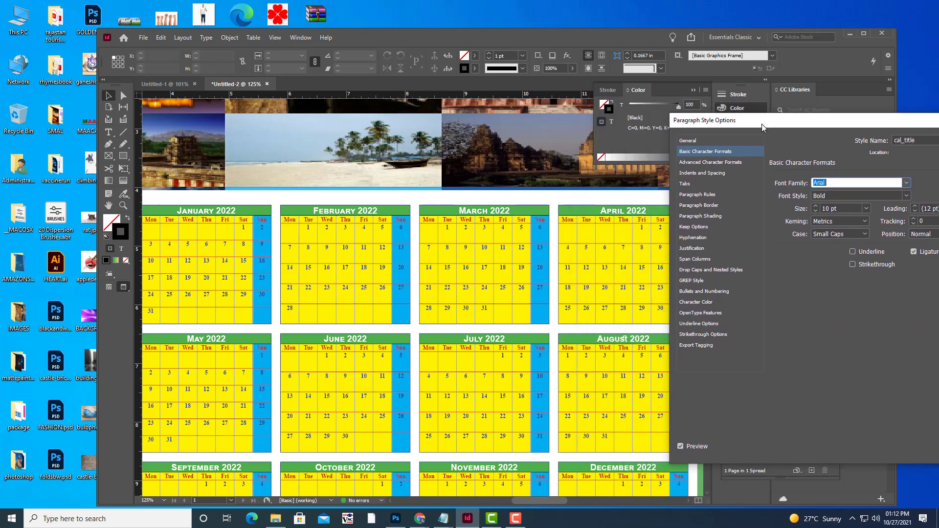
left_click_drag(761, 124, 190, 73)
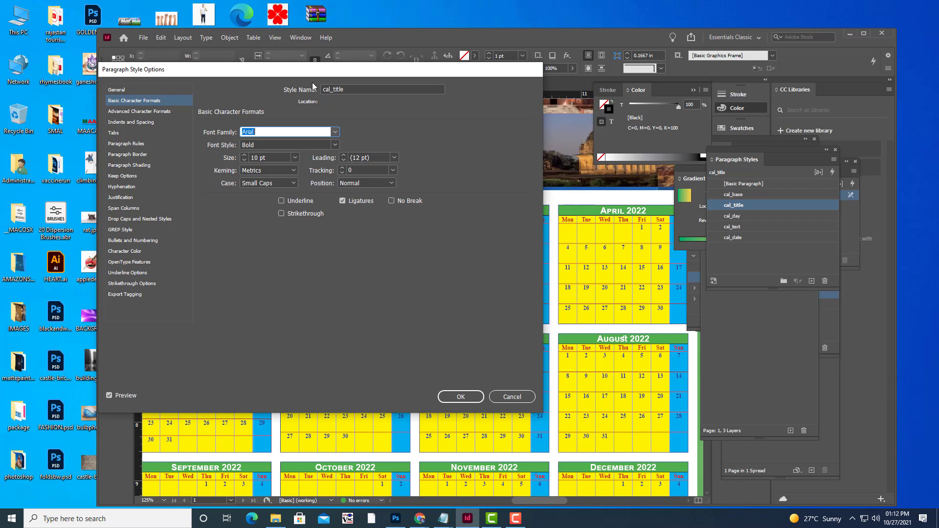
Change the cal_title paragraph style's font family to Georgia and apply the style changes
left_click(335, 133)
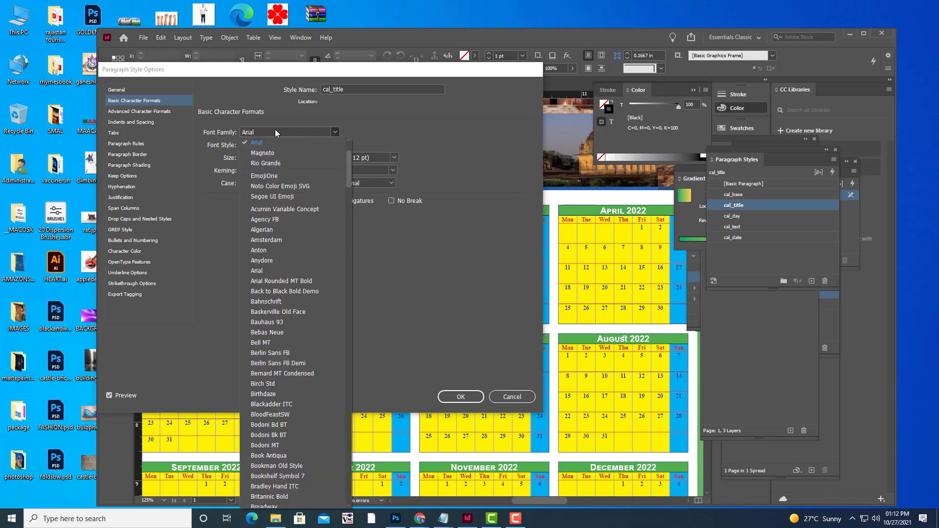
scroll(312, 259, "up", 3)
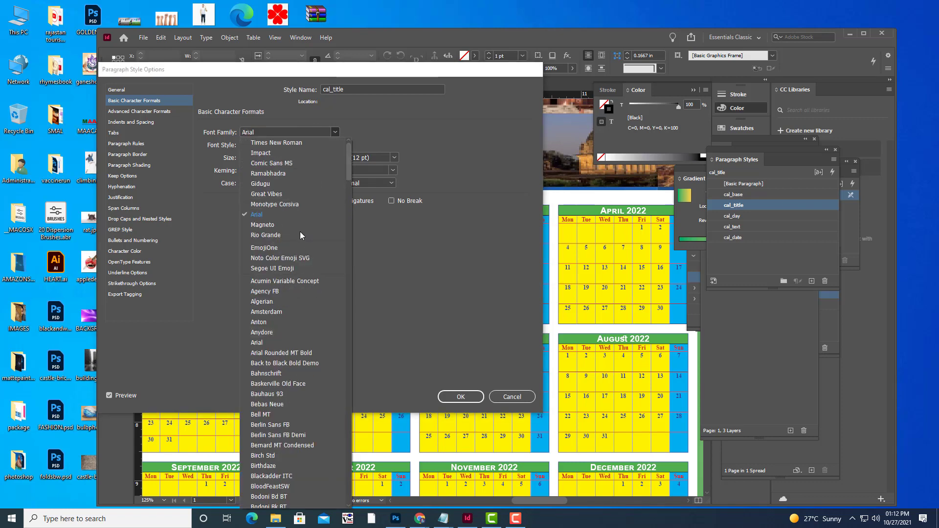
scroll(295, 228, "down", 10)
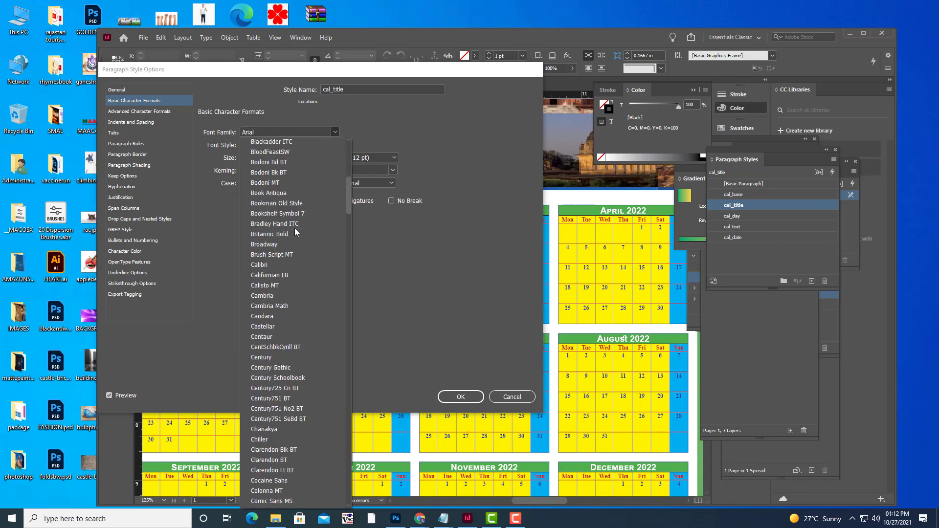
left_click(272, 132)
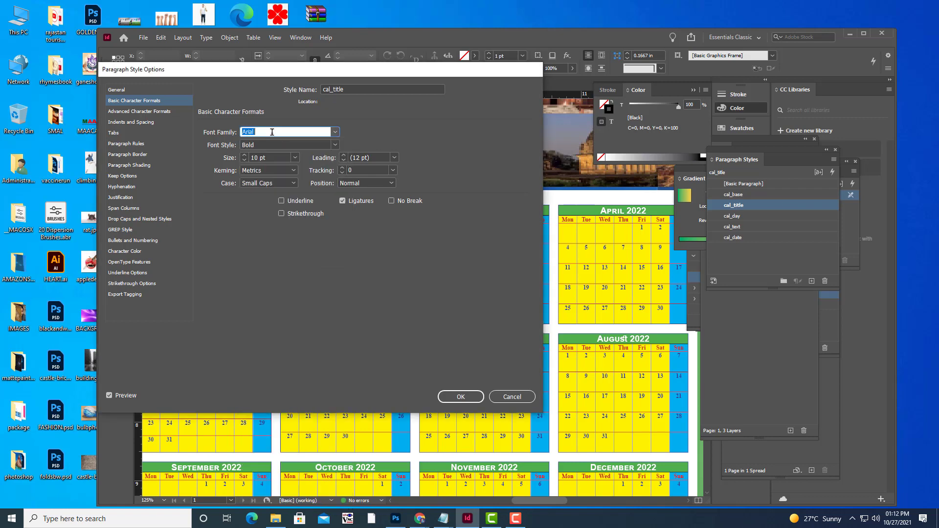
type("Go")
key("BackSpace")
key("BackSpace")
key("BackSpace")
type("Ge")
type("orgia")
left_click(281, 170)
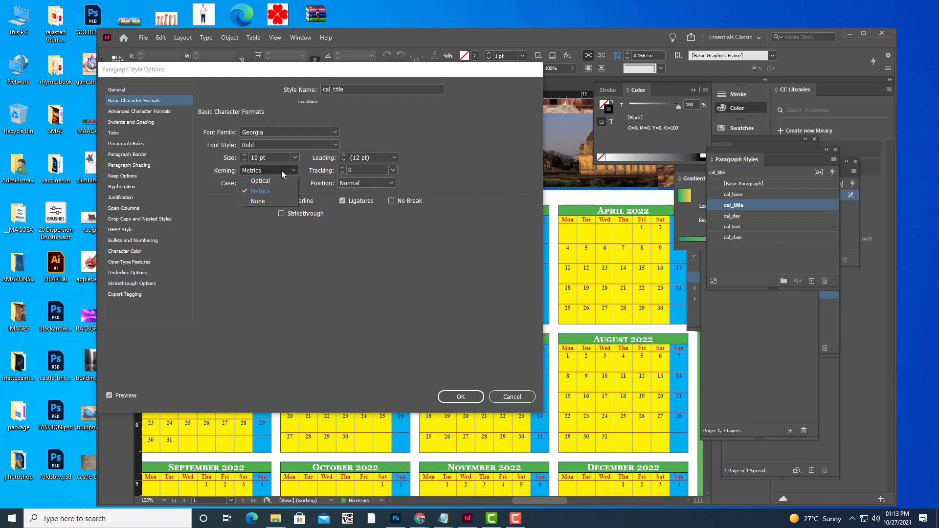
left_click(333, 73)
left_click_drag(334, 71, 678, 54)
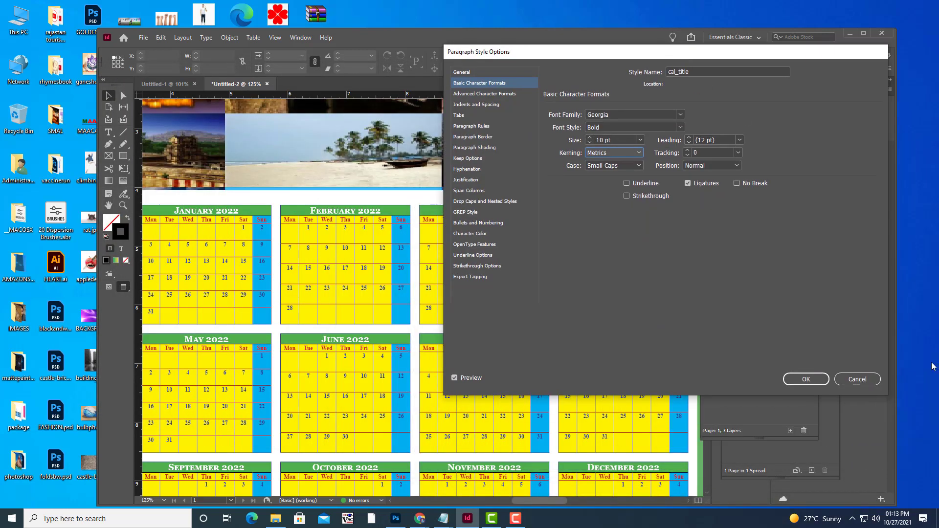
left_click(806, 380)
Review the restyled month titles and the large vertical 2022 across the whole calendar page
scroll(523, 284, "down", 3)
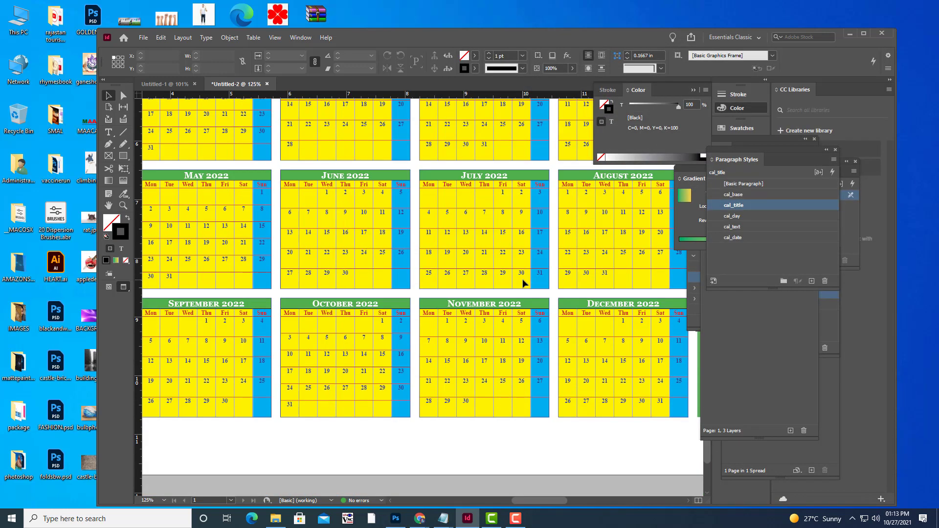
scroll(506, 430, "up", 1)
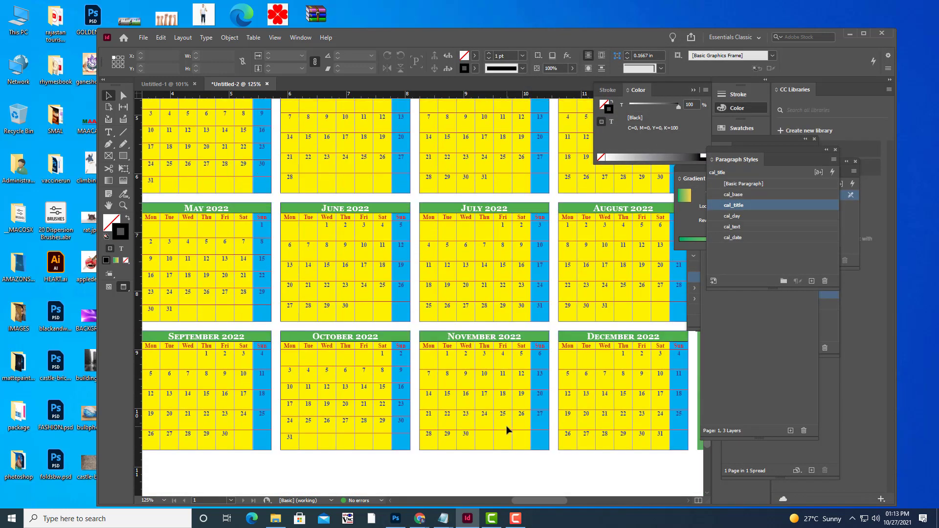
key("ctrl+minus")
key("ctrl+minus")
scroll(507, 430, "up", 2)
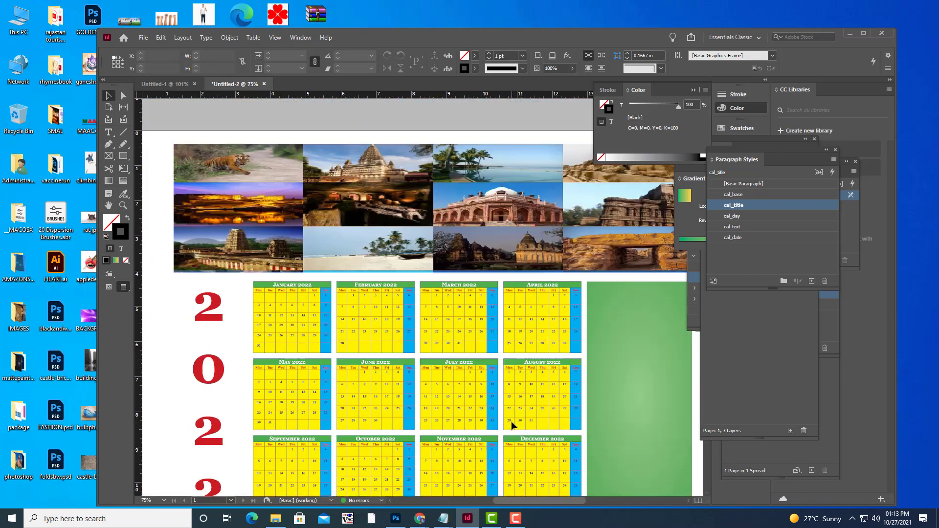
key("ctrl+minus")
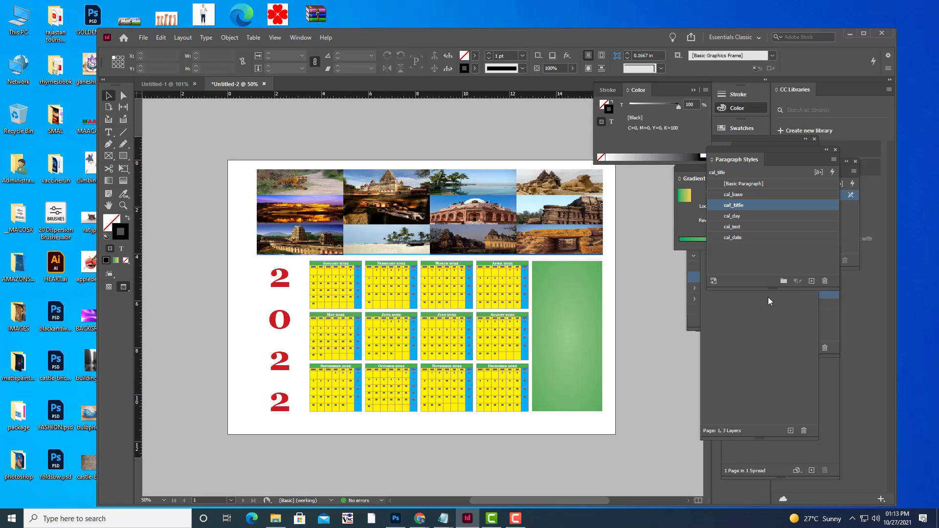
Create a new layer directly above Layer 3 and lock Layer 3
key("ctrl+equal")
key("ctrl+equal")
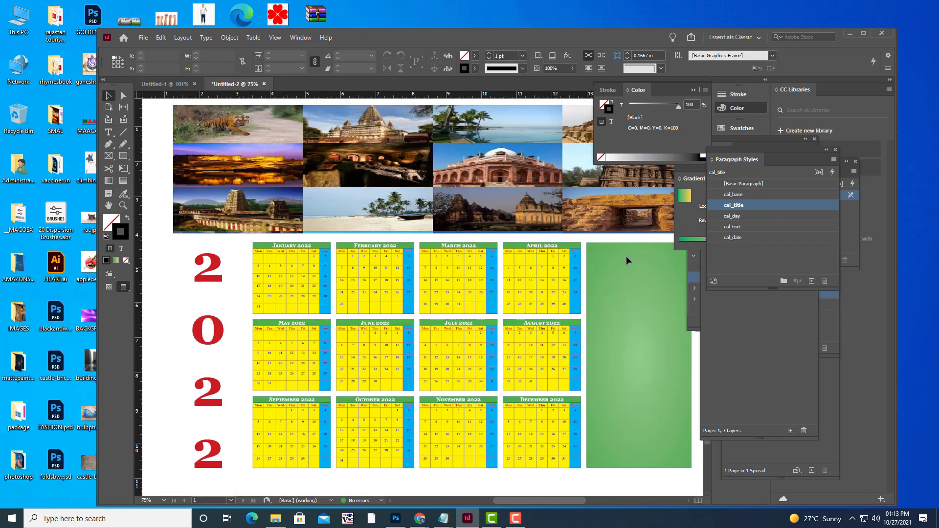
key("h")
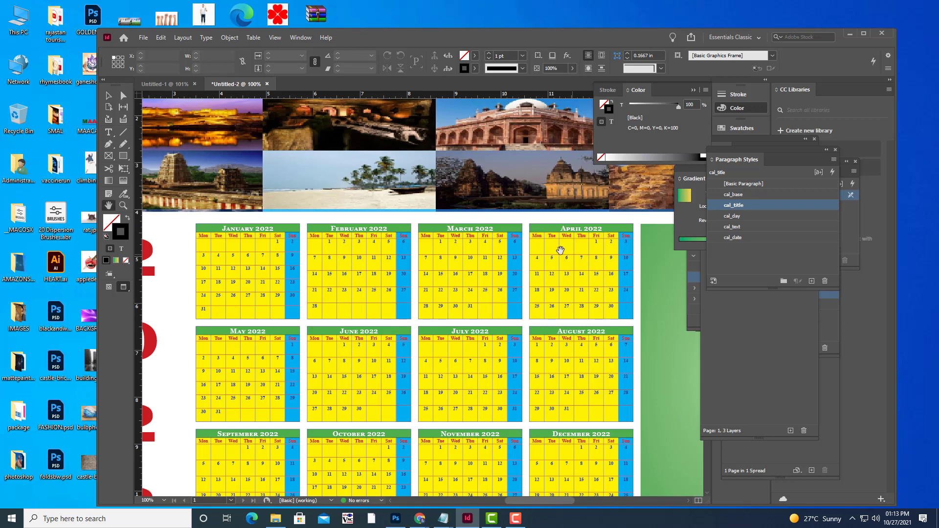
left_click_drag(561, 250, 356, 207)
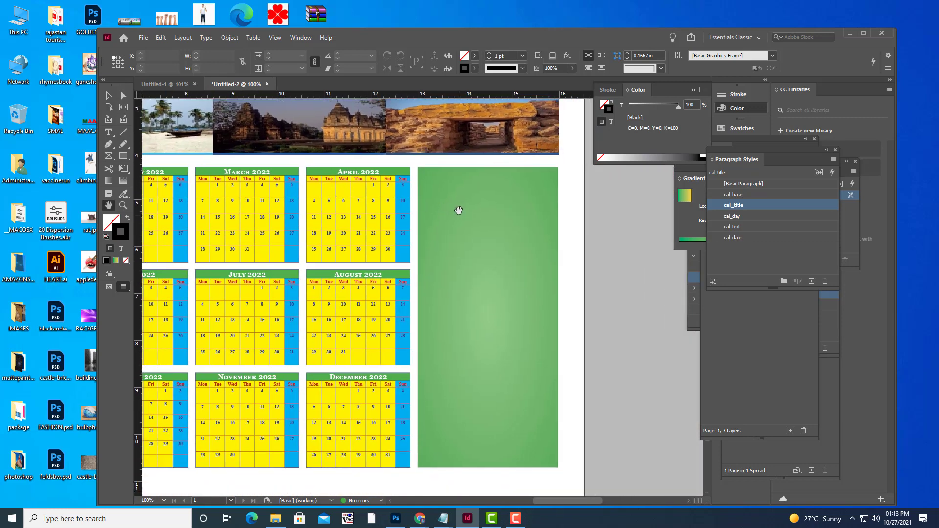
key("ctrl+equal")
mouse_move(509, 220)
left_mouse_down()
mouse_move(524, 256)
mouse_move(494, 219)
left_mouse_up()
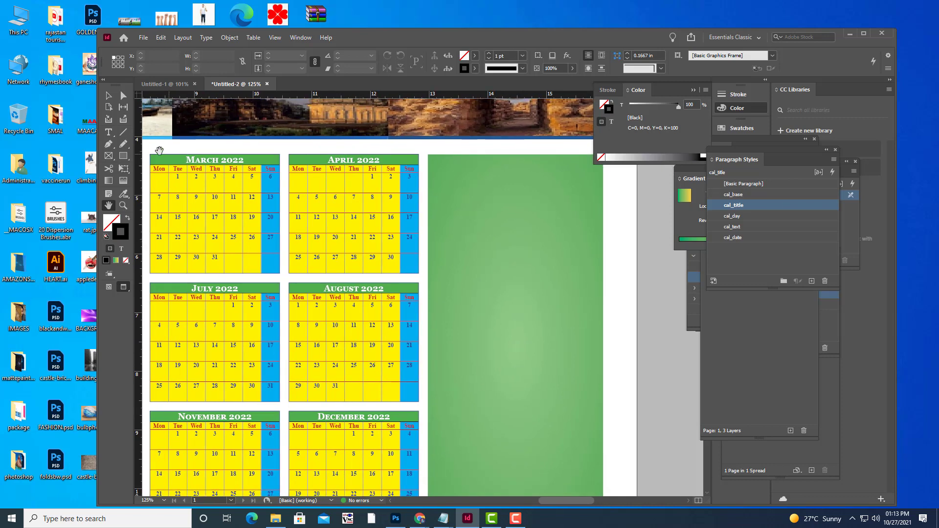
key("t")
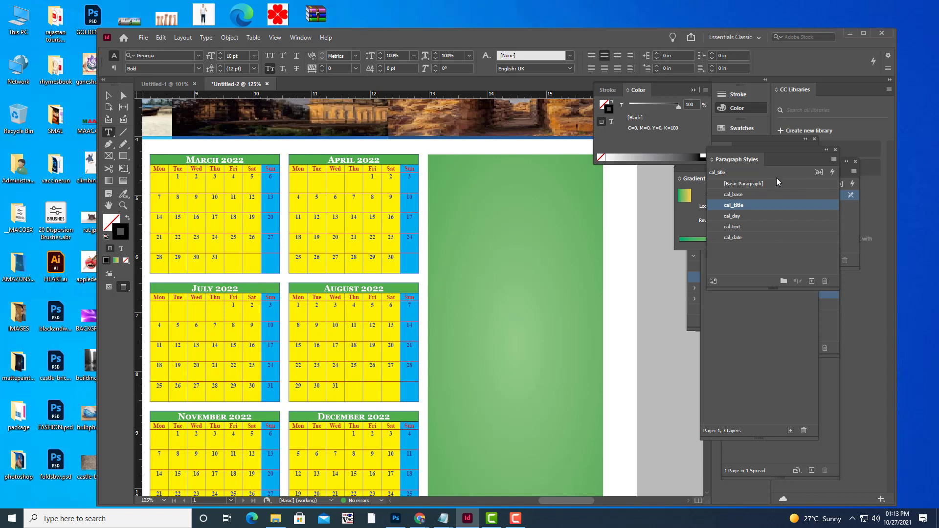
left_click(749, 328)
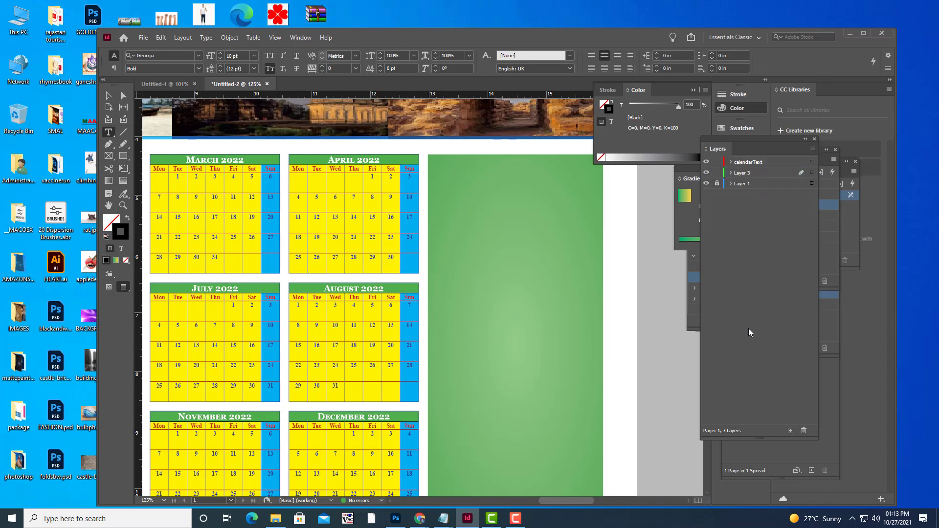
left_click(759, 164)
left_click(766, 177)
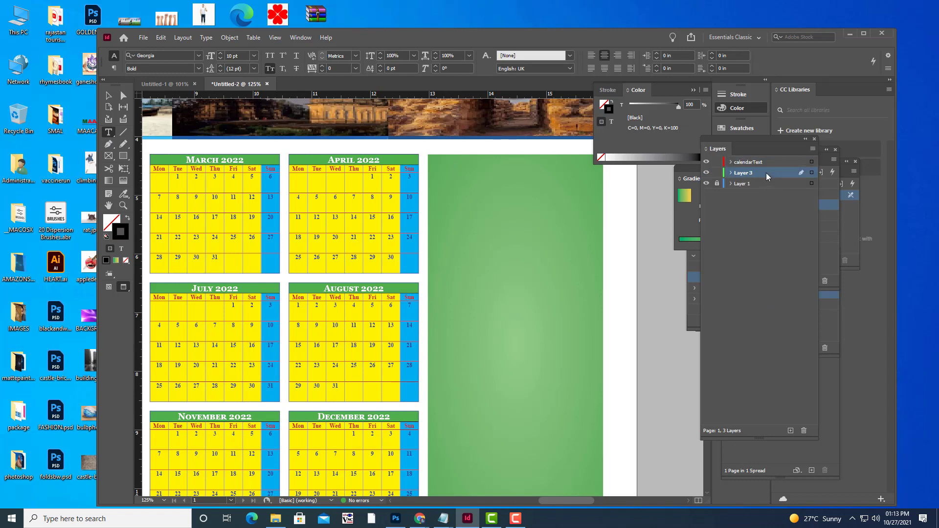
left_click(791, 431)
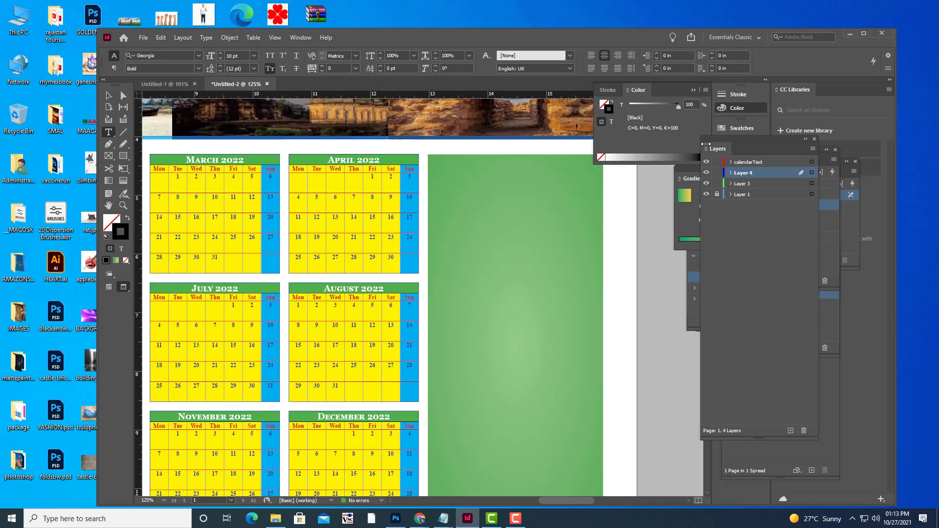
left_click(717, 184)
Draw a text frame about 2.39 in wide across the top of the green panel and enter the heading LIST OF HOLIDAYS
left_click_drag(442, 160, 582, 179)
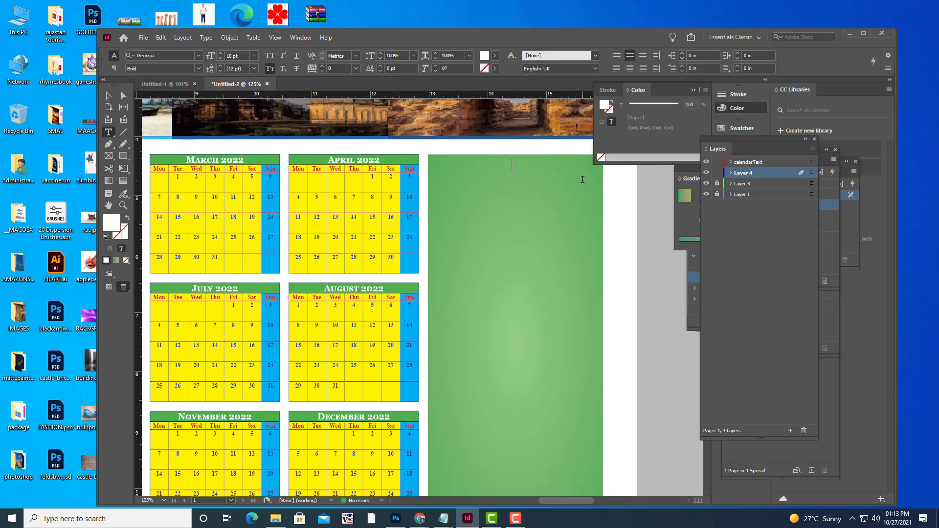
type("LIST OF HOLIDAYS")
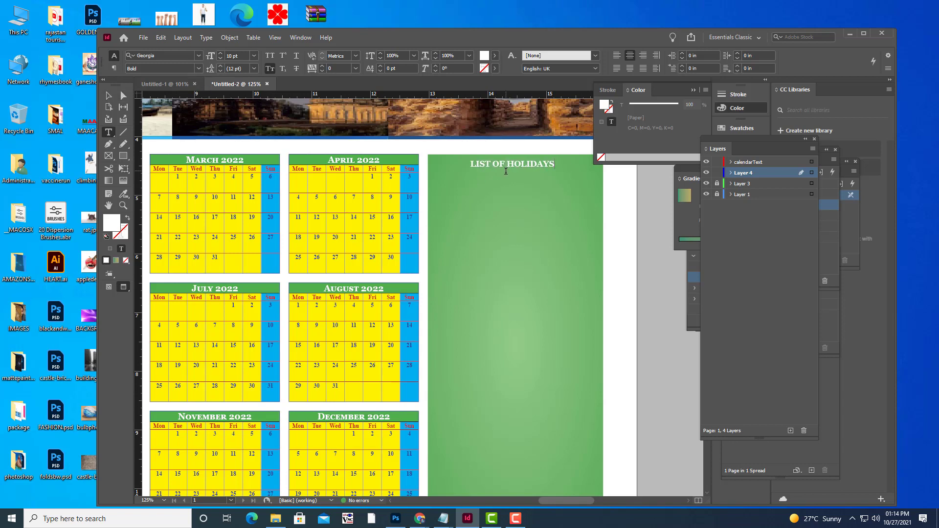
Try the Great Vibes font on the LIST OF HOLIDAYS heading
left_click_drag(554, 164, 465, 161)
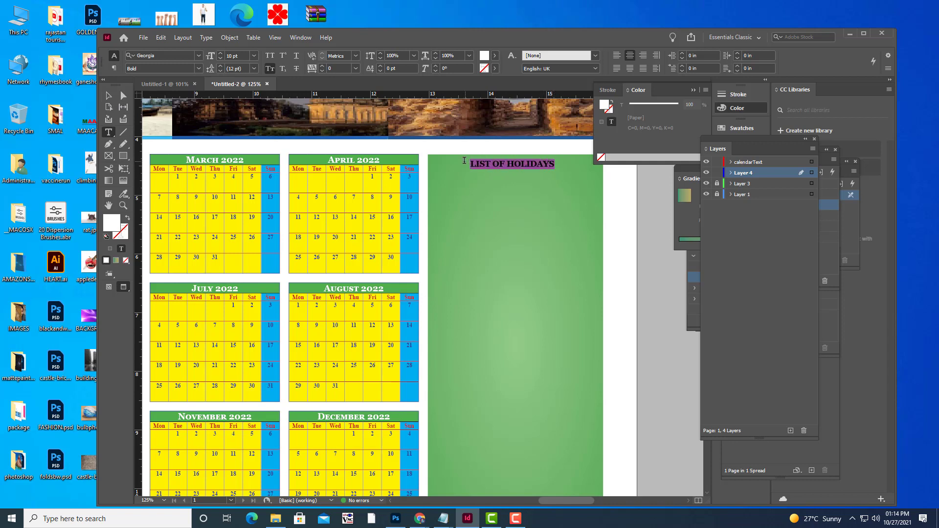
left_click(162, 55)
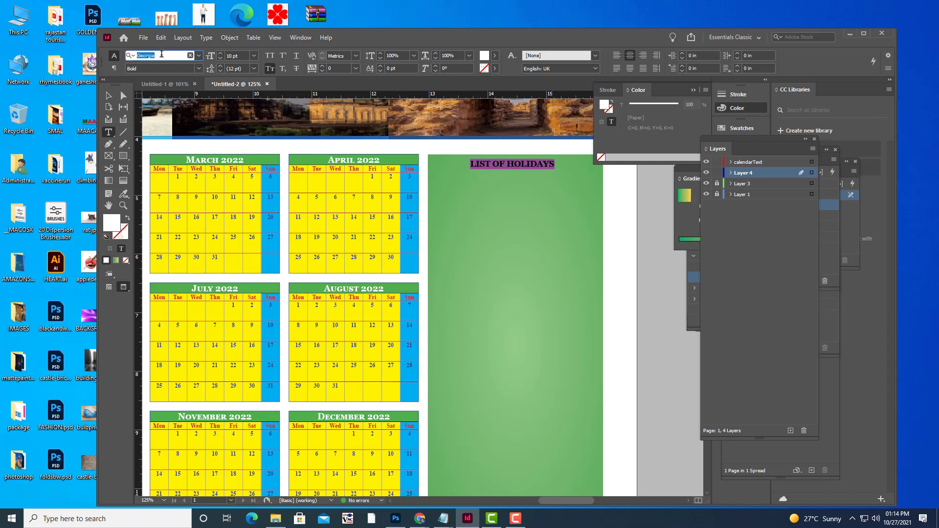
type("GRET")
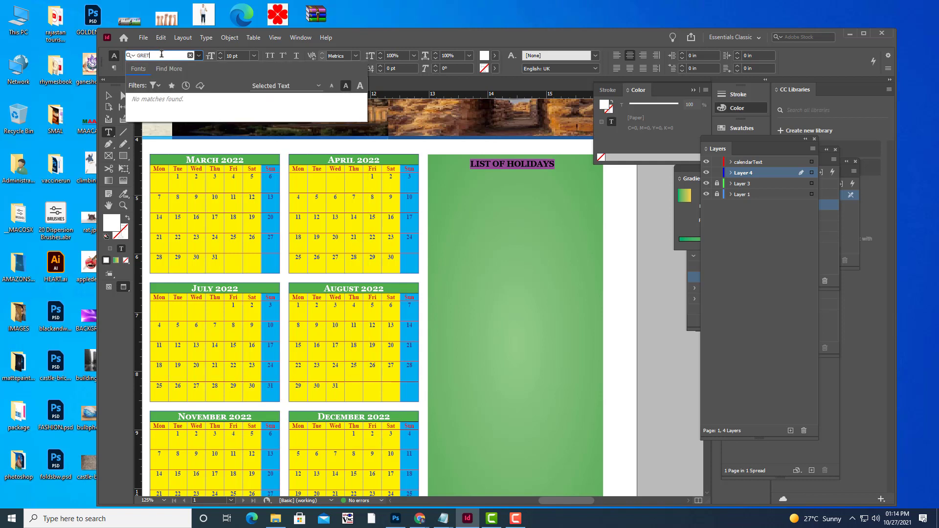
key("BackSpace")
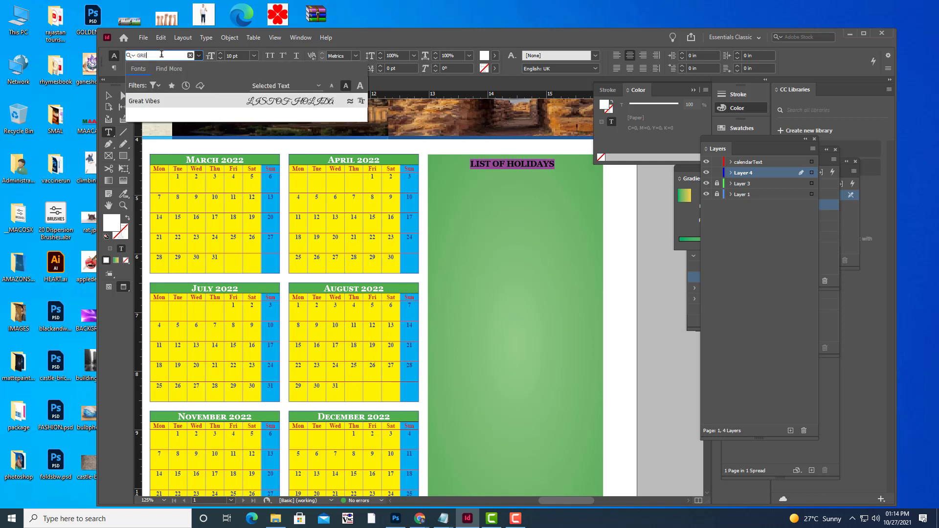
left_click(163, 99)
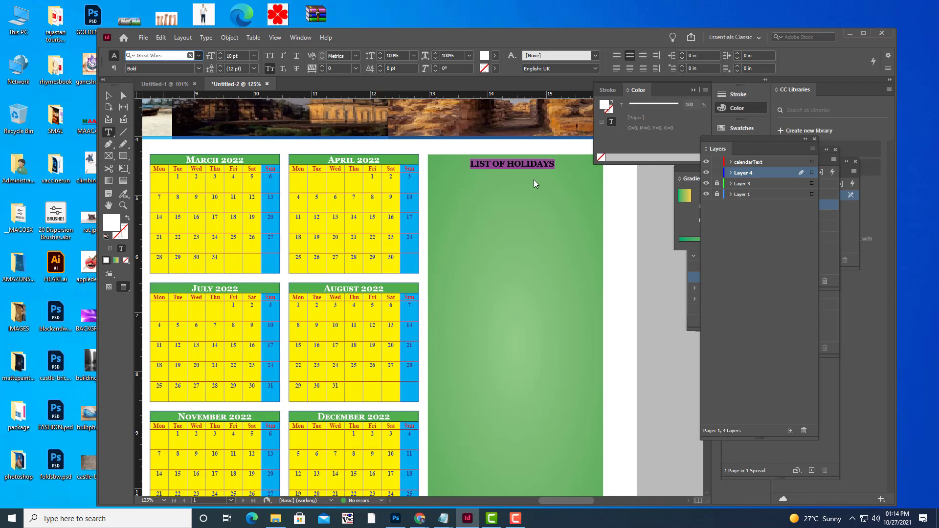
key("Return")
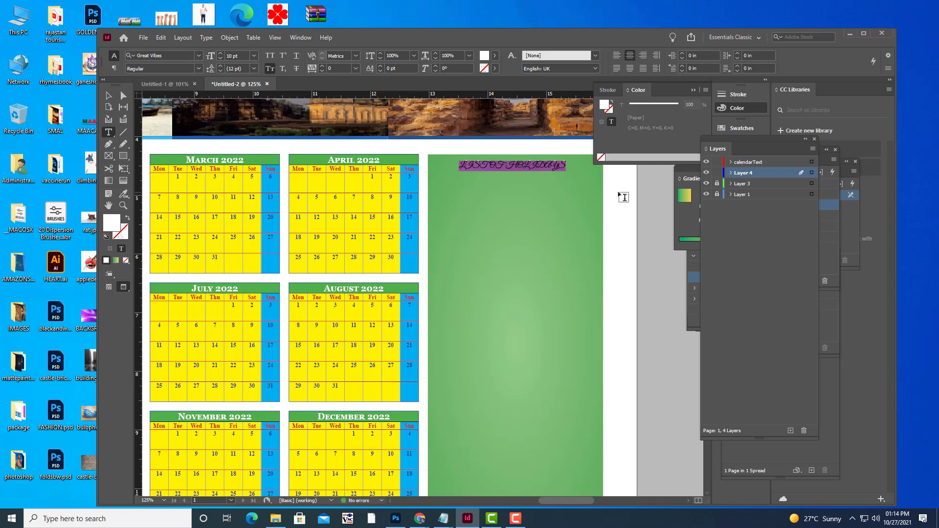
Clear the heading text and test new lettering in Great Vibes and Times New Roman
key("BackSpace")
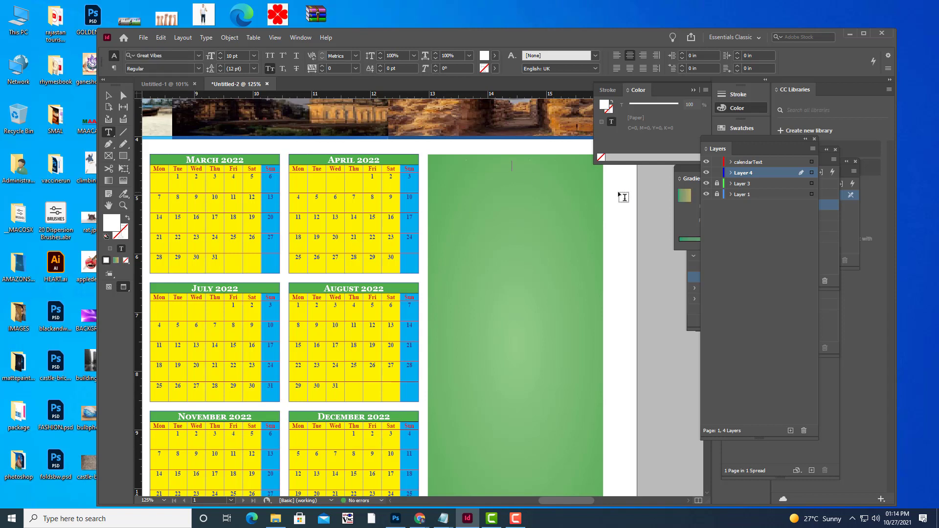
type("LIS")
key("BackSpace")
key("BackSpace")
type("IST")
key("BackSpace")
key("BackSpace")
left_click(199, 56)
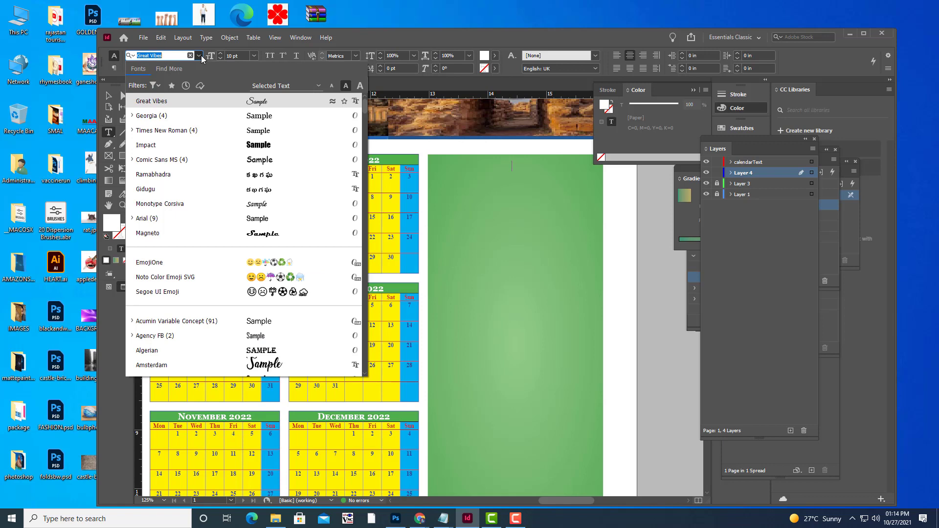
left_click(187, 132)
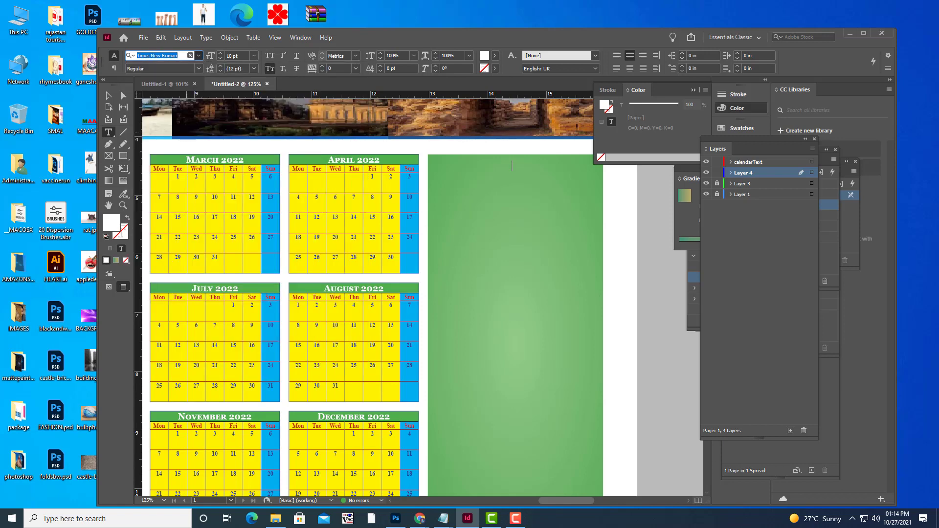
type("L")
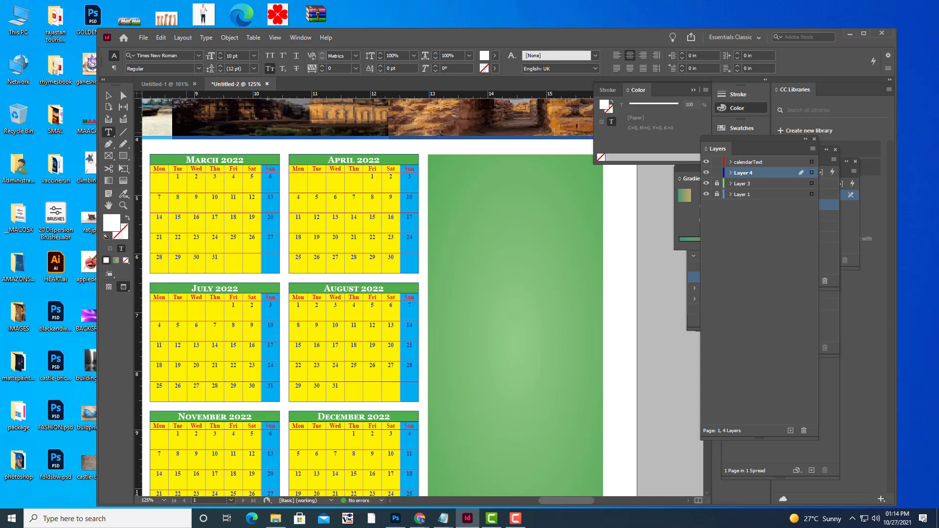
Set the heading font to Georgia Bold and re-enter LIST OF HOLIDAYS in the frame
left_click(184, 57)
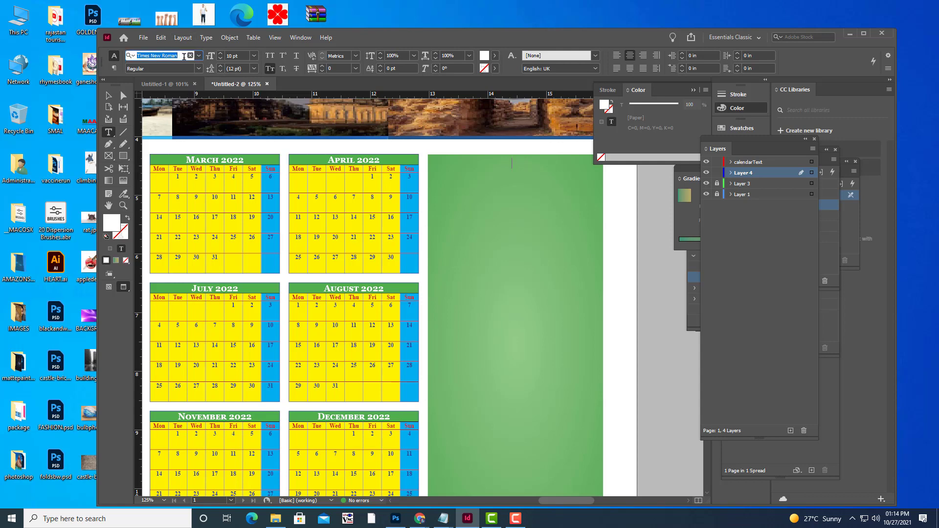
type("georgia")
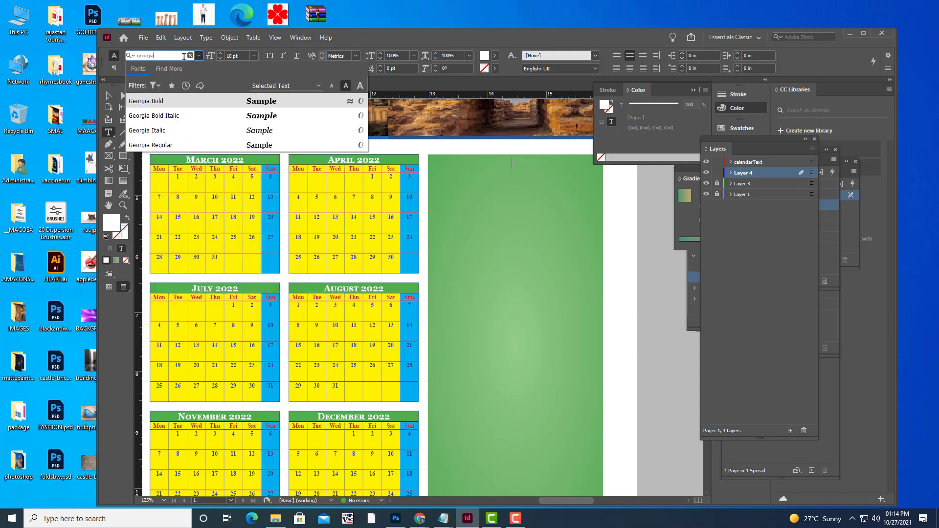
key("Return")
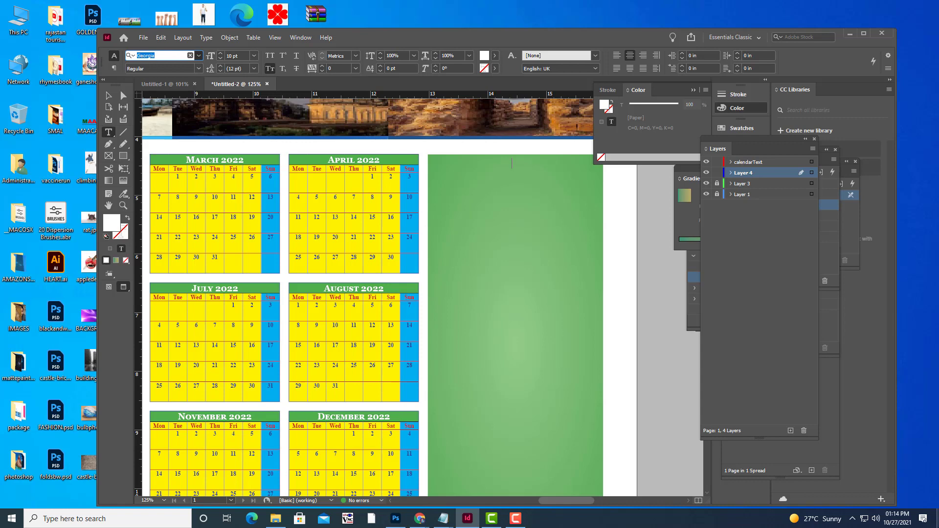
key("BackSpace")
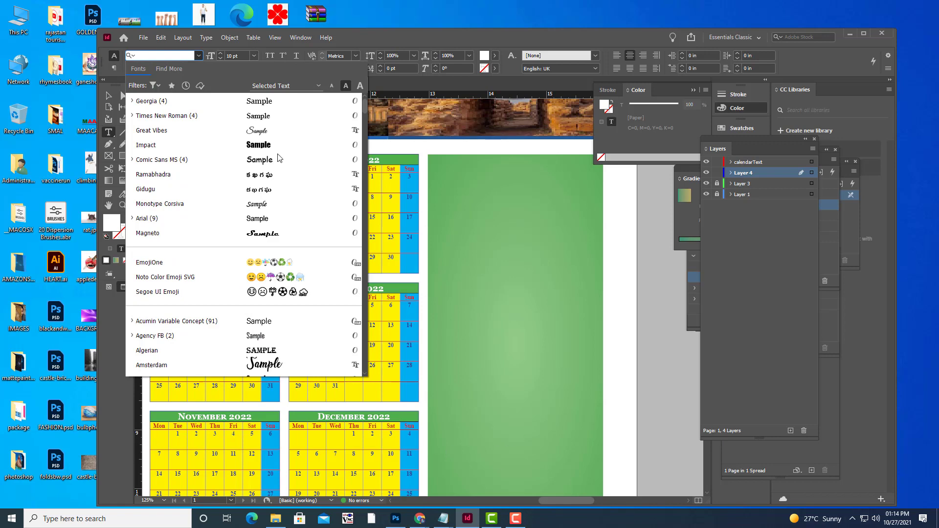
left_click(205, 105)
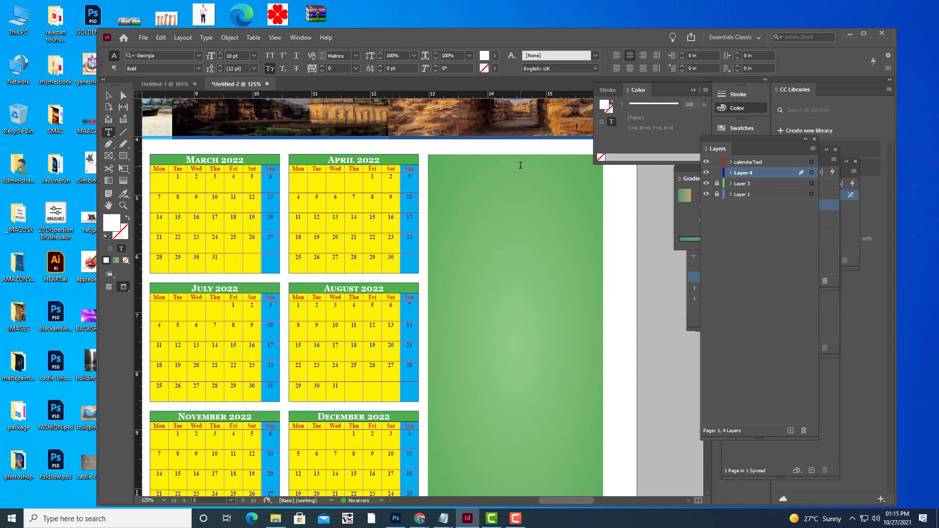
type("LIST OF HOLIDAYS")
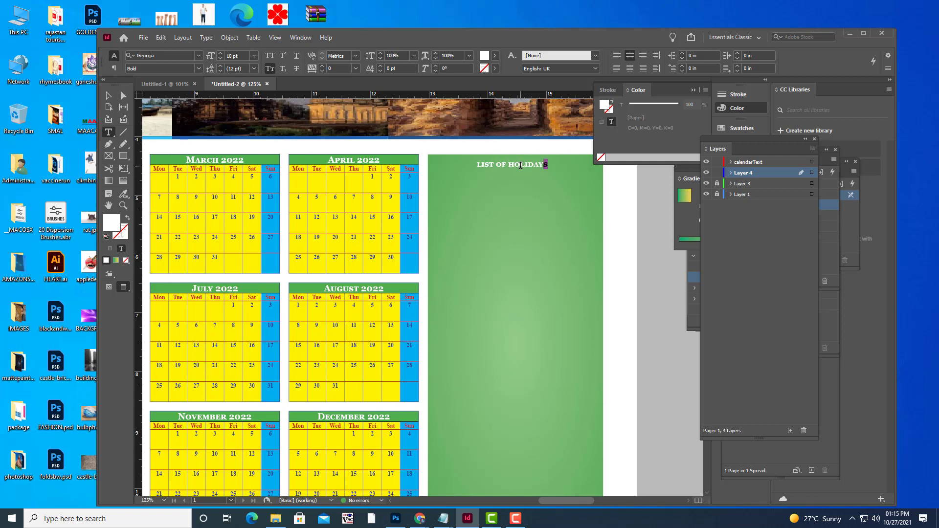
Enlarge the whole LIST OF HOLIDAYS heading to 16 pt and deselect its frame
triple_click(520, 165)
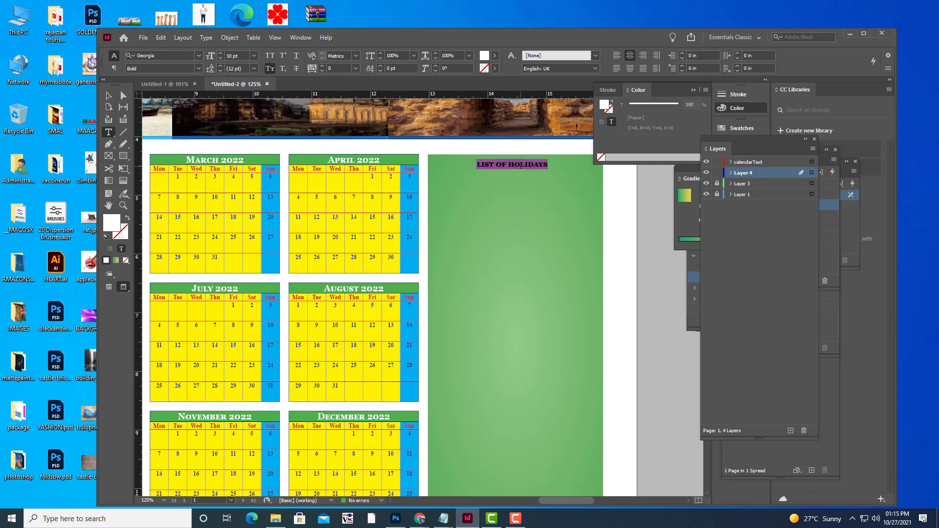
key("ctrl+shift+period")
key("ctrl+shift+period")
key("ctrl+shift+period")
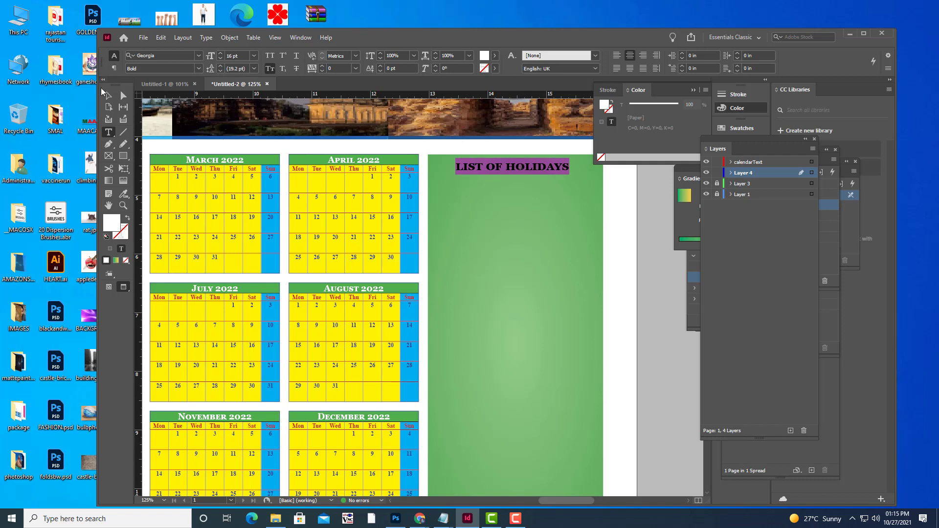
key("Escape")
key("Delete")
key("Escape")
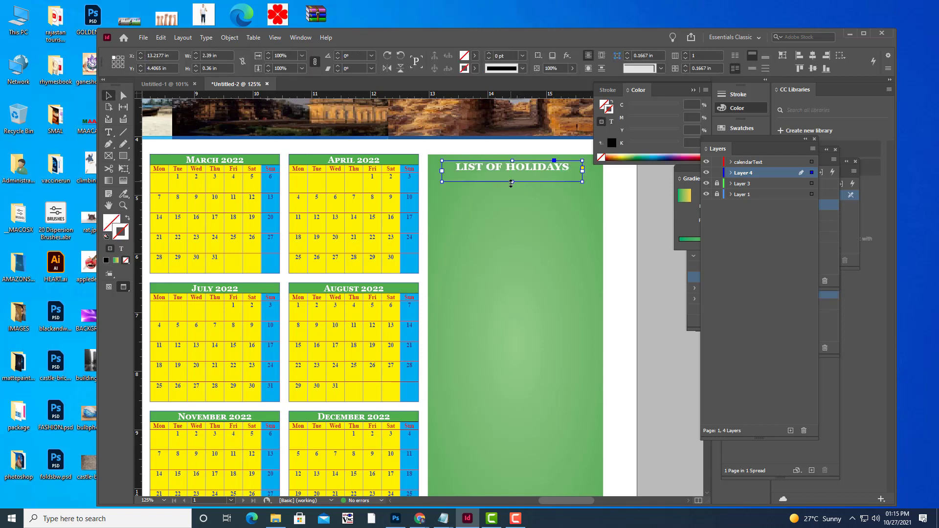
left_click(492, 146)
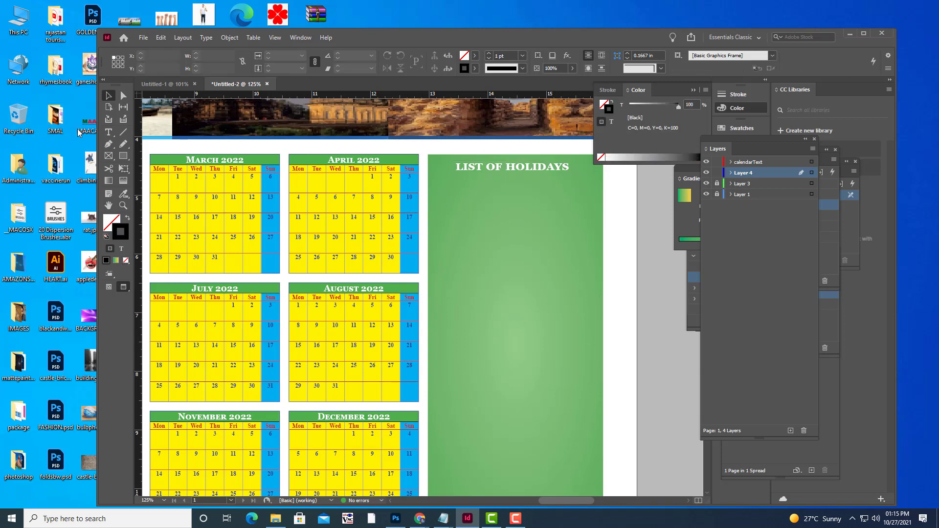
Draw a text frame about 1.42 by 0.26 in below the holidays heading and enter JANUARY
left_click(108, 133)
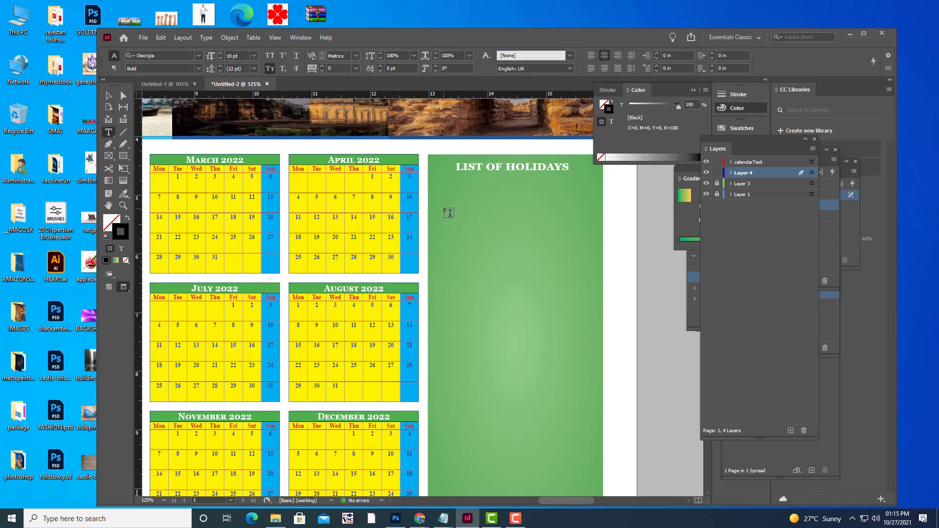
left_click_drag(432, 200, 516, 215)
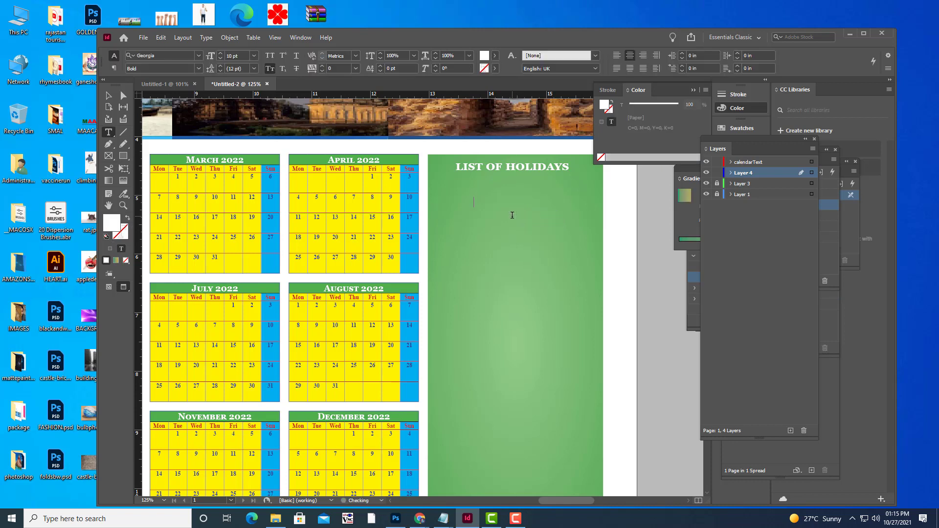
type("JANUARY")
Duplicate the JANUARY frame downward to about Y 6.13 in and replace the copy's text with FEBRUARY
left_click(108, 95)
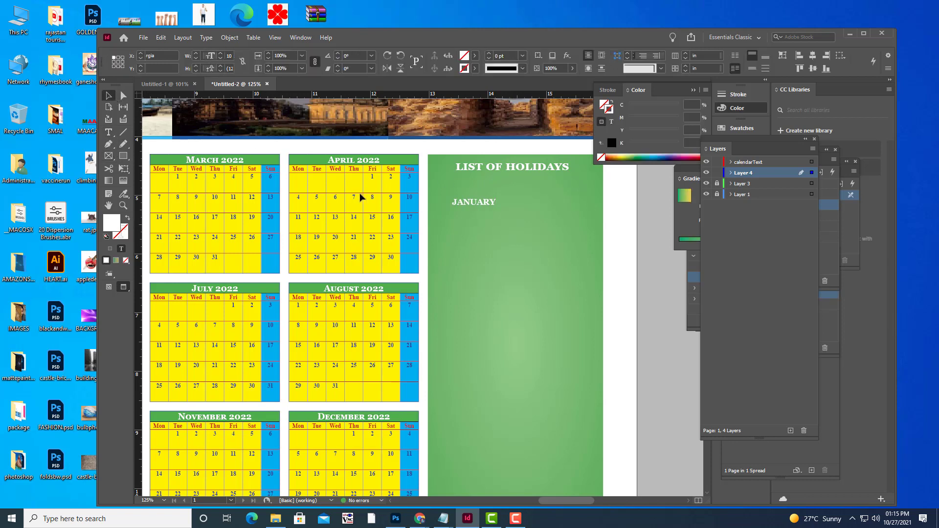
left_click(488, 203)
left_click_drag(489, 203, 482, 268)
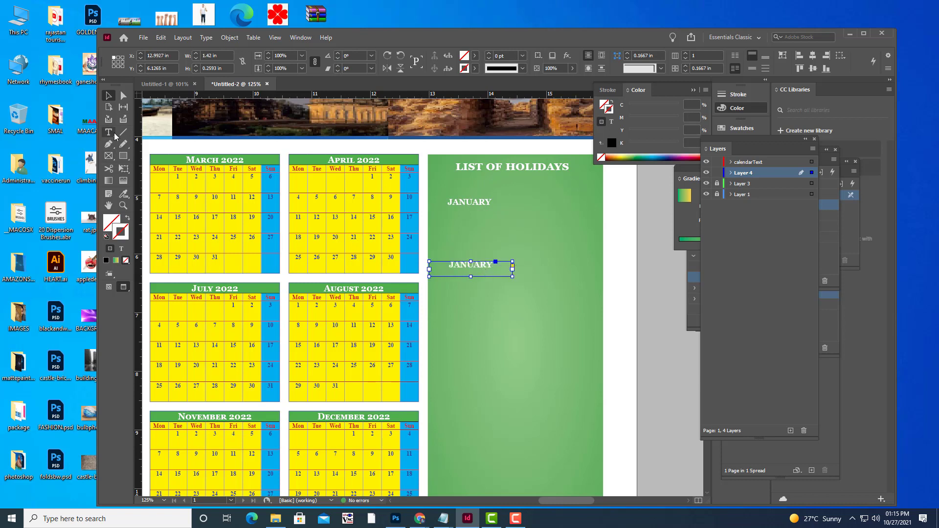
double_click(482, 264)
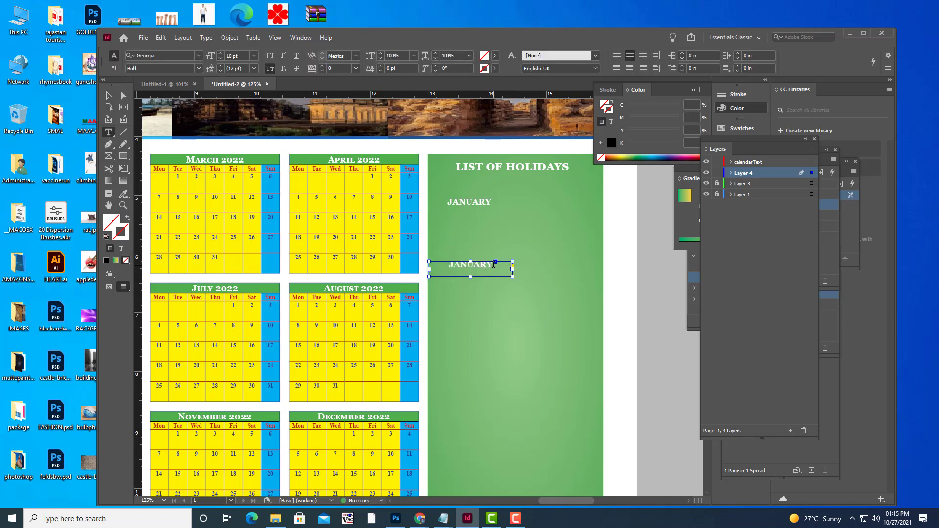
left_click_drag(494, 264, 448, 265)
key("BackSpace")
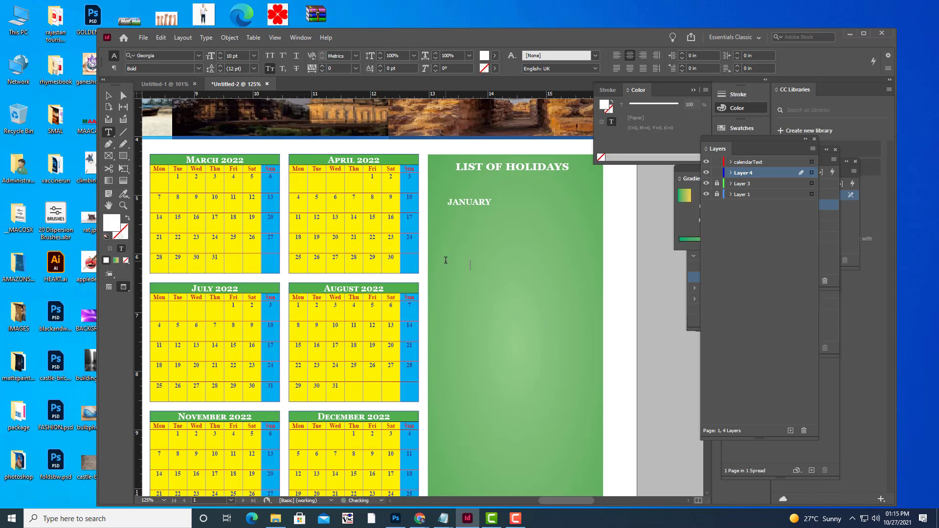
type("F")
key("BackSpace")
type("FEBRUARY")
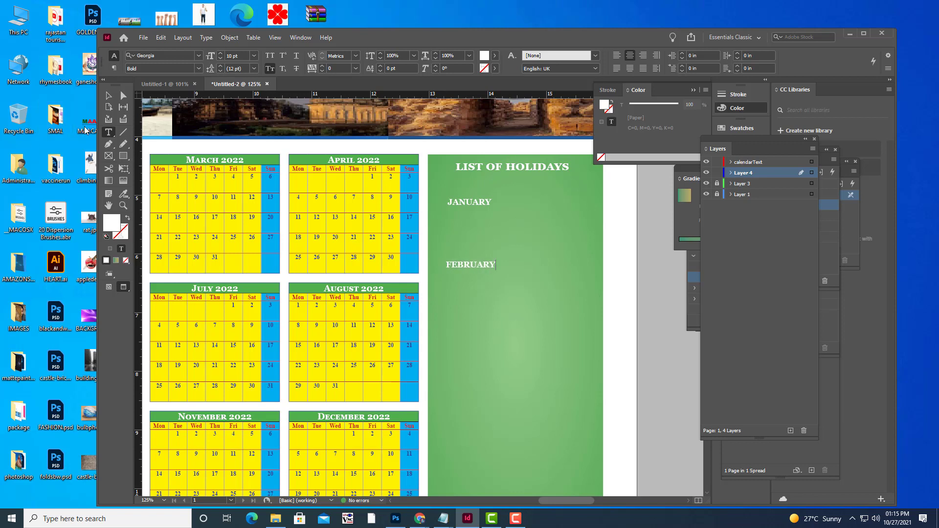
Duplicate the FEBRUARY frame downward to about Y 6.92 in and change the copy's text to MARCH
left_click(108, 96)
left_click(483, 267)
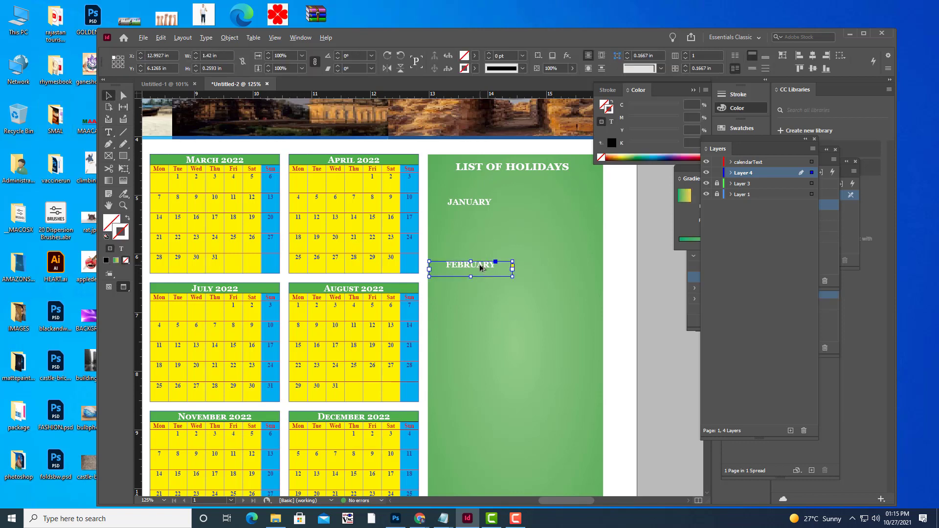
left_click_drag(483, 267, 484, 315)
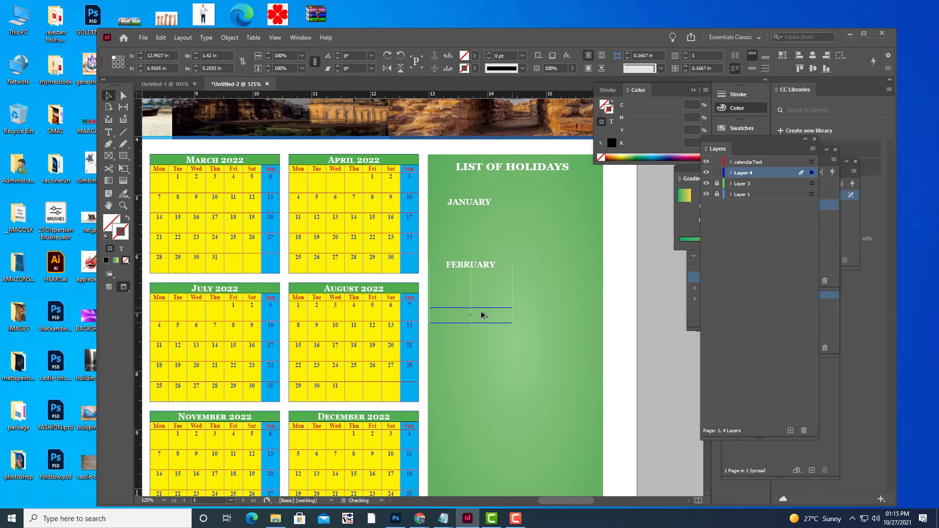
left_click(108, 132)
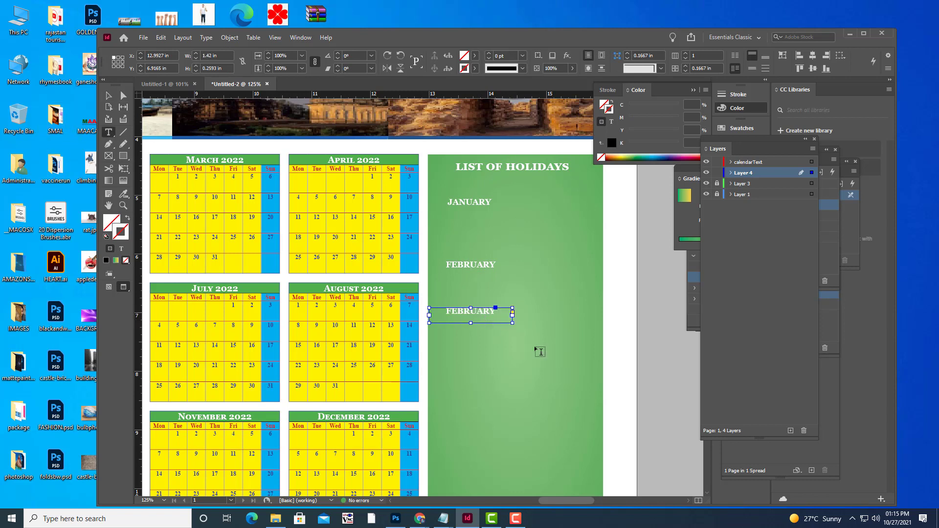
left_click_drag(509, 312, 442, 309)
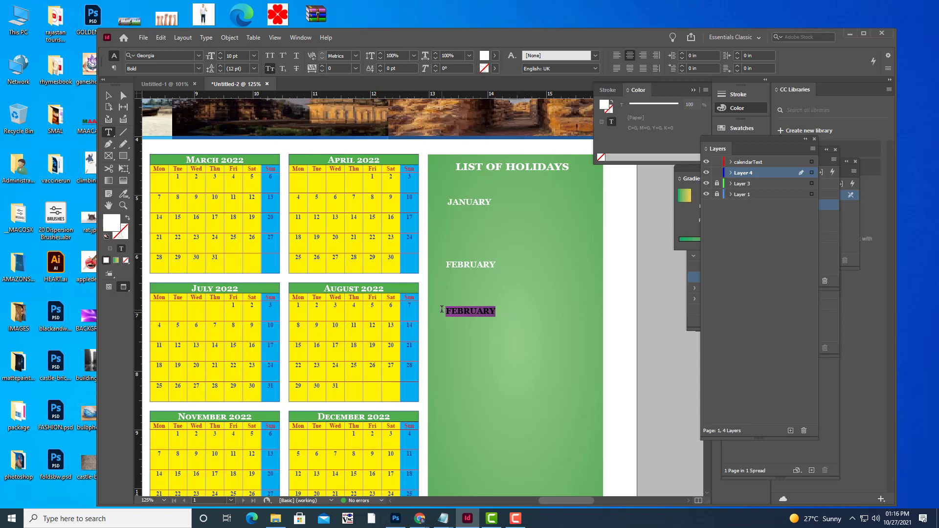
key("BackSpace")
type("MARCH")
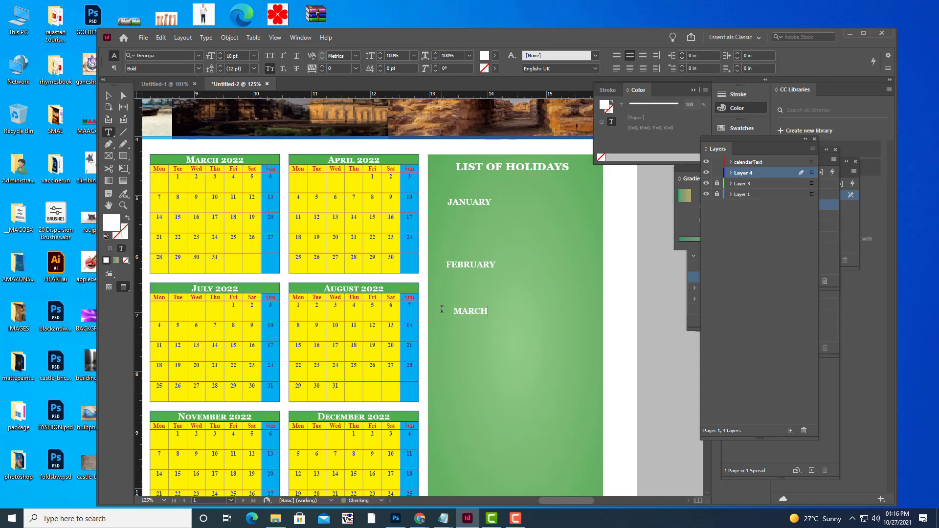
Duplicate the MARCH frame downward to about Y 7.59 in and change the copy's text to APRIL
left_click(109, 96)
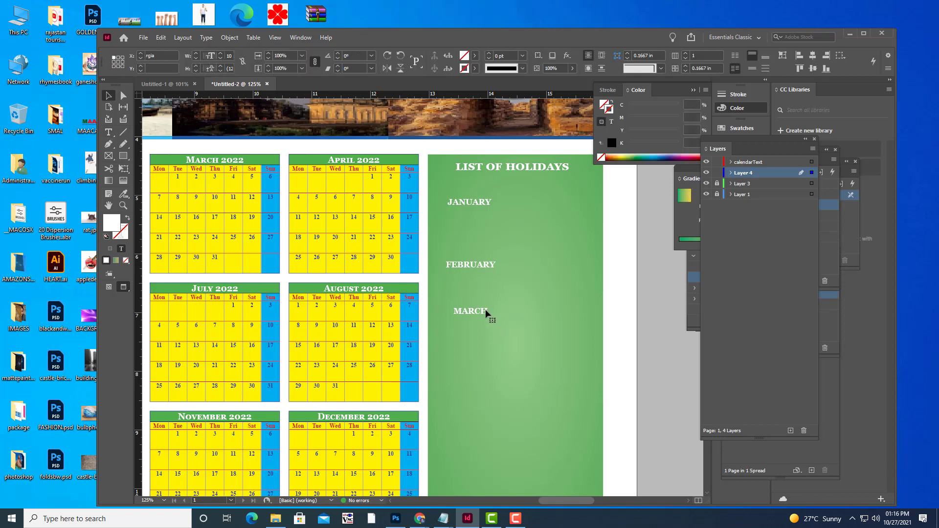
left_click(480, 313)
left_click_drag(480, 315, 479, 354)
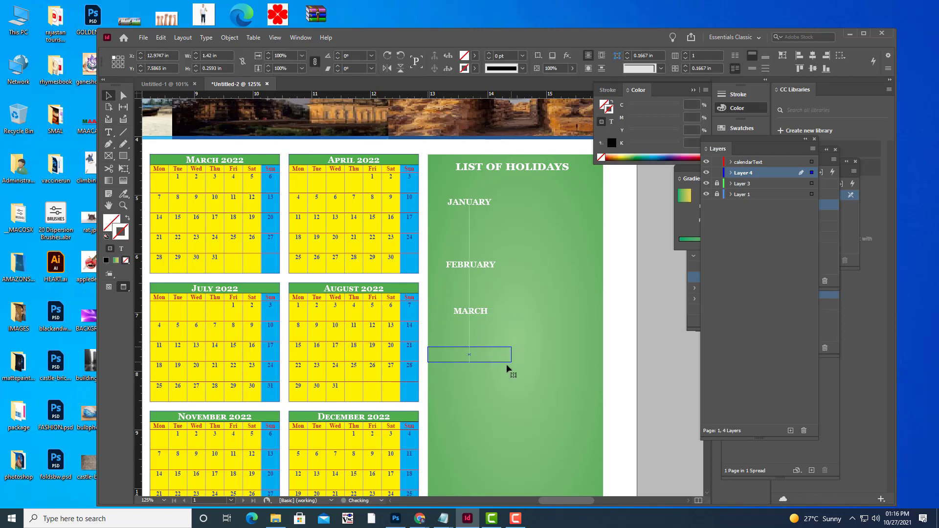
left_click(109, 132)
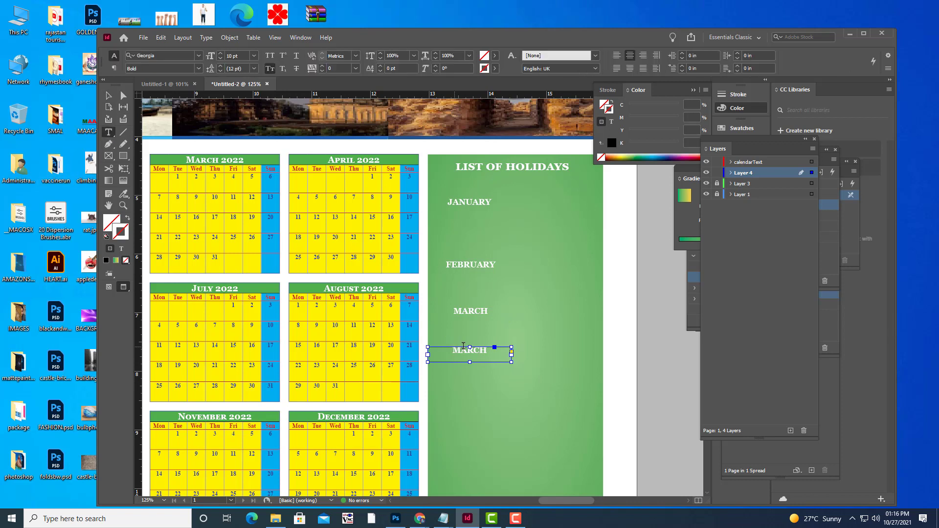
left_click_drag(487, 351, 452, 351)
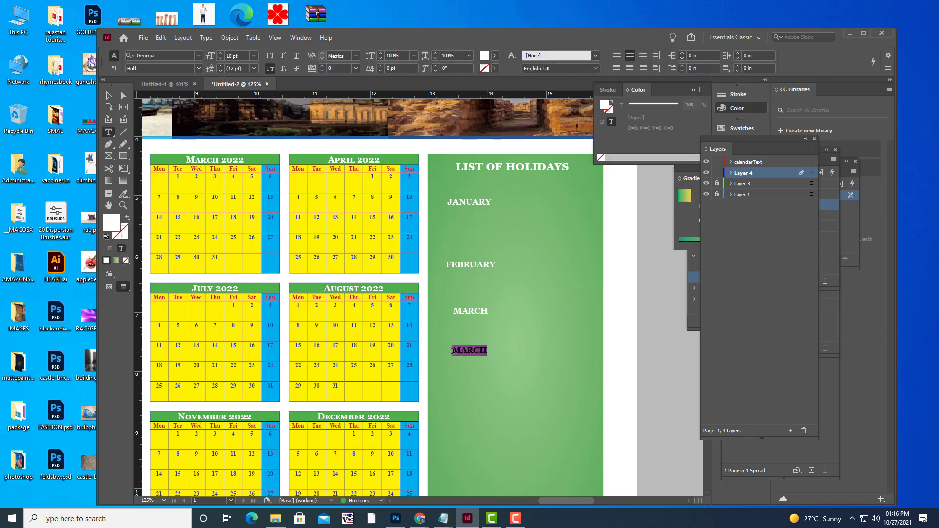
type("APRIL")
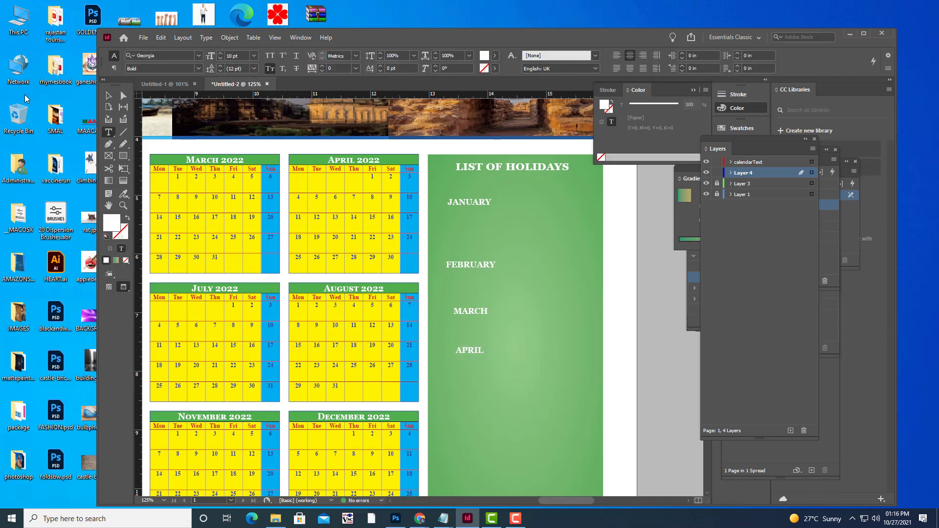
Duplicate the APRIL frame downward to about Y 8.18 in and change the copy's text to MAY
key("Escape")
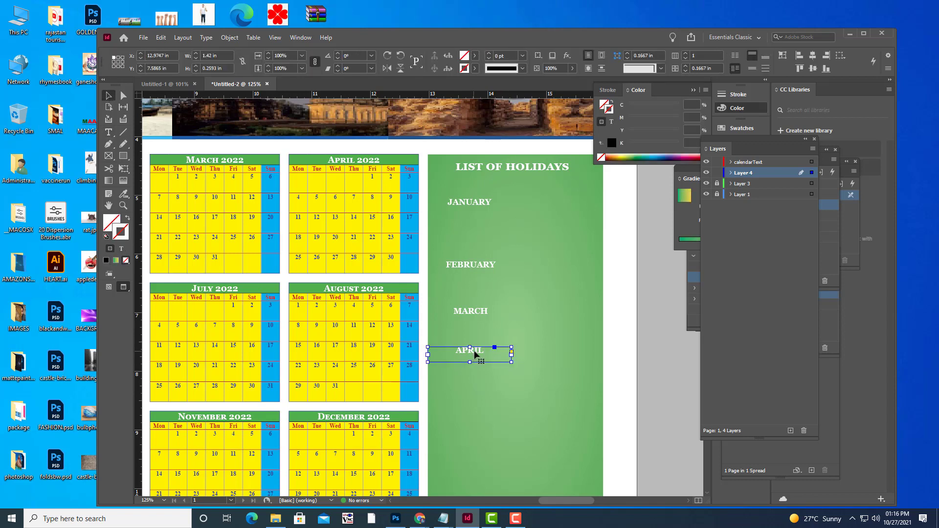
left_click_drag(473, 357, 475, 387)
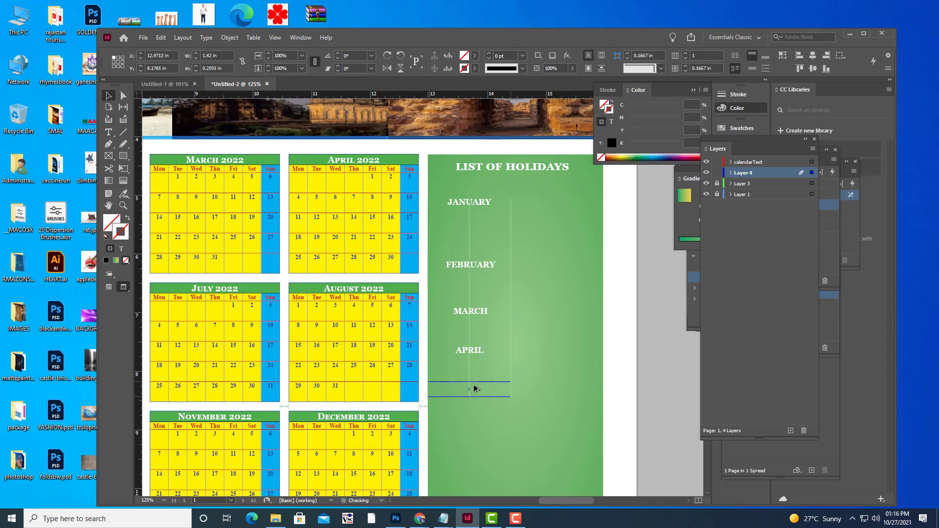
left_click(108, 132)
left_click_drag(486, 384, 446, 381)
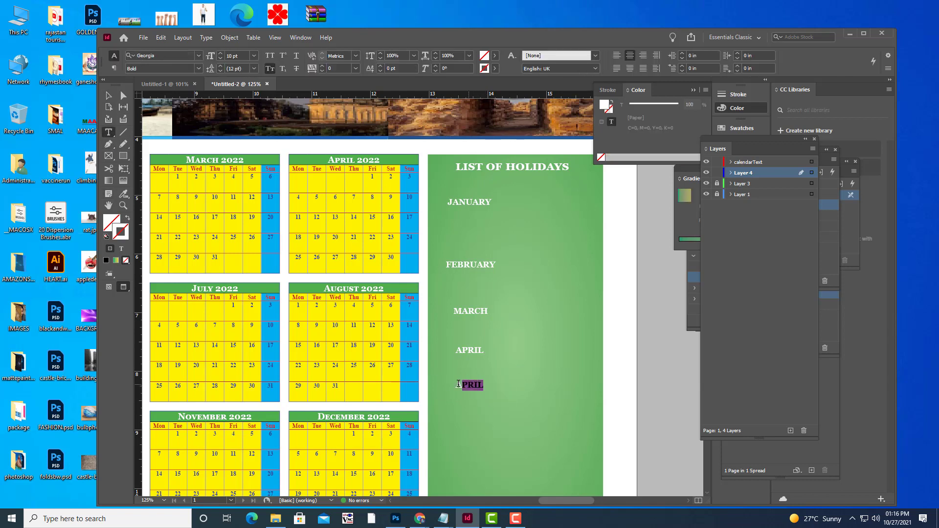
key("BackSpace")
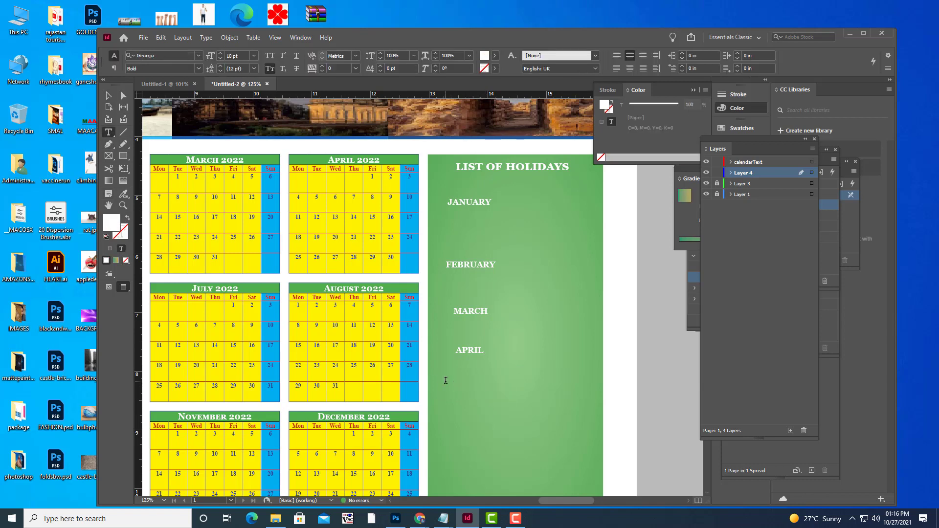
type("MAY")
Move the FEBRUARY, MARCH and APRIL frames up to about Y 5.71, 6.65 and 7.41 in, respacing the month labels above MAY
left_click(109, 95)
left_click(492, 268)
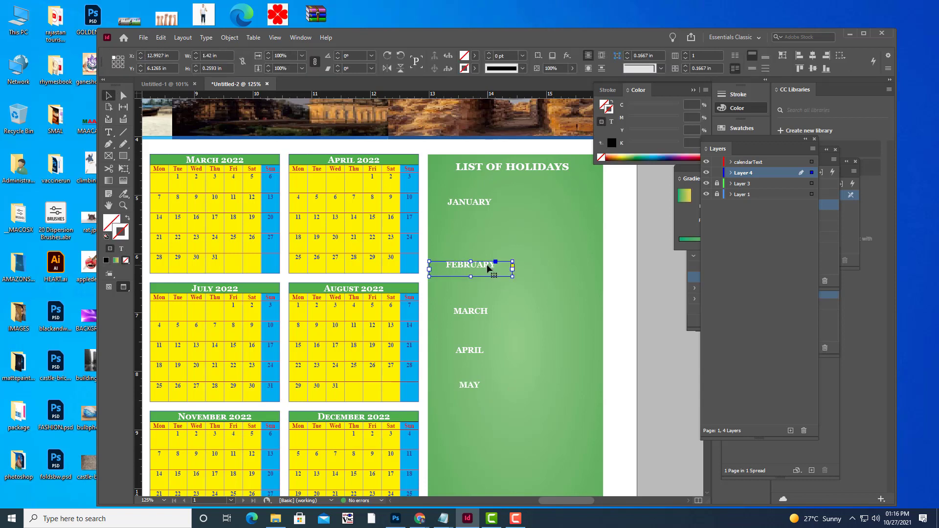
left_click_drag(492, 268, 488, 248)
left_click(484, 316)
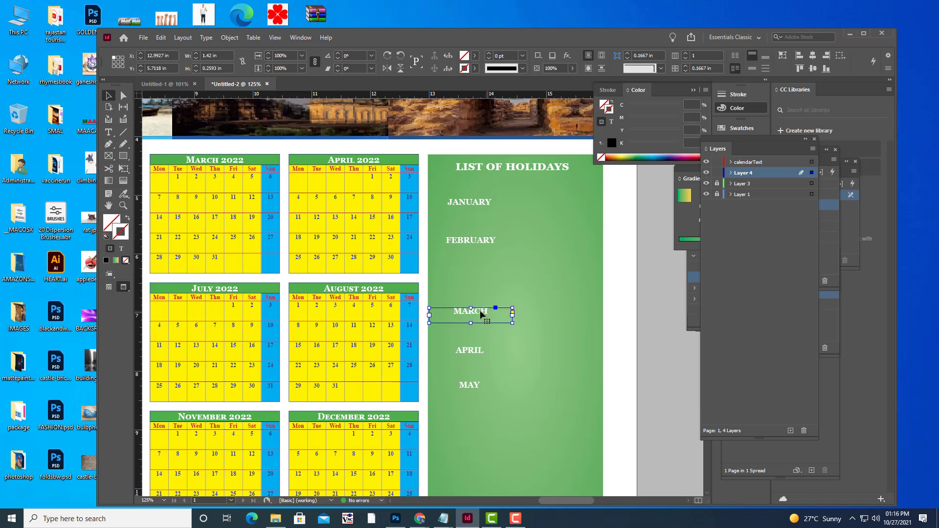
left_click_drag(482, 316, 481, 294)
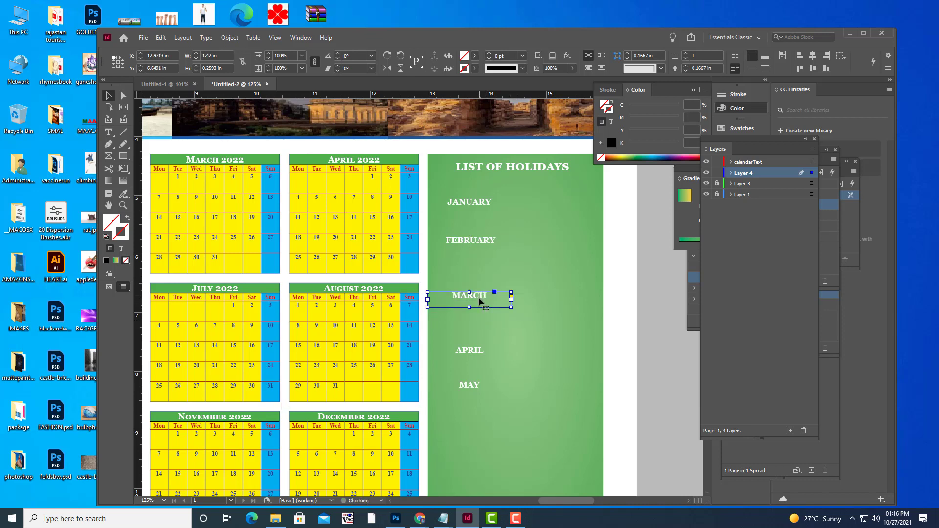
left_click(479, 355)
left_click_drag(480, 354, 479, 346)
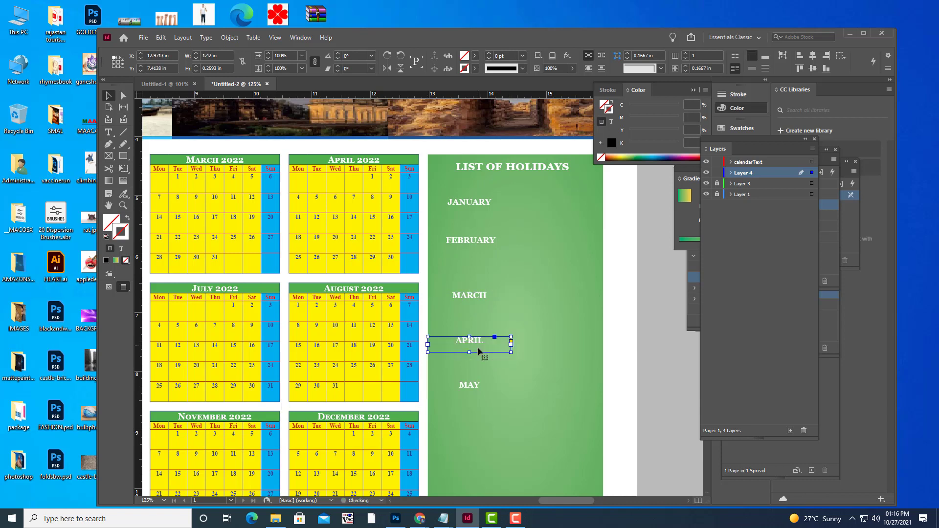
left_click_drag(475, 386, 477, 392)
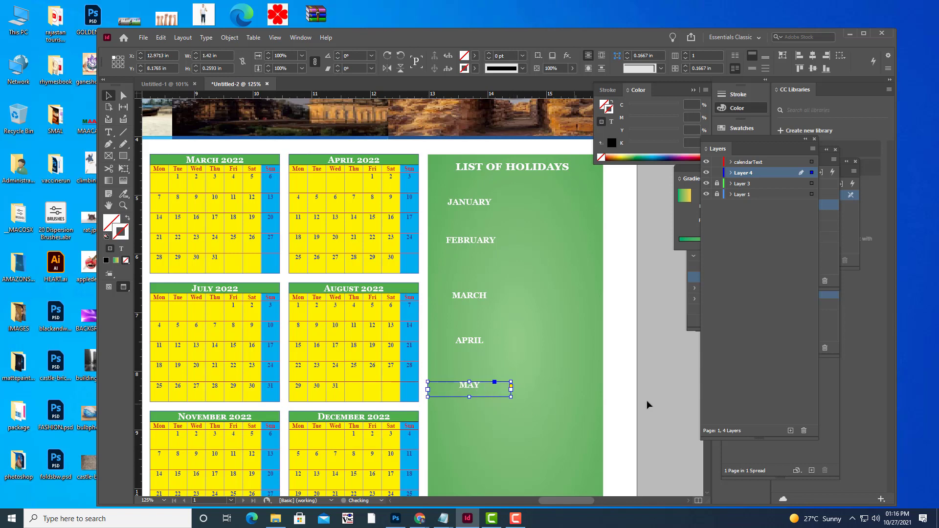
left_click(650, 351)
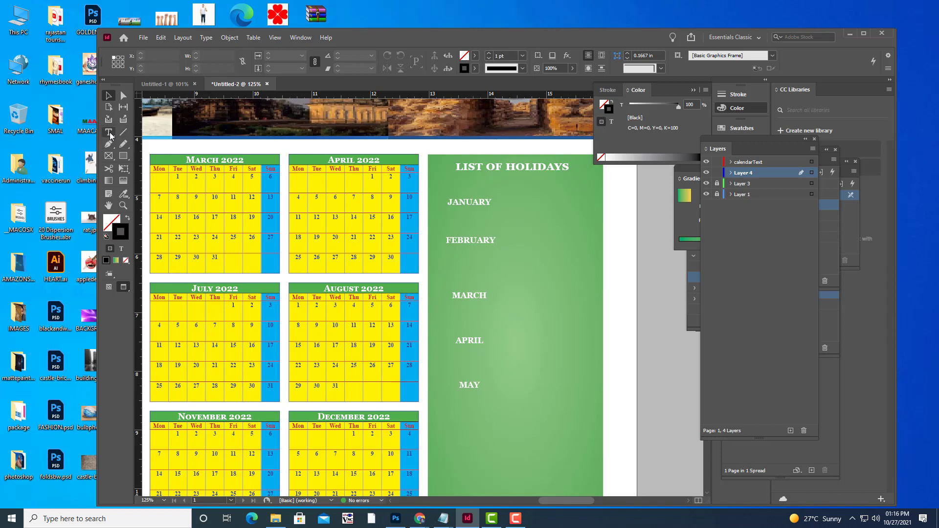
Shorten the JANUARY text frame from its lower edge so it fits closely around the label
key("ctrl+equal")
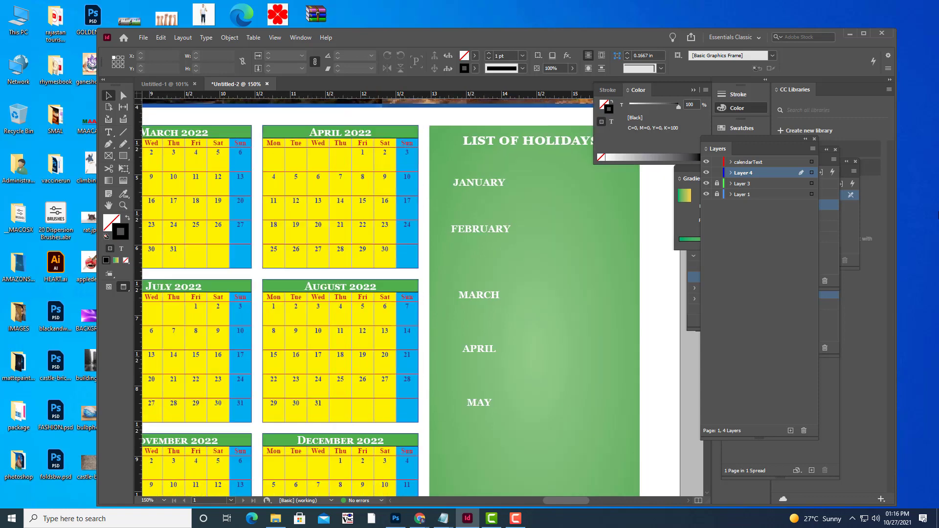
left_click(109, 132)
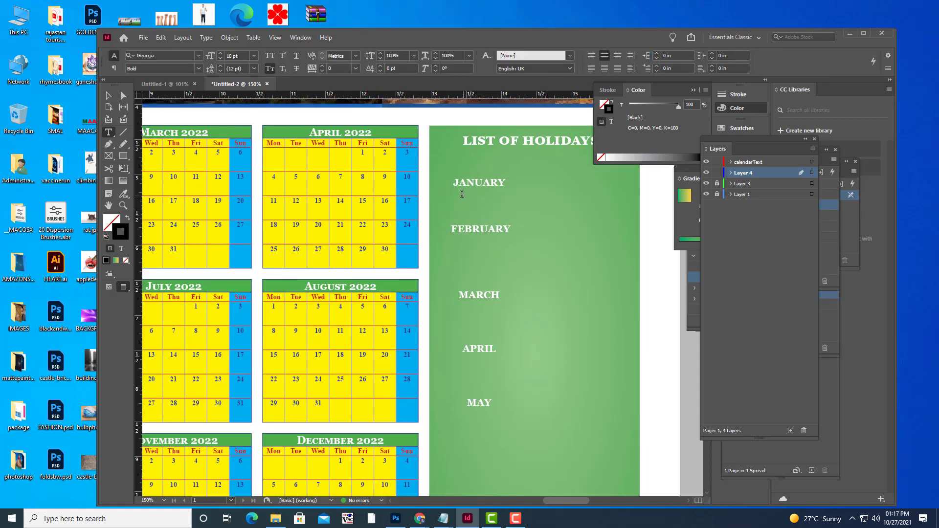
key("Escape")
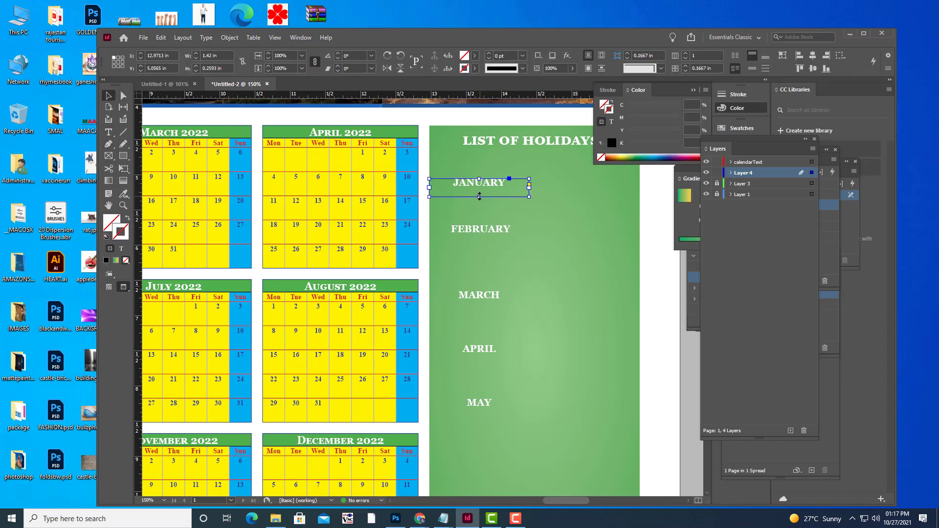
left_click_drag(480, 196, 479, 190)
Draw a text frame about 1.07 by 0.17 in beneath JANUARY and enter the holiday 14-SANKRANTI
left_click(108, 132)
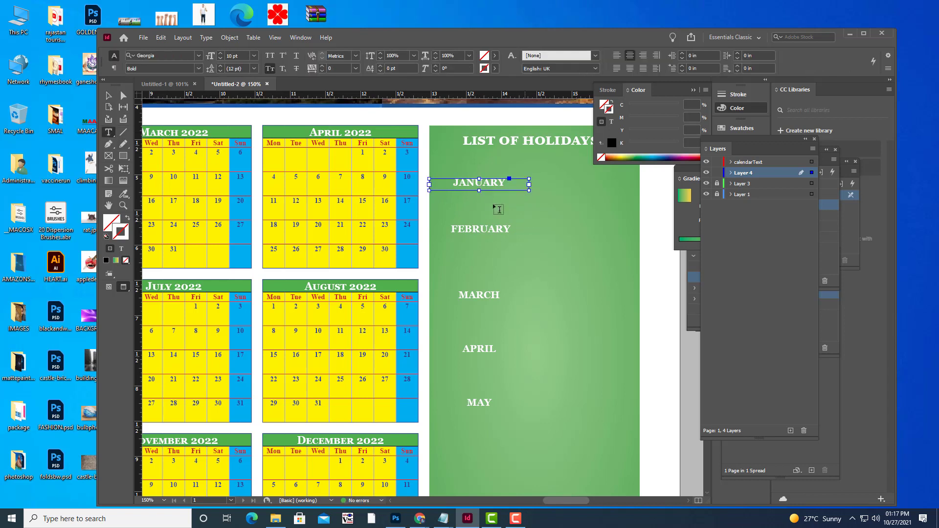
left_click_drag(459, 196, 534, 207)
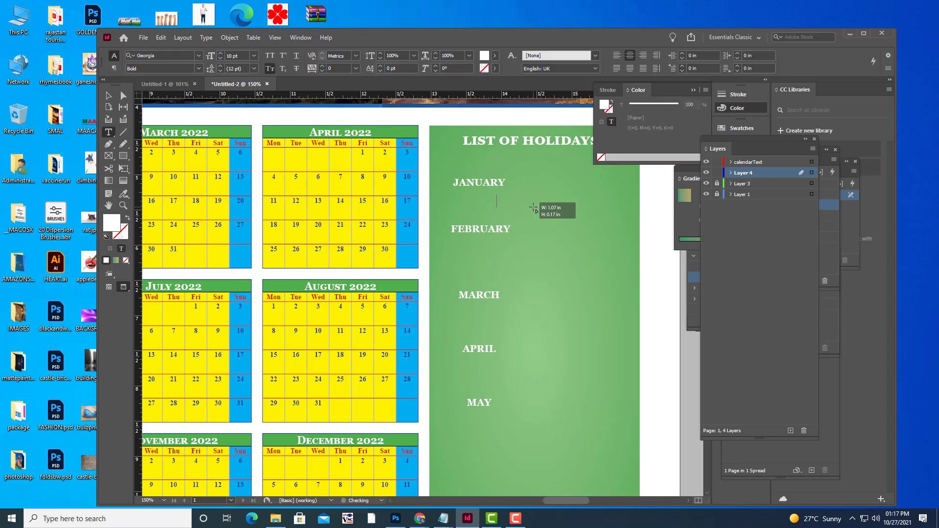
type("14-")
key("BackSpace")
type("-SANKRA")
key("ctrl+a")
key("BackSpace")
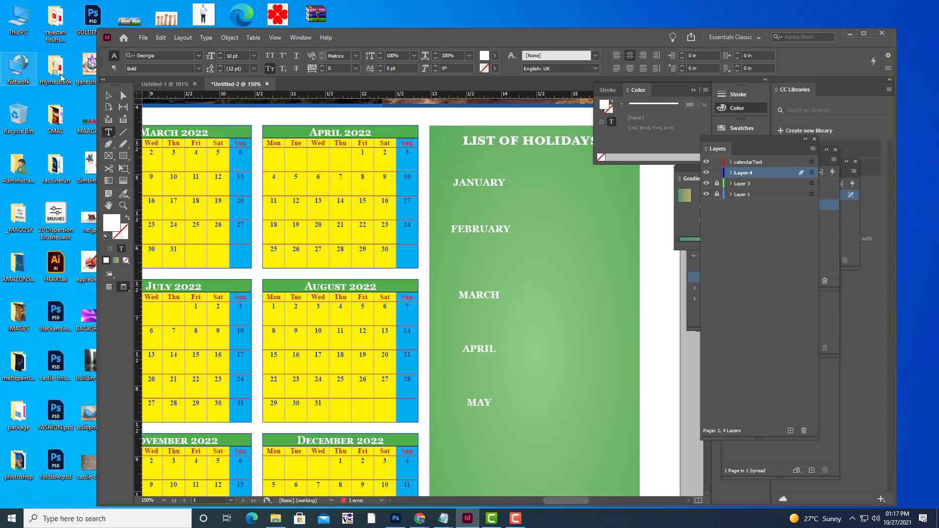
Enlarge the 14-SANKRANTI frame to about 1.31 by 0.20 in and reduce its text to 6 pt
key("Escape")
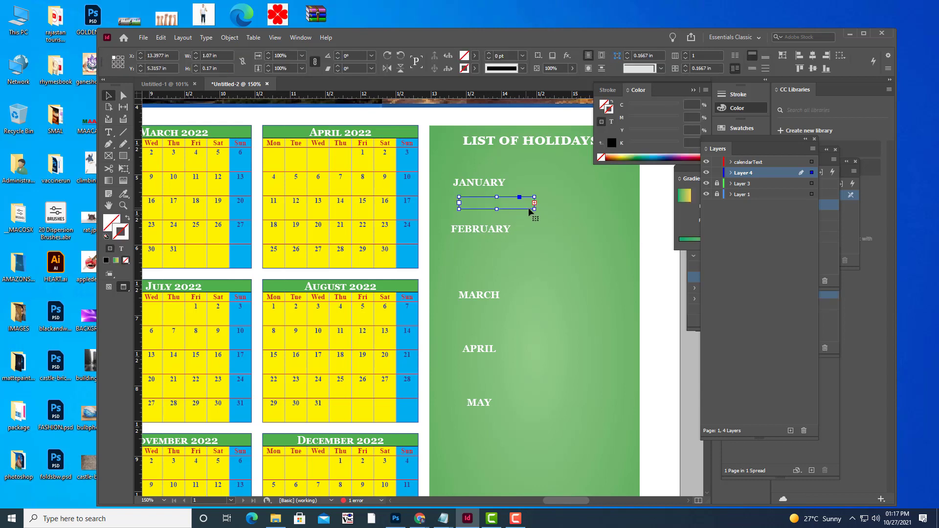
left_click_drag(535, 209, 458, 198)
left_click(108, 132)
key("ctrl+shift+comma")
key("ctrl+shift+comma")
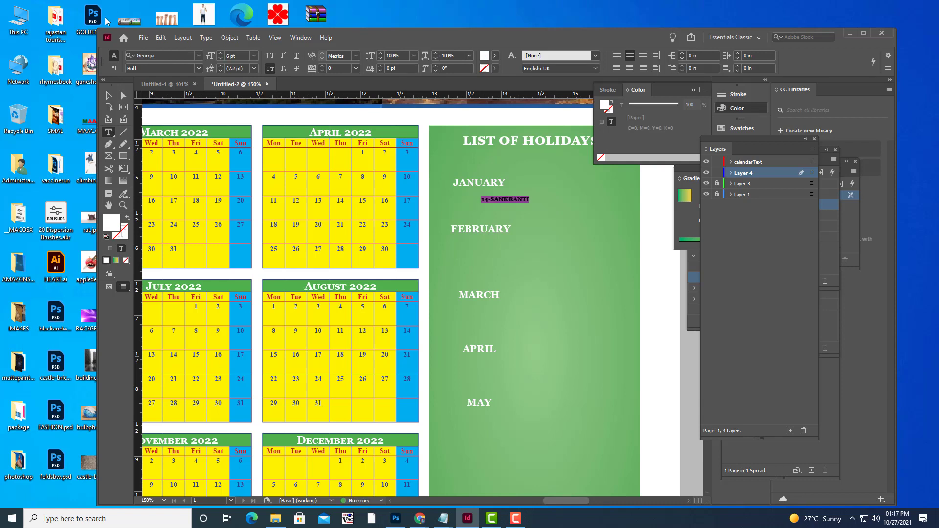
Narrow the 14-SANKRANTI frame from both sides to about 0.96 in wide
left_click(109, 96)
left_click(513, 200)
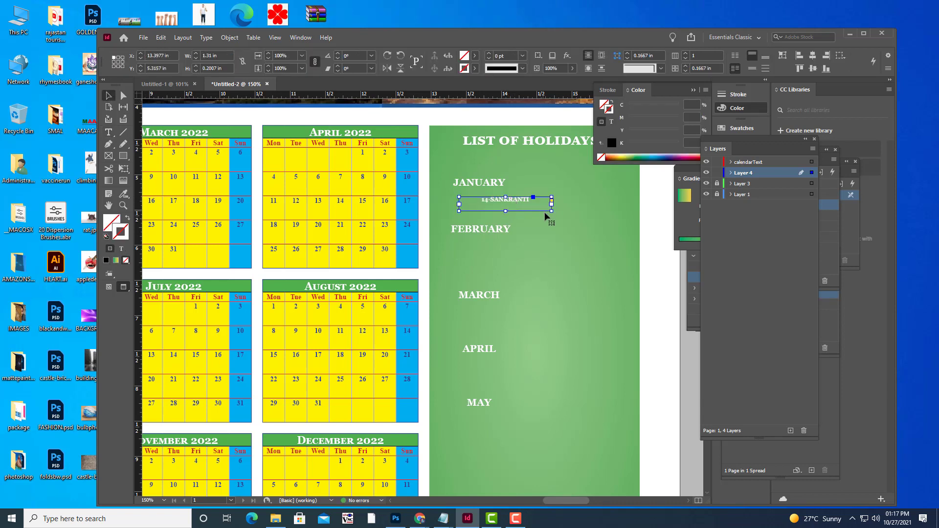
mouse_move(550, 211)
left_mouse_down()
mouse_move(574, 214)
mouse_move(535, 212)
left_mouse_up()
left_click_drag(459, 211, 467, 211)
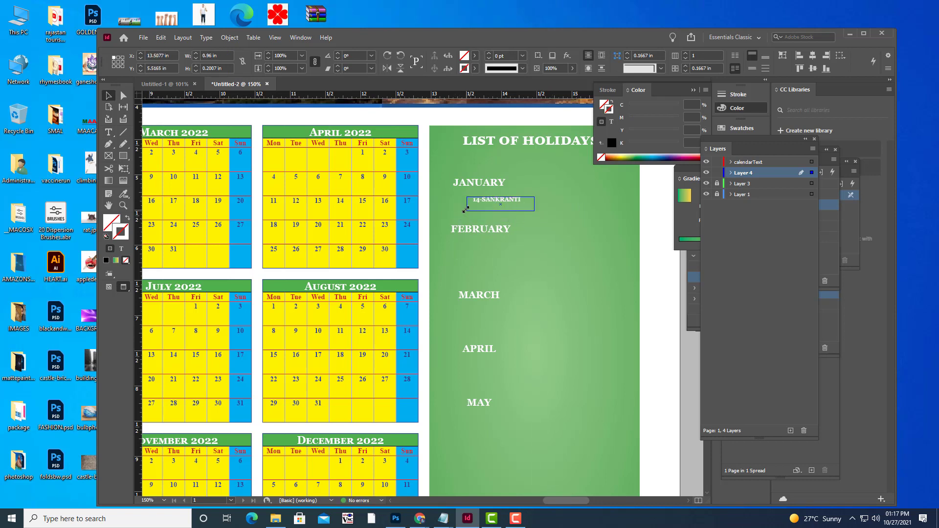
Duplicate the 14-SANKRANTI text frame beside itself in the JANUARY row and change the copy's text to 26-REPUBLIC DAY
left_click(651, 225)
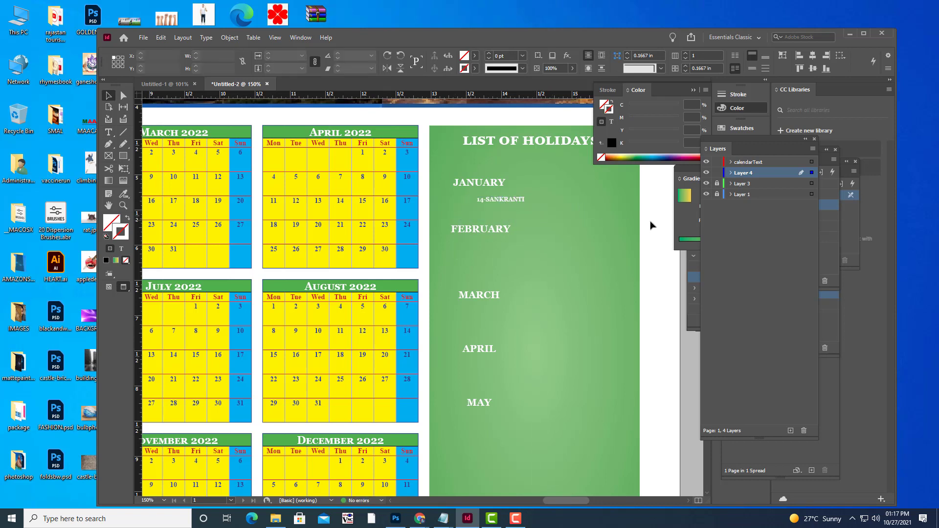
left_click(520, 203)
left_click_drag(515, 203, 583, 202)
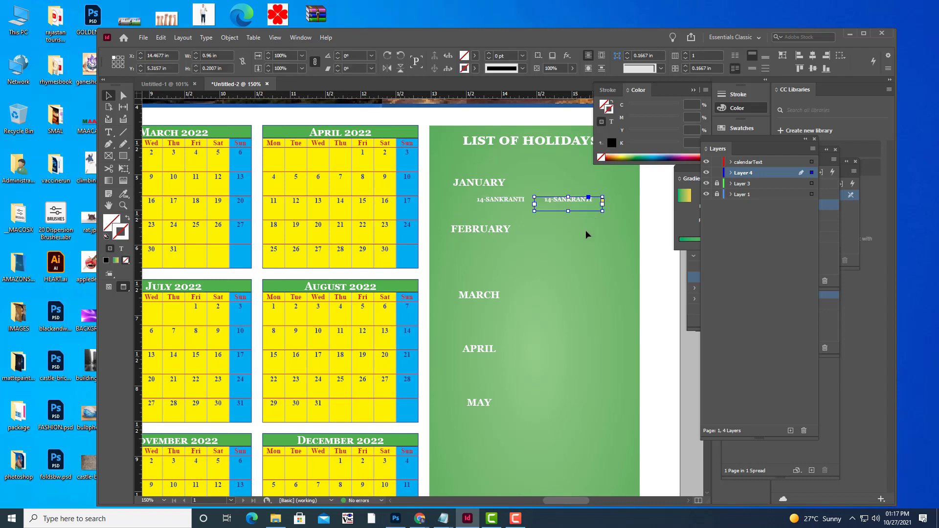
left_click(108, 132)
double_click(550, 198)
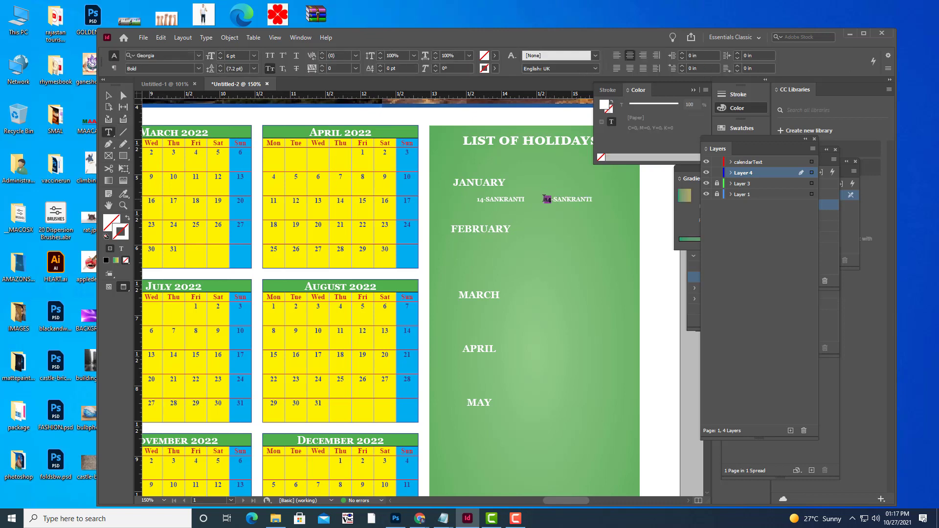
type("26")
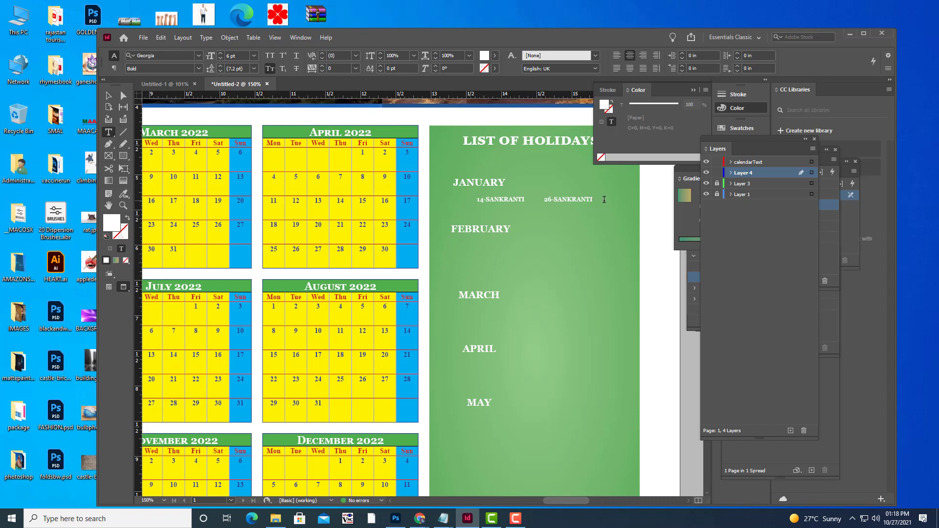
left_click(605, 200)
left_click_drag(595, 197, 554, 200)
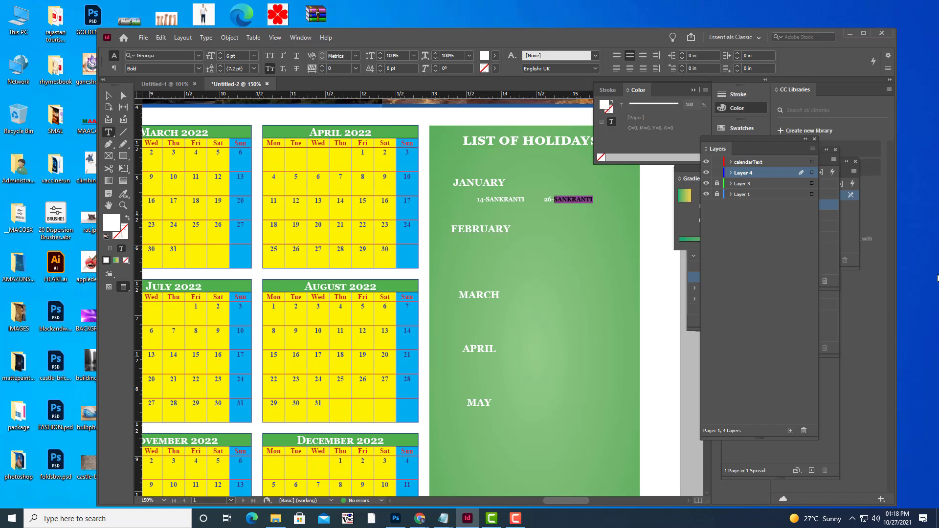
type("REPU")
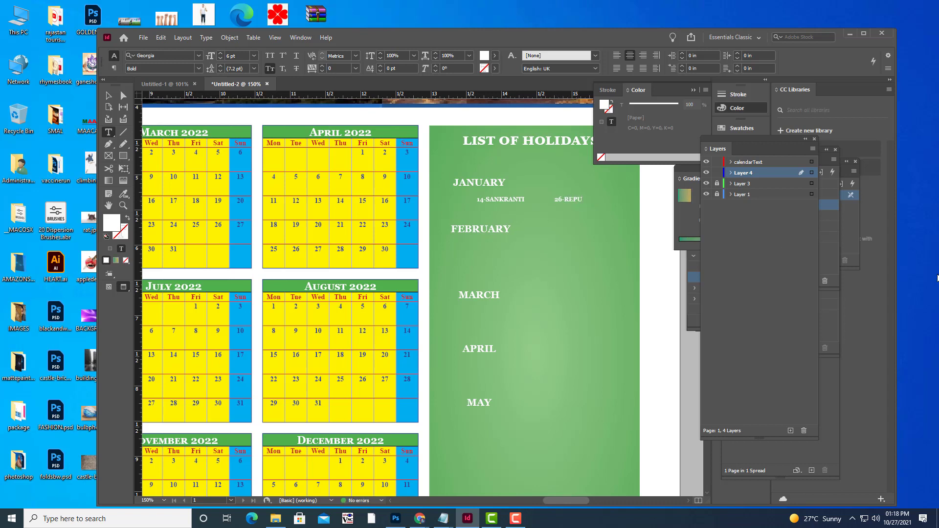
type("BLIC DAY")
Duplicate the 14-SANKRANTI text frame beneath FEBRUARY and replace the copy's text with 20-SHIVRATRI
left_click(108, 96)
left_click(494, 200)
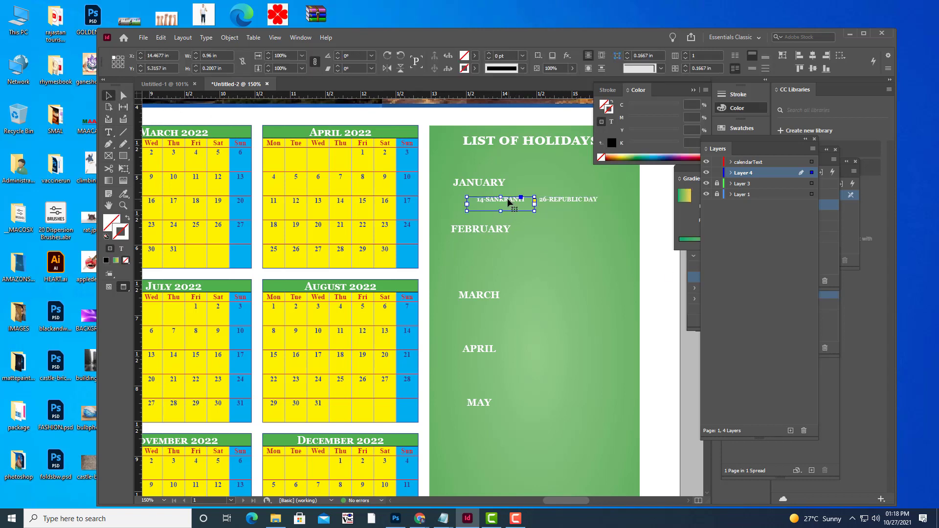
left_click_drag(509, 202, 517, 250)
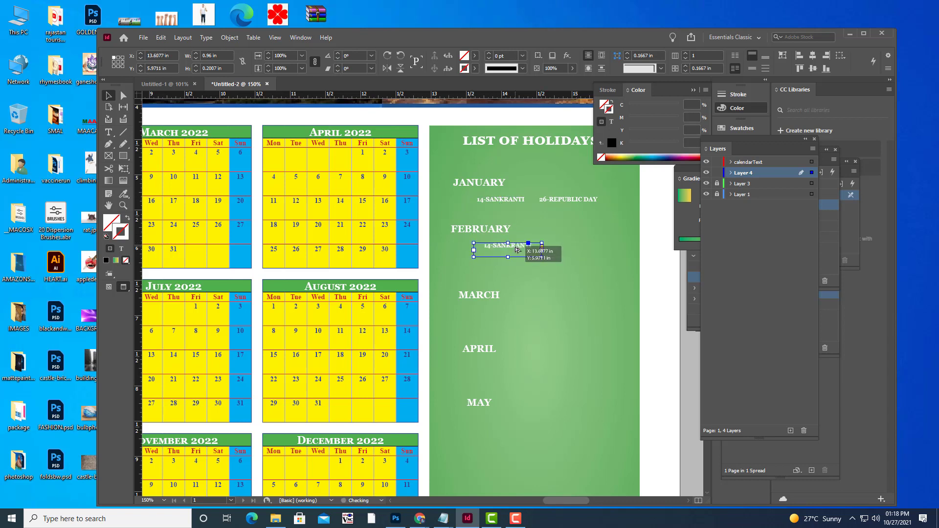
left_click(109, 132)
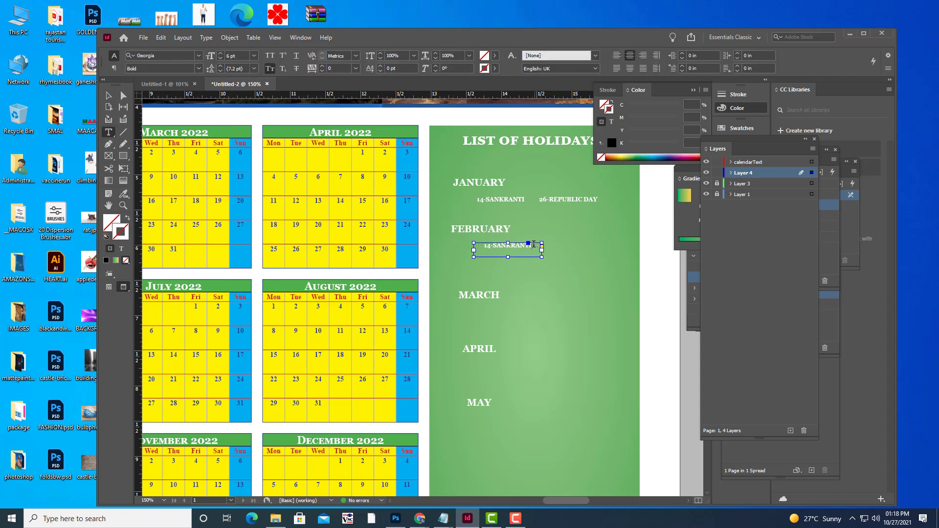
triple_click(533, 243)
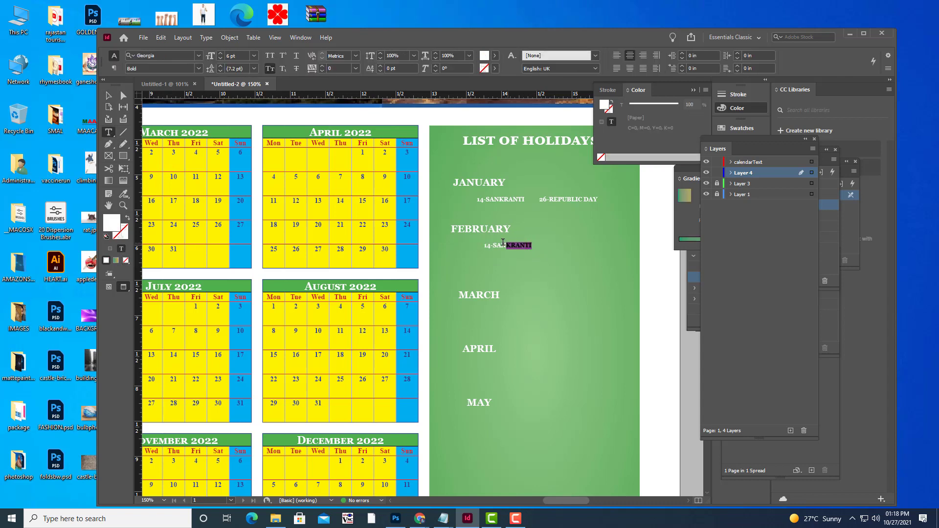
left_click(533, 244)
left_click_drag(534, 245, 495, 245)
left_click_drag(490, 245, 479, 241)
type("20-SHIVRATRI")
Duplicate the 20-SHIVRATRI text frame beneath MARCH and replace the copy's text with 1-SHIVRATRI
left_click(109, 96)
left_click(518, 245)
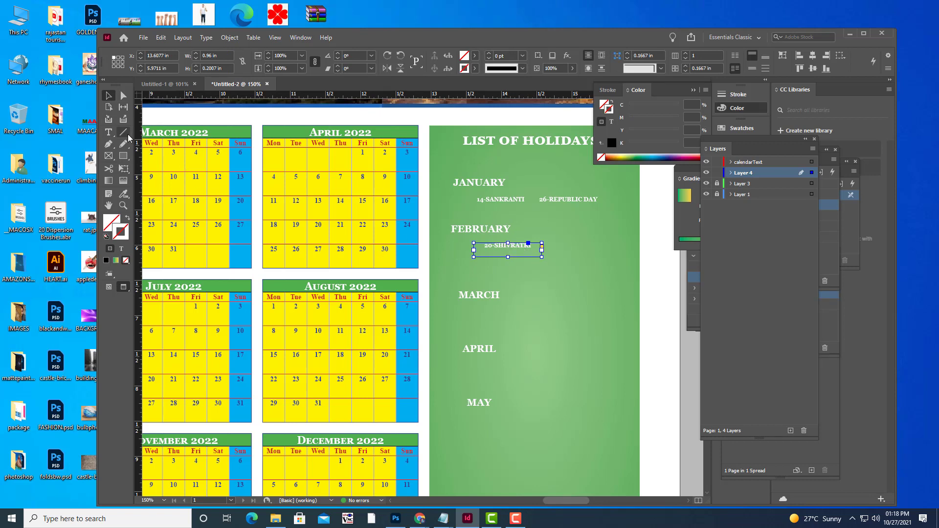
left_click(109, 135)
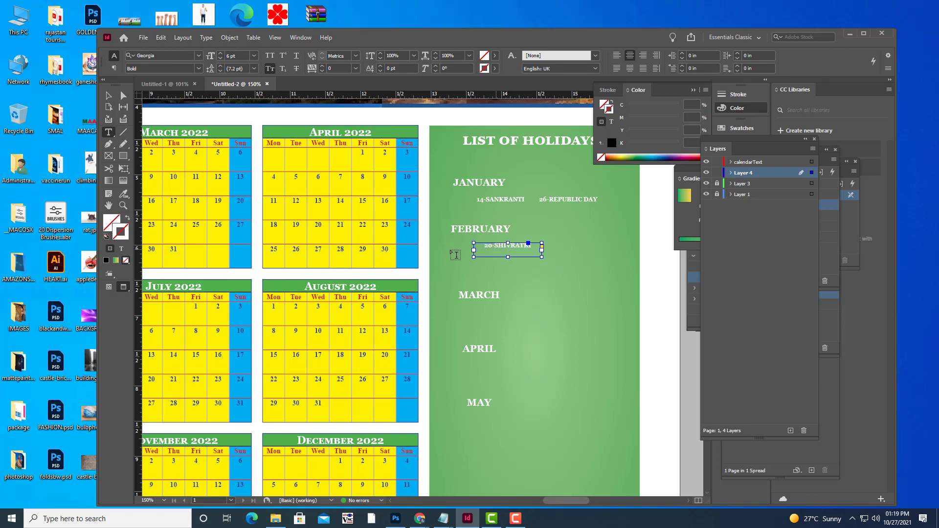
key("Escape")
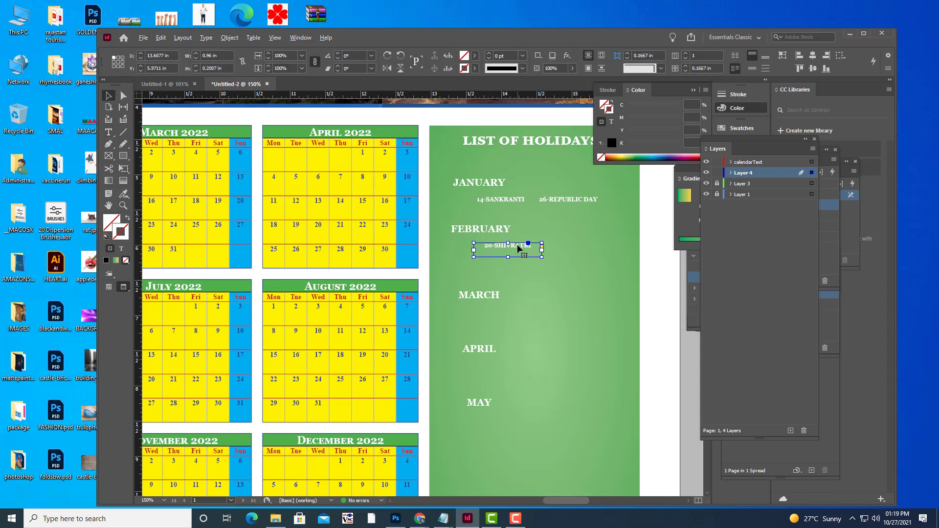
left_click_drag(518, 250, 528, 315)
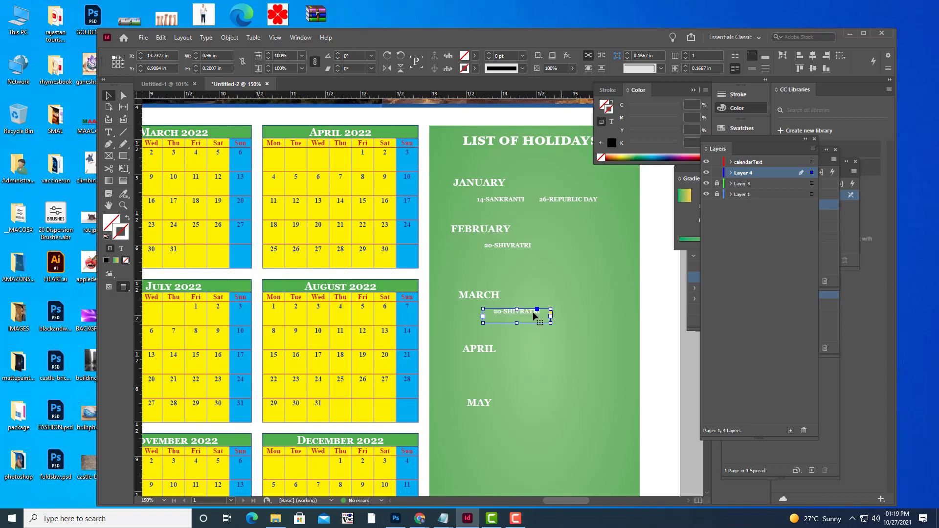
left_click(109, 132)
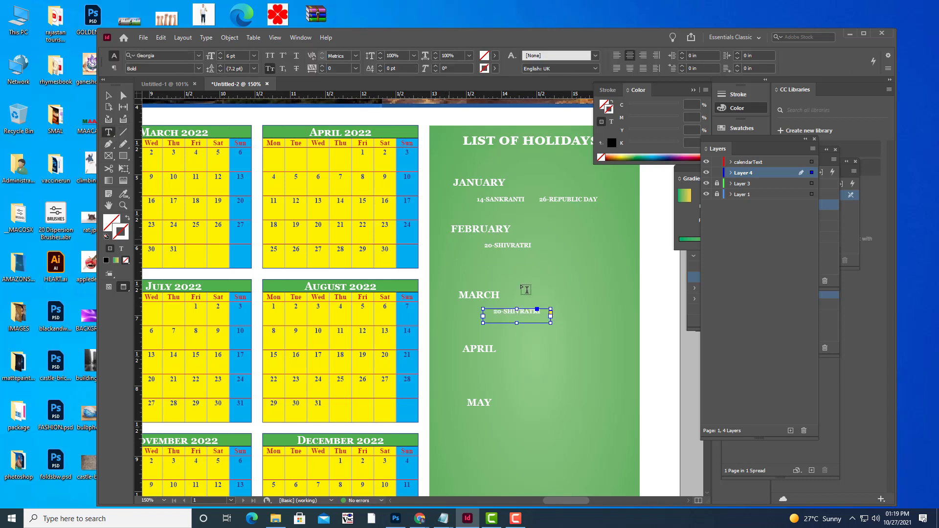
triple_click(538, 312)
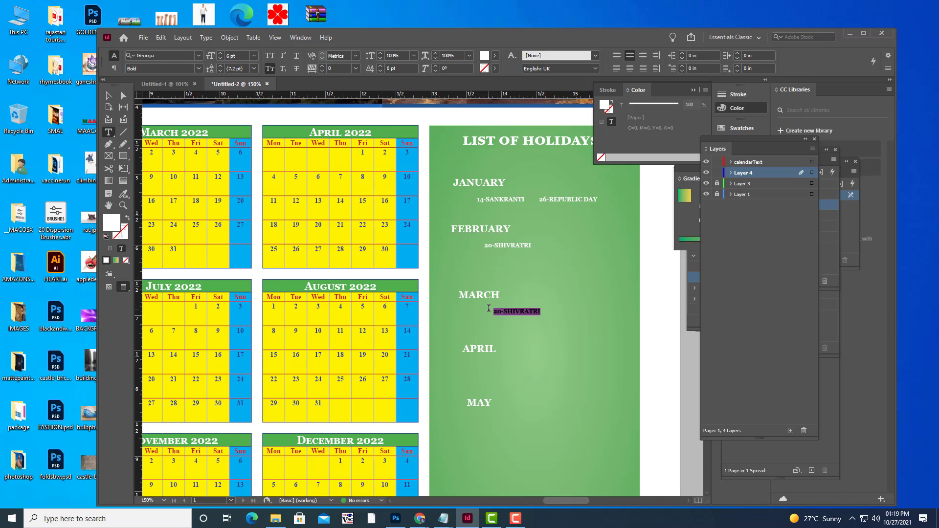
type("1")
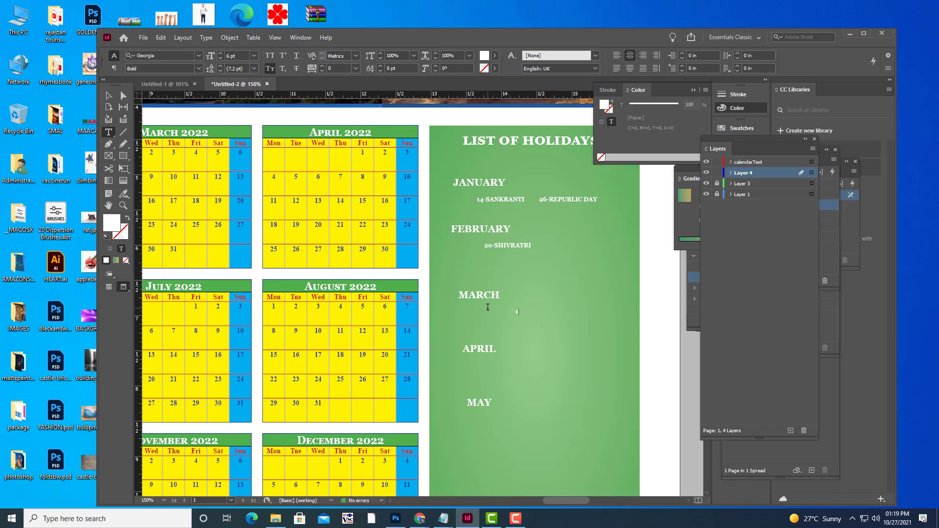
type("-SHIVRATRI")
Duplicate the 1-SHIVRATRI text frame to its right in the MARCH row and change the copy's text to 18-HOLI
left_click(108, 96)
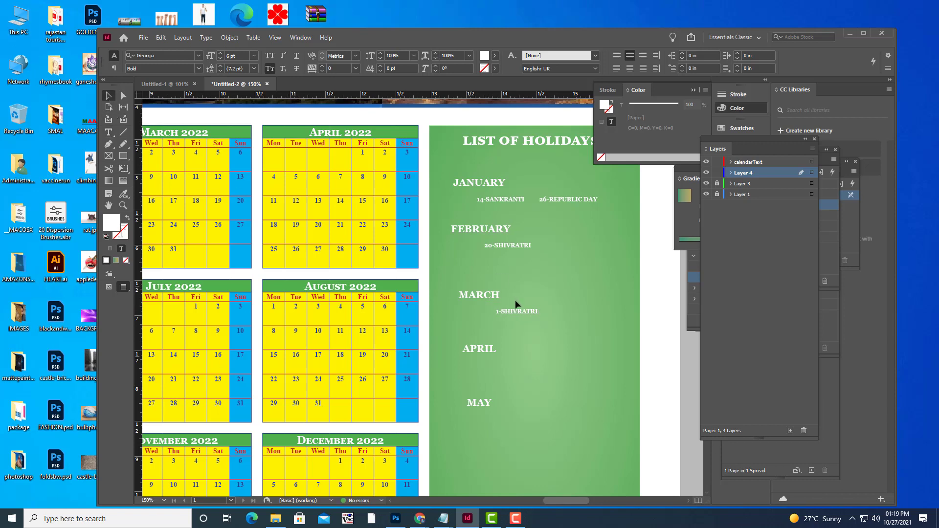
left_click(519, 312)
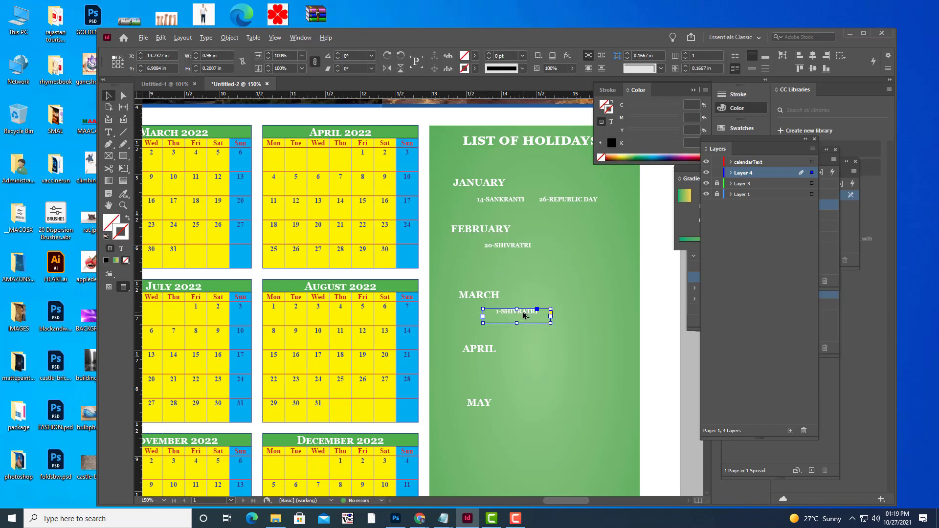
left_click_drag(523, 315, 596, 315)
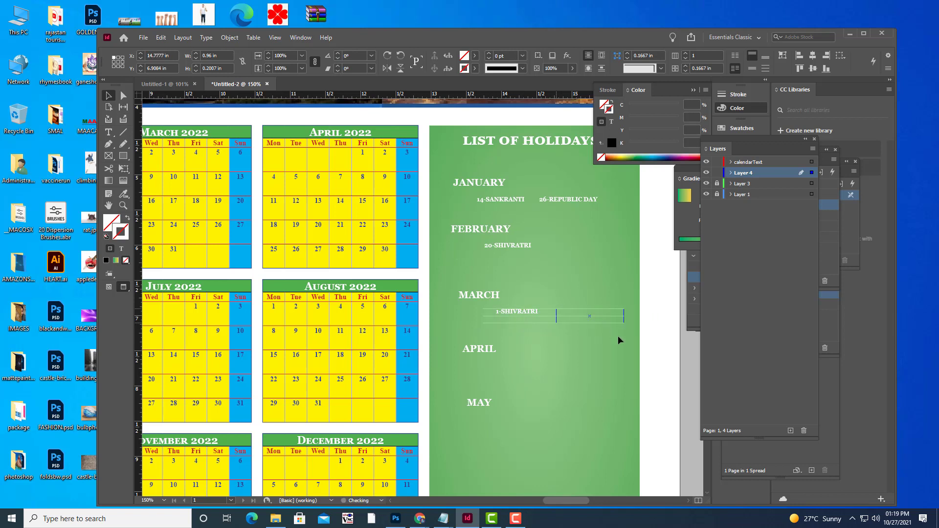
left_click(109, 133)
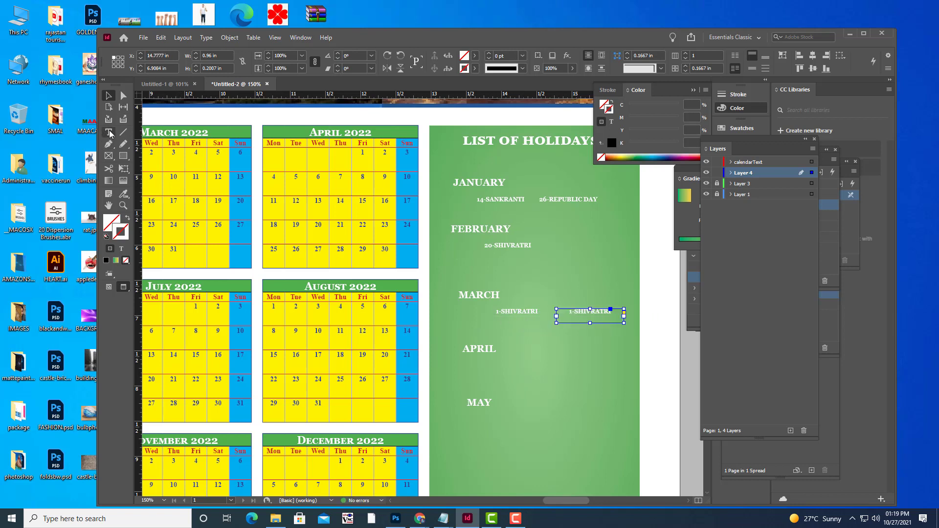
left_click(572, 311)
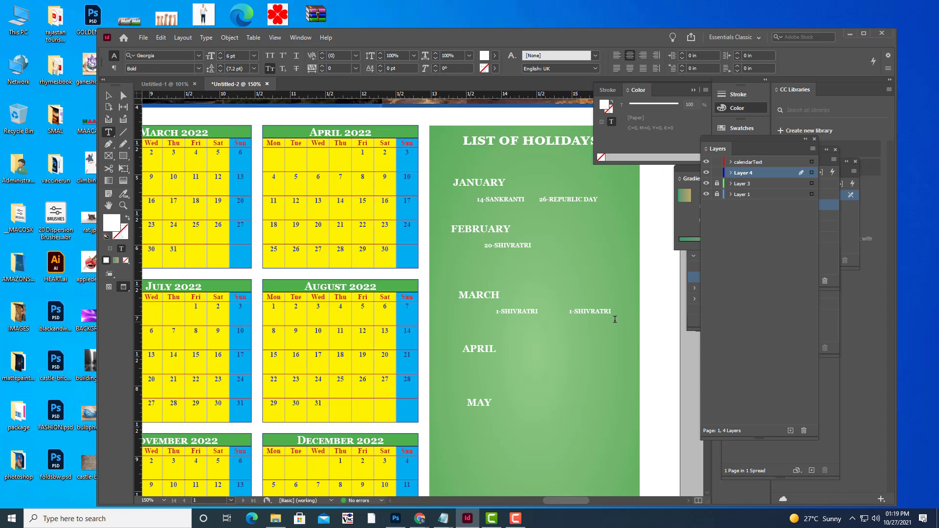
type("8")
left_click_drag(611, 311, 578, 311)
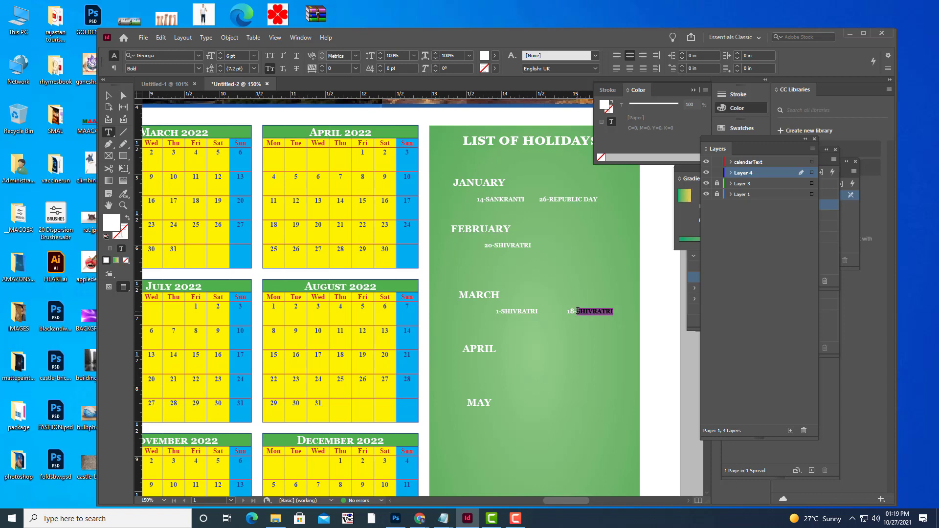
type("HOLI")
Duplicate the 1-SHIVRATRI text frame beneath APRIL and replace the copy's text with 2-UGADI
left_click(109, 96)
left_click(589, 316)
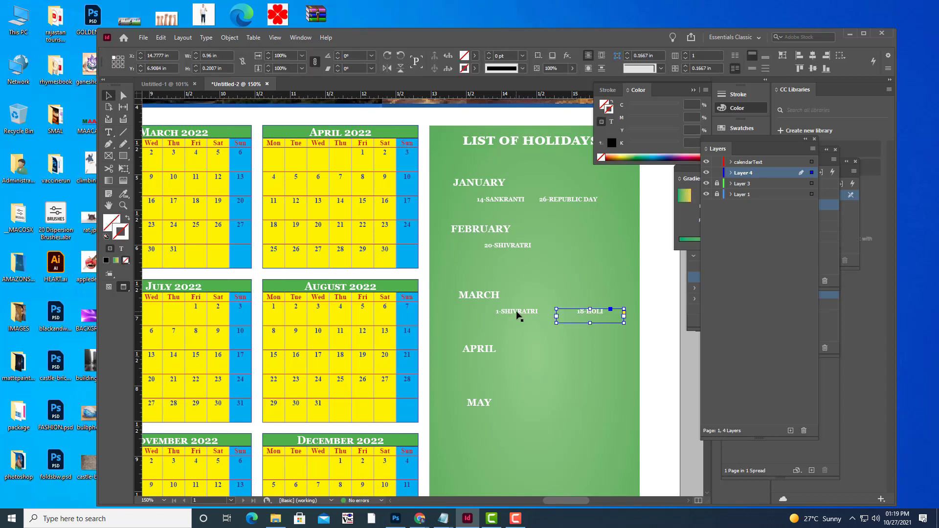
left_click_drag(519, 317, 519, 371)
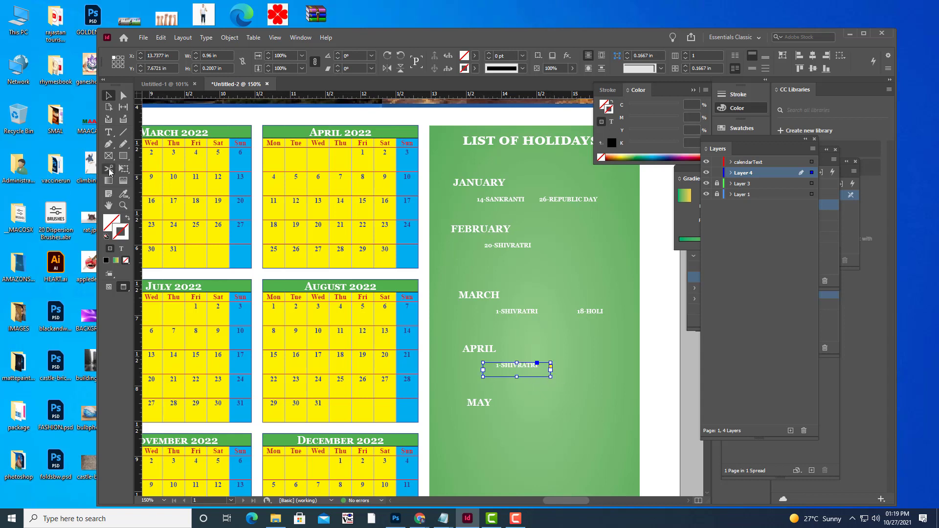
left_click(109, 133)
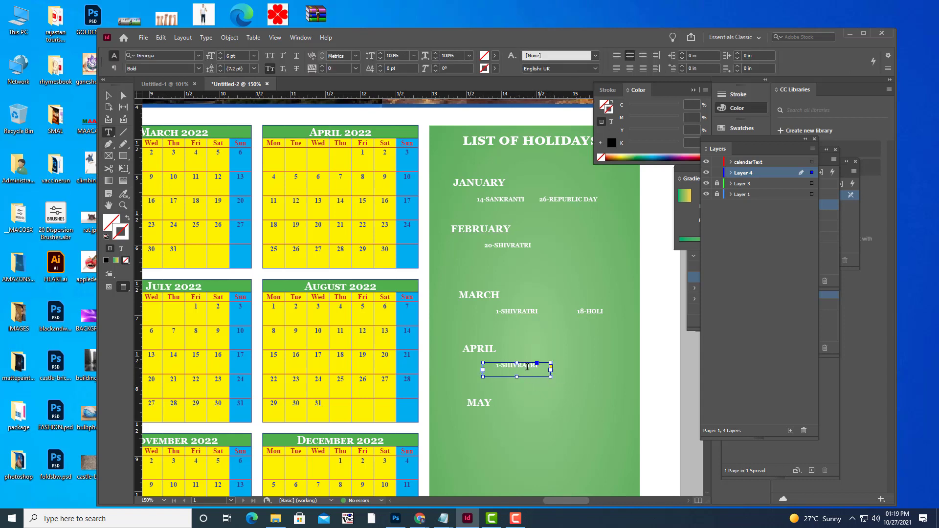
left_click_drag(528, 366, 496, 365)
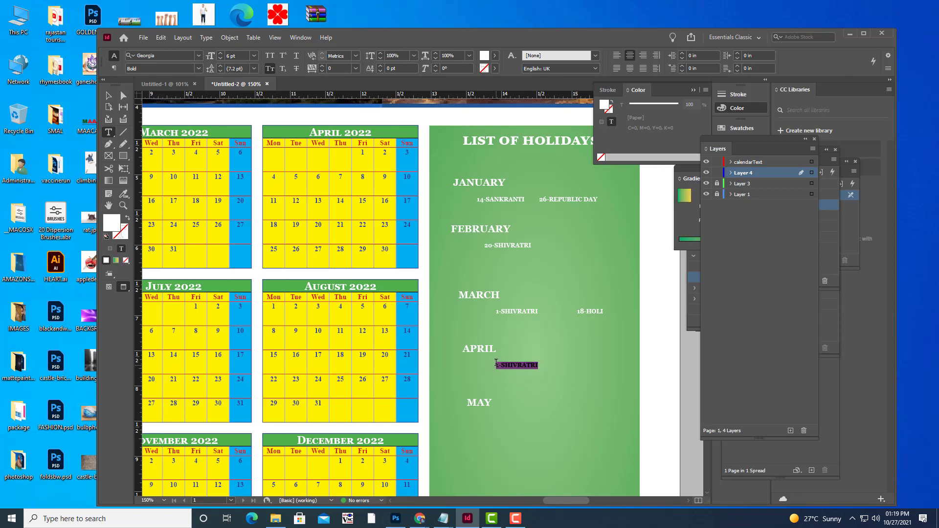
type("2-UGADI")
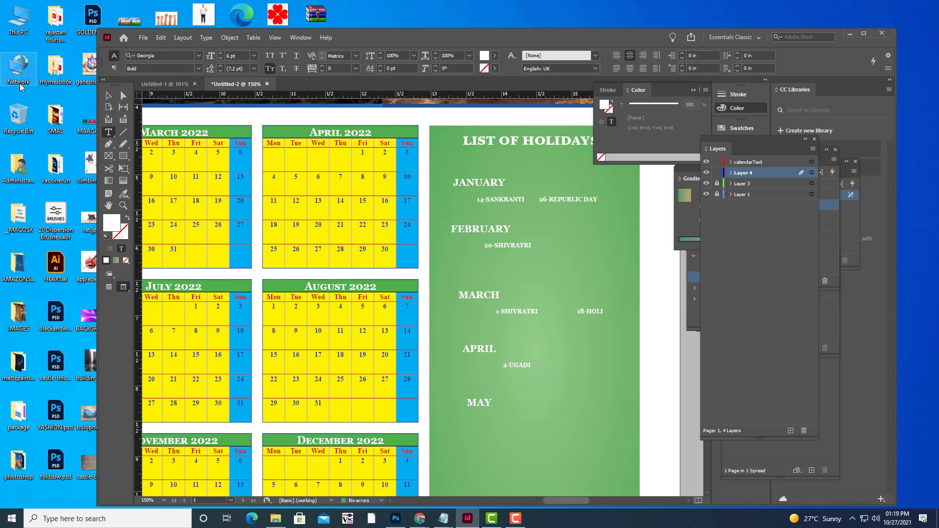
Duplicate the 2-UGADI text frame to its right in the APRIL row and change the copy's text to 15-GOOD FIRDAY
left_click(109, 96)
left_click(531, 367)
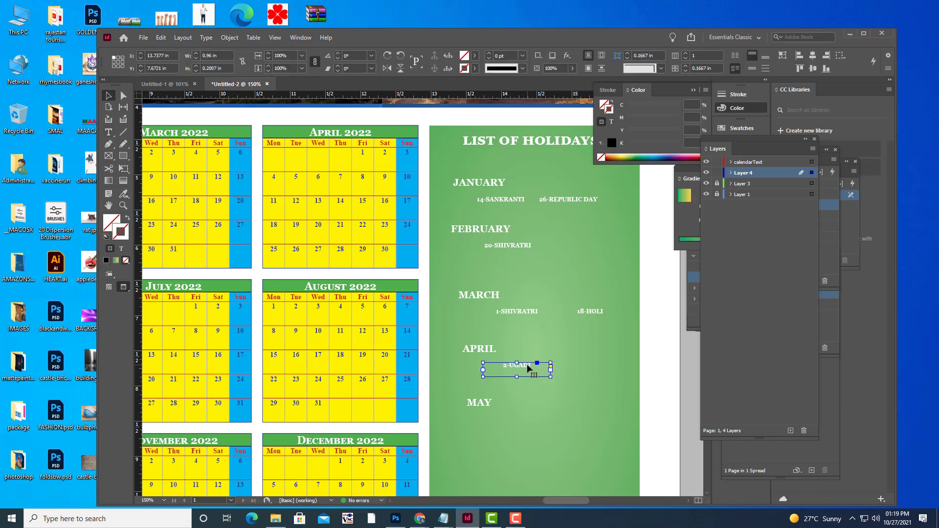
left_click_drag(529, 368, 594, 367)
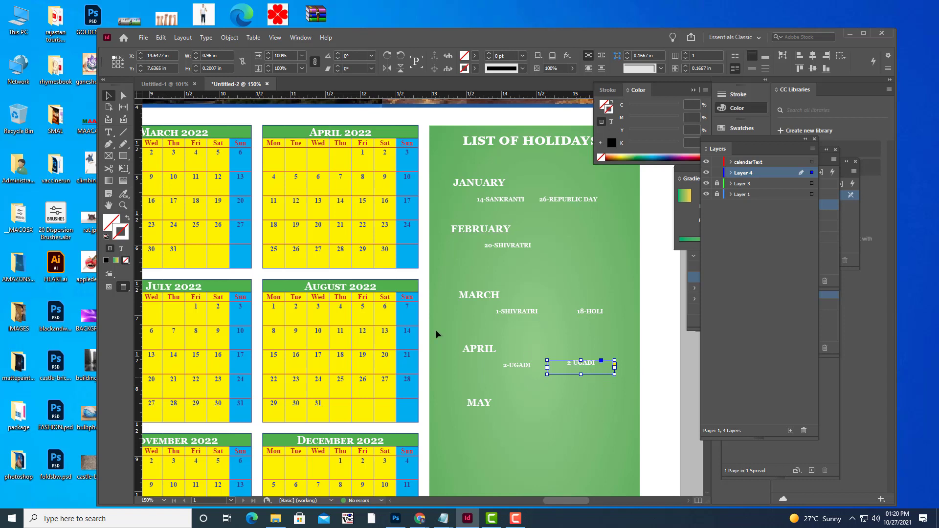
left_click(106, 132)
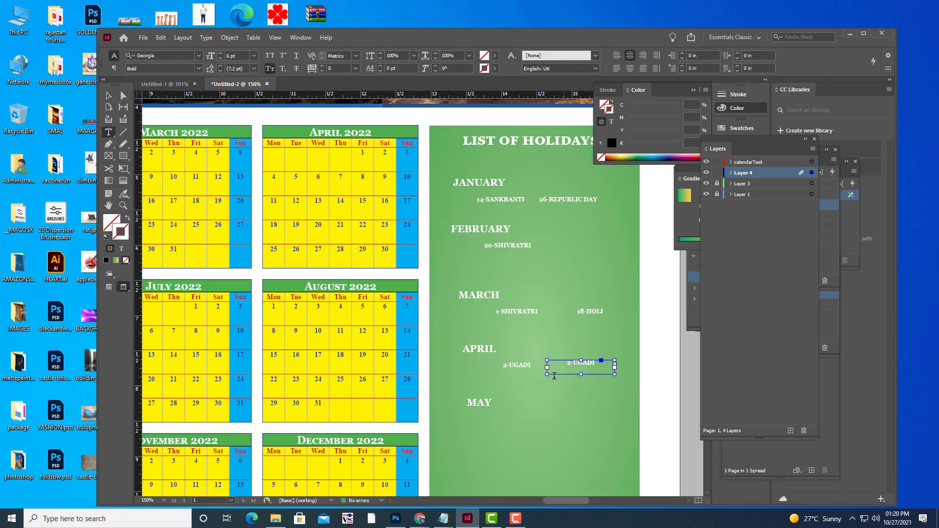
left_click(571, 363)
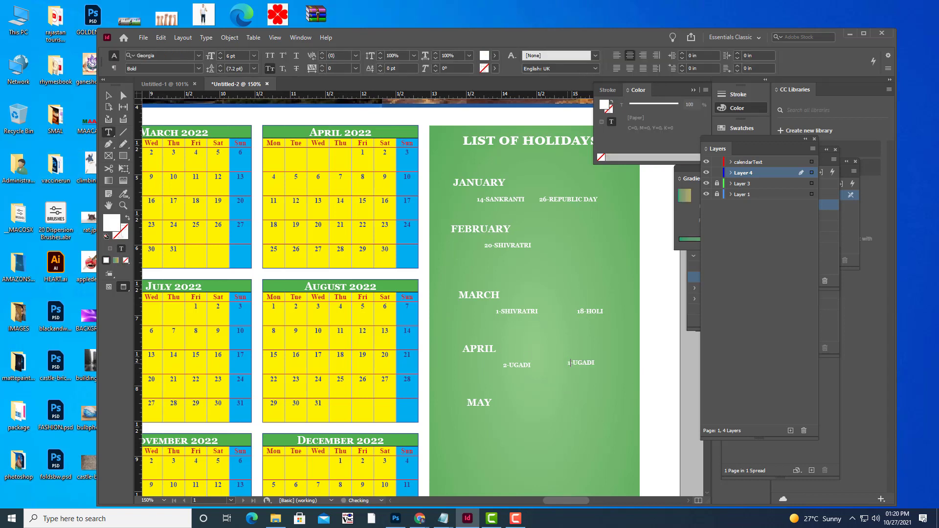
type("5")
left_click_drag(596, 362, 576, 363)
type("GOOD FIR")
type("AY")
key("BackSpace")
key("BackSpace")
type("DAY")
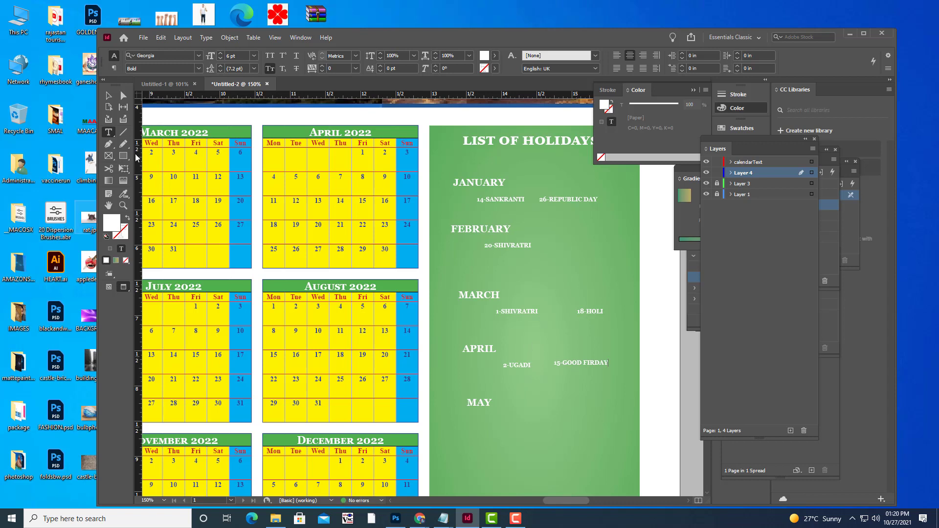
Duplicate the 2-UGADI text frame beneath MAY and replace the copy's text with 1-LABOURDAY
left_click(109, 95)
left_click_drag(519, 372, 522, 425)
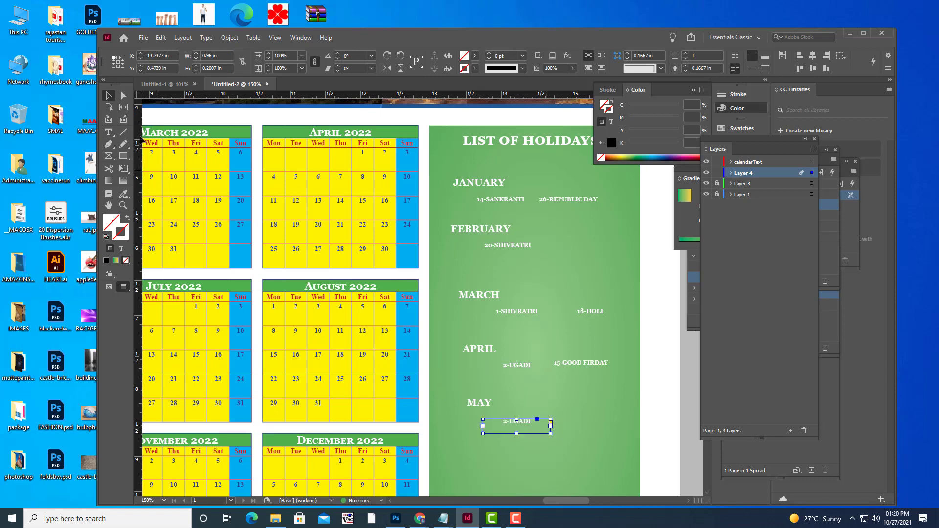
left_click(109, 132)
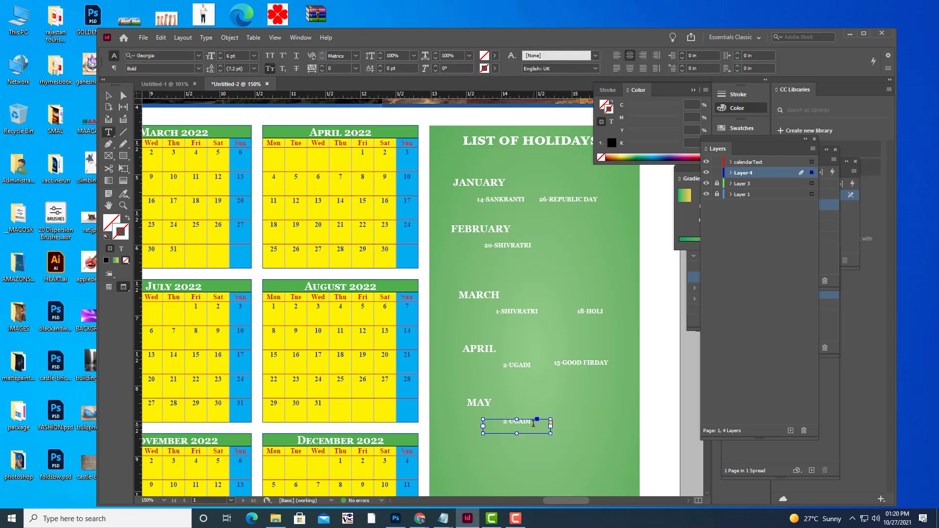
left_click_drag(533, 424, 509, 423)
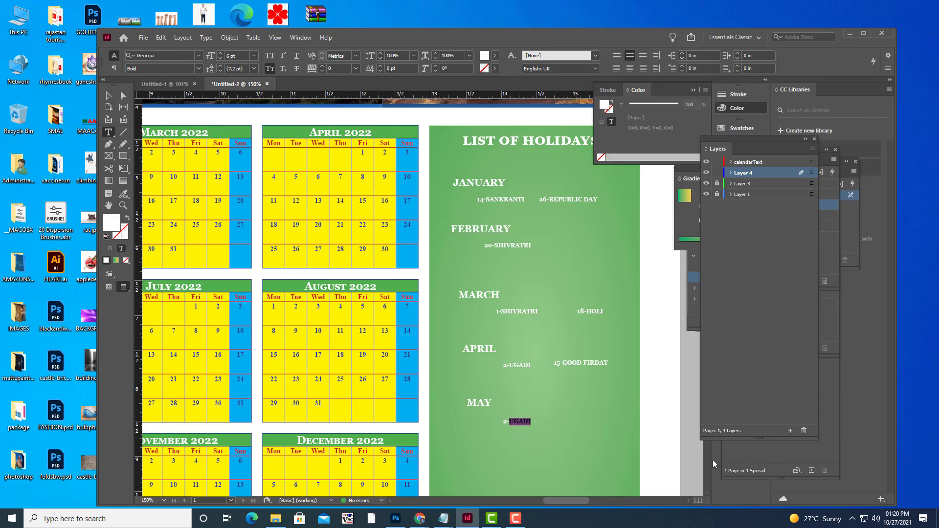
type("LABOURDAY")
type("1")
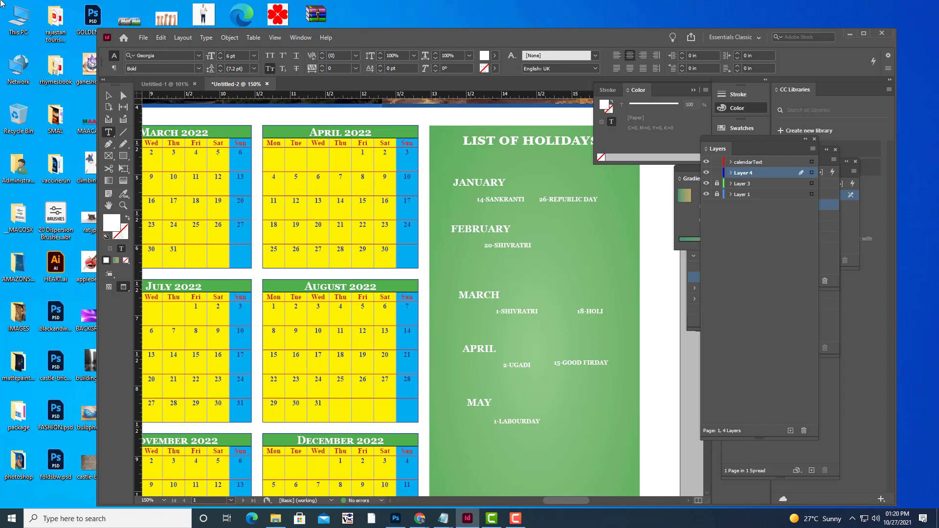
left_click(106, 96)
left_click(528, 423)
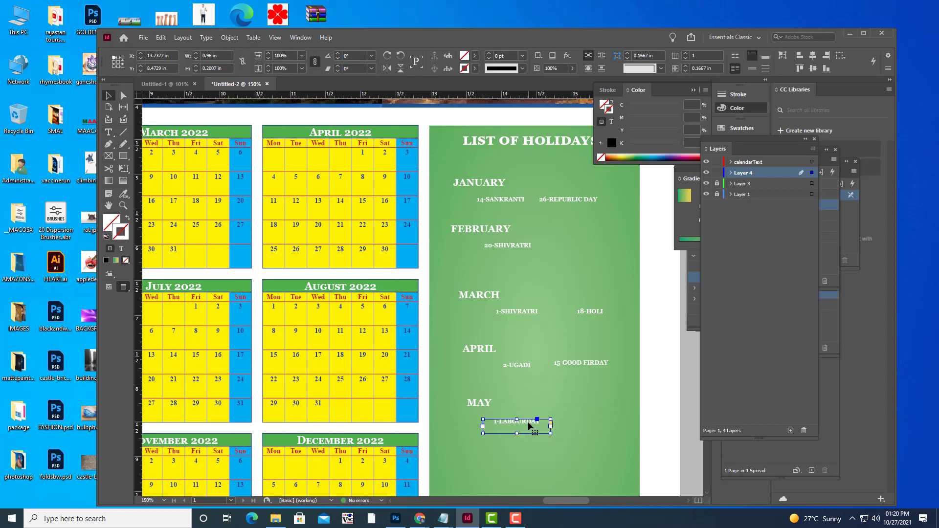
left_click(657, 347)
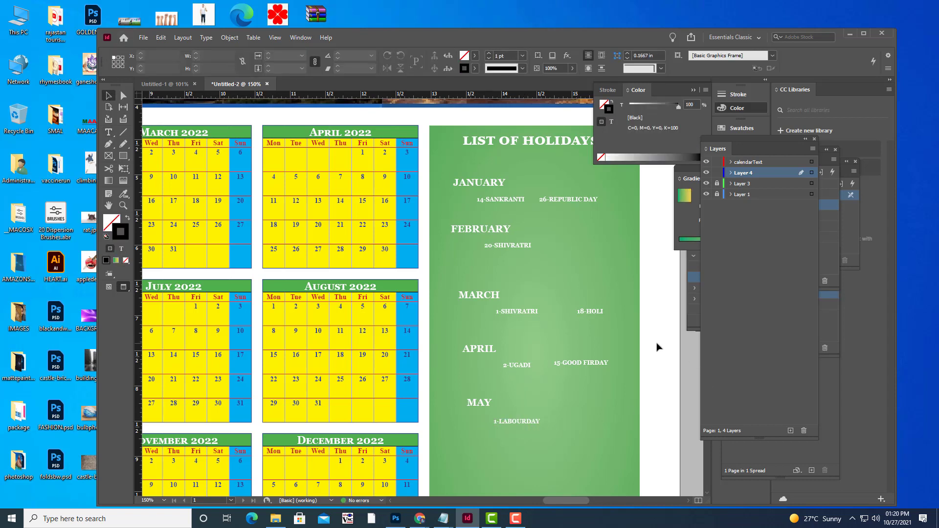
Change the 20-SHIVRATRI entry beneath FEBRUARY to 19-SHIVAJI JAYANTI
left_click(515, 251)
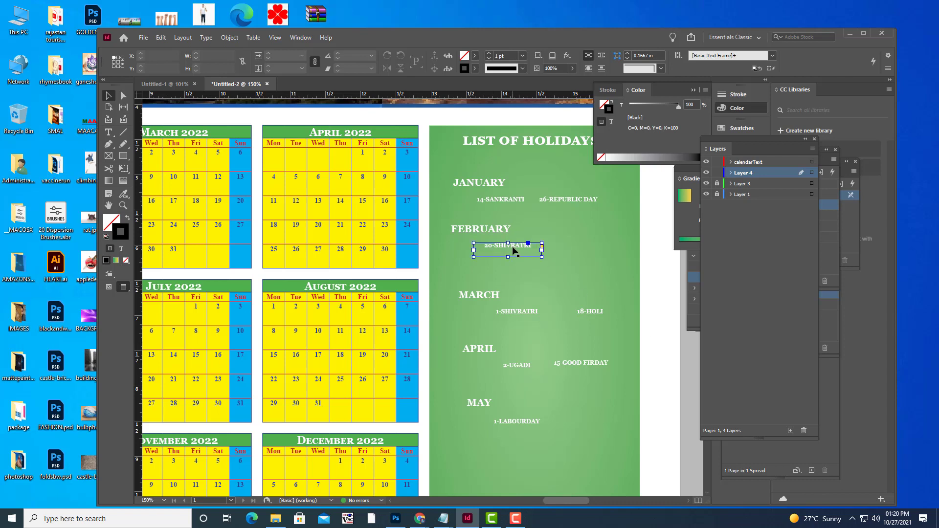
left_click(109, 132)
double_click(489, 246)
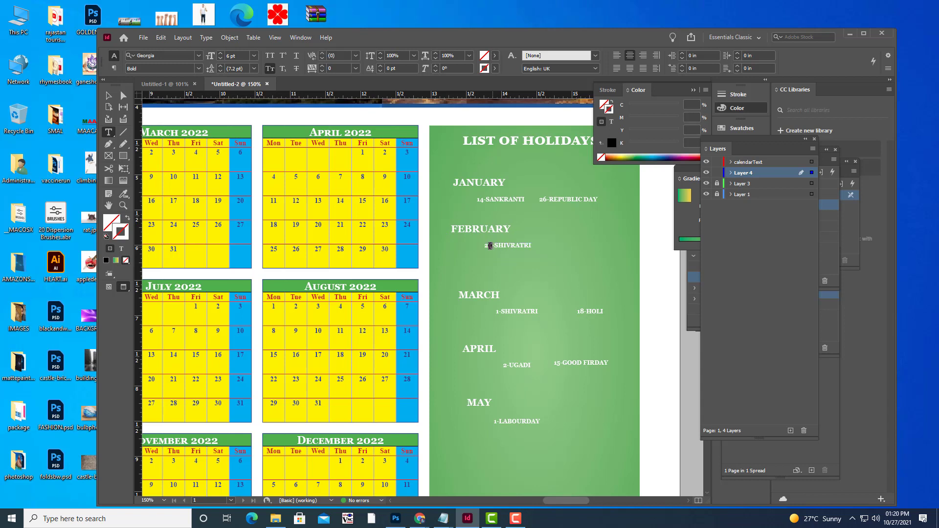
type("1")
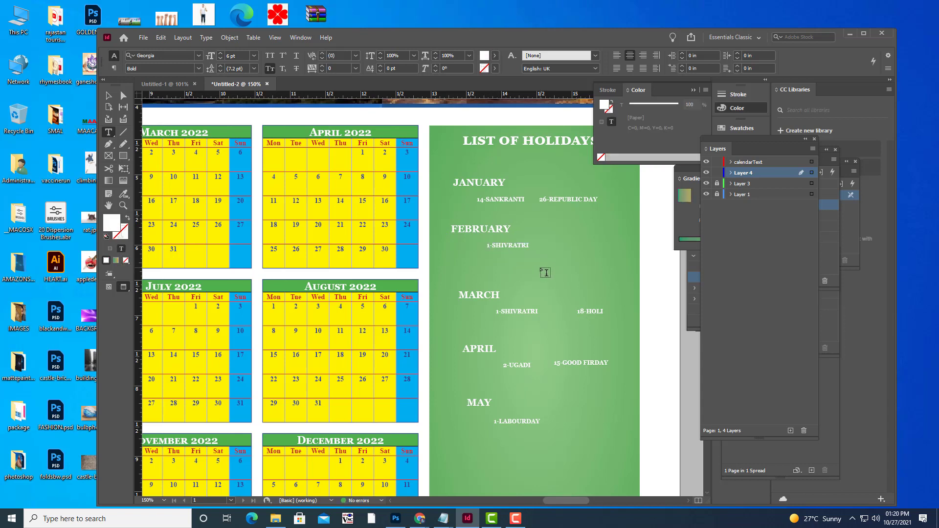
type("9")
left_click_drag(532, 245, 496, 244)
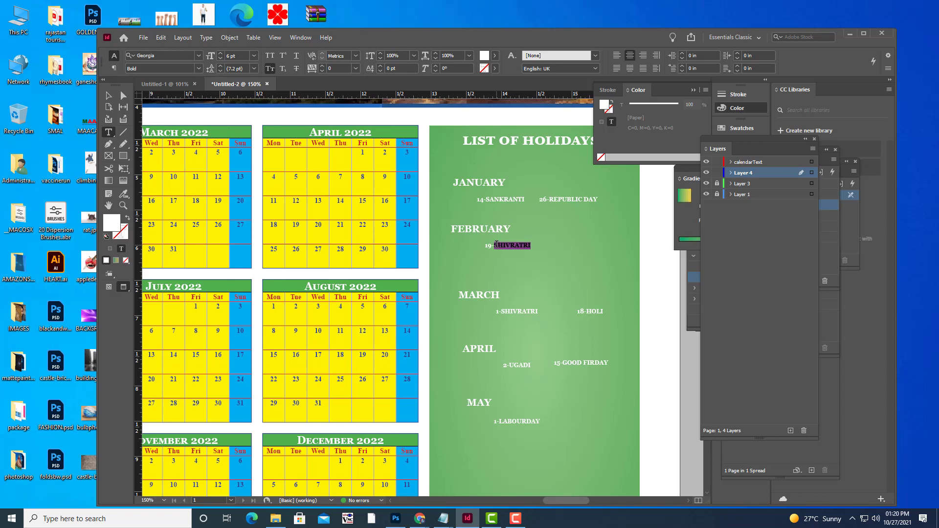
type("SHIVAN")
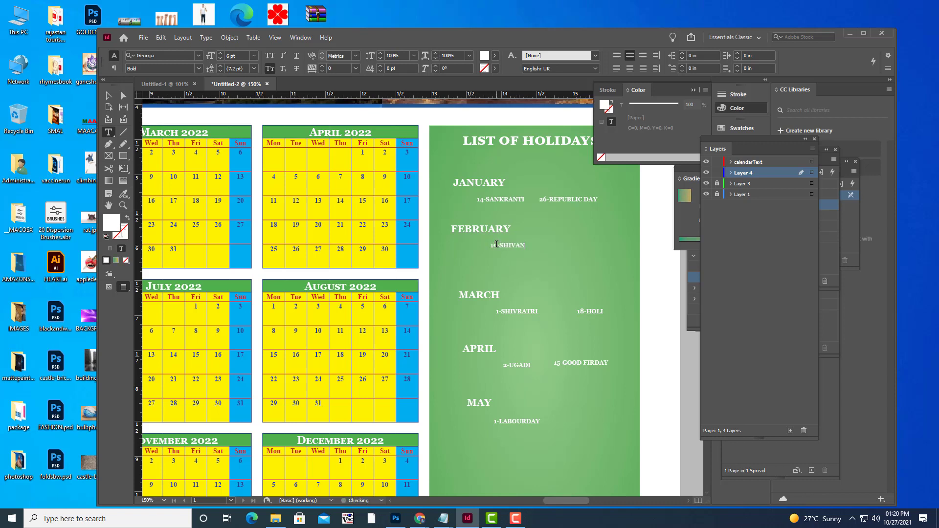
key("BackSpace")
key("BackSpace")
type("AJI JAYANTI")
Move the MARCH heading in the holiday panel slightly upward
left_click(109, 96)
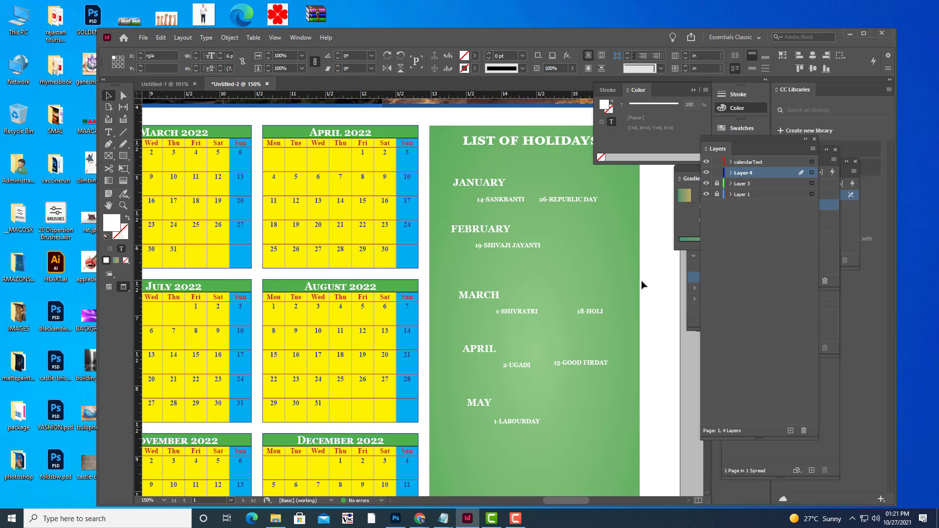
left_click(650, 256)
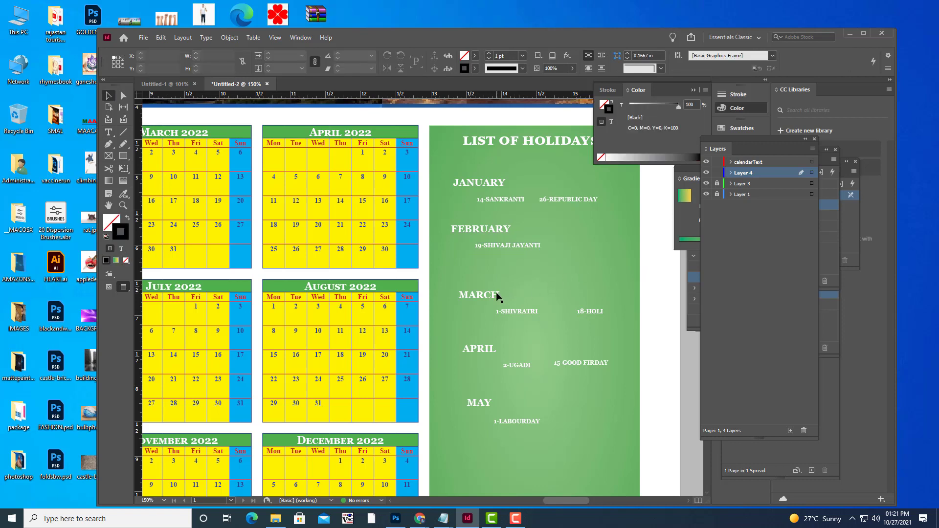
left_click_drag(497, 298, 489, 294)
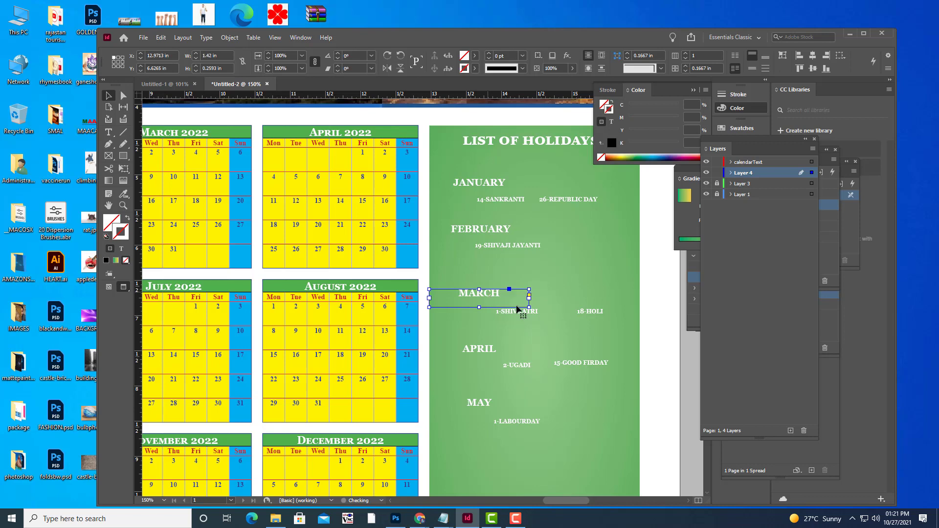
left_click(650, 310)
Add a new layer above Layer 4 and draw a rectangle about 14.77 × 3.63 in over the photo collage
key("ctrl+minus")
key("ctrl+minus")
key("ctrl+minus")
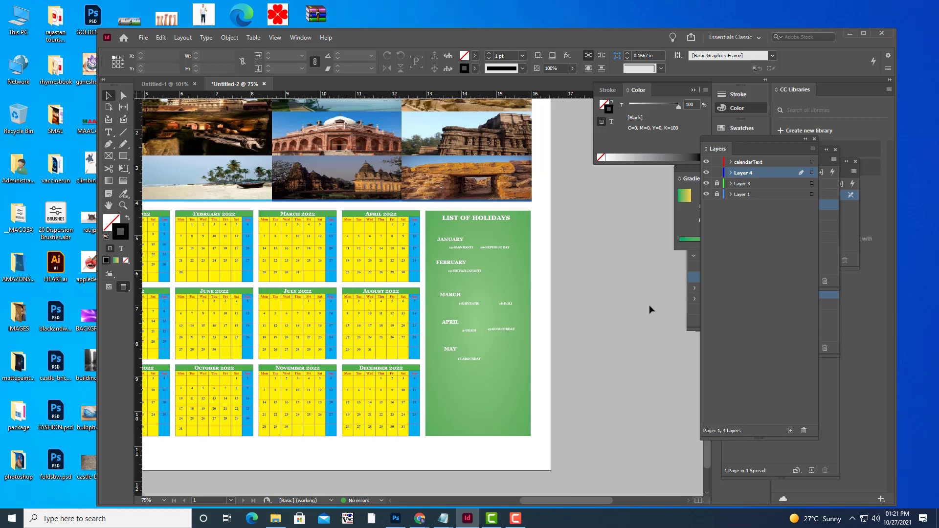
left_click_drag(570, 283, 570, 289)
key("ctrl+minus")
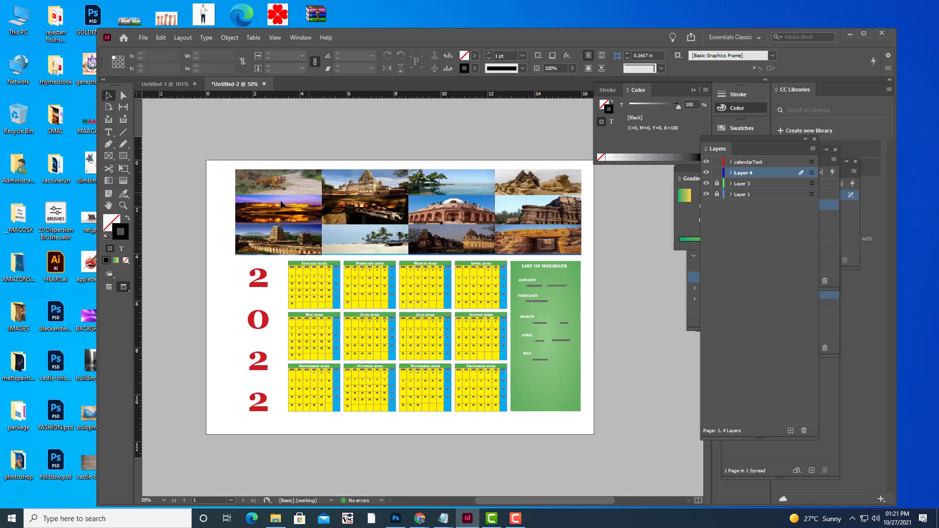
left_click_drag(740, 139, 735, 139)
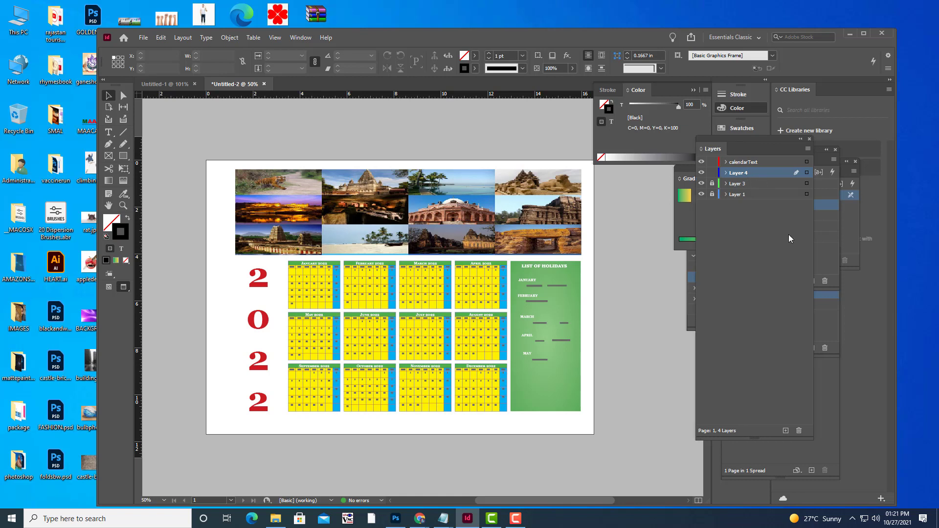
left_click(785, 431)
left_click(124, 155)
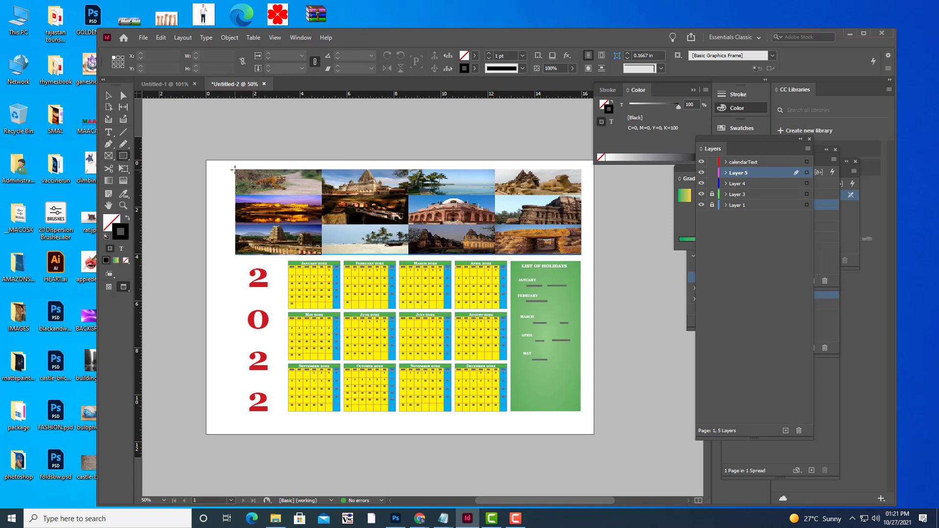
left_click_drag(235, 169, 583, 258)
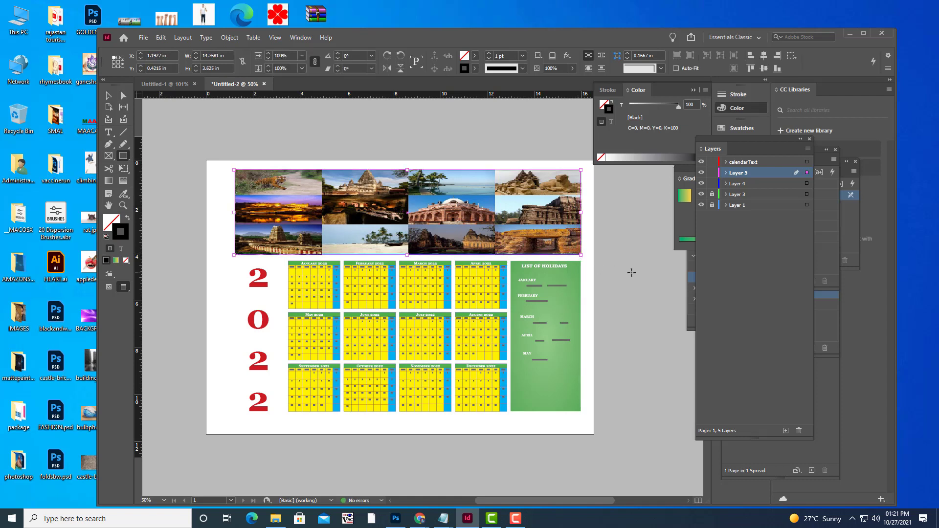
Remove the rectangle's stroke and fill it with the C=100 M=0 Y=0 K=0 cyan swatch
left_click(474, 68)
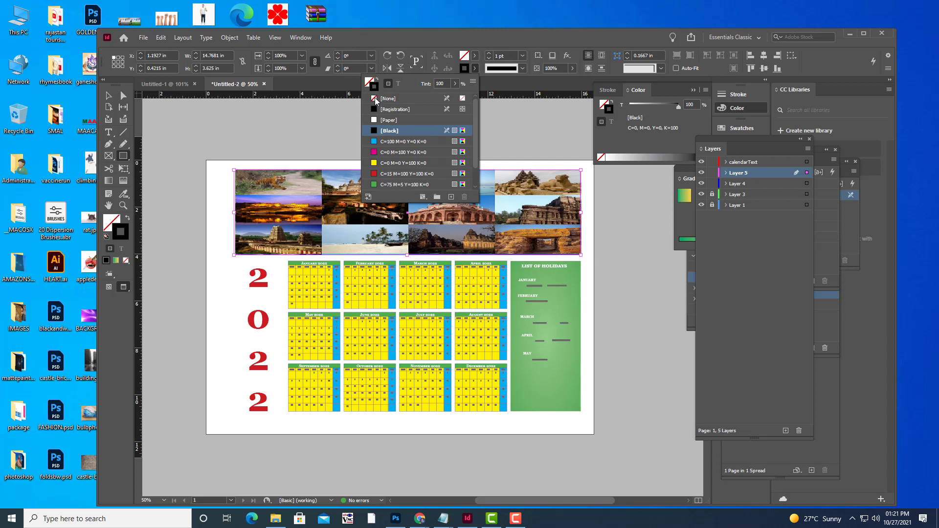
left_click(387, 99)
left_click(475, 56)
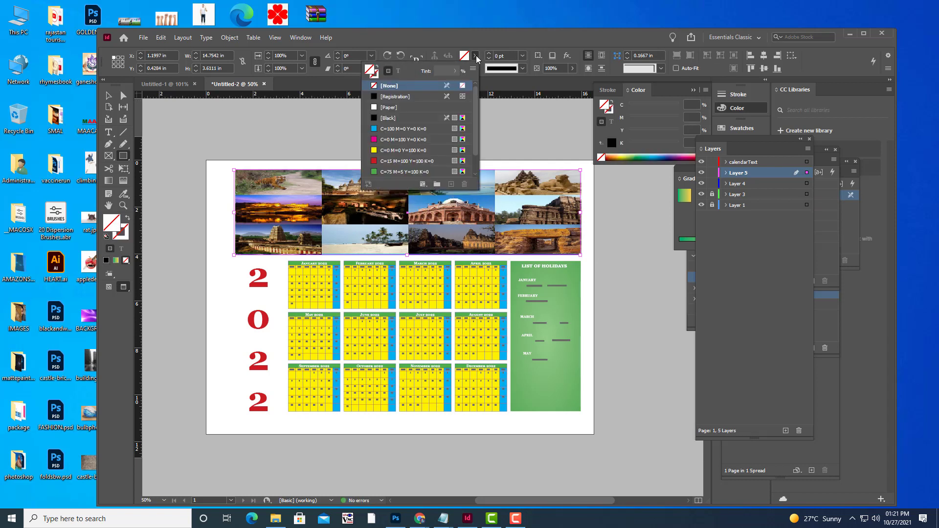
left_click(373, 129)
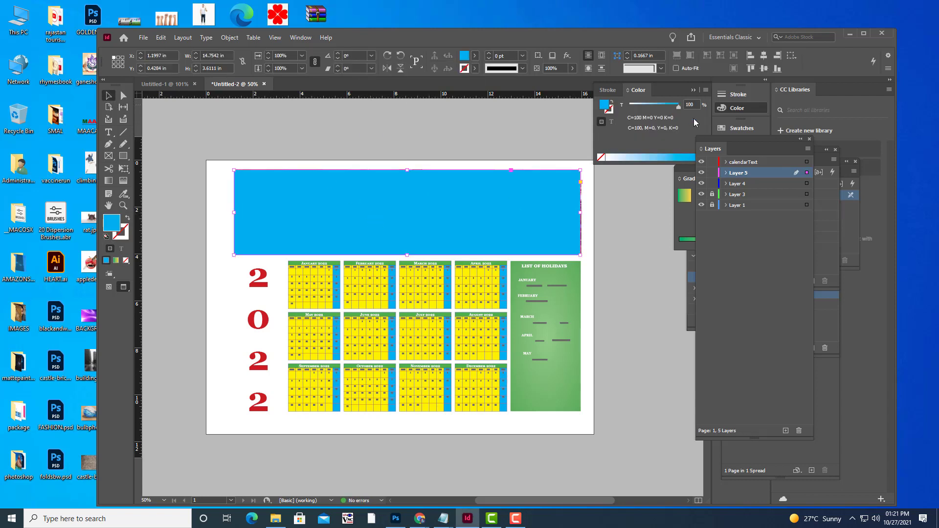
Replace the rectangle's solid fill with a linear gradient running from green to yellow
left_click_drag(726, 139, 778, 155)
left_click_drag(691, 171, 648, 193)
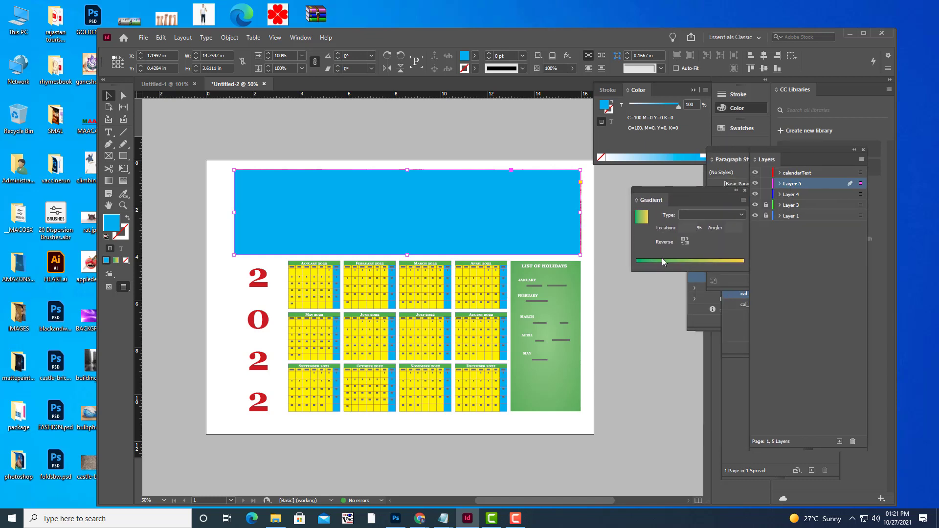
left_click(641, 265)
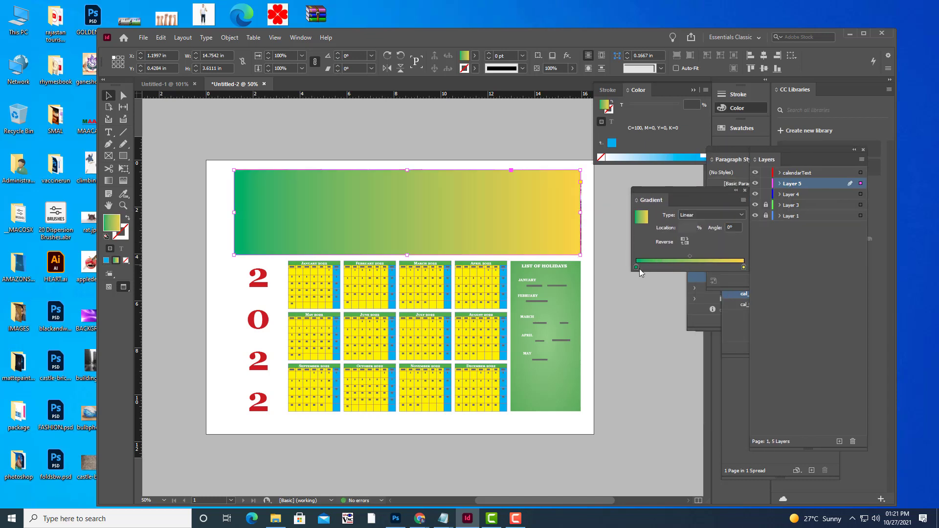
left_click(636, 267)
left_click(715, 214)
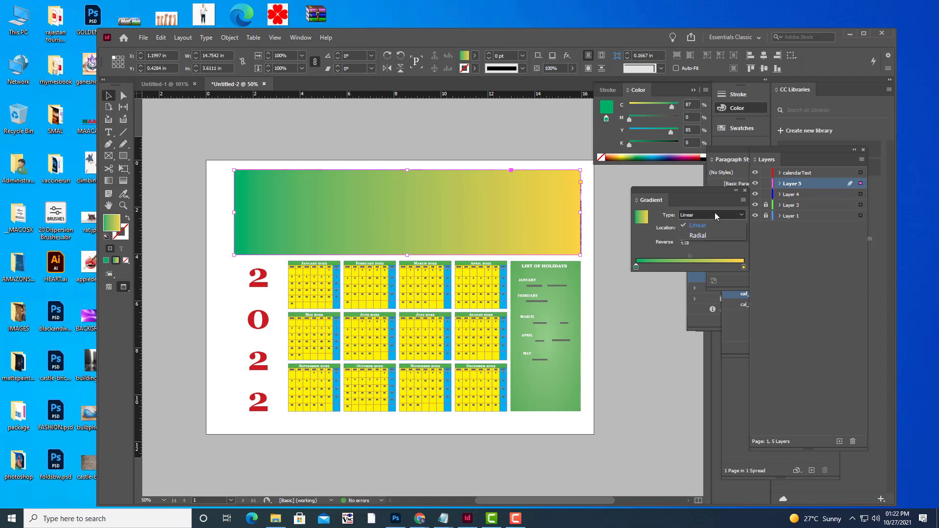
left_click(709, 224)
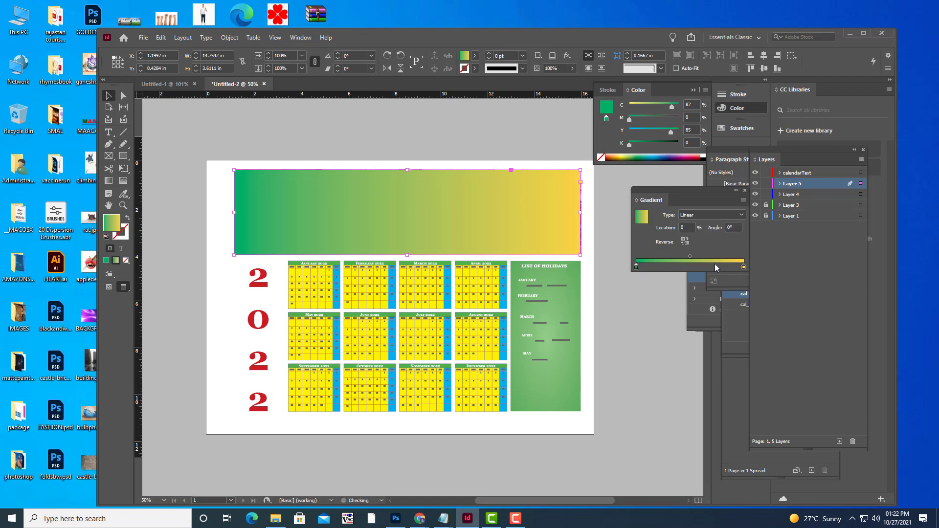
Recolour the gradient's end stop to blue 0036df and its start stop to cyan C=100 Y=3, and make the gradient radial
left_click(743, 267)
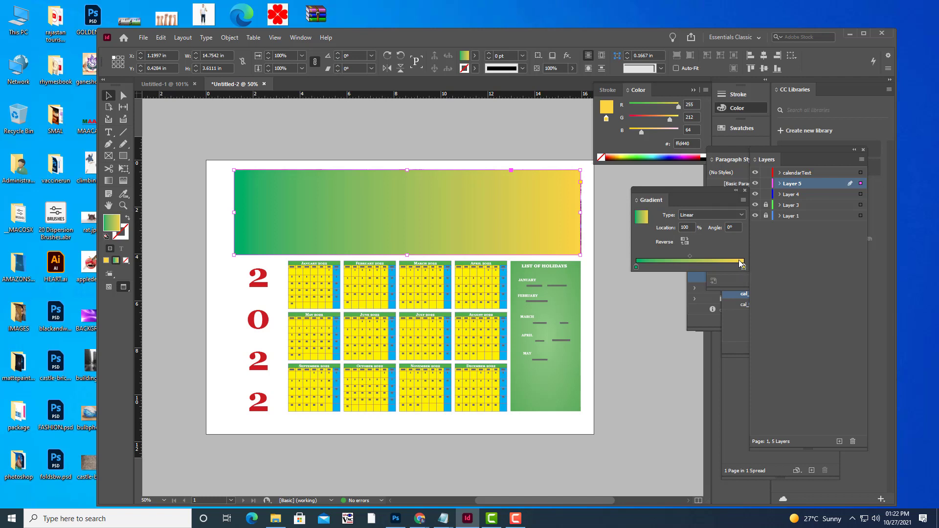
left_click(668, 156)
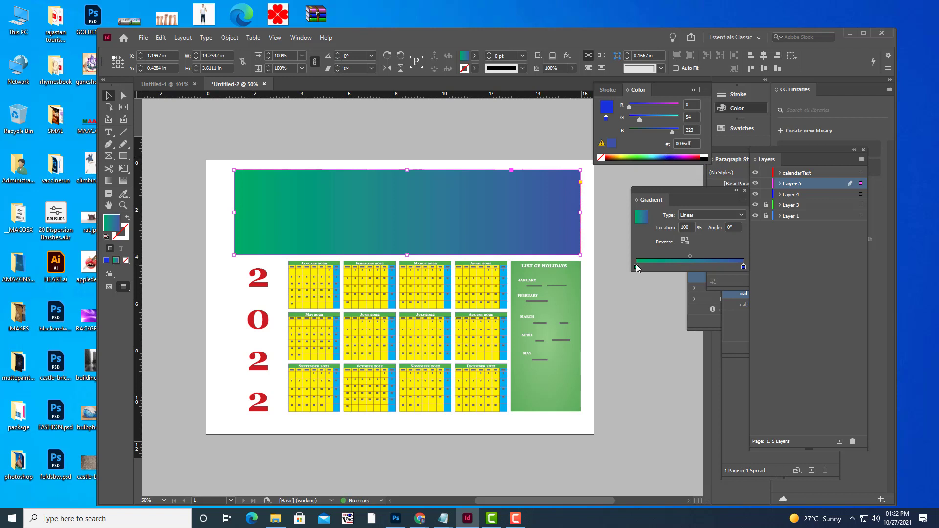
left_click(636, 266)
left_click(656, 154)
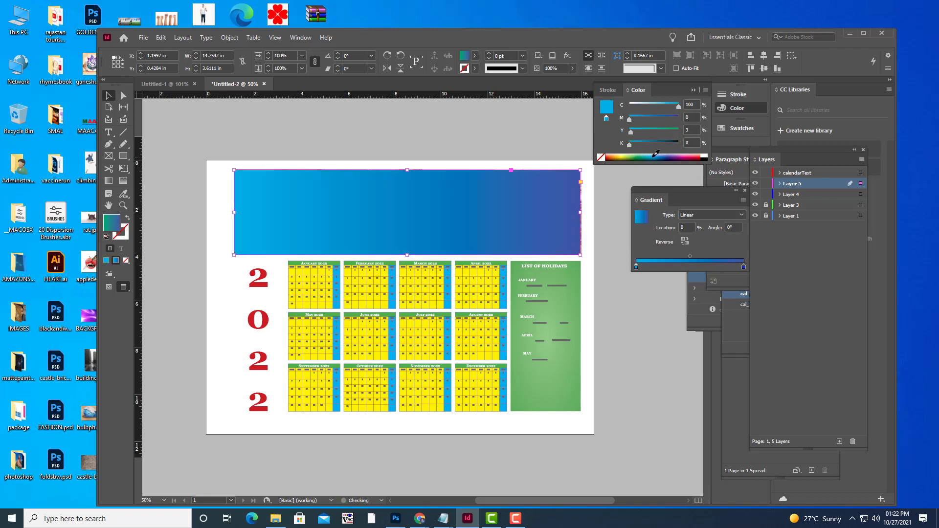
left_click(709, 216)
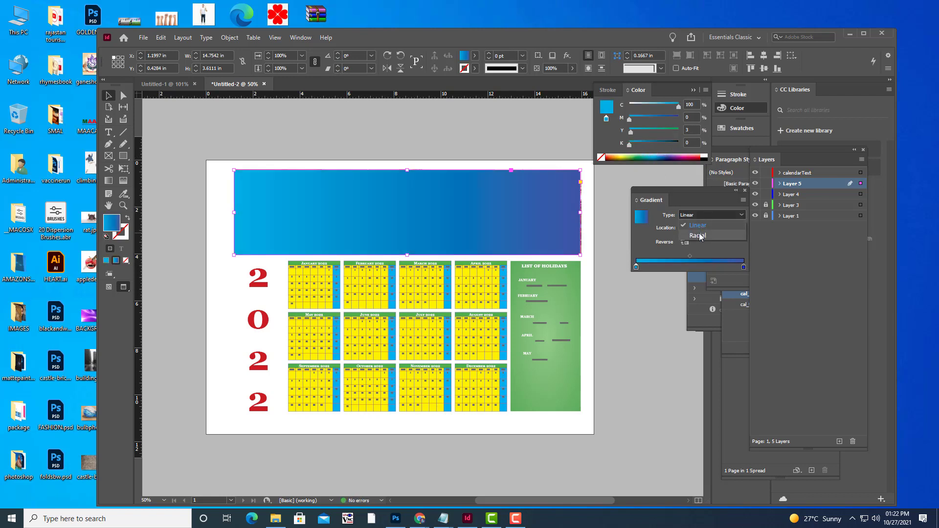
left_click(700, 236)
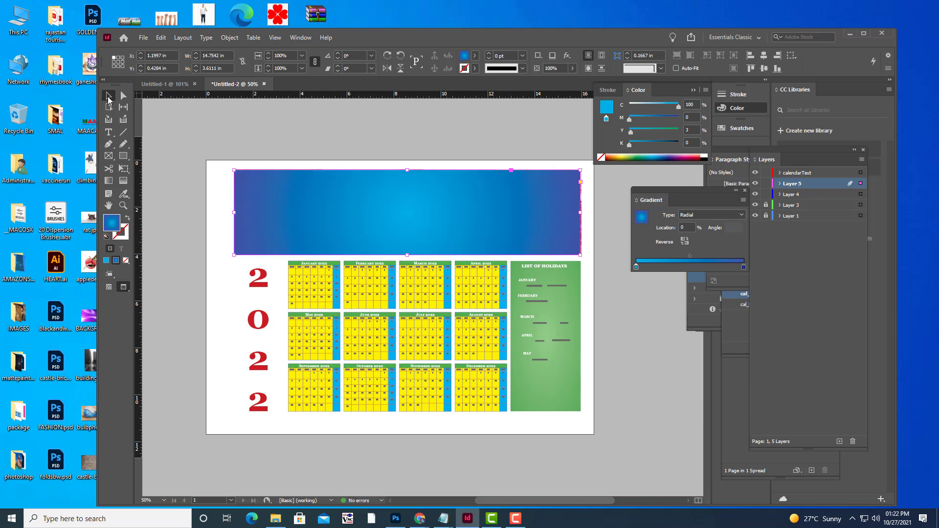
Reduce the opacity of the blue gradient rectangle over the photo collage to 75%, then deselect it
left_click(385, 137)
left_click(511, 210)
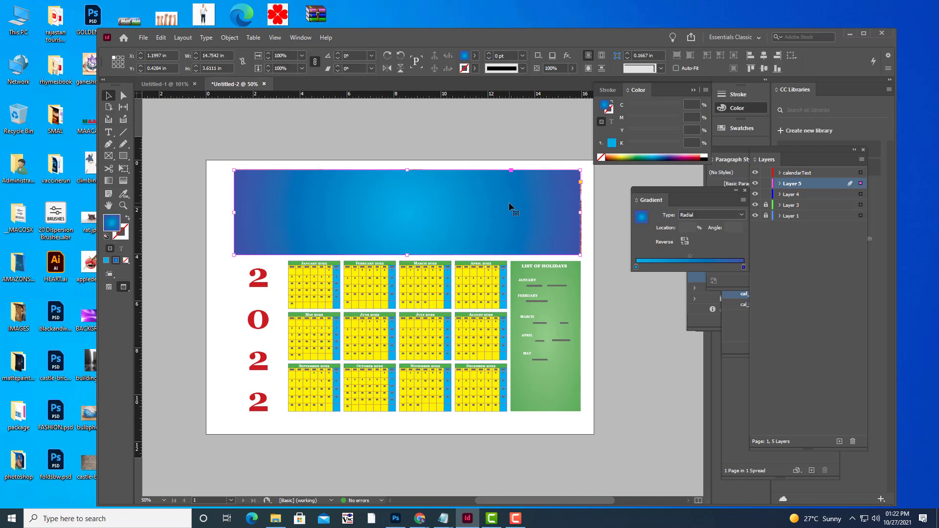
left_click(475, 57)
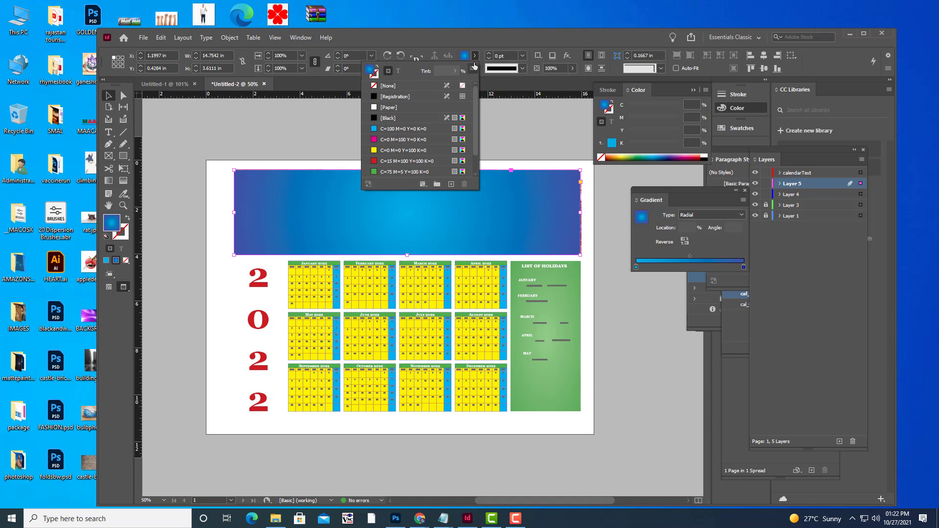
left_click(494, 47)
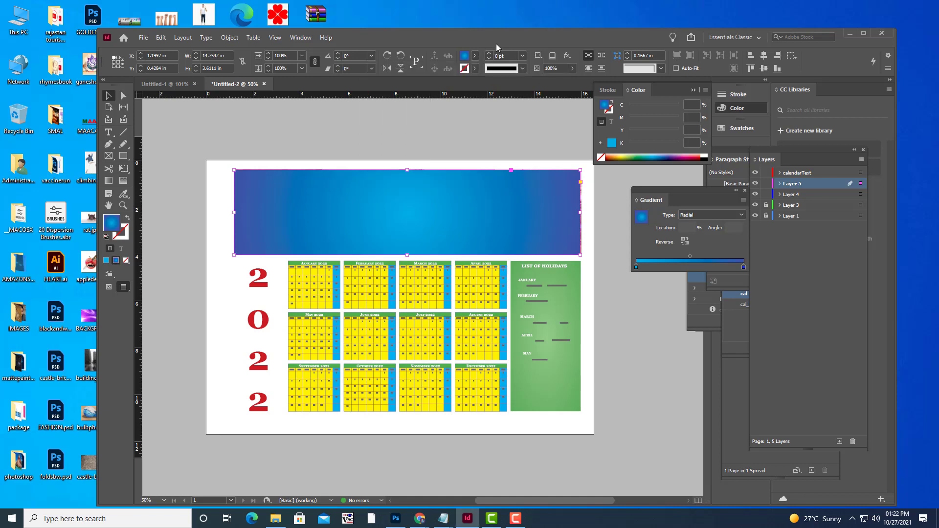
left_click(572, 68)
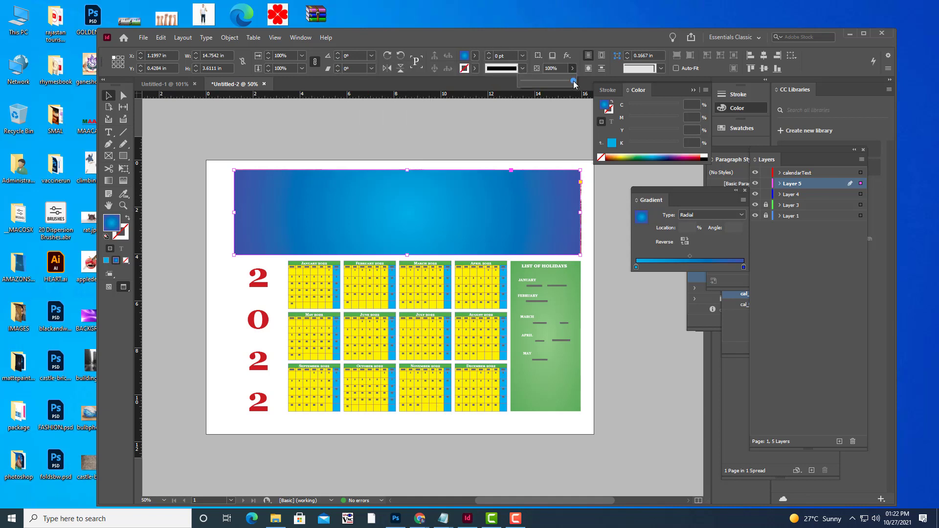
left_click_drag(573, 82, 561, 86)
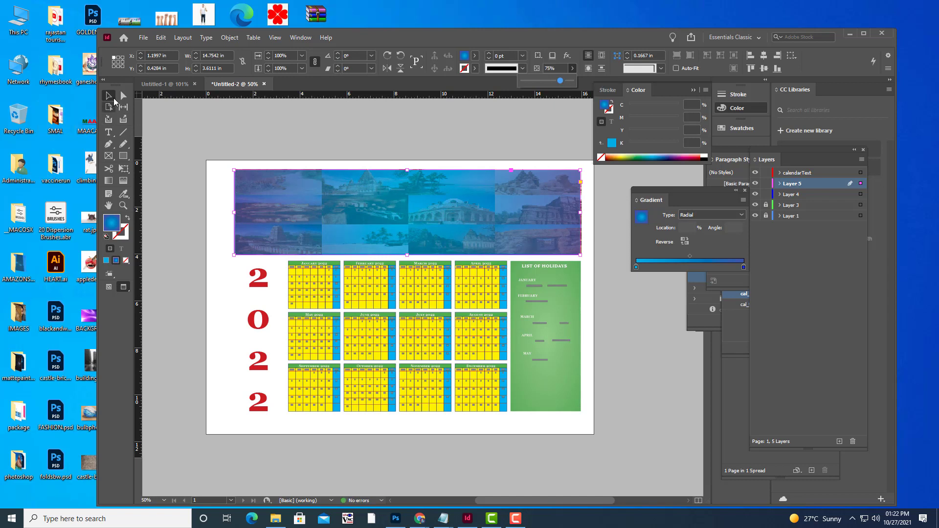
left_click(284, 126)
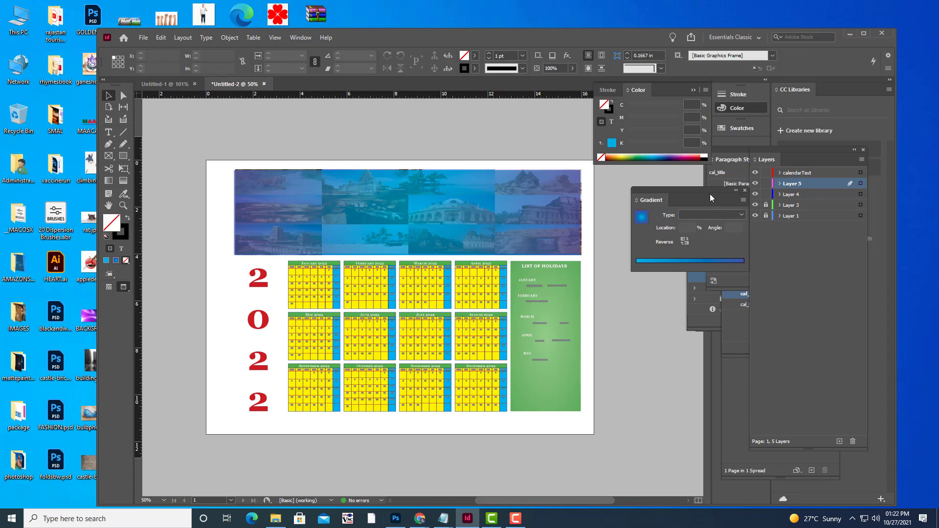
left_click(122, 157)
left_click_drag(205, 159, 594, 436)
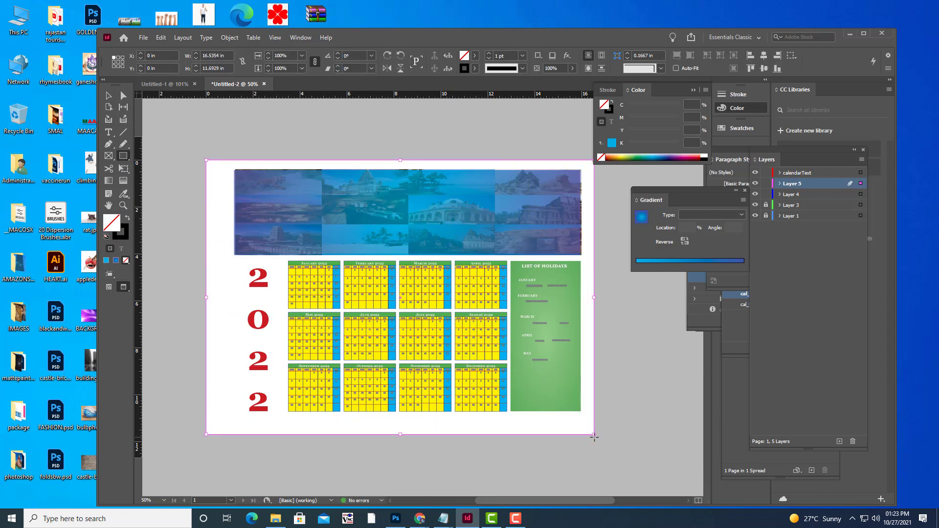
key("ctrl+shift+a")
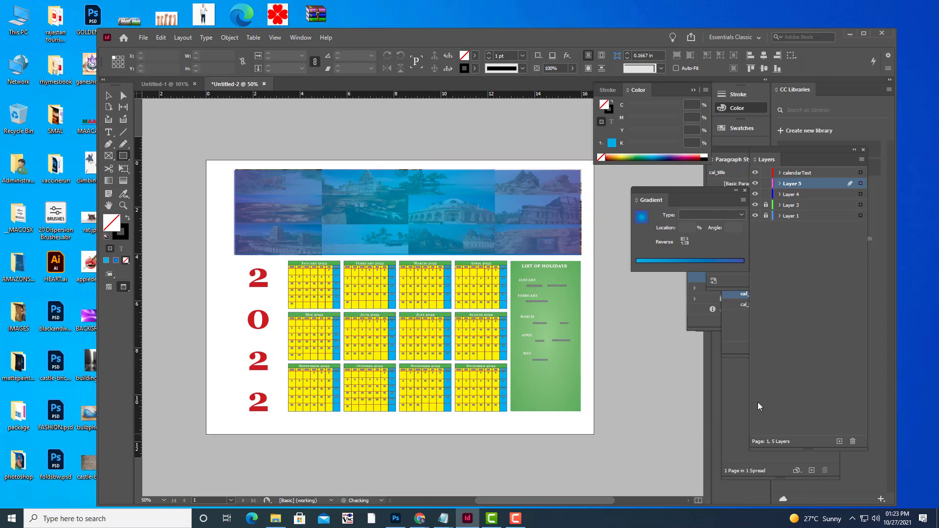
Add a new layer, unlock Layer 3 and Layer 1, and move the new layer to the bottom of the layer stack
left_click(839, 442)
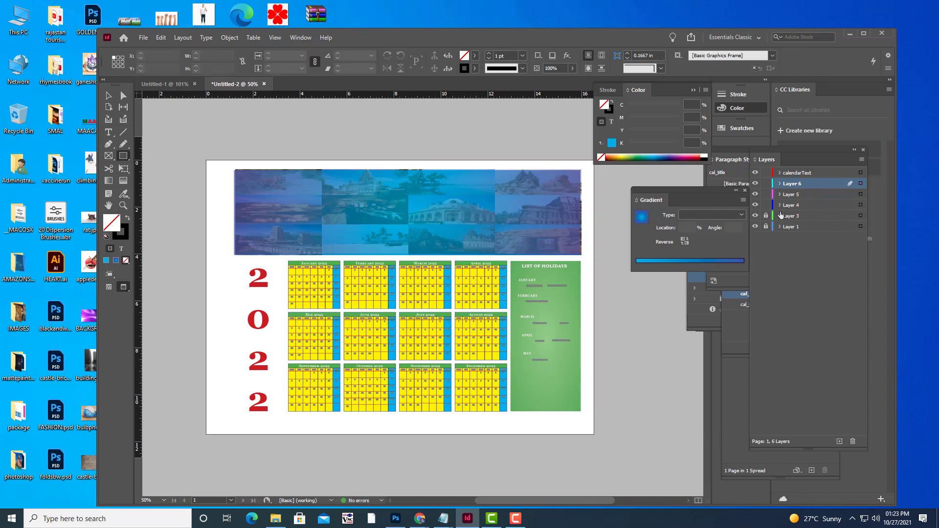
left_click(767, 226)
left_click(766, 215)
left_click_drag(819, 184, 812, 236)
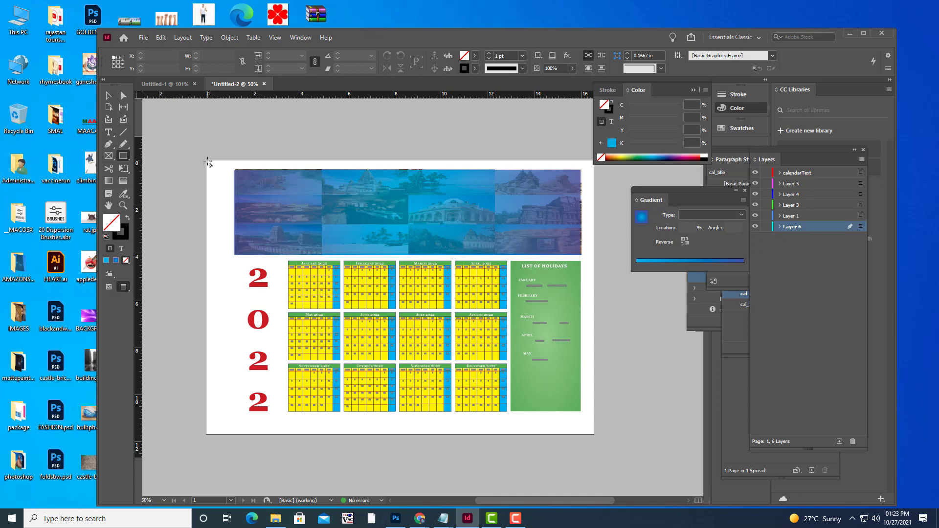
Draw a rectangle about 16.54 × 11.69 in covering the whole page on Layer 6
left_click_drag(207, 161, 594, 432)
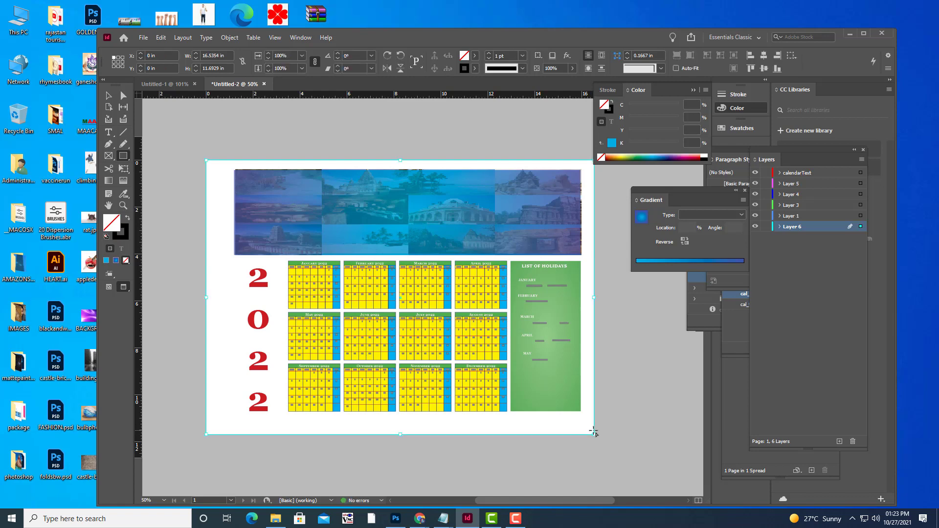
key("ctrl+d")
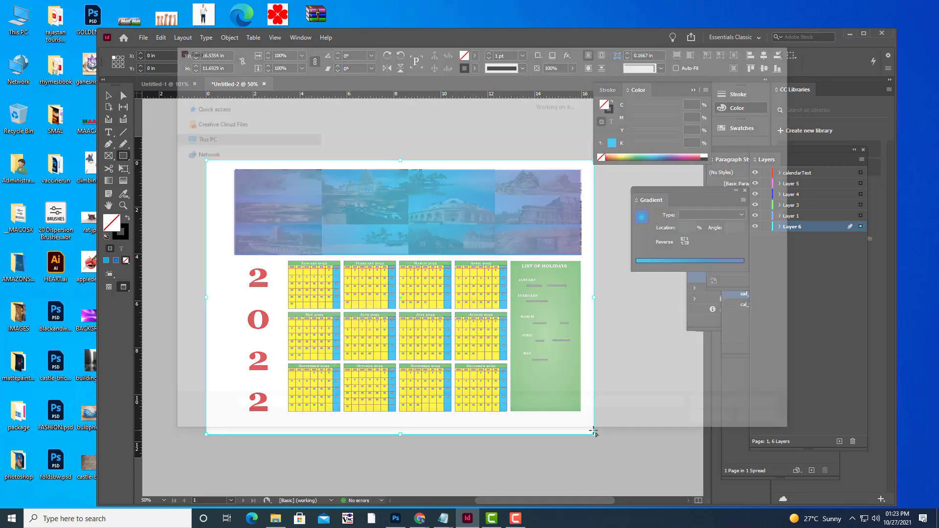
left_click(772, 419)
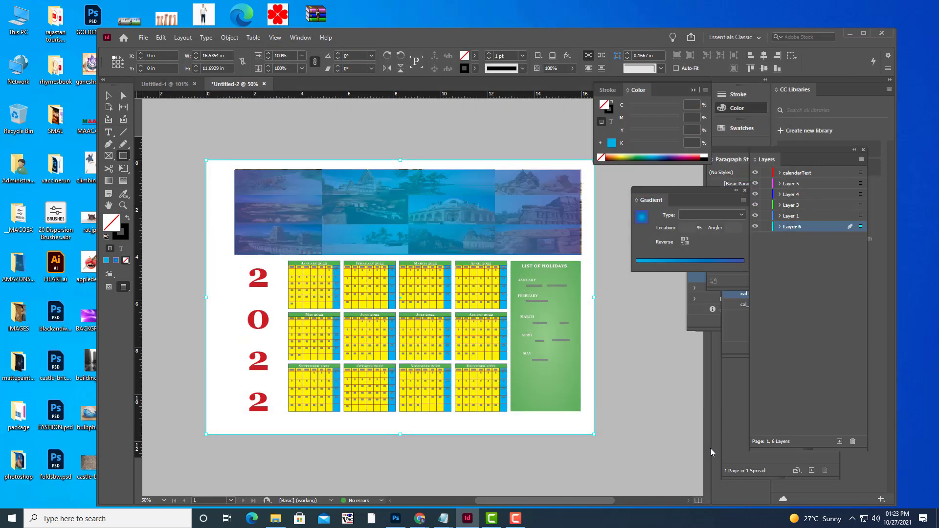
Switch to Chrome and open the India National Tourism temple picture from the INDIA TOURISM image results in a new tab
mouse_move(422, 521)
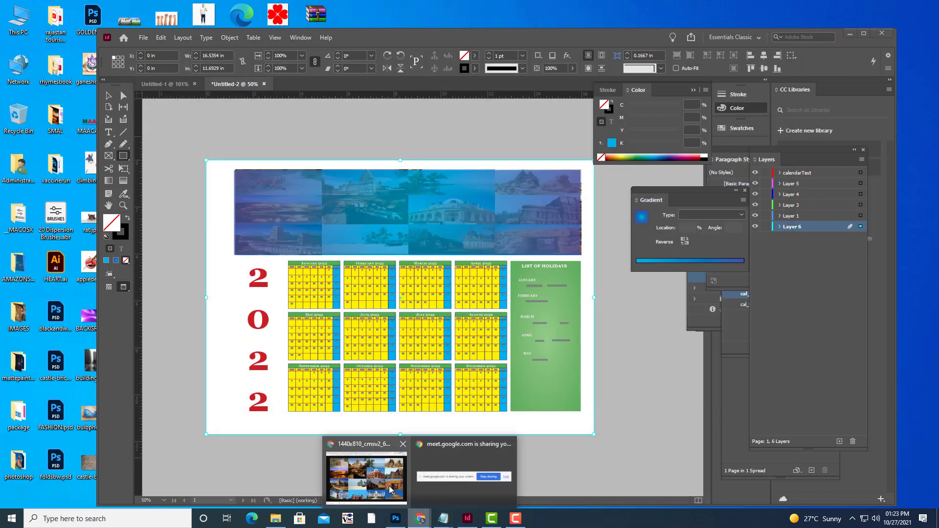
left_click(367, 473)
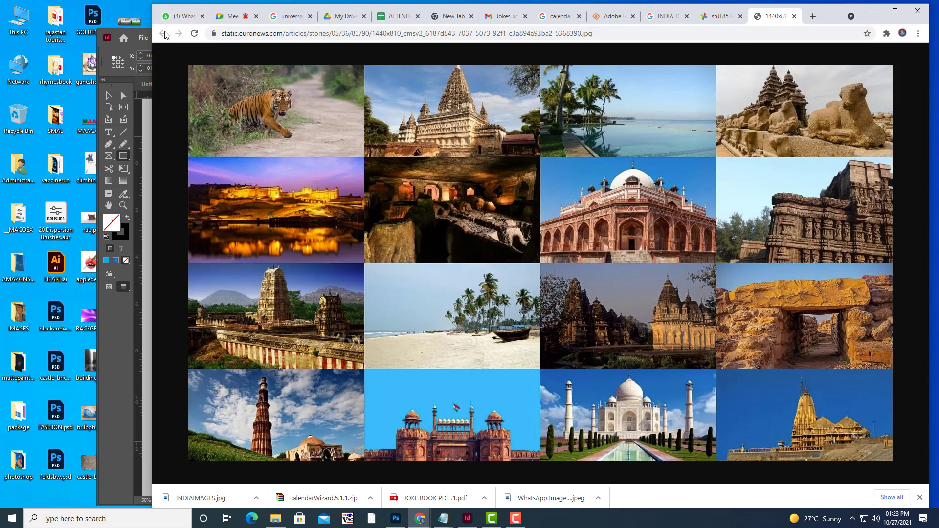
left_click(726, 19)
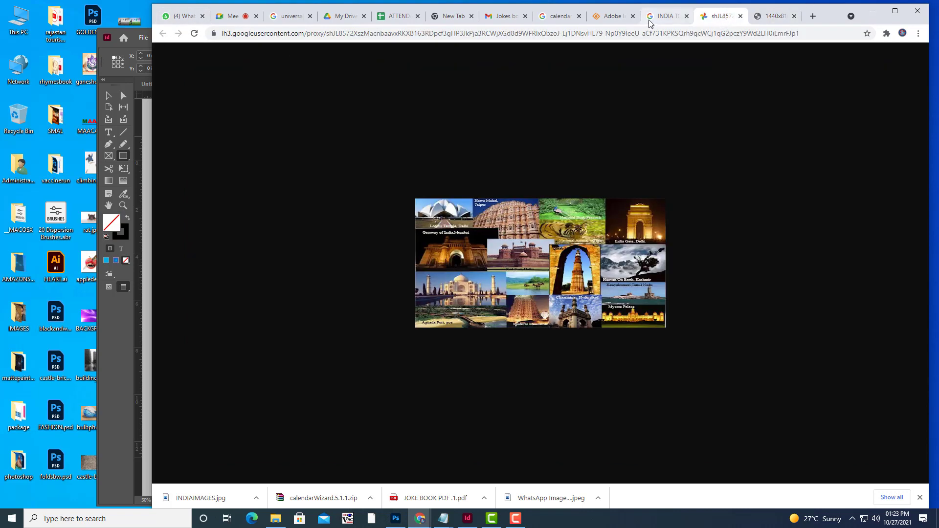
left_click(666, 20)
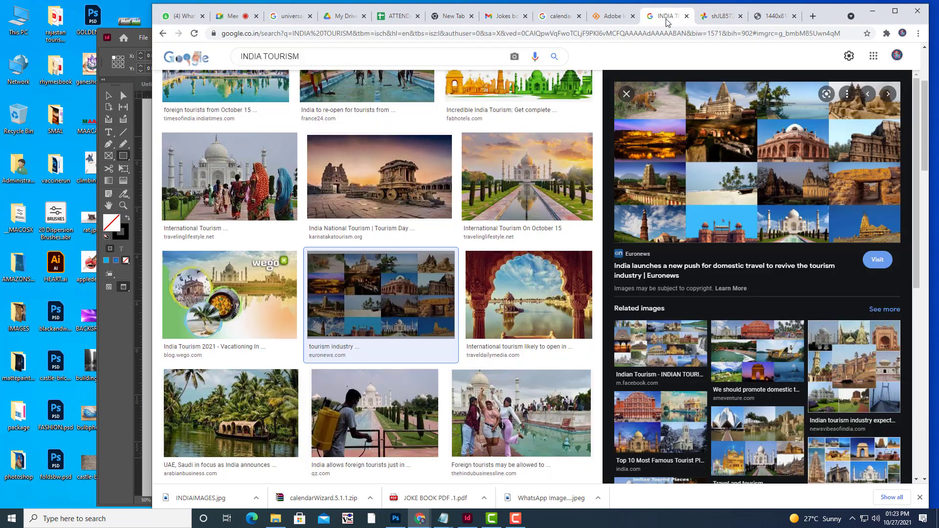
left_click(359, 182)
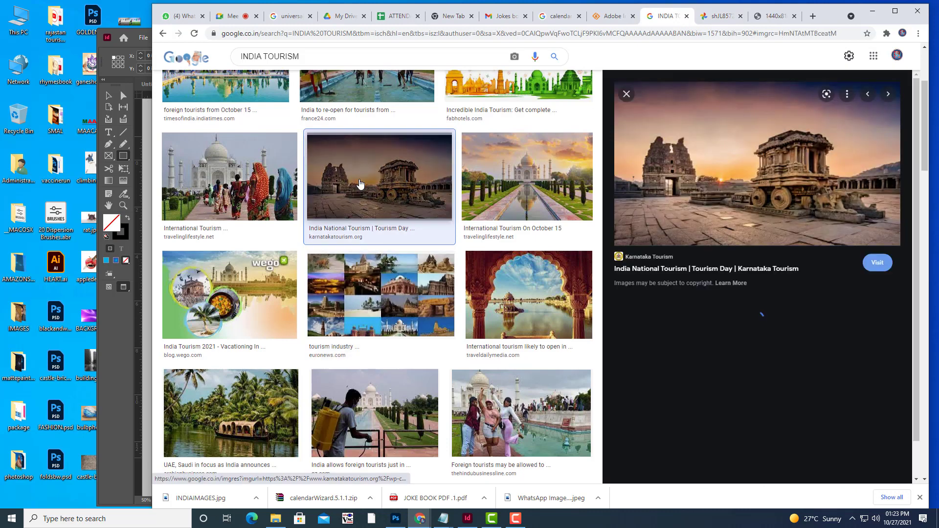
right_click(737, 187)
left_click(803, 283)
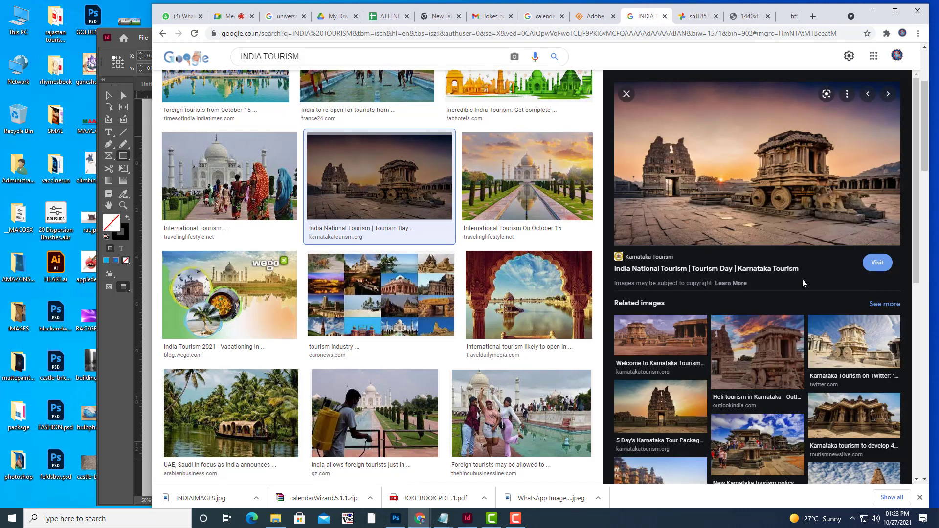
Look through the opened image tabs and view the Karnataka Tourism source page of the selected temple picture
left_click(680, 19)
left_click(722, 20)
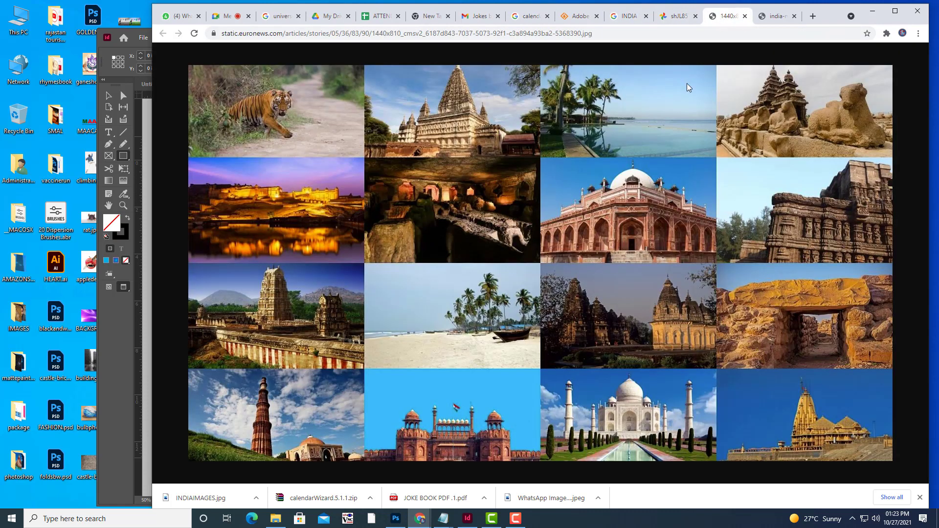
left_click(630, 19)
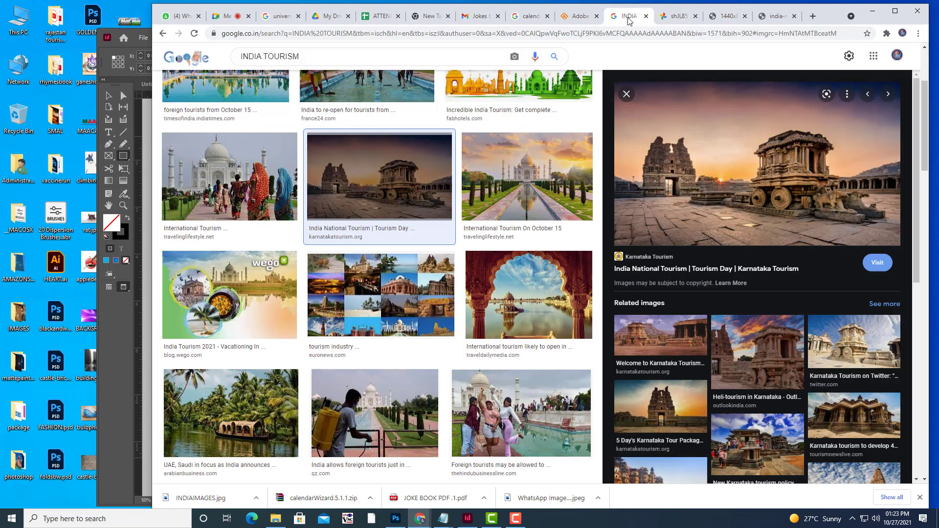
left_click(727, 121)
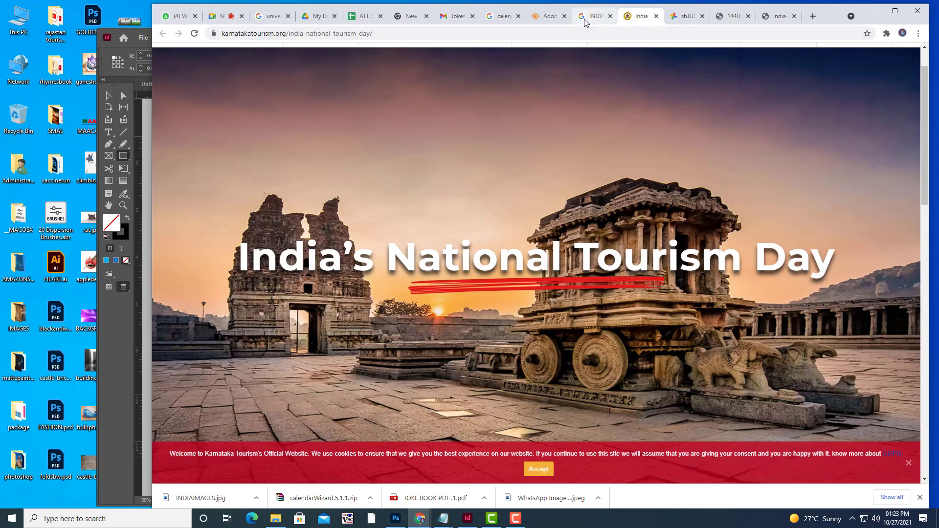
Save the full-size temple sunset image from the browser to the Desktop as india-national-tourism-day.jpg
left_click(593, 16)
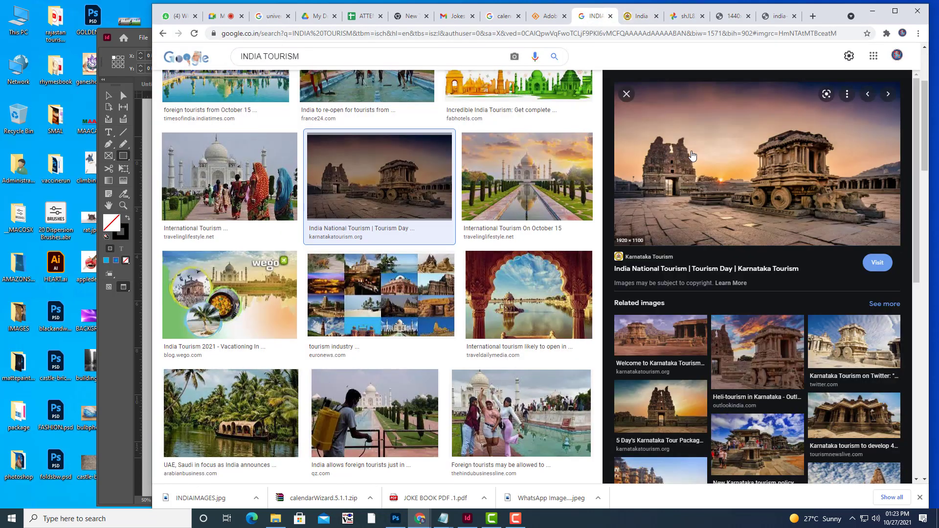
left_click(778, 17)
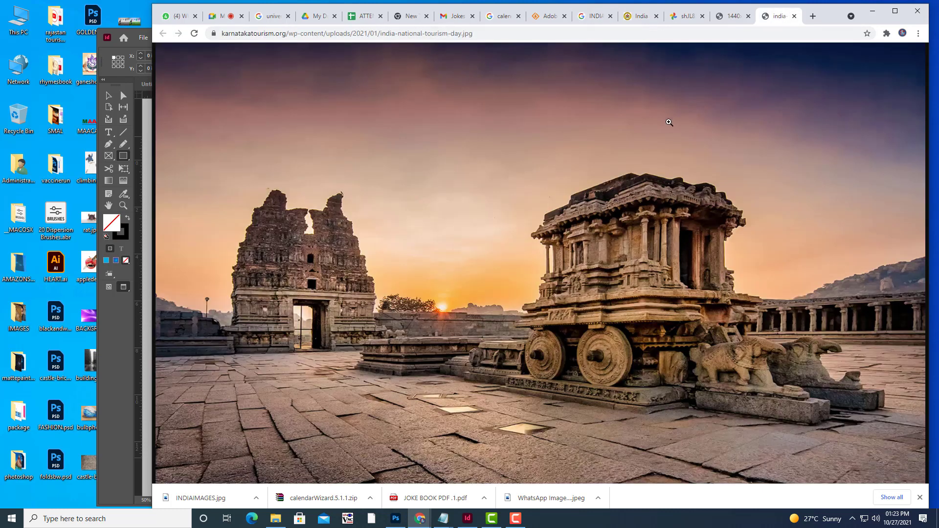
right_click(669, 122)
left_click(683, 142)
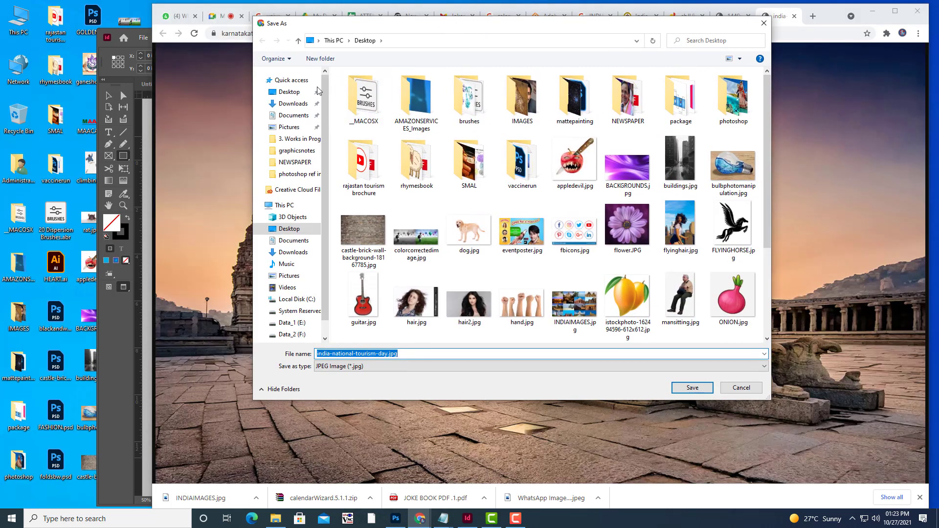
left_click(319, 91)
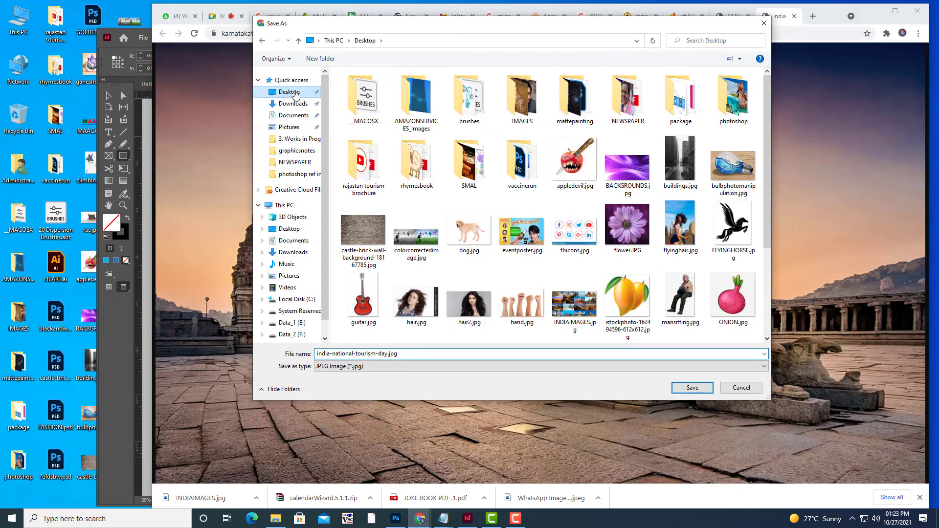
left_click(691, 387)
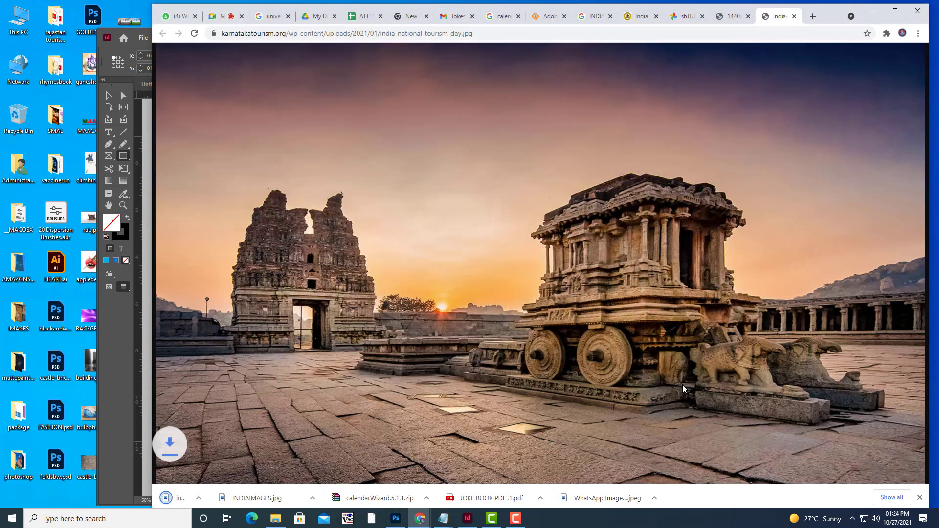
Switch to InDesign and place india-national-tourism-day.jpg from the Desktop into the selected page-size frame on Layer 6
left_click(872, 11)
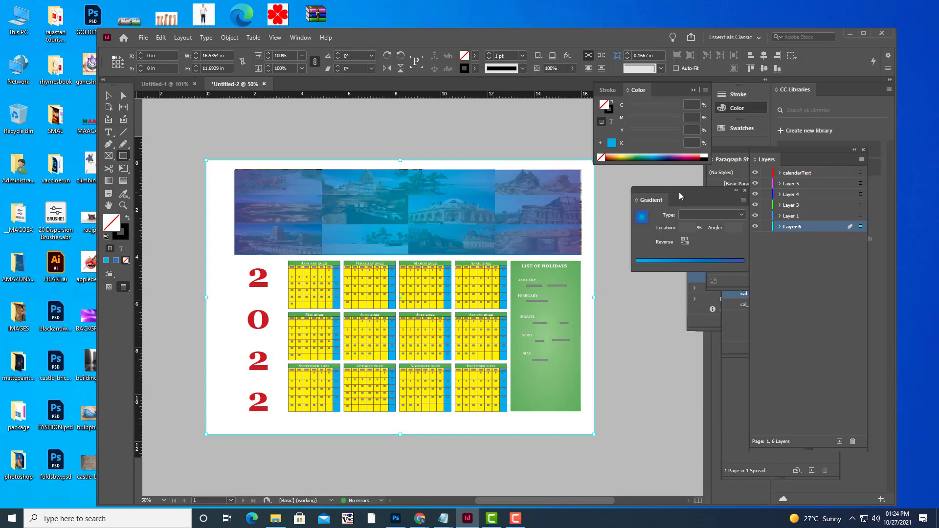
key("ctrl+d")
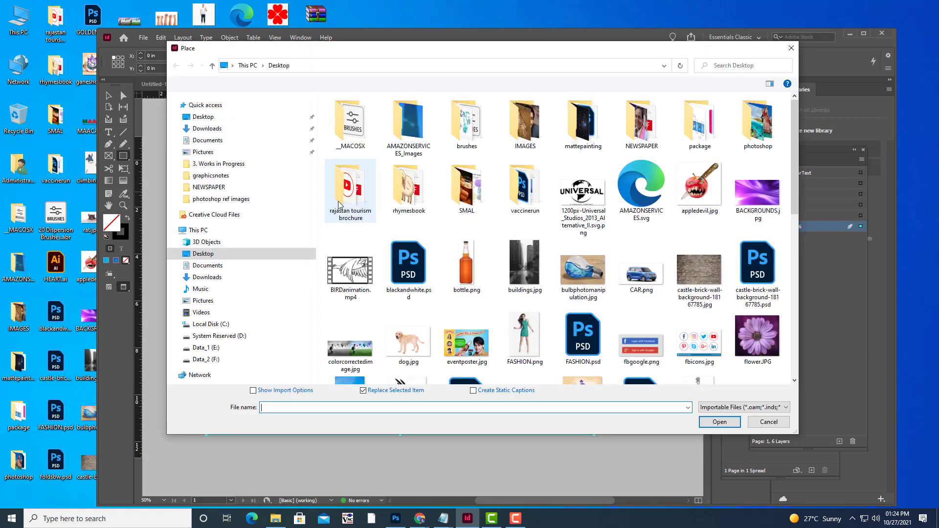
scroll(621, 237, "down", 10)
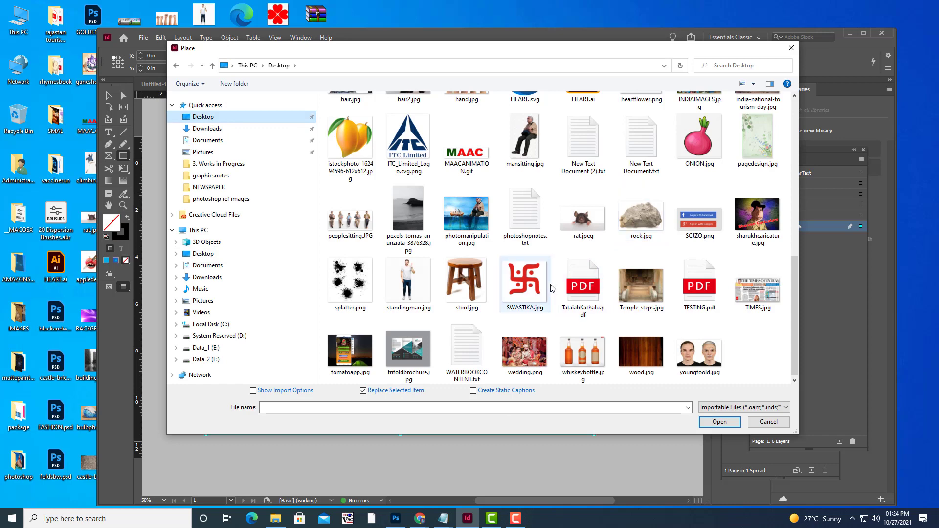
scroll(553, 289, "up", 3)
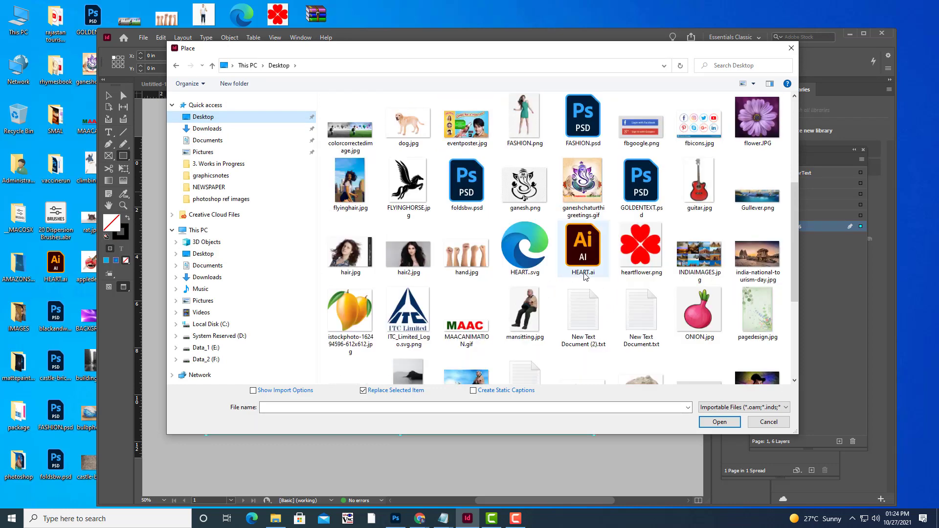
left_click(756, 261)
left_click(731, 423)
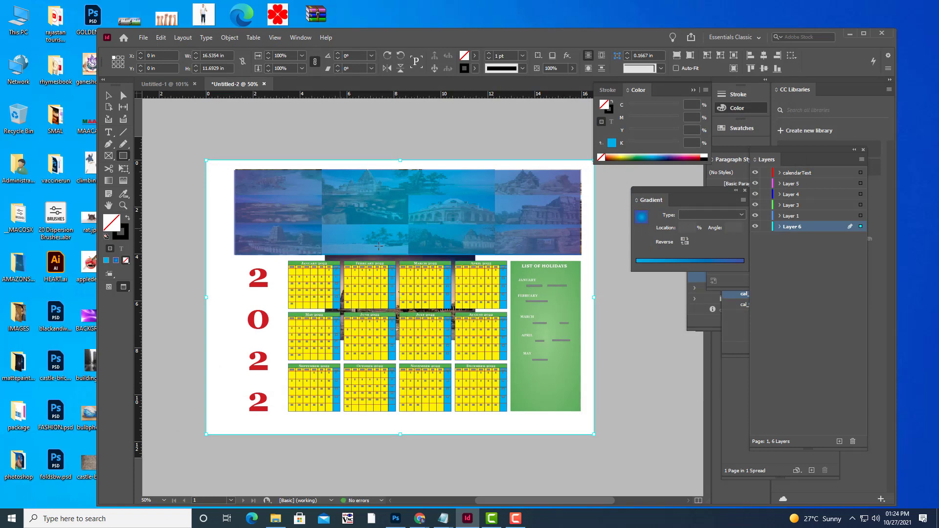
Fit the placed temple image so it proportionally fills the whole page-size frame, and deselect it
right_click(410, 258)
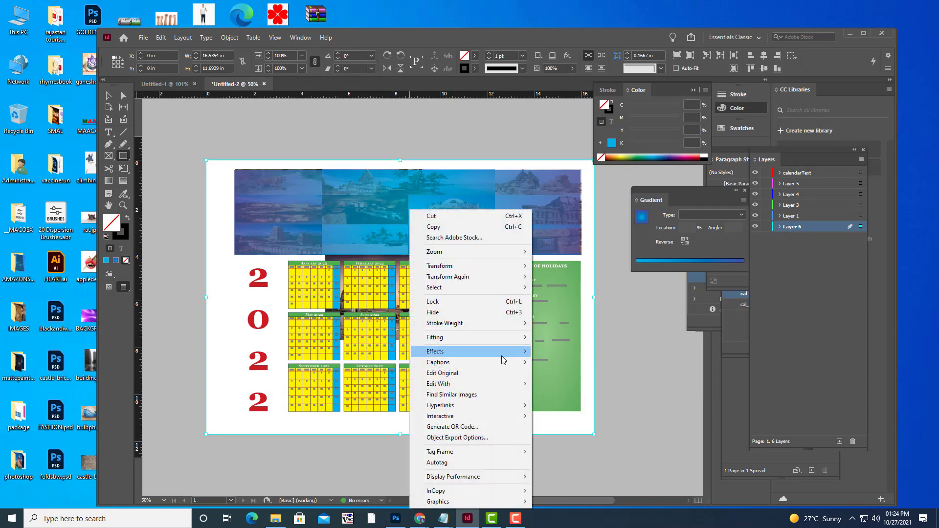
mouse_move(508, 342)
left_click(591, 339)
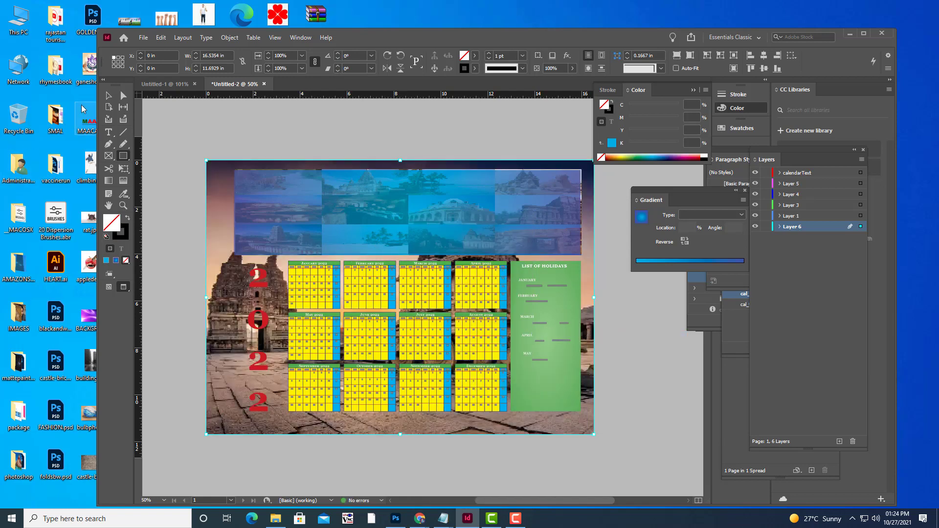
left_click(109, 96)
left_click(324, 147)
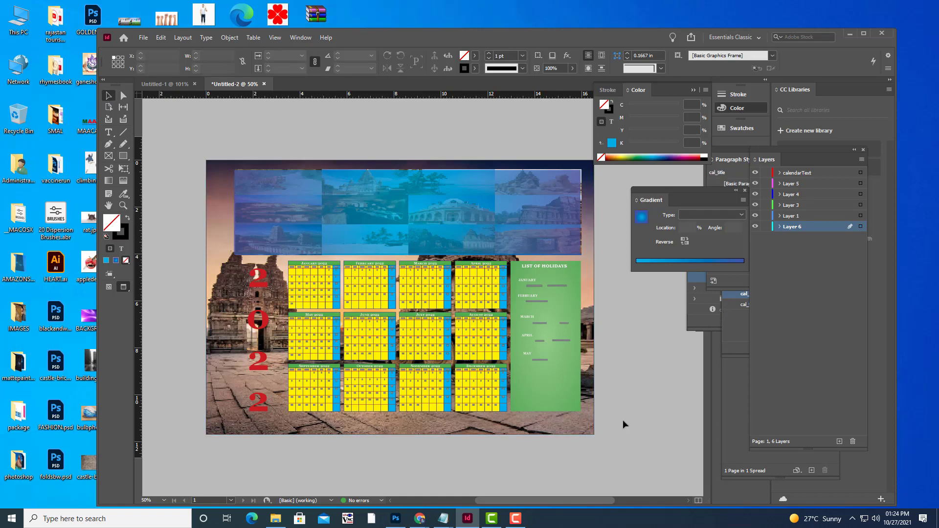
Set the background temple image's display performance to High Quality Display and deselect it
right_click(233, 344)
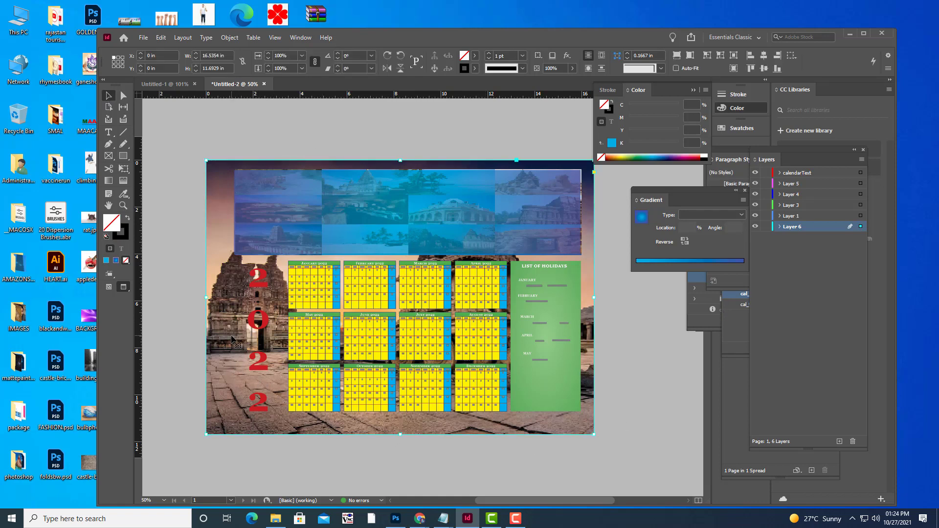
mouse_move(293, 304)
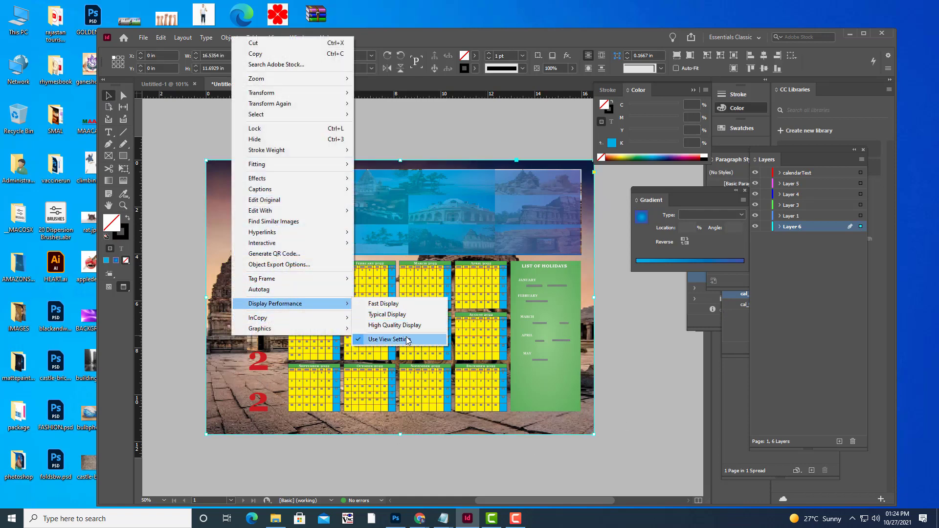
left_click(391, 329)
left_click(615, 348)
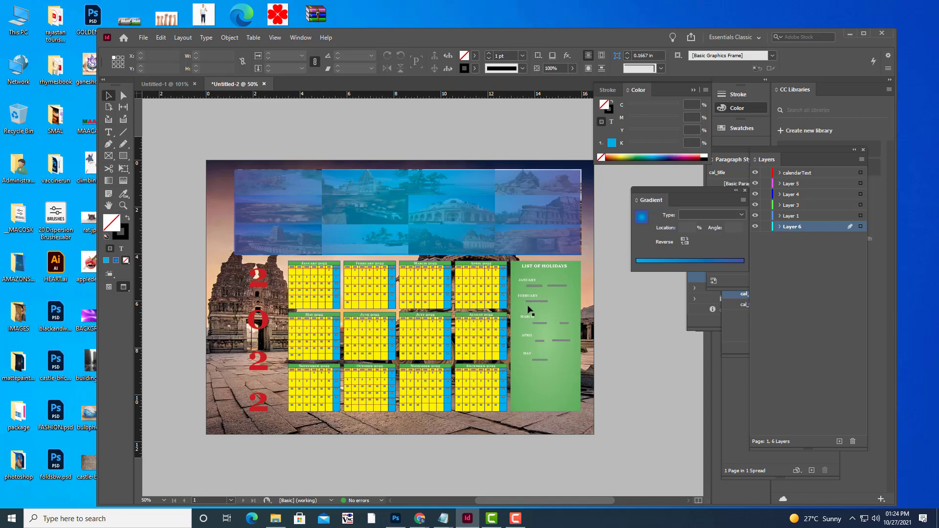
Create a new object style based on the vertical 2022 text frame and apply it to that frame
left_click(256, 291)
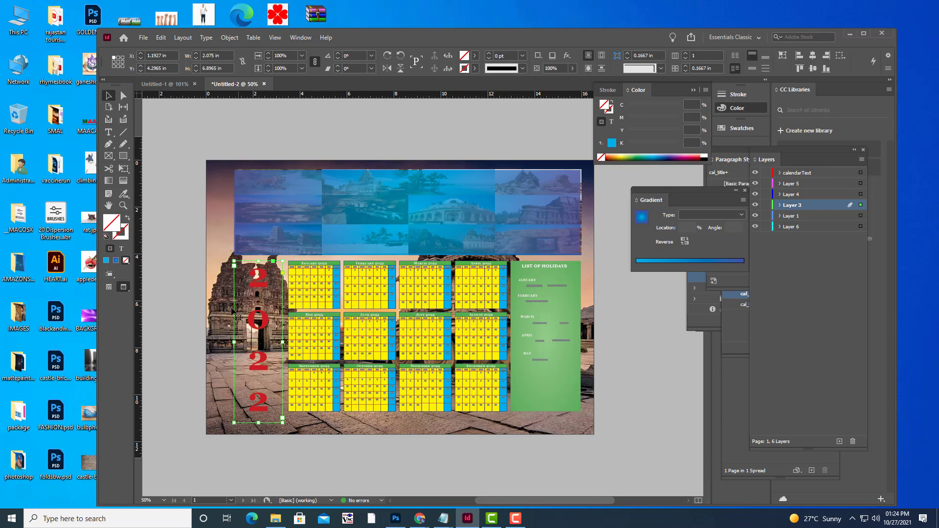
left_click(300, 39)
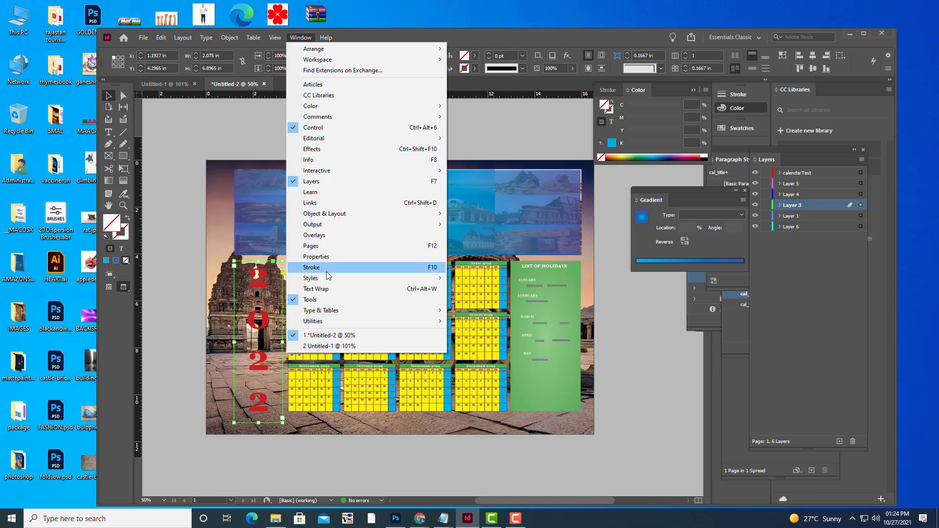
mouse_move(333, 280)
left_click(499, 303)
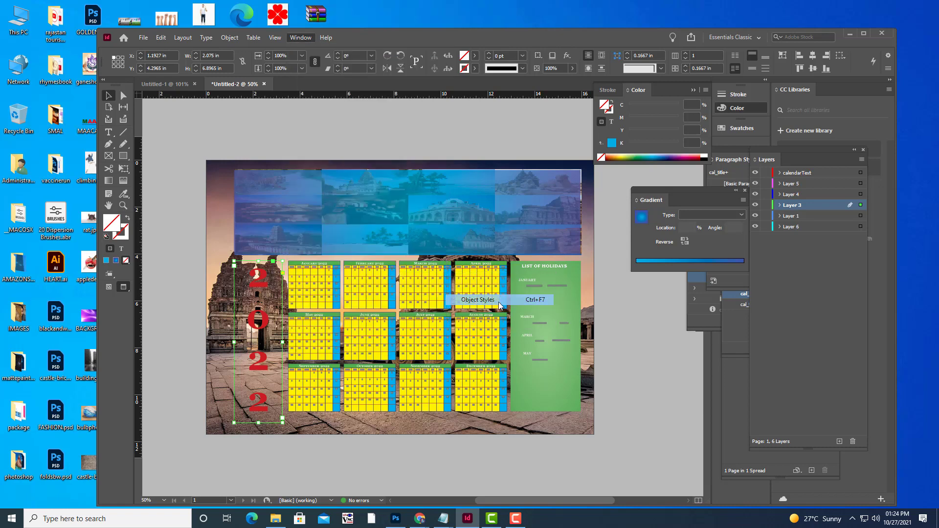
left_click_drag(384, 184, 690, 99)
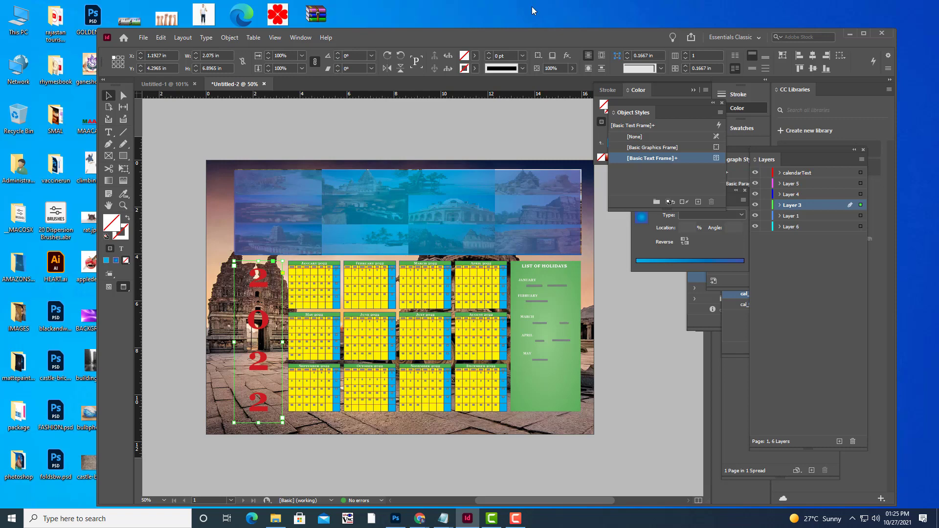
left_click(698, 202)
left_click(673, 169)
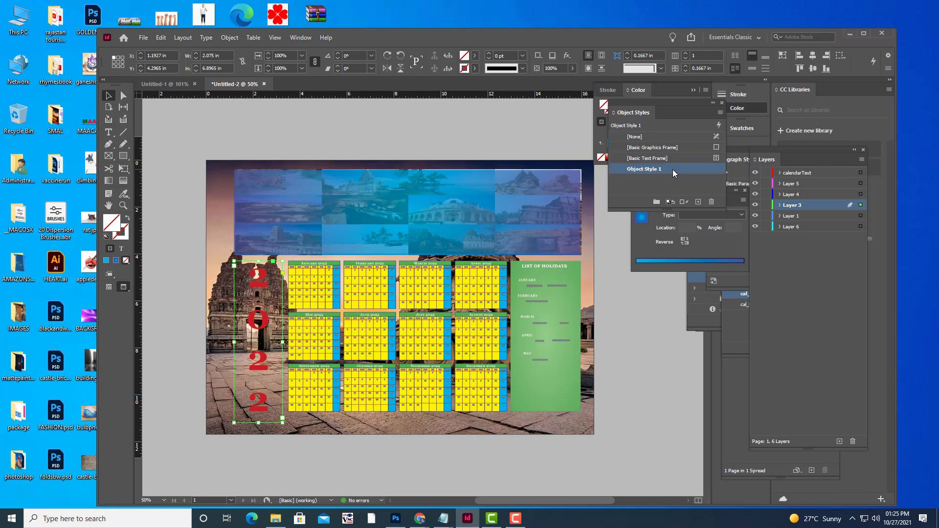
Enable a Drop Shadow effect in the new object style's options, with the preview turned on
double_click(674, 169)
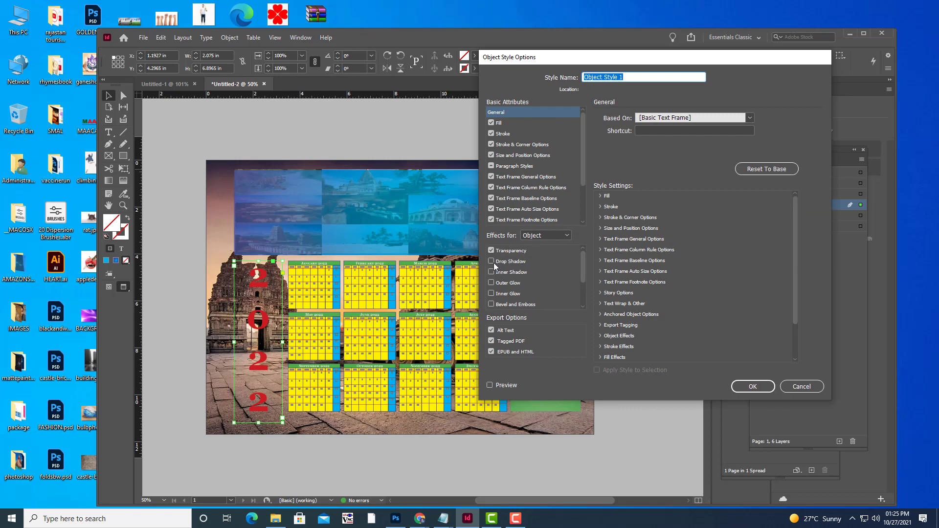
left_click(492, 261)
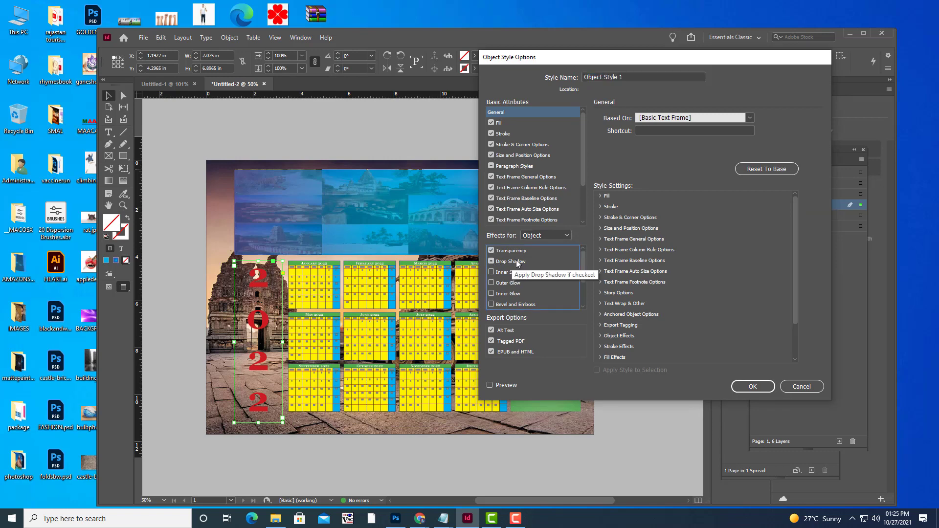
left_click(493, 385)
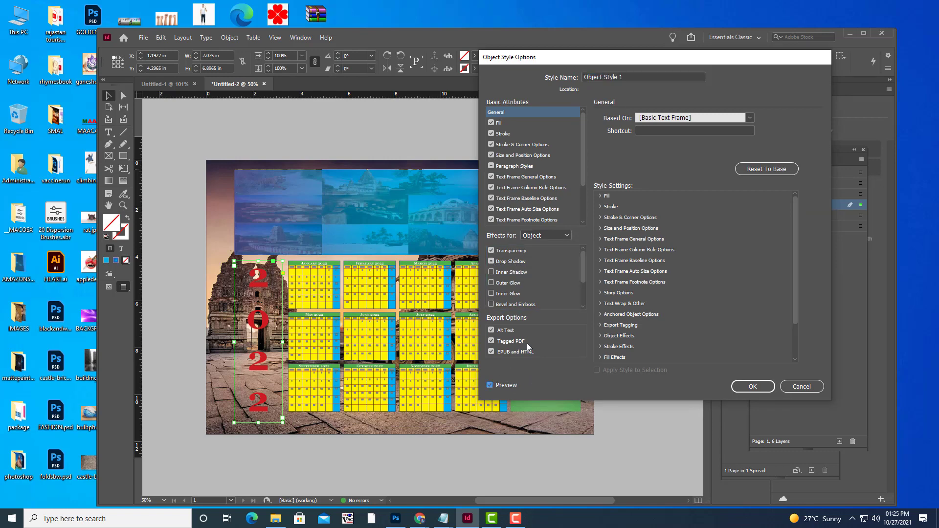
left_click(522, 262)
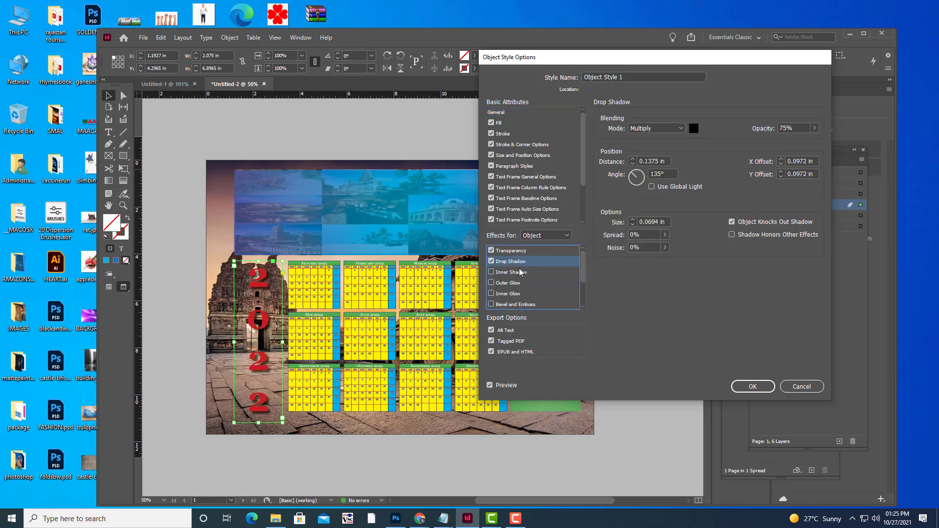
Add an Outer Glow to the object style with Normal blending mode and a size of 0.3125 in
scroll(555, 268, "down", 3)
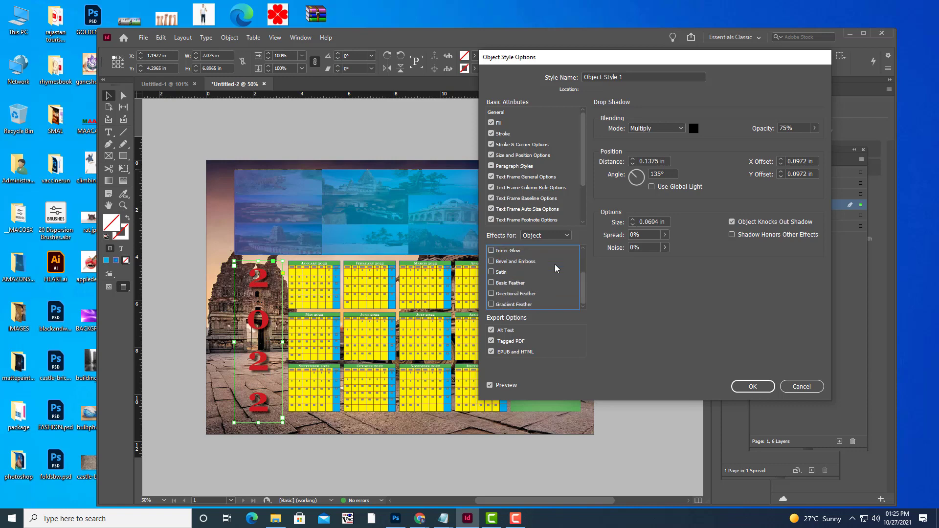
scroll(555, 268, "up", 3)
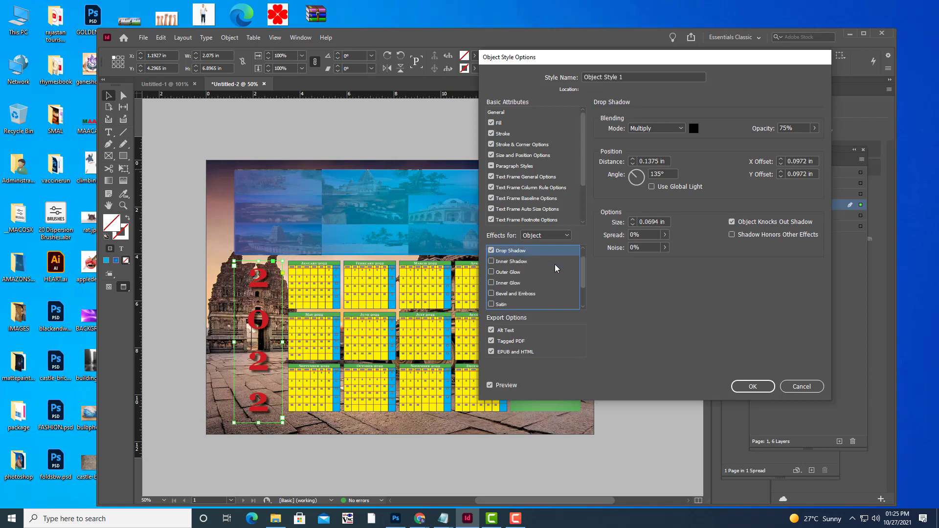
scroll(556, 269, "up", 1)
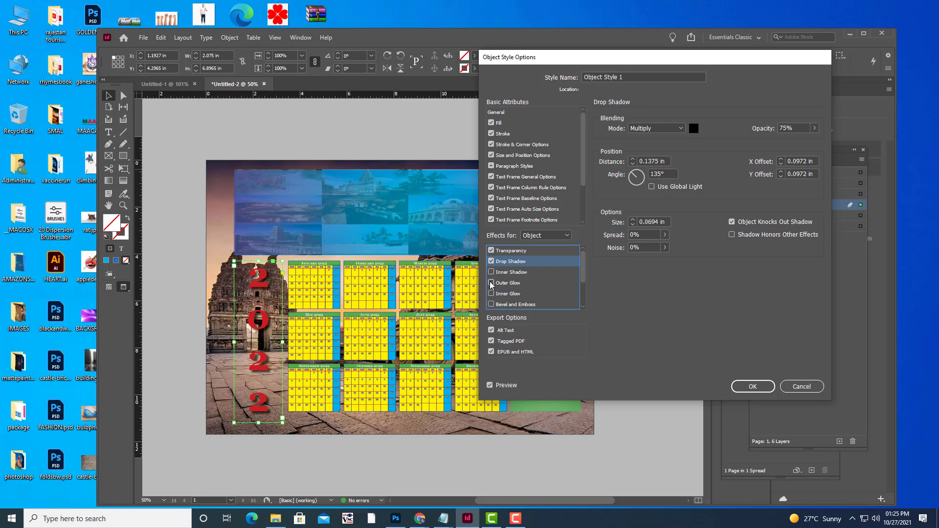
left_click(519, 284)
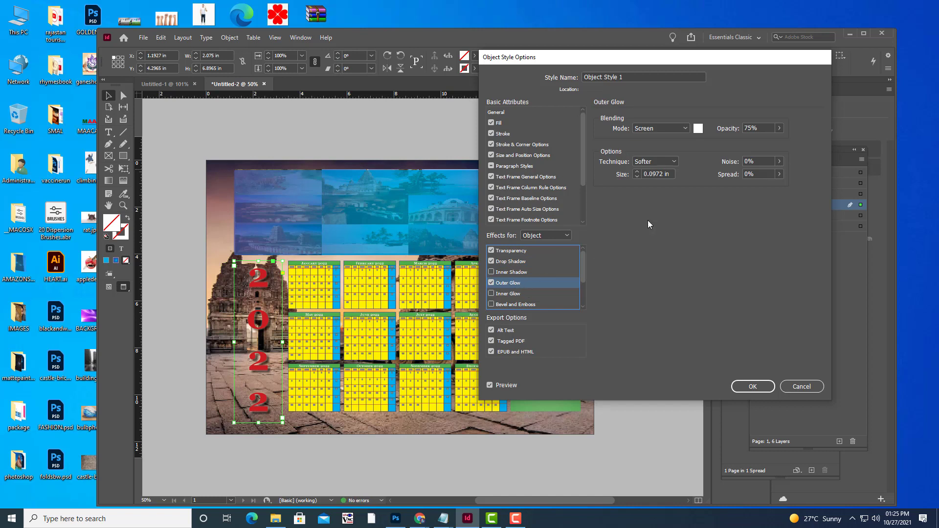
left_click(688, 128)
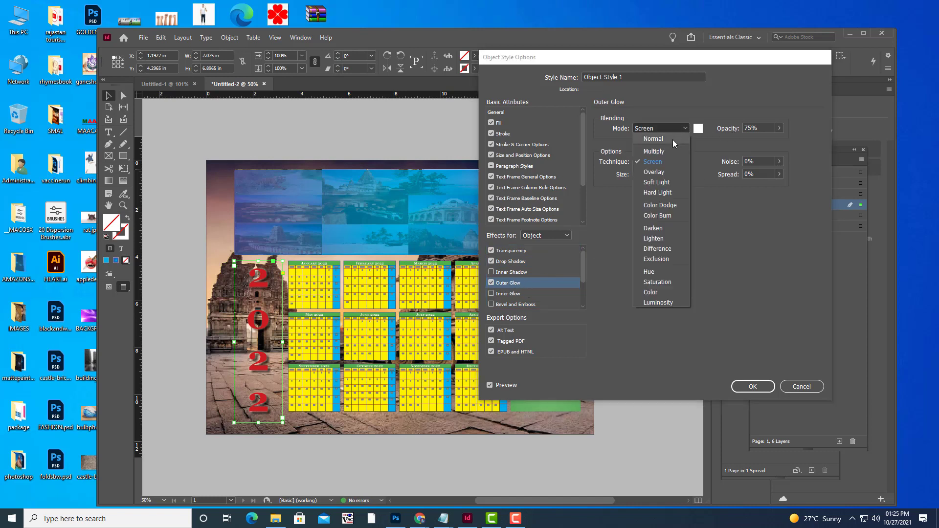
left_click(674, 140)
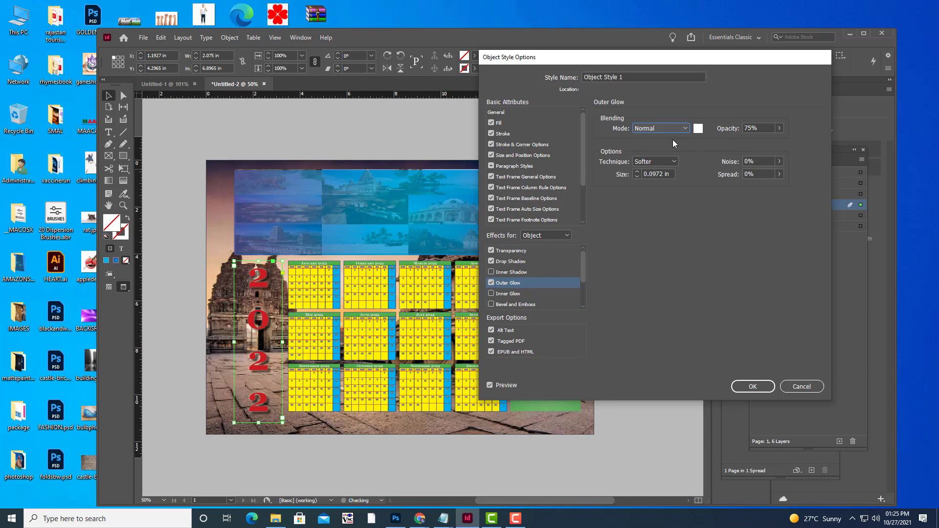
left_click(636, 172)
left_click(636, 172)
left_click(637, 172)
left_click(637, 172)
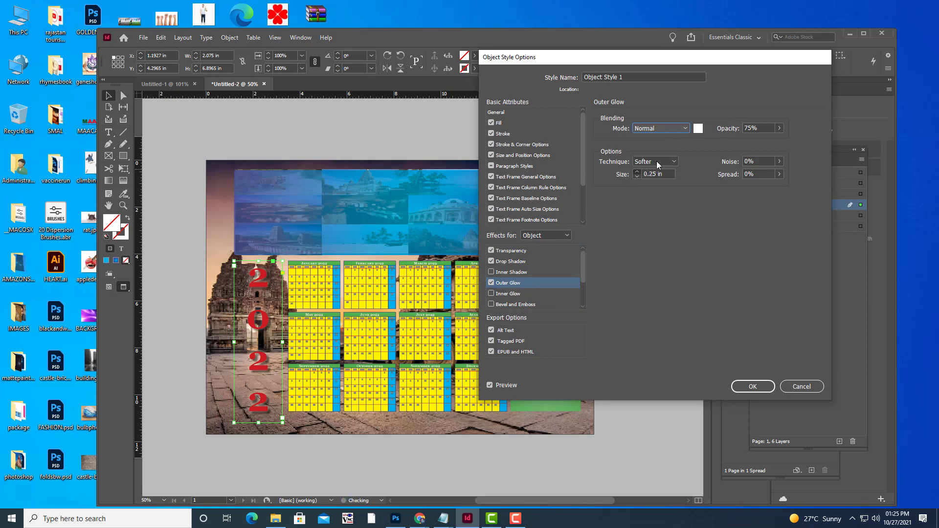
Set the outer glow's colour to the yellow swatch C=0 M=0 Y=100 K=0
left_click(699, 128)
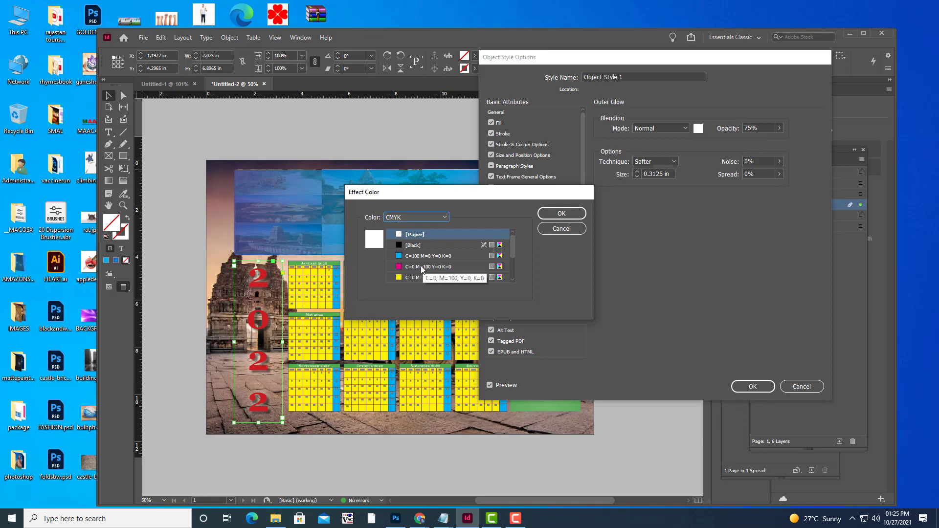
left_click(398, 277)
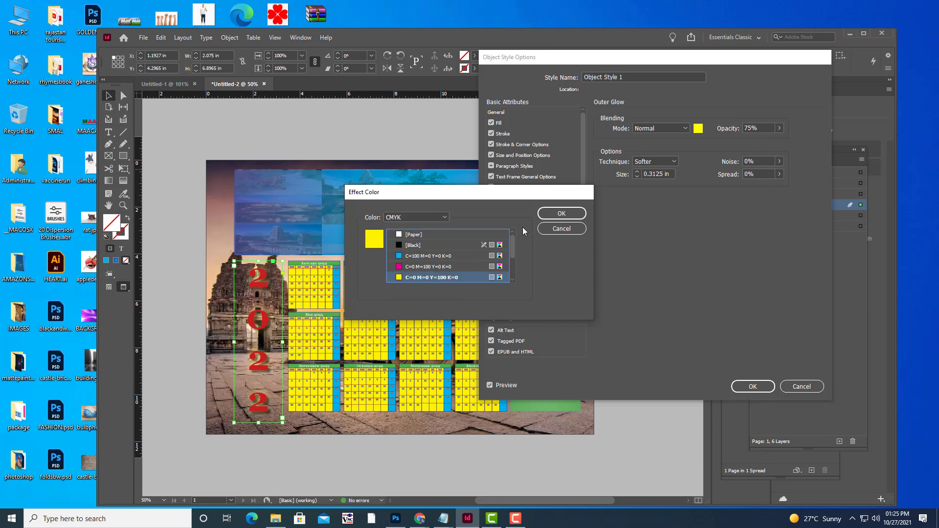
left_click(543, 213)
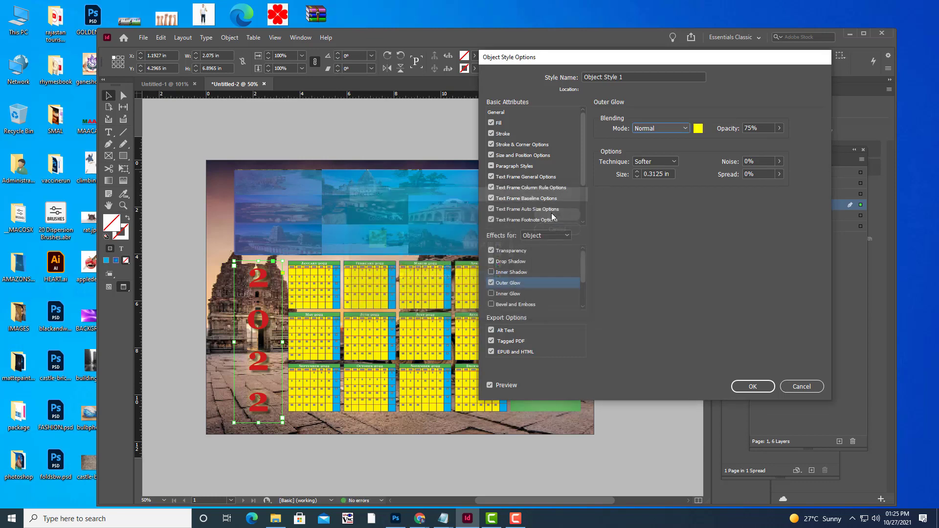
Increase the size of the object style's outer glow to 2.9375 in
left_click(656, 174)
key("Up")
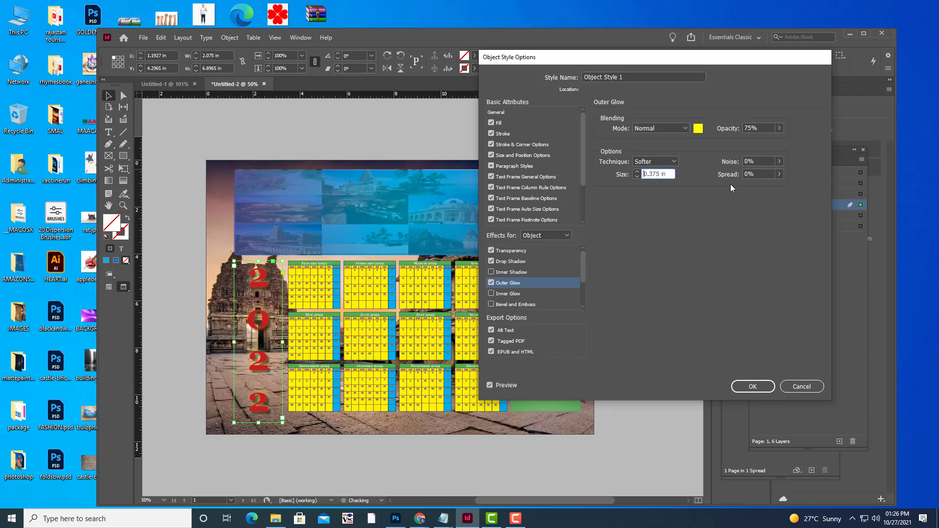
key("Up")
key("Up")
key("Up")
key("Up")
key("Up")
key("Up")
key("Up")
key("Up")
key("Up")
key("Up")
key("Up")
key("Up")
key("Up")
key("Up")
key("Up")
key("Up")
key("Up")
key("Up")
key("Up")
key("Up")
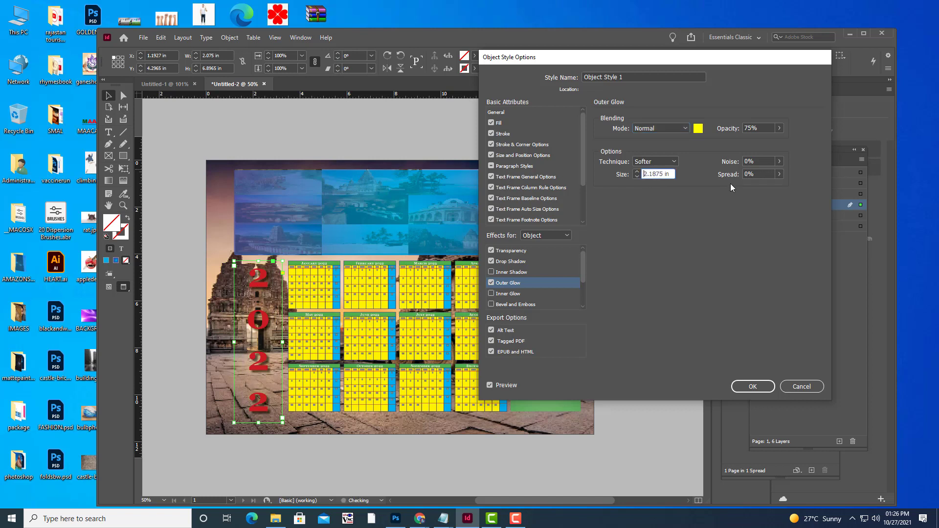
key("Up")
key("Up")
key("Up")
key("Up")
key("Up")
key("Up")
key("Up")
key("Up")
key("Up")
key("Up")
Raise the outer glow's opacity to 100% and its spread to 13%
left_click(779, 129)
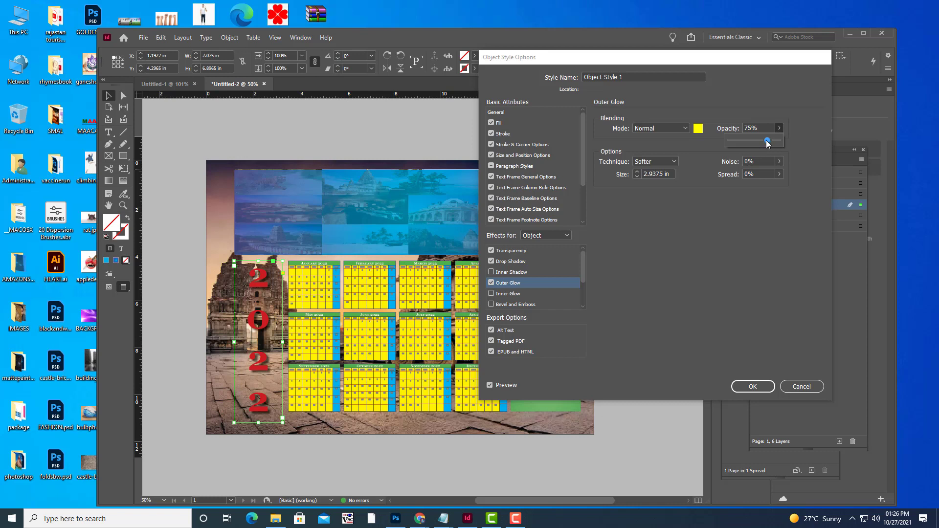
left_click_drag(768, 141, 794, 146)
left_click(676, 228)
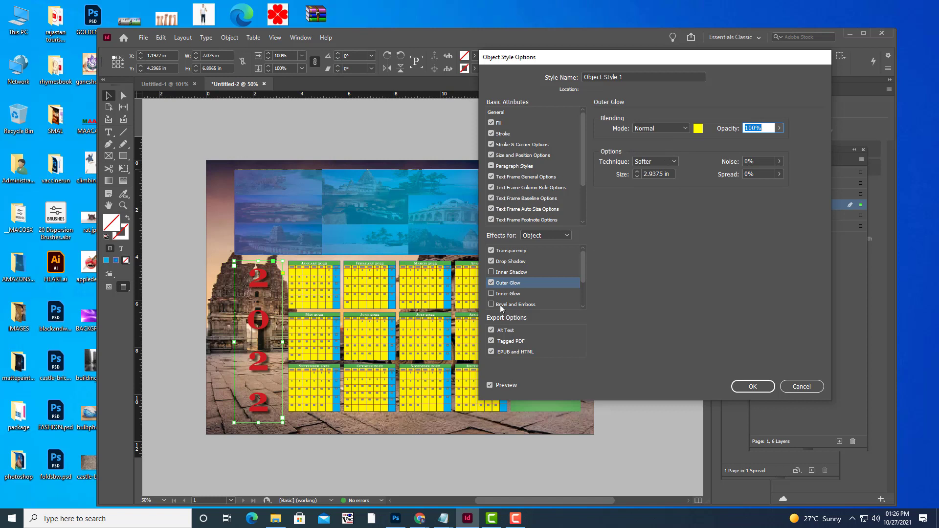
left_click(780, 175)
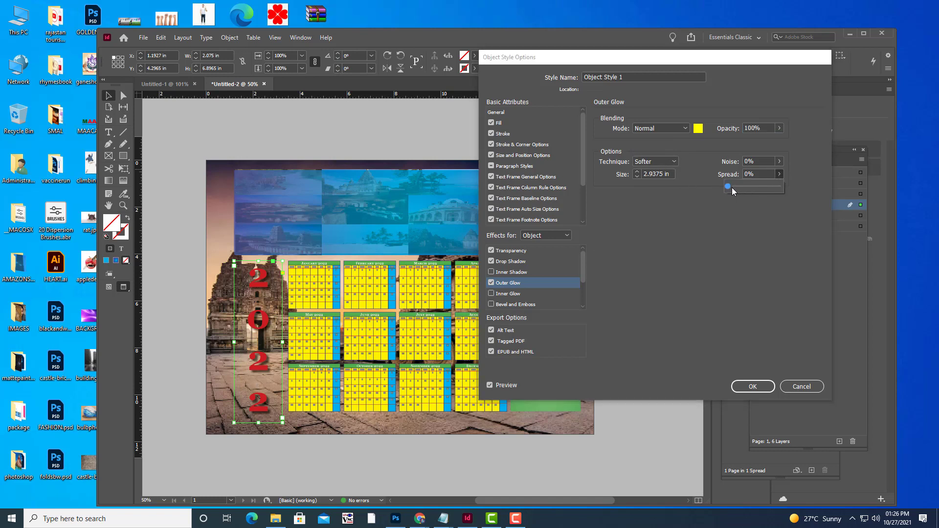
mouse_move(736, 186)
left_mouse_down()
mouse_move(746, 186)
mouse_move(735, 186)
left_mouse_up()
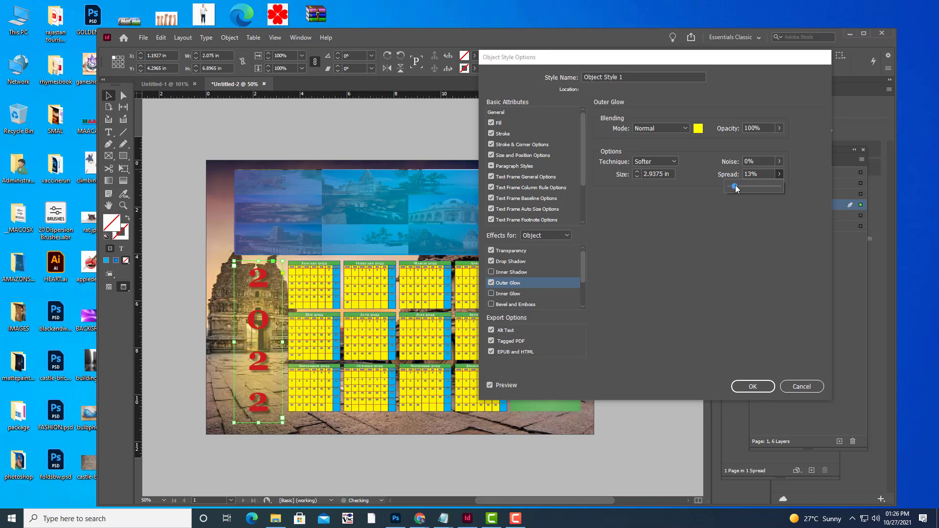
Change the outer glow's technique to Precise, reduce its spread to 9%, and accept the object style options
left_click(674, 162)
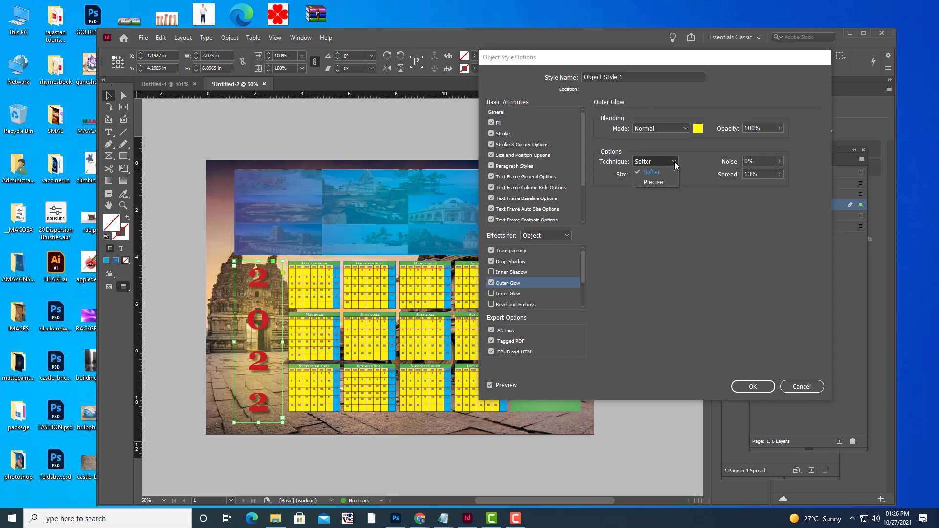
left_click(656, 184)
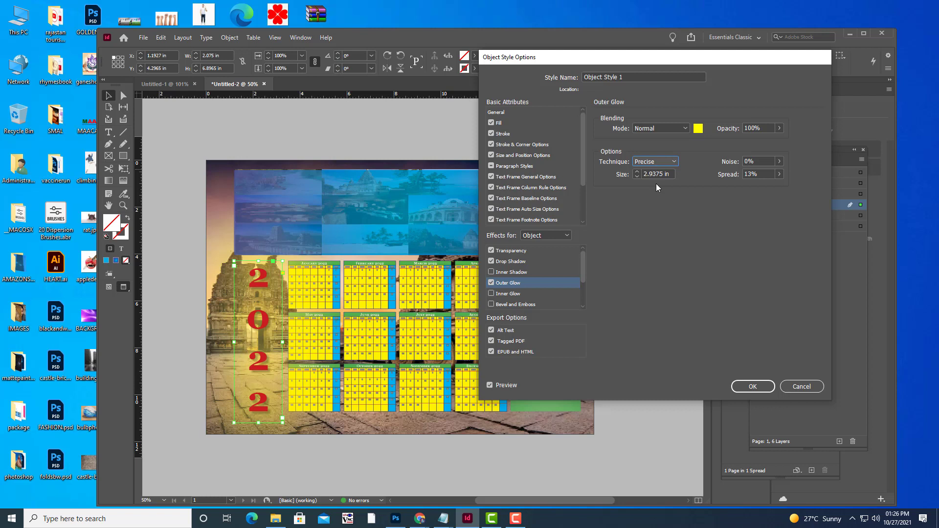
left_click(779, 176)
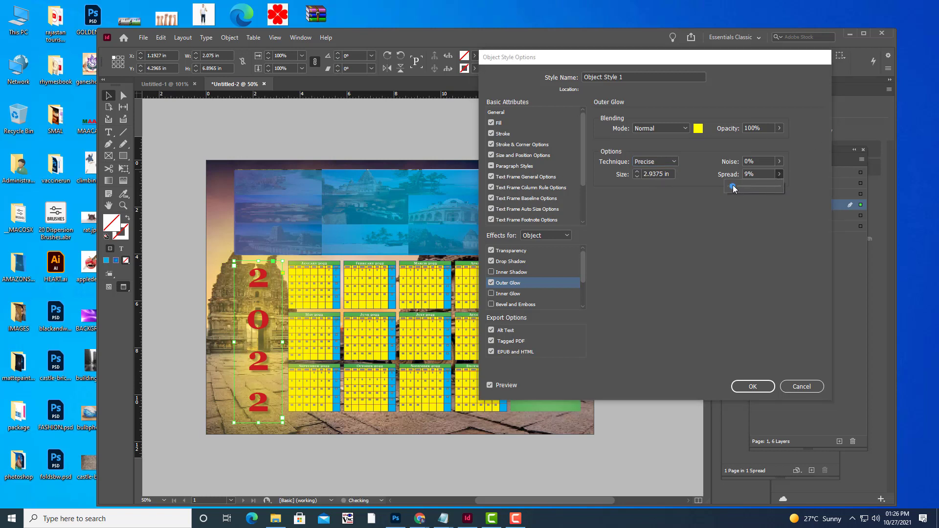
left_click(699, 234)
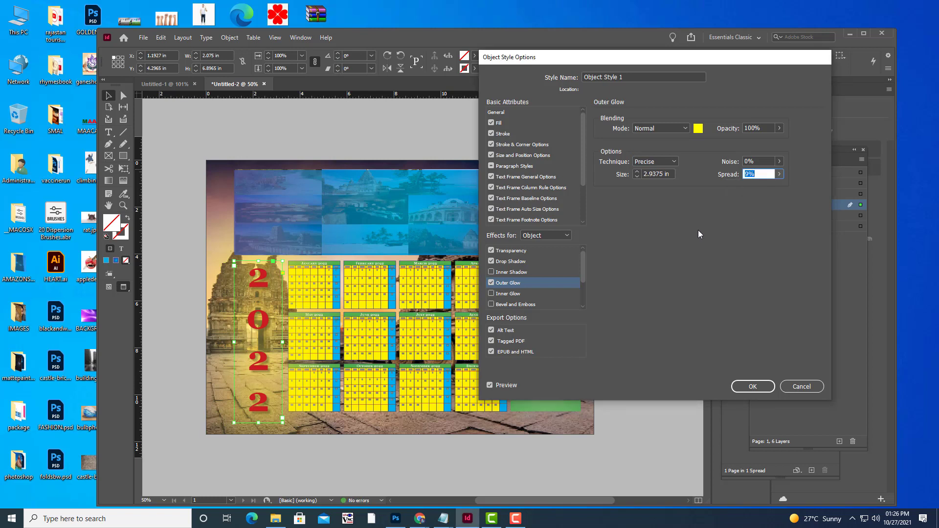
left_click_drag(588, 56, 615, 56)
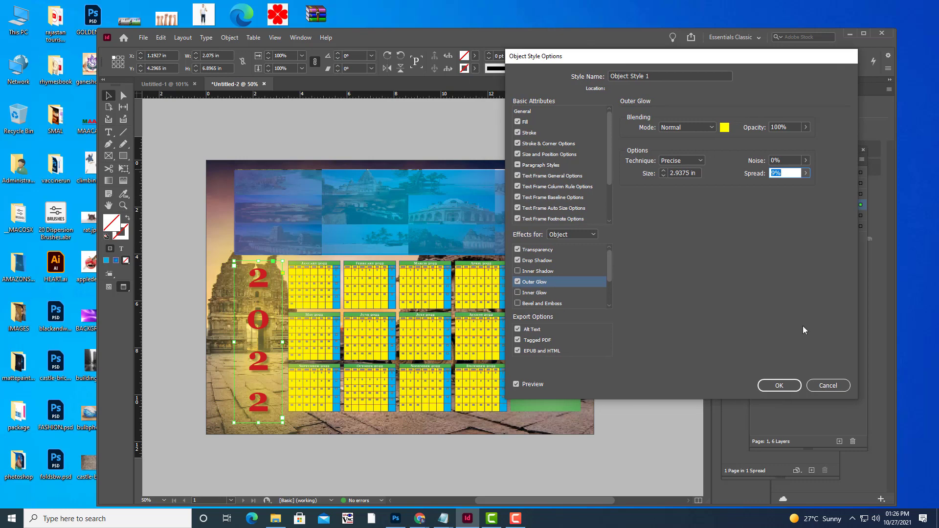
left_click(783, 388)
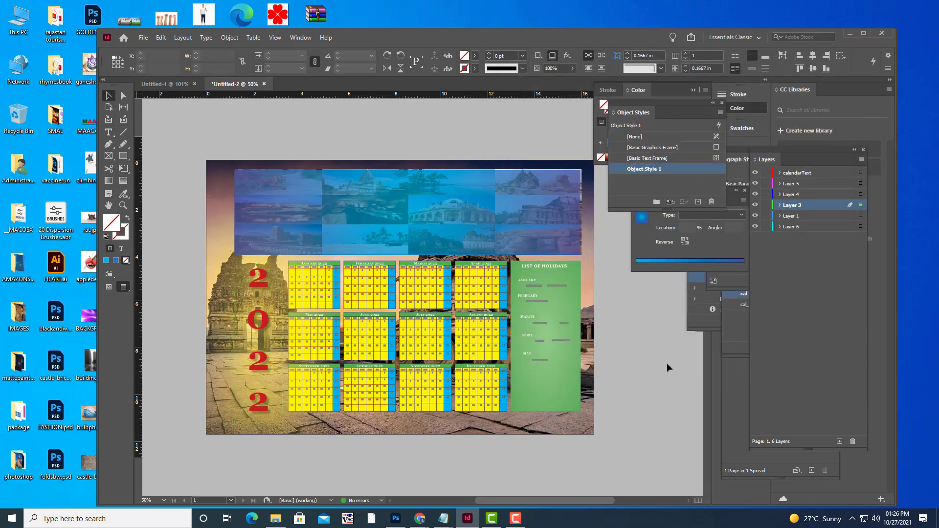
Hide the gradient overlay's layer, Layer 5, to check the photos beneath it, and show the layer again
key("ctrl+minus")
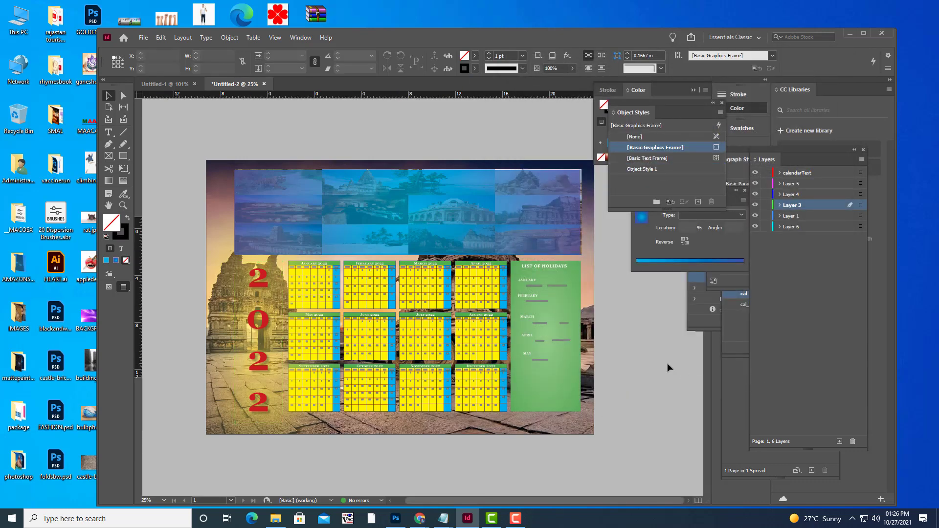
key("ctrl+equal")
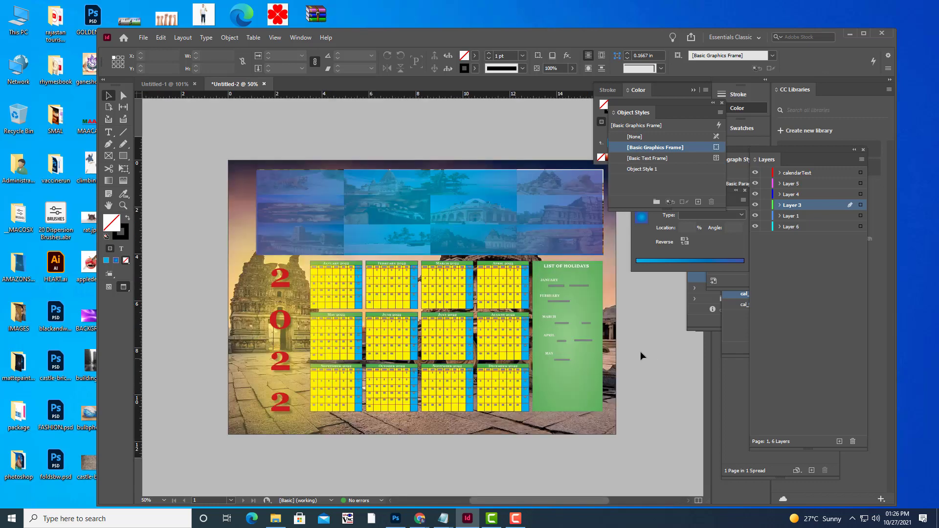
left_click(329, 192)
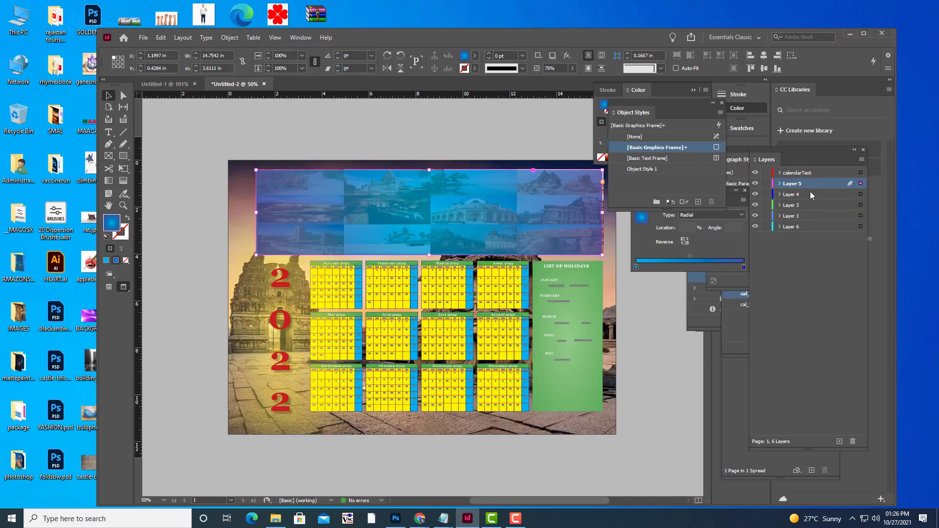
left_click(755, 184)
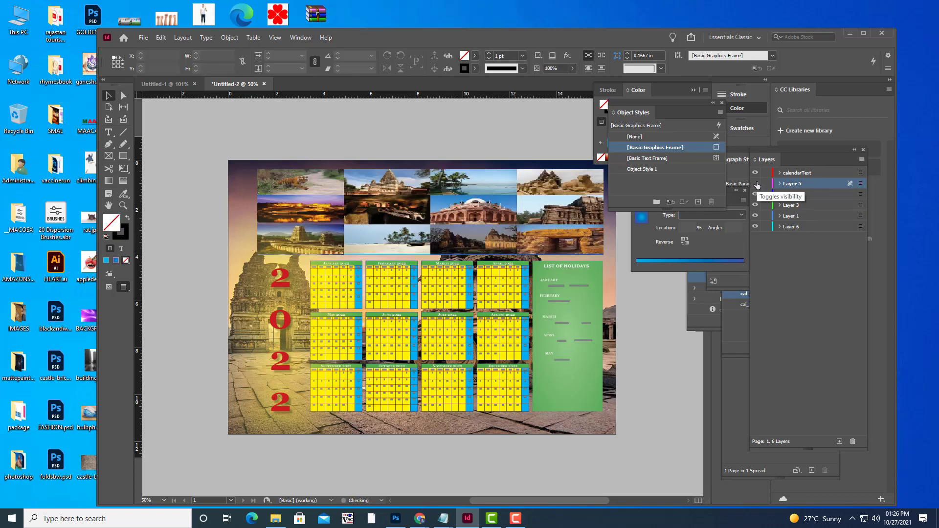
left_click(756, 184)
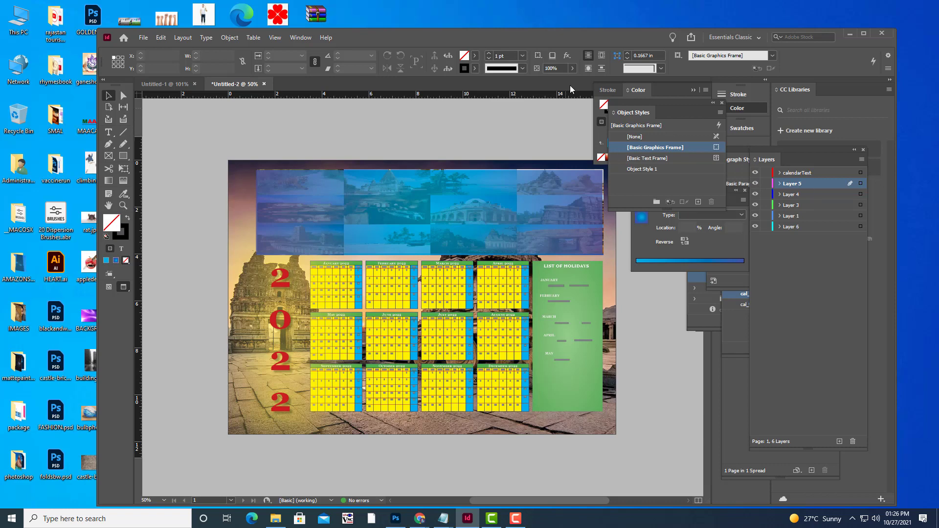
Lower the opacity of the blue gradient rectangle over the photo banner to 57%
left_click(572, 69)
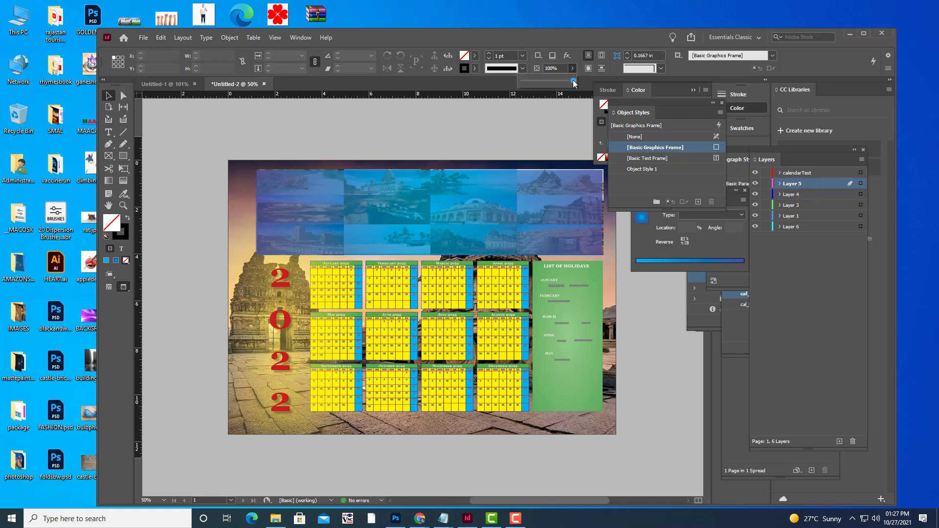
left_click_drag(574, 81, 537, 86)
left_click(484, 147)
left_click(476, 194)
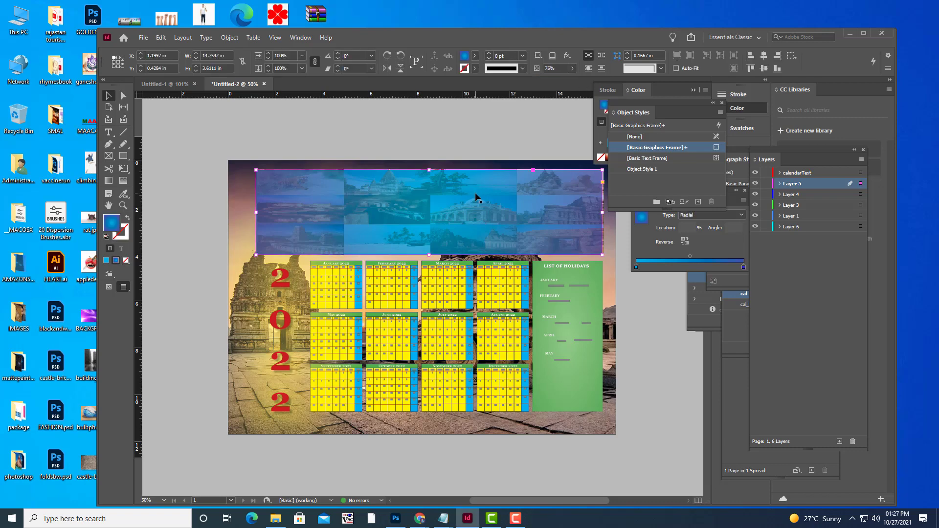
left_click(573, 68)
left_click_drag(562, 83, 551, 85)
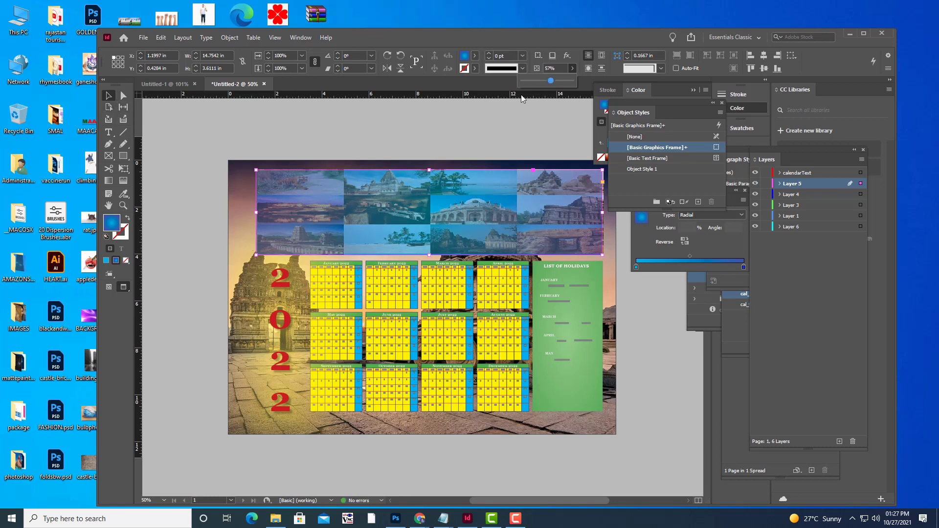
Give the gradient rectangle a 9 pt solid stroke in the magenta swatch C=0 M=100 Y=0 K=0
left_click(474, 68)
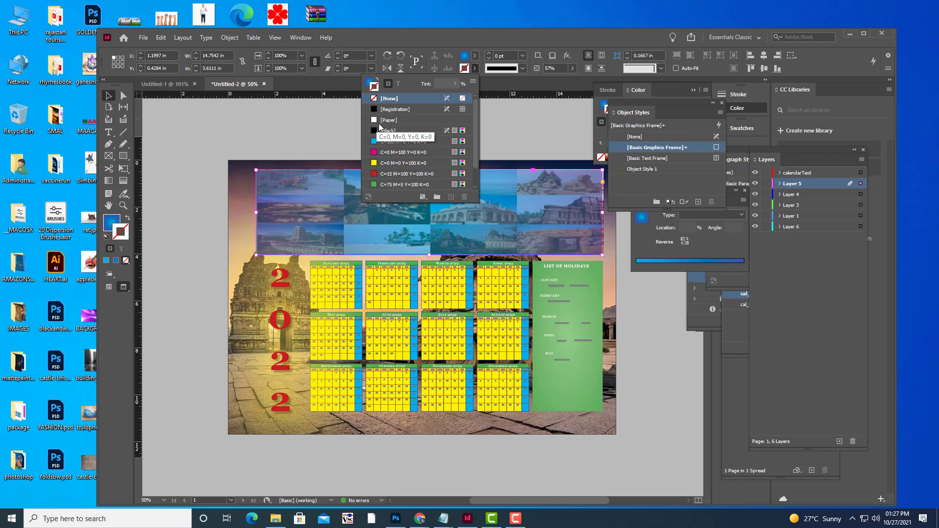
left_click(376, 153)
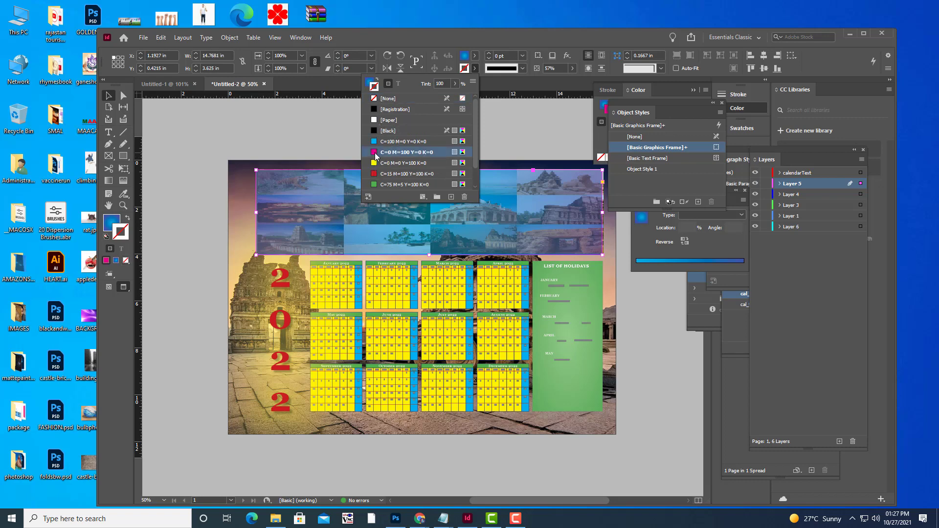
left_click(524, 68)
left_click(477, 68)
left_click(524, 69)
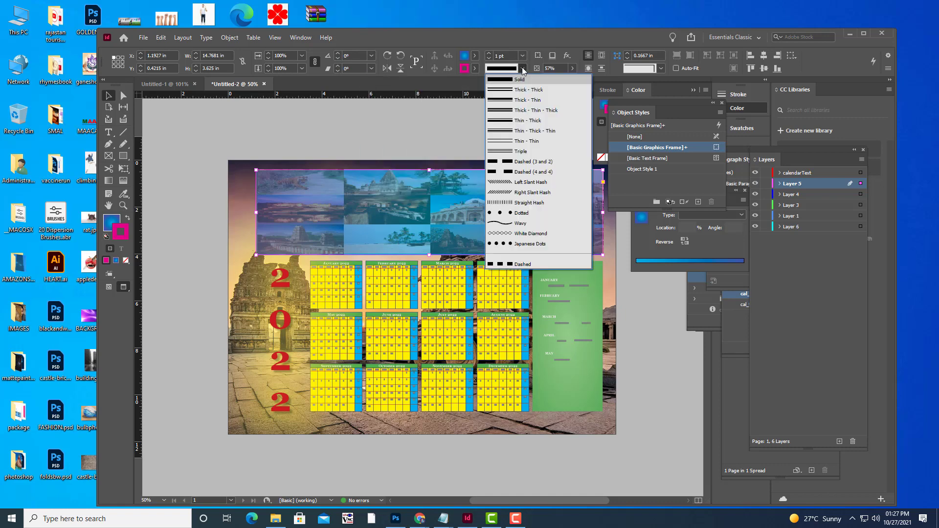
left_click(523, 55)
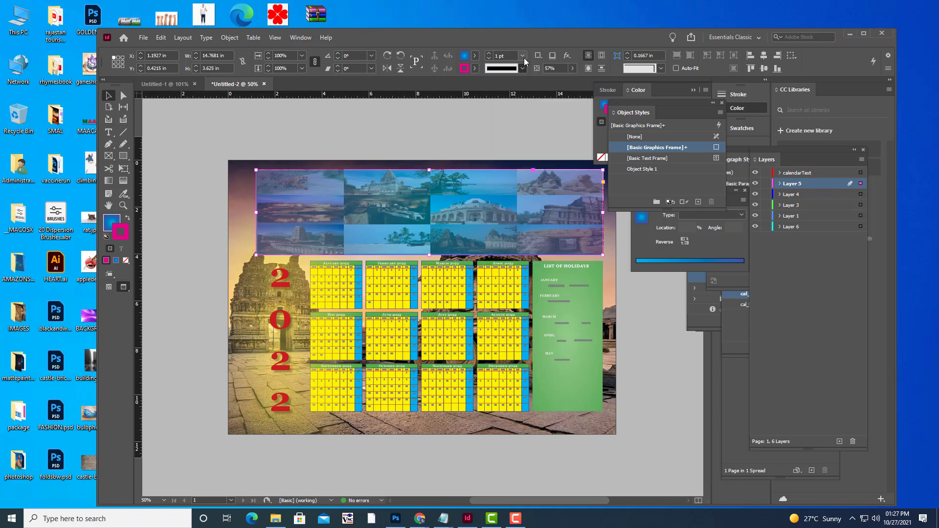
left_click(512, 179)
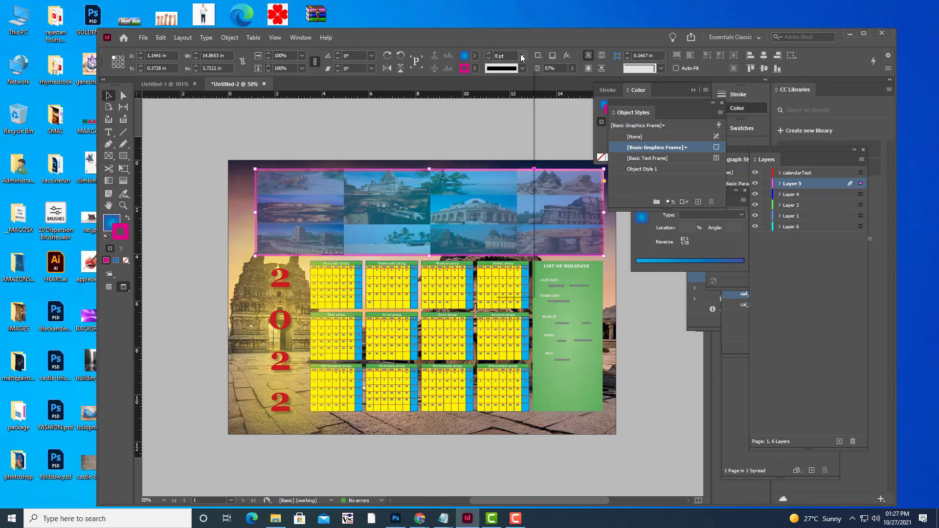
left_click(523, 56)
left_click(511, 189)
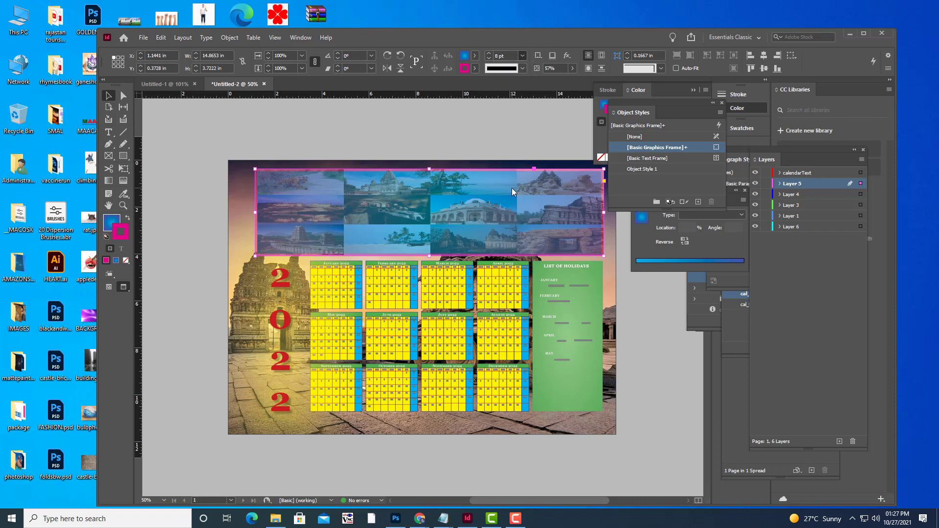
Change the gradient rectangle's stroke colour to [Paper] and set its opacity to 68%, leaving it deselected
left_click(475, 68)
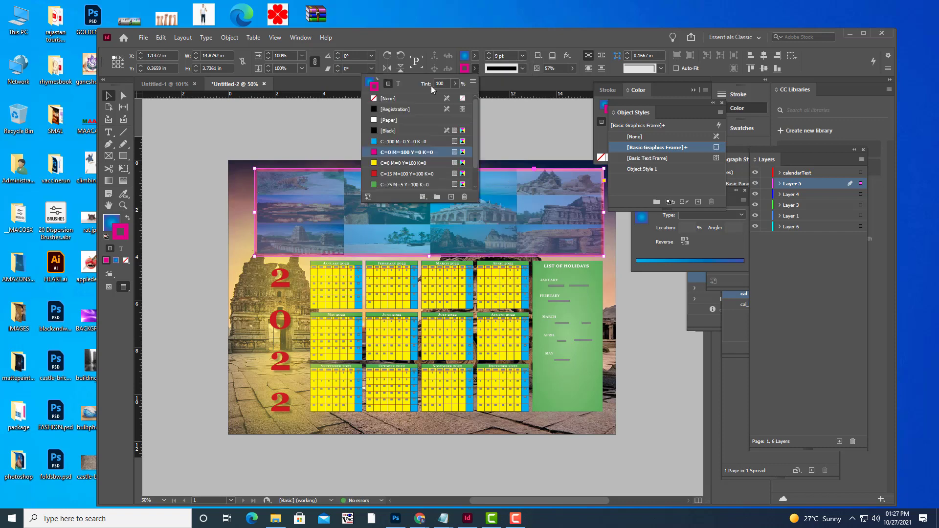
left_click(373, 122)
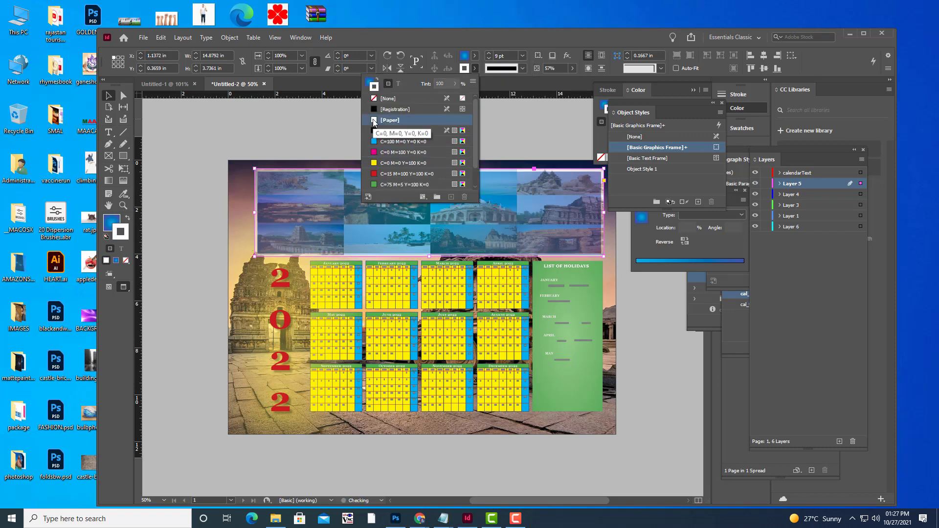
left_click(571, 69)
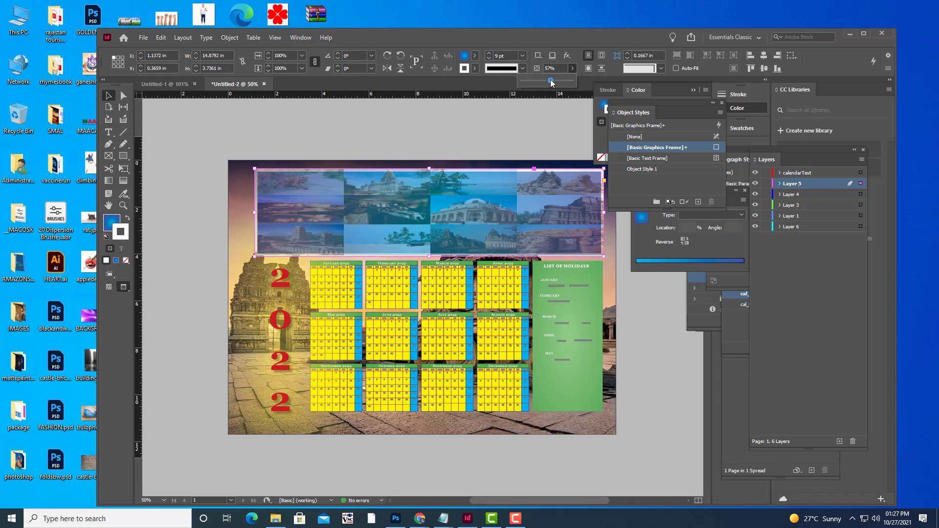
mouse_move(550, 79)
left_mouse_down()
mouse_move(569, 85)
mouse_move(557, 88)
left_mouse_up()
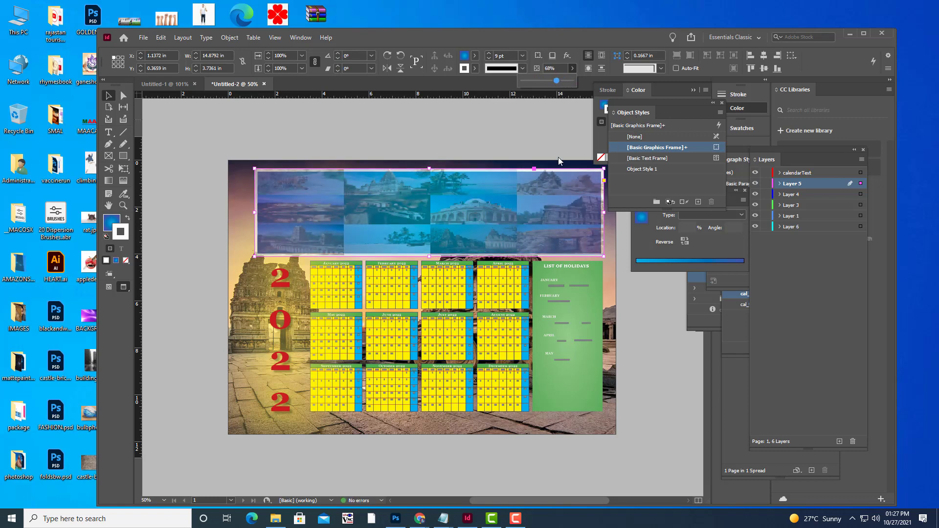
left_click(329, 136)
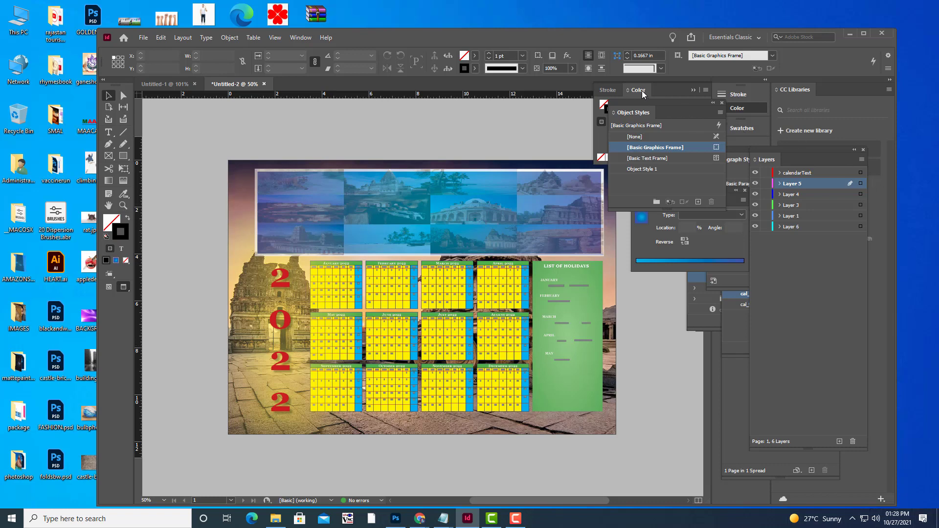
Create a new layer above Layer 5 and lock Layers 5, 4, 3, 1 and 6
left_click(837, 441)
left_click_drag(766, 194, 767, 237)
Add the text "INDIA TOURIS" in a frame over the photo banner and enlarge it to 54 pt
left_click(108, 133)
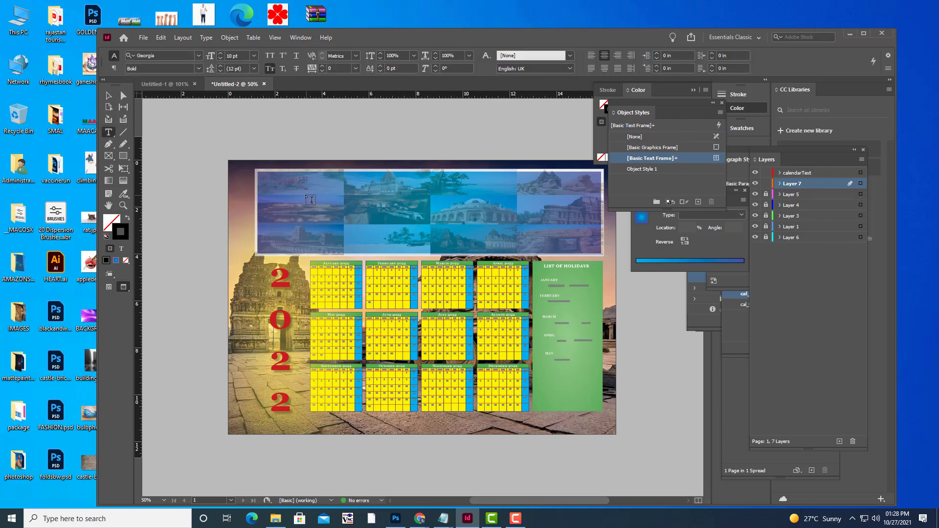
left_click(447, 228)
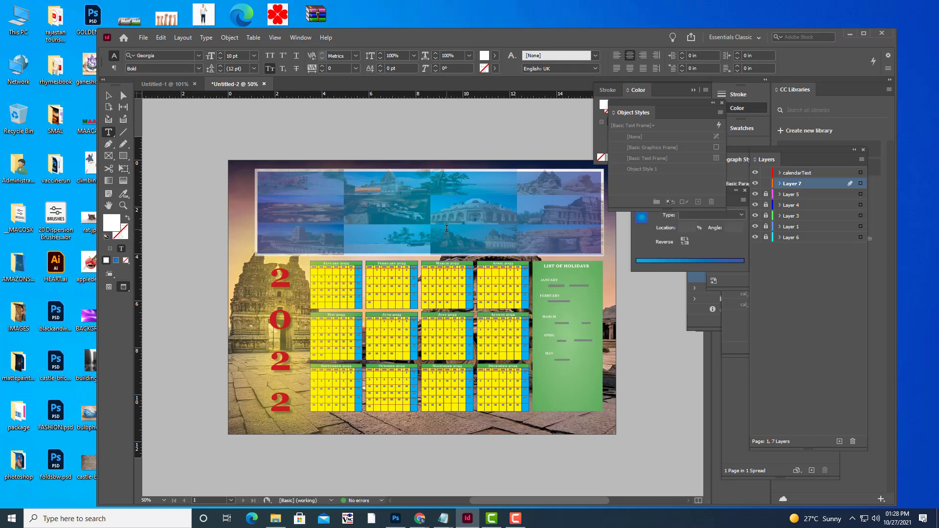
key("ctrl+shift+period")
key("ctrl+shift+period")
key("ctrl+shift+period")
key("ctrl+shift+period")
key("ctrl+shift+period")
key("ctrl+shift+period")
key("ctrl+shift+period")
key("ctrl+shift+period")
key("ctrl+shift+period")
key("ctrl+shift+period")
key("ctrl+shift+period")
key("ctrl+shift+period")
key("ctrl+shift+period")
key("ctrl+shift+period")
key("ctrl+shift+period")
key("ctrl+shift+period")
key("ctrl+shift+period")
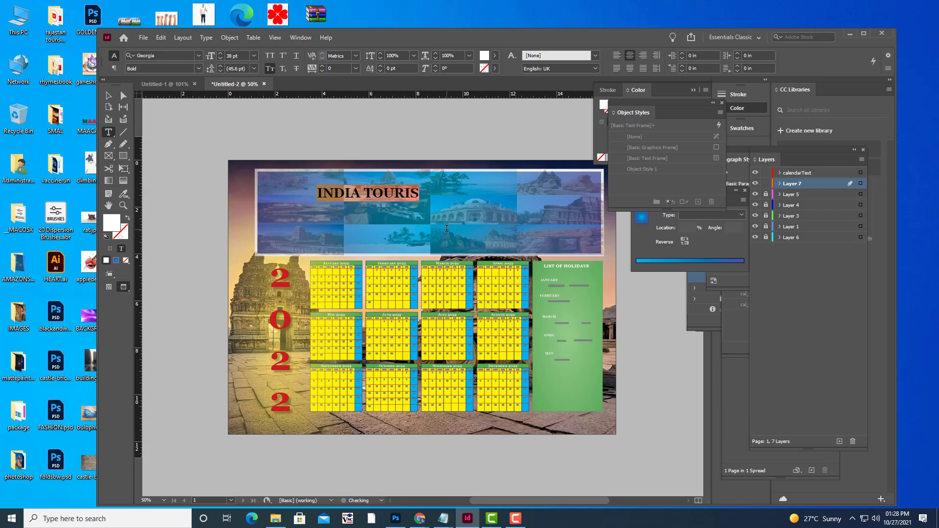
key("ctrl+shift+period")
key("ctrl+shift+period")
key("ctrl+shift+period")
key("ctrl+shift+period")
key("ctrl+shift+period")
key("ctrl+shift+period")
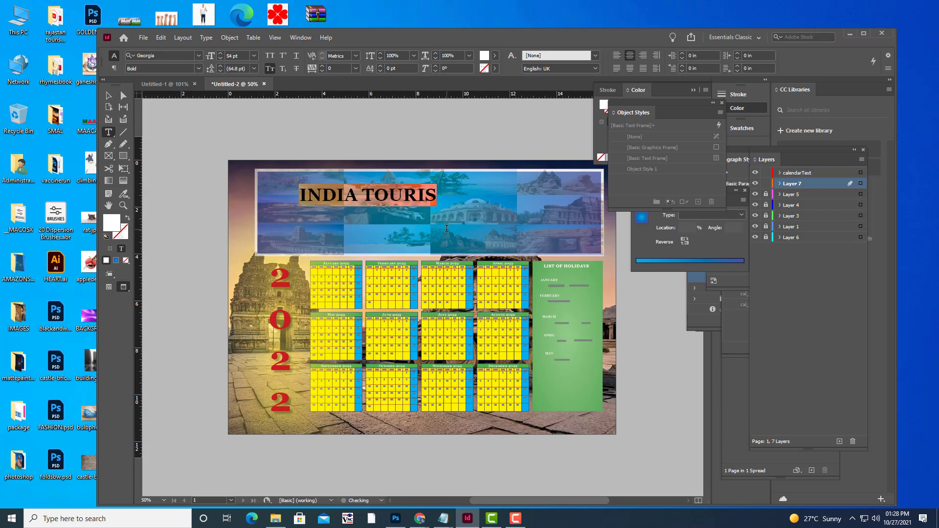
Enlarge the title text to 60 pt and resize its frame to about 7.89 in wide by 1.53 in high
key("ctrl+shift+period")
key("ctrl+shift+period")
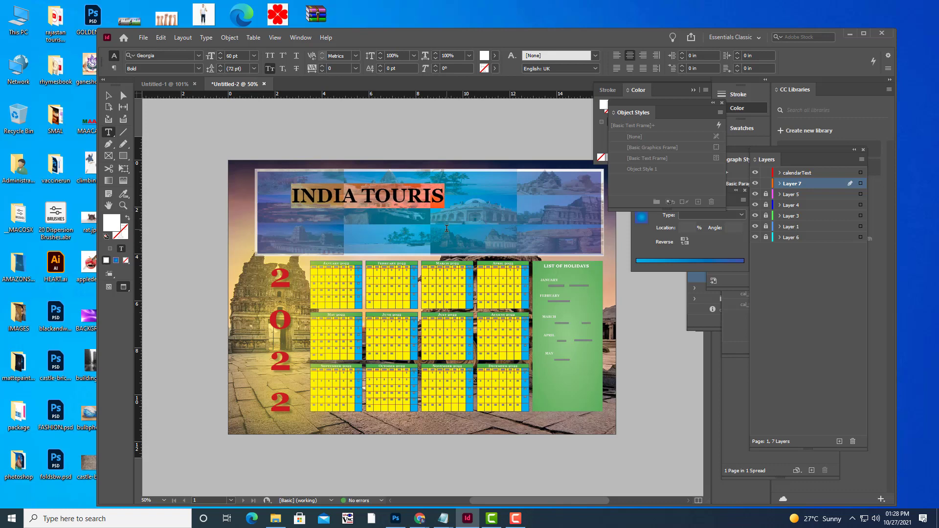
left_click(447, 228)
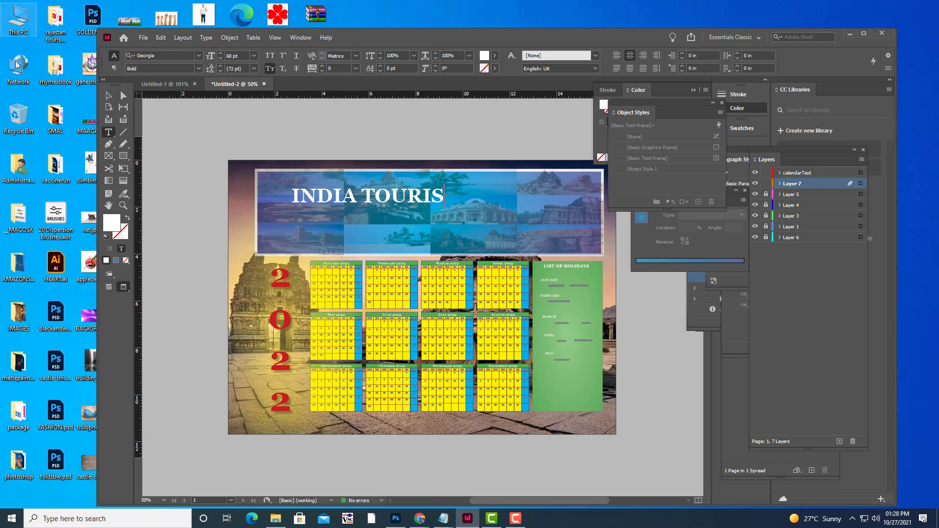
key("Escape")
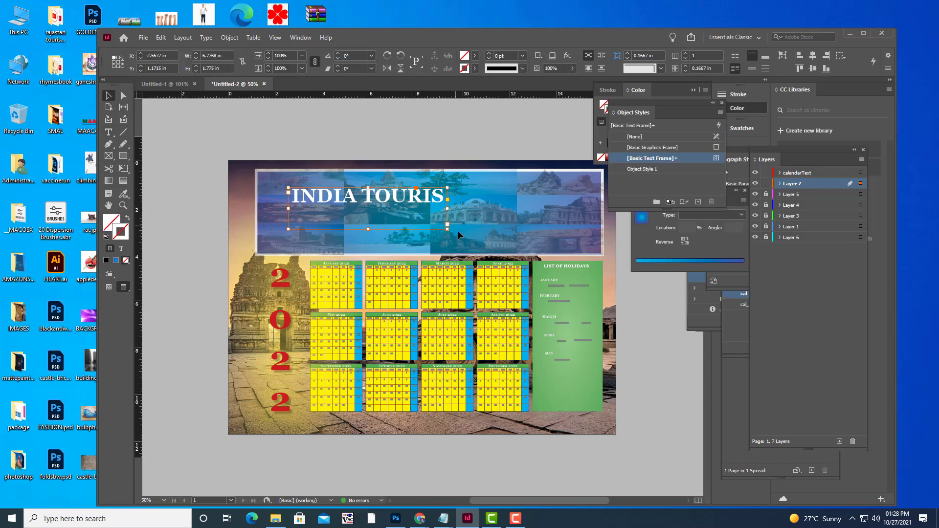
left_click_drag(447, 228, 473, 223)
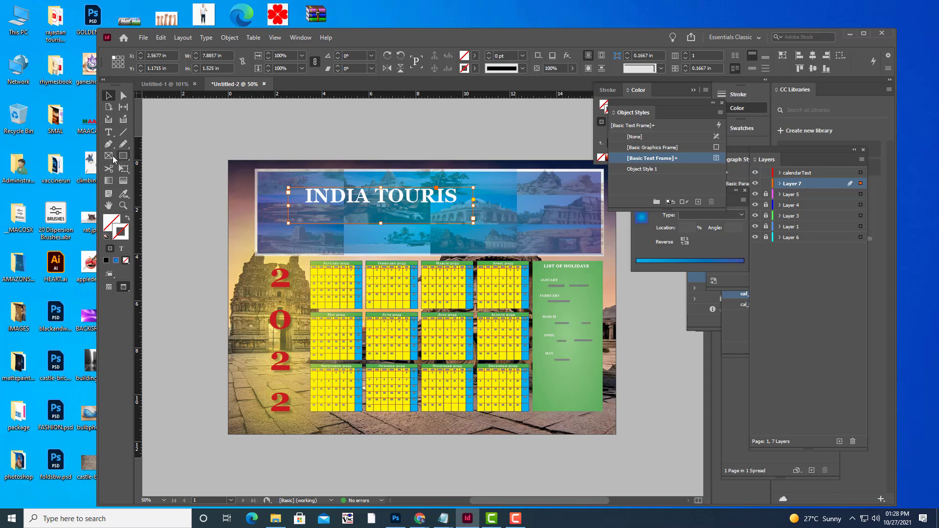
Complete the title as "INDIA TOURISM", shorten its frame to about 0.99 in and move it toward the banner's upper left corner
left_click(109, 132)
left_click(458, 196)
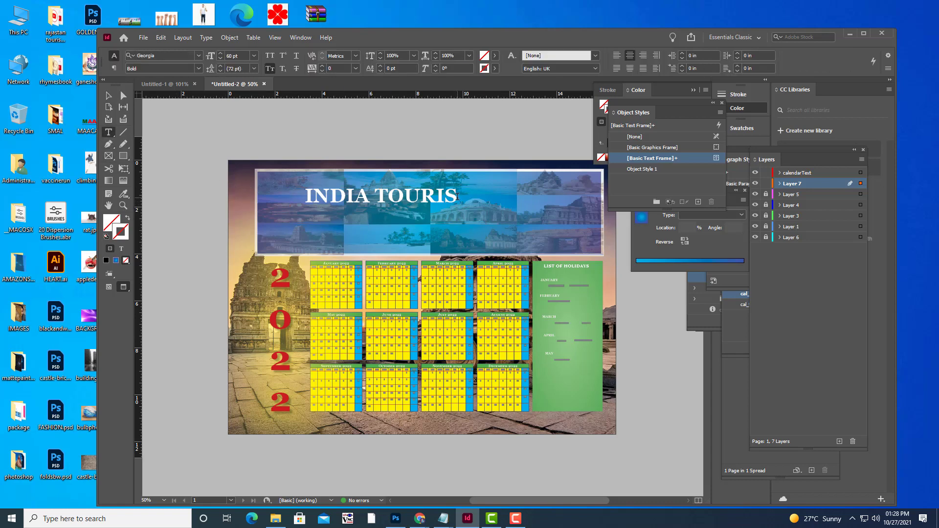
type("M")
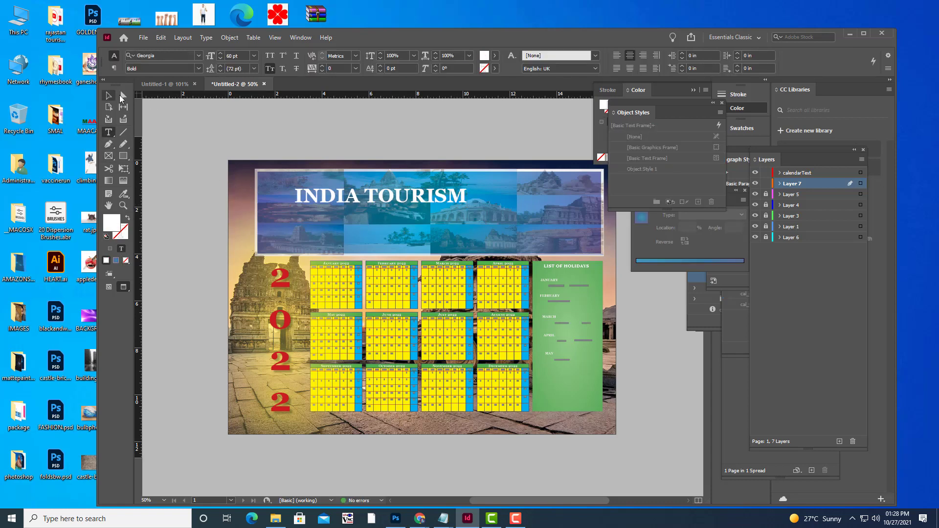
key("Escape")
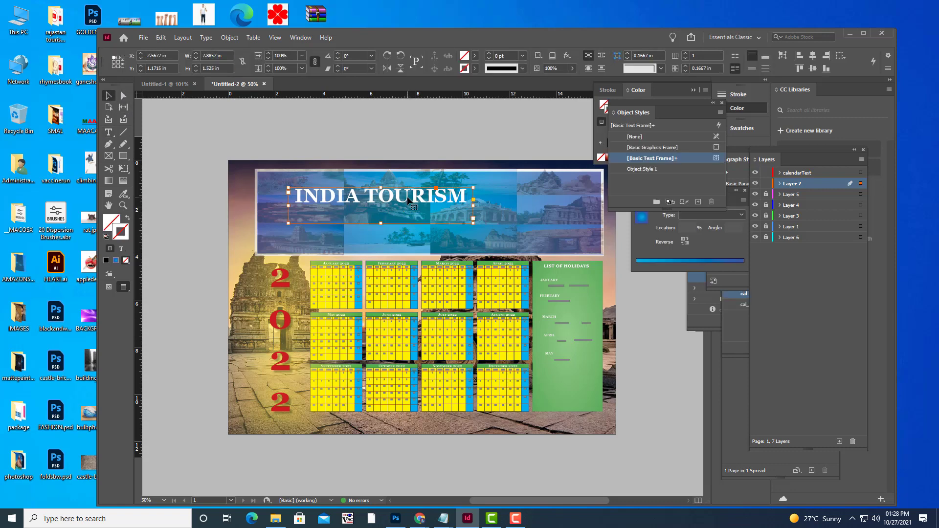
left_click_drag(380, 222, 370, 190)
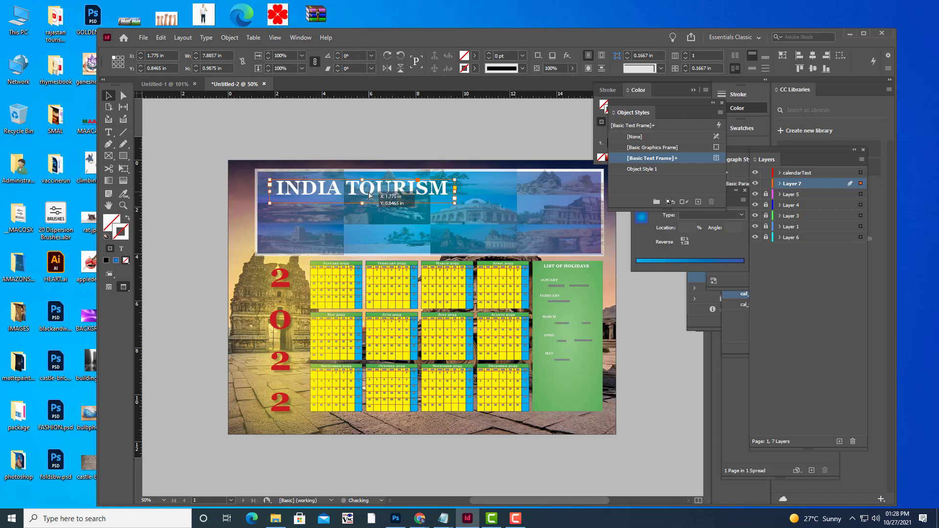
Extend the title frame downward to a height of about 2.28 in to make room for another line
left_click(109, 132)
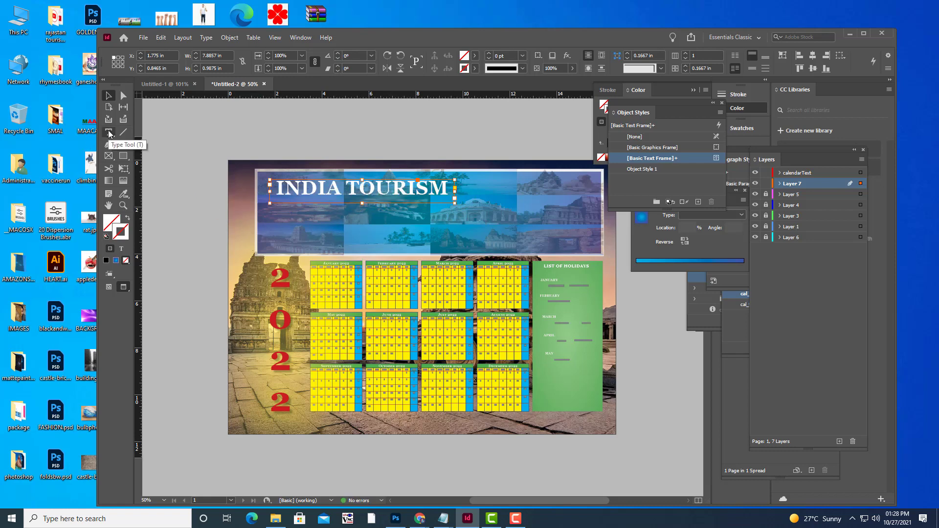
left_click(401, 199)
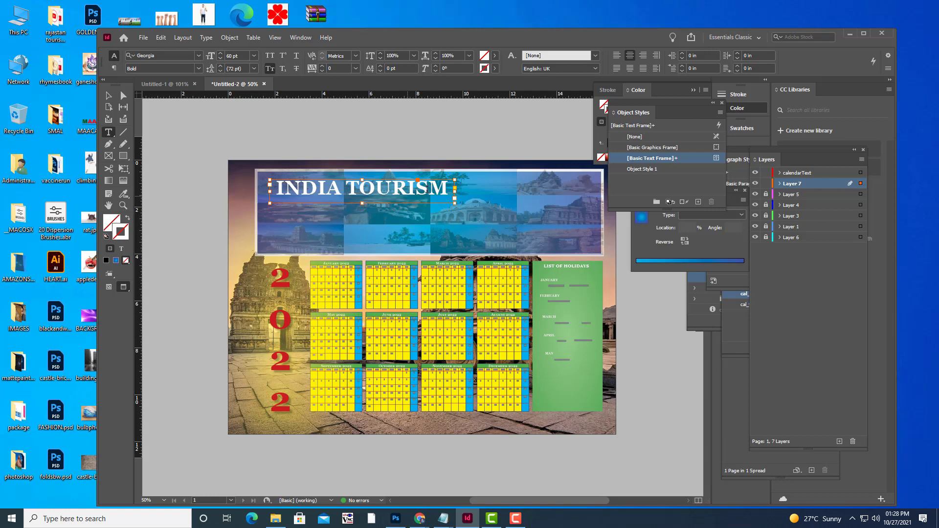
left_click(448, 184)
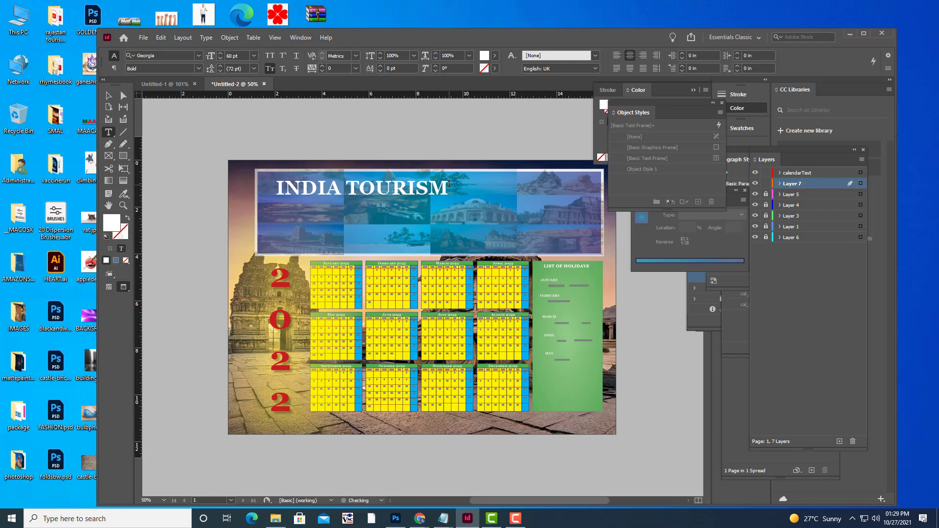
left_click(165, 114)
key("v")
left_click(403, 193)
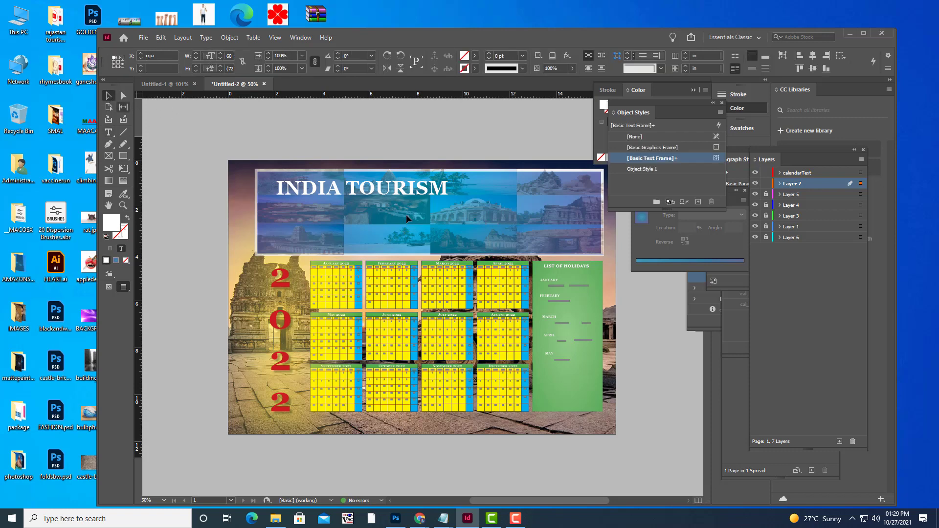
left_click_drag(358, 204, 359, 234)
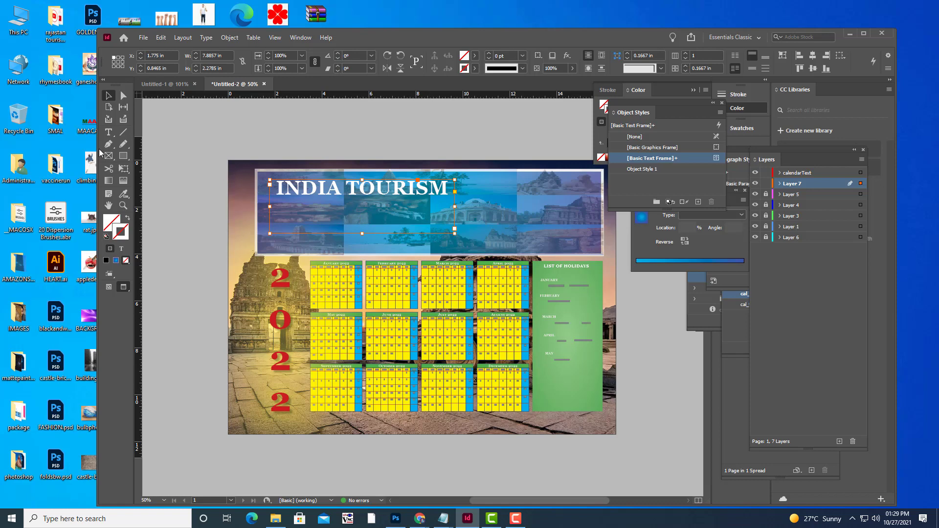
Add a second line reading "CALENDER 2022" below "INDIA TOURISM" in the title frame
left_click(108, 132)
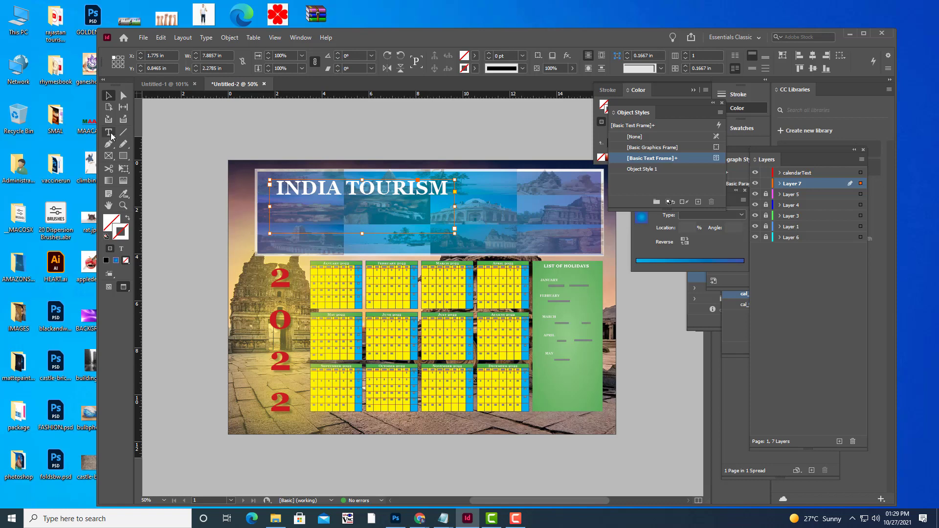
left_click(291, 209)
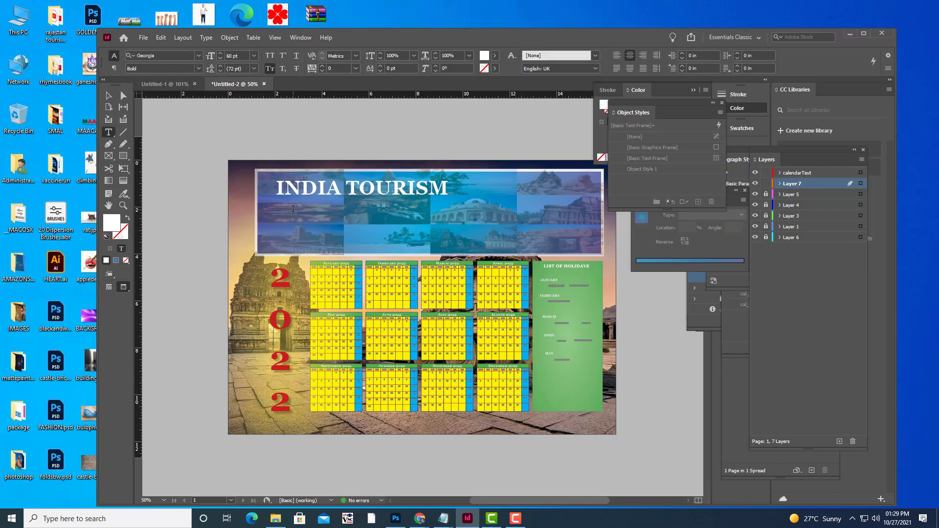
key("Return")
type("CALENDER")
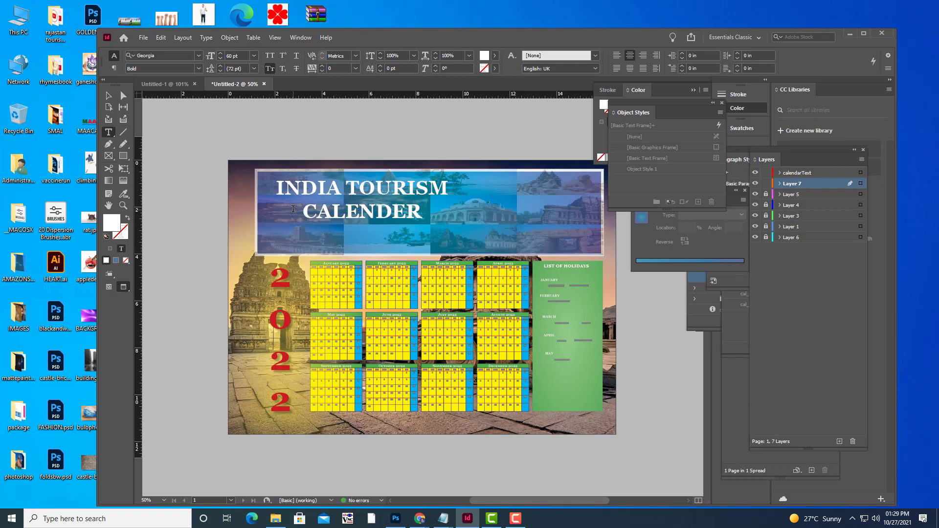
type(" 2022")
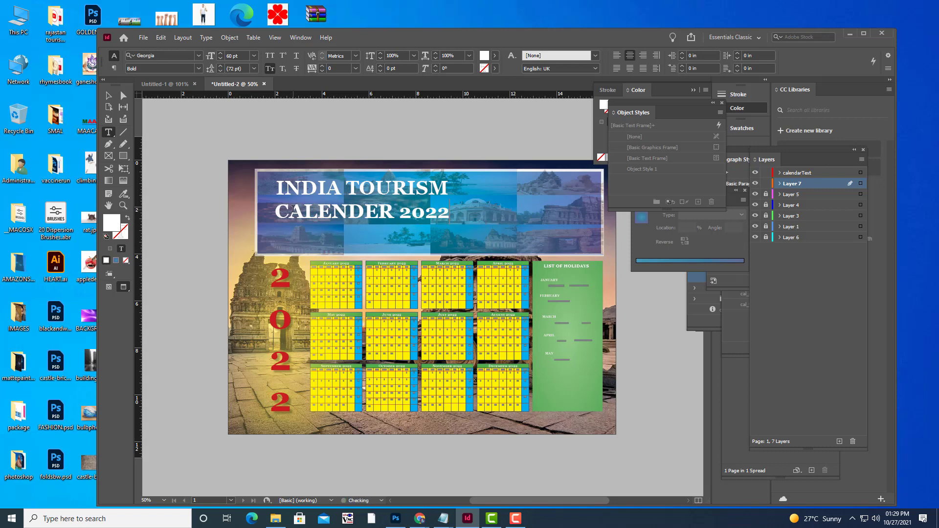
Nudge the title frame up and left to about X 1.54 in, Y 0.80 in, leaving it deselected
key("Escape")
left_click(372, 192)
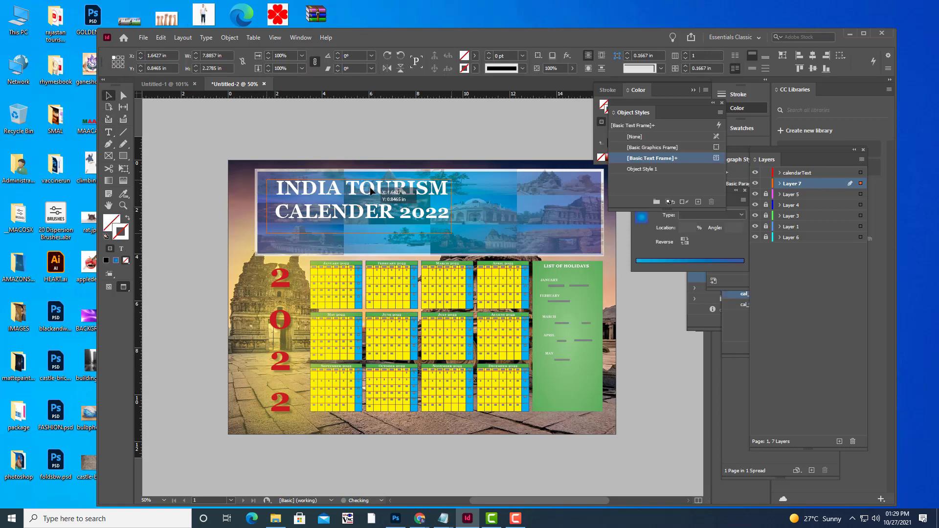
left_click_drag(371, 190, 368, 190)
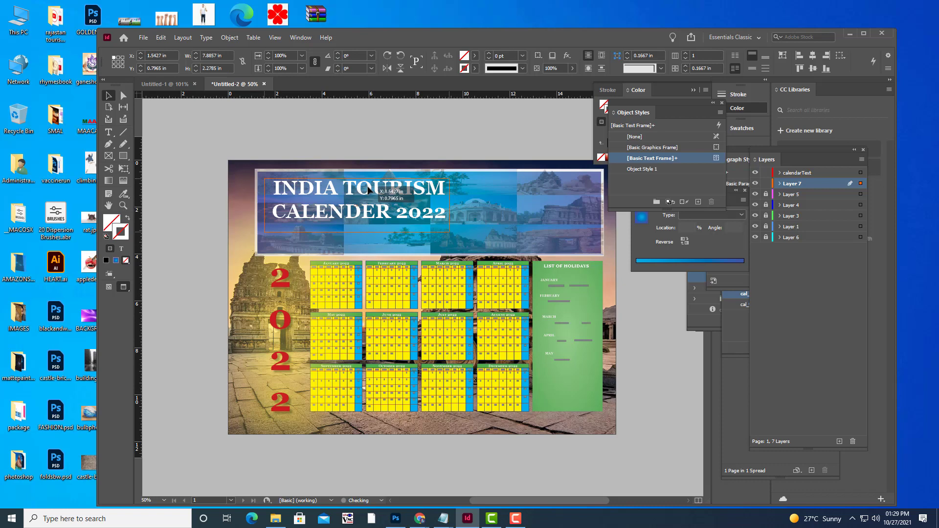
left_click(424, 135)
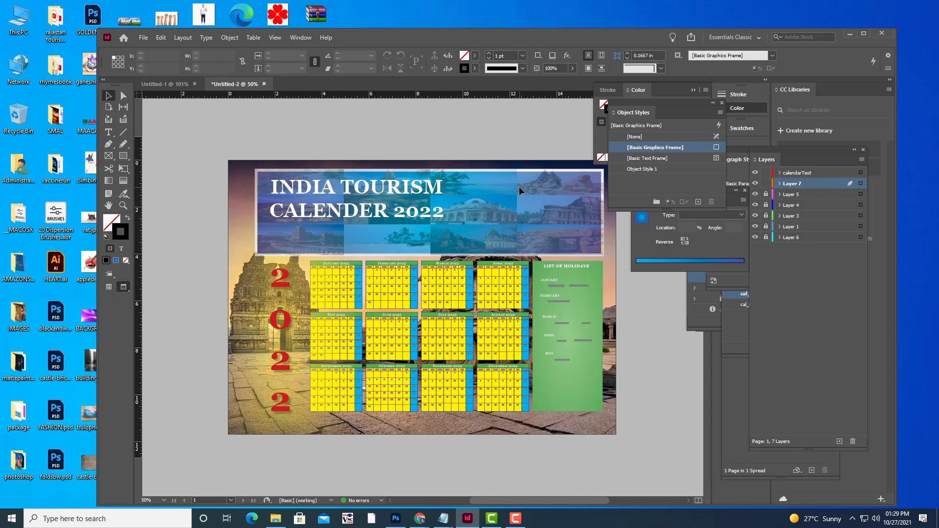
key("ctrl+minus")
key("ctrl+equal")
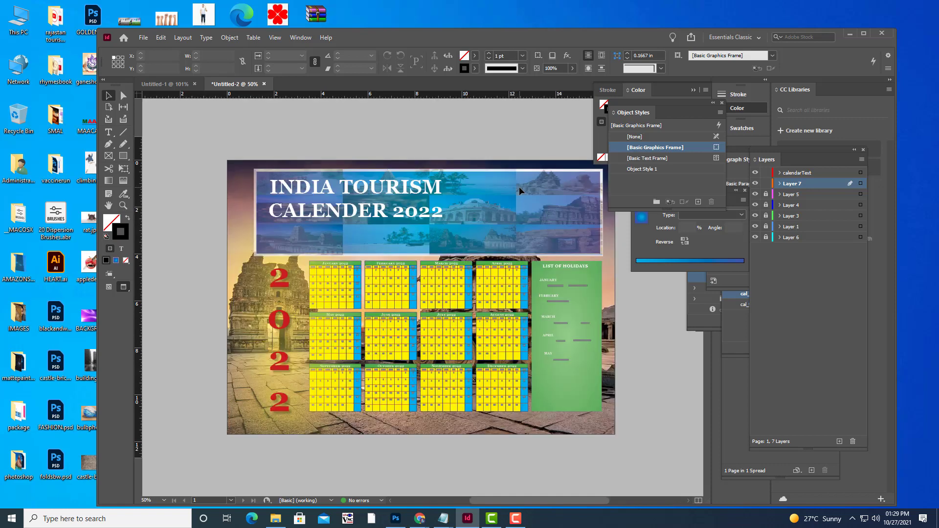
left_click(645, 85)
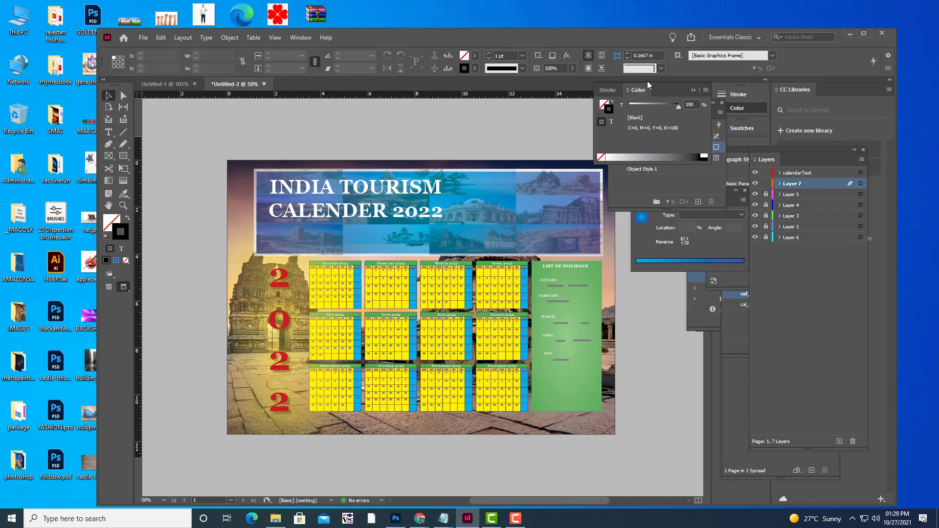
key("ctrl+minus")
key("ctrl+equal")
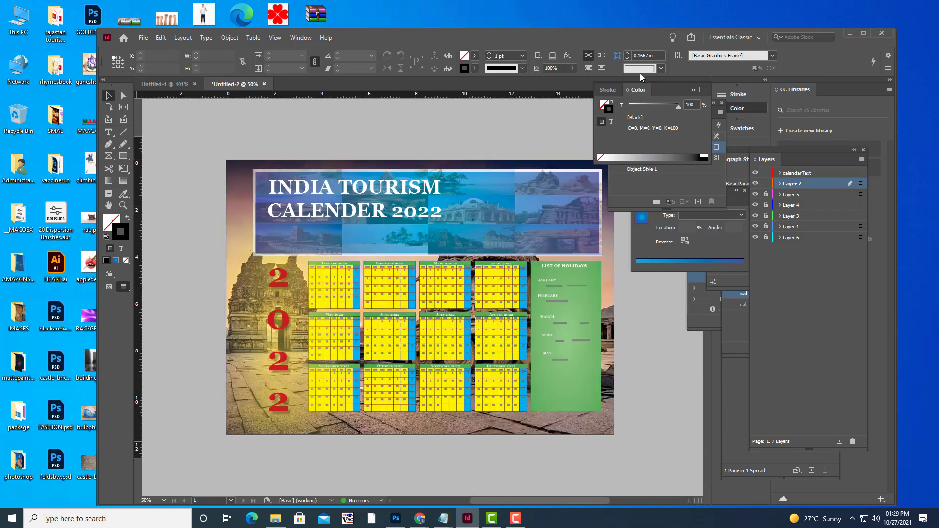
Shorten the title frame from its lower edge so it ends just below the "CALENDER 2022" line
left_click(109, 132)
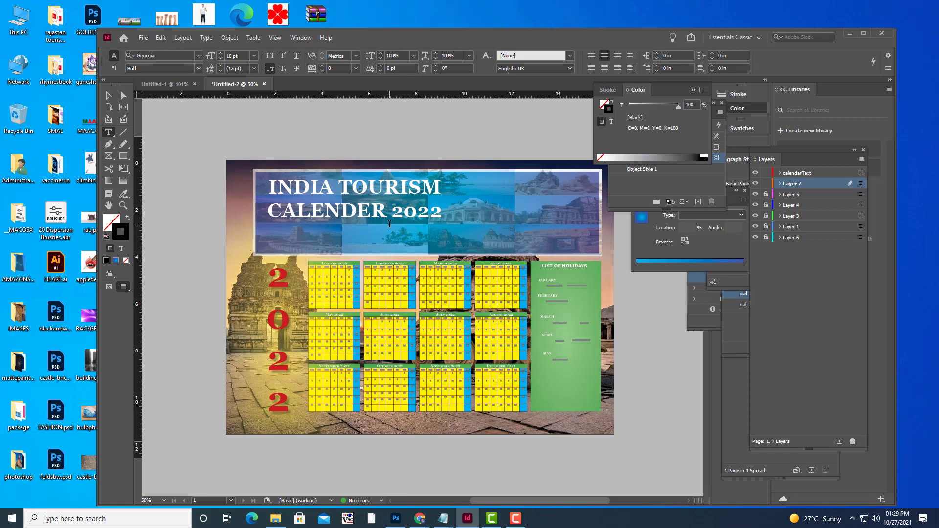
left_click(358, 226)
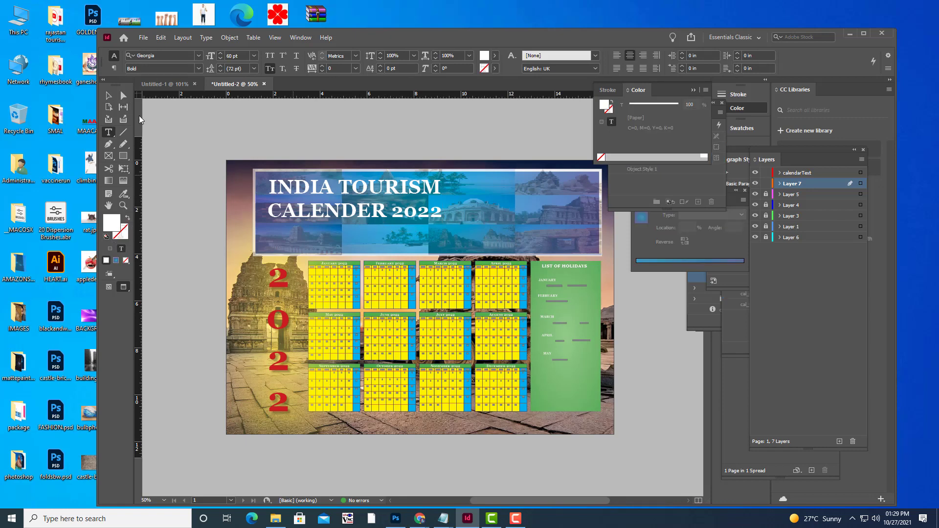
left_click(108, 95)
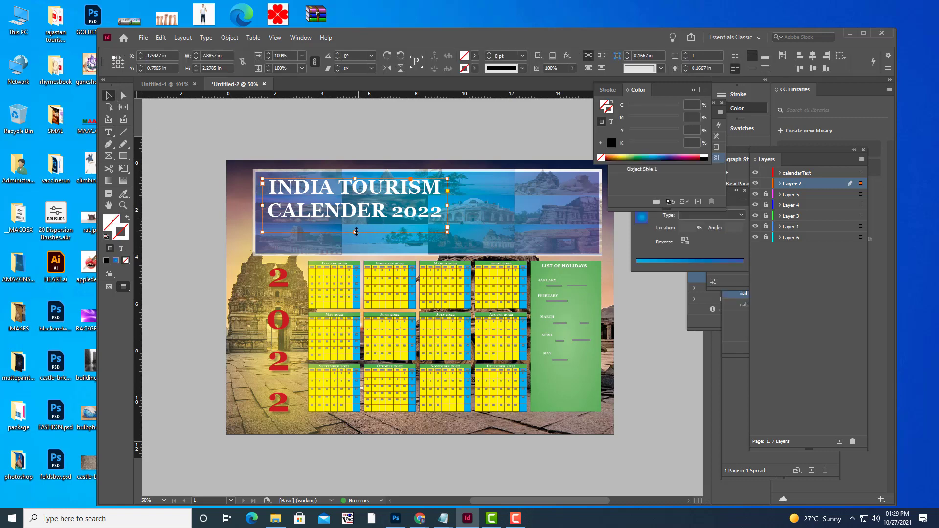
left_click_drag(355, 232, 355, 226)
Add the tagline "EXPLORE THE FANTASY LAND OF INDIA" in a new frame at the banner's lower right and enlarge it to 28 pt
left_click(114, 136)
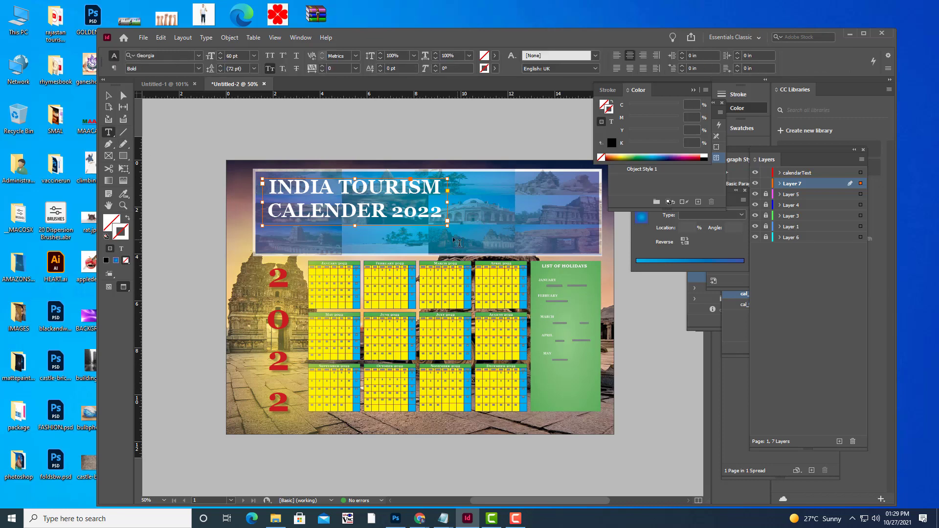
left_click(424, 235)
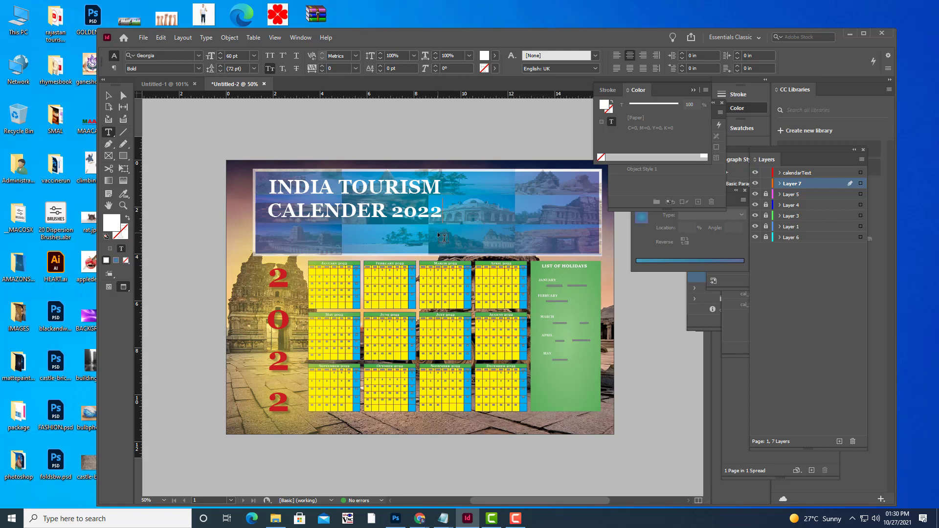
left_click_drag(438, 233, 594, 251)
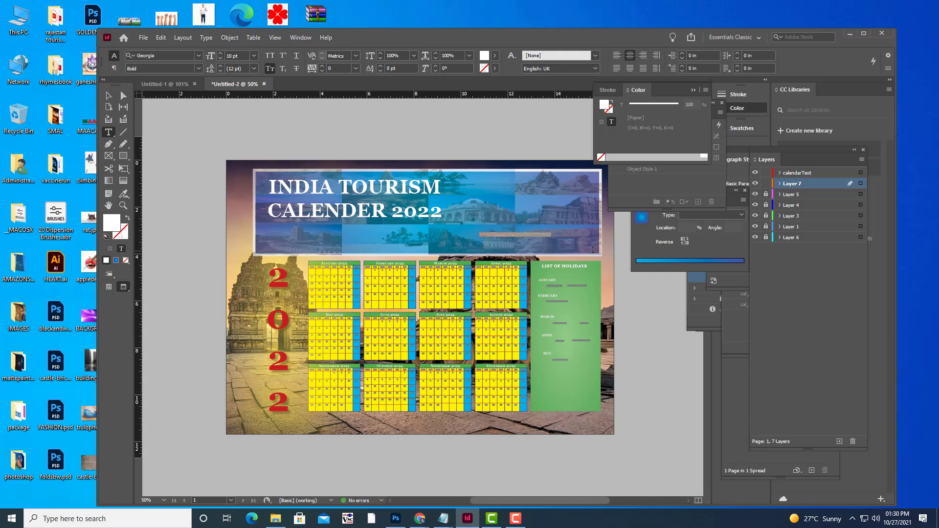
key("ctrl+shift+period")
key("ctrl+shift+period")
key("ctrl+shift+period")
key("ctrl+shift+period")
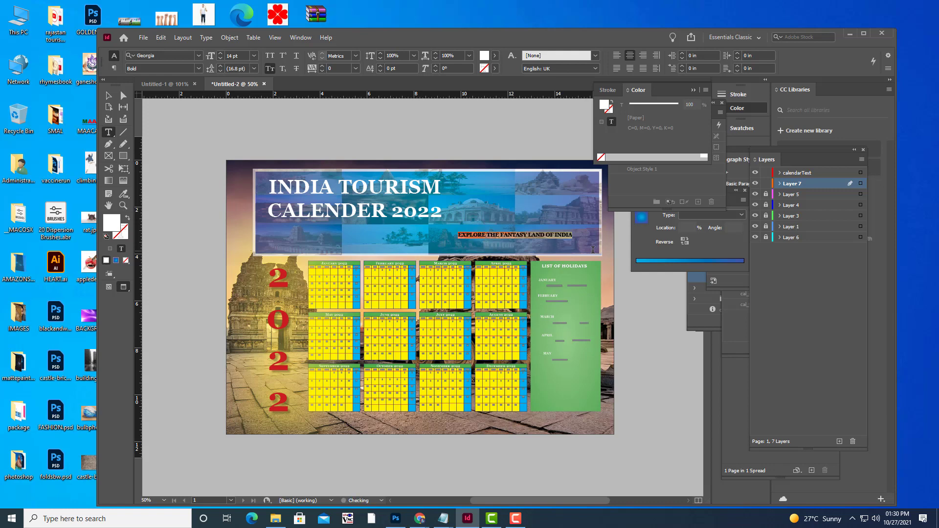
key("ctrl+shift+period")
key("ctrl+shift+period")
key("ctrl+shift+period")
key("ctrl+shift+period")
key("ctrl+shift+period")
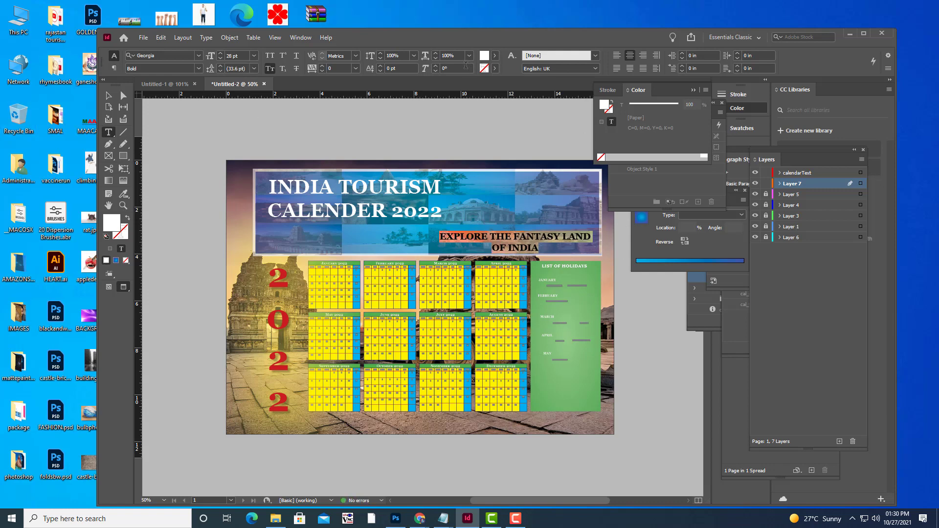
Change the tagline's font to Monotype Corsiva
left_click(177, 55)
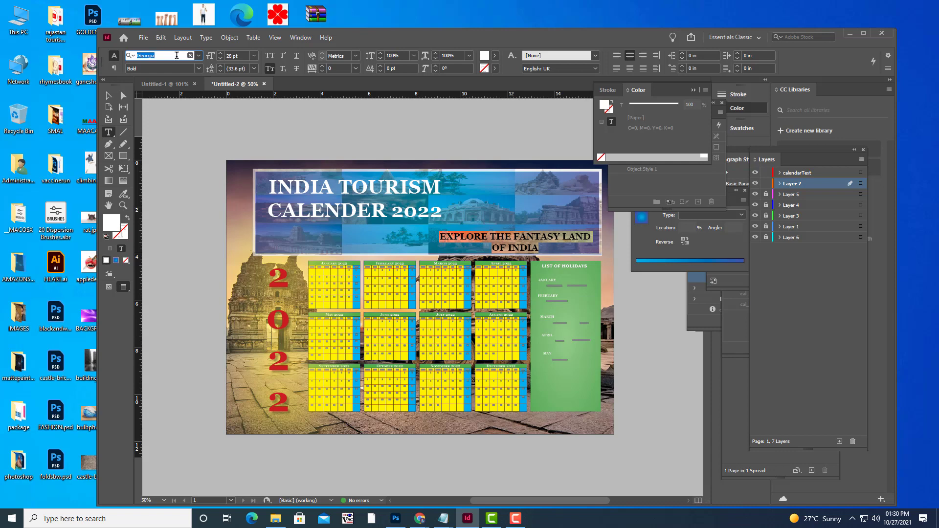
type("MON")
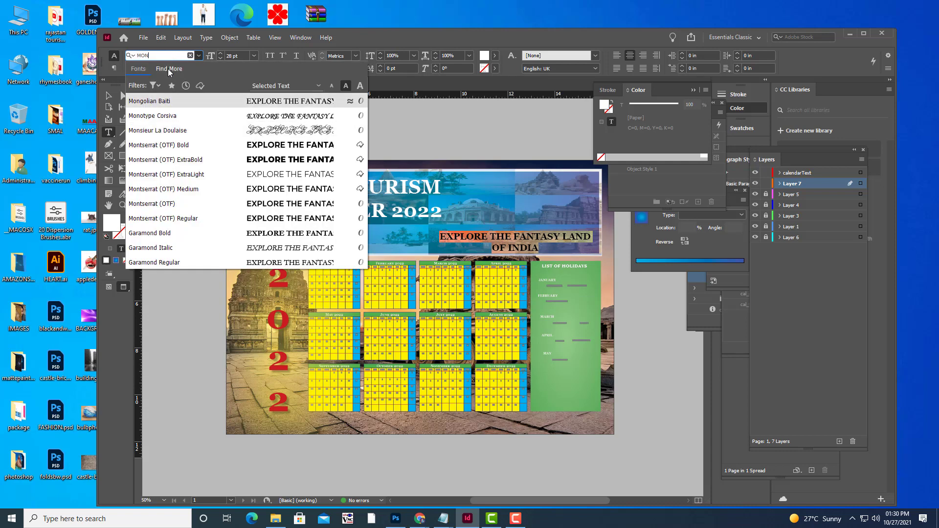
type("OT")
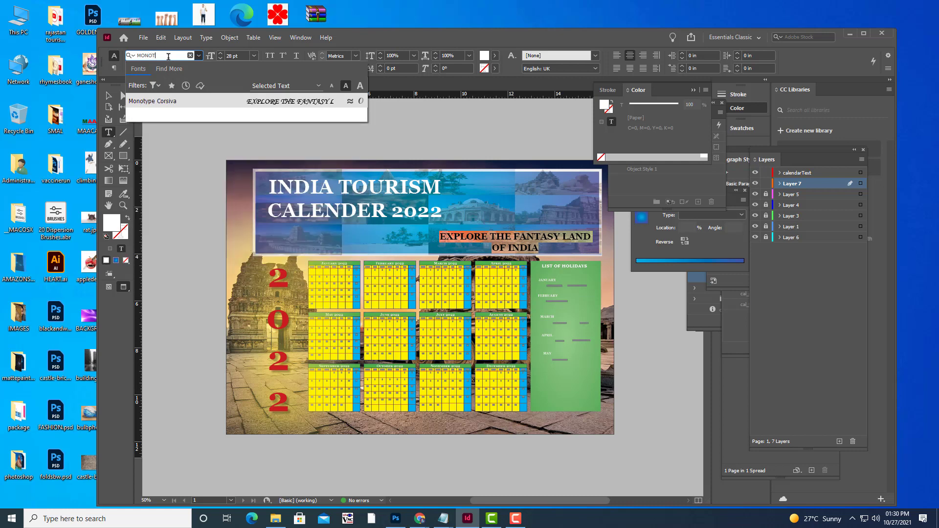
left_click(156, 101)
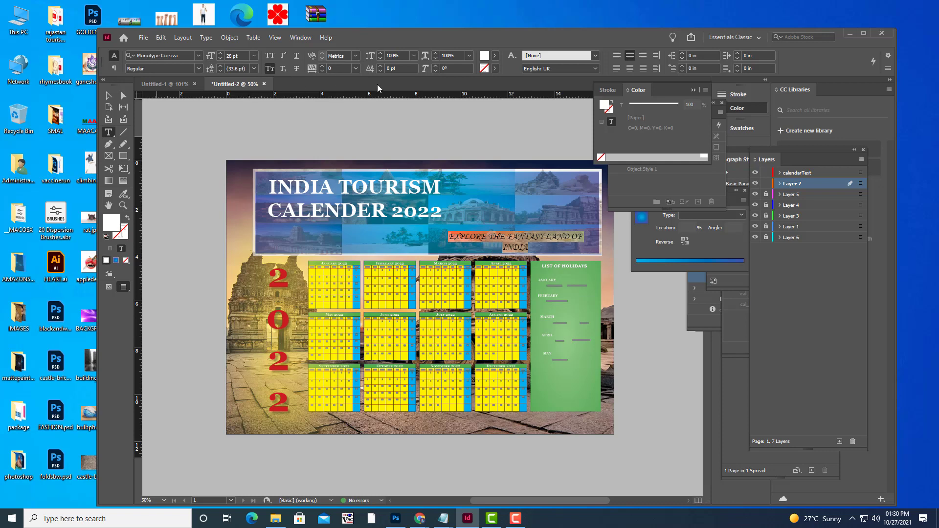
Change the tagline's font to Times New Roman in the Bold Italic style
left_click(201, 68)
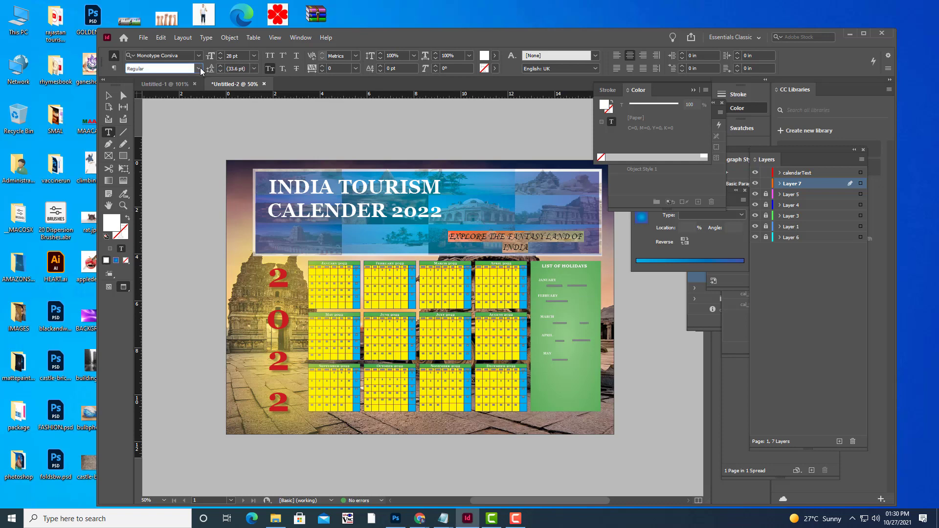
left_click(182, 53)
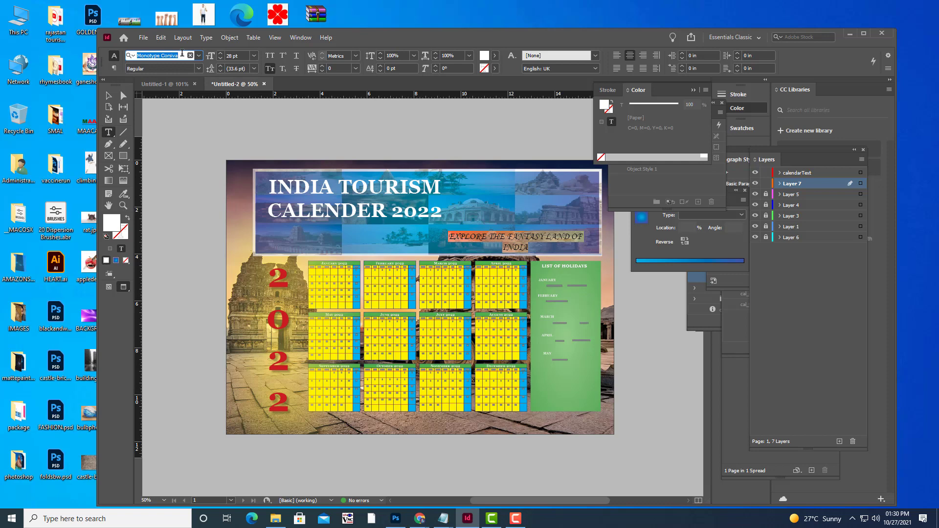
type("TIM")
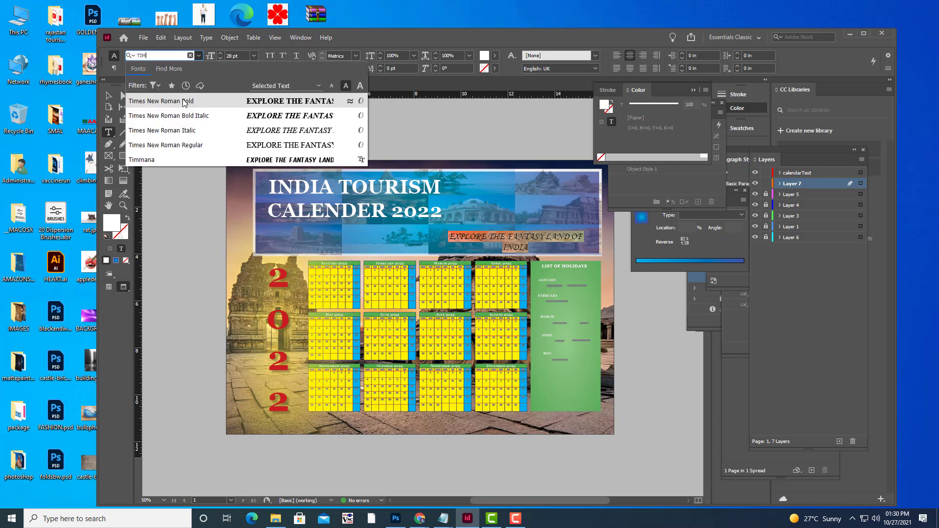
key("Return")
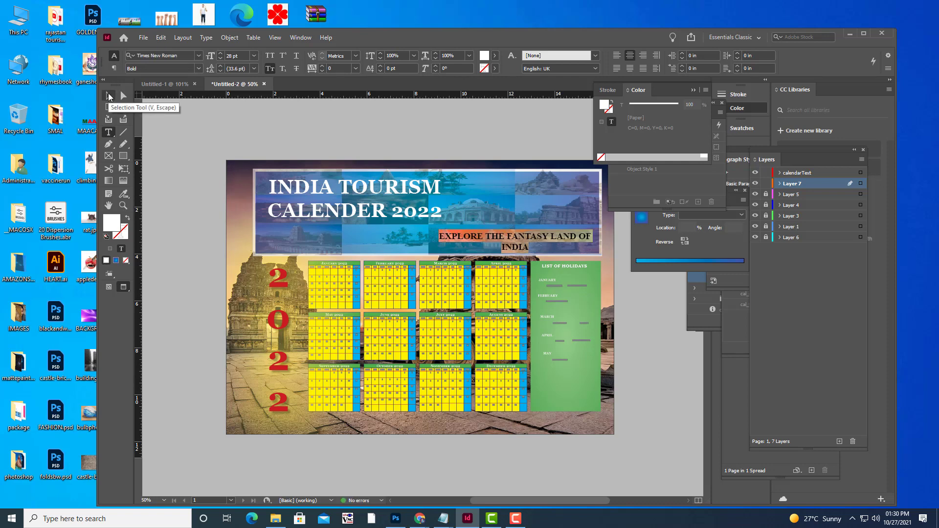
left_click(197, 68)
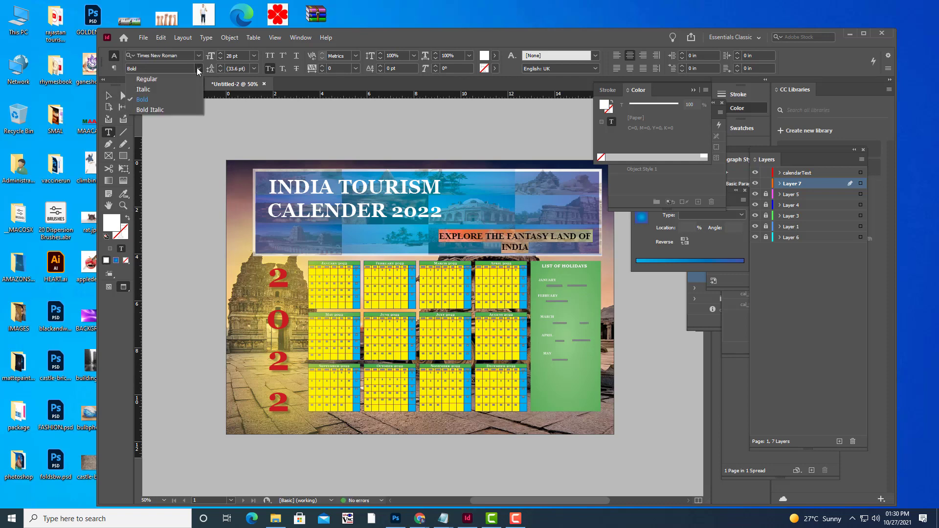
left_click(148, 110)
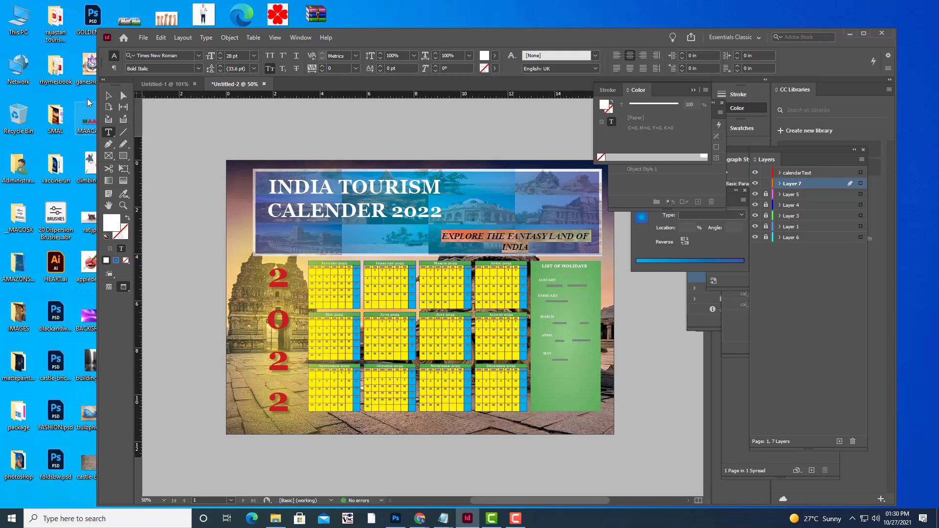
Move the tagline frame left and slightly up to about X 8.42 in, Y 3 in, undoing a stray adjustment at its corner
left_click(108, 96)
left_click(496, 235)
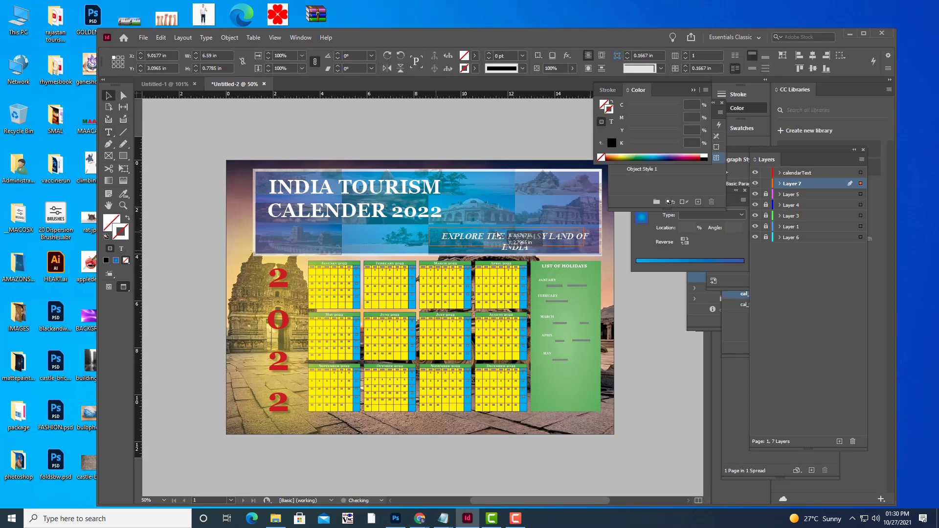
left_click_drag(497, 235, 482, 233)
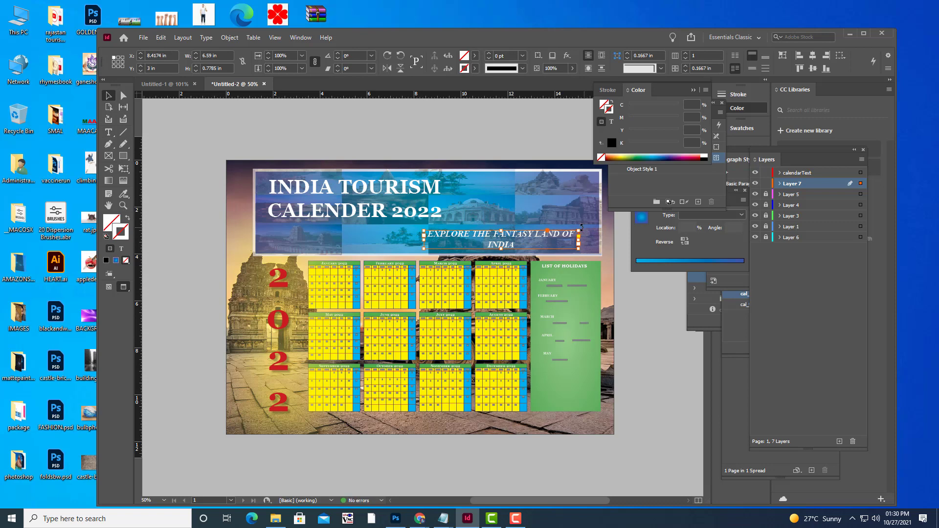
left_click_drag(581, 227, 592, 225)
key("ctrl+z")
Enlarge only the word "INDIA" in the tagline to 34 pt
left_click(108, 132)
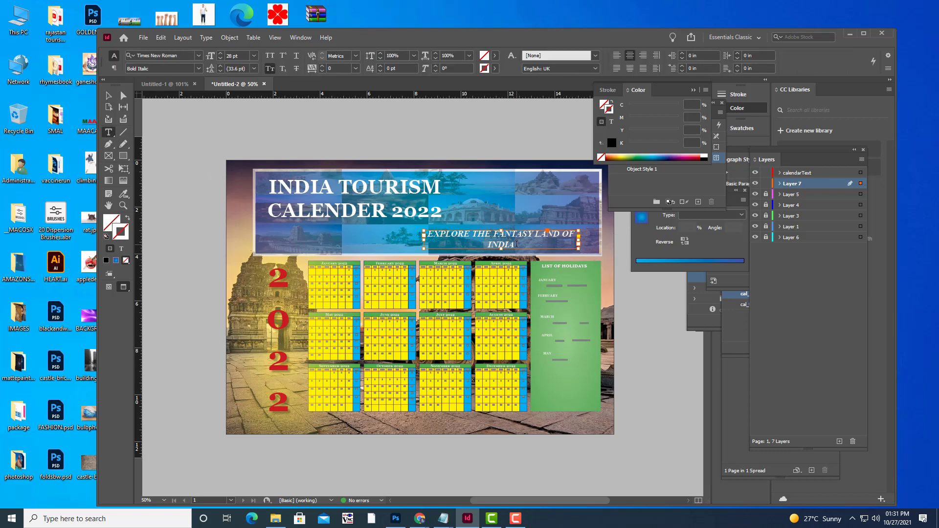
left_click_drag(516, 244, 489, 243)
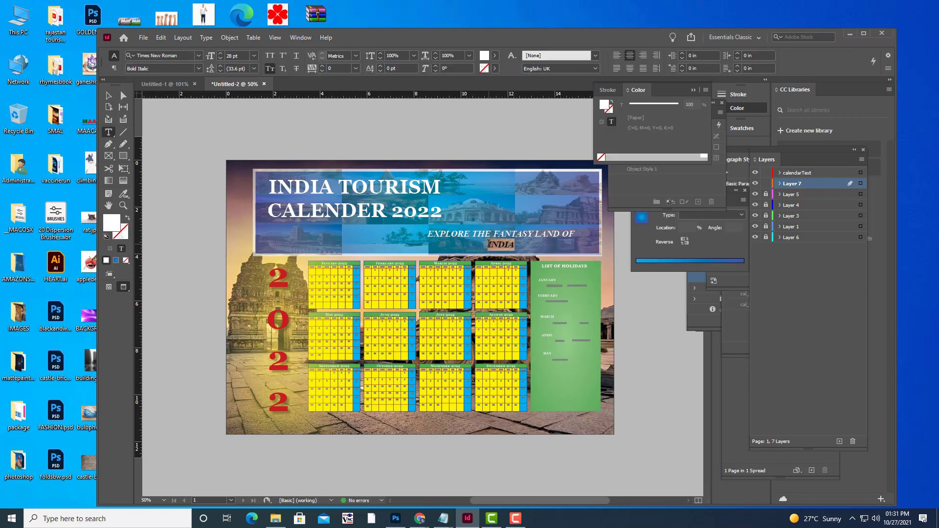
key("ctrl+shift+period")
key("ctrl+shift+period")
key("ctrl+shift+period")
Nudge the tagline frame up so both of its lines sit inside the banner, leaving it deselected
left_click(108, 95)
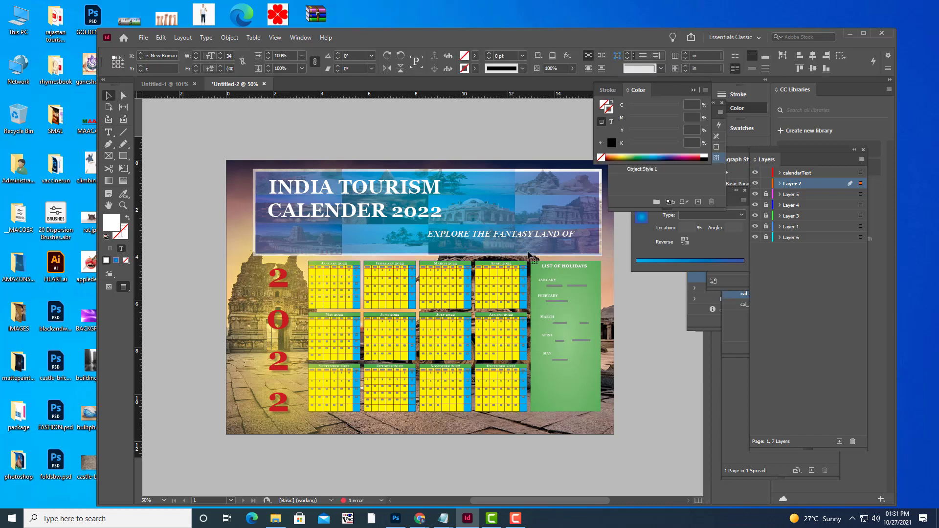
left_click_drag(505, 251, 510, 235)
left_click(499, 133)
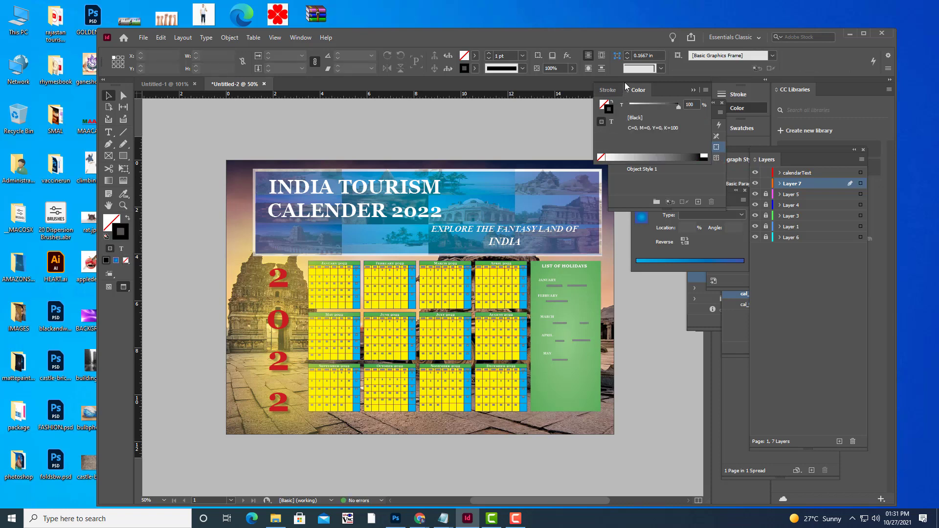
Move the floating Stroke, Color and Object Styles panels off the page so the whole calendar is uncovered
key("ctrl+minus")
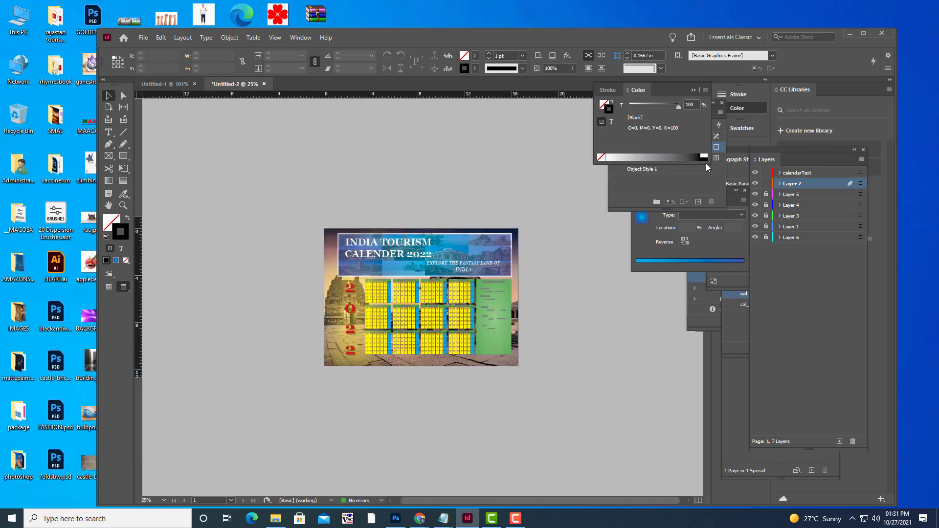
key("ctrl+equal")
key("ctrl+equal")
key("ctrl+minus")
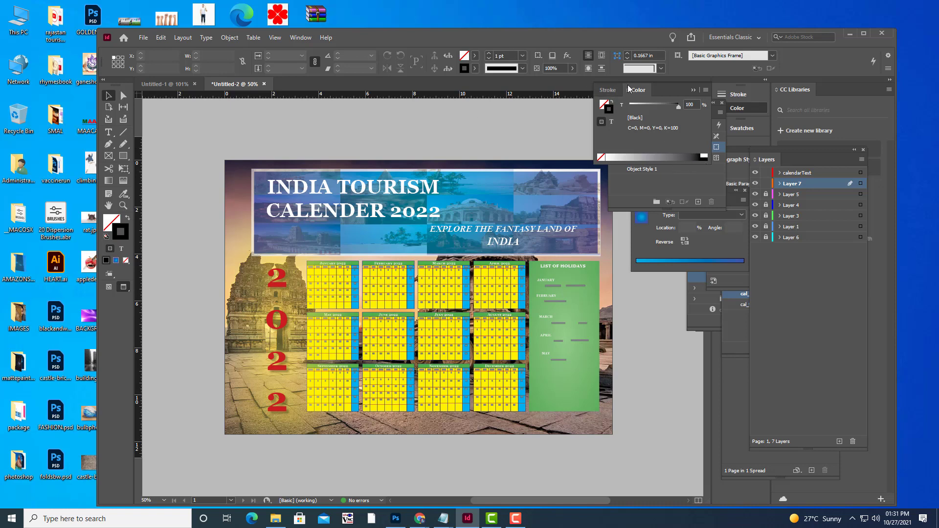
left_click_drag(615, 90, 712, 103)
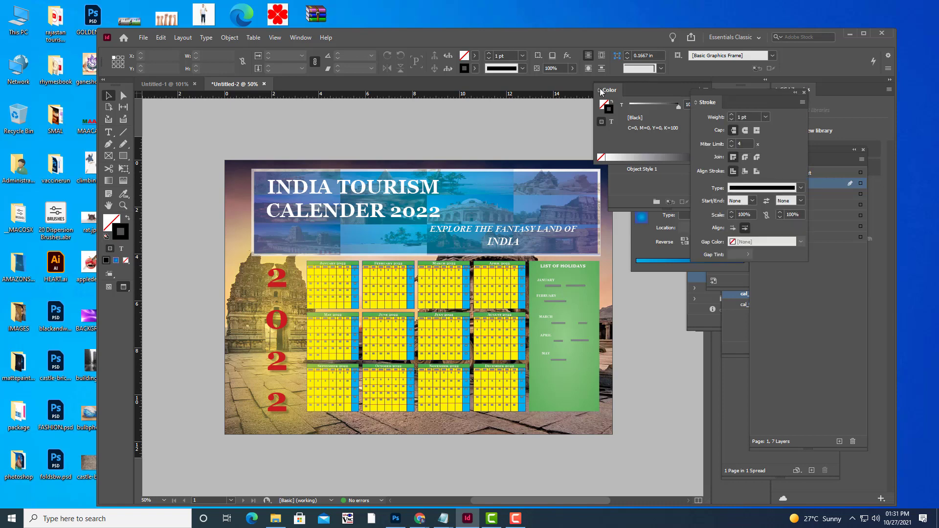
left_click_drag(626, 101, 698, 108)
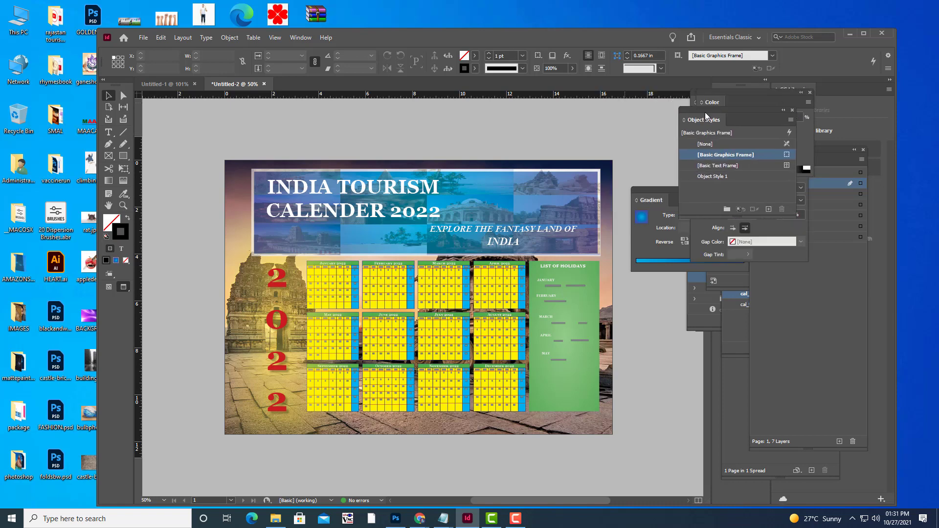
Export the page as an Adobe PDF (Print) file named CALENDER in the rhymesbook folder, keeping the modified Press Quality preset
left_click(143, 37)
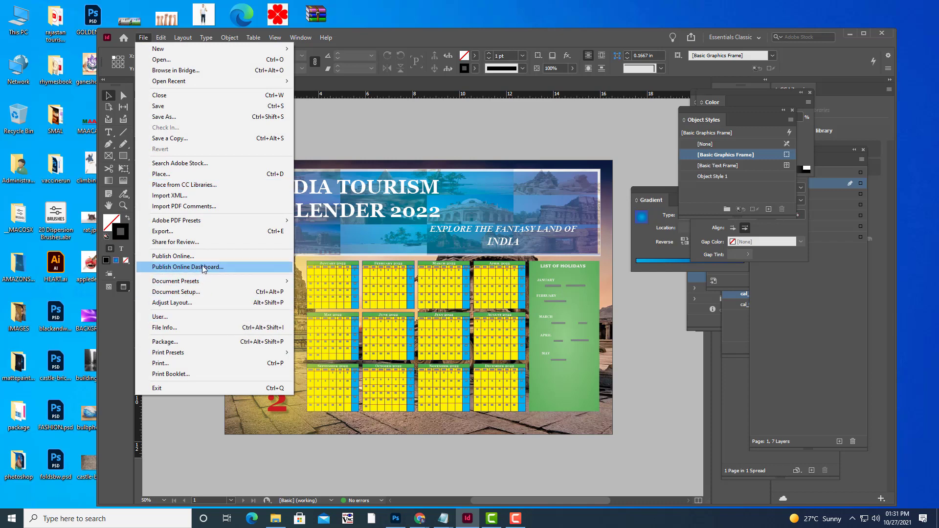
left_click(202, 233)
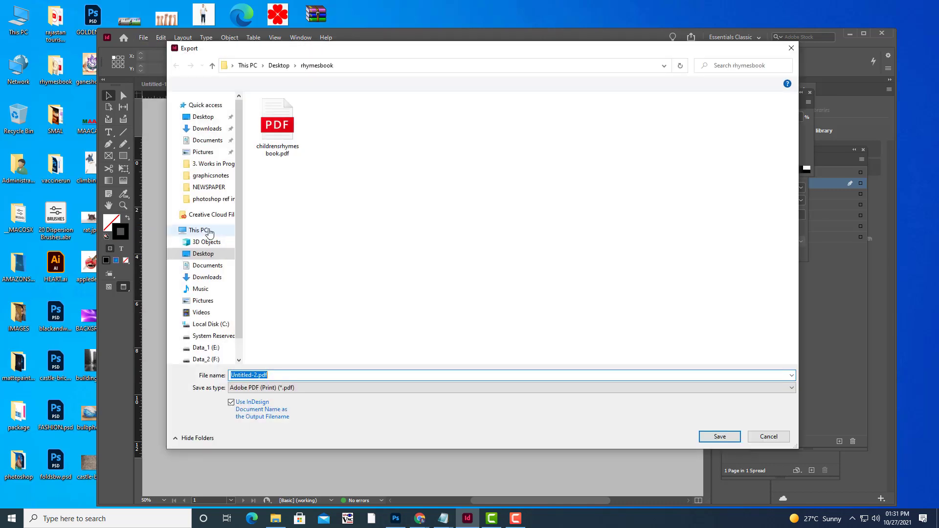
left_click_drag(424, 55, 550, 68)
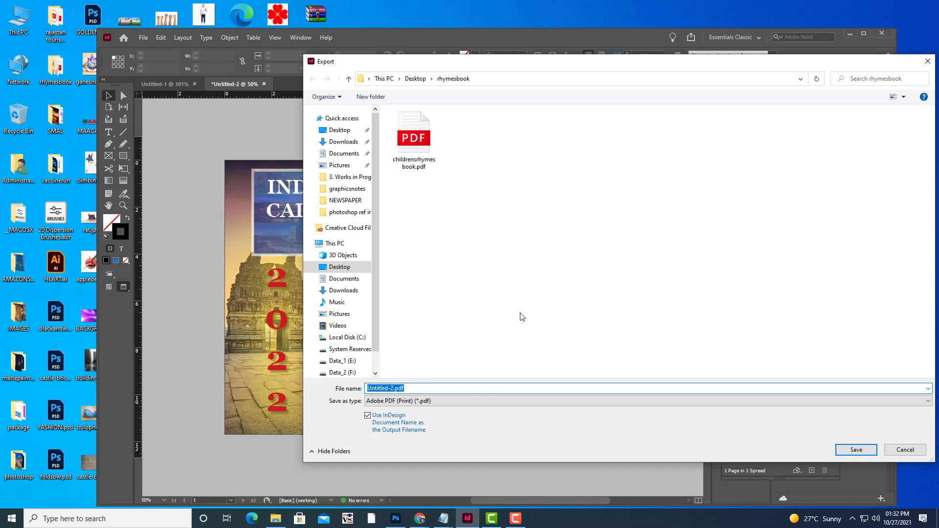
type("CALENDER")
left_click(856, 450)
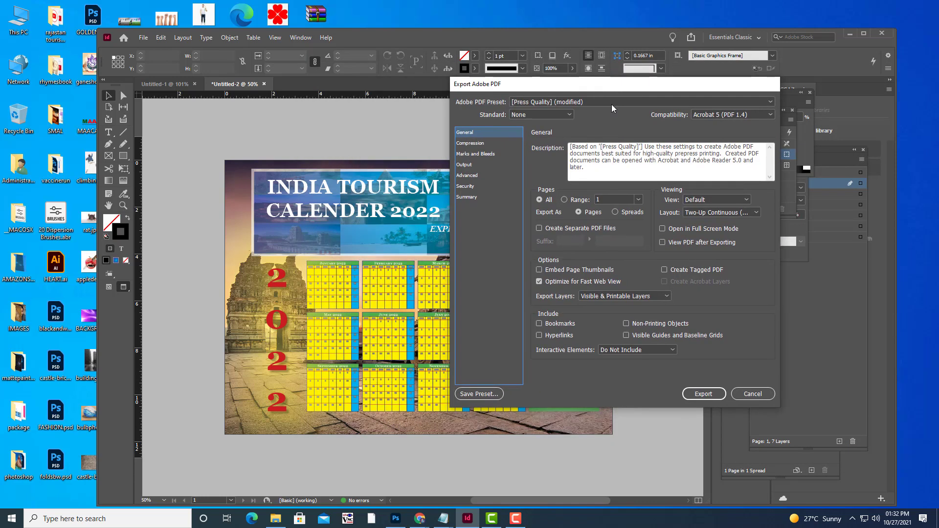
left_click_drag(516, 87, 644, 82)
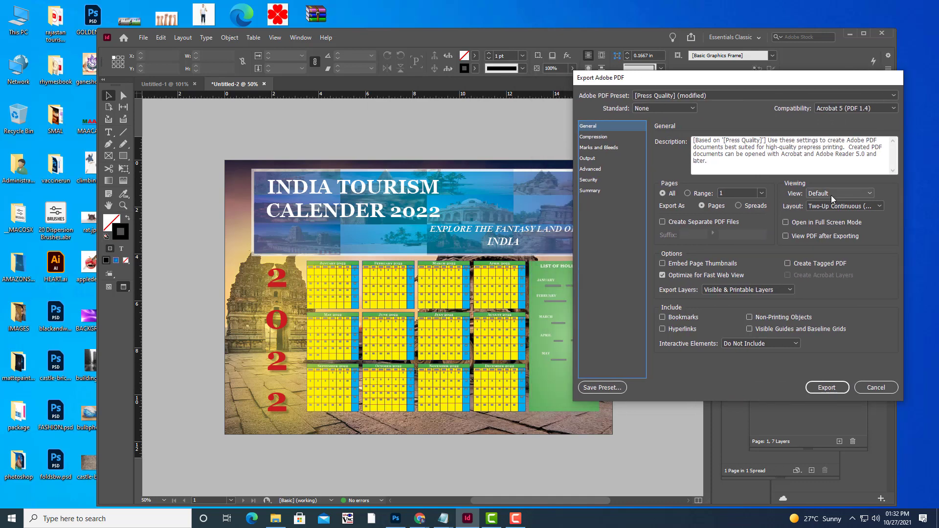
left_click_drag(715, 83, 643, 83)
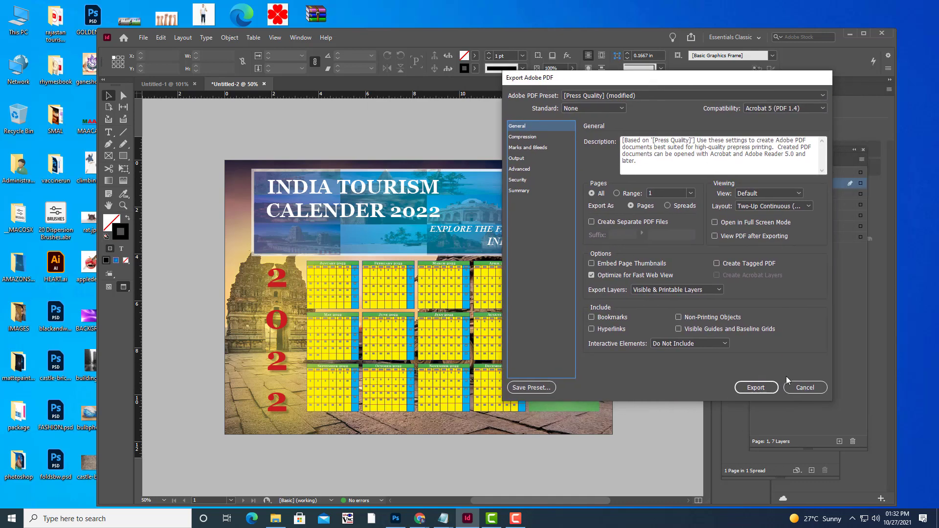
left_click(758, 388)
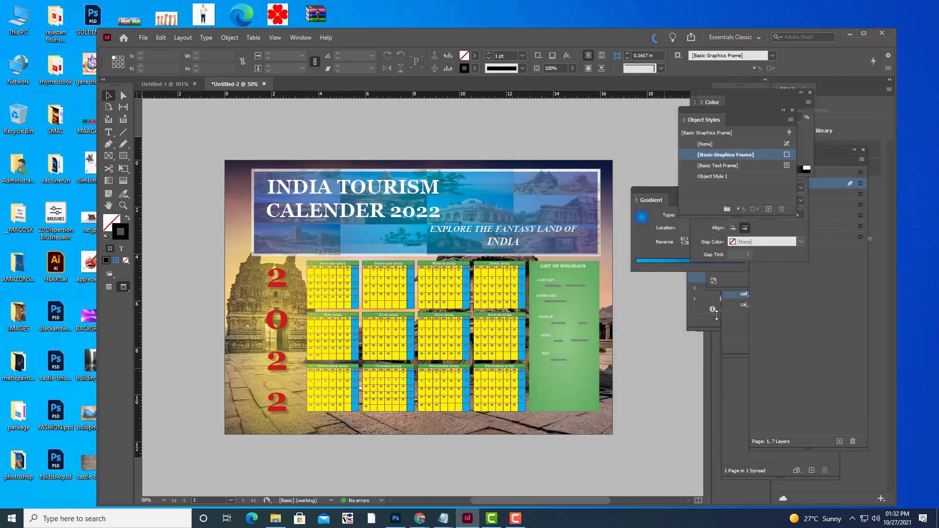
Minimize InDesign and open CALENDER.pdf from the rhymesbook folder on the desktop
left_click(850, 35)
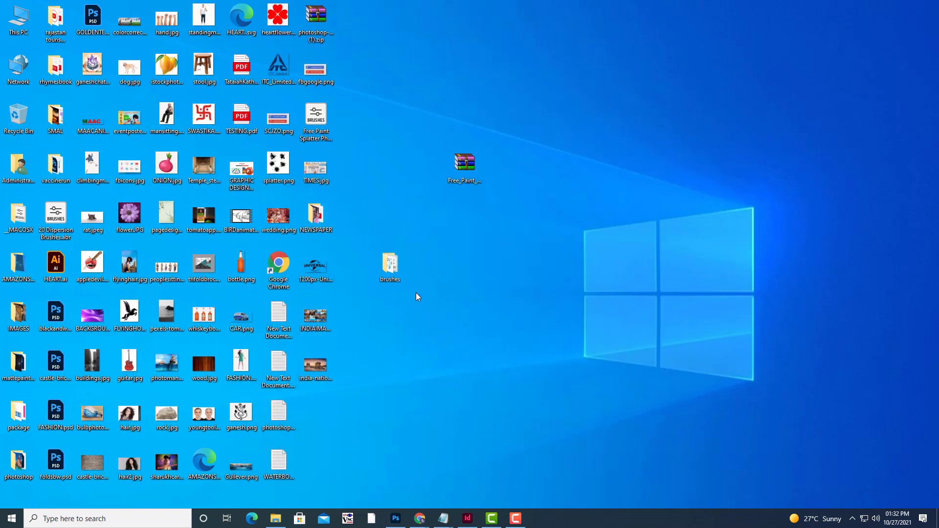
double_click(57, 68)
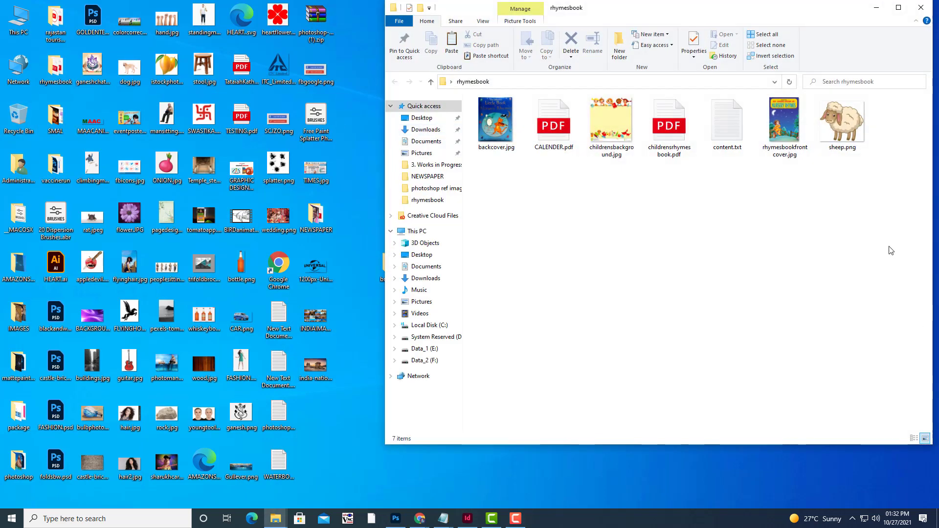
left_click(565, 137)
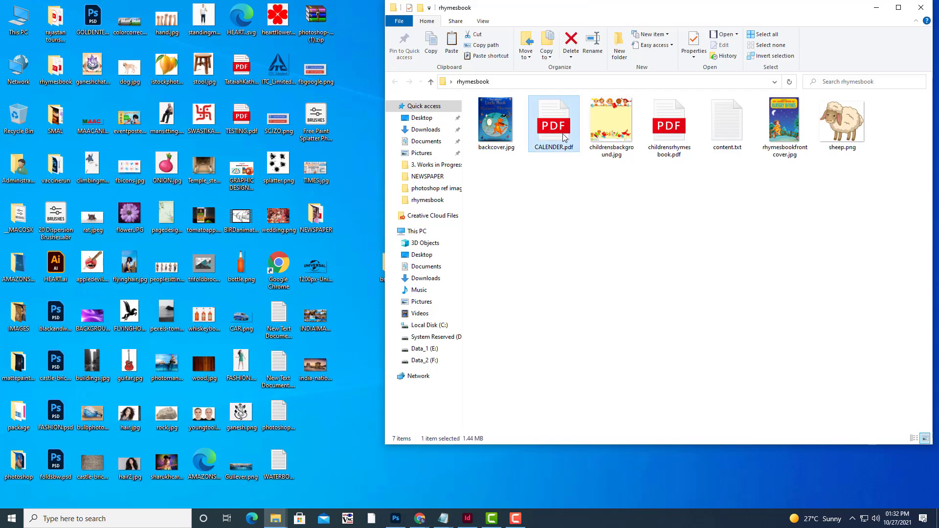
double_click(565, 137)
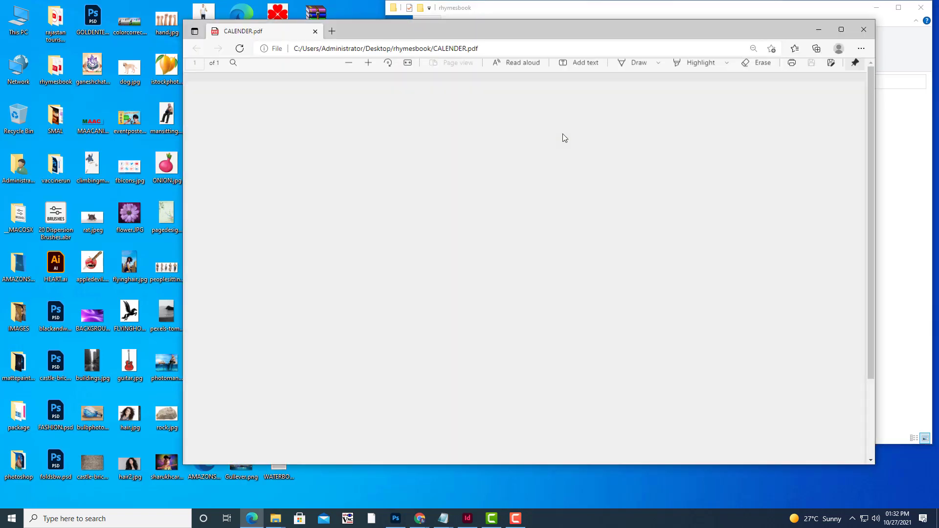
Examine the exported calendar page from the title banner down to the last row of months and the holiday list
scroll(633, 321, "down", 2)
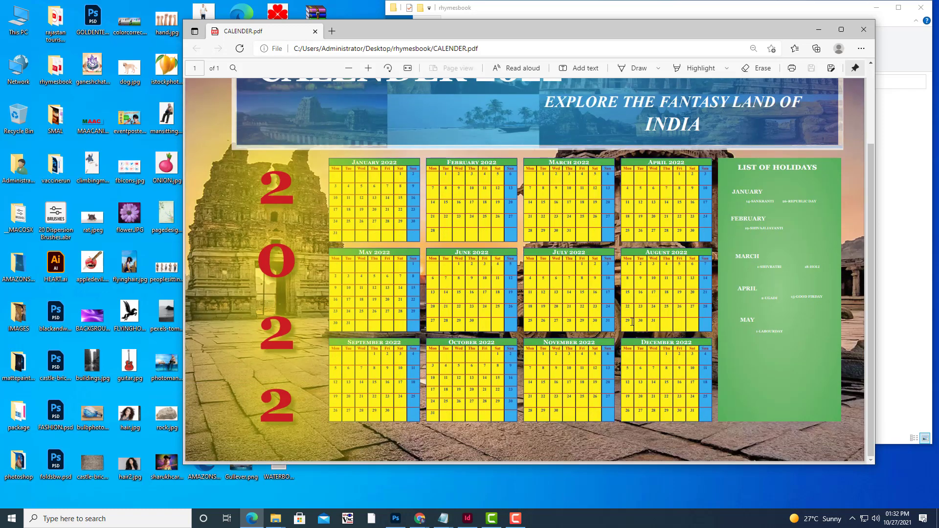
scroll(681, 328, "up", 2)
scroll(681, 327, "down", 1)
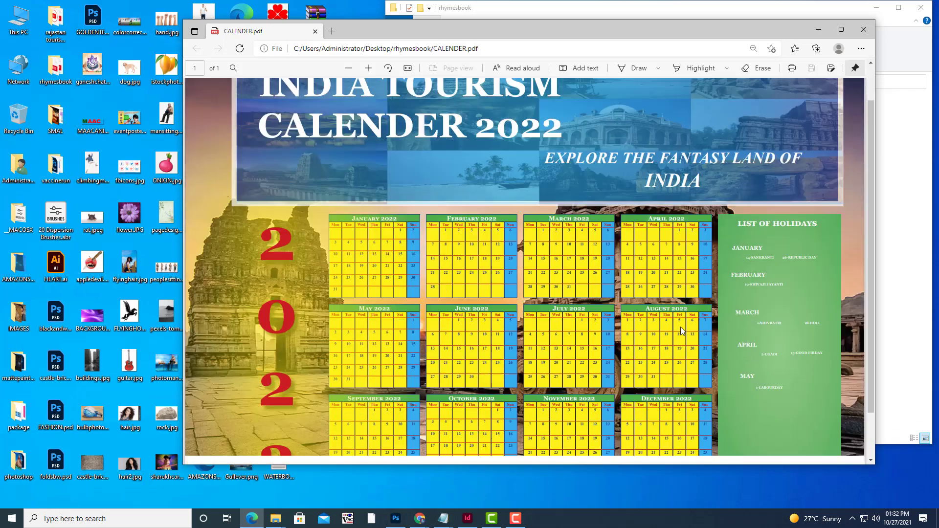
scroll(681, 328, "up", 1)
scroll(680, 326, "down", 1)
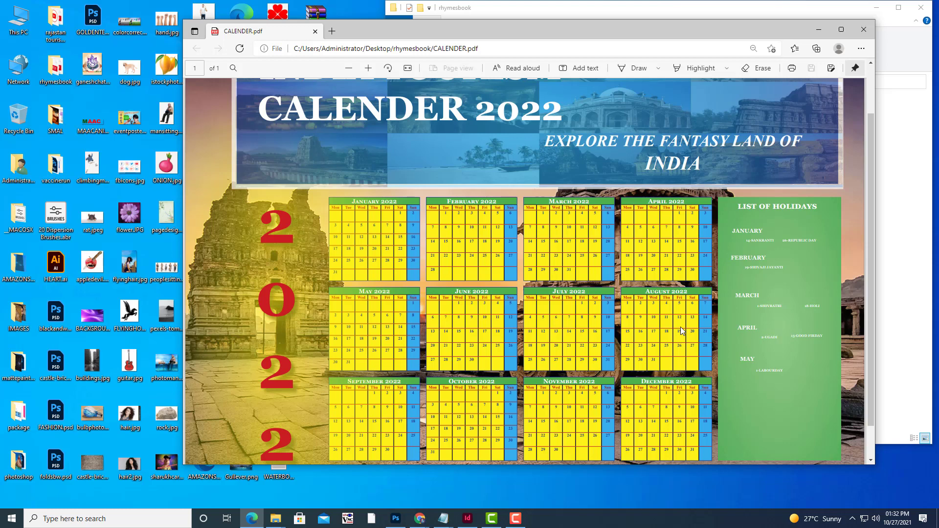
left_click(348, 69)
scroll(659, 203, "up", 1)
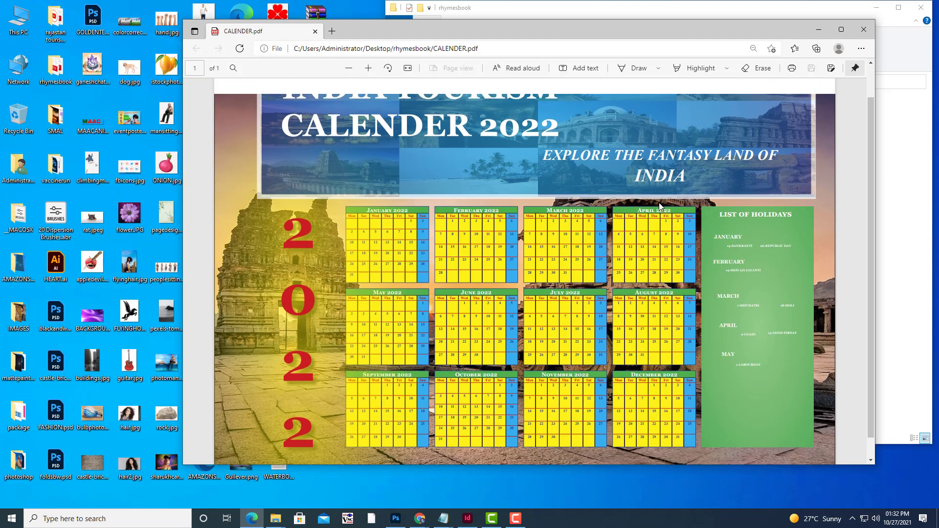
scroll(659, 202, "down", 1)
scroll(659, 202, "up", 1)
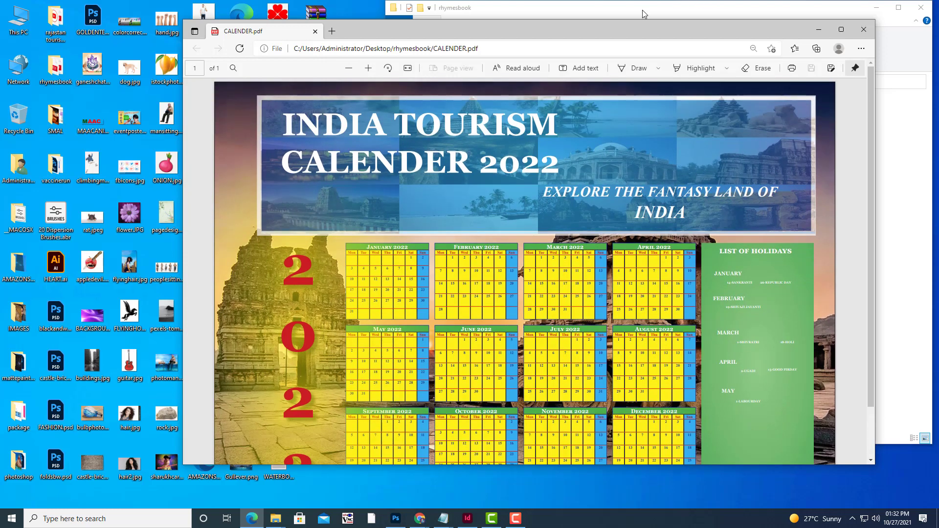
left_click_drag(630, 31, 626, 20)
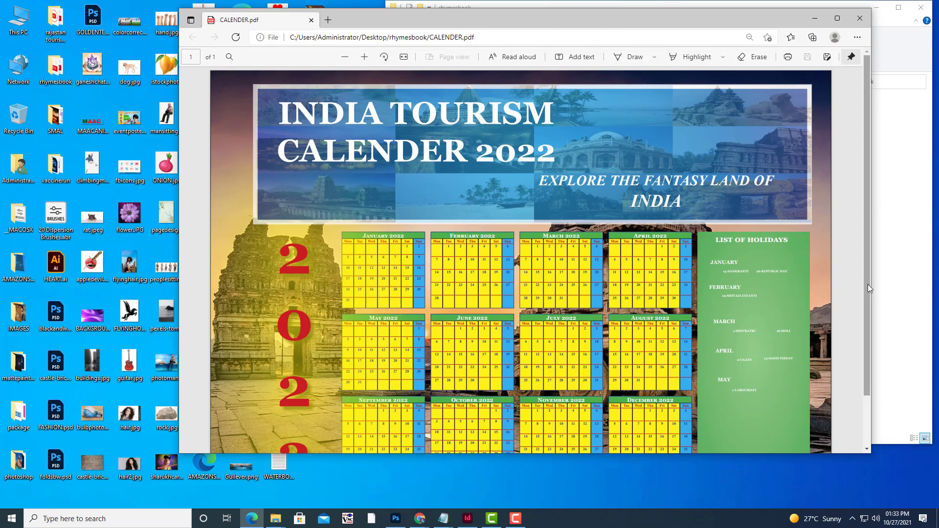
left_click_drag(868, 283, 866, 310)
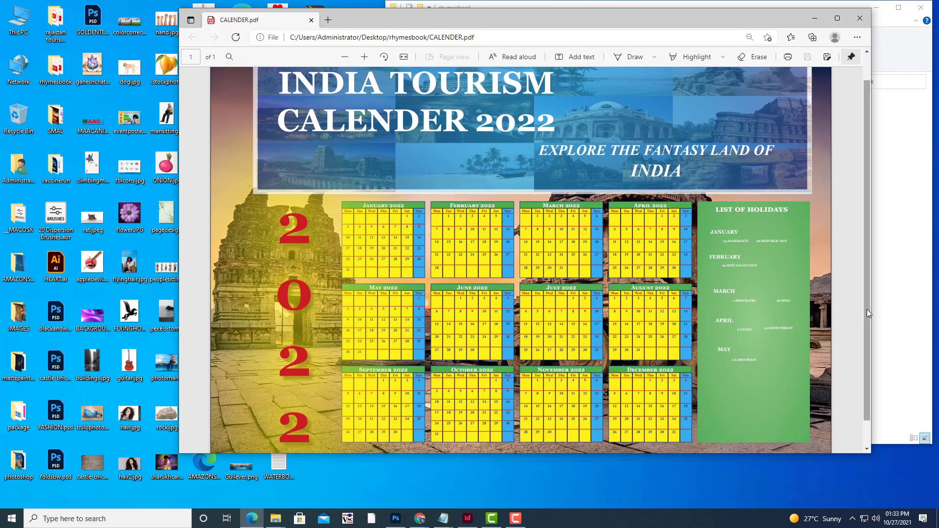
Inspect the month grids and the year text in the PDF at a larger magnification
left_click(364, 57)
left_click(364, 58)
left_click(364, 57)
scroll(481, 207, "down", 5)
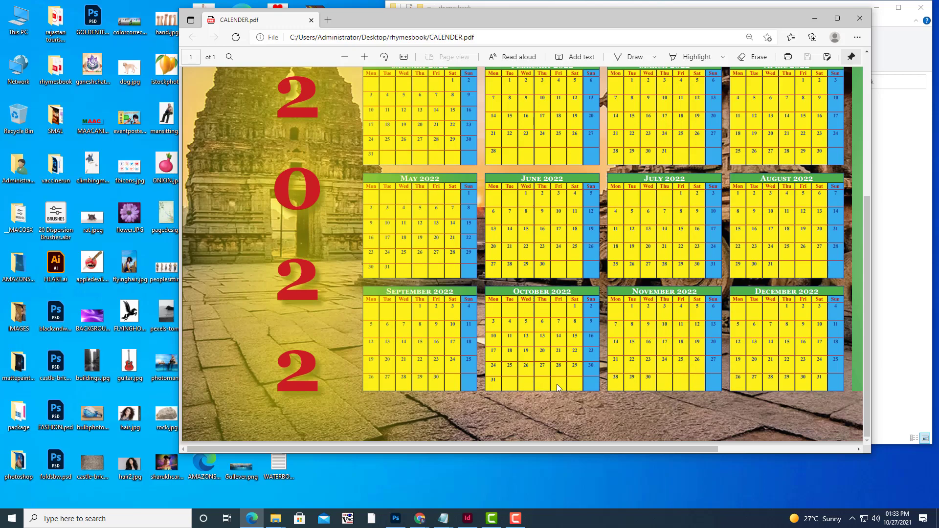
Review the exported PDF page again, from the title banner through all twelve months to the holiday list, at several magnifications
scroll(687, 296, "up", 5)
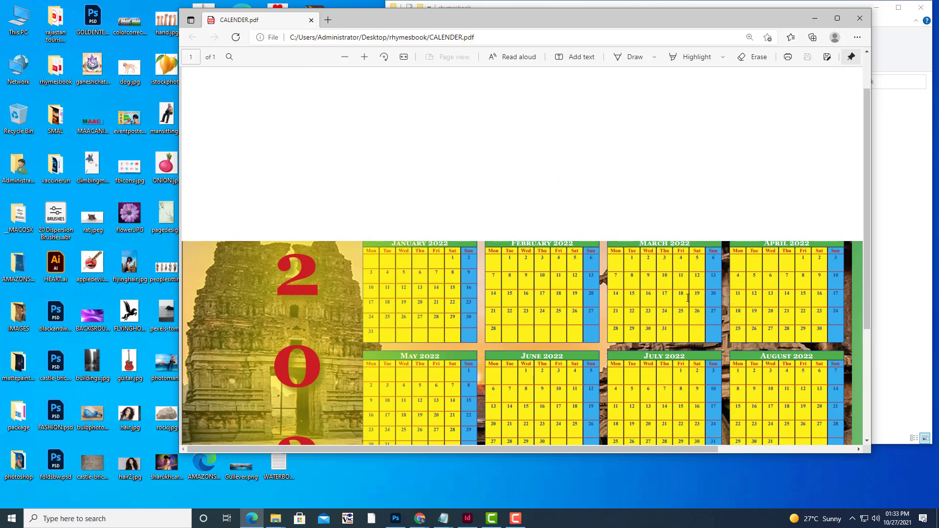
scroll(688, 296, "down", 4)
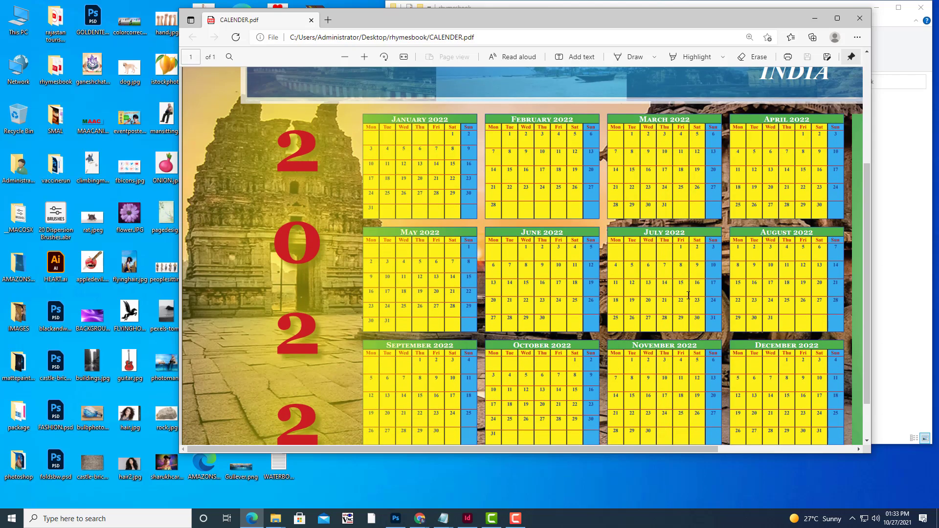
scroll(689, 295, "up", 3)
scroll(689, 295, "up", 1)
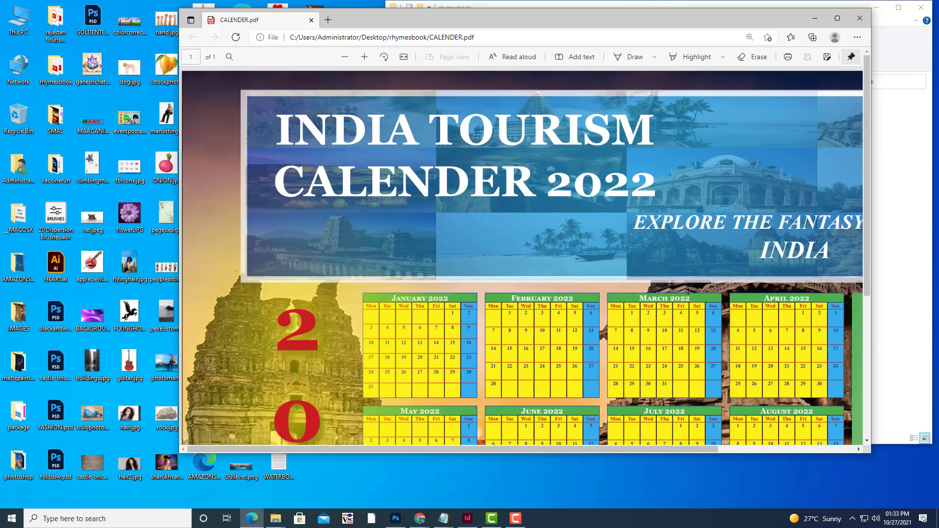
scroll(688, 290, "down", 4)
scroll(685, 283, "down", 2)
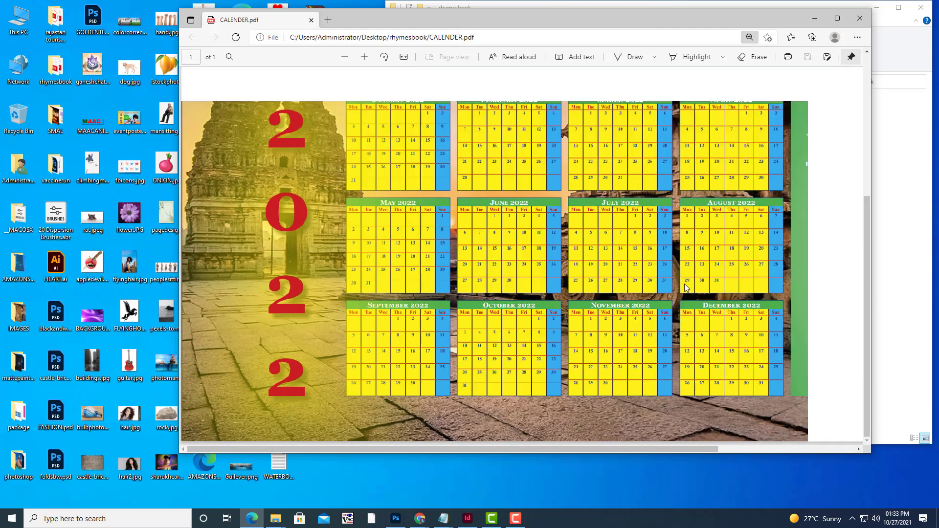
scroll(685, 284, "up", 2)
scroll(685, 285, "down", 2)
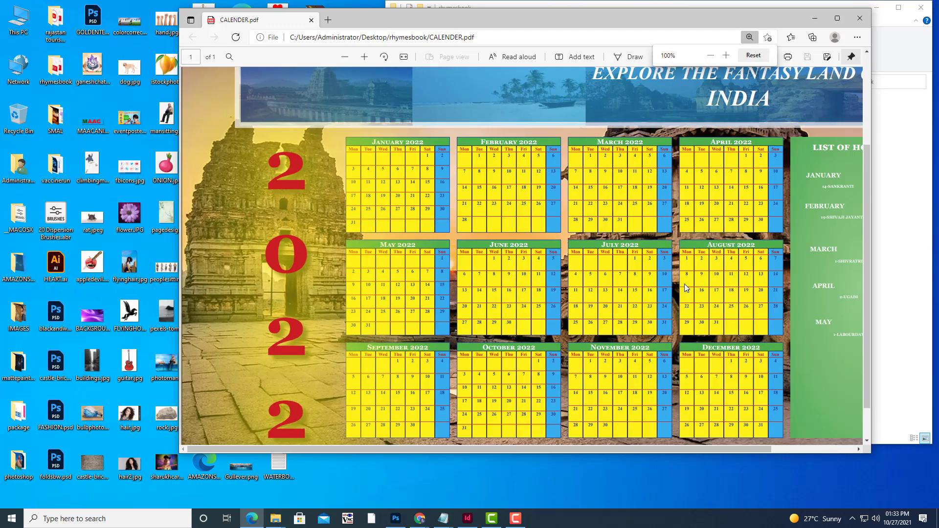
scroll(685, 284, "up", 1)
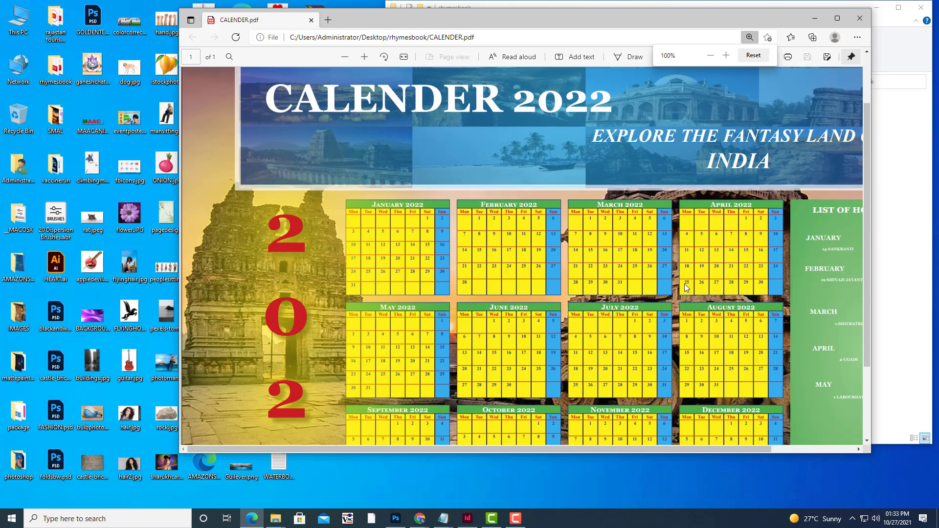
scroll(686, 287, "down", 2)
scroll(687, 287, "up", 1)
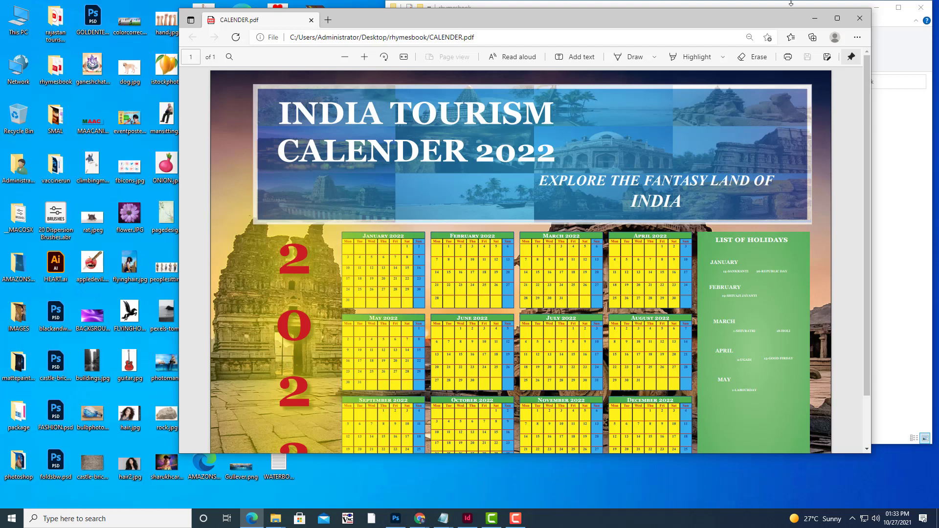
scroll(609, 165, "down", 1)
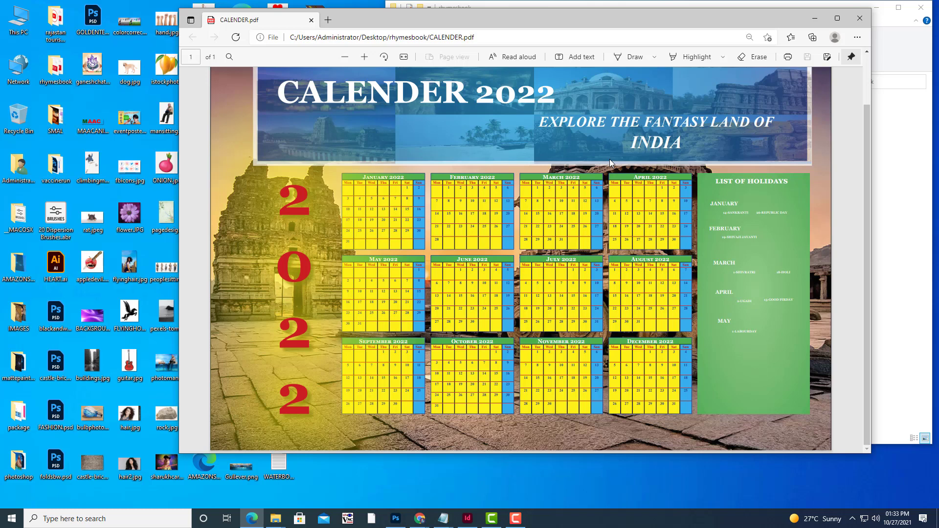
scroll(609, 160, "up", 2)
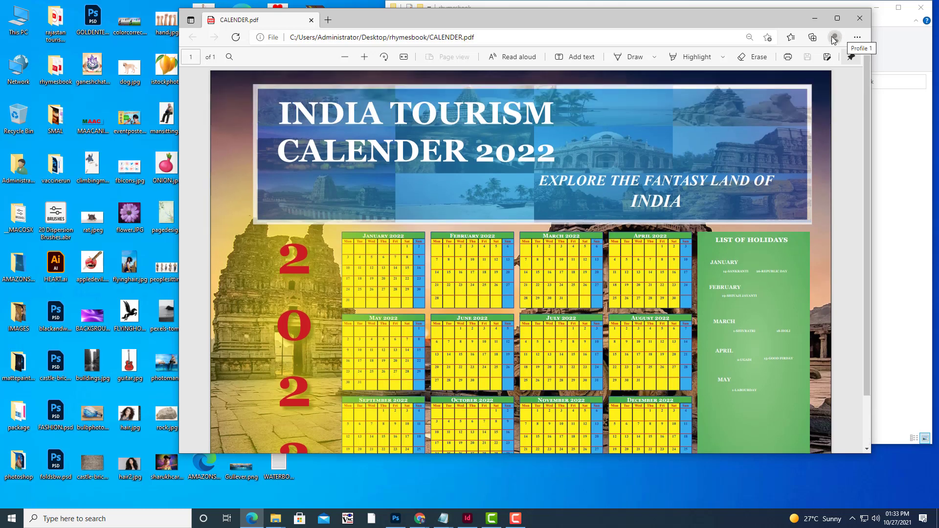
Close CALENDER.pdf and minimize the rhymesbook folder window
left_click(859, 18)
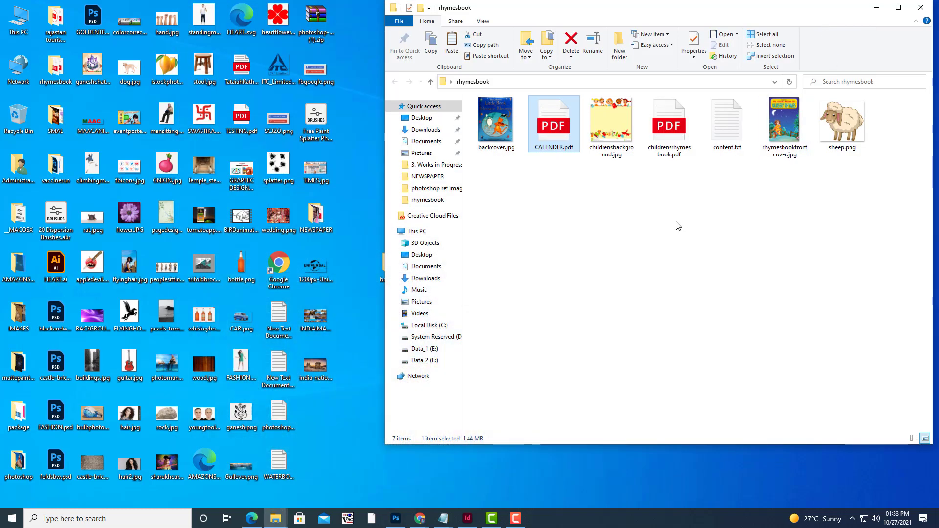
left_click(678, 226)
left_click_drag(709, 6, 635, 25)
left_click(801, 29)
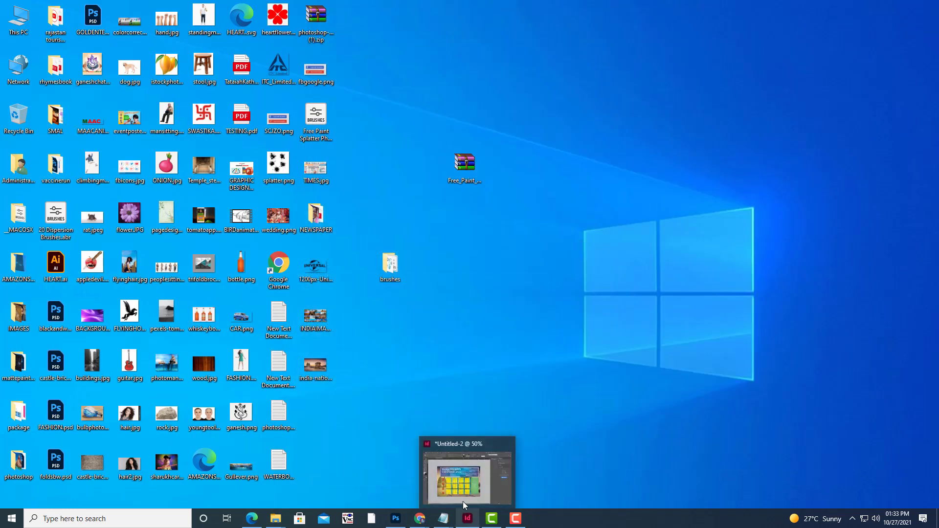
Switch to InDesign, save the calendar document as CALENDER in the PANCHATANTRABOOK folder, and close the document
left_click(463, 501)
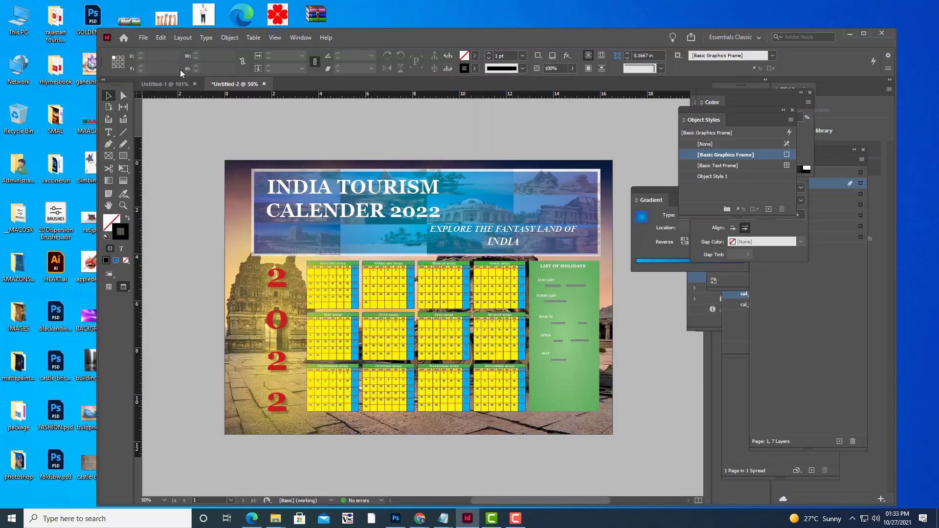
left_click(140, 37)
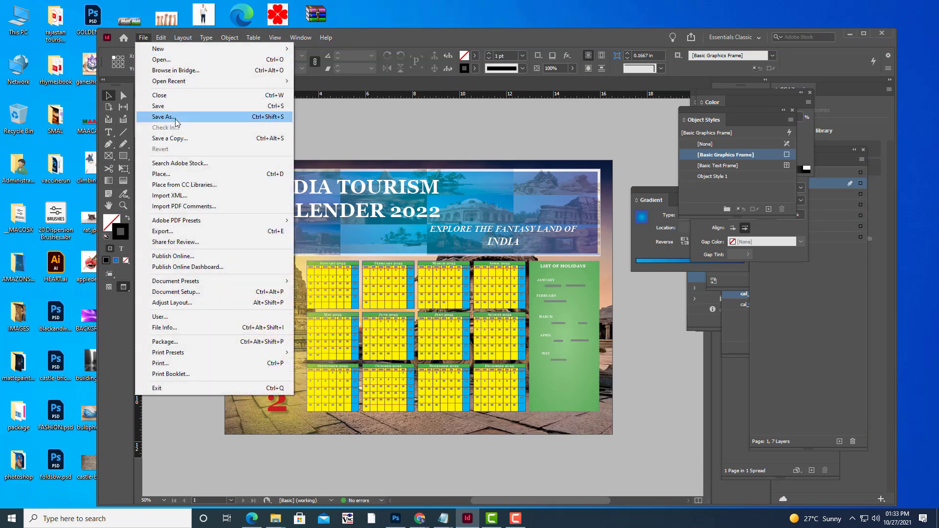
left_click(175, 120)
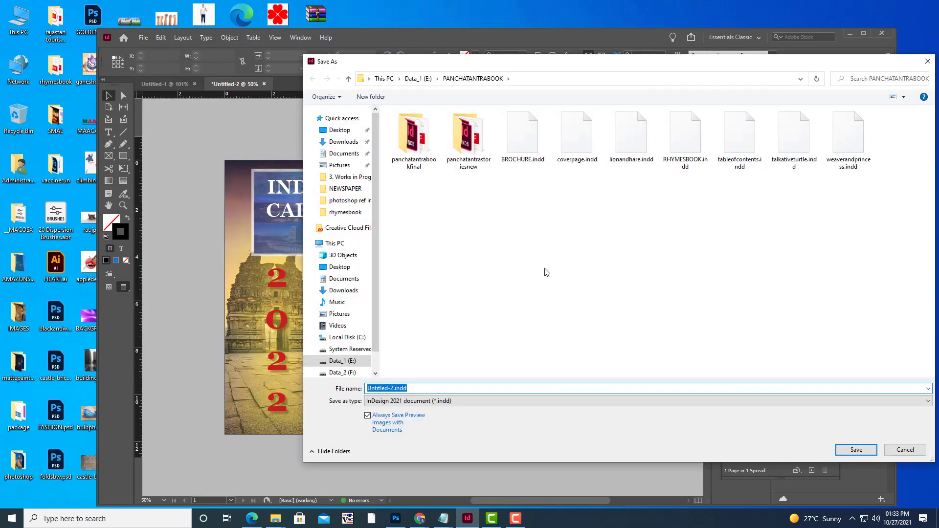
type("CALENDER")
left_click(856, 450)
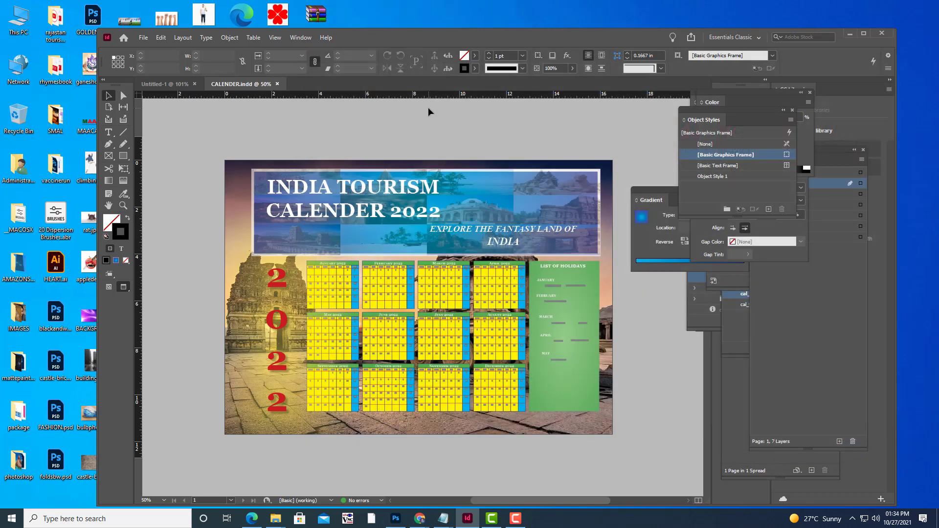
left_click(143, 38)
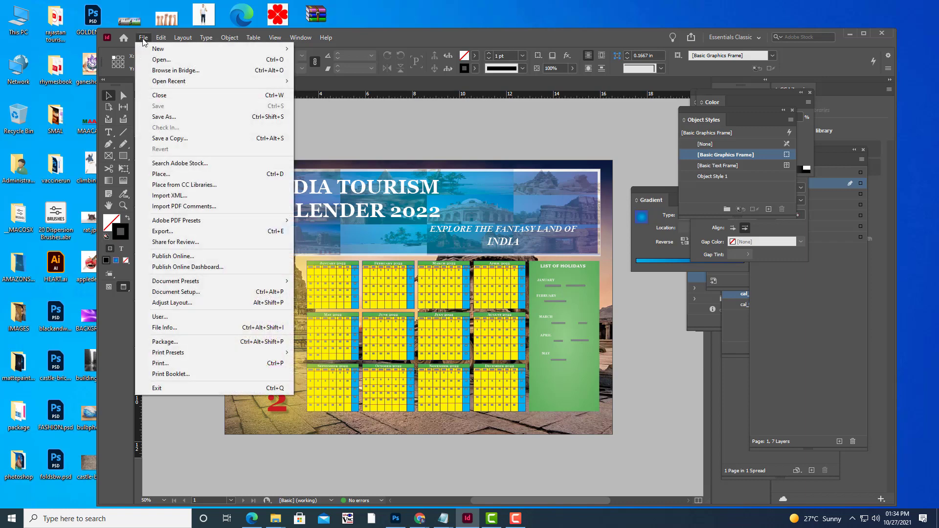
left_click(168, 96)
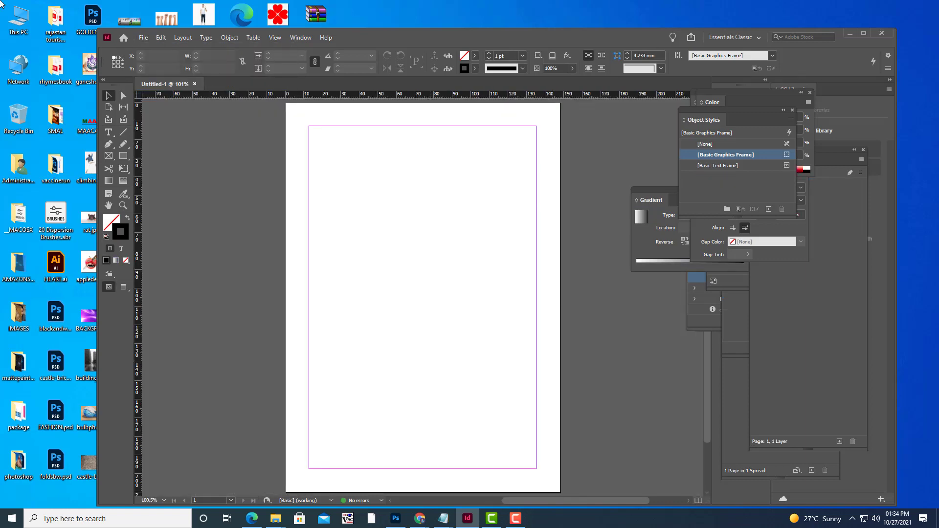
Show the Scripts panel beside the blank page and run the calendarWizard.js script
key("ctrl+1")
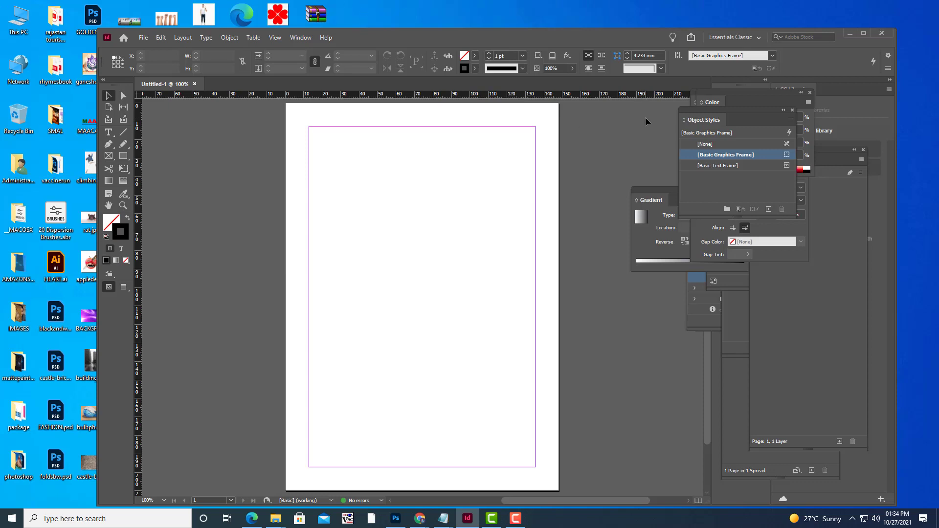
left_click_drag(709, 111, 826, 126)
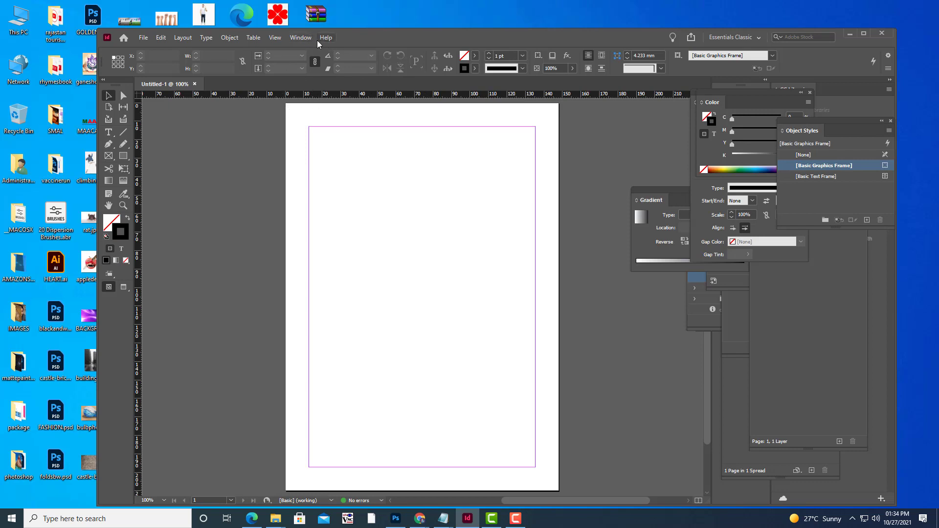
left_click(301, 38)
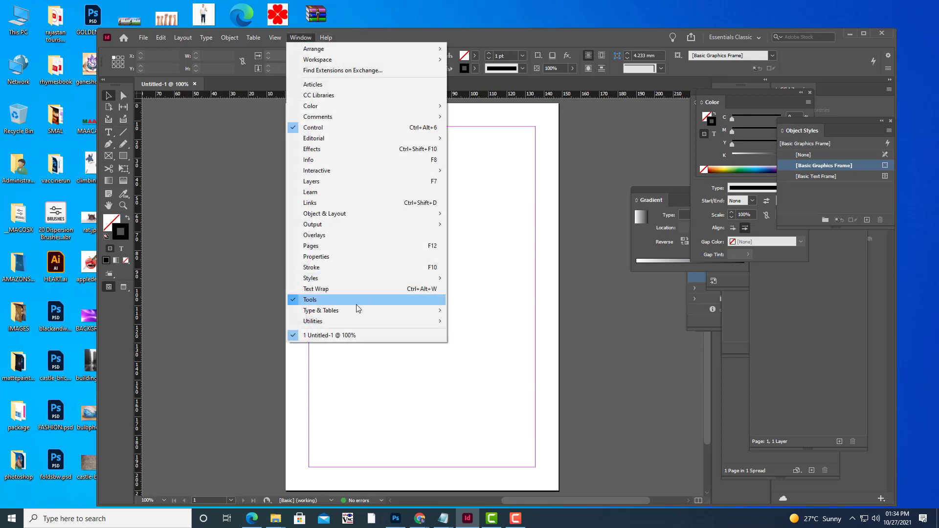
mouse_move(354, 321)
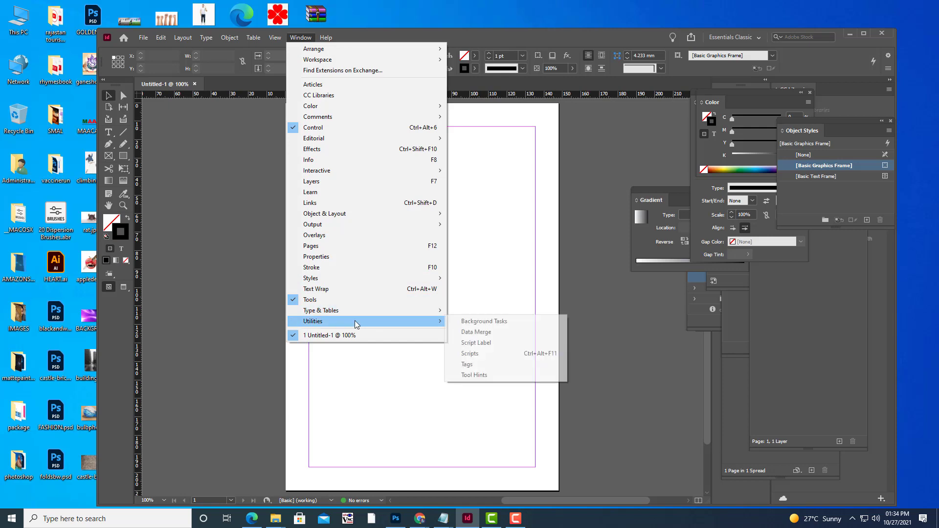
left_click(481, 359)
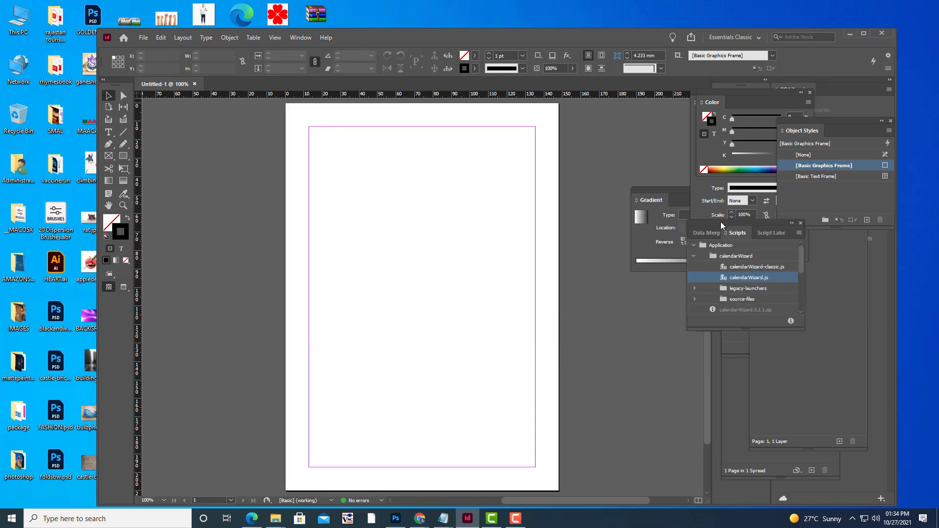
left_click_drag(720, 222, 586, 237)
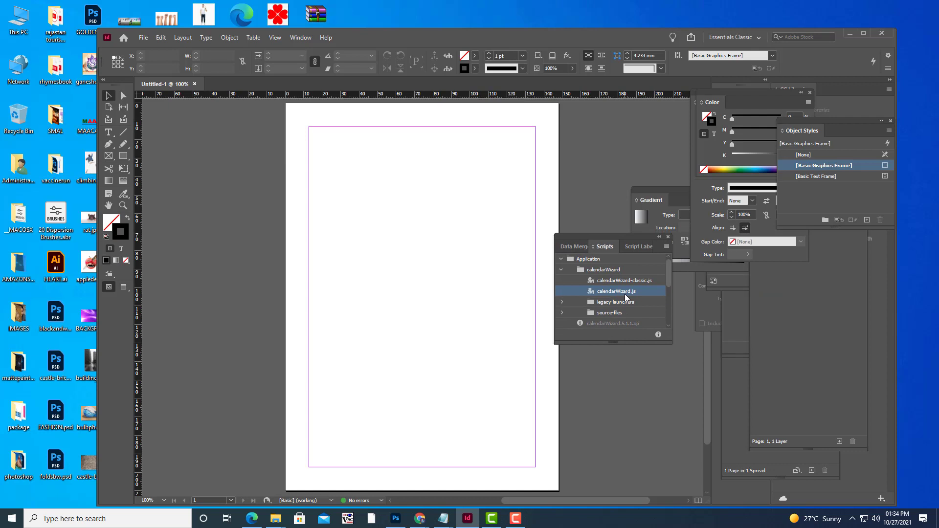
double_click(626, 294)
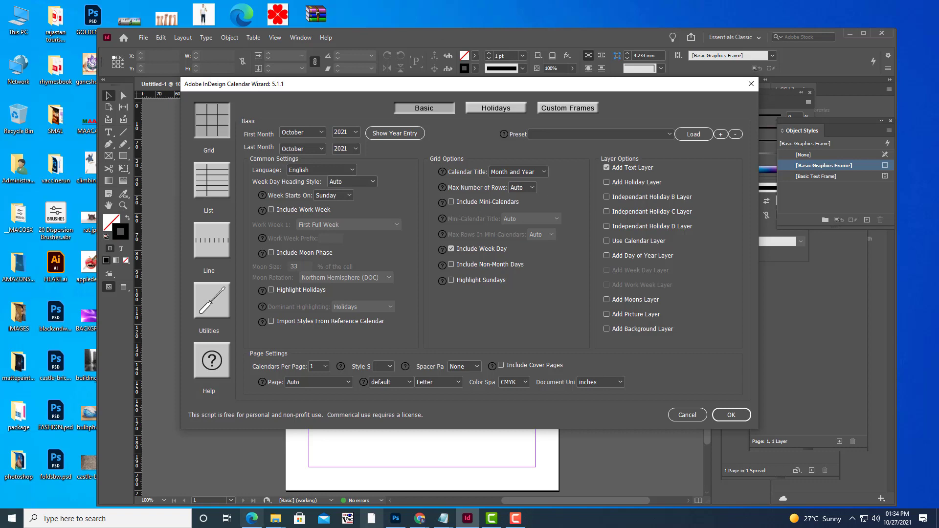
Set the Calendar Wizard's range with January 2022 as the first month and December 2022 as the last
left_click_drag(300, 85, 629, 101)
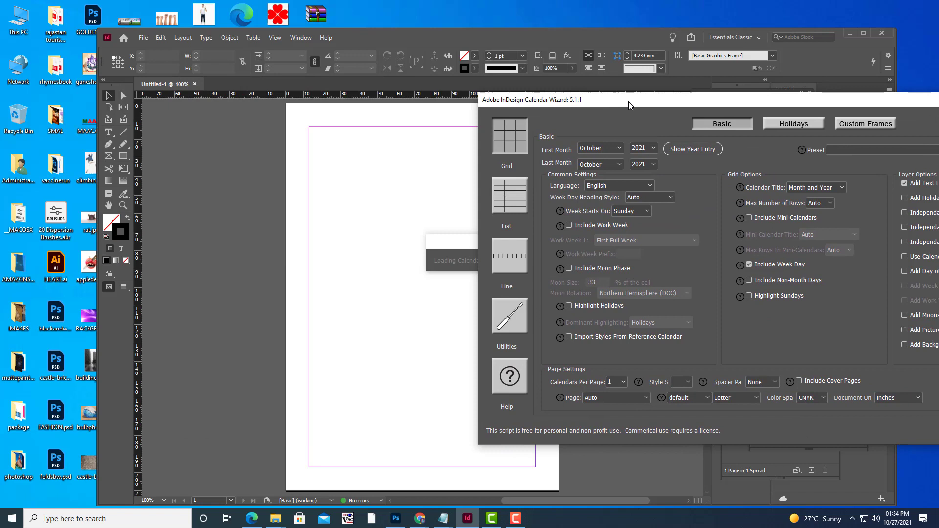
left_click(618, 149)
left_click(591, 159)
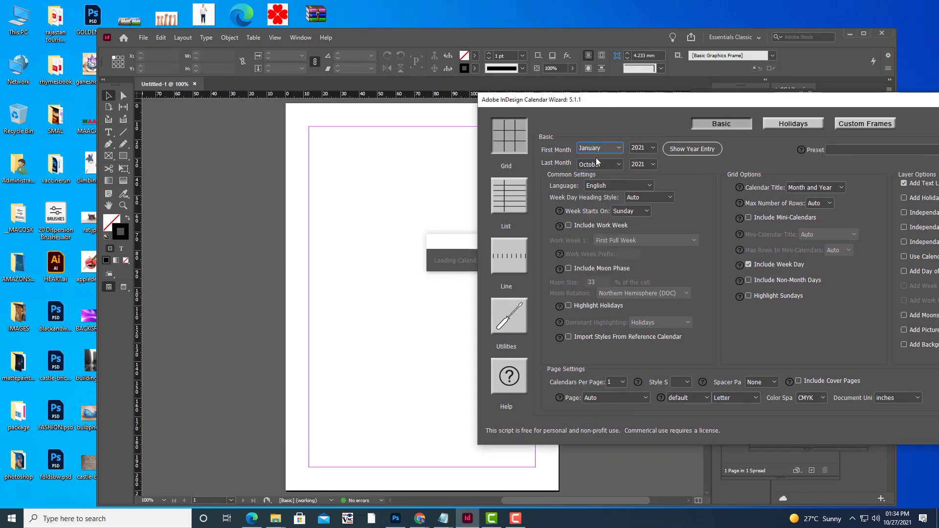
left_click(606, 165)
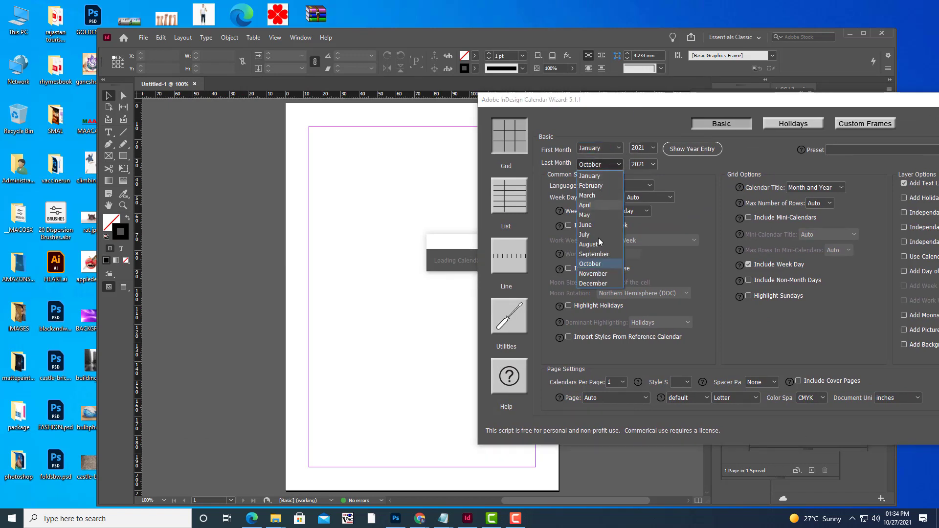
left_click(590, 263)
scroll(632, 177, "down", 2)
left_click(644, 147)
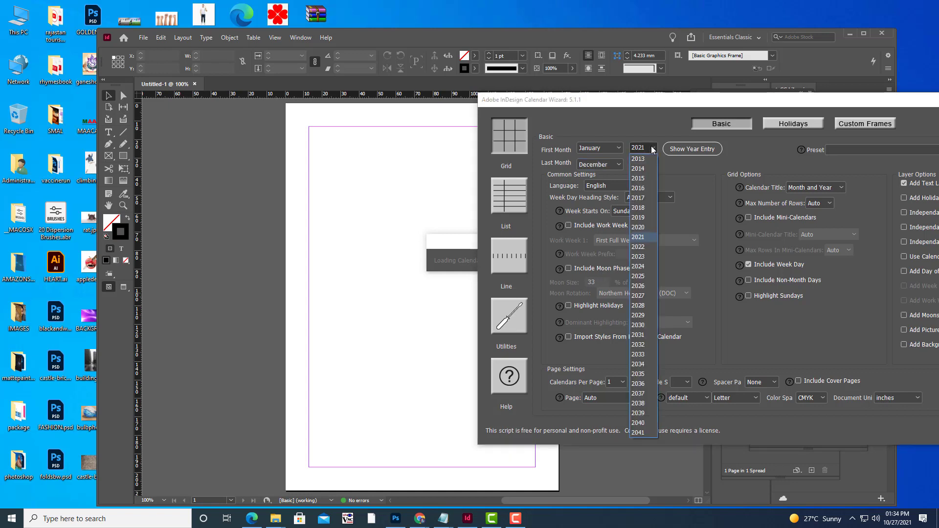
left_click(639, 247)
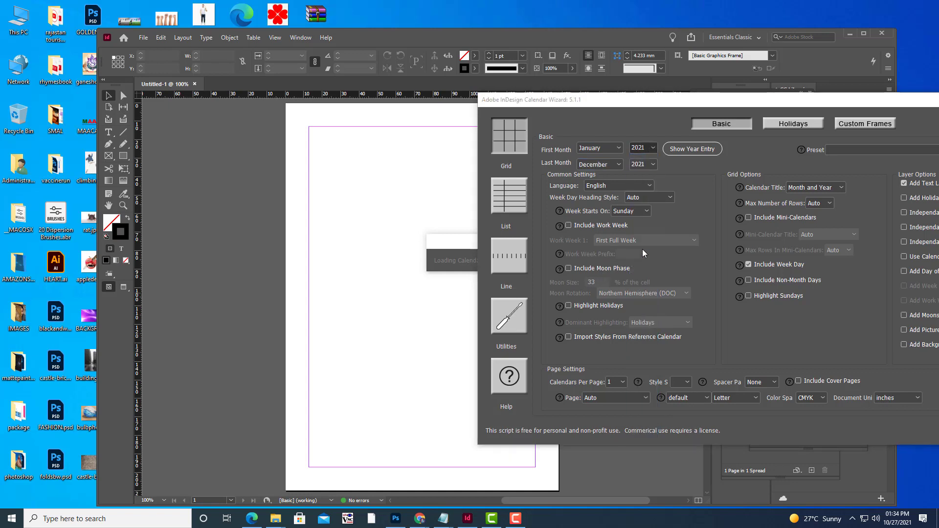
left_click(651, 163)
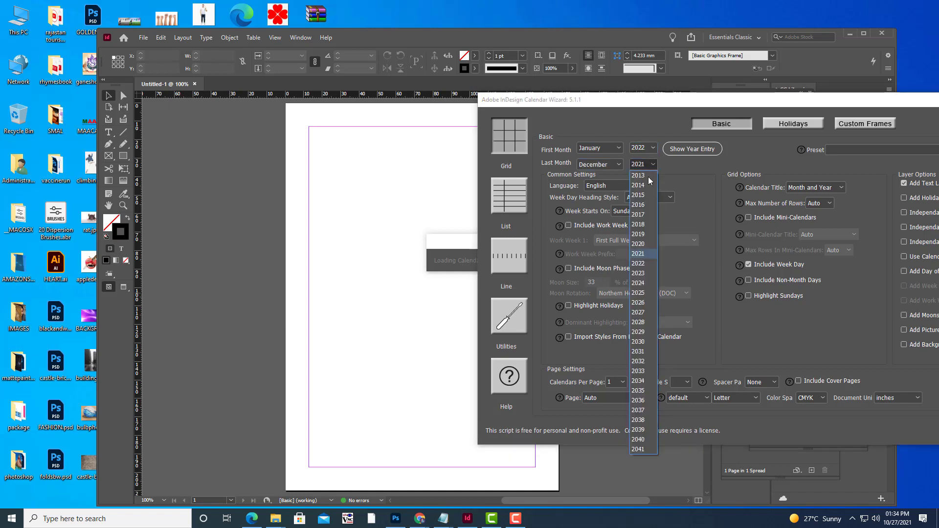
left_click(646, 264)
Try 2 calendars per page in the wizard's page settings, and return the value to 1
left_click_drag(597, 105, 546, 43)
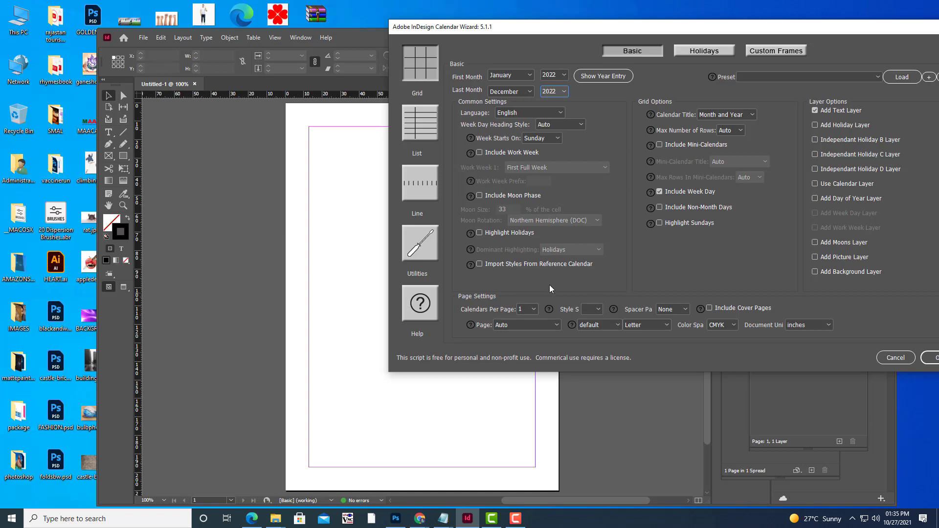
left_click(534, 309)
left_click(524, 330)
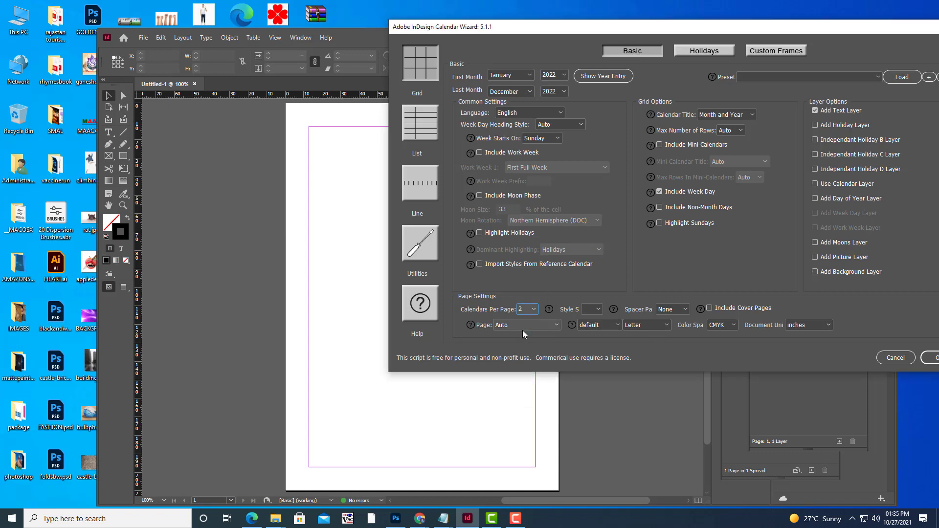
left_click(532, 309)
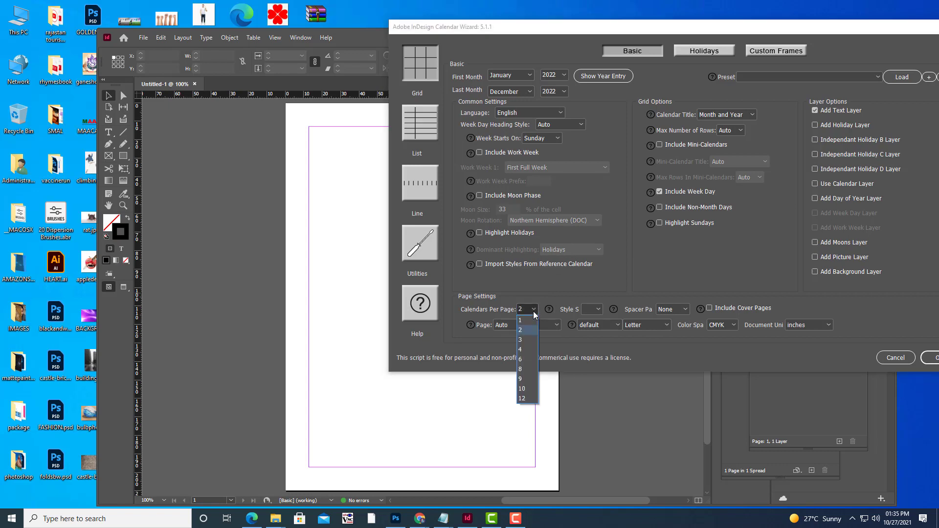
left_click(523, 320)
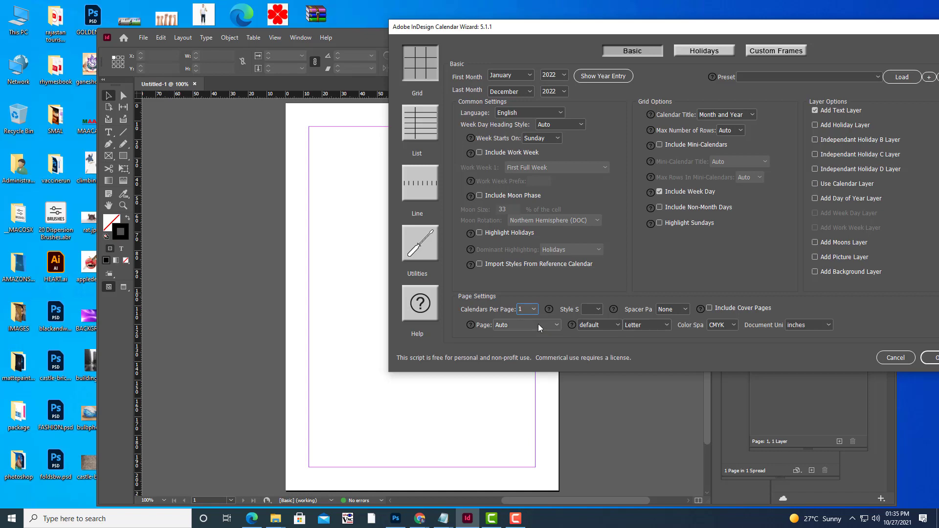
Set the wizard's page settings to create a New Document with Landscape orientation
left_click(538, 323)
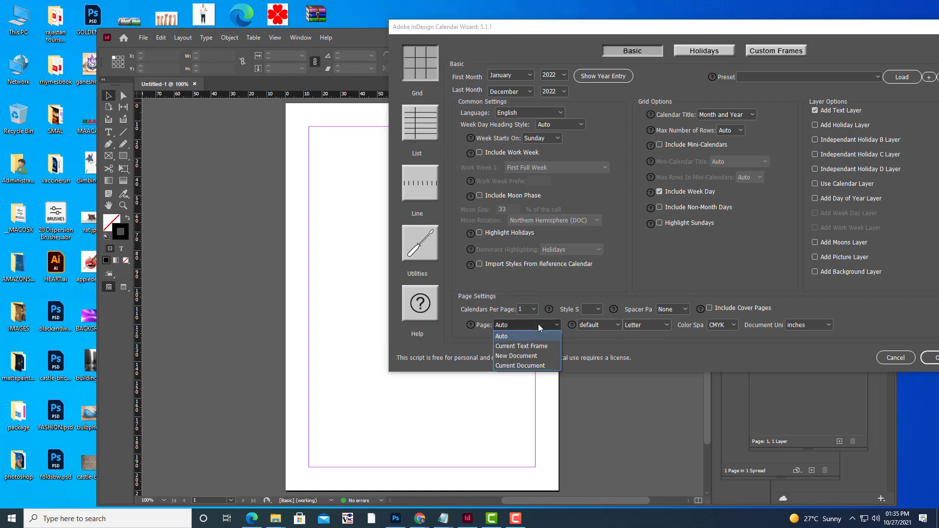
left_click(523, 356)
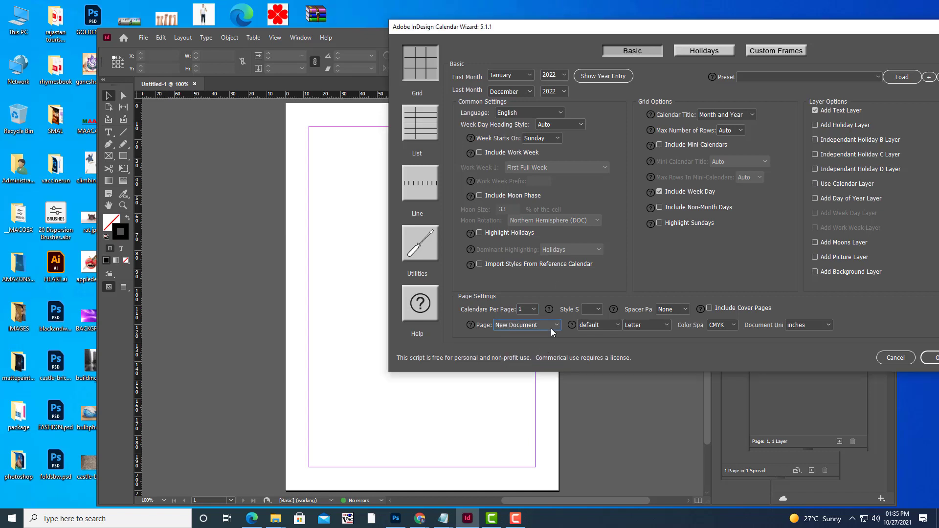
left_click_drag(598, 29, 572, 36)
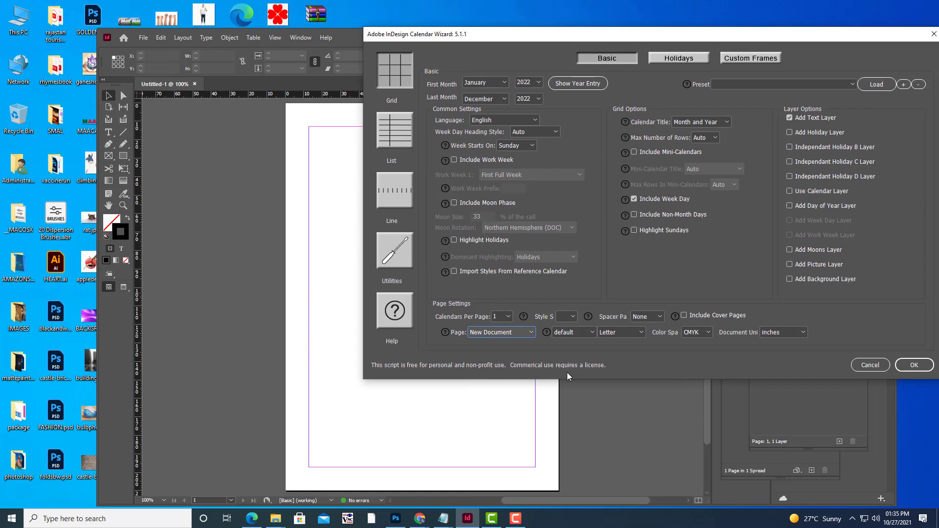
left_click(592, 333)
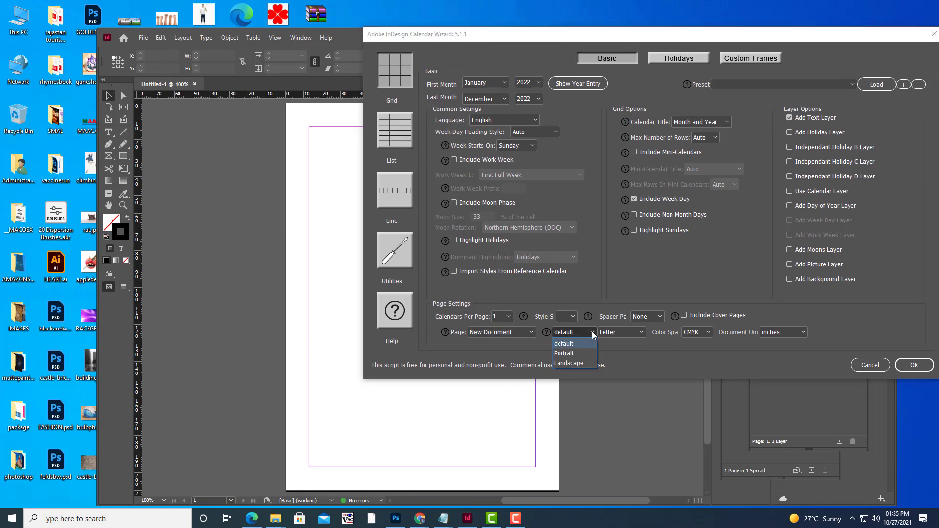
left_click(568, 363)
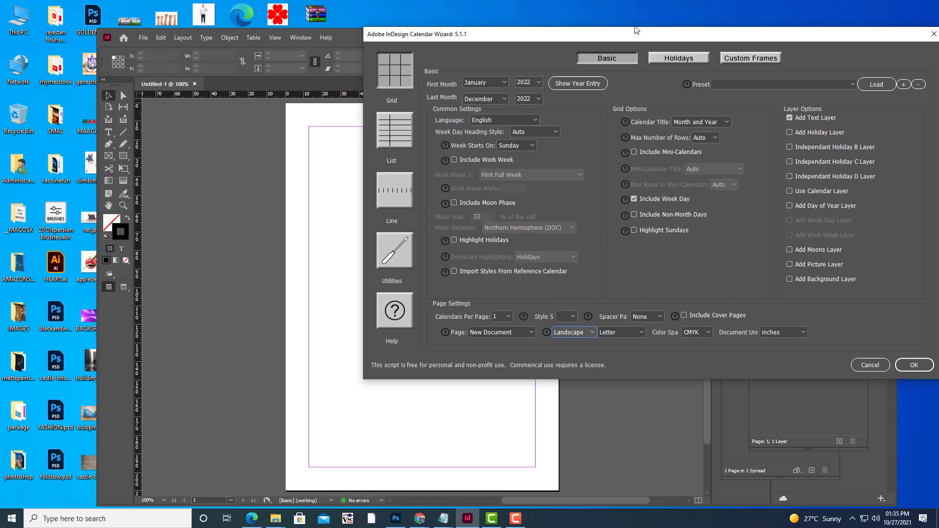
left_click_drag(611, 32, 568, 25)
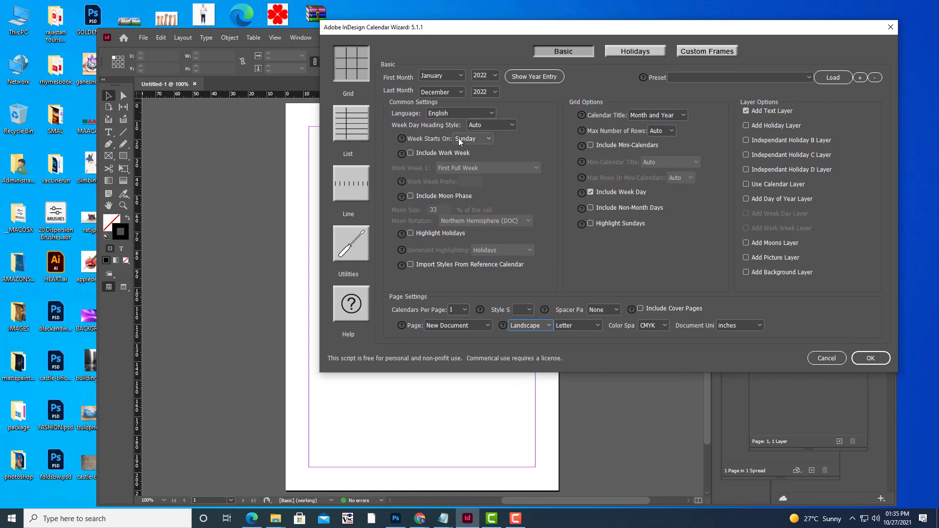
Examine the wizard's available calendar languages, keeping English selected
left_click(465, 113)
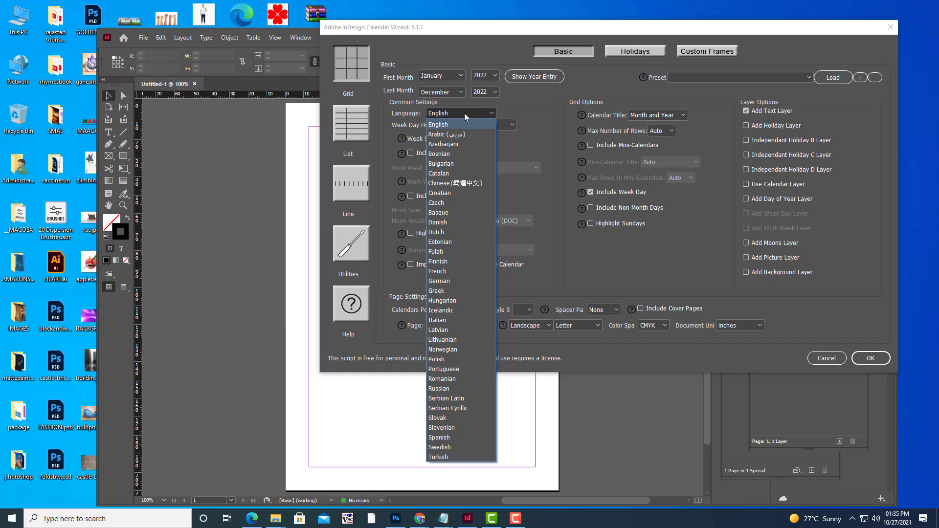
left_click(464, 113)
left_click(464, 113)
left_click(507, 109)
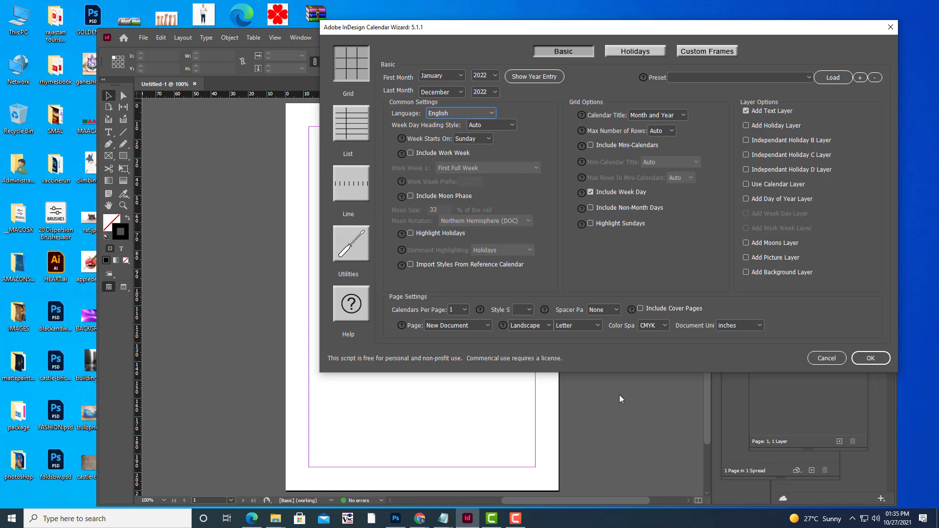
Set the page size to A3 and generate the calendar document
left_click(595, 326)
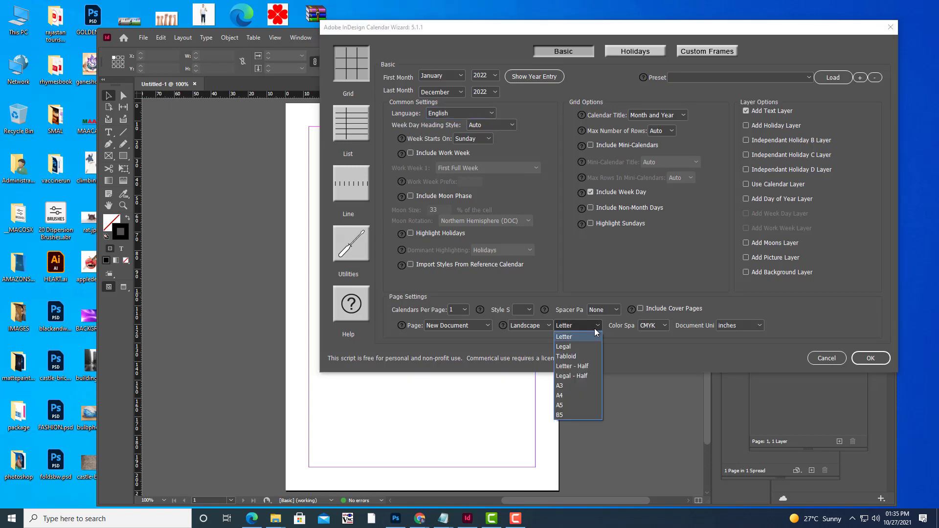
left_click(577, 386)
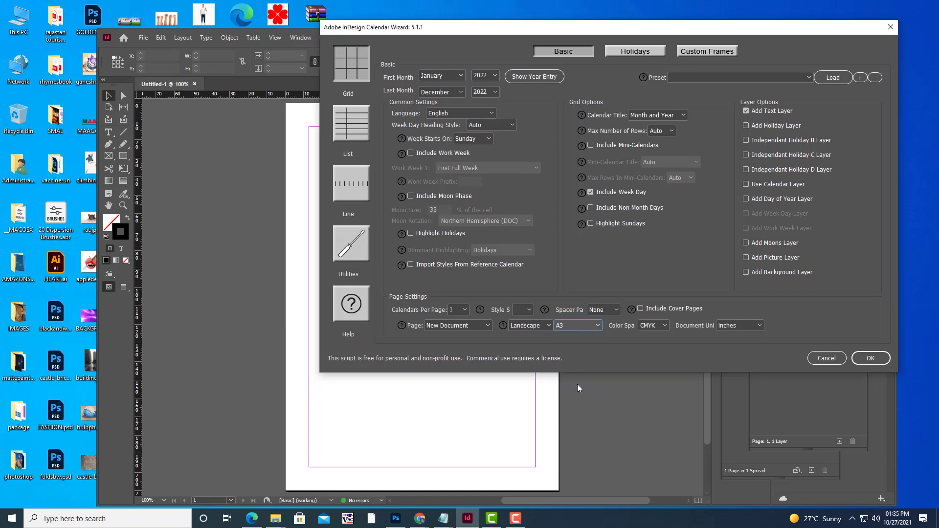
left_click(582, 326)
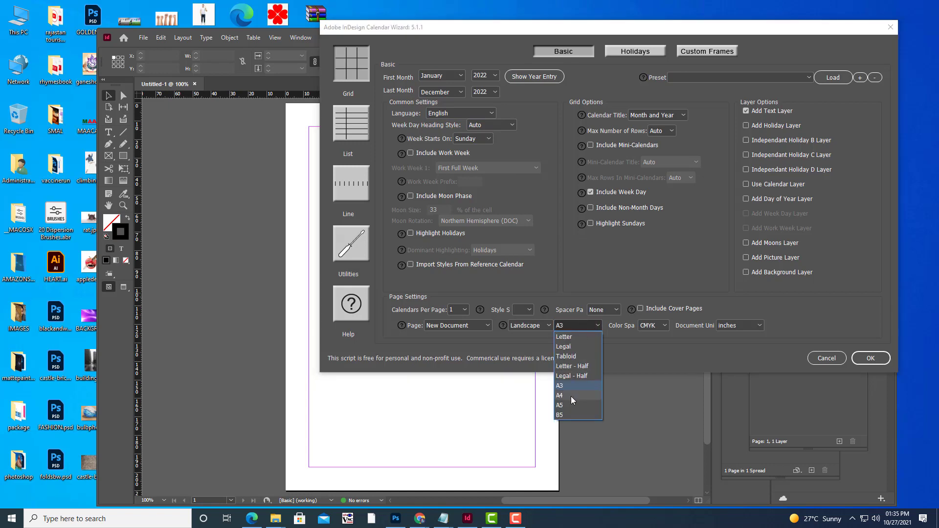
left_click(582, 322)
left_click(582, 322)
left_click(677, 339)
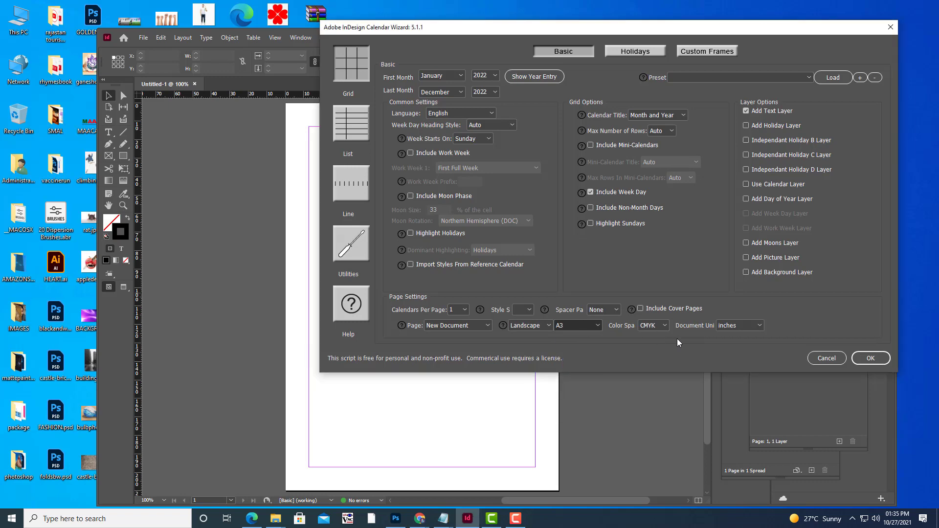
left_click(871, 358)
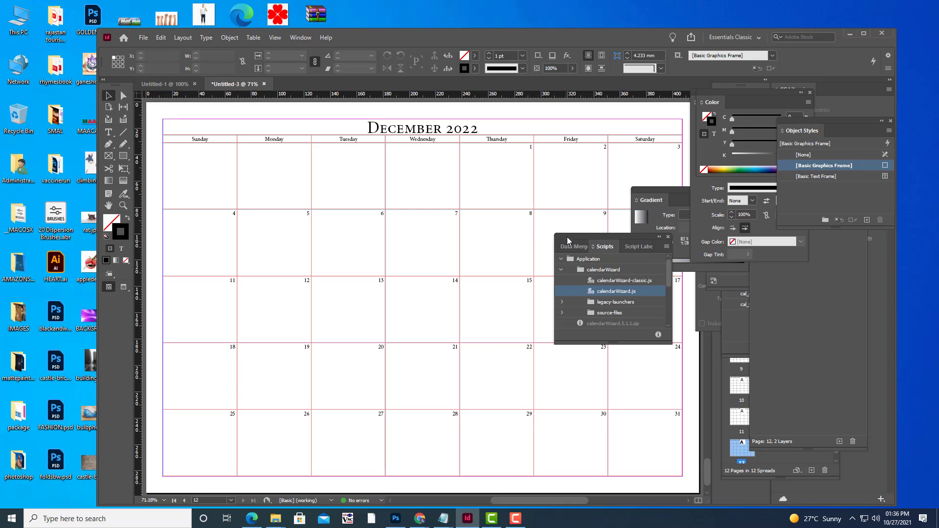
Move the Scripts panel off the calendar and review the generated month pages from December back to January 2022
left_click_drag(567, 237, 725, 233)
scroll(491, 220, "down", 2)
scroll(496, 221, "up", 5)
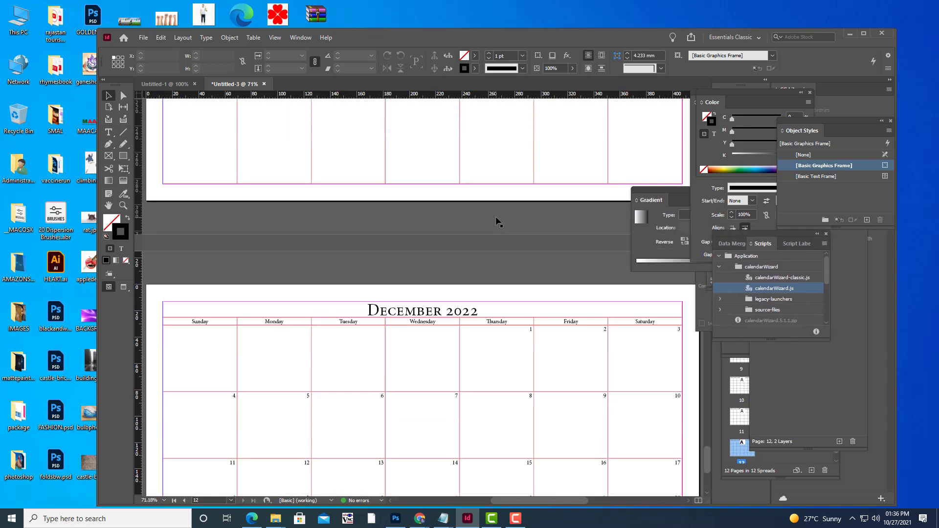
scroll(497, 221, "up", 15)
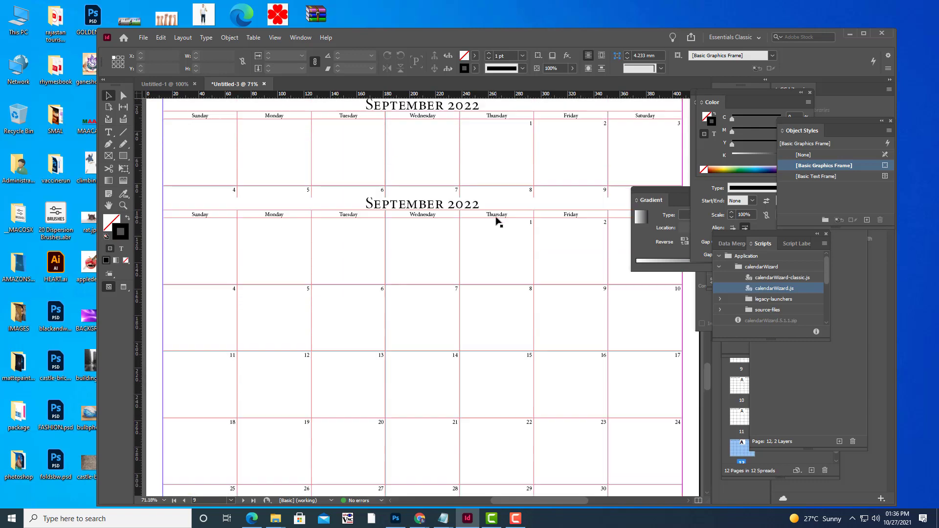
scroll(496, 221, "up", 10)
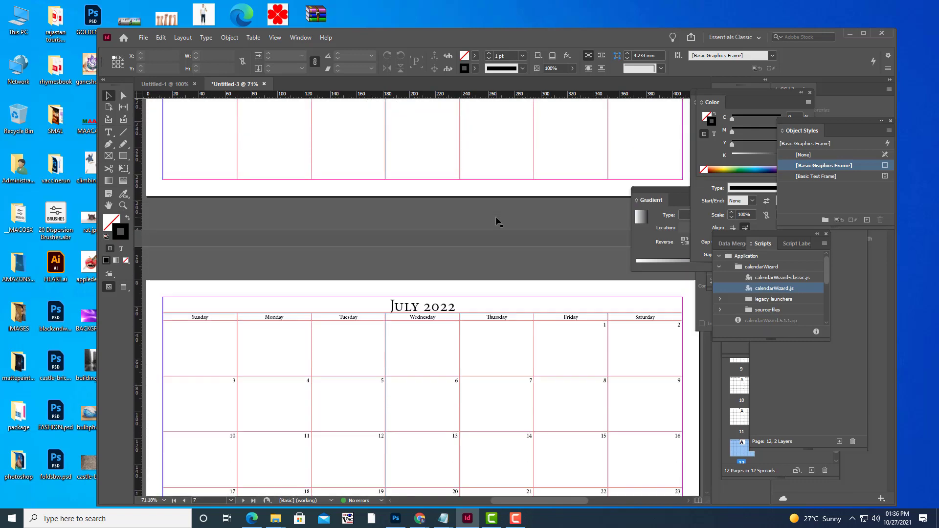
scroll(497, 221, "up", 4)
scroll(496, 221, "down", 6)
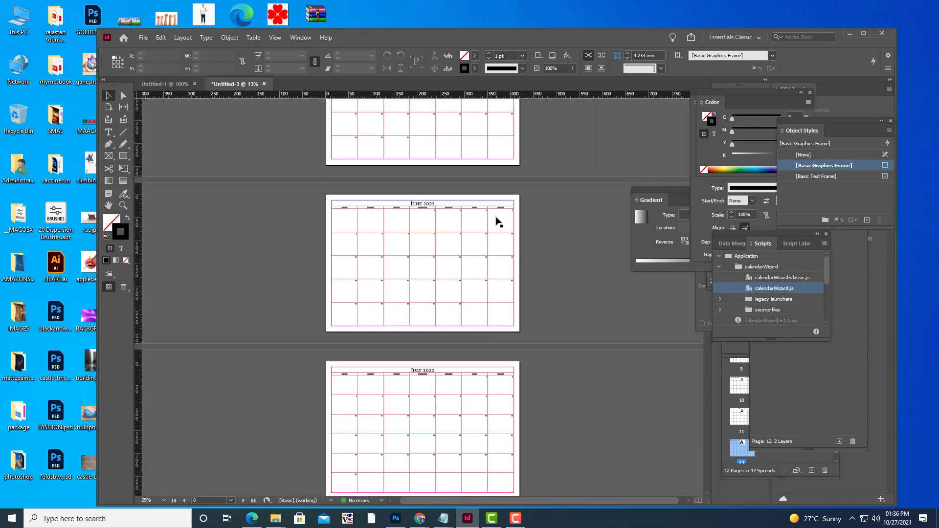
scroll(497, 221, "up", 1)
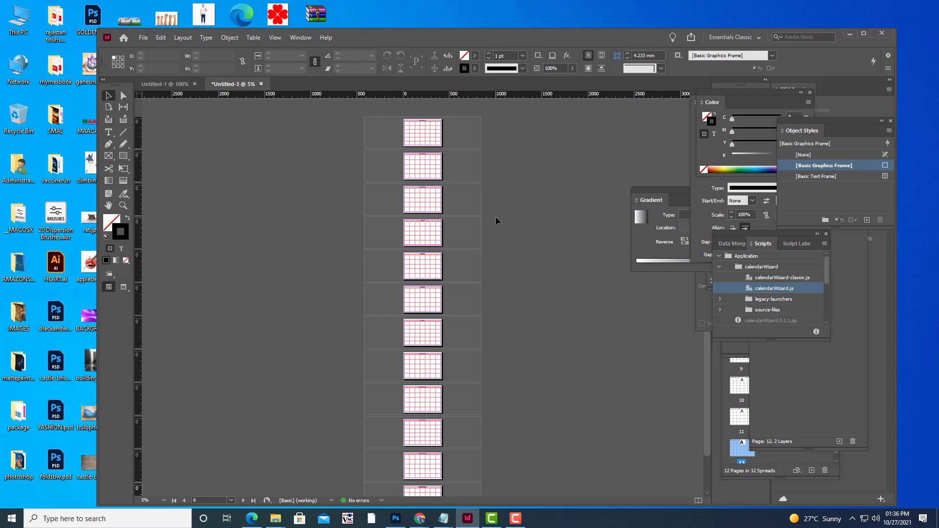
scroll(495, 216, "up", 3)
scroll(495, 217, "up", 1)
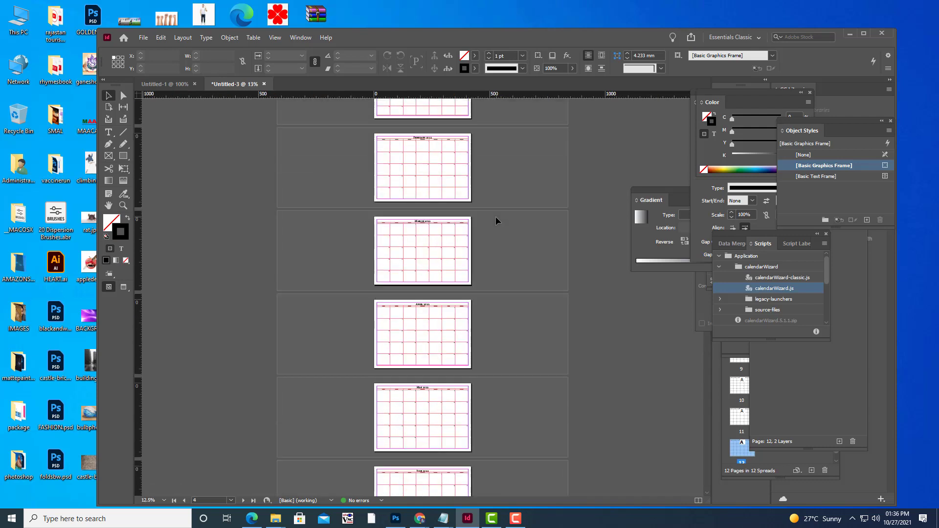
scroll(495, 216, "down", 1)
scroll(496, 218, "up", 1)
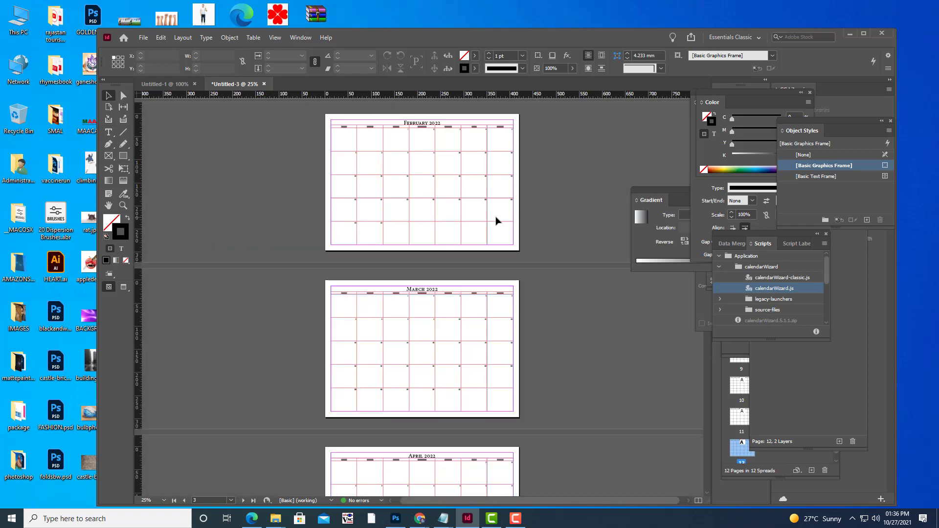
scroll(496, 221, "up", 1)
scroll(497, 221, "up", 10)
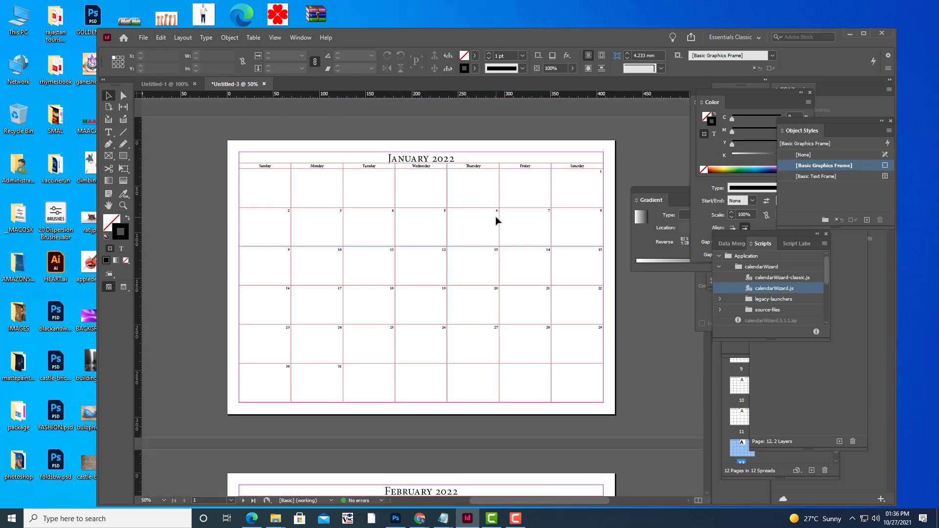
scroll(496, 221, "down", 1)
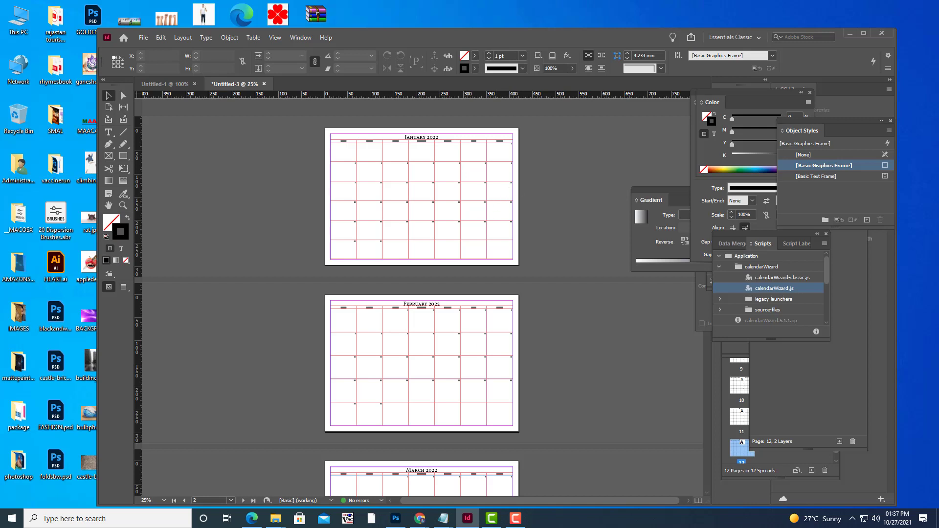
Bring the Pages panel clear of the other panels and insert a blank page after the January 2022 page
left_click(733, 390)
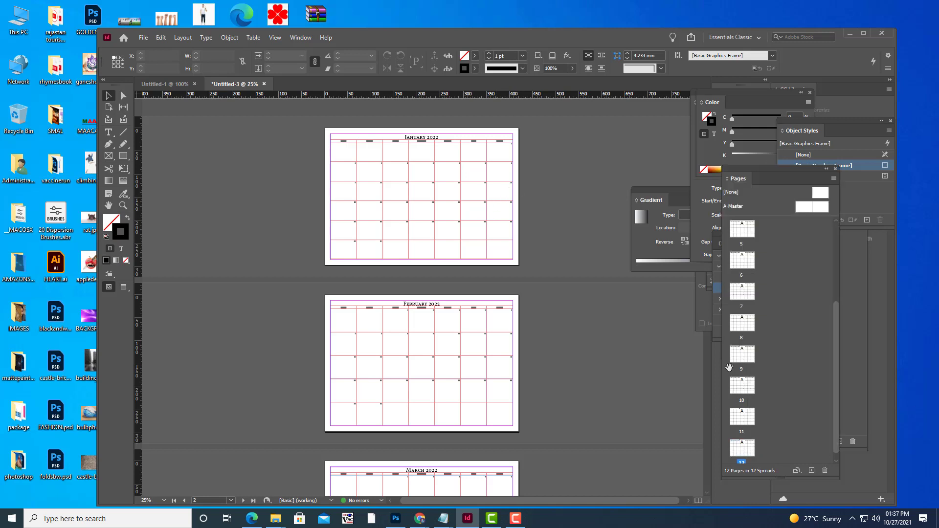
left_click_drag(739, 177, 627, 171)
scroll(690, 292, "up", 5)
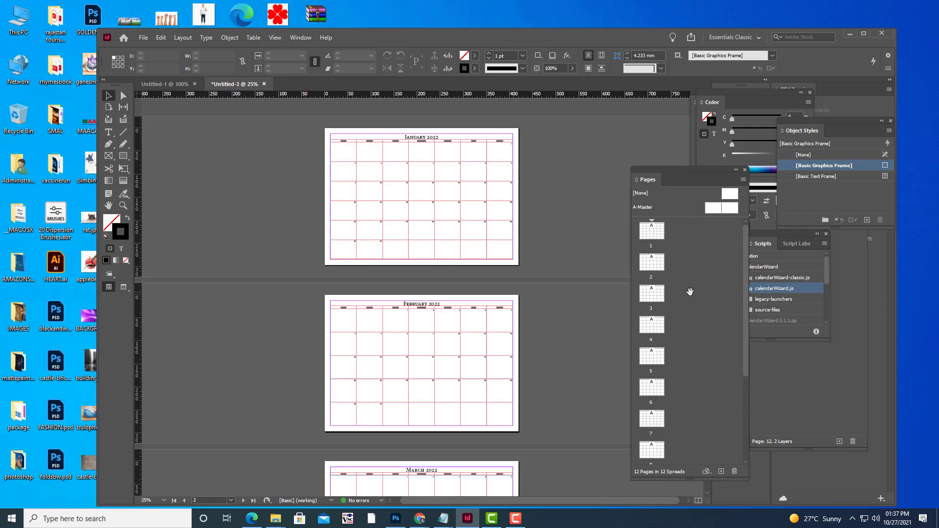
left_click(658, 230)
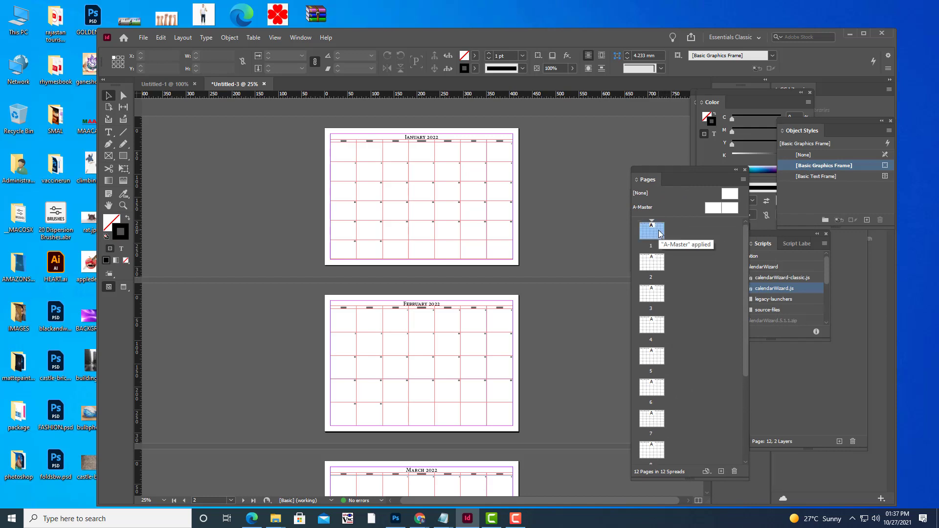
left_click(721, 472)
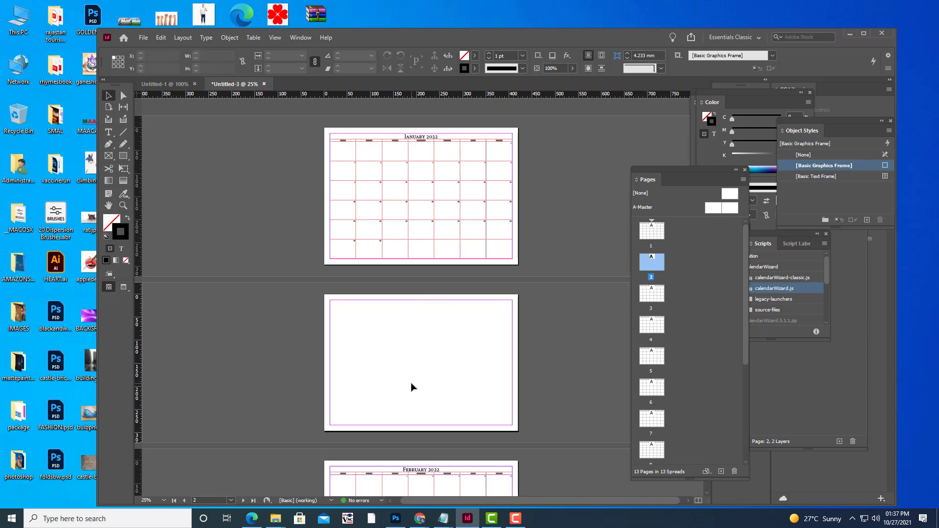
Insert a blank page after the February 2022 page and another after the March 2022 page
left_click(655, 296)
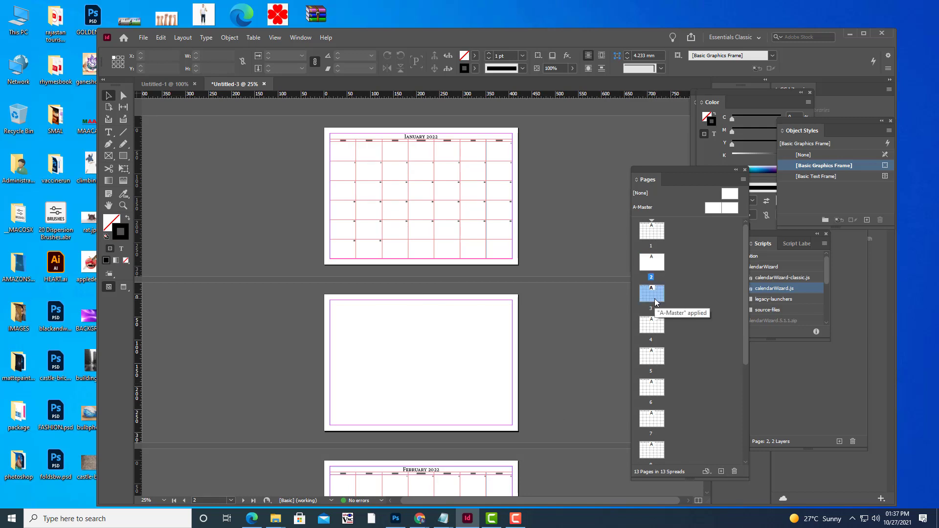
left_click(718, 471)
scroll(478, 356, "down", 8)
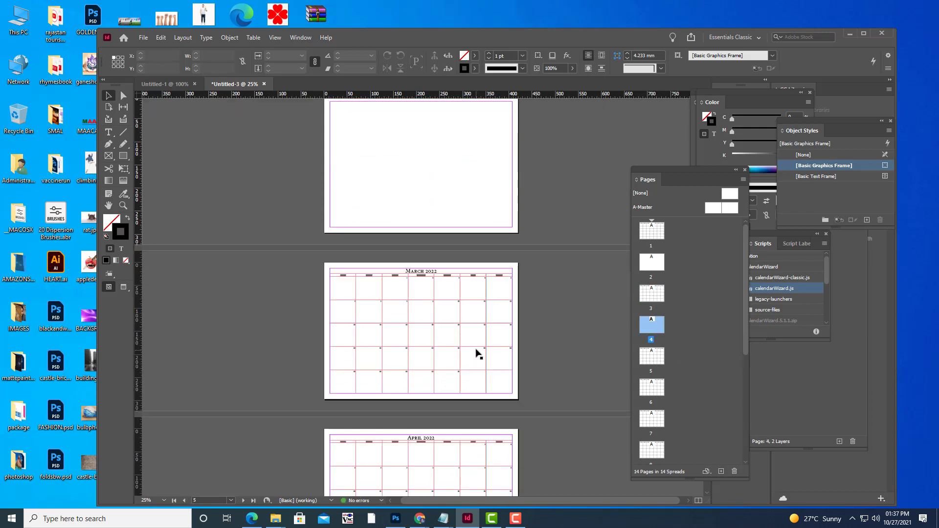
scroll(477, 353, "up", 5)
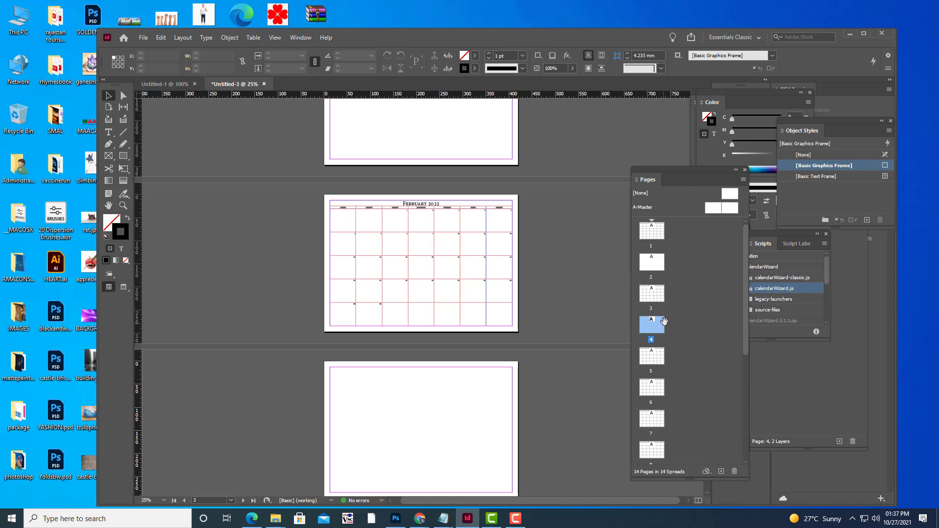
left_click(647, 360)
scroll(724, 452, "down", 1)
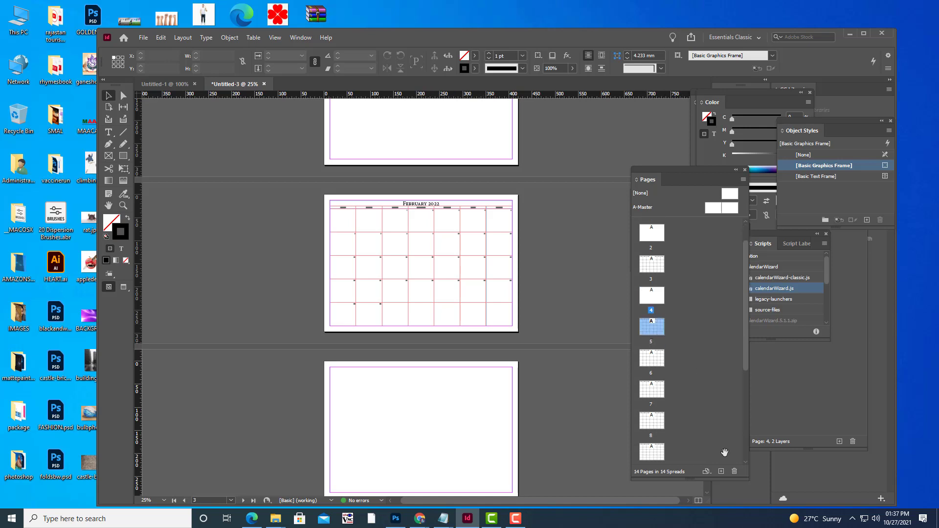
left_click(722, 471)
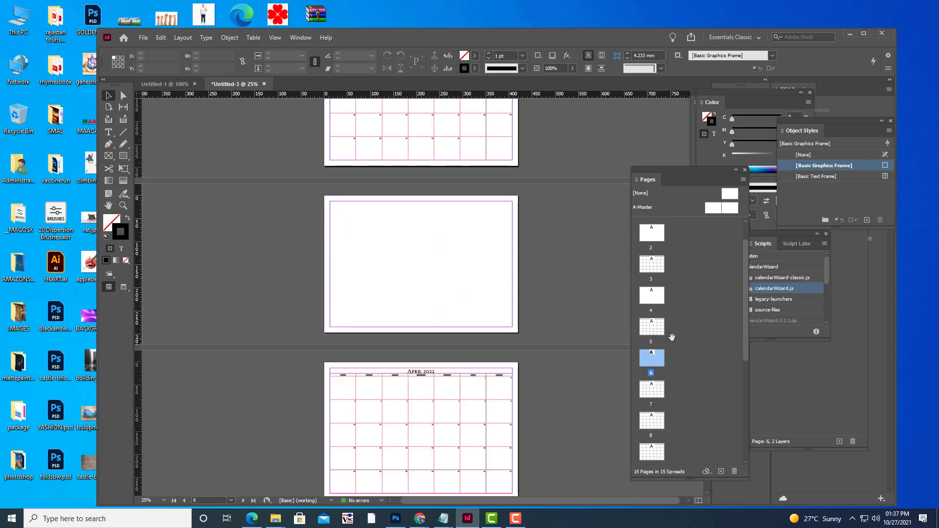
scroll(493, 336, "down", 1)
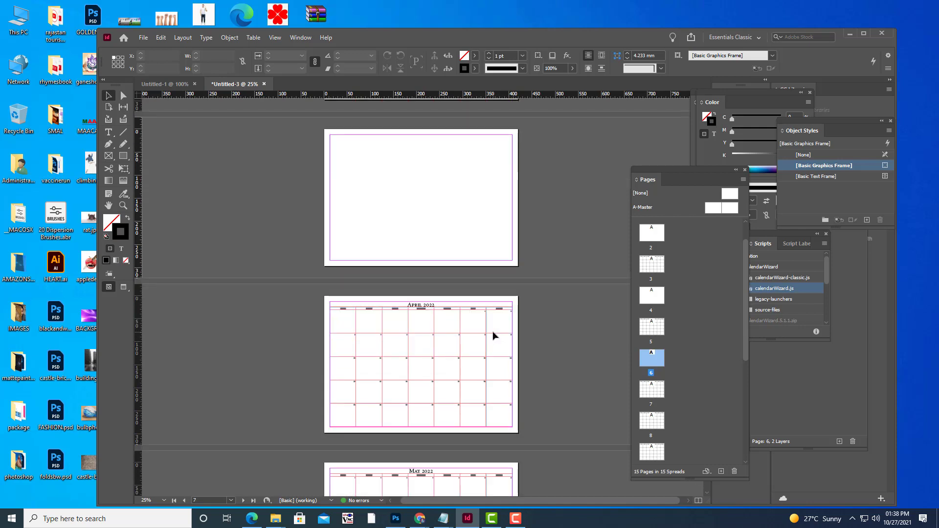
Insert a blank page after the April 2022 page and another after the May 2022 page
left_click(659, 395)
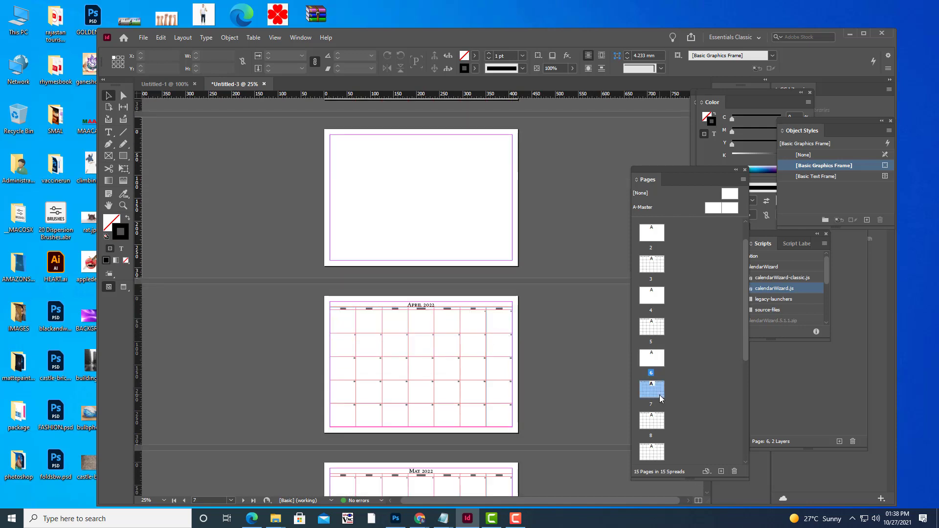
left_click(721, 471)
scroll(707, 392, "down", 1)
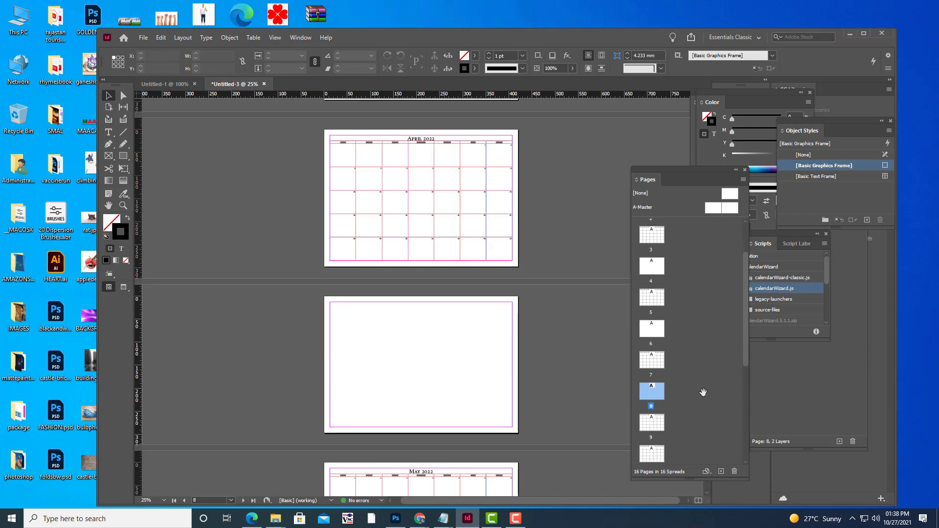
left_click(659, 427)
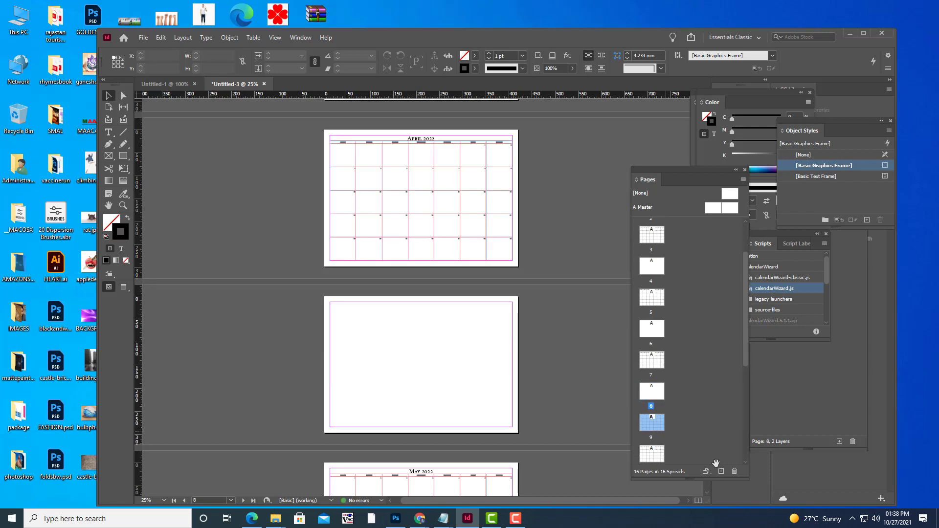
left_click(721, 471)
Insert a blank page after the June 2022 page and another after the July 2022 page
scroll(705, 396, "down", 1)
scroll(705, 396, "down", 1)
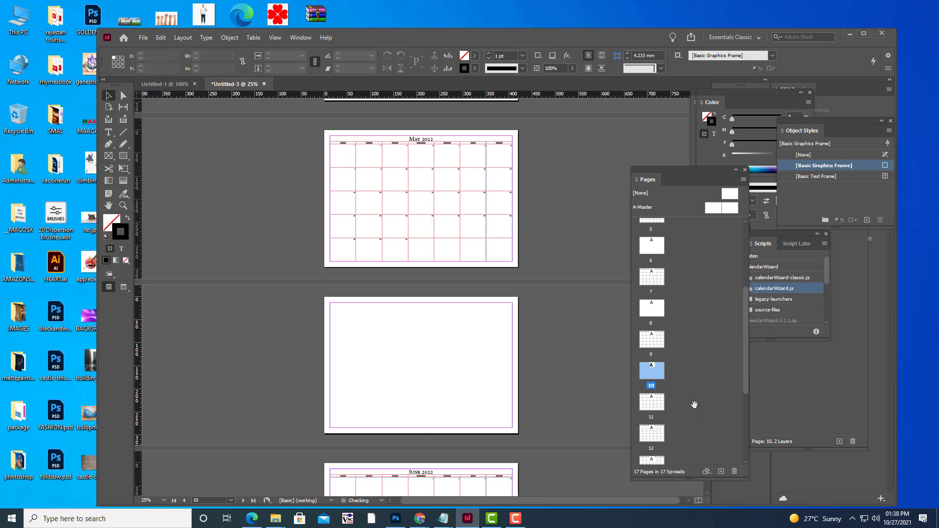
left_click(655, 404)
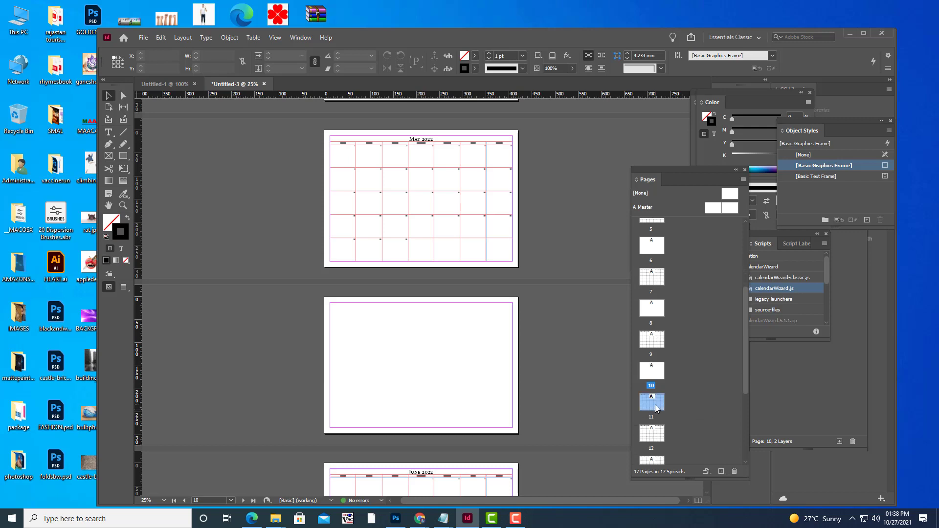
left_click(721, 471)
scroll(722, 414, "down", 1)
scroll(722, 411, "down", 1)
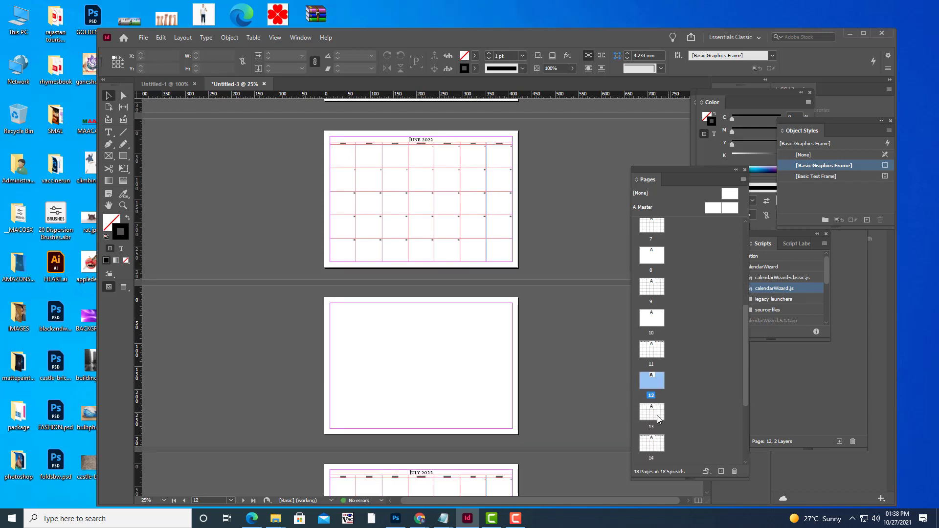
left_click(719, 416)
left_click(721, 471)
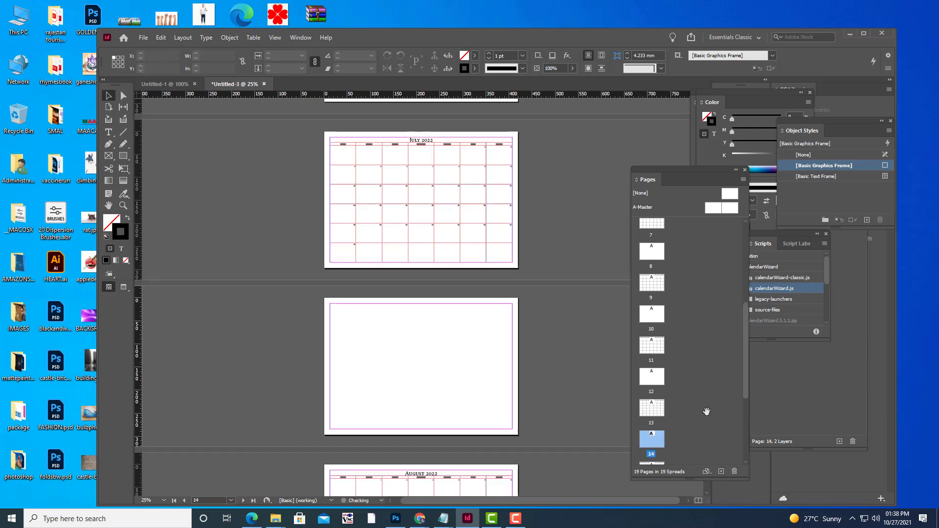
Insert a blank page after the August 2022 page and another after the September 2022 page
scroll(703, 411, "down", 2)
left_click(656, 424)
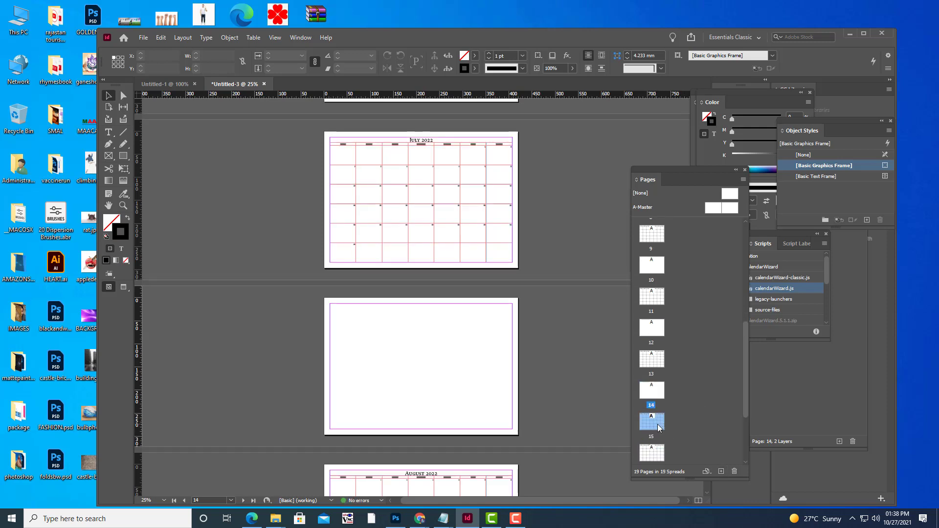
left_click(721, 471)
scroll(704, 402, "down", 3)
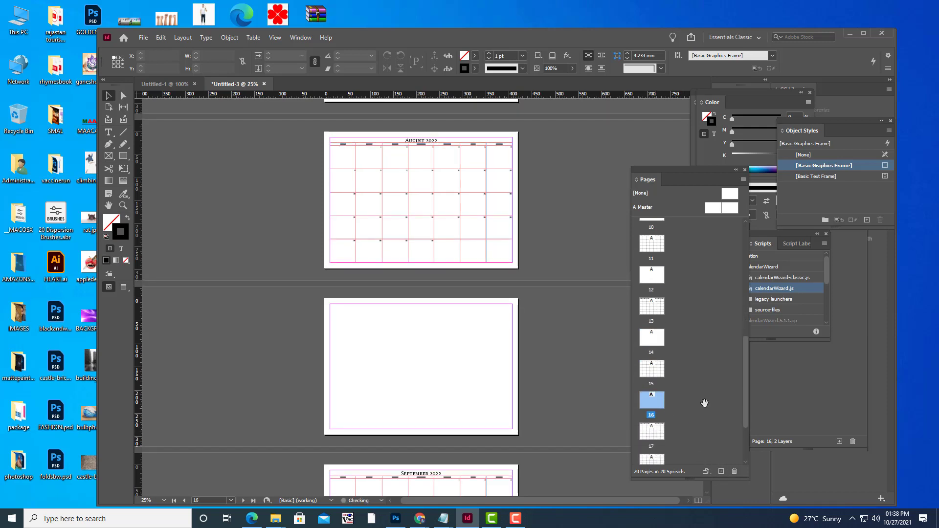
left_click(660, 405)
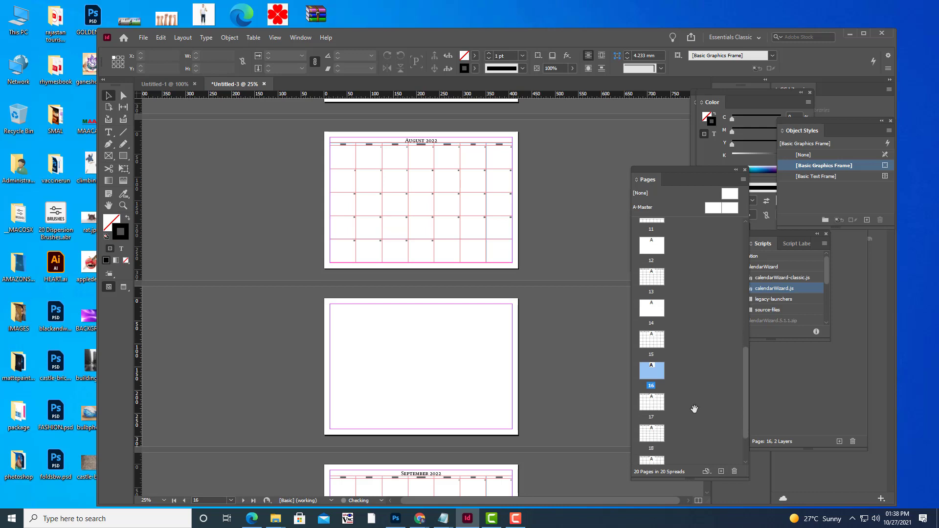
left_click(721, 471)
Insert a blank page after the October 2022 page and another after the November 2022 page
scroll(713, 401, "down", 2)
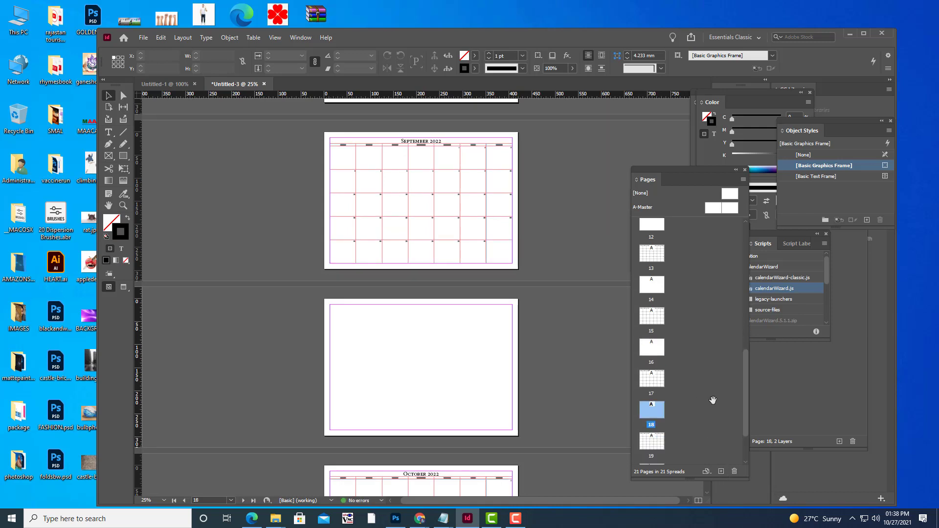
left_click(662, 421)
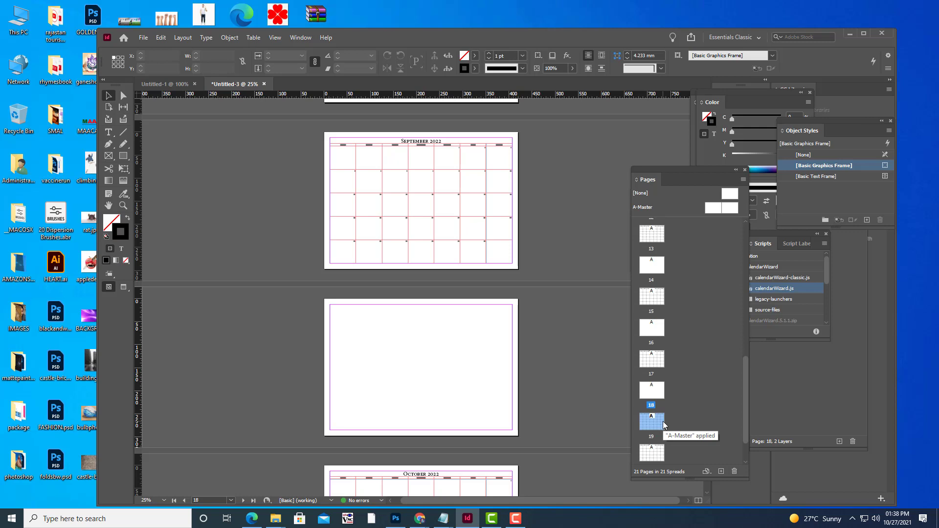
left_click(721, 471)
scroll(708, 398, "down", 2)
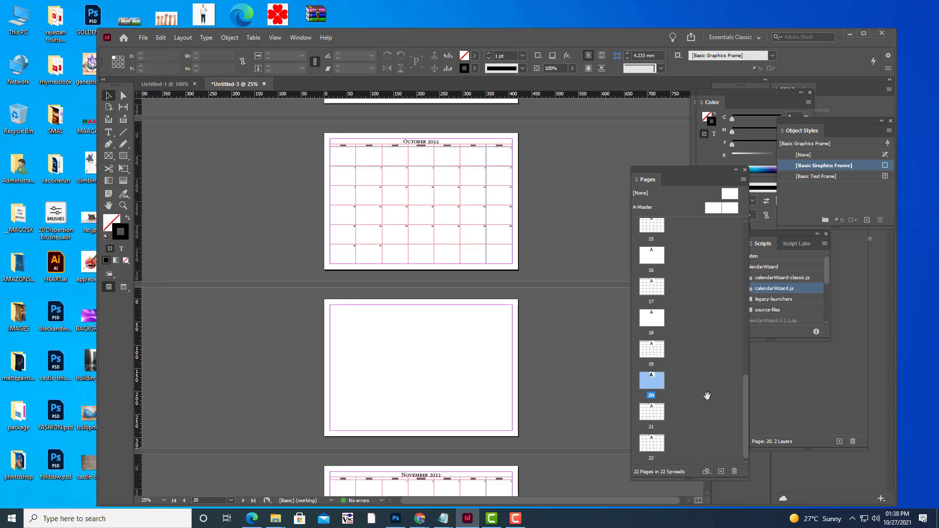
left_click(659, 417)
left_click(720, 471)
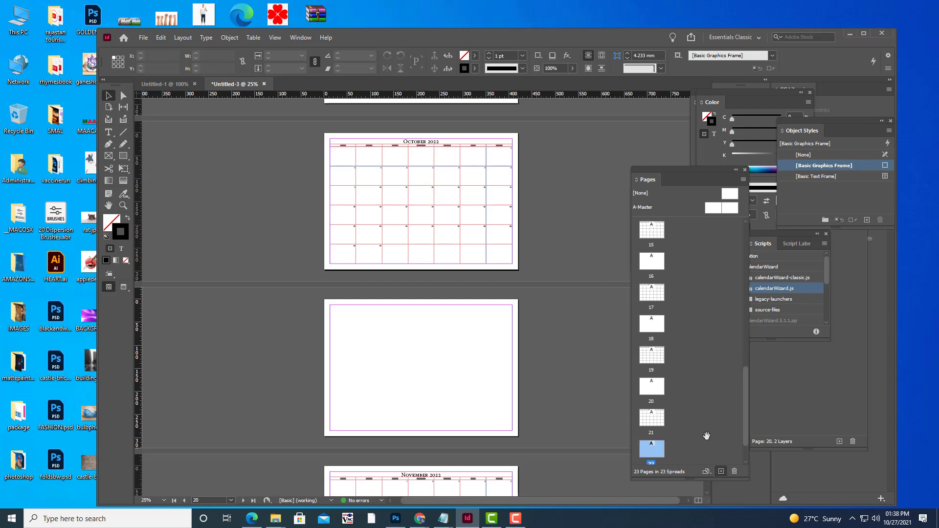
Insert a blank page after the December 2022 page and review the month and blank pages back to January 2022
scroll(707, 435, "down", 1)
left_click(659, 448)
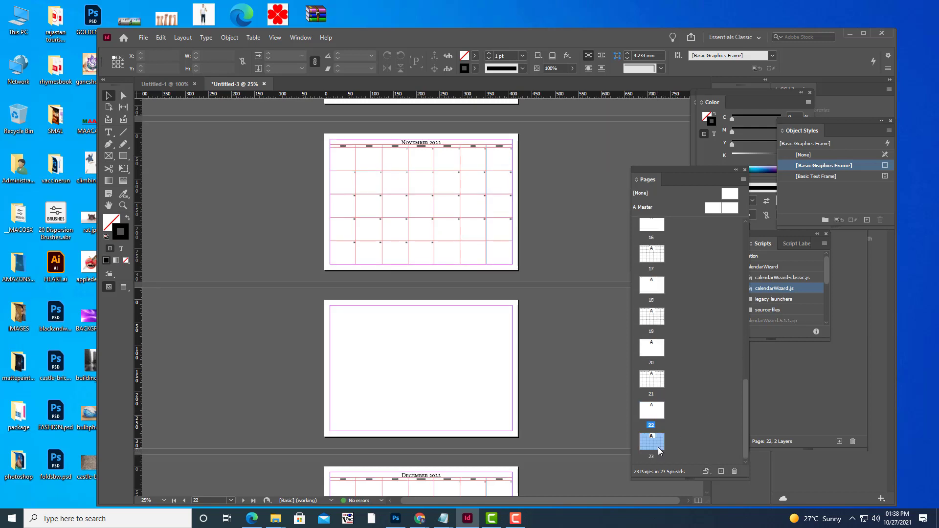
left_click(721, 473)
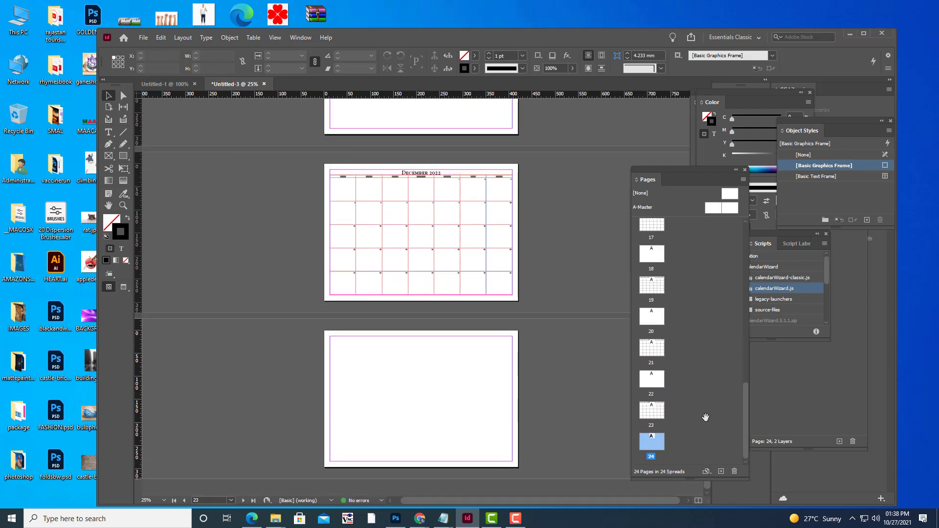
scroll(562, 375, "down", 3)
scroll(558, 375, "up", 15)
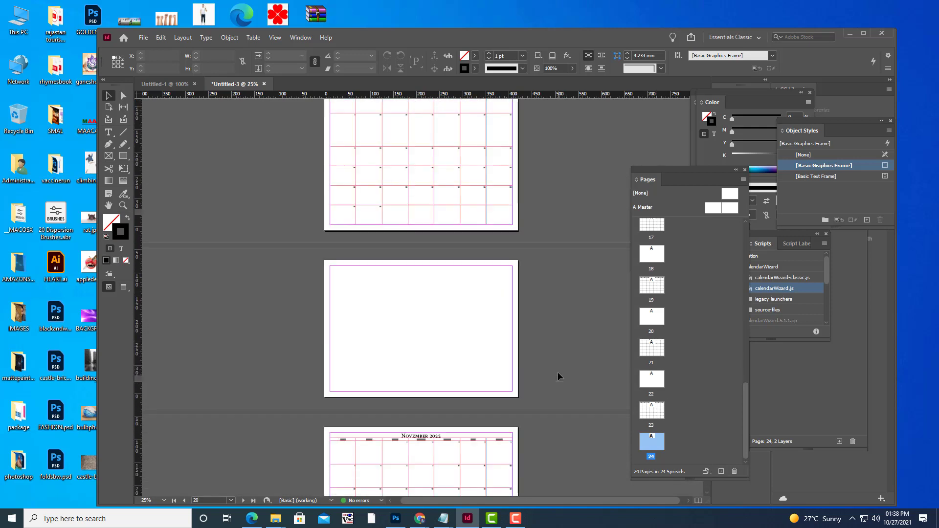
scroll(558, 370, "up", 15)
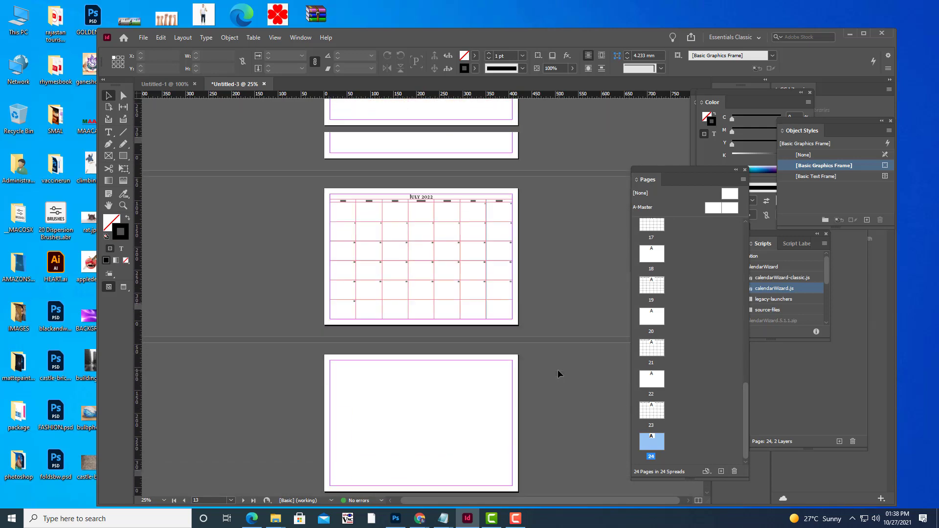
scroll(558, 370, "up", 17)
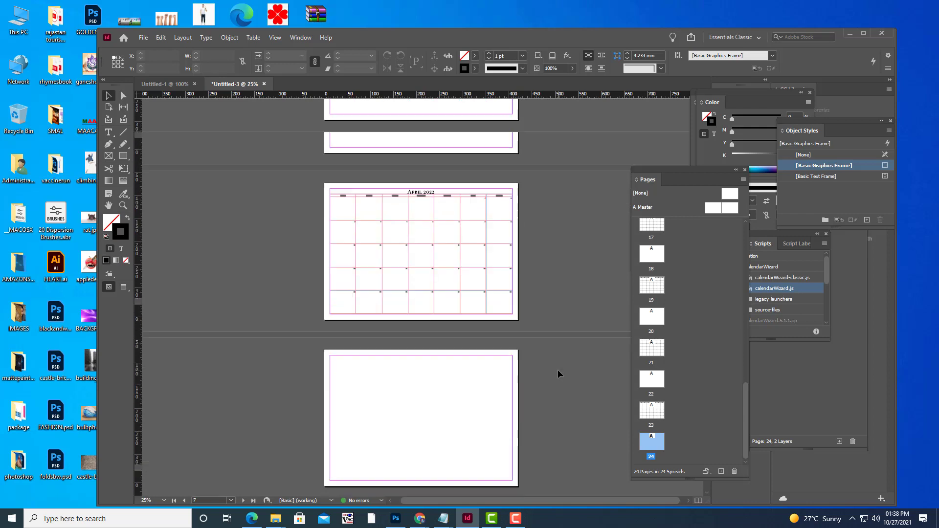
scroll(558, 370, "up", 5)
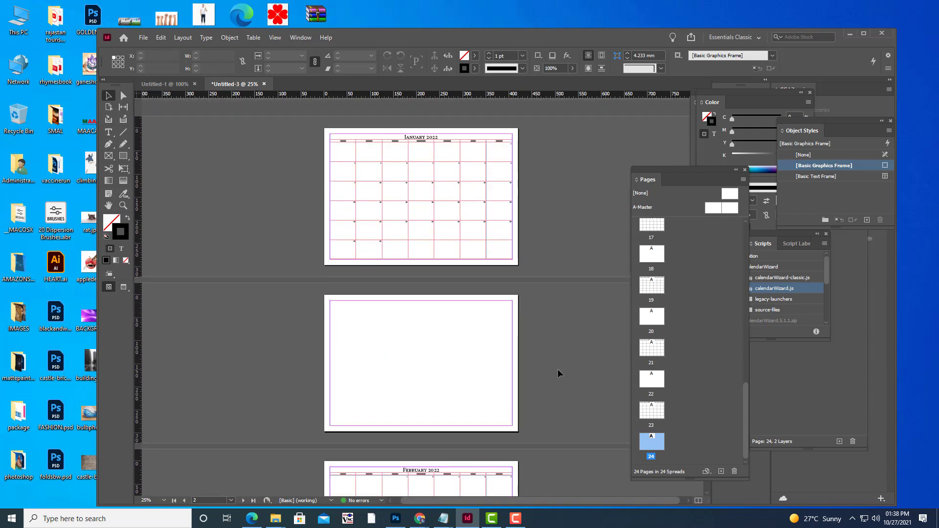
Move the Pages panel away from the calendar and turn on Facing Pages in the document setup
left_click_drag(650, 169, 715, 160)
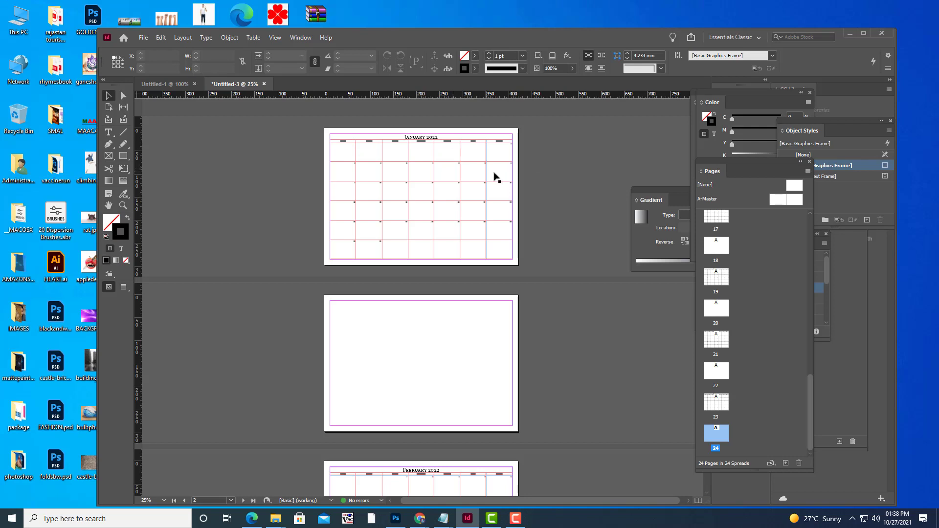
left_click(143, 39)
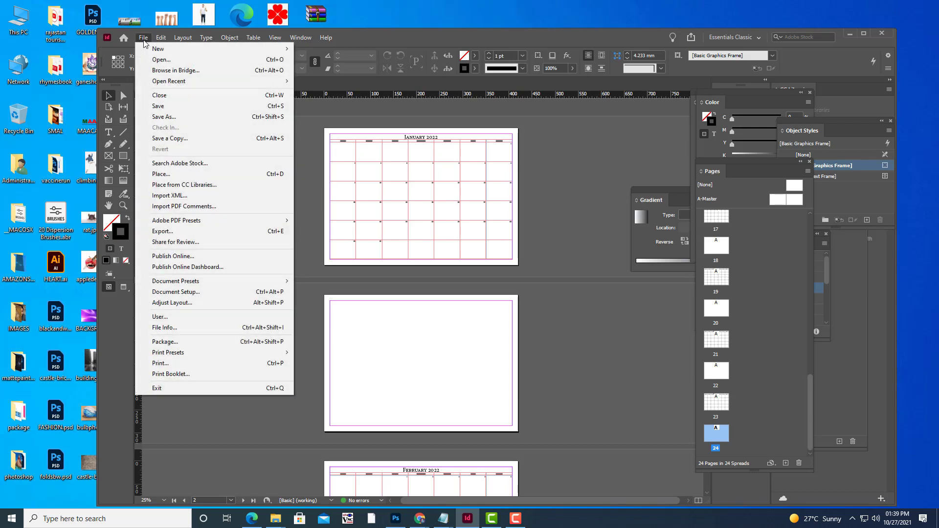
left_click(185, 294)
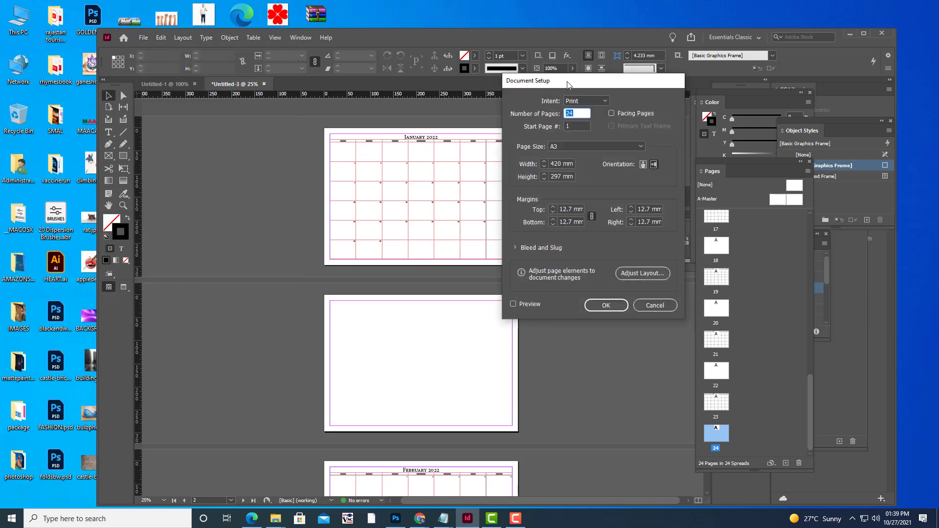
left_click_drag(569, 84, 645, 92)
left_click(689, 121)
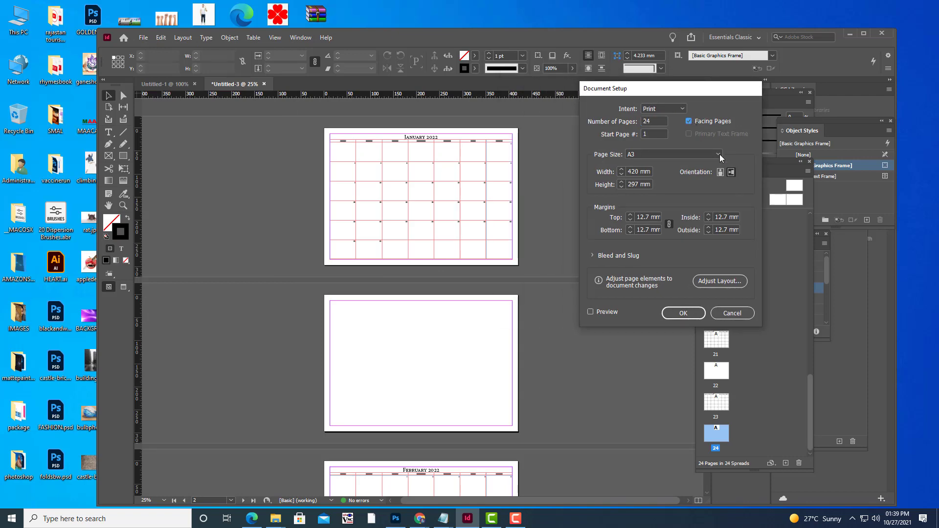
left_click(687, 312)
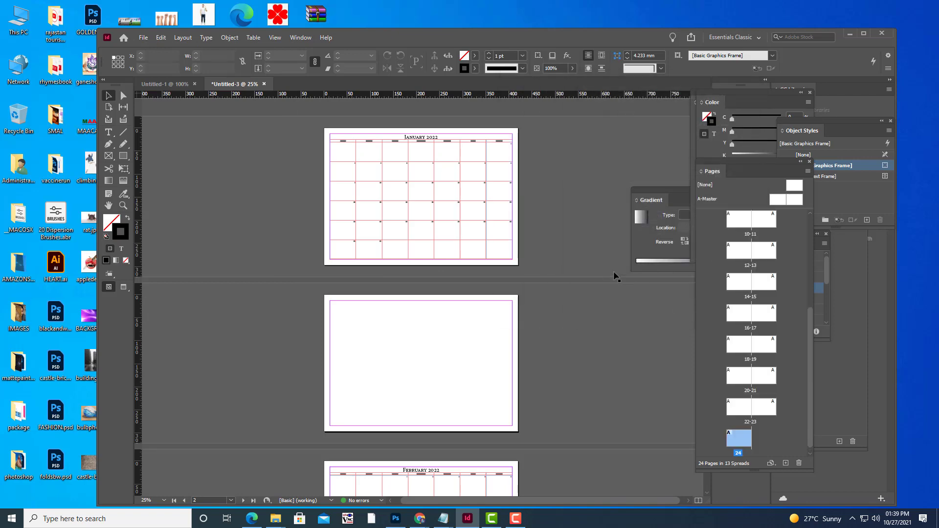
Examine how the blank and month pages pair up as spreads, including a closer view of the April 2022 page
scroll(556, 216, "up", 10)
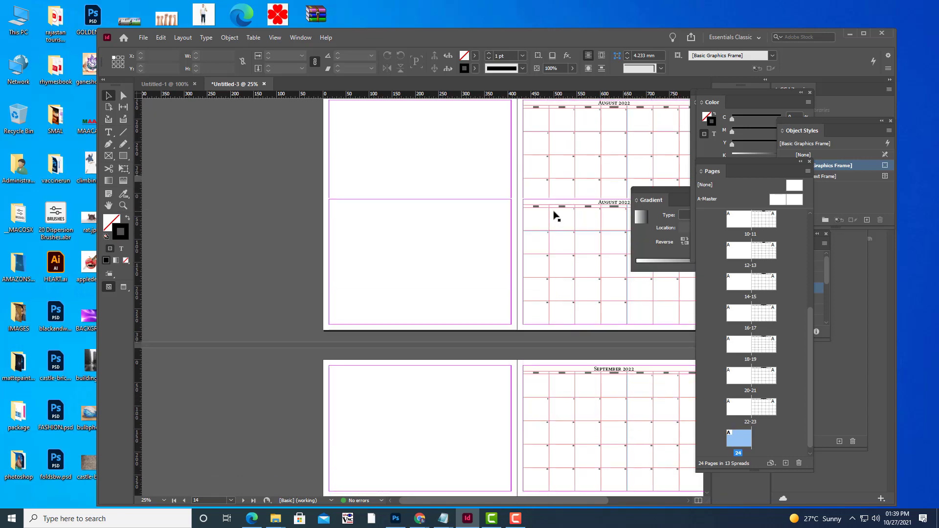
scroll(556, 215, "up", 10)
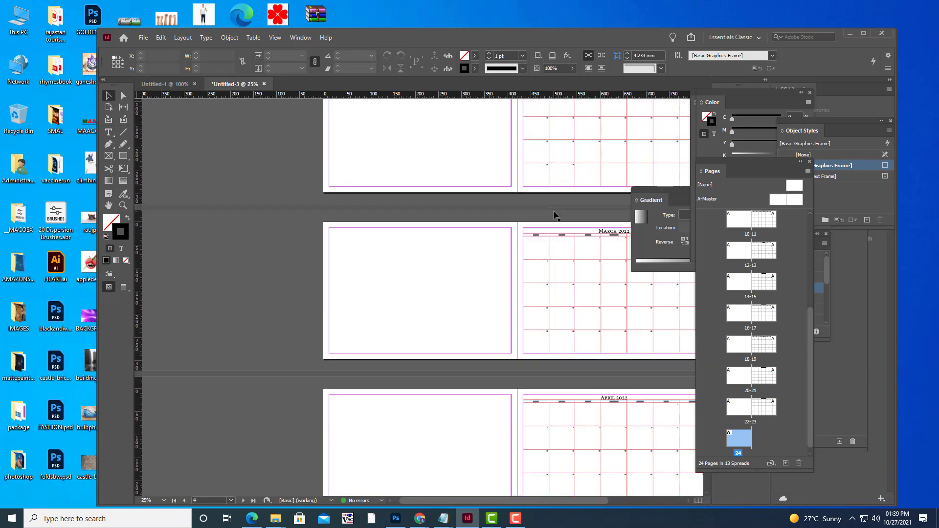
scroll(556, 215, "up", 3)
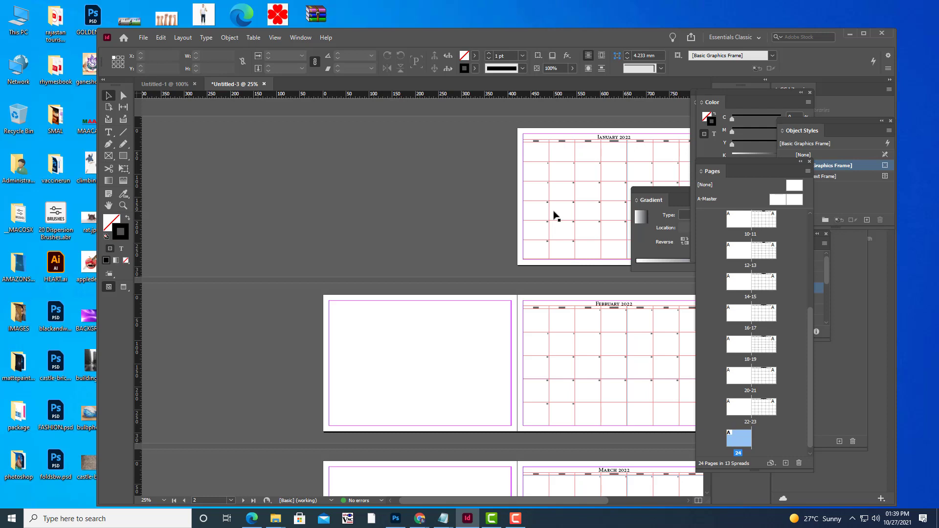
scroll(556, 216, "down", 5)
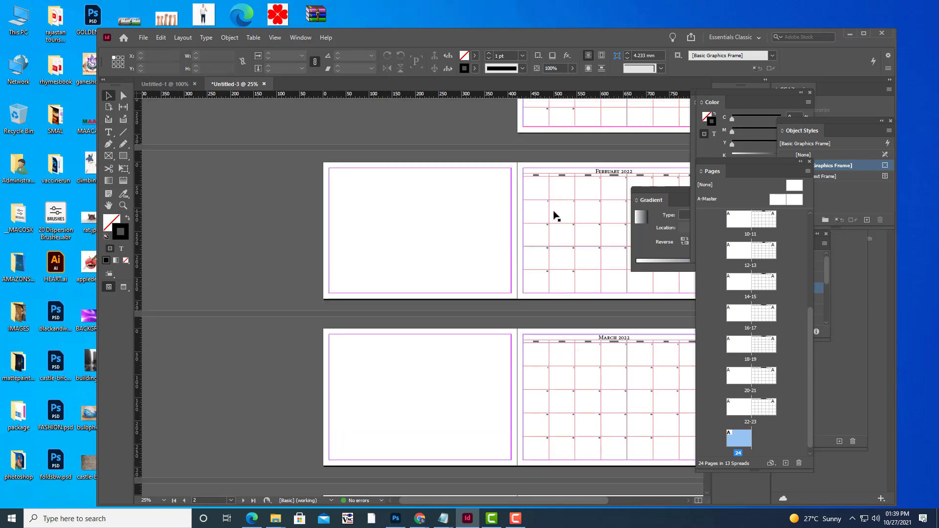
scroll(554, 212, "down", 10)
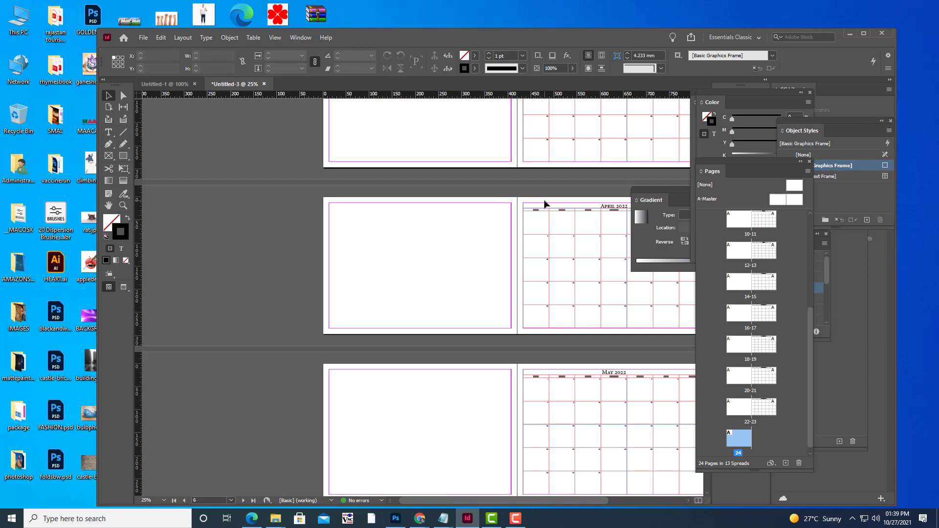
key("ctrl+equal")
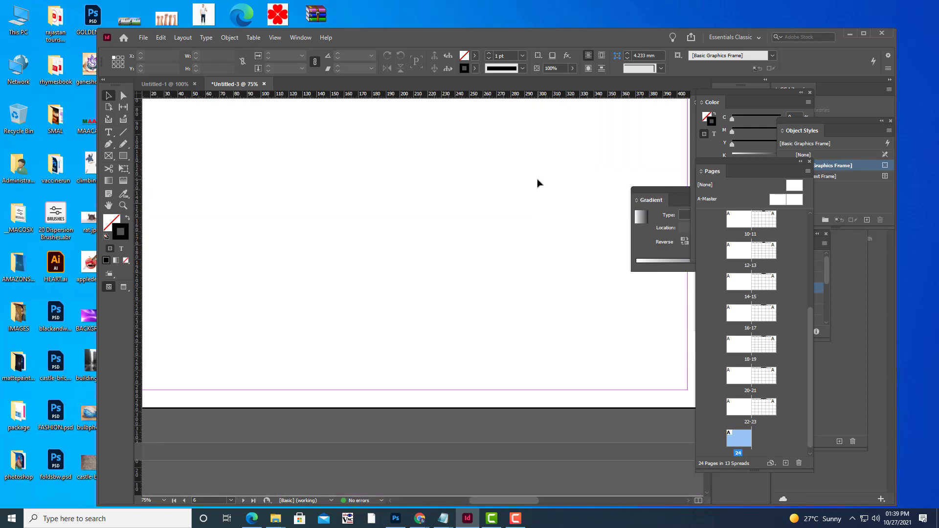
key("shift+Page_Down")
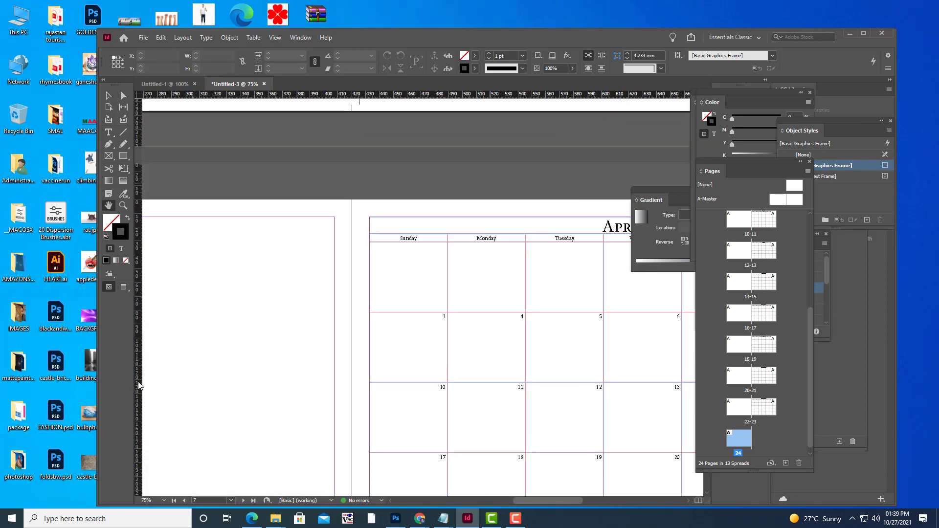
Turn off Facing Pages in the document setup
left_click(143, 38)
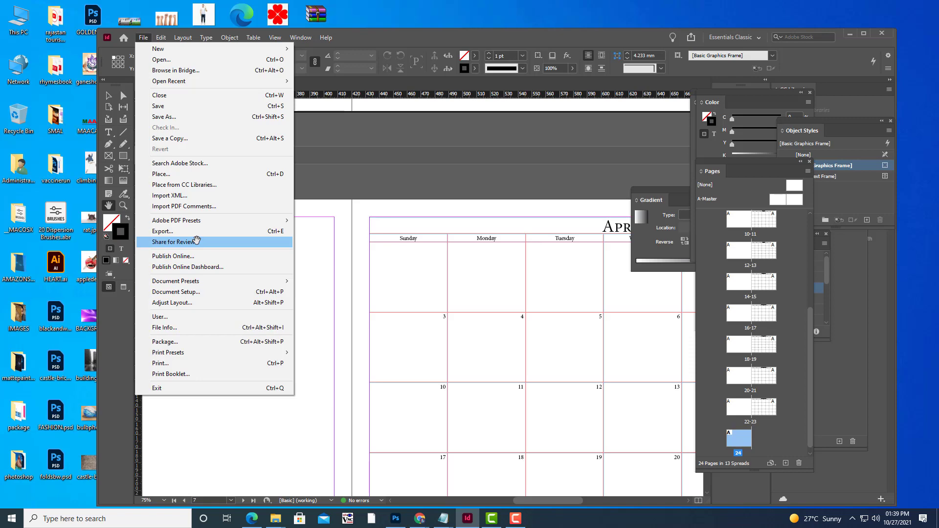
left_click(193, 292)
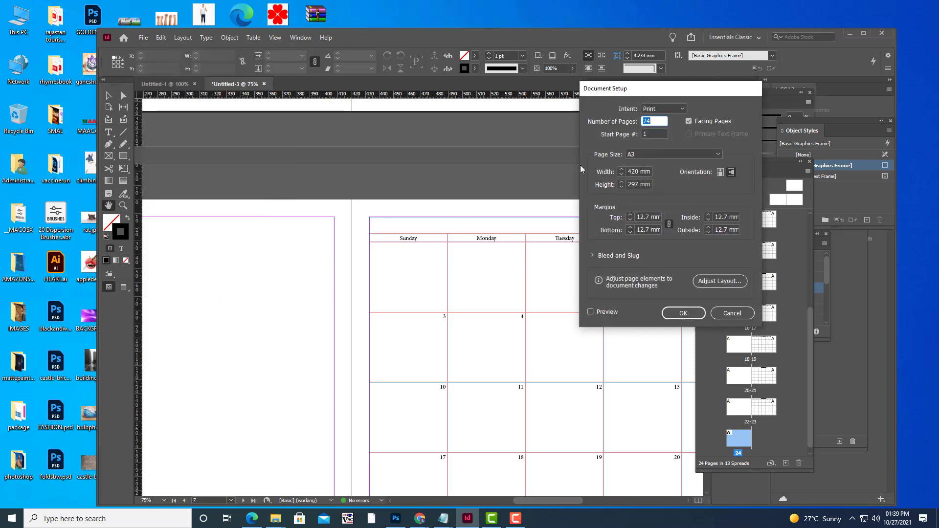
left_click(689, 120)
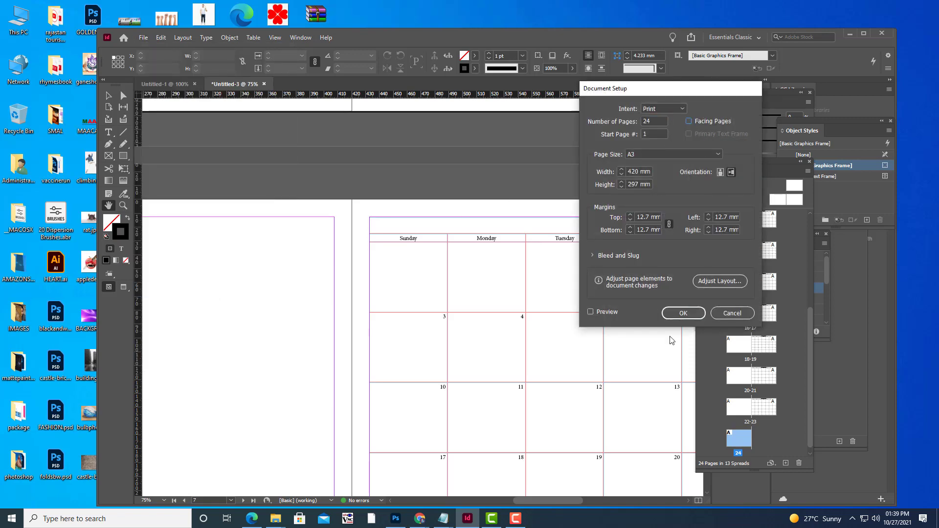
left_click(683, 313)
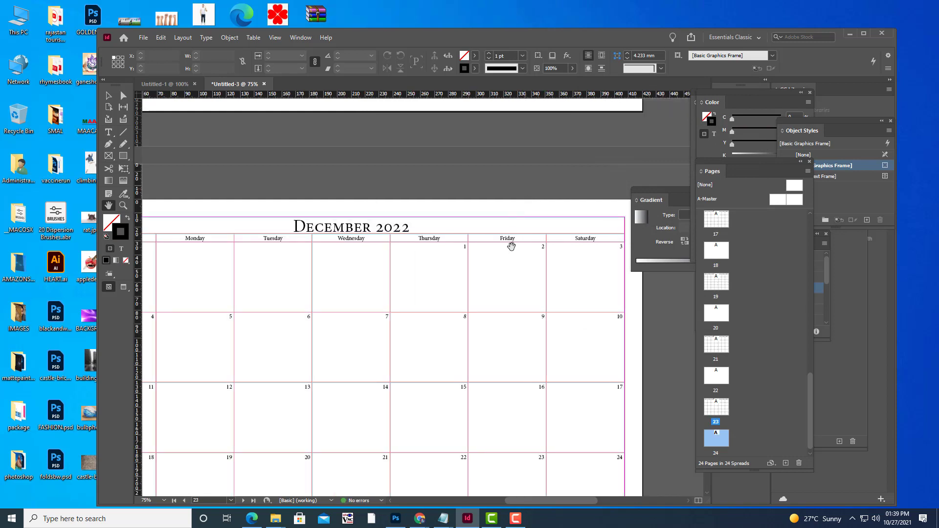
Examine the single-page layout from the December 2022 page back to April 2022, checking how month and blank pages alternate
left_click_drag(814, 386, 809, 211)
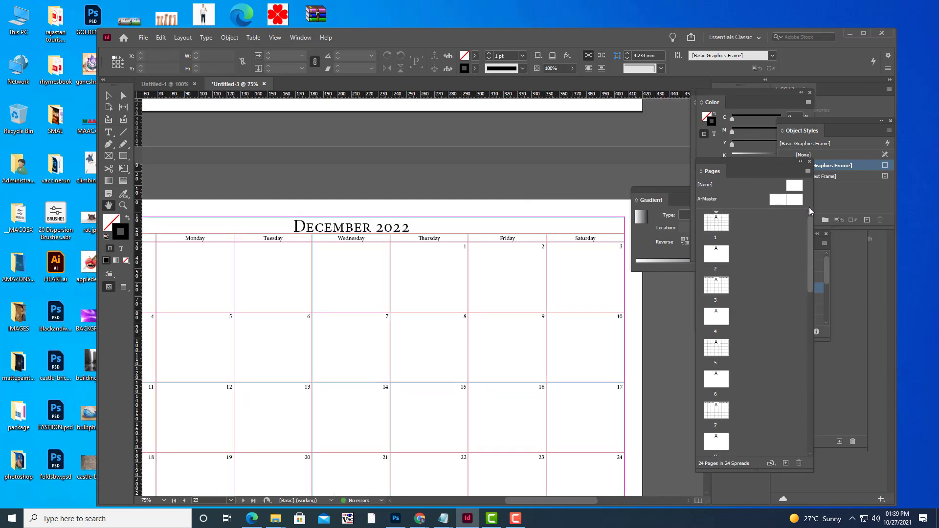
scroll(524, 213, "up", 6)
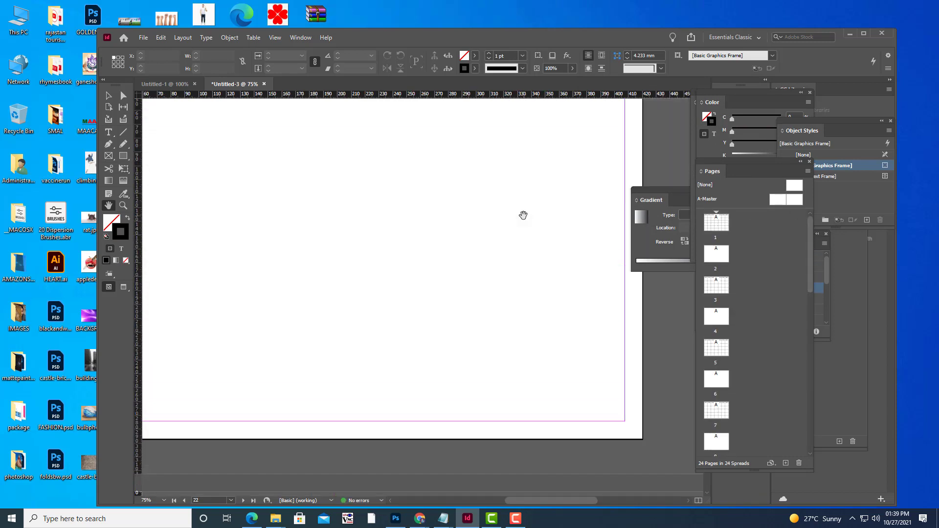
key("ctrl+minus")
key("ctrl+minus")
scroll(523, 216, "up", 3)
scroll(521, 213, "up", 2)
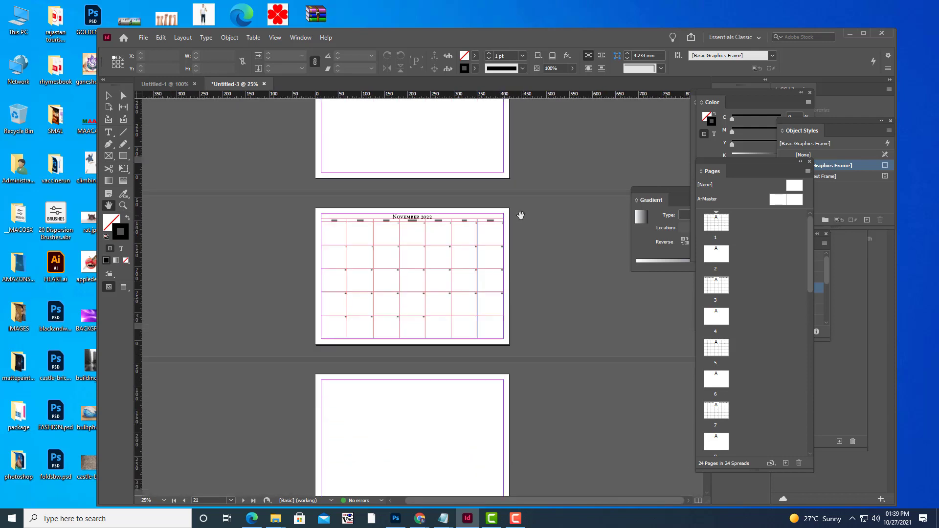
scroll(429, 178, "up", 1)
scroll(429, 178, "up", 8)
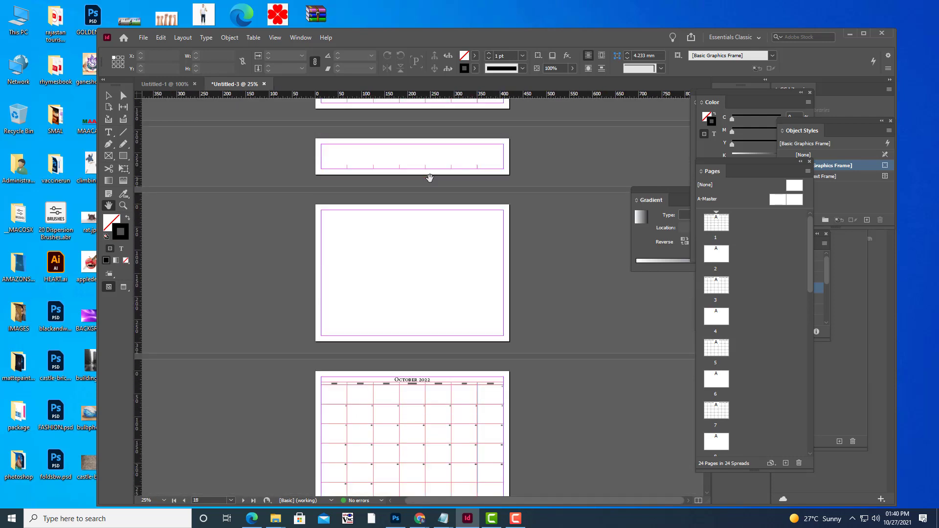
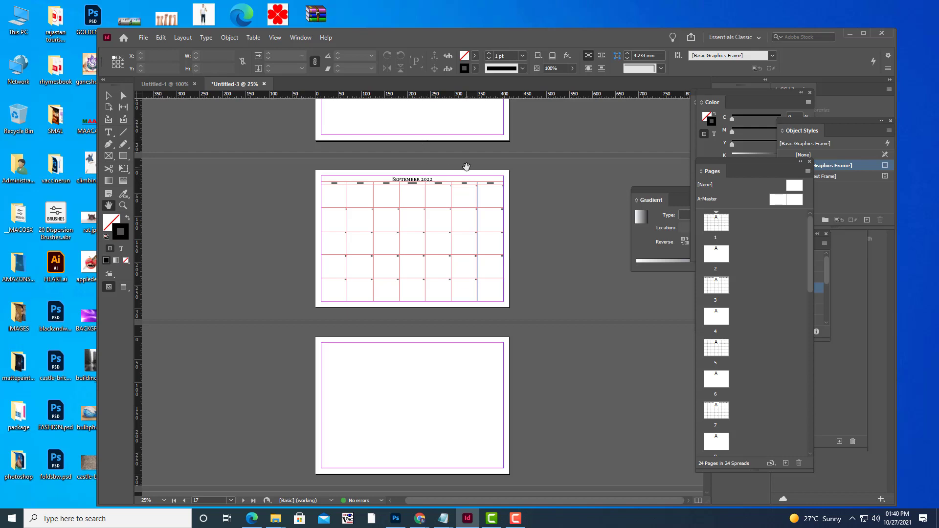
scroll(467, 165, "up", 5)
scroll(467, 165, "up", 10)
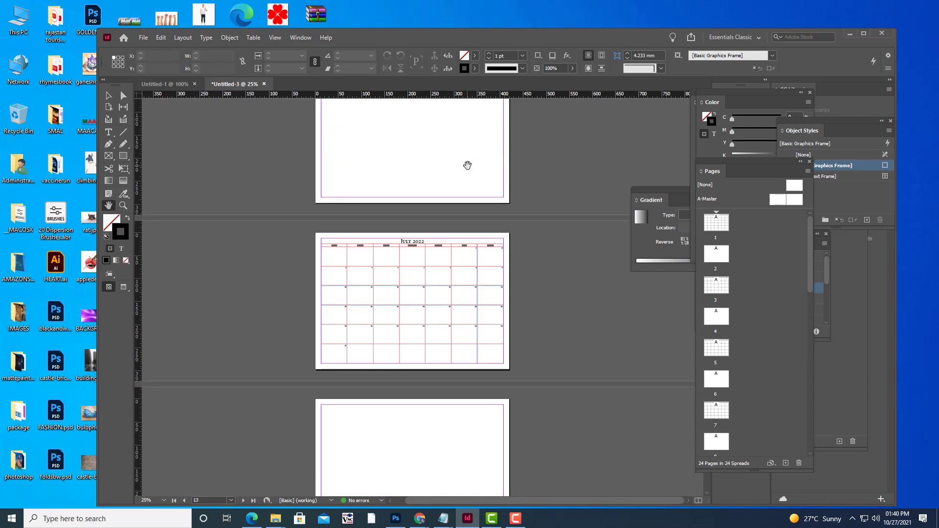
scroll(468, 165, "up", 5)
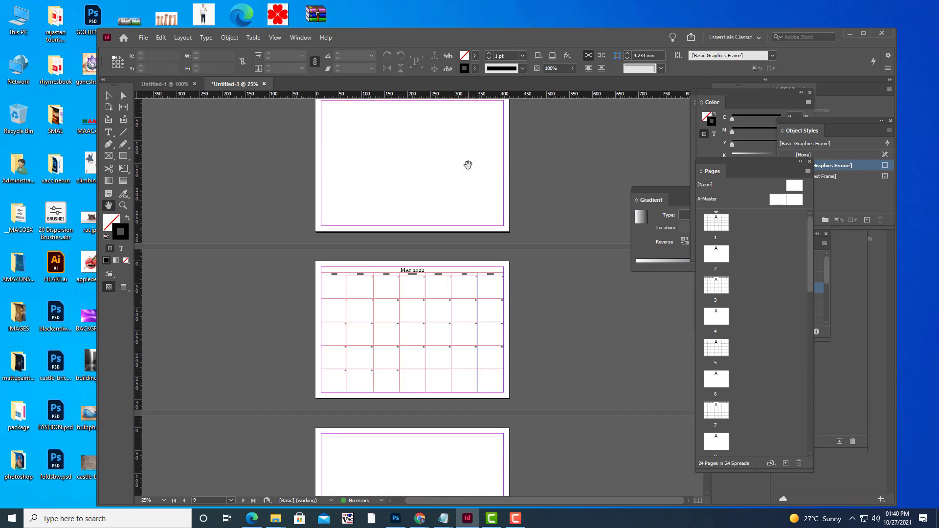
key("ctrl+equal")
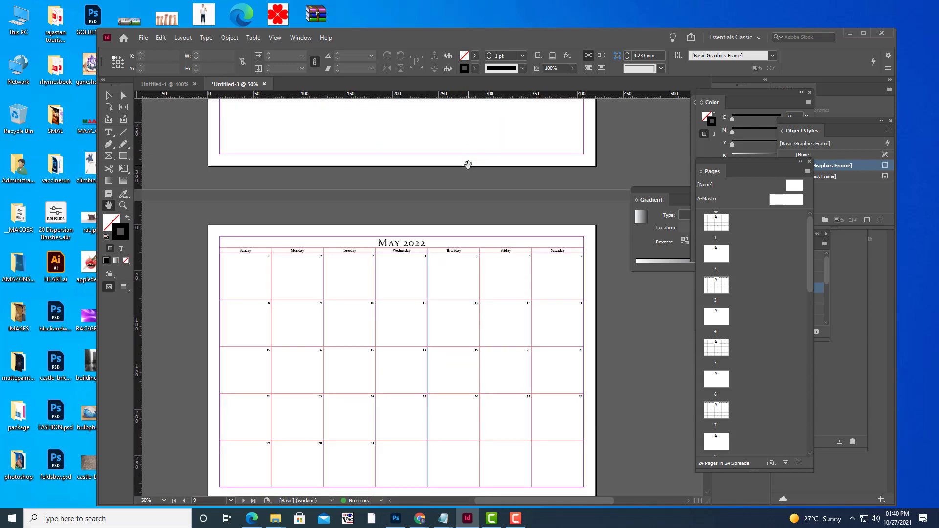
scroll(437, 185, "up", 8)
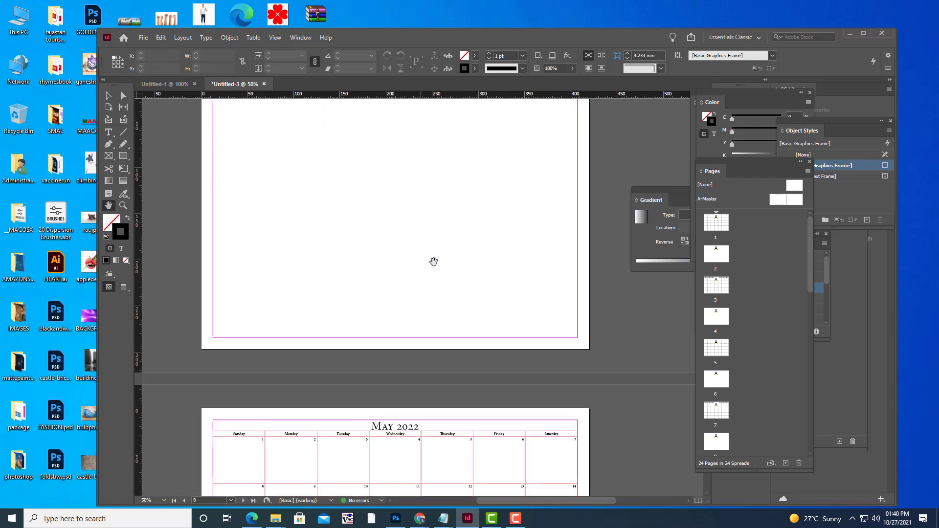
scroll(500, 413, "up", 5)
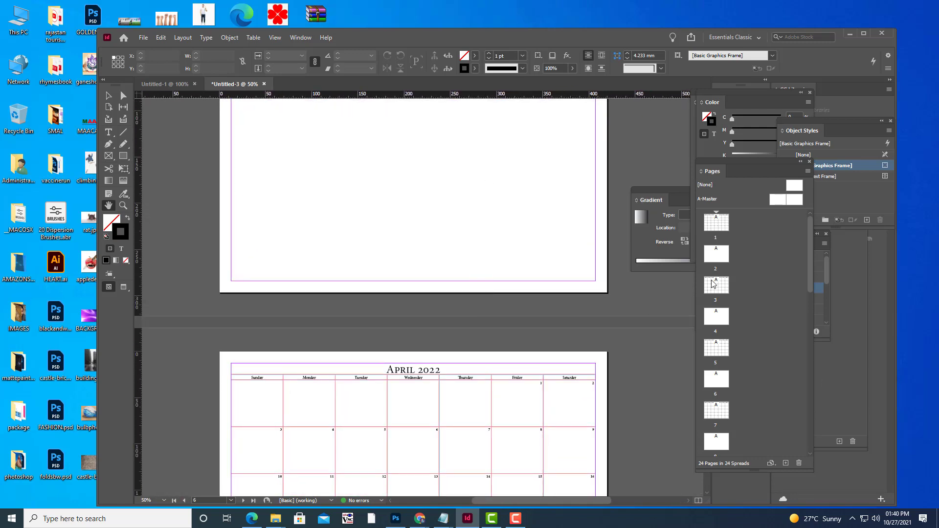
Go to page 1, display the document's layers, and move the January 2022 calendar frame from calendarText to Layer 1
double_click(717, 224)
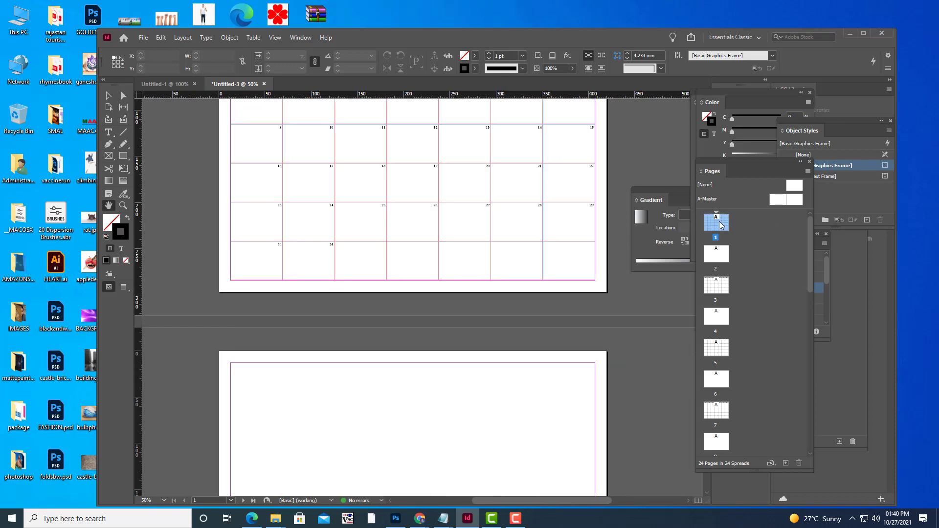
left_click_drag(485, 208, 485, 384)
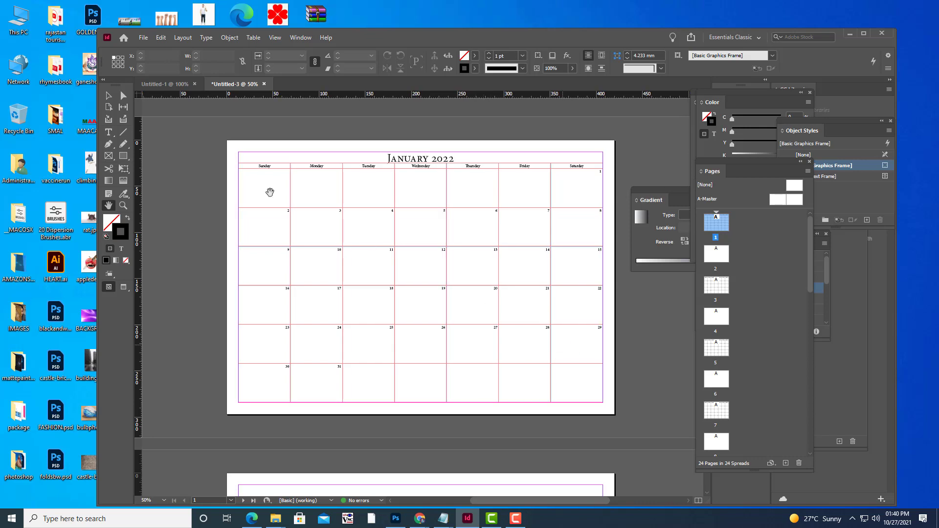
key("v")
left_click(363, 164)
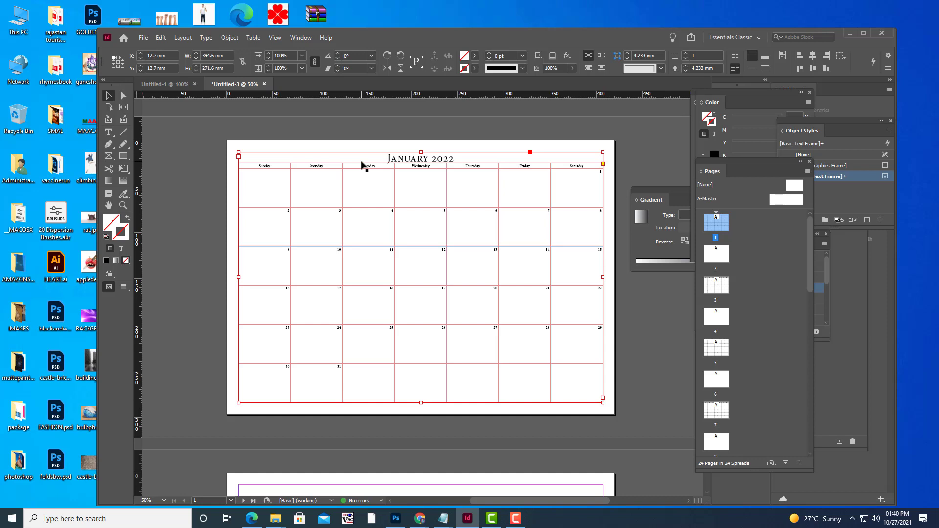
left_click(301, 37)
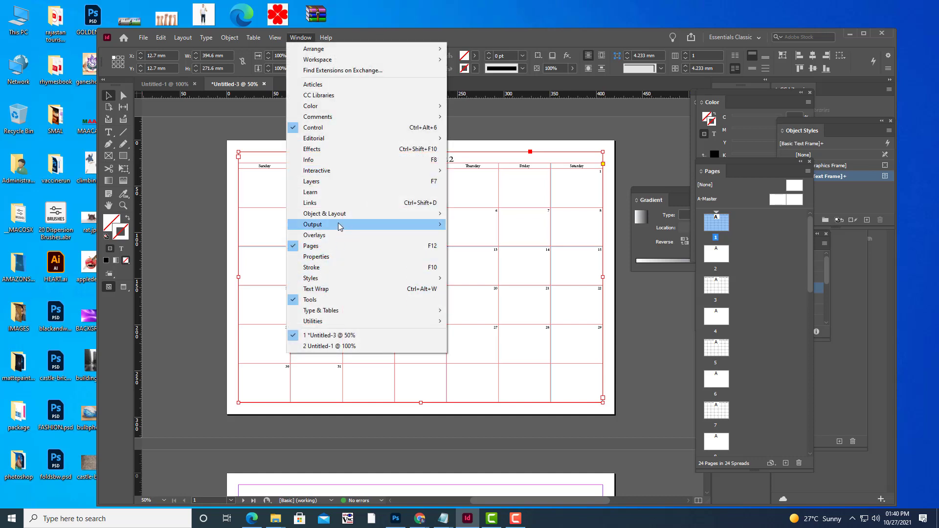
left_click(325, 182)
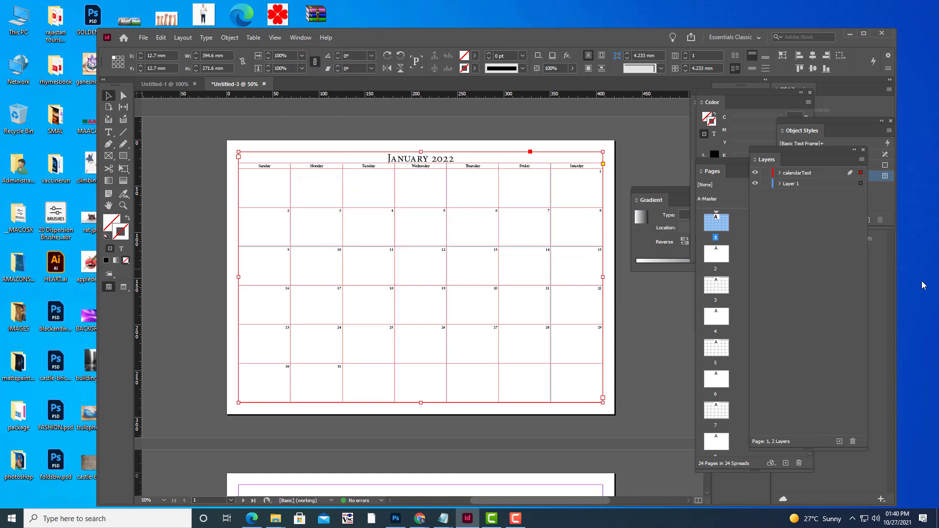
left_click(815, 173)
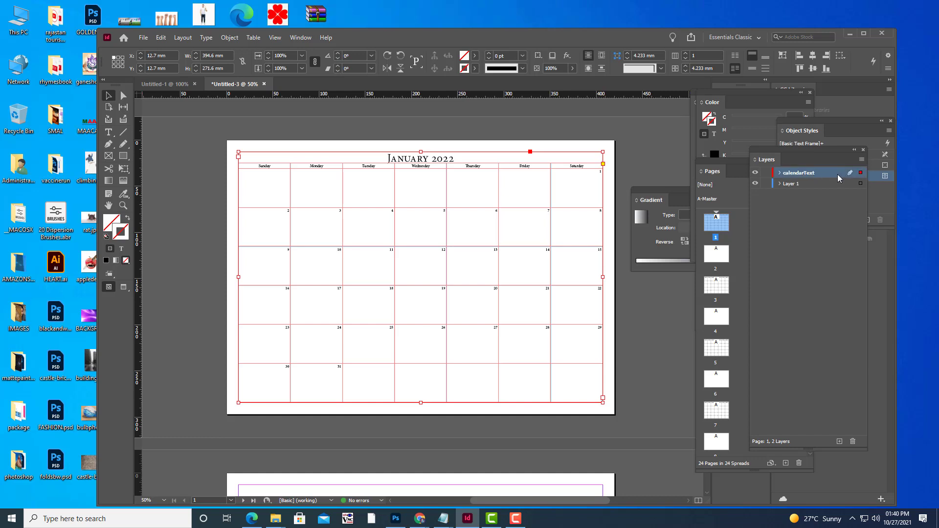
key("ctrl+shift+a")
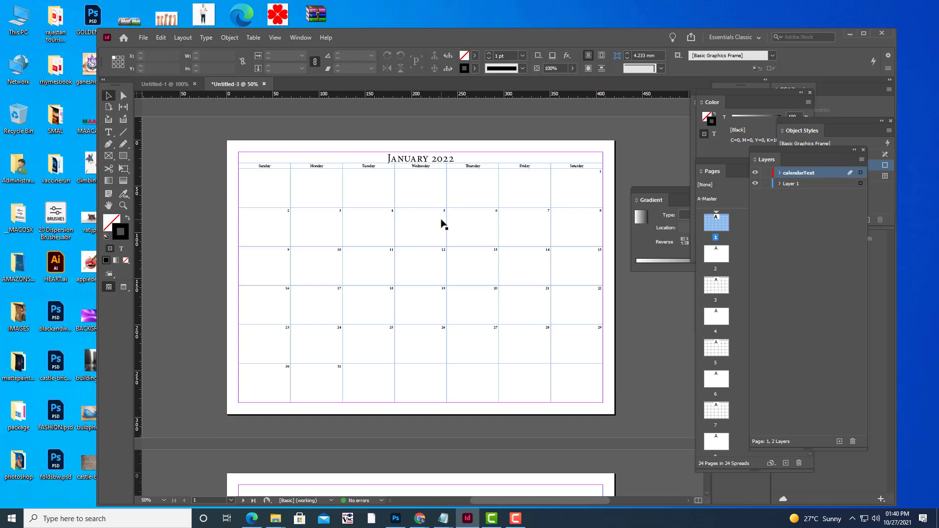
Scale the January 2022 calendar frame uniformly to 60%, trying 80% in the preview first
left_click(375, 167)
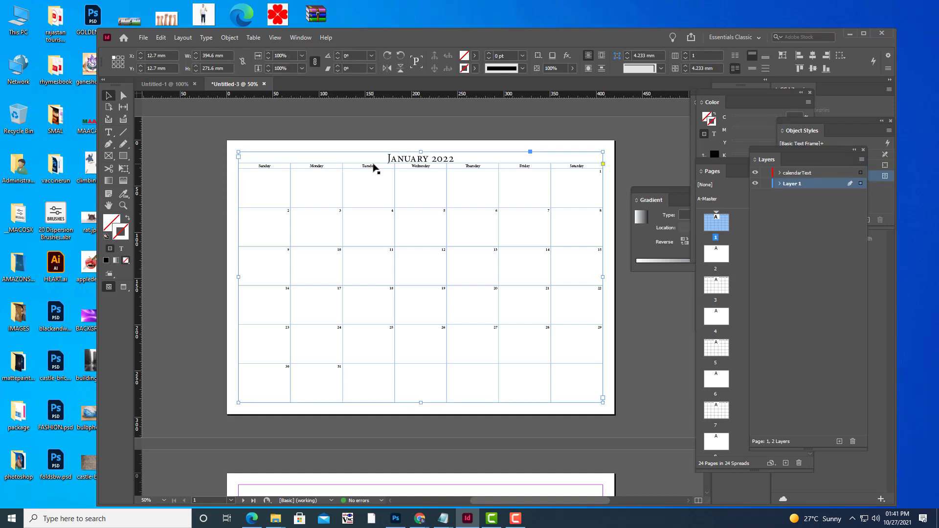
right_click(375, 167)
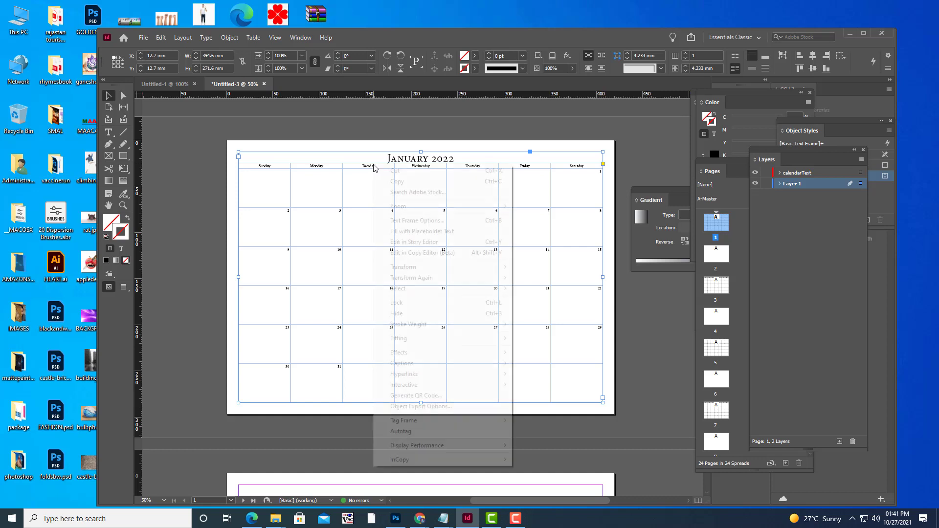
mouse_move(446, 272)
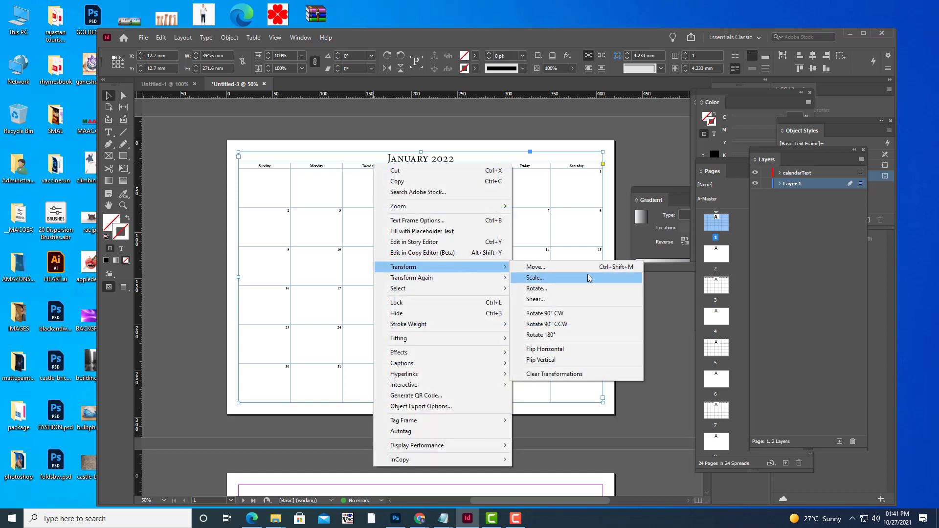
left_click(535, 278)
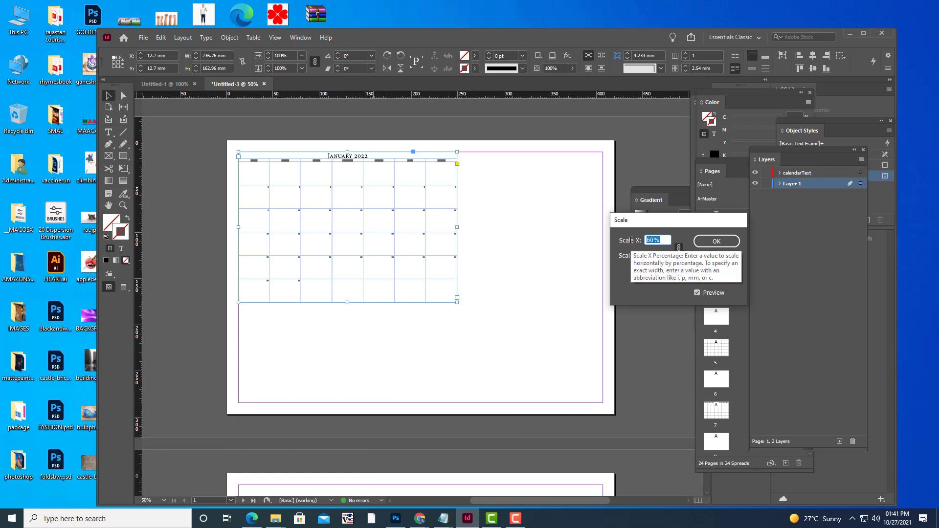
type("8")
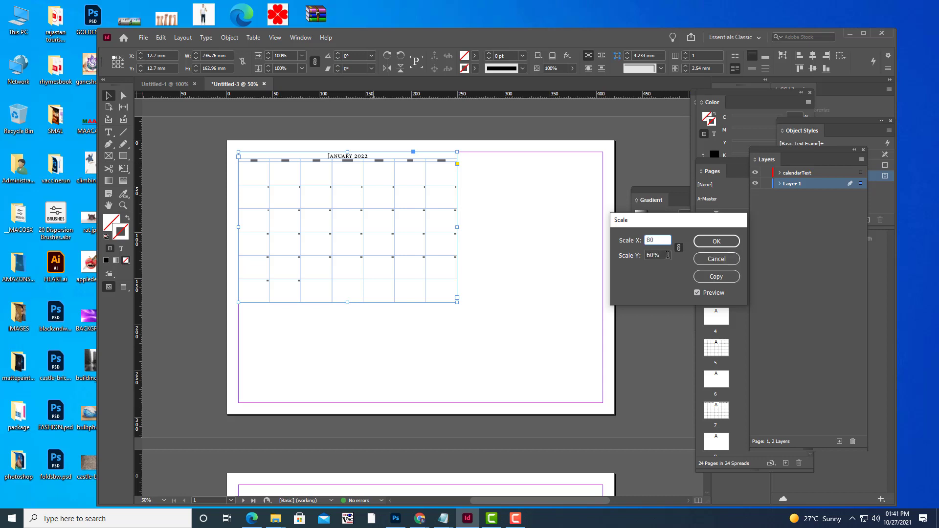
type("0")
key("Tab")
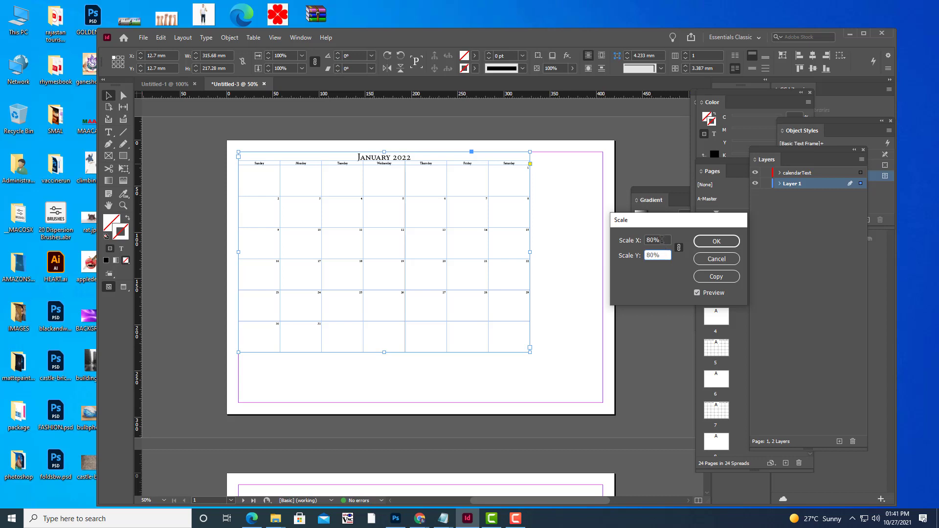
left_click_drag(661, 240, 619, 240)
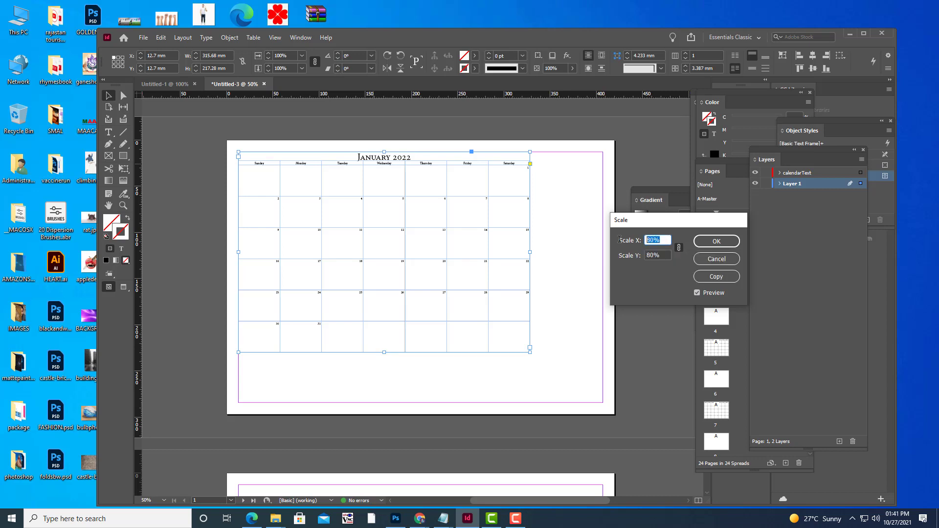
type("60")
key("Tab")
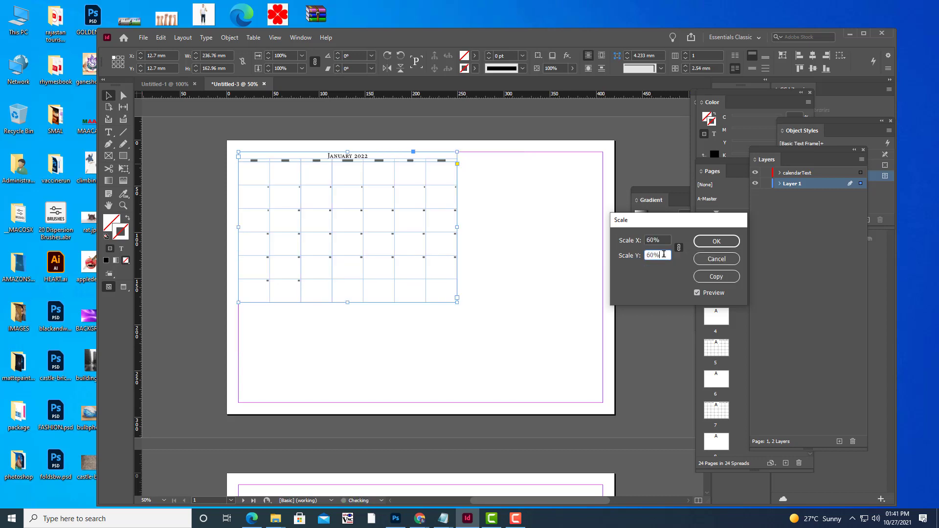
left_click(716, 241)
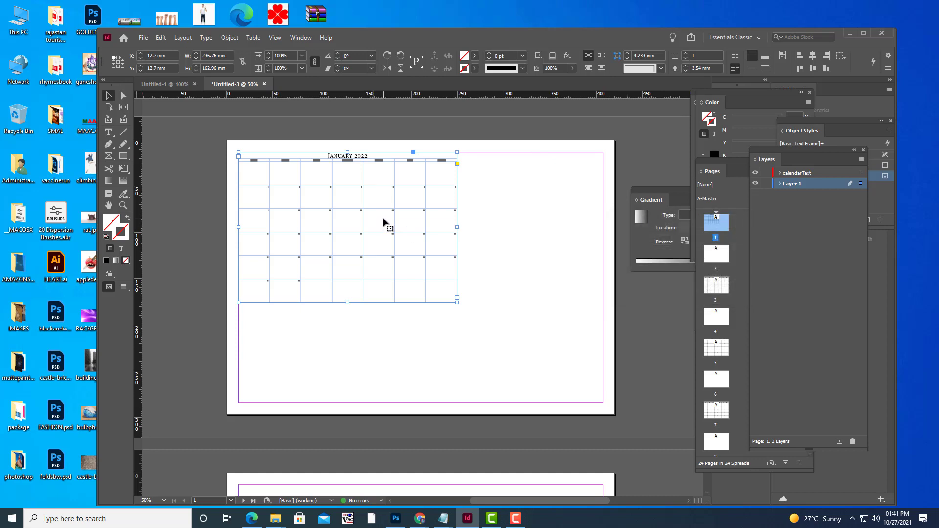
Center the reduced January calendar horizontally on its page, about 20 mm below the upper edge, and check it in preview mode
left_click_drag(390, 220, 457, 227)
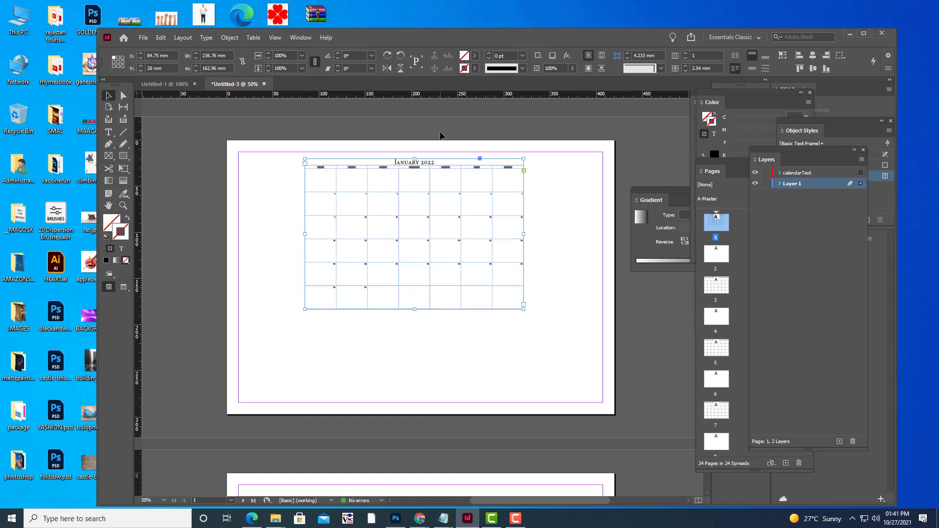
left_click(440, 135)
key("w")
key("w")
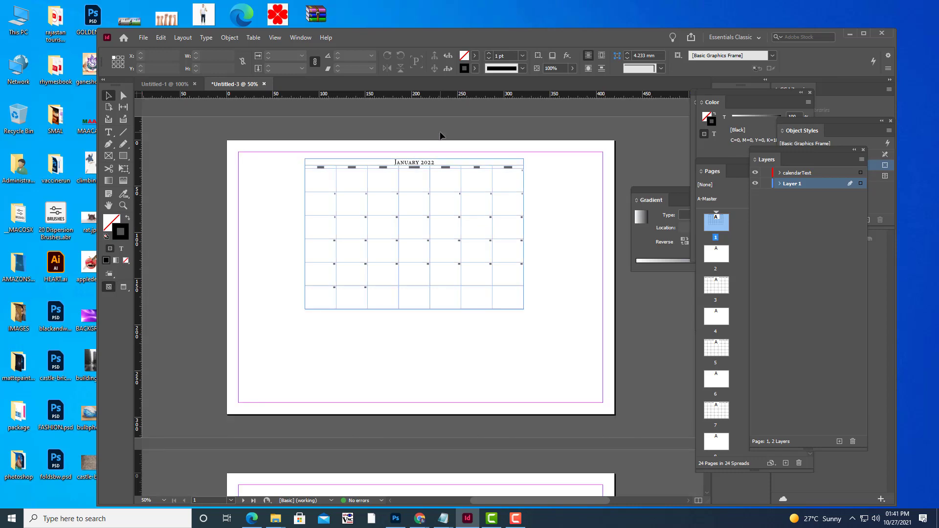
left_click_drag(438, 195, 445, 195)
left_click(465, 124)
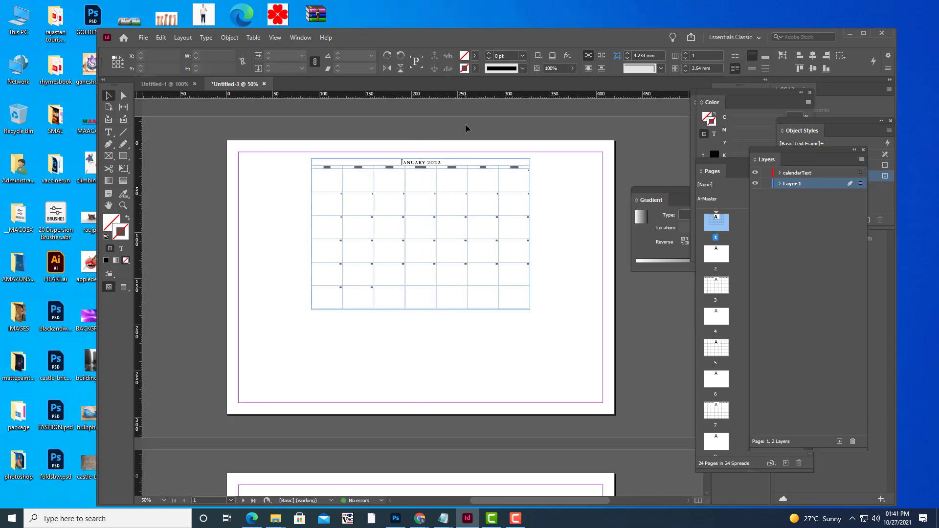
key("w")
key("w")
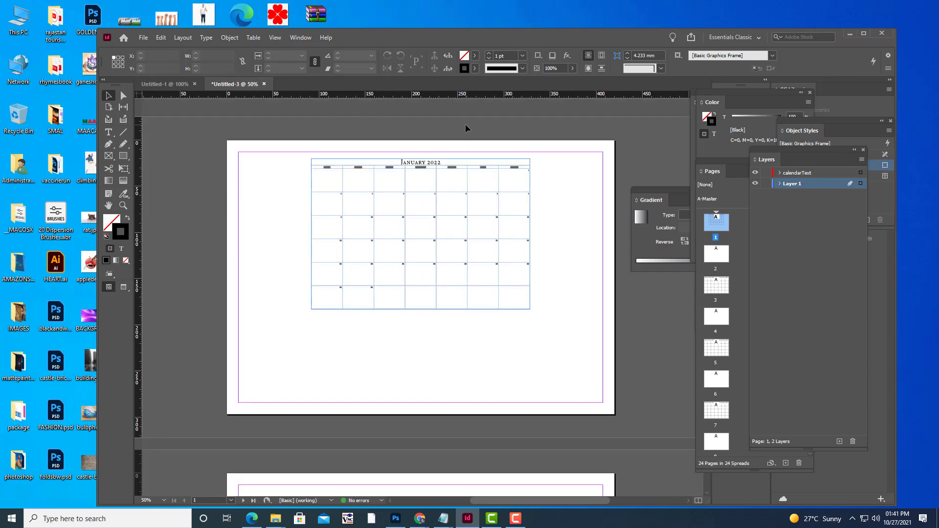
scroll(324, 242, "down", 4)
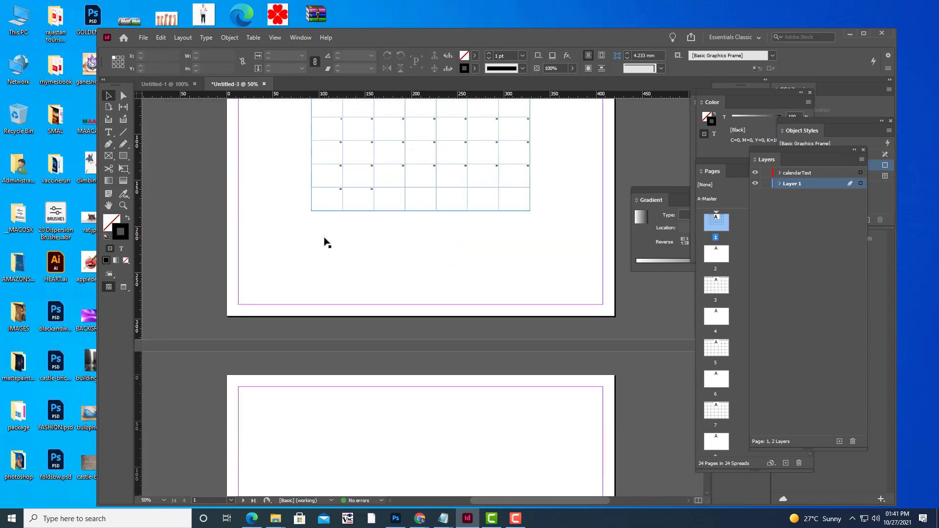
Draw a text frame about 87.5 mm by 22.5 mm below and left of the January calendar and enter SNAKE BOATS
scroll(410, 278, "up", 1)
key("t")
scroll(407, 279, "down", 3)
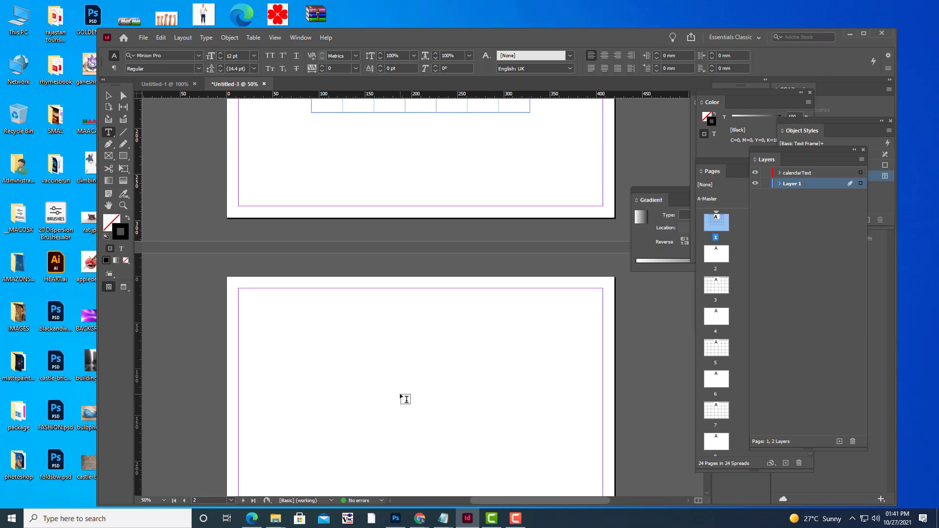
scroll(294, 174, "up", 6)
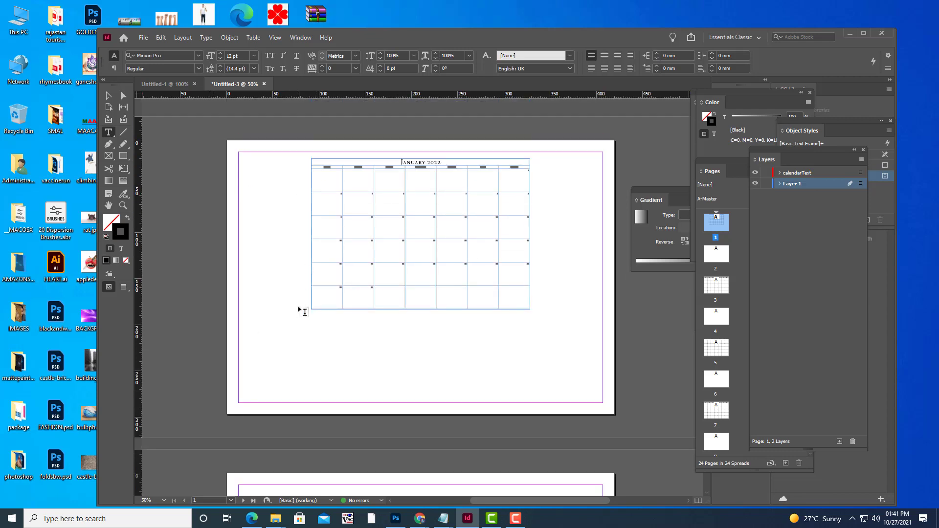
scroll(444, 214, "down", 9)
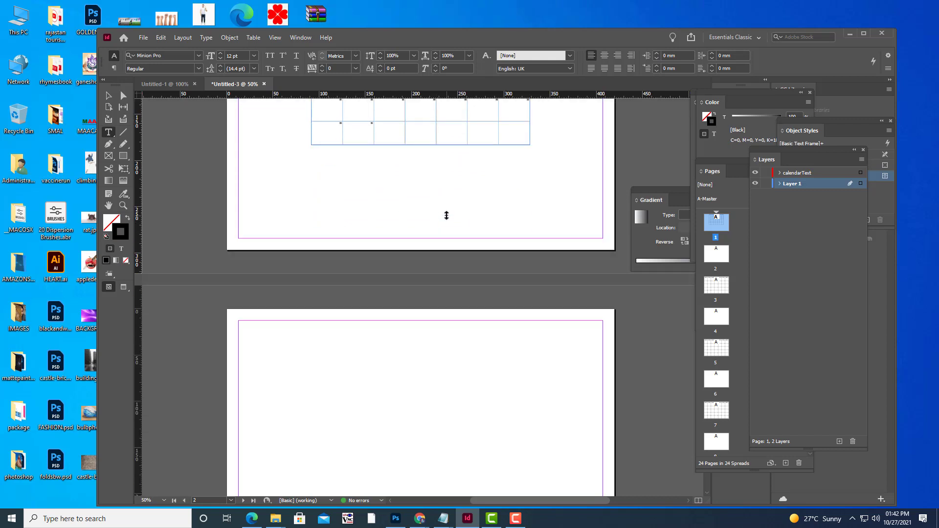
scroll(446, 216, "up", 9)
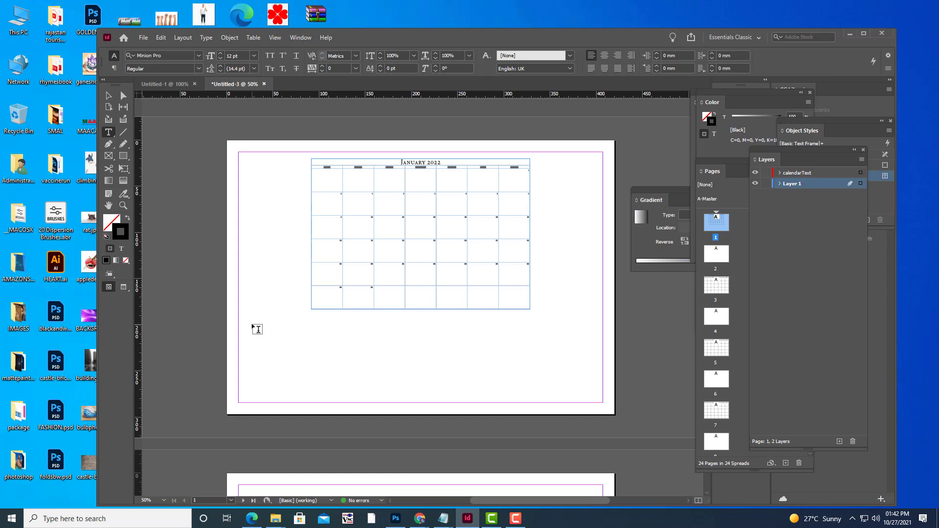
left_click_drag(247, 320, 329, 341)
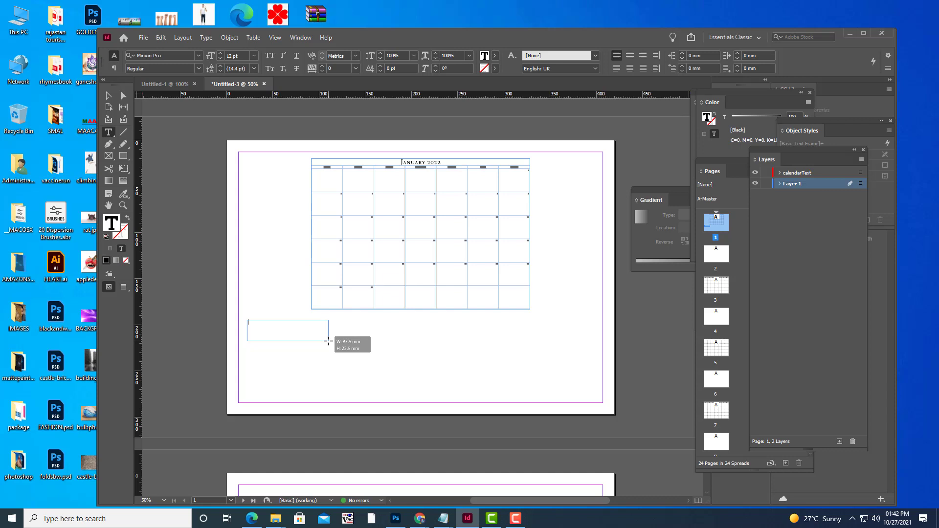
type("s")
key("BackSpace")
Select the SNAKE BOATS text and enlarge it to 32 pt
key("shift+Left")
key("shift+Left")
key("shift+Left")
key("shift+Left")
key("shift+Left")
key("shift+Left")
key("shift+Left")
key("shift+Left")
key("shift+Left")
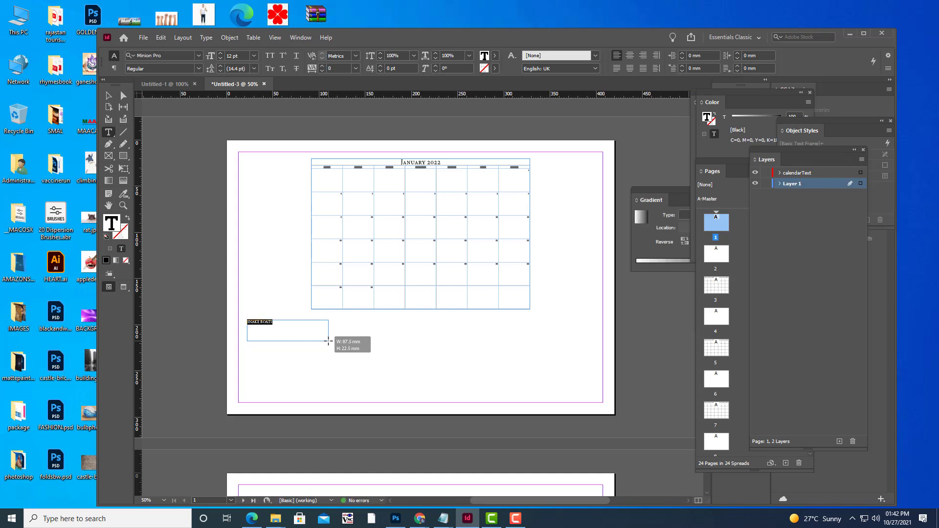
key("ctrl+shift+period")
key("ctrl+shift+period")
key("ctrl+shift+period")
key("ctrl+shift+period")
key("ctrl+shift+period")
key("ctrl+shift+period")
key("ctrl+shift+period")
key("ctrl+shift+period")
key("ctrl+shift+period")
key("ctrl+shift+period")
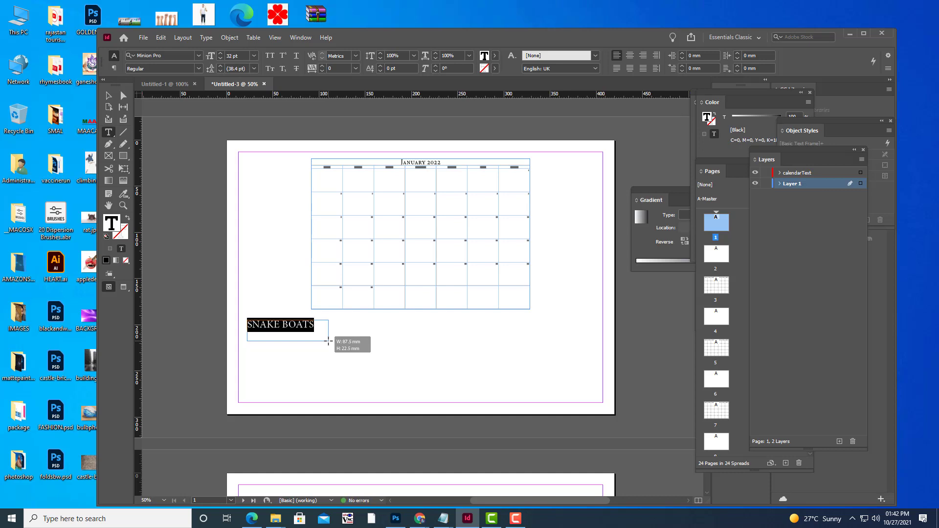
Shrink the SNAKE BOATS frame closely around its text and check page 1 in preview mode
left_click(109, 95)
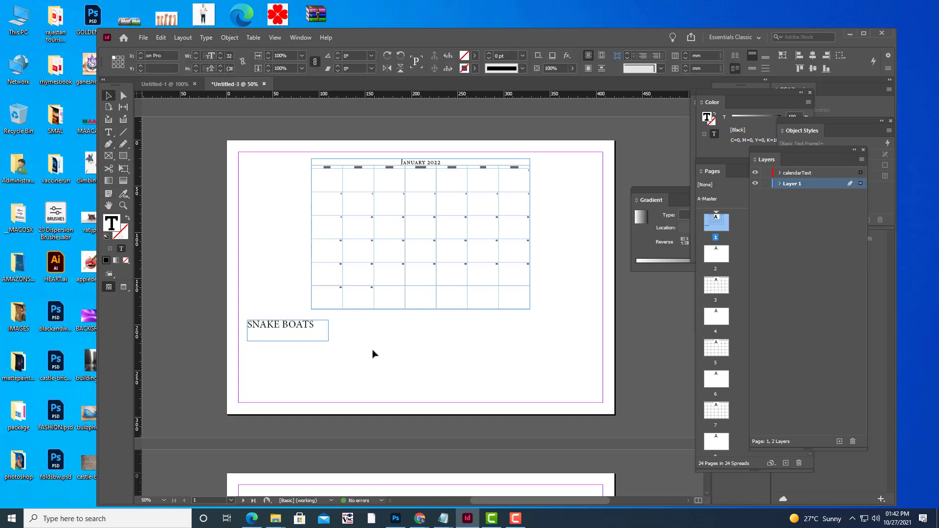
left_click_drag(328, 340, 321, 332)
left_click(269, 287)
key("w")
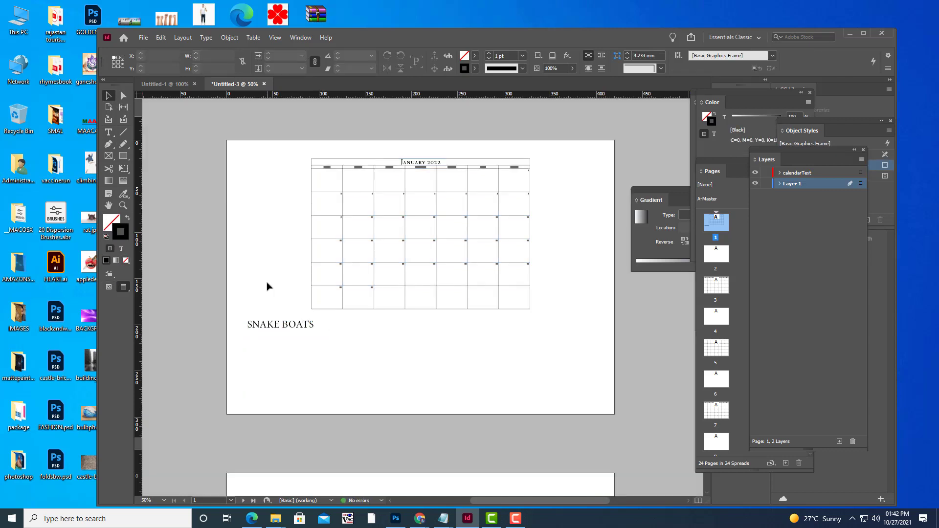
key("w")
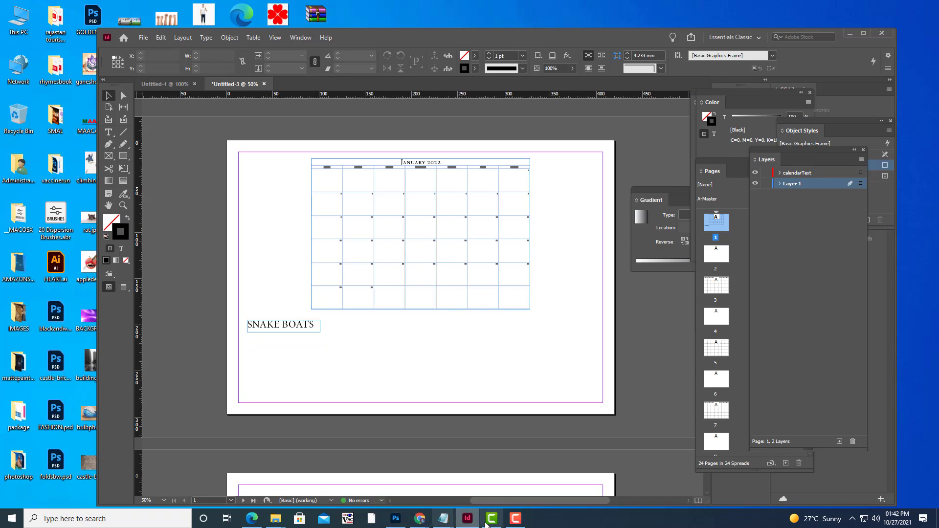
Switch to Chrome and search Google Images in a new tab for KERALA SNAKE BOATS
mouse_move(419, 519)
left_click(375, 494)
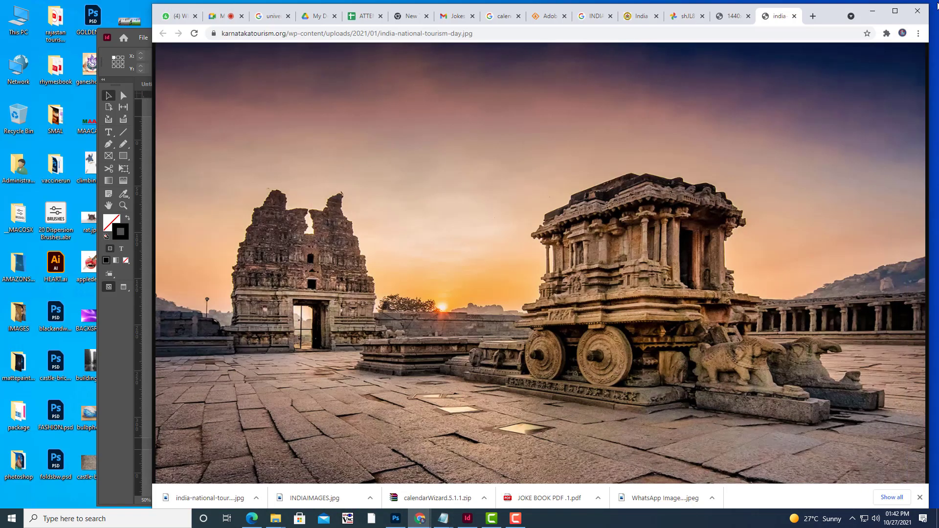
left_click(736, 18)
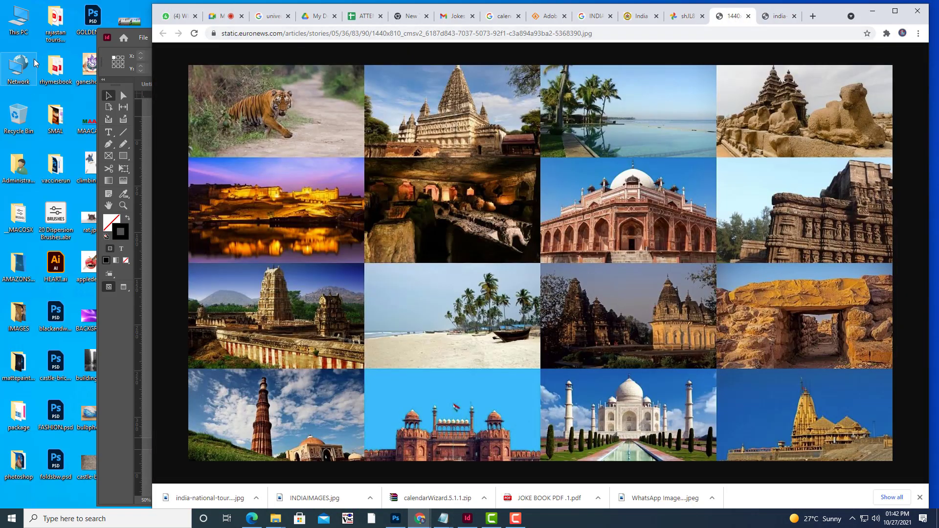
left_click(813, 16)
left_click(860, 60)
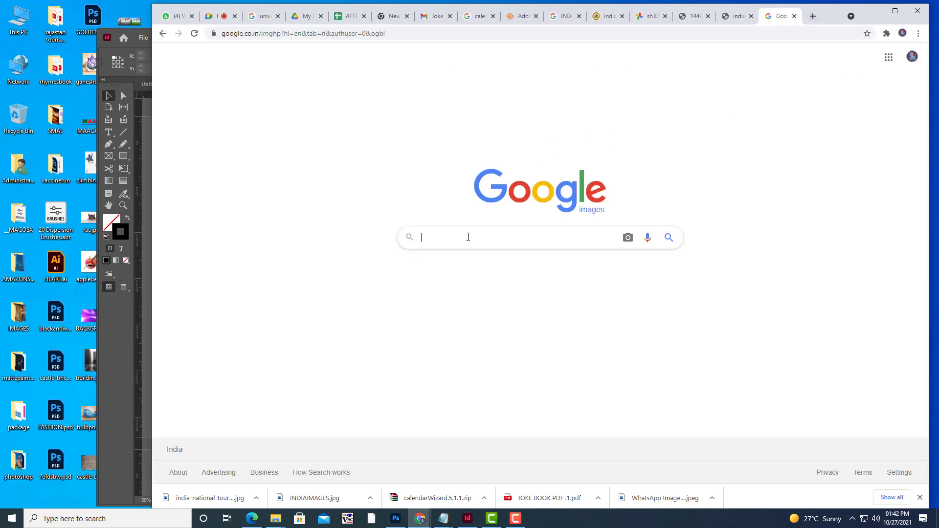
type("KERALA S")
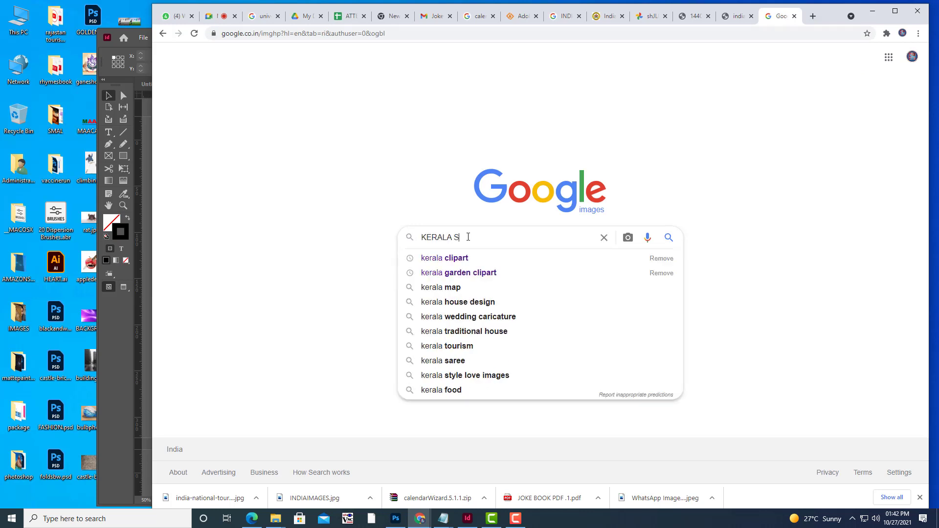
type("N")
key("BackSpace")
type("NAKE")
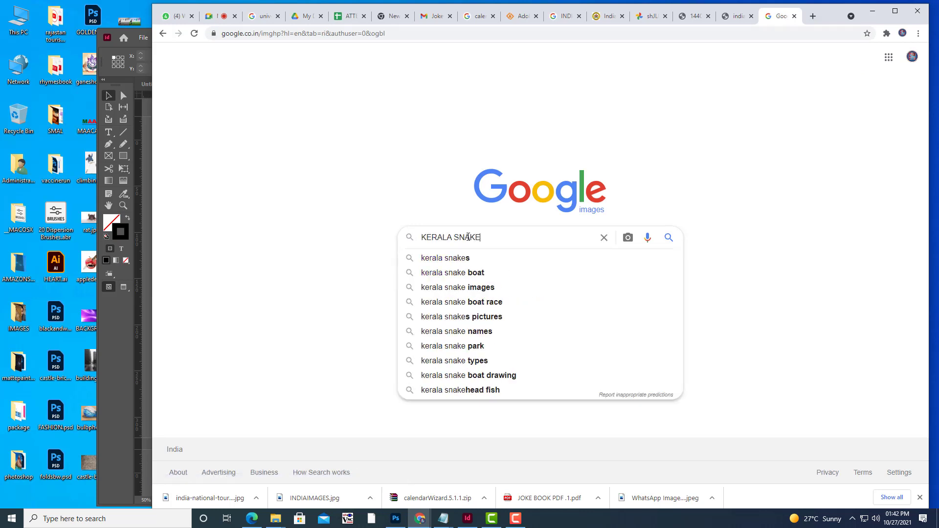
type(" BOATS")
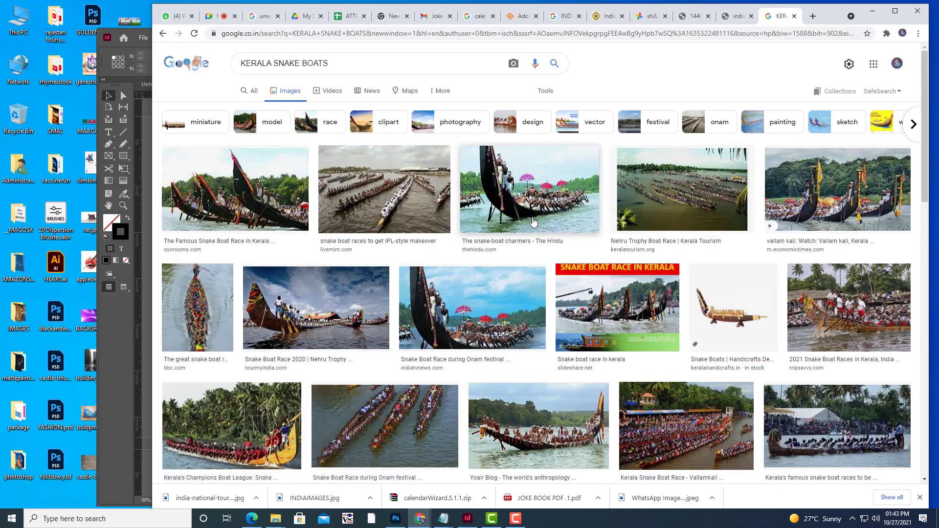
Preview the snake-boat charmers picture, then limit the image results to Large size
left_click(533, 202)
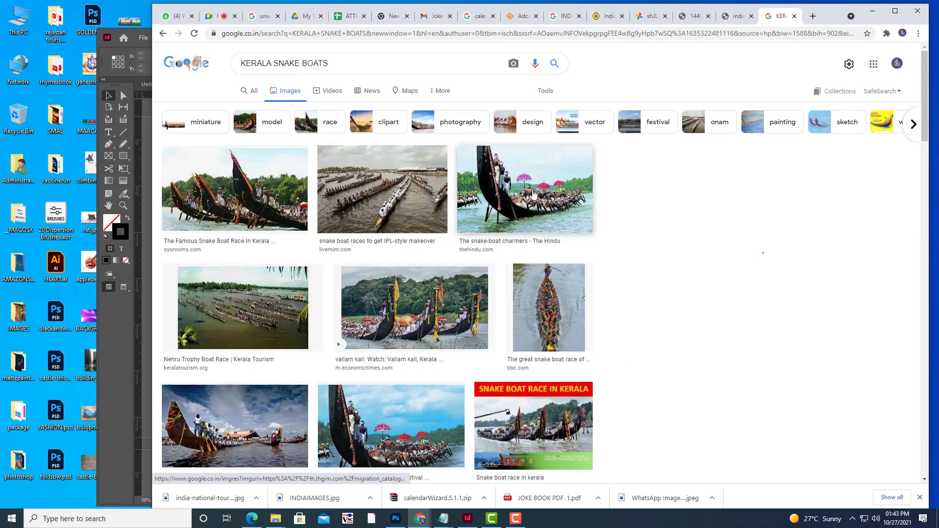
scroll(562, 247, "up", 2)
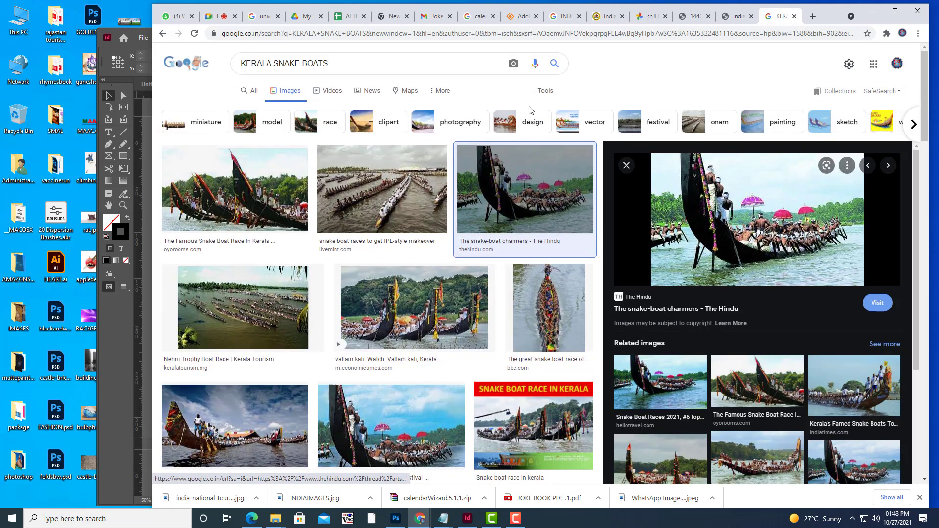
left_click(545, 91)
left_click(239, 109)
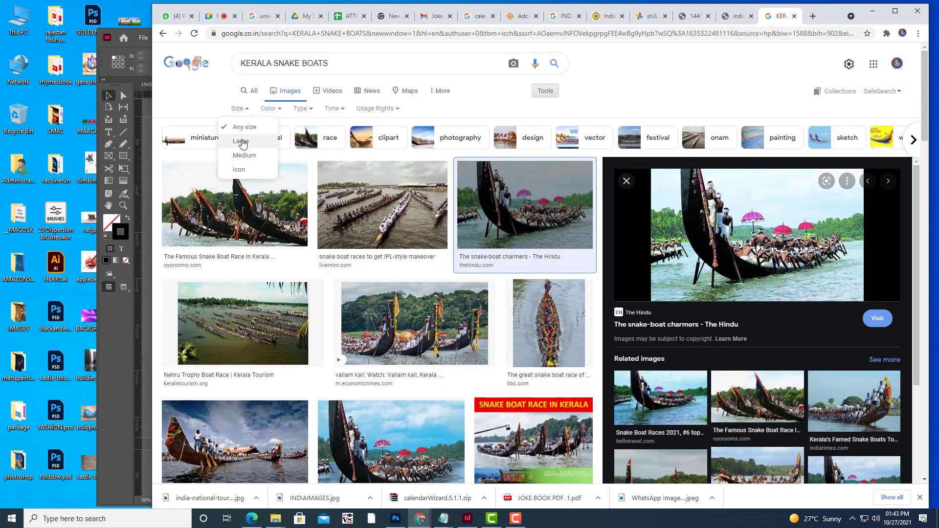
left_click(240, 141)
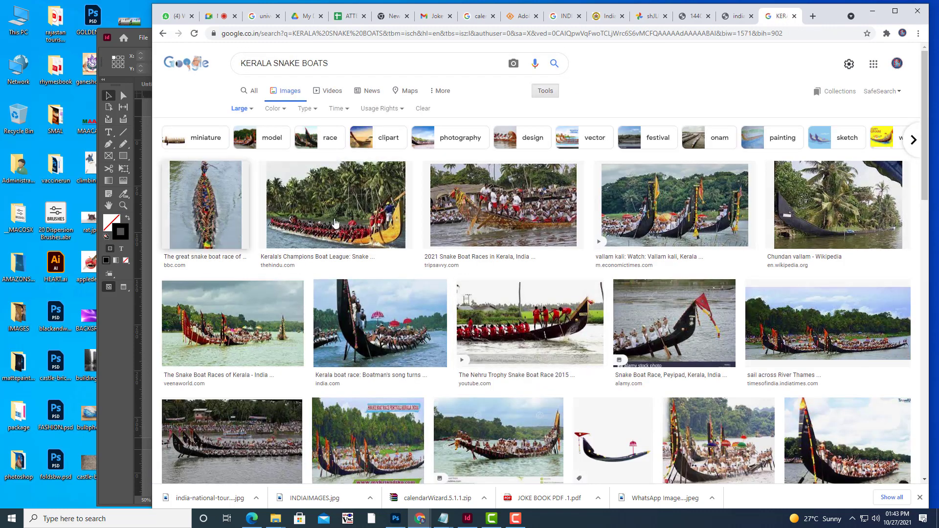
Compare larger previews of the India.com, Economic Times and TripSavvy snake boat pictures
left_click(404, 317)
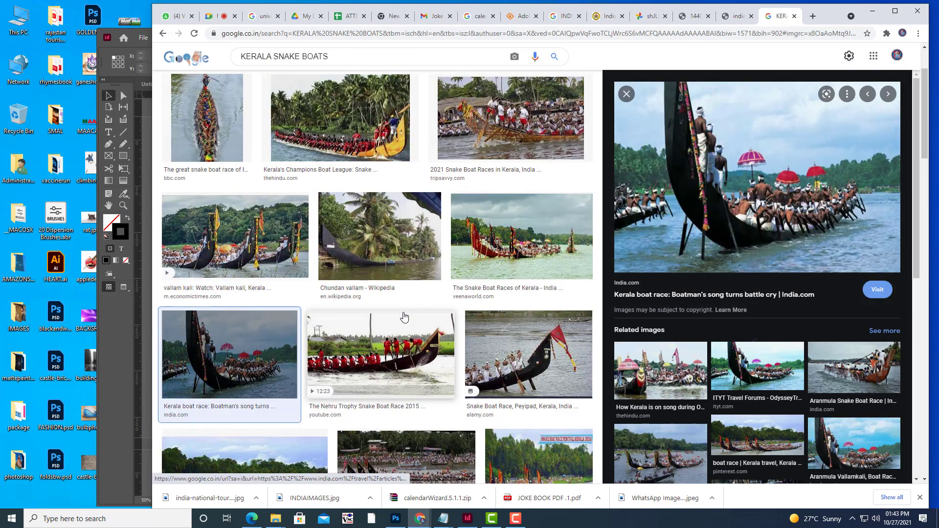
scroll(440, 196, "up", 2)
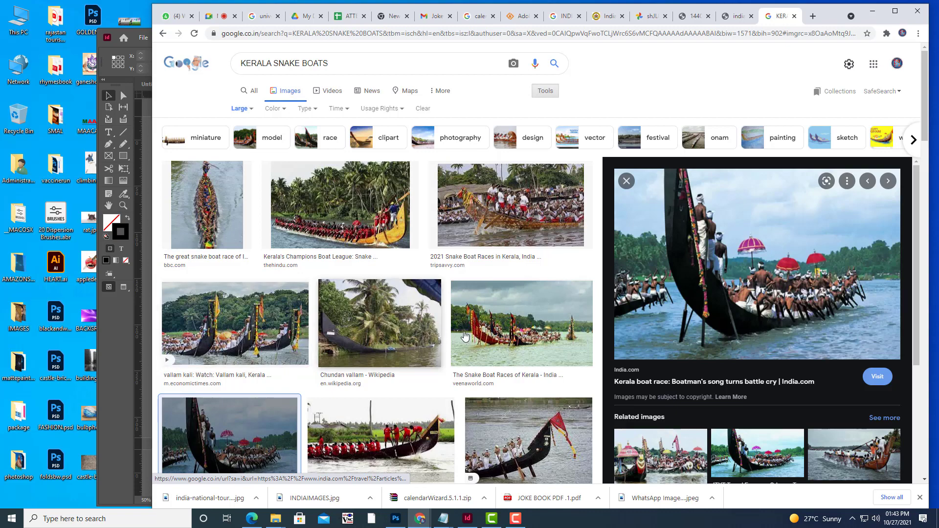
left_click(240, 313)
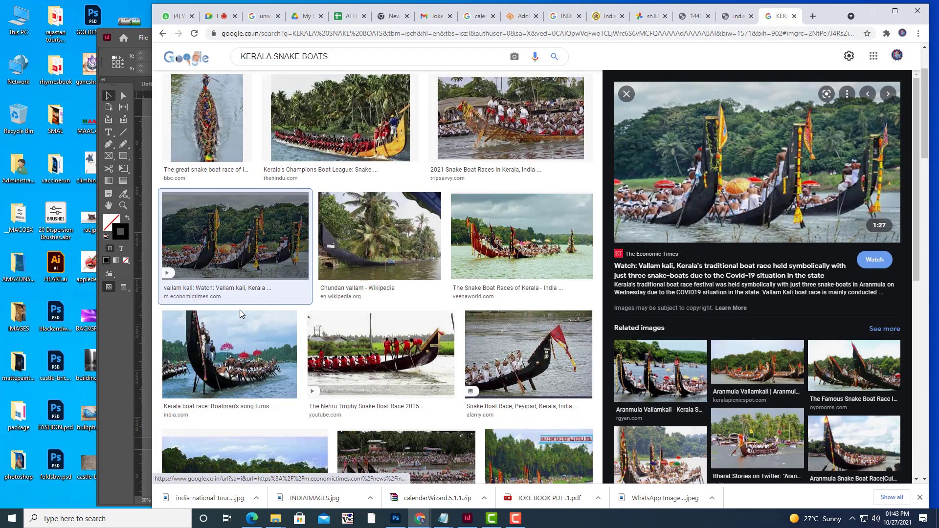
left_click(535, 120)
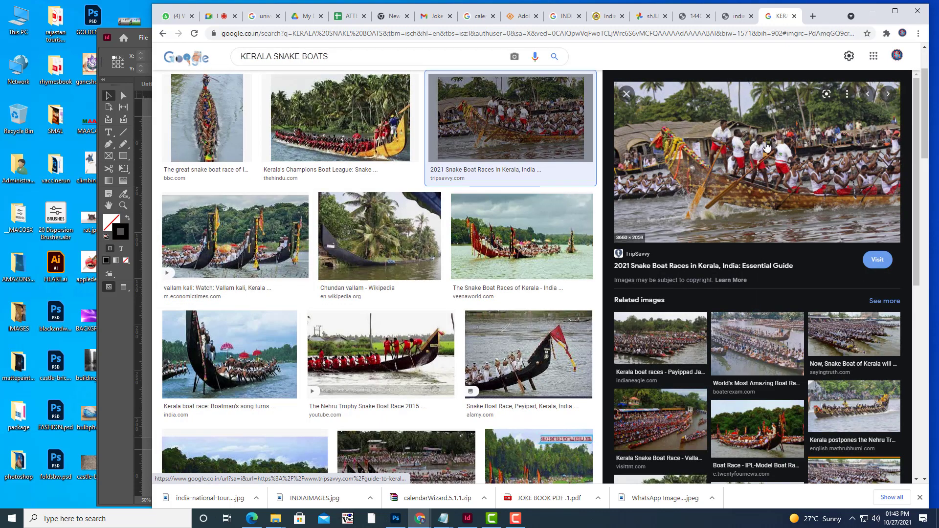
scroll(766, 147, "up", 2)
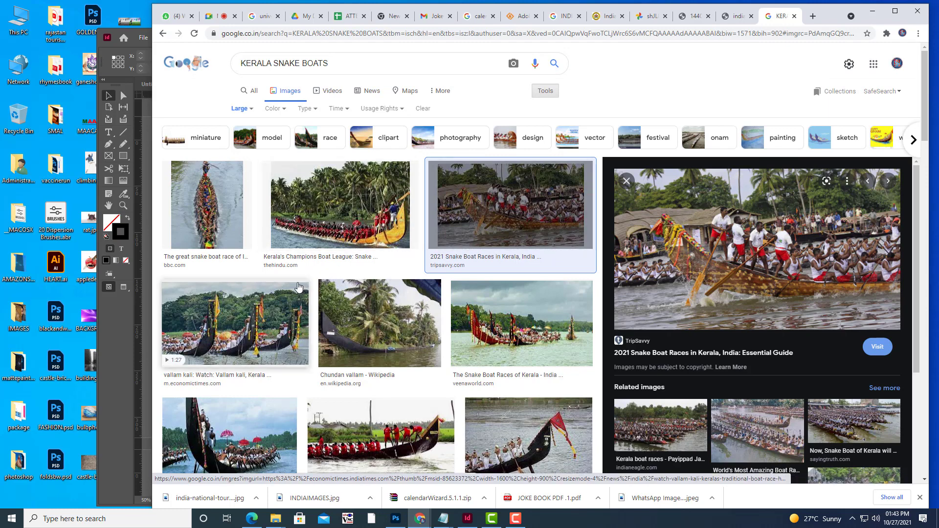
Open the Kerala's Champions Boat League picture from The Hindu as an image in its own tab
left_click(343, 210)
right_click(805, 159)
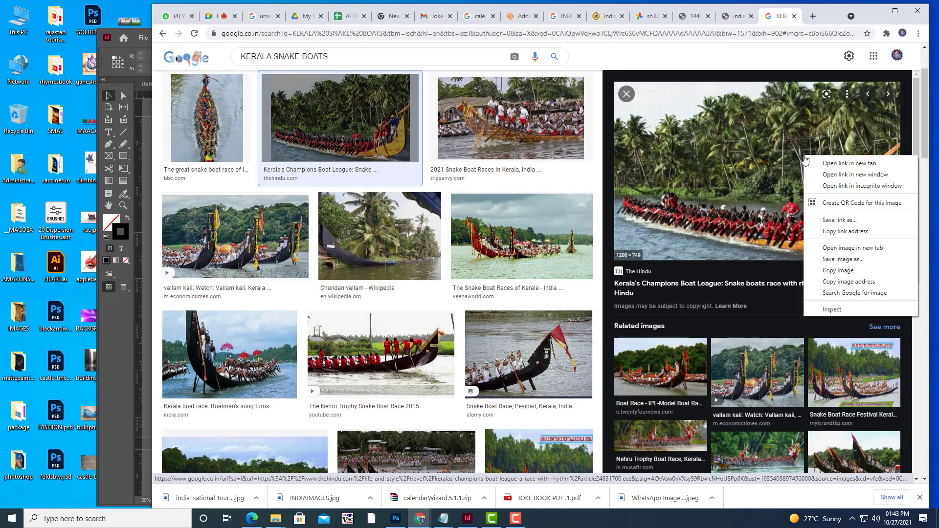
left_click(853, 248)
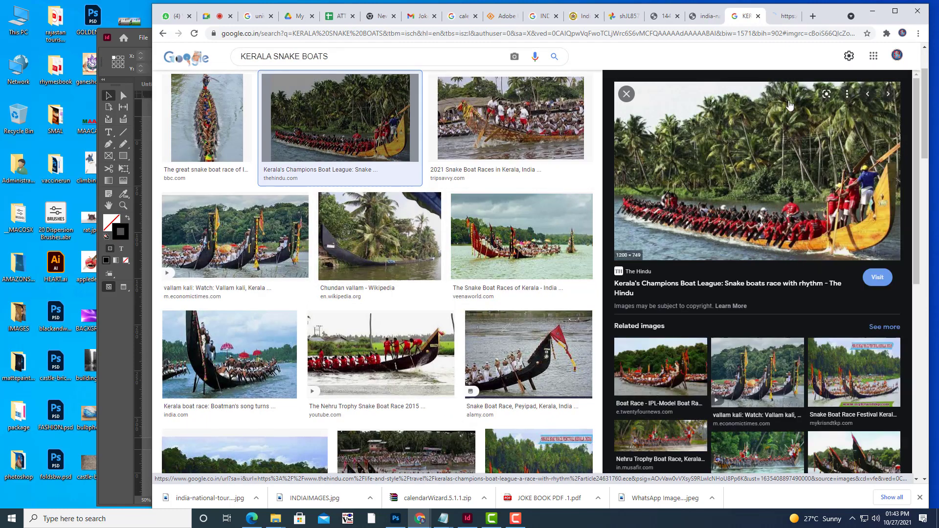
left_click(781, 23)
Save the boat race picture to the Desktop as KERALASNAKEBOAT and return to InDesign
right_click(592, 190)
left_click(619, 212)
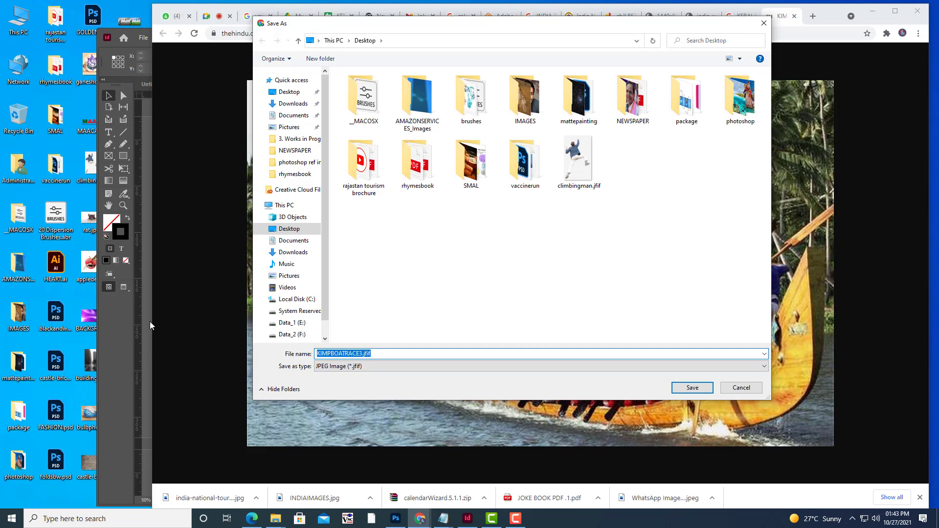
type("KERALASNAKEBOAT")
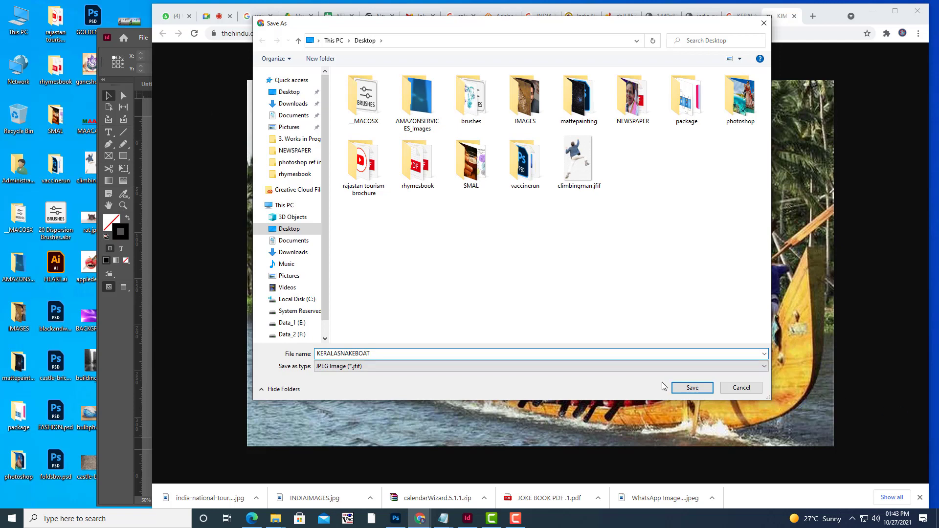
left_click(689, 387)
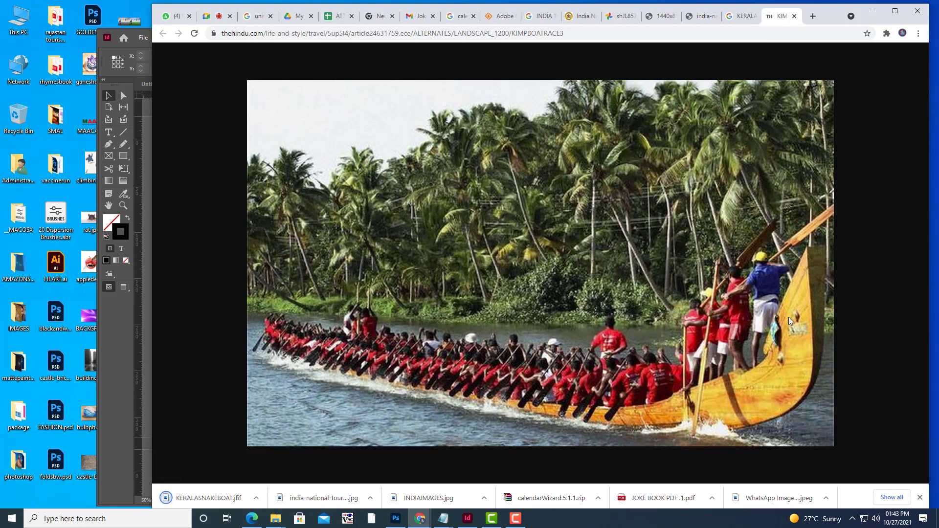
left_click(873, 11)
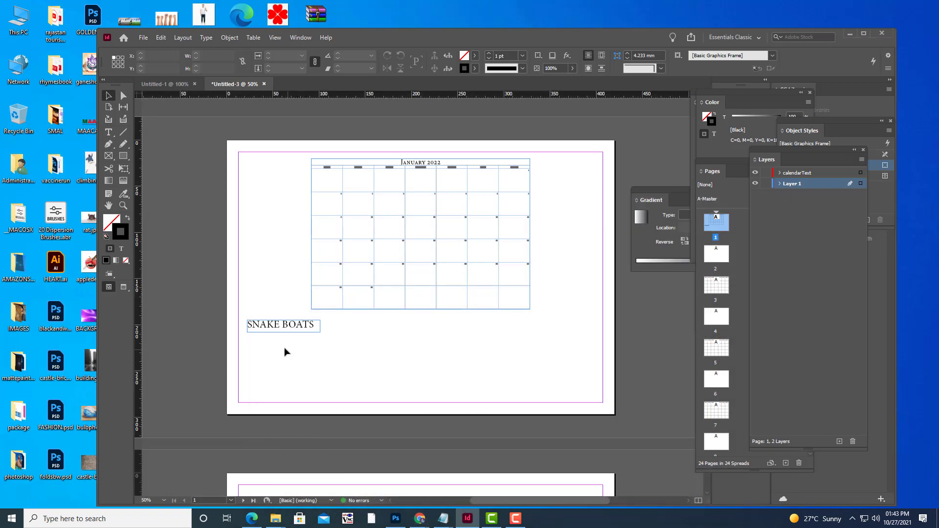
Draw a rectangular picture frame of 394.6 mm by 271.6 mm filling the margins of blank page 2
scroll(551, 352, "down", 5)
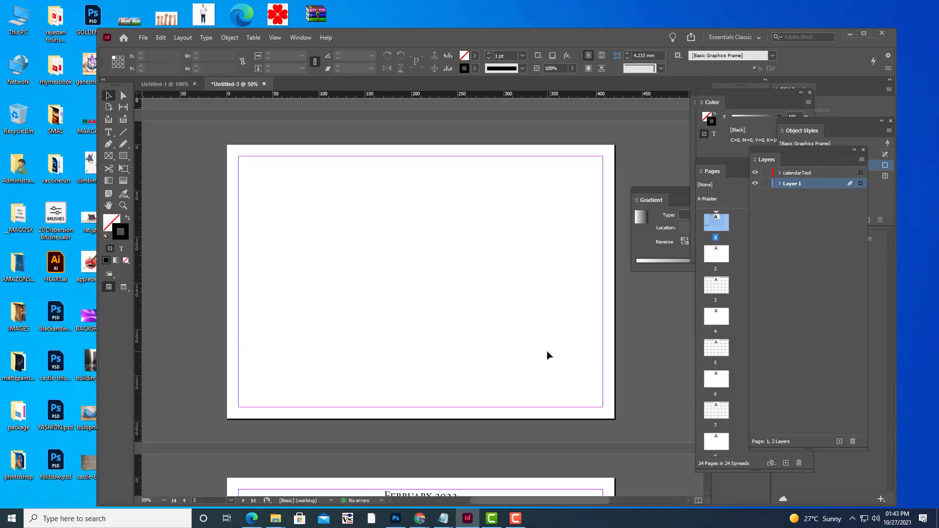
left_click(110, 155)
left_click_drag(241, 157, 603, 407)
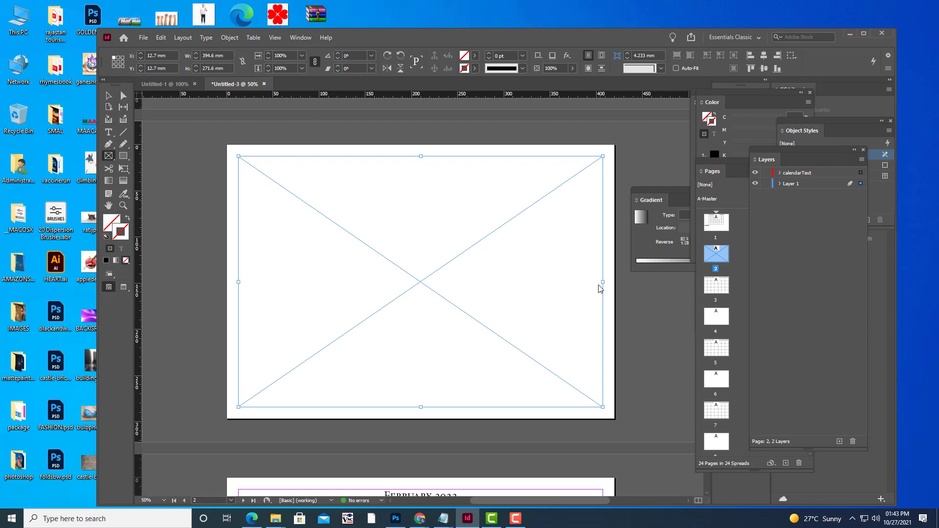
Try to find the KERALASNAKEBOAT picture on the Desktop for placing in page 2's frame
key("ctrl+d")
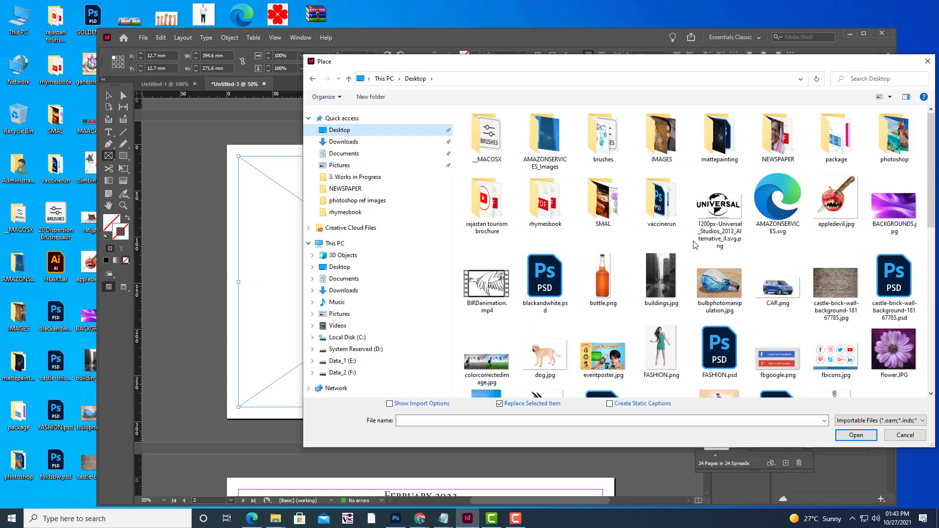
scroll(696, 245, "down", 6)
scroll(704, 326, "up", 3)
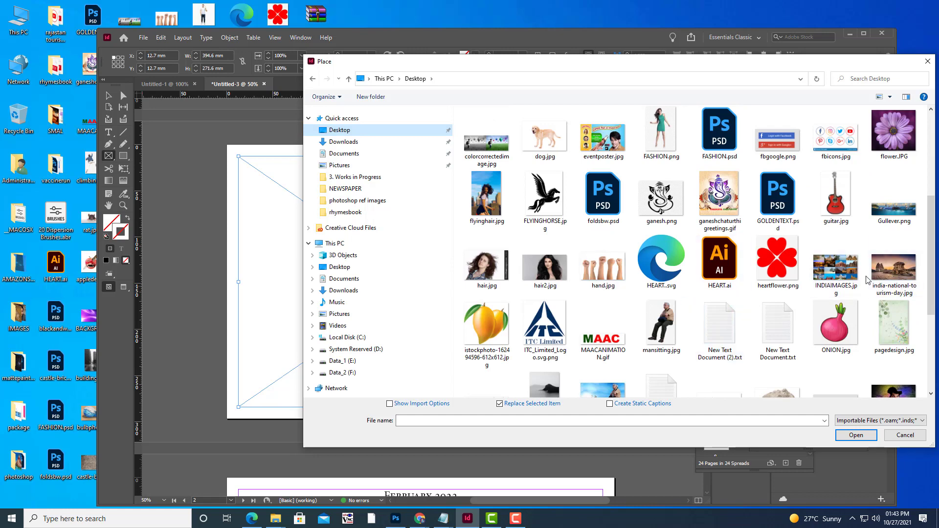
scroll(768, 288, "down", 3)
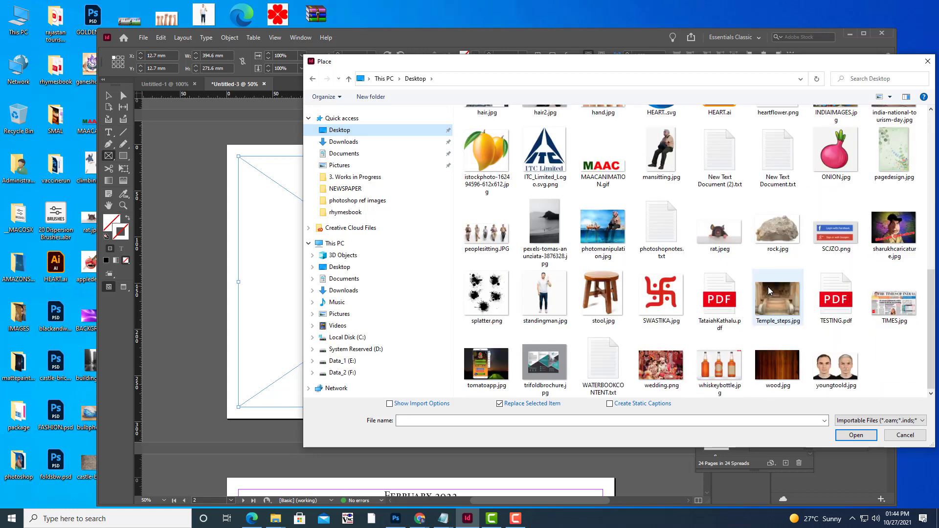
scroll(768, 288, "up", 8)
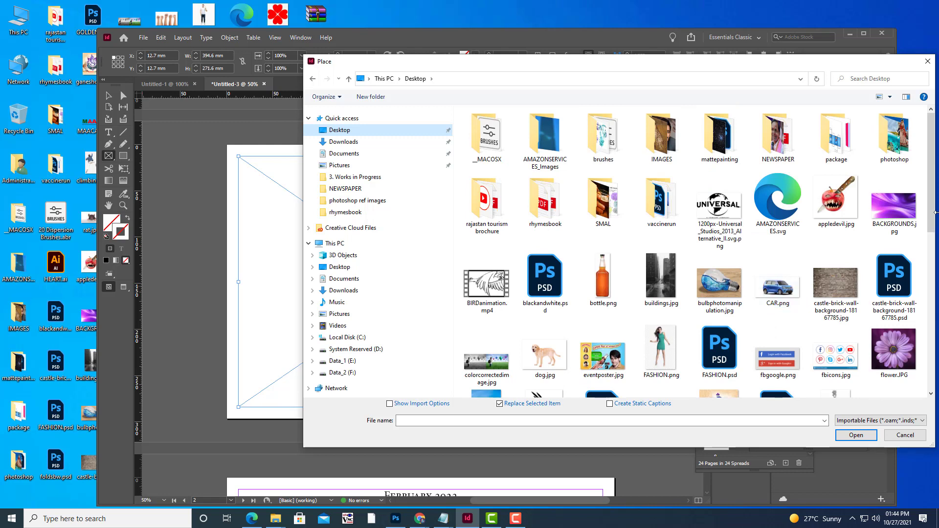
scroll(778, 323, "down", 1)
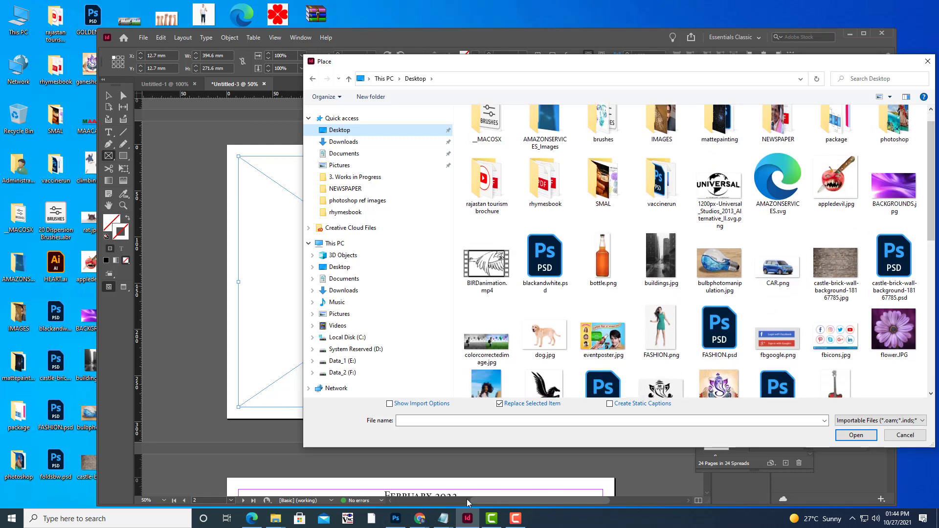
Switch to Chrome, check the downloaded KERALASNAKEBOAT file in its folder, and return to InDesign's Place dialog
left_click(420, 518)
left_click(375, 489)
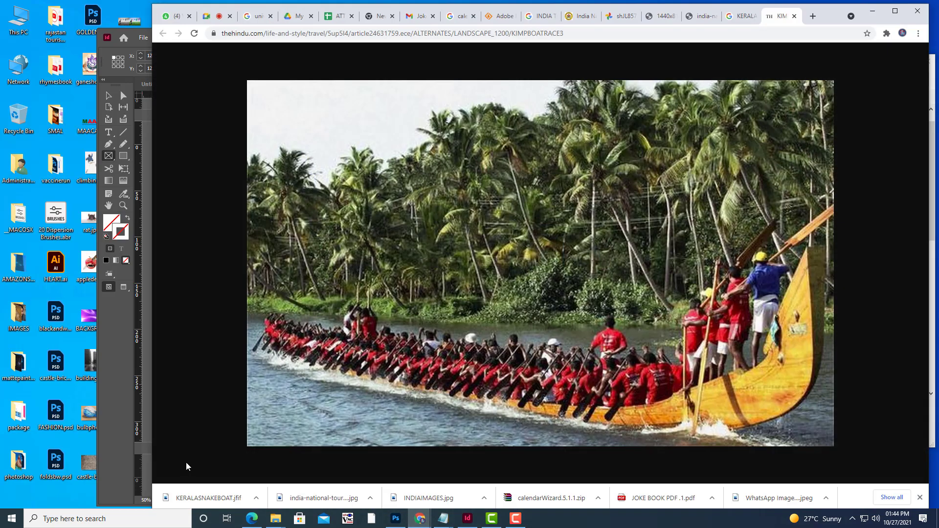
left_click(255, 498)
left_click(293, 464)
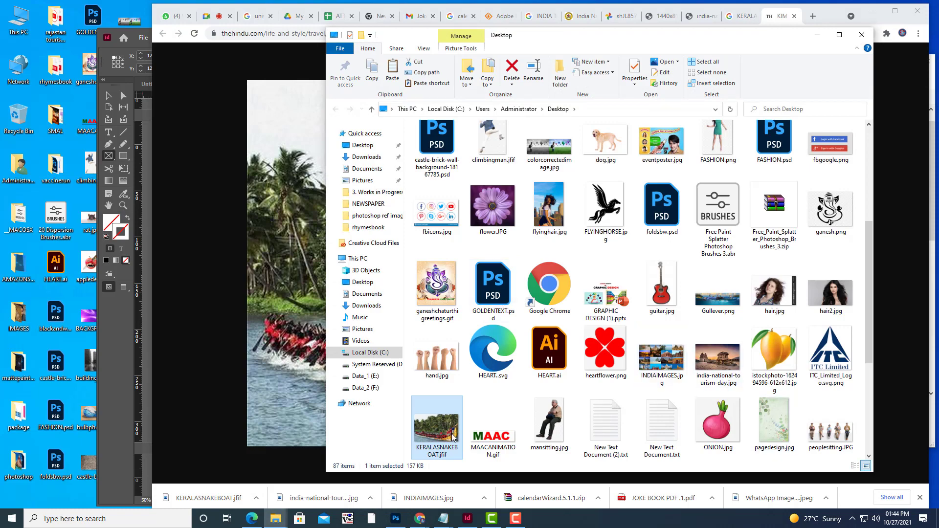
left_click(817, 34)
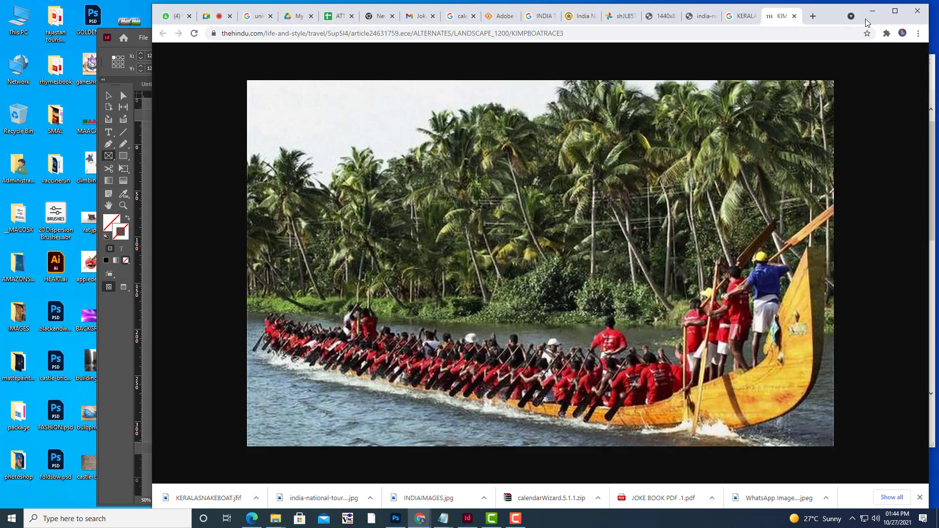
left_click(872, 15)
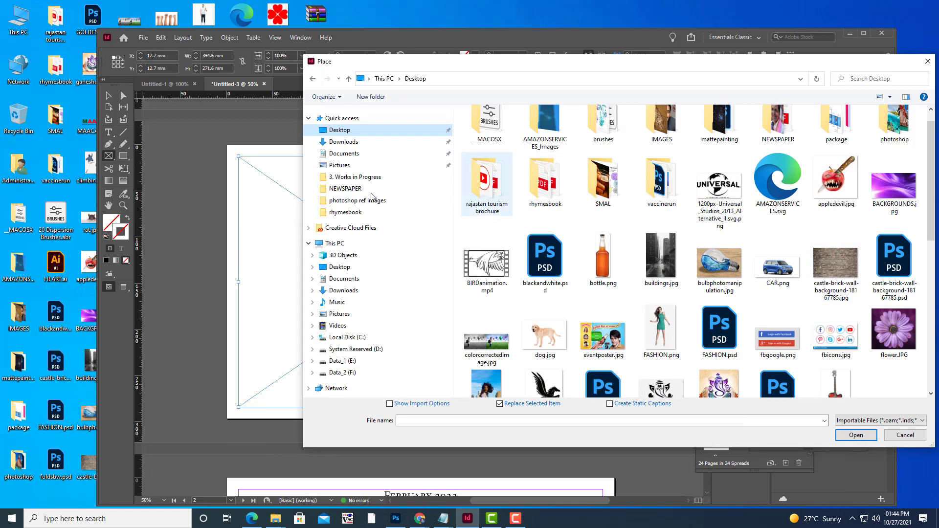
Look through the Desktop files again for the KERALASNAKEBOAT picture and cancel placing an image
left_click(339, 266)
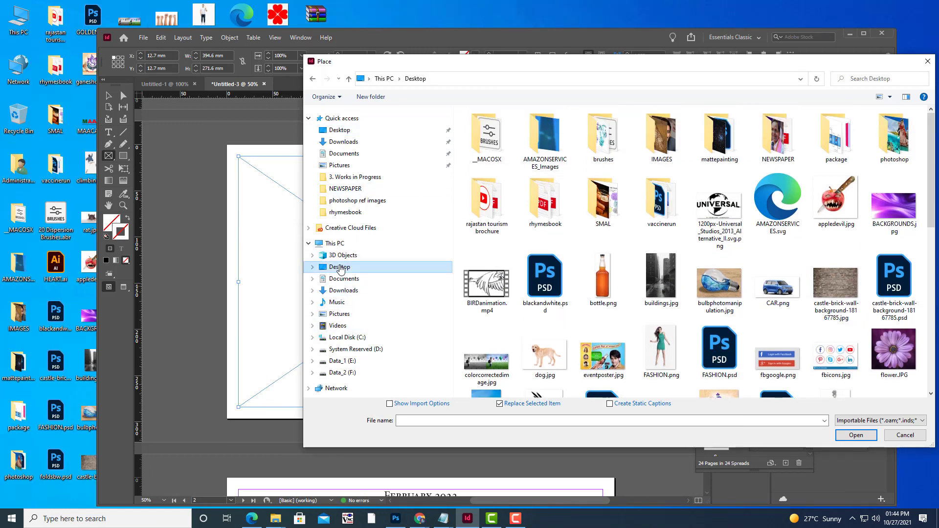
scroll(729, 278, "down", 10)
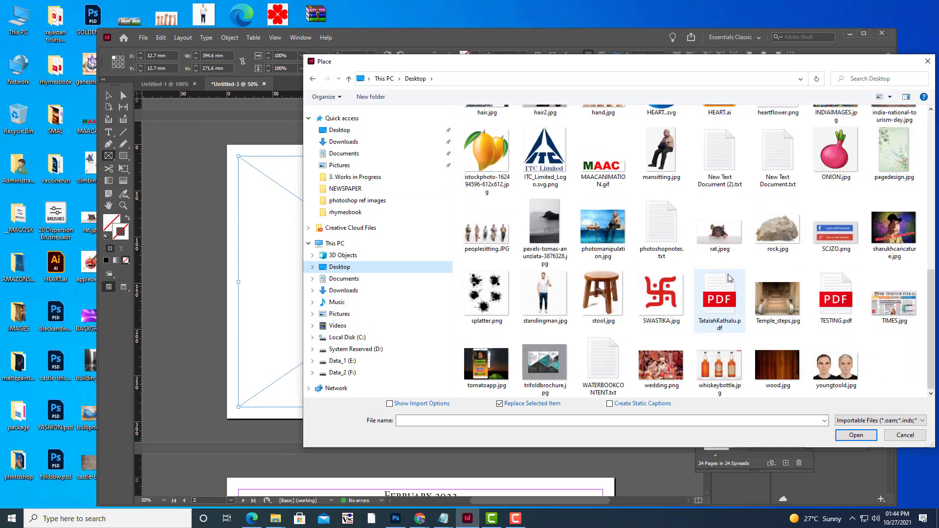
scroll(790, 288, "up", 3)
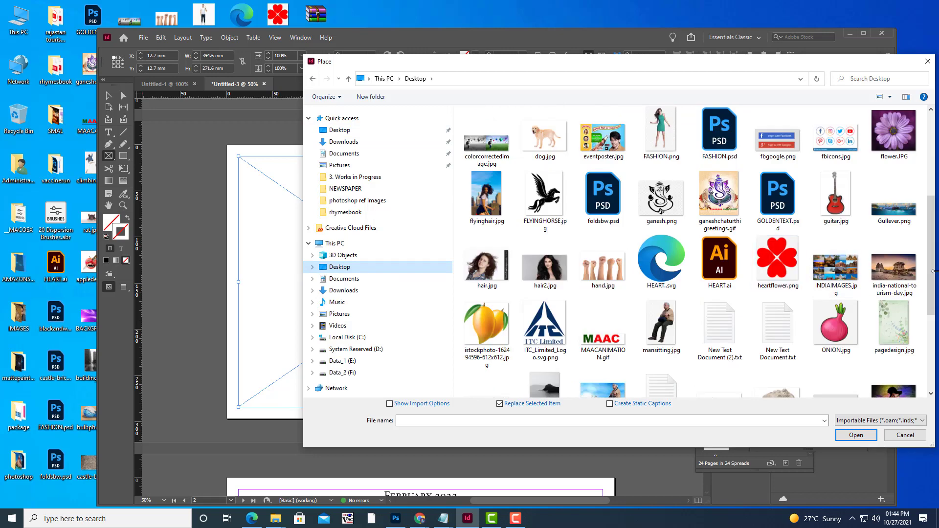
scroll(932, 273, "up", 4)
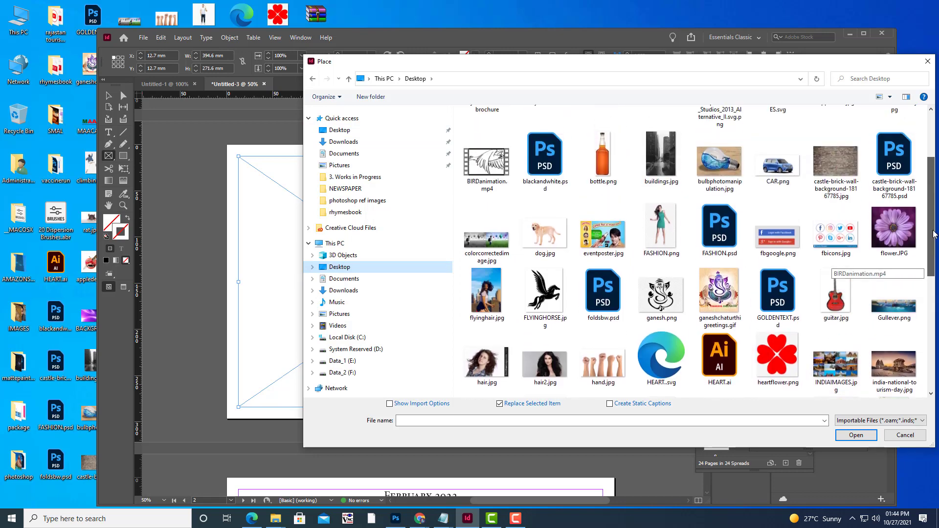
scroll(932, 273, "down", 5)
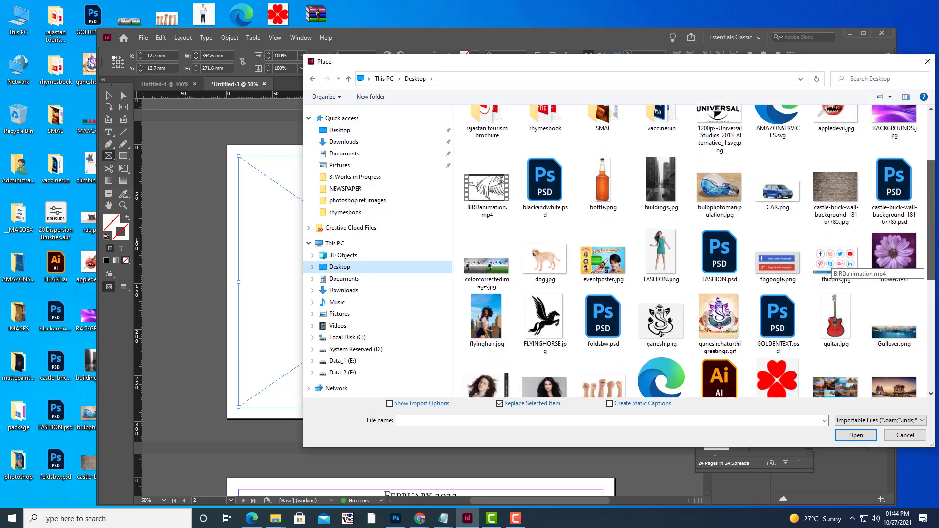
scroll(932, 266, "down", 5)
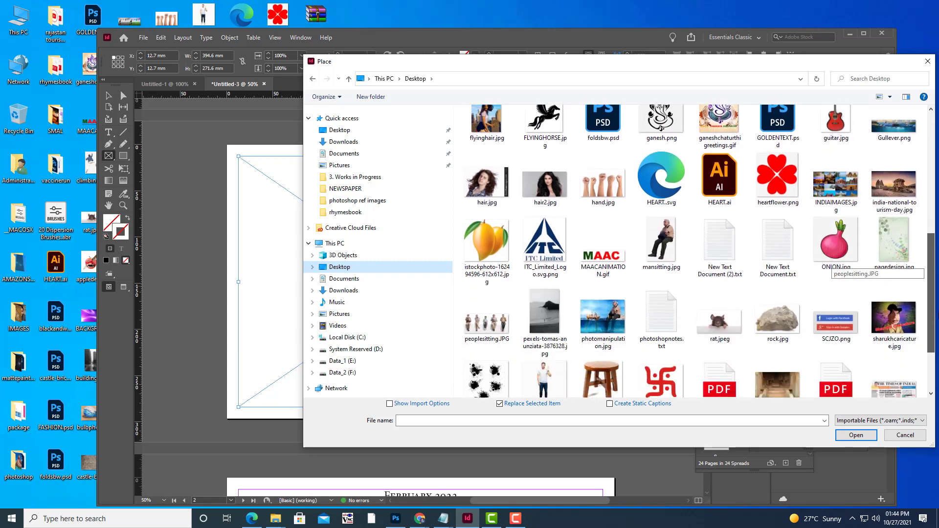
scroll(933, 325, "up", 1)
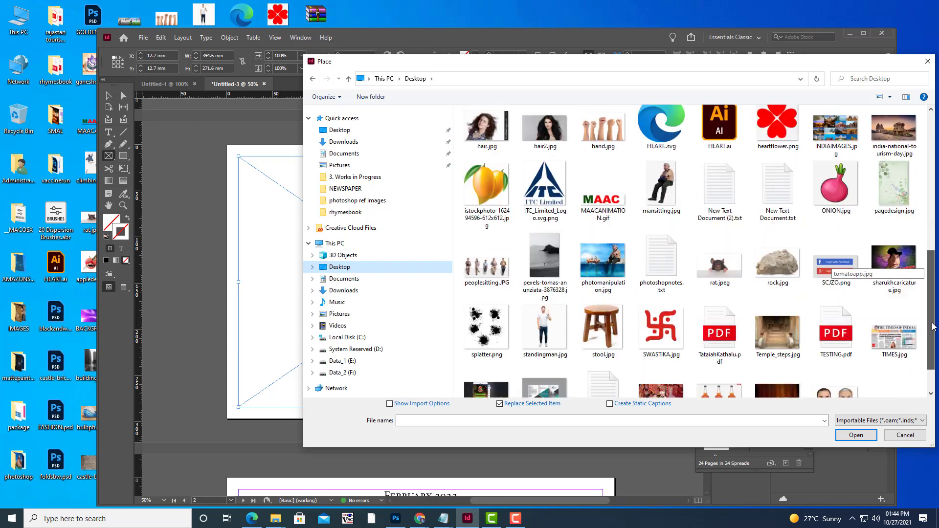
scroll(932, 323, "up", 2)
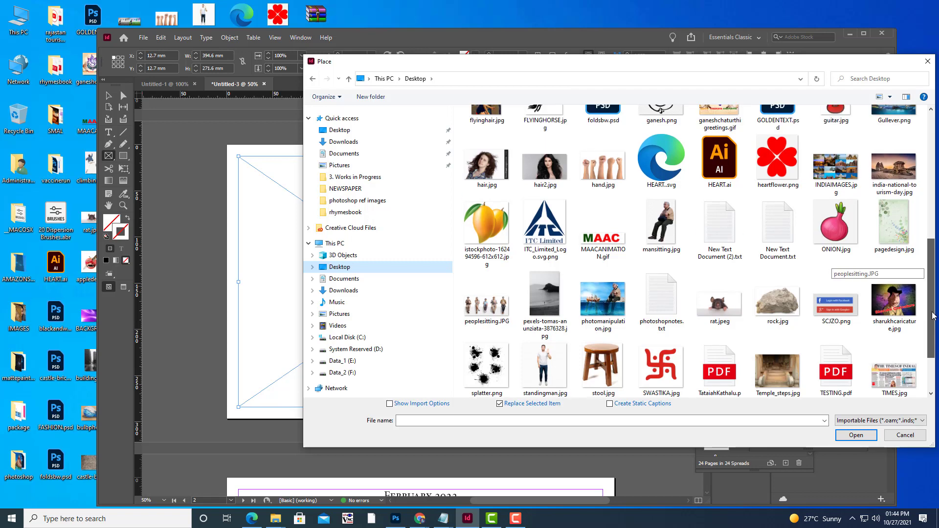
left_click_drag(931, 289, 931, 269)
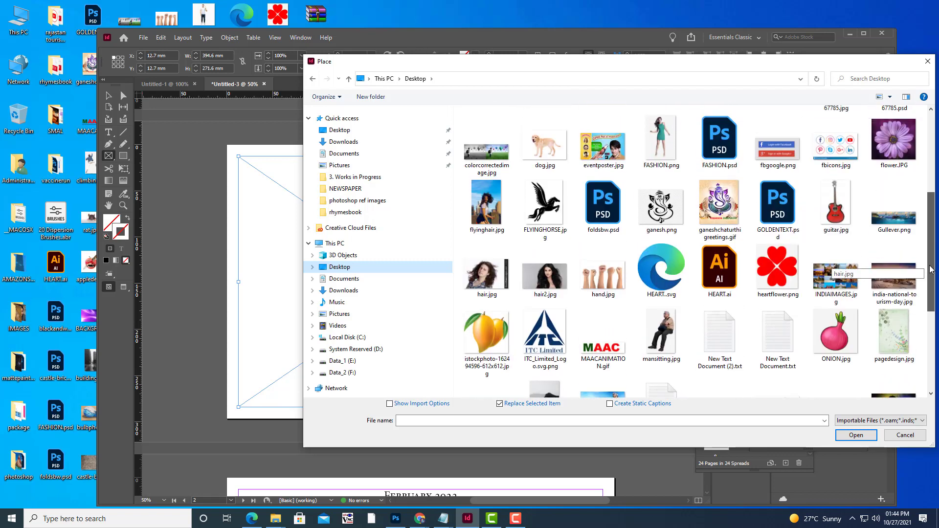
left_click_drag(932, 256, 931, 189)
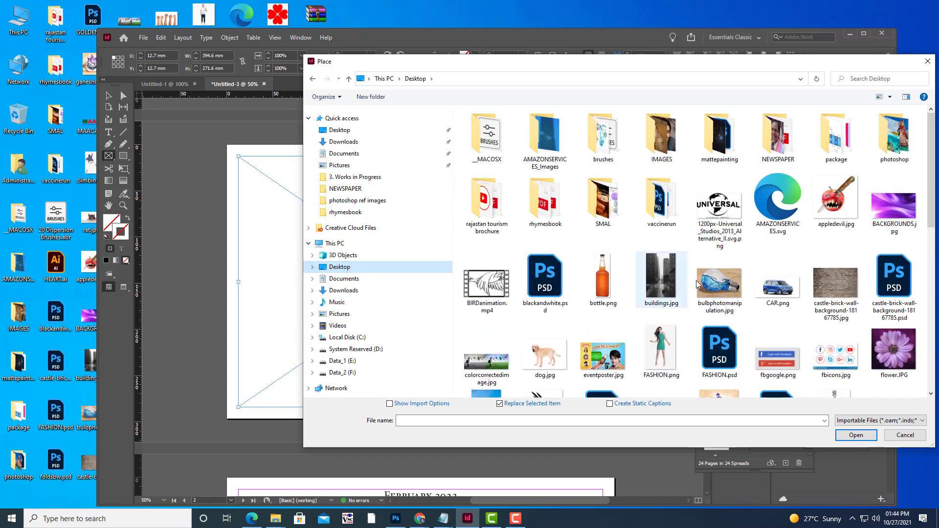
scroll(703, 284, "down", 5)
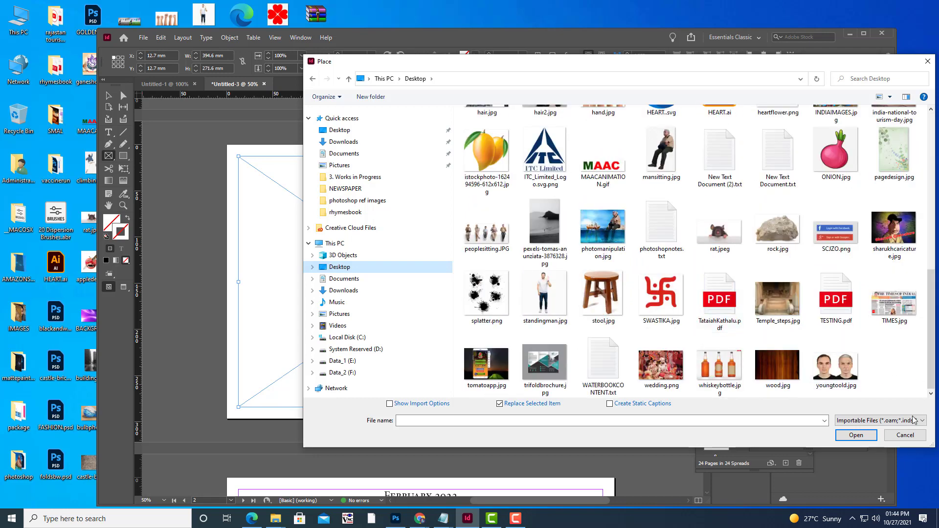
left_click(904, 435)
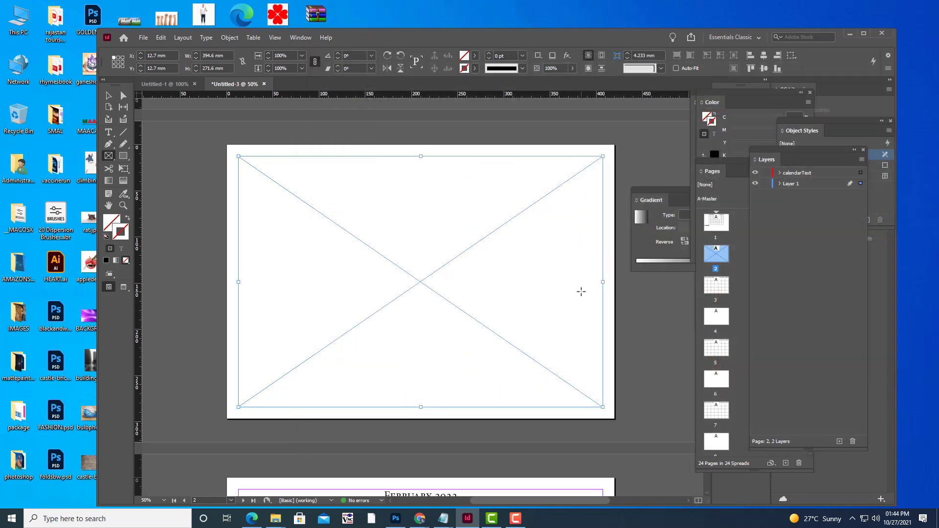
Switch to Chrome and open the Fascinating Vallamkali boat race picture from the KERALA SNAKE BOATS image results in its own tab
left_click(420, 518)
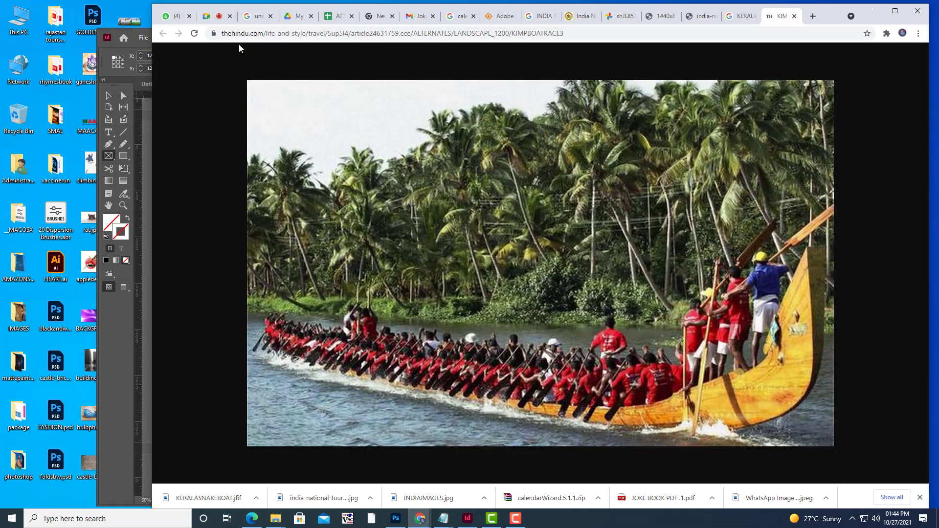
left_click(734, 17)
scroll(365, 231, "down", 3)
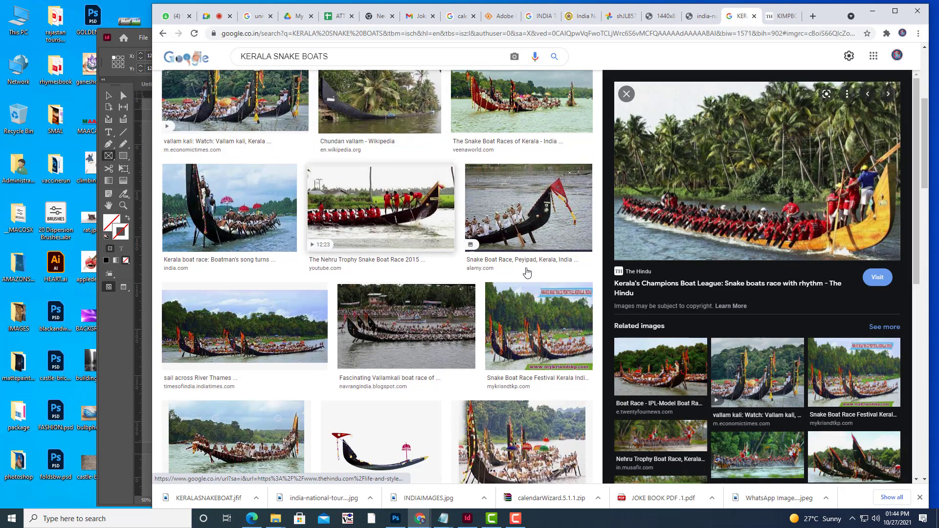
left_click(428, 311)
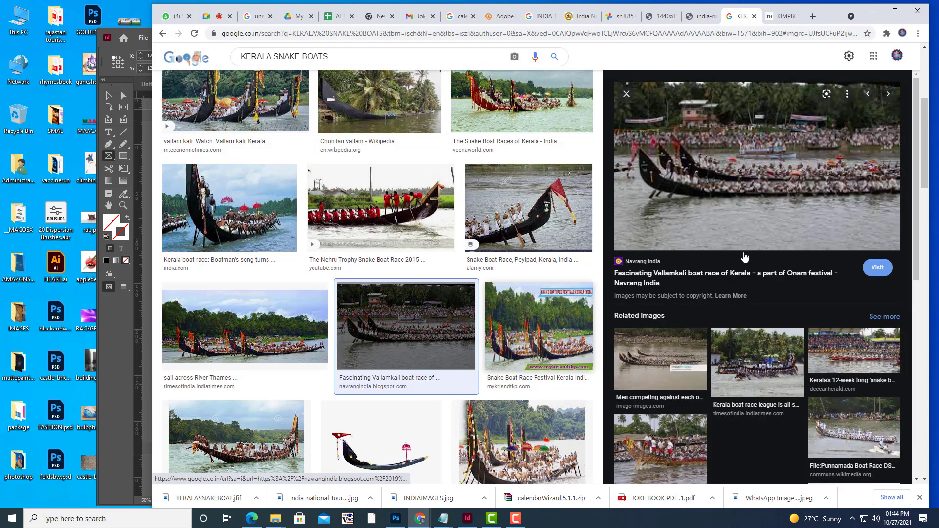
right_click(739, 187)
left_click(788, 279)
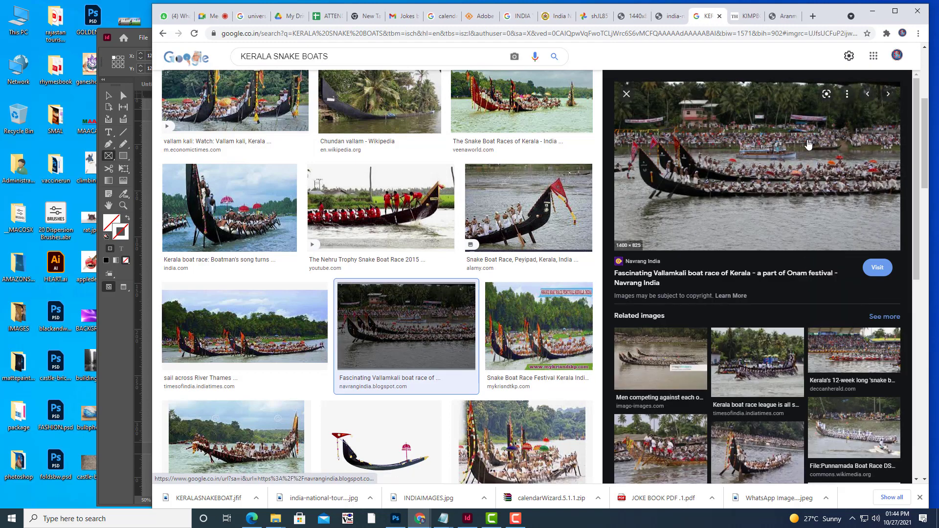
Save the Aranmula boat race picture to the Desktop as a JPEG named SNAKEBOAT and return to InDesign
left_click(780, 16)
right_click(617, 181)
left_click(631, 195)
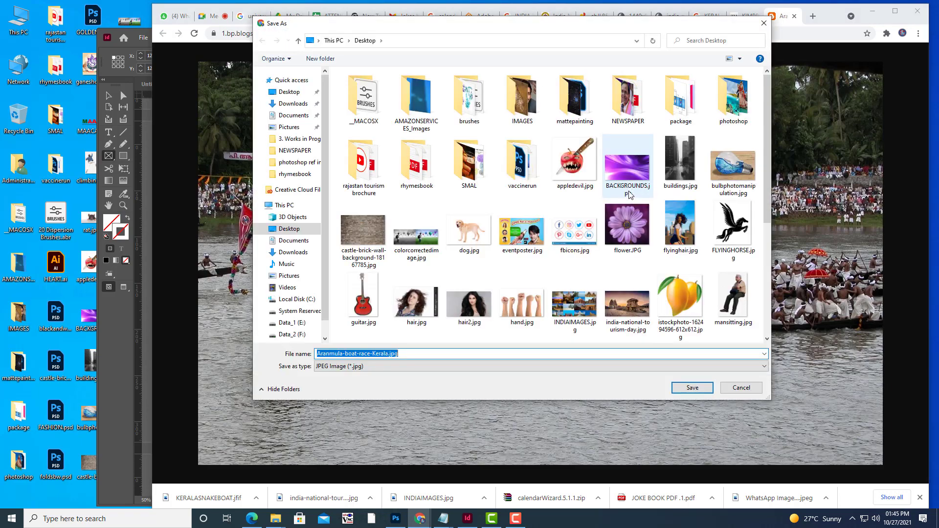
type("SNAKEBOAT")
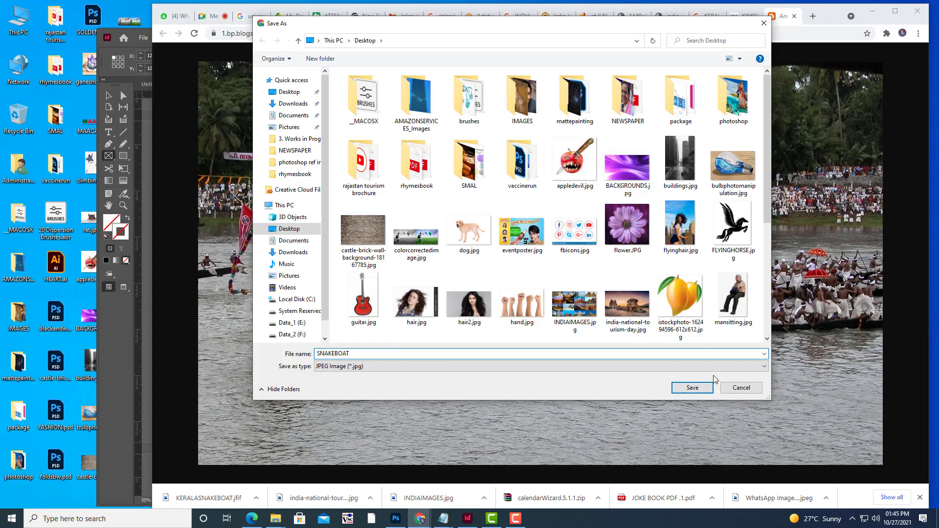
left_click(694, 388)
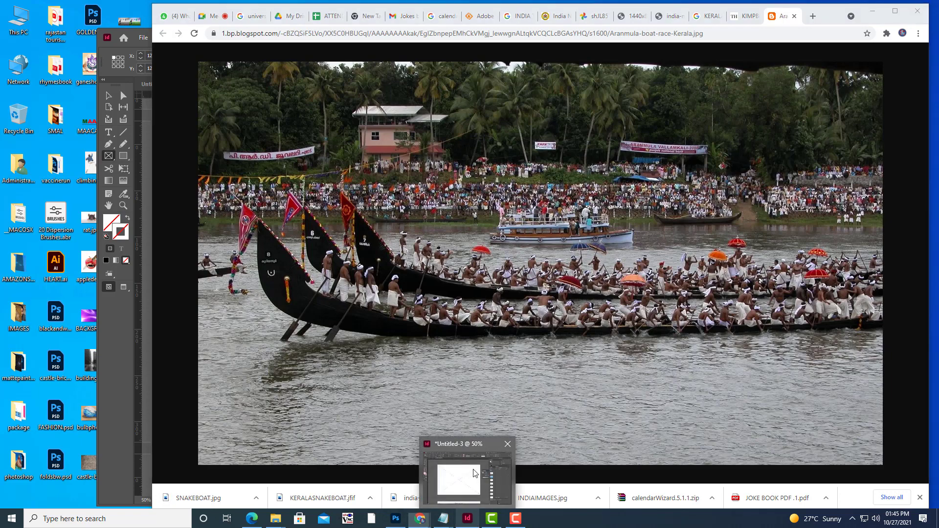
left_click(470, 520)
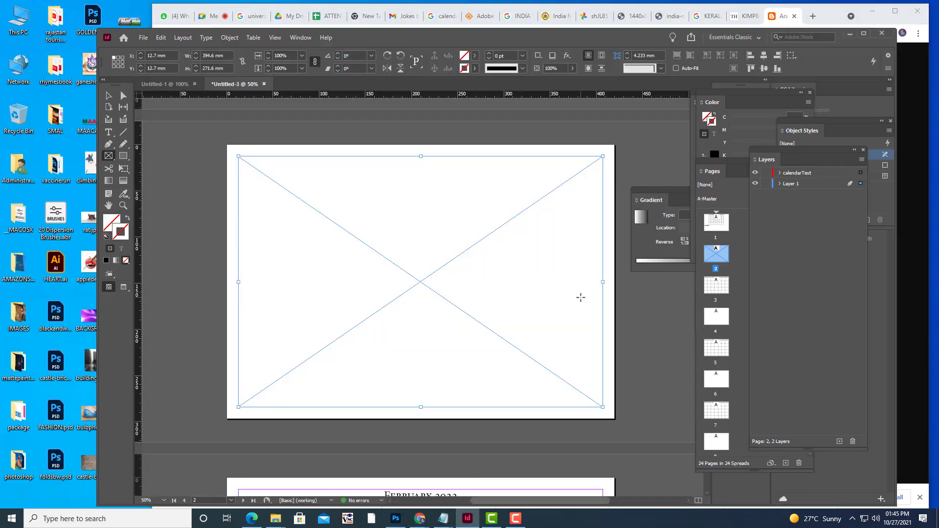
Place SNAKEBOAT.jpg from the Desktop into the picture frame on page 2
key("ctrl+d")
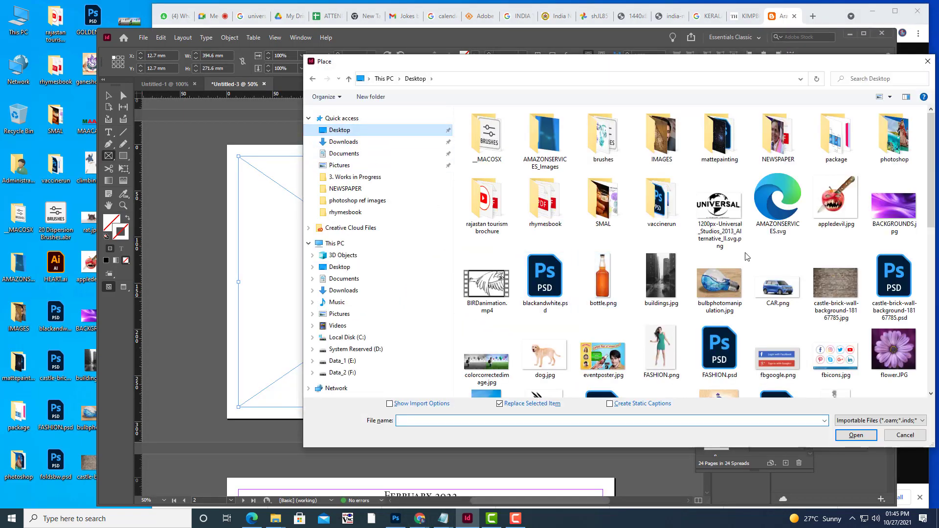
scroll(747, 256, "down", 10)
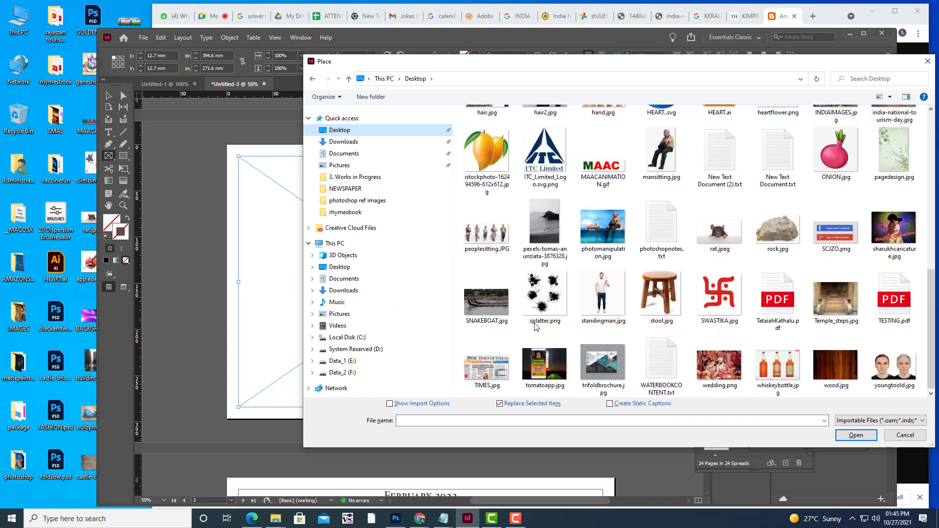
left_click(486, 299)
left_click(850, 439)
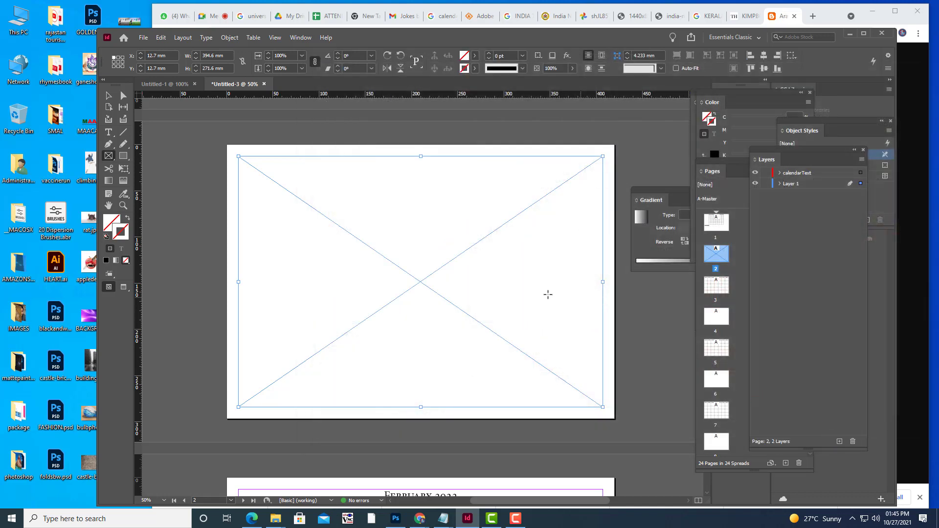
Review the SNAKE BOATS caption on page 1, switch to Chrome and show the general web results for KERALA SNAKE BOATS
scroll(496, 242, "up", 6)
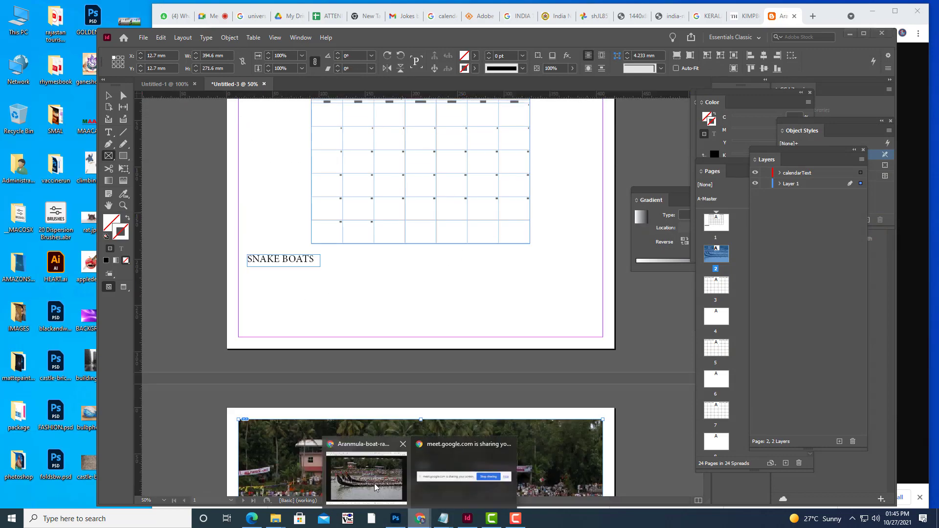
left_click(409, 426)
left_click(707, 16)
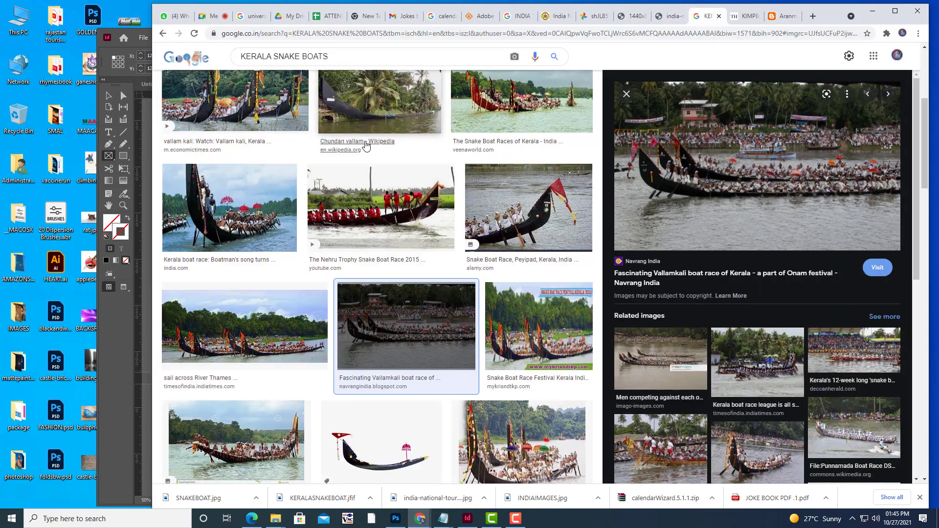
left_click(251, 92)
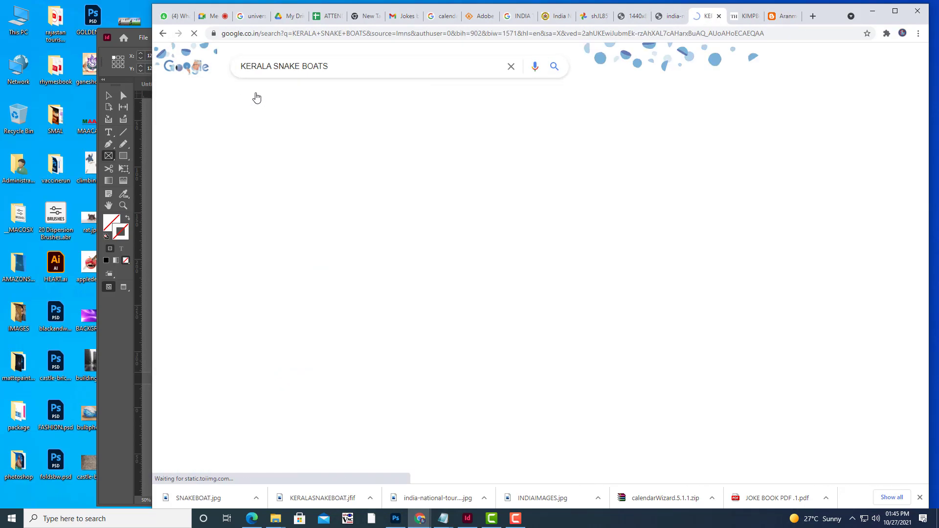
Open the Wikipedia article on Vallam kali from the KERALA SNAKE BOATS search results
scroll(392, 307, "down", 9)
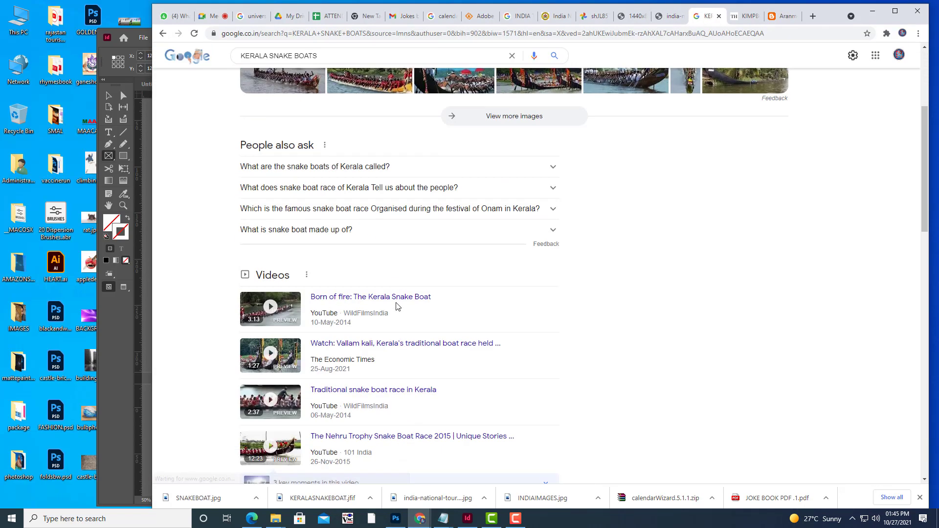
scroll(396, 307, "down", 2)
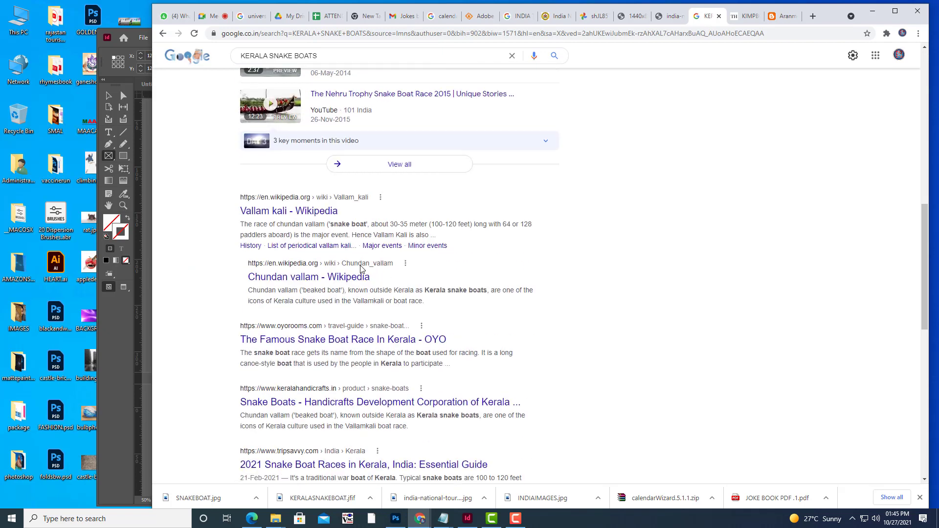
left_click(295, 215)
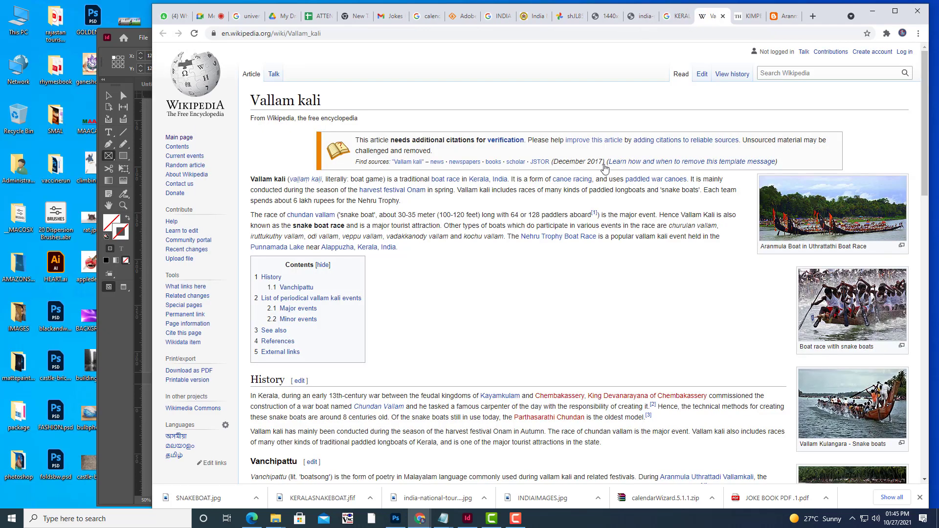
Copy the two introductory paragraphs of the Vallam kali article and return to InDesign
scroll(430, 251, "down", 3)
scroll(473, 247, "up", 2)
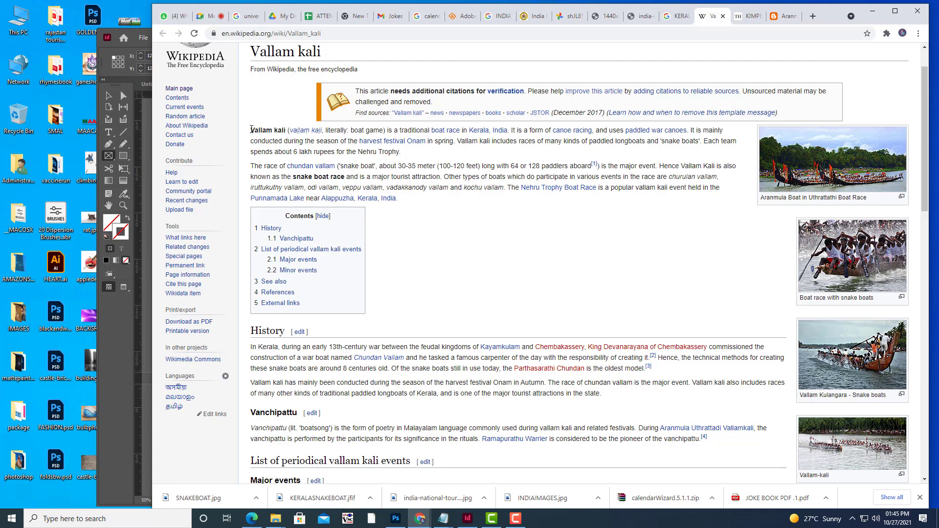
left_click_drag(251, 131, 481, 206)
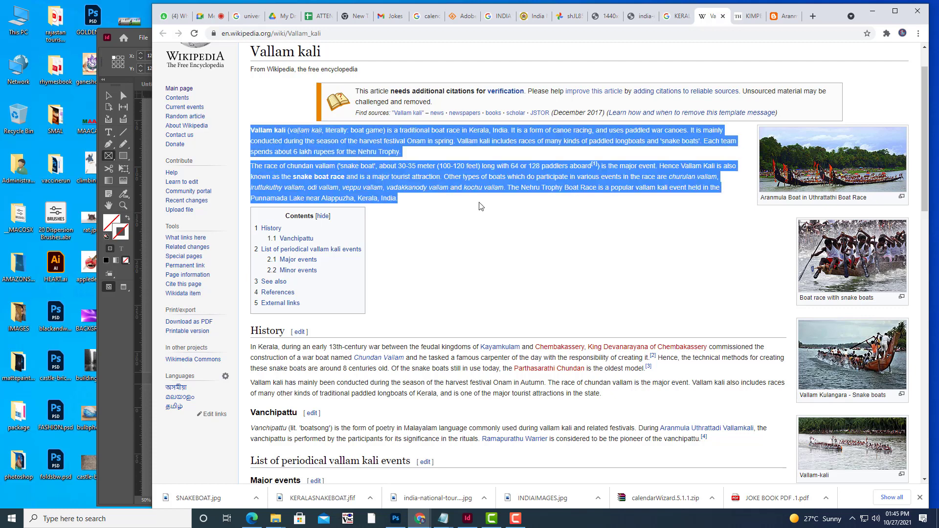
right_click(473, 136)
left_click(482, 142)
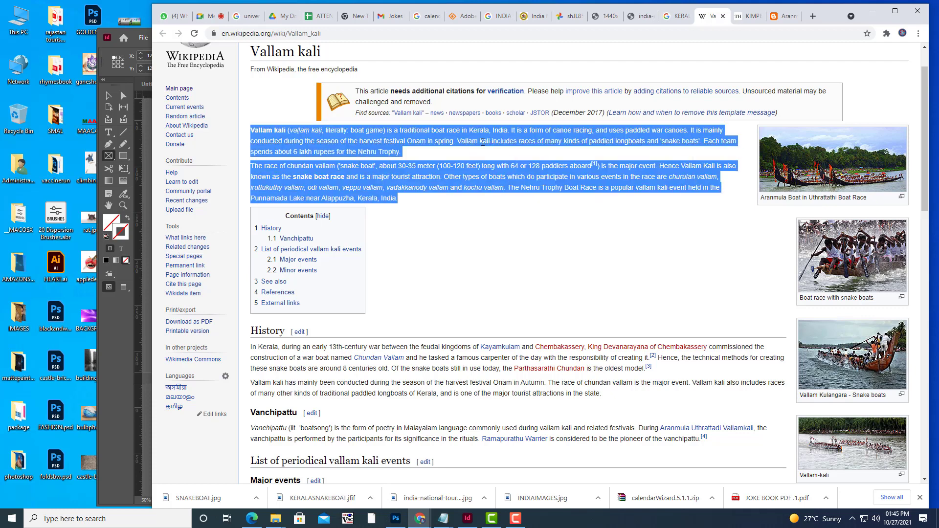
left_click(872, 12)
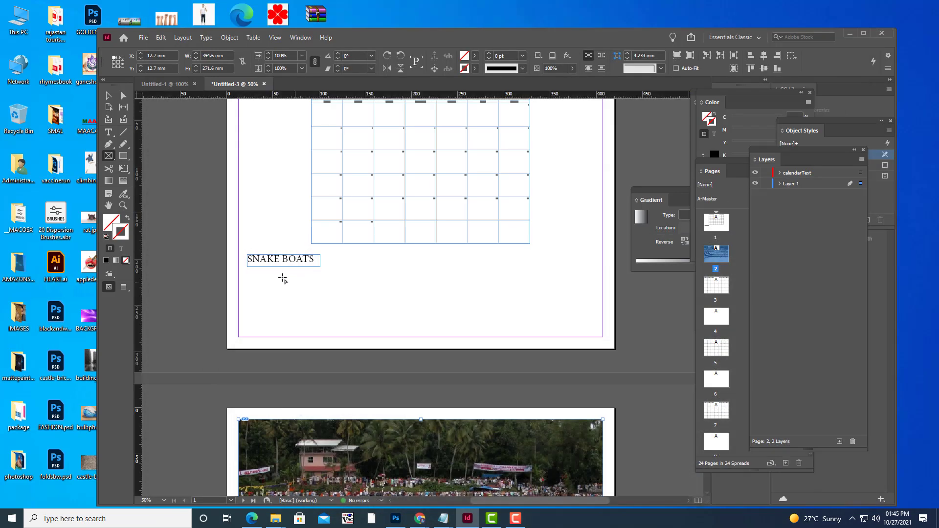
Create a text frame about 350 × 69 mm below the SNAKE BOATS caption on page 1 and paste the copied paragraphs into it
left_click_drag(272, 273, 586, 327)
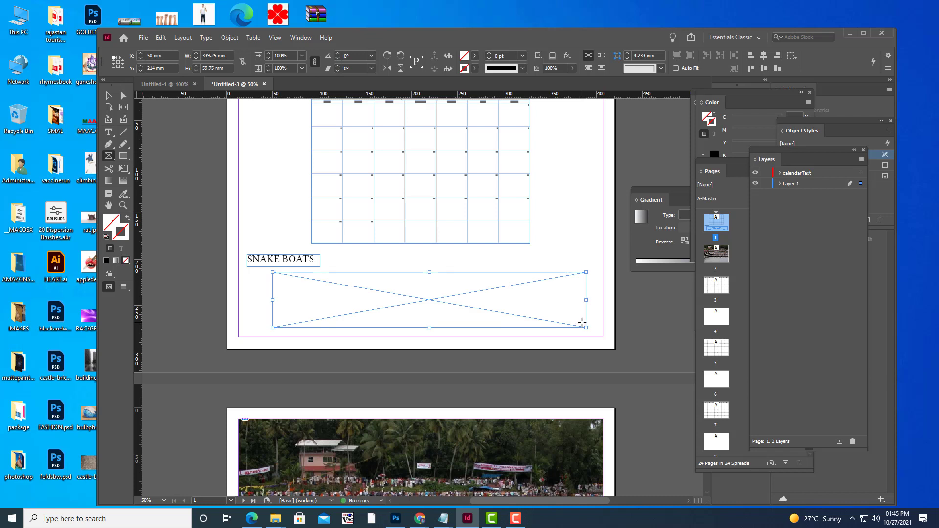
key("ctrl+z")
left_click(109, 132)
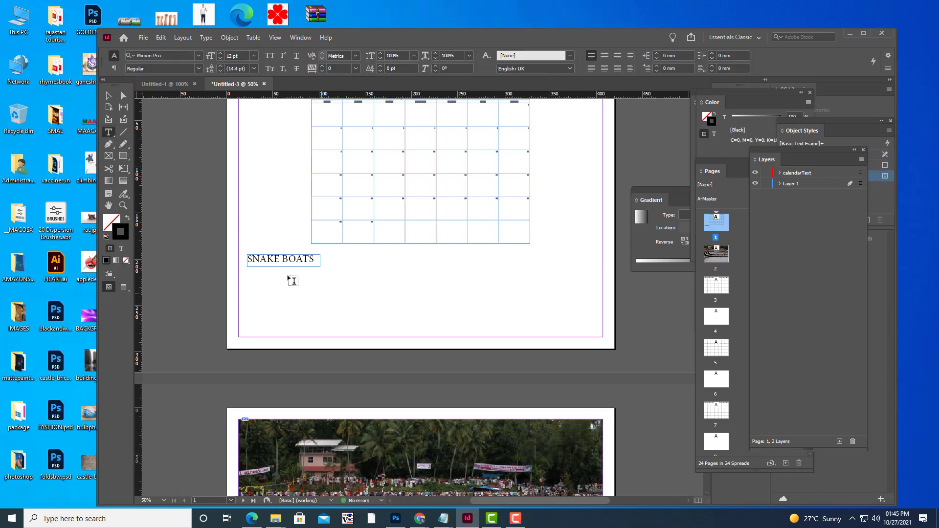
left_click_drag(272, 272, 595, 334)
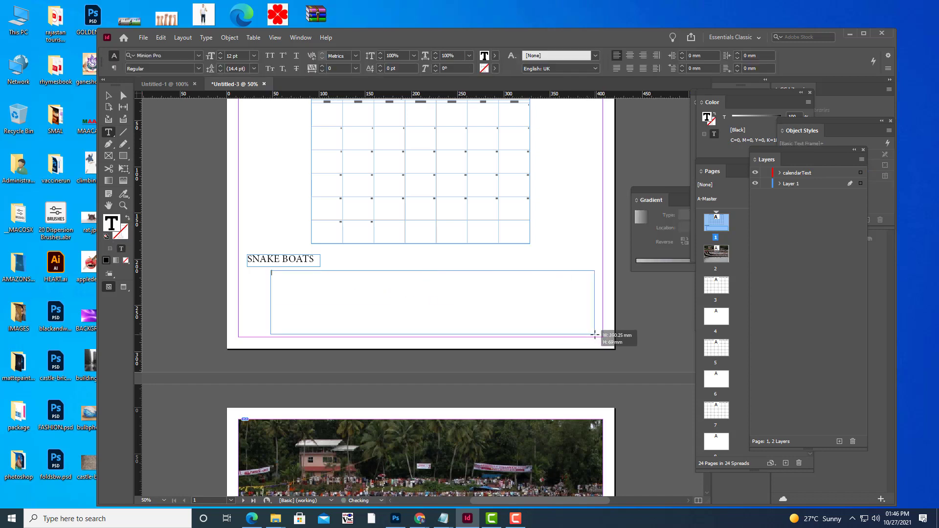
key("ctrl+v")
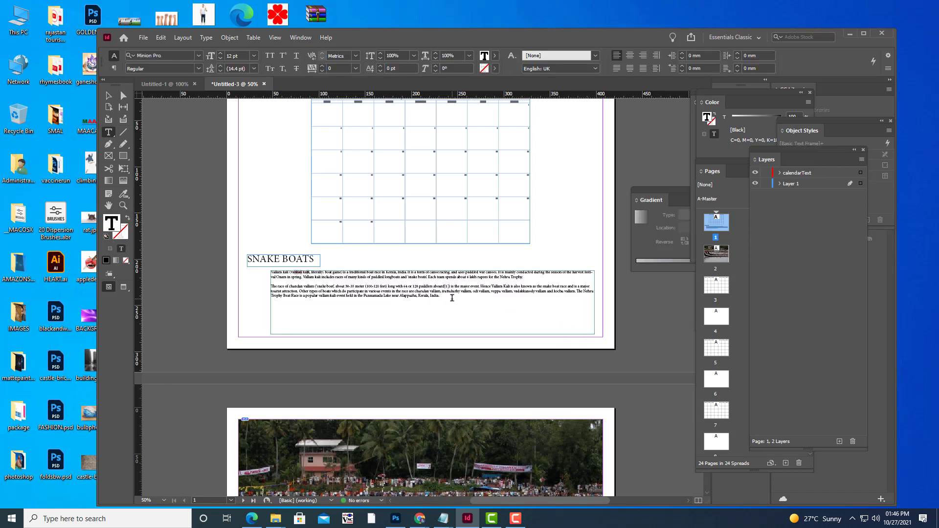
Set the font of all the pasted Vallam kali text to Georgia
left_click_drag(452, 298, 247, 267)
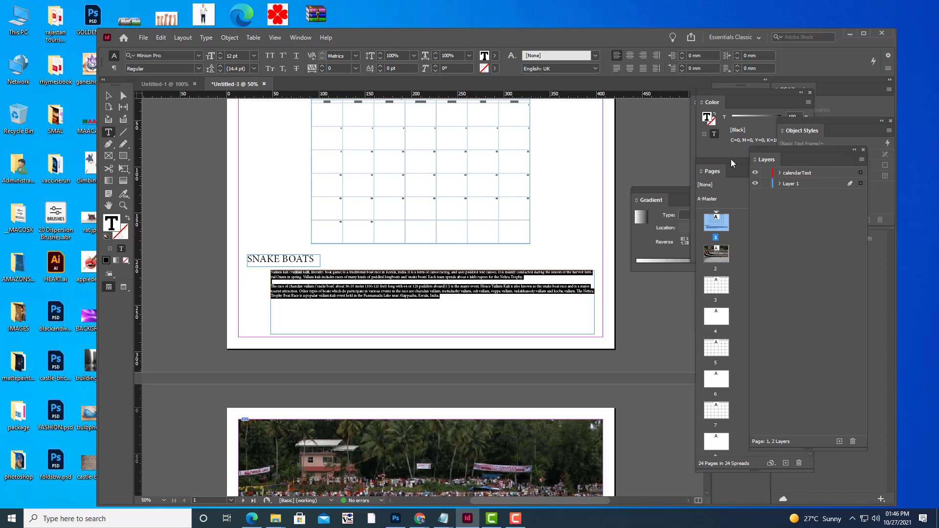
left_click(169, 55)
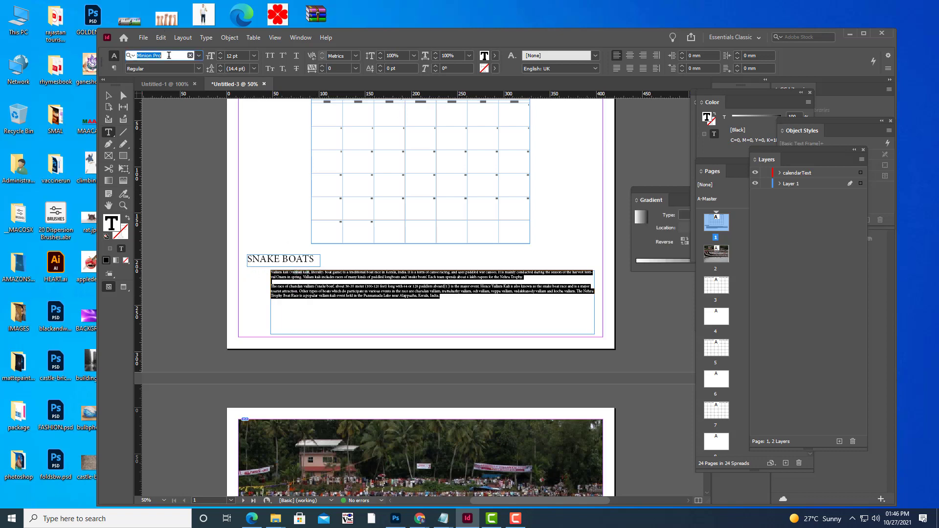
type("GEORG")
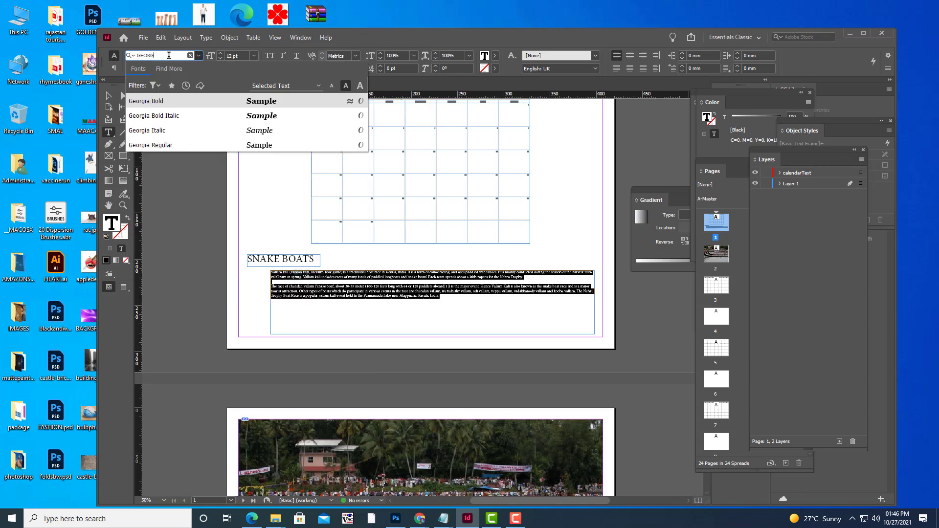
type("IA")
key("Return")
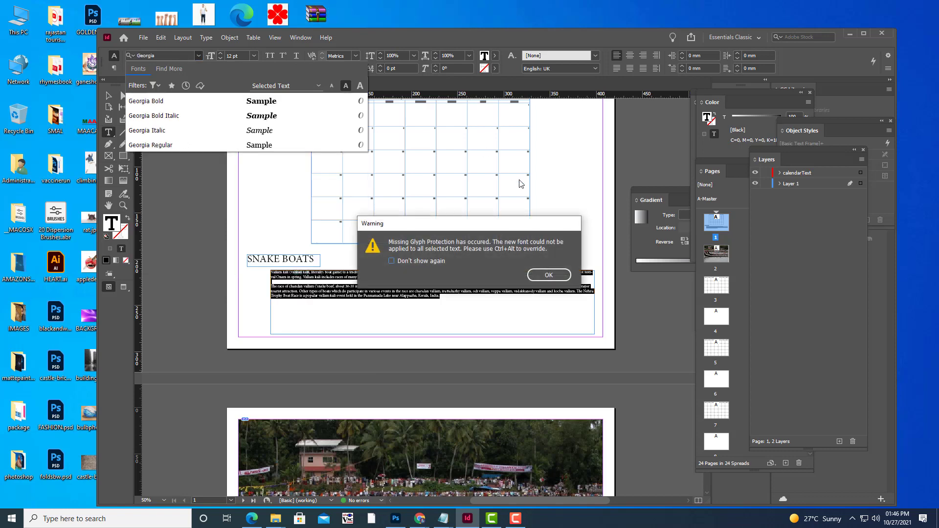
left_click(542, 275)
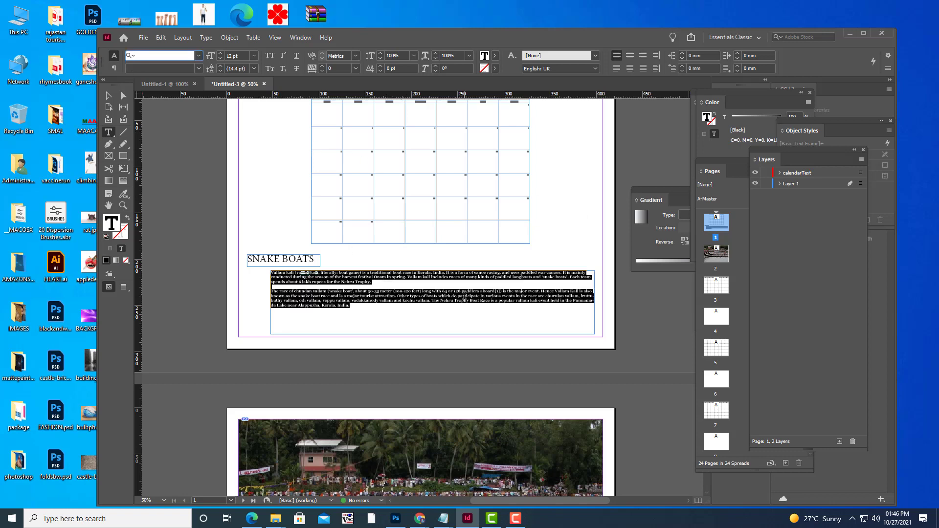
Increase the size of the Vallam kali text to 16 pt and deselect it
key("ctrl+shift+period")
key("ctrl+shift+period")
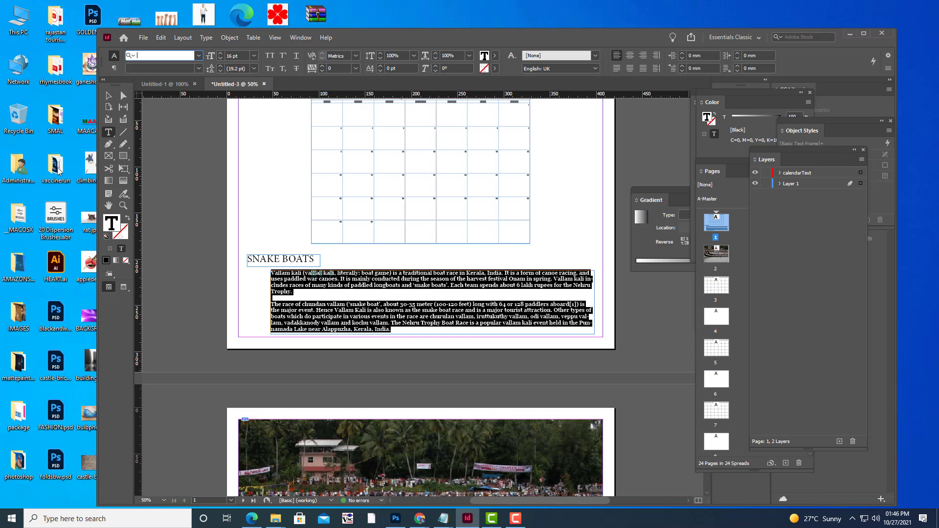
key("Escape")
left_click(164, 139)
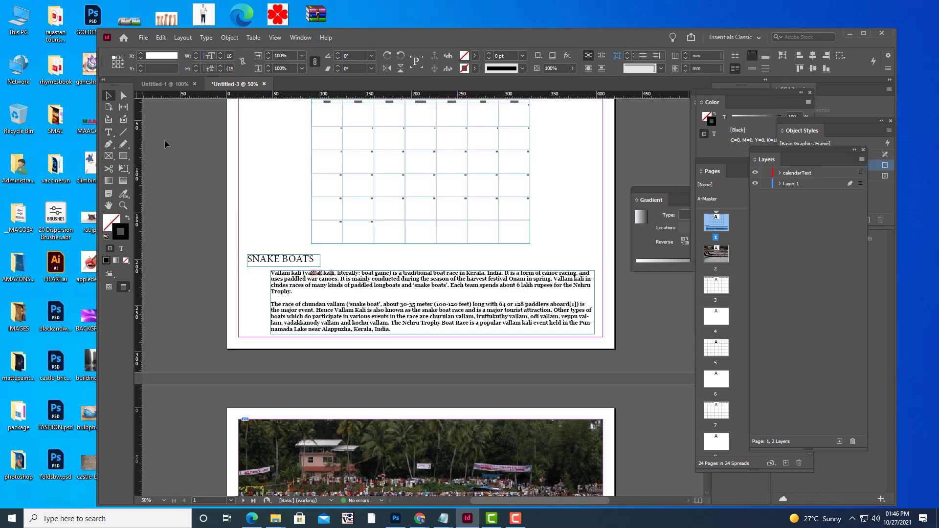
Switch to preview mode and review the January page, the snake boat picture page and the February pages
key("w")
scroll(580, 228, "up", 2)
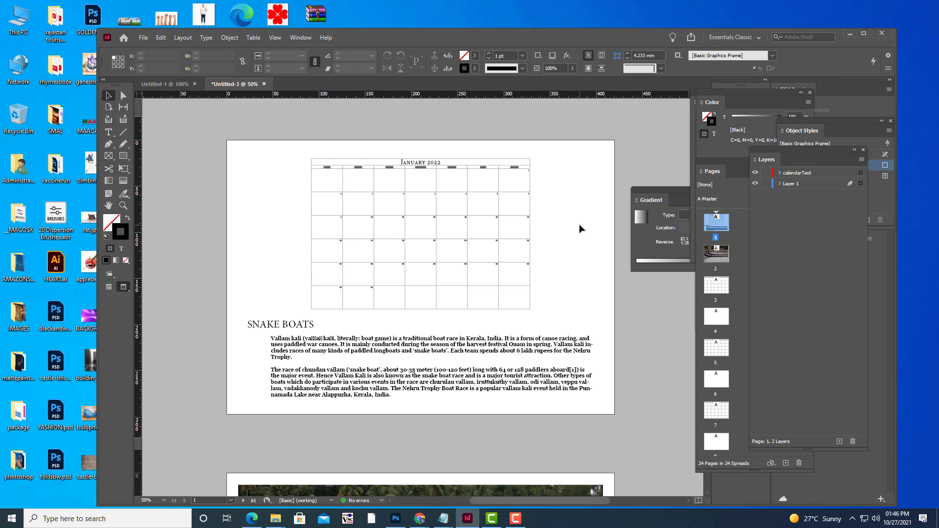
scroll(580, 229, "down", 3)
scroll(580, 228, "up", 3)
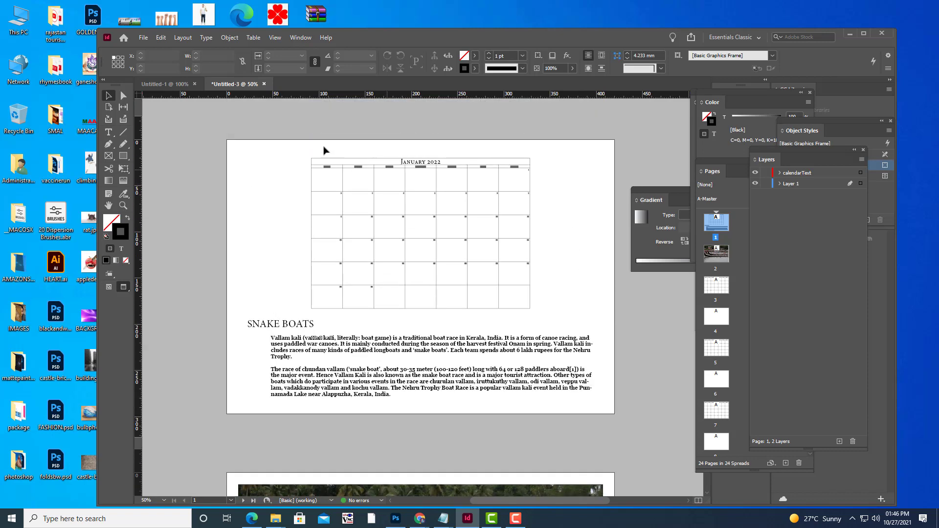
scroll(540, 183, "down", 3)
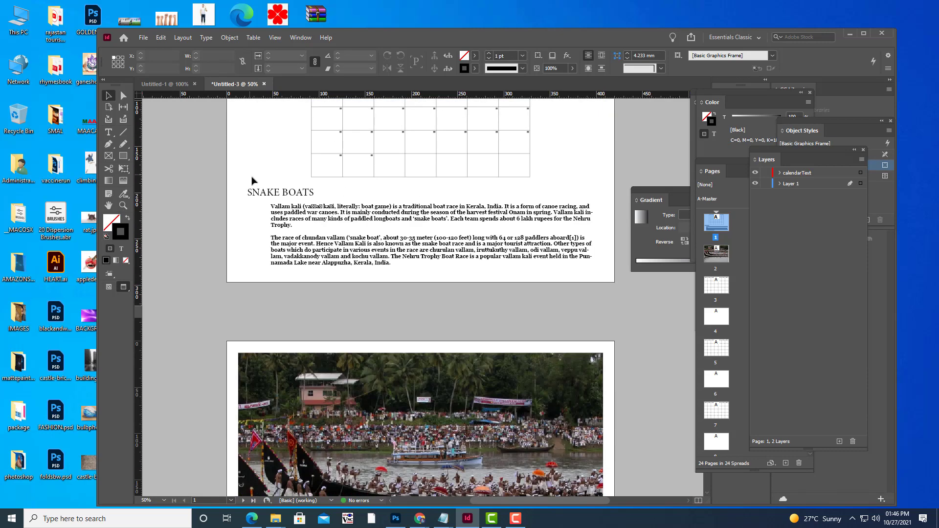
scroll(315, 250, "down", 4)
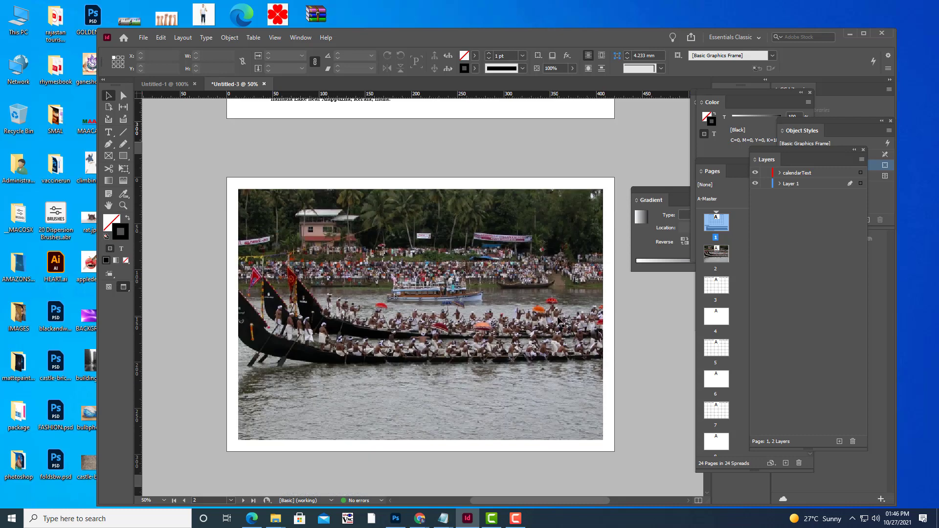
scroll(538, 304, "down", 8)
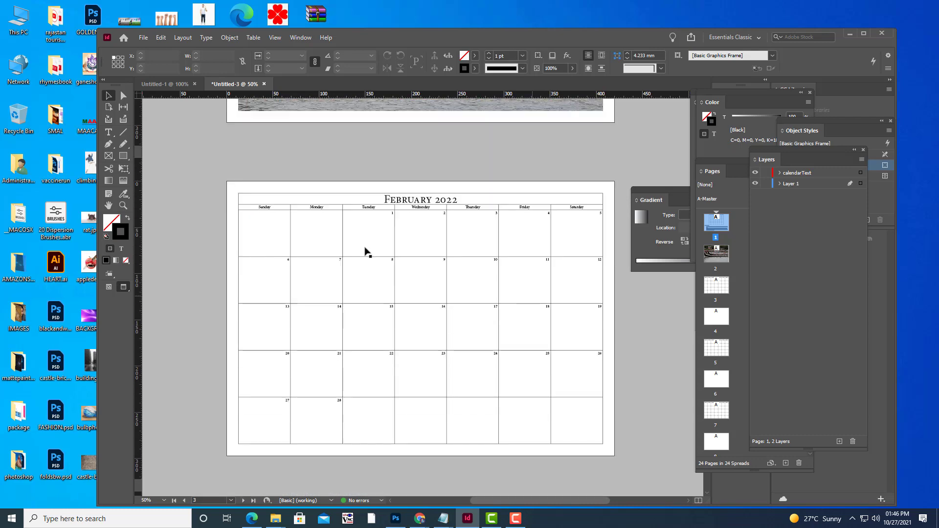
scroll(469, 225, "down", 4)
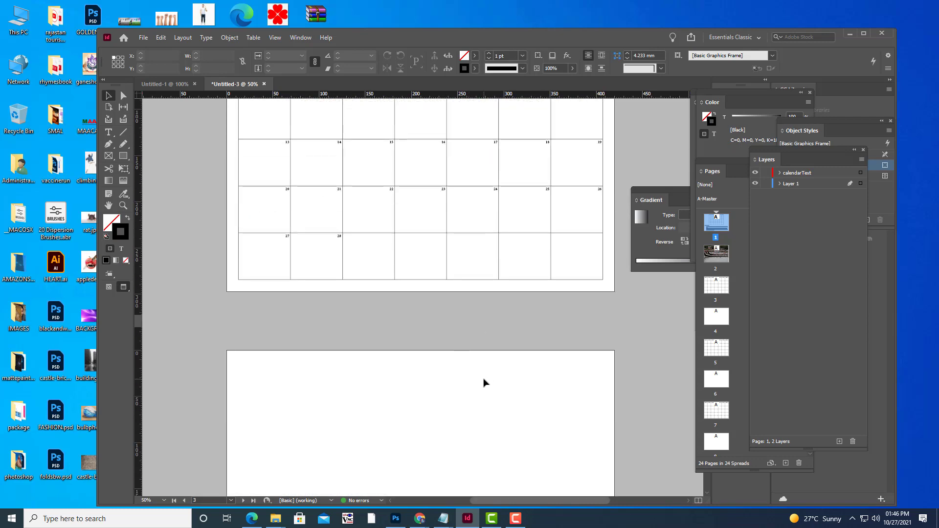
scroll(487, 361, "up", 19)
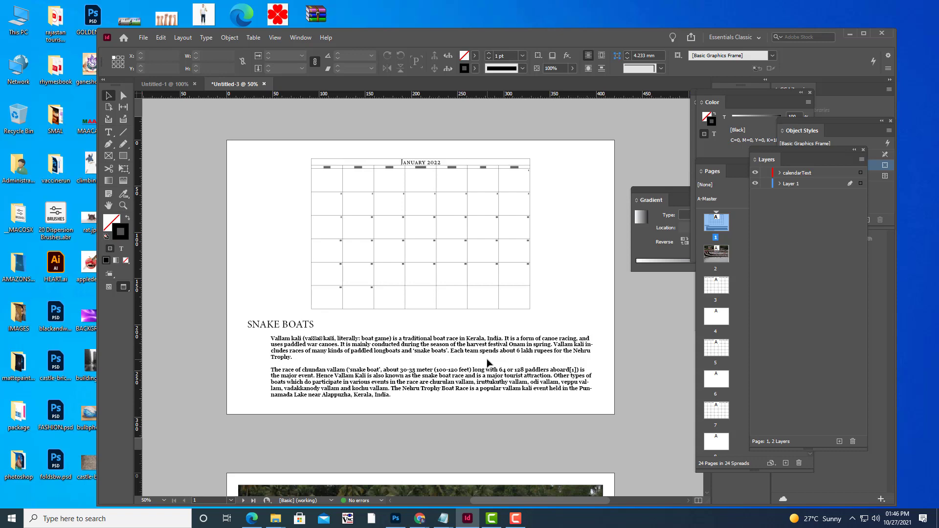
scroll(461, 286, "down", 6)
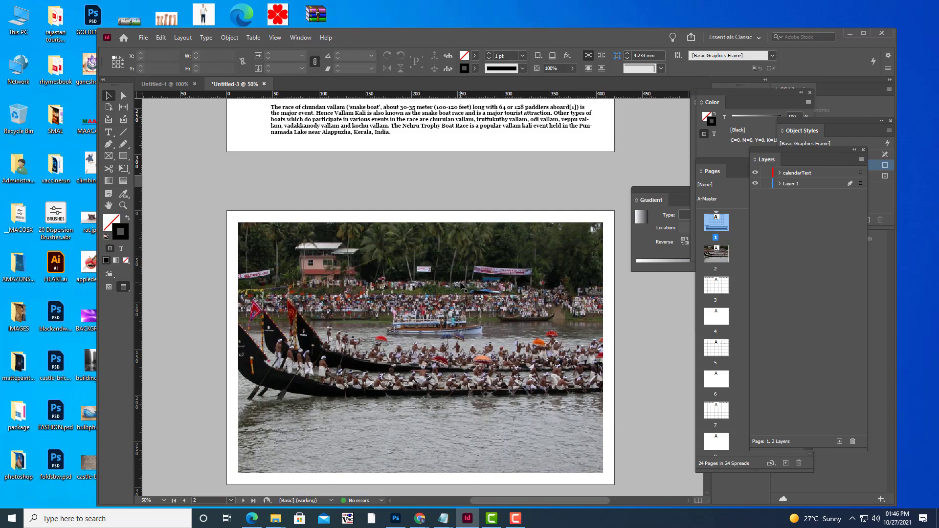
scroll(461, 287, "up", 6)
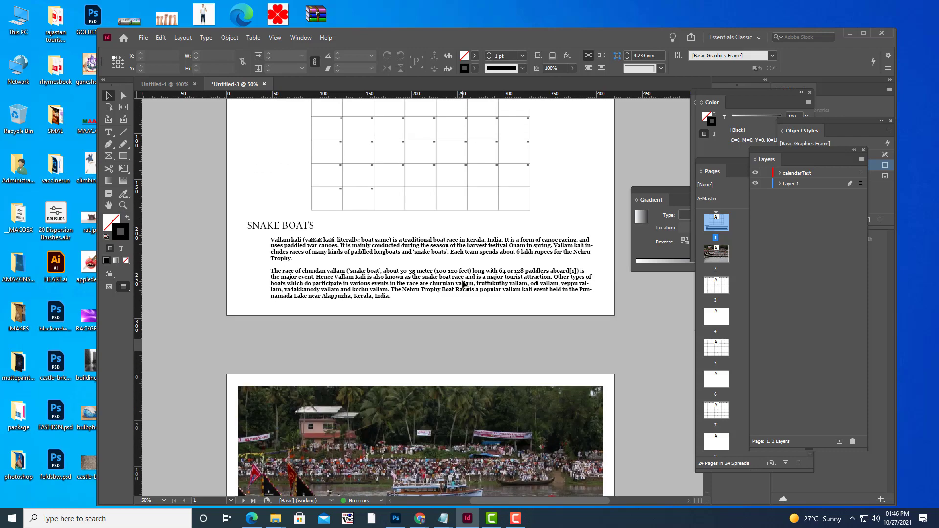
scroll(463, 284, "down", 7)
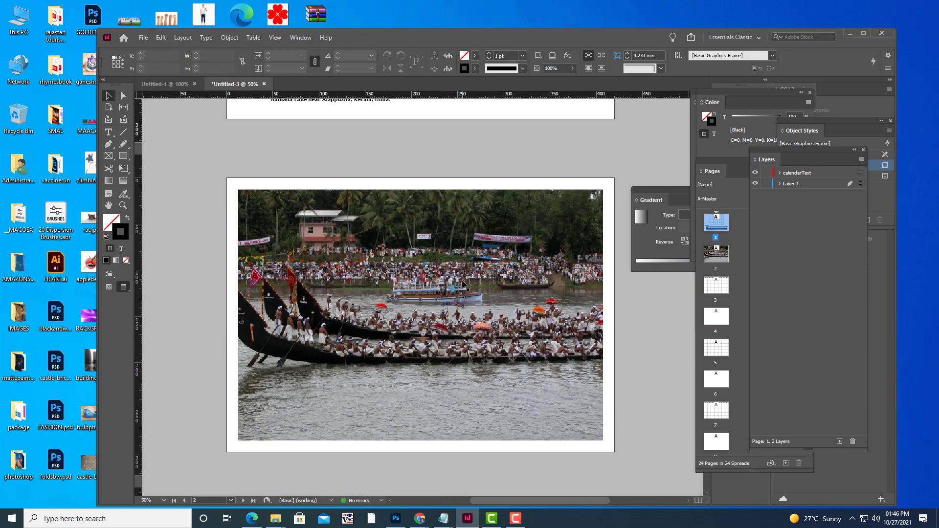
scroll(463, 285, "up", 2)
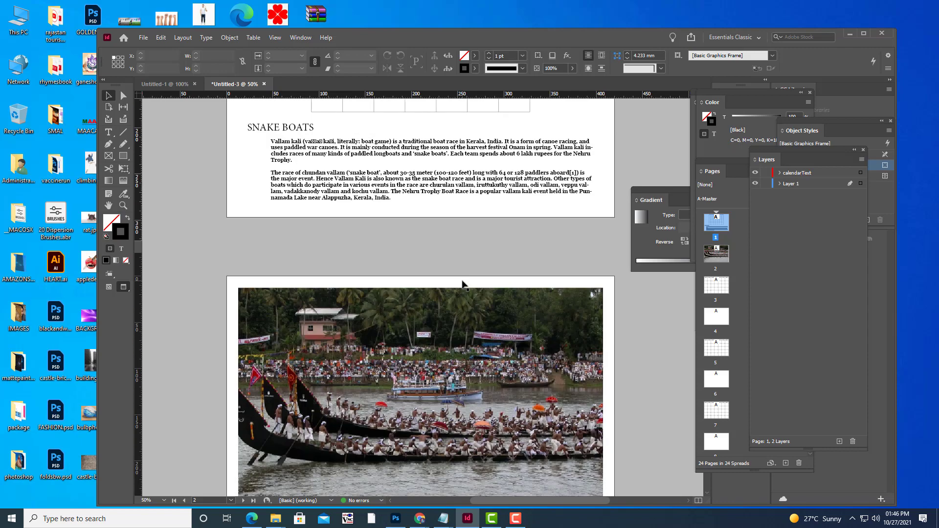
scroll(463, 285, "down", 4)
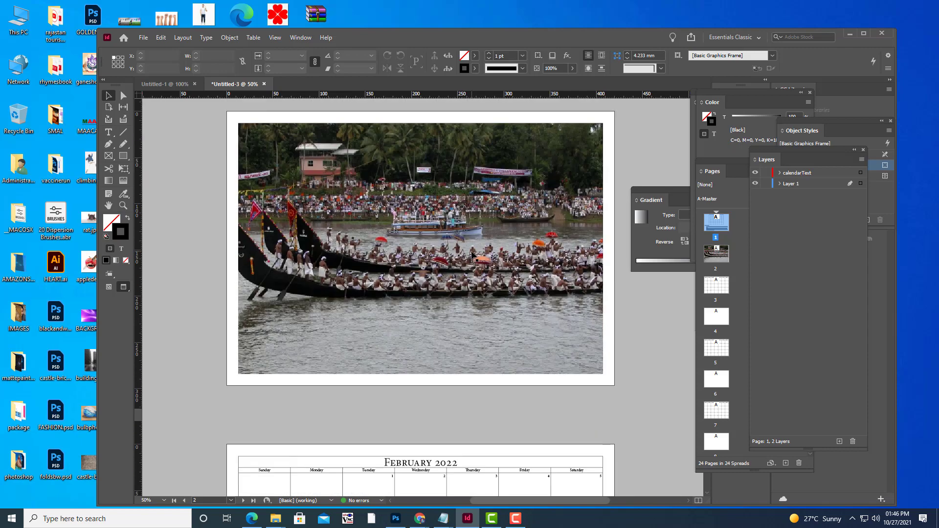
Raise the display performance quality of the snake boat picture on page 2 and review pages 1 and 2
right_click(487, 233)
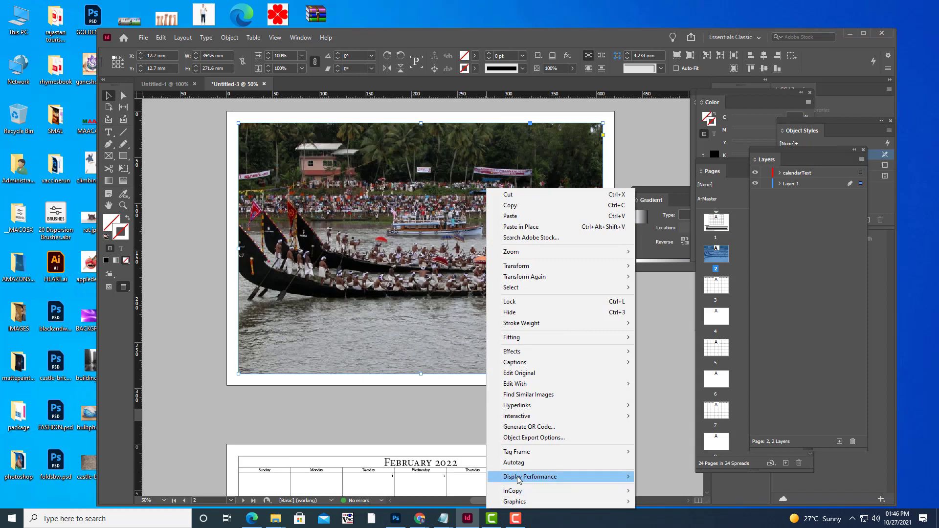
mouse_move(526, 477)
left_click(665, 498)
left_click(643, 391)
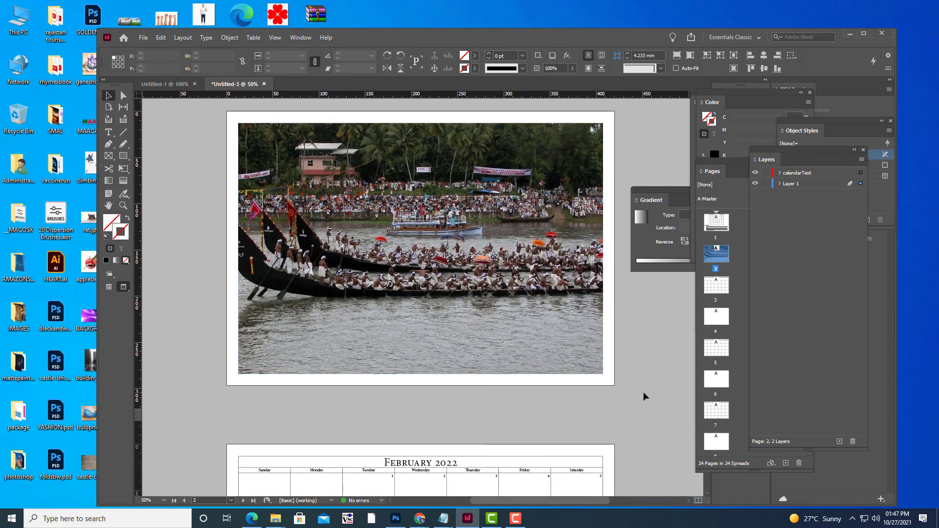
scroll(644, 392, "up", 5)
scroll(644, 391, "up", 4)
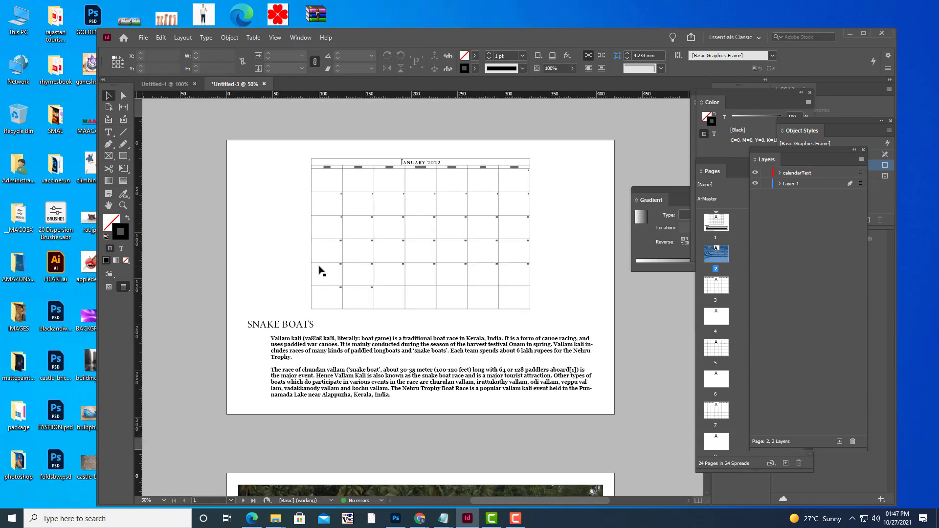
scroll(453, 247, "up", 1)
scroll(443, 258, "down", 2)
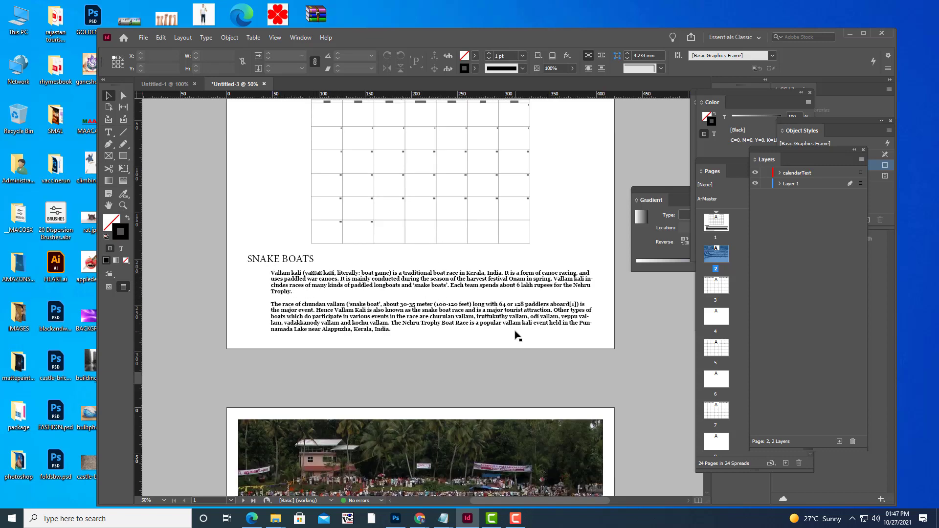
scroll(517, 336, "down", 7)
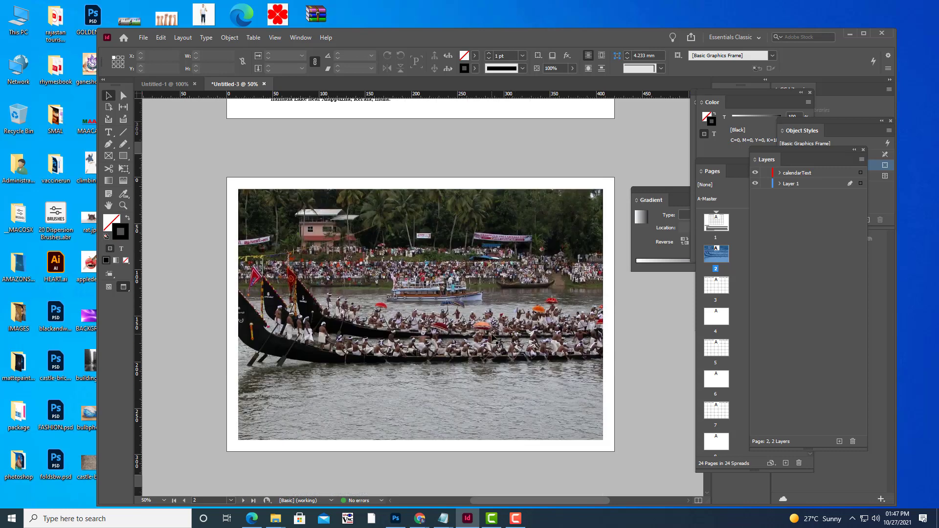
Review the calendar from the snake boat picture page to the blank page 4, and return to the January page
scroll(494, 338, "down", 5)
scroll(493, 338, "down", 6)
scroll(475, 321, "down", 12)
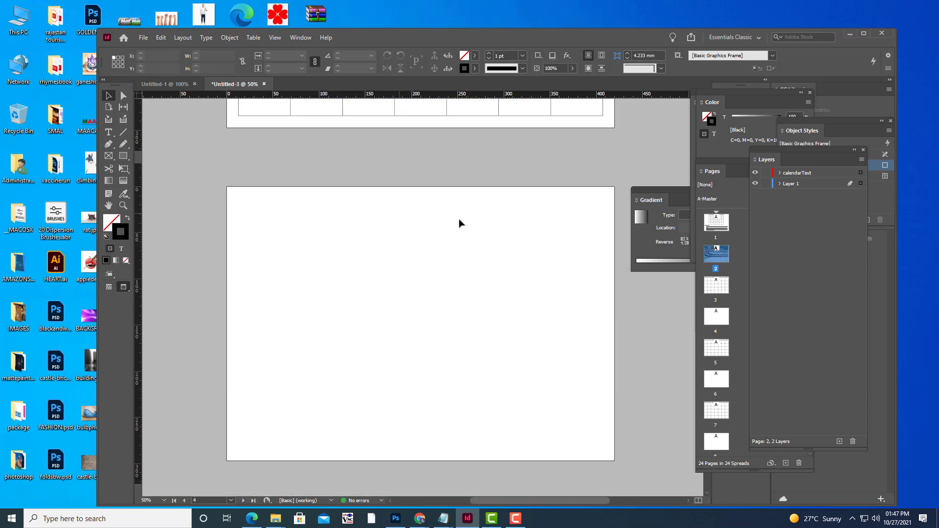
scroll(484, 256, "up", 15)
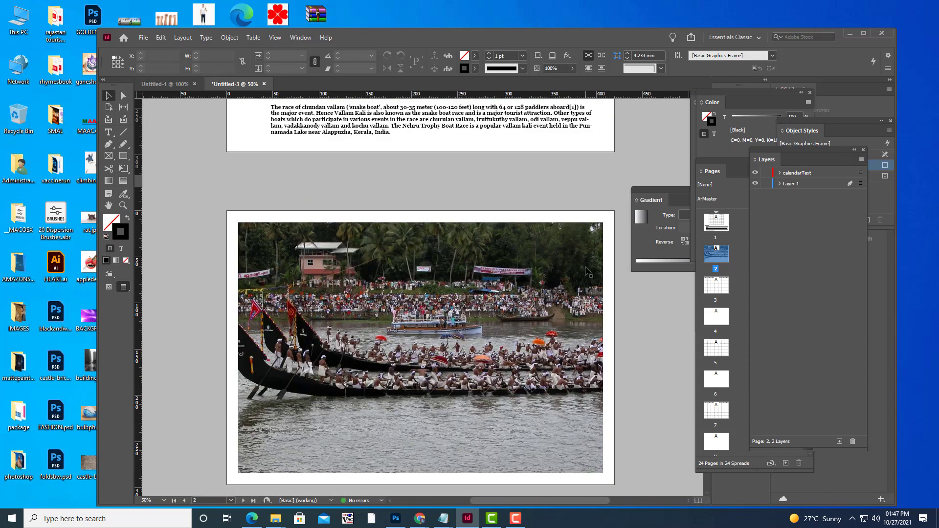
scroll(587, 272, "up", 5)
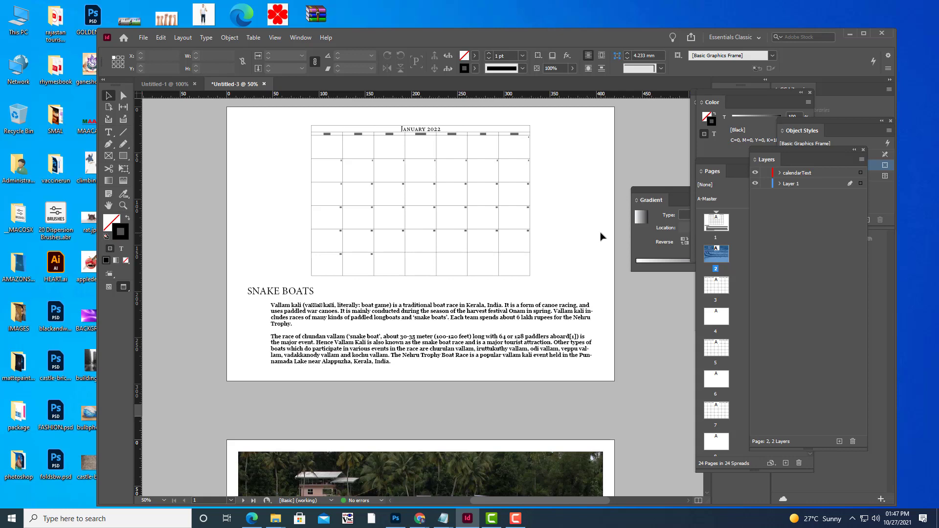
scroll(533, 268, "down", 2)
scroll(538, 257, "up", 3)
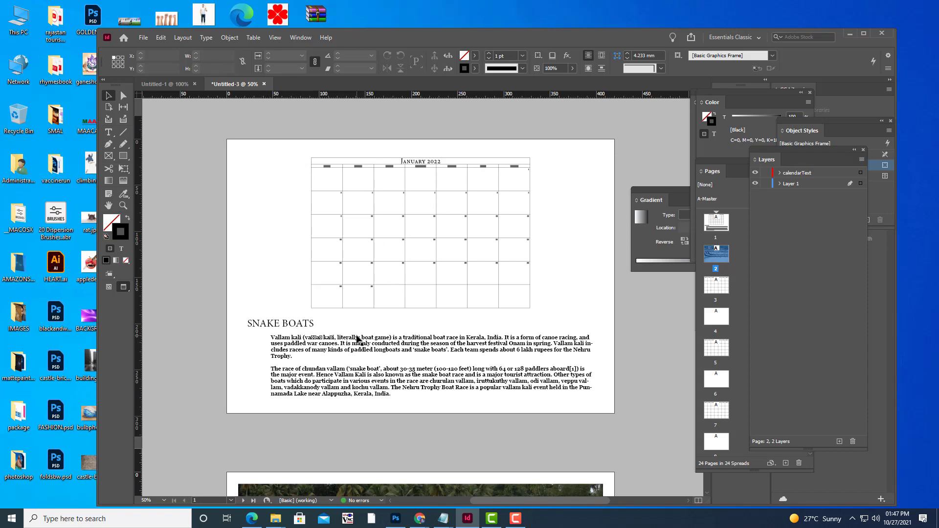
Look through the picture page, the February and March pages and the blank picture pages up to page 8, ending back at January
scroll(357, 339, "down", 3)
scroll(413, 255, "down", 2)
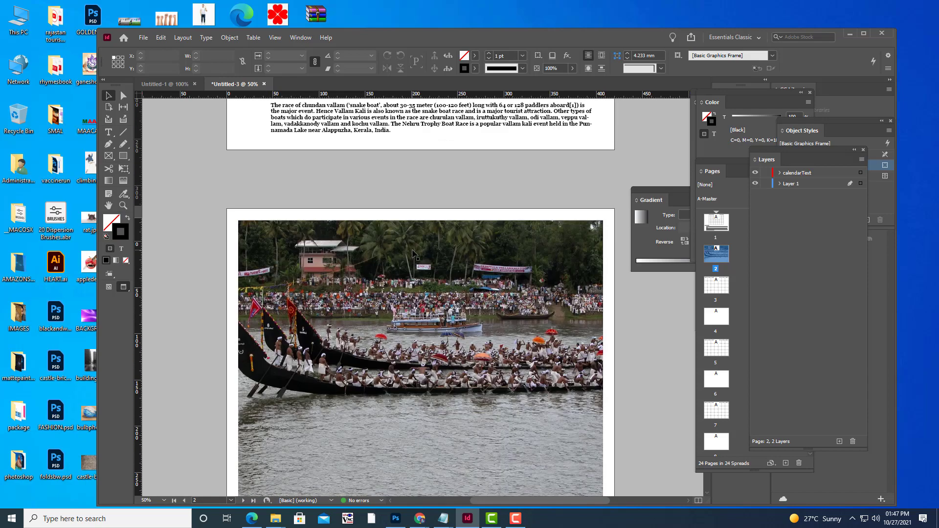
scroll(413, 254, "down", 2)
scroll(418, 313, "down", 4)
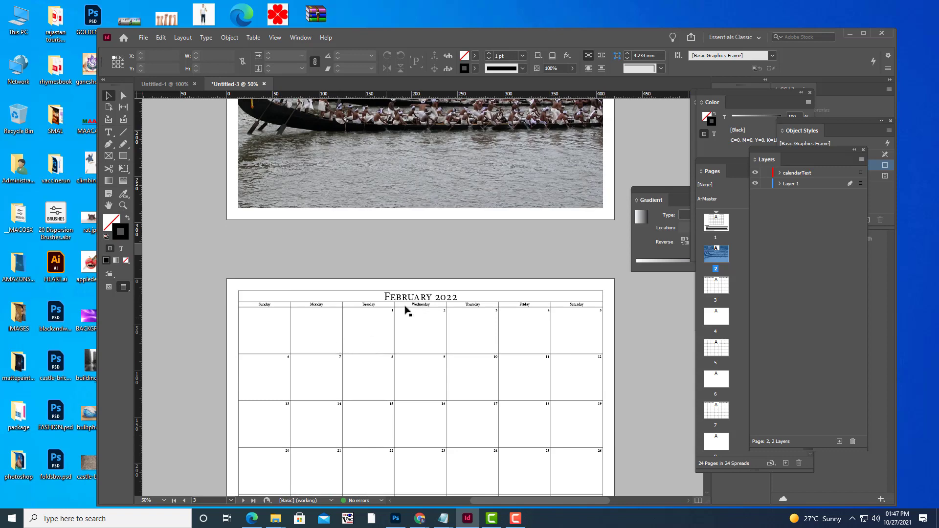
scroll(436, 296, "down", 6)
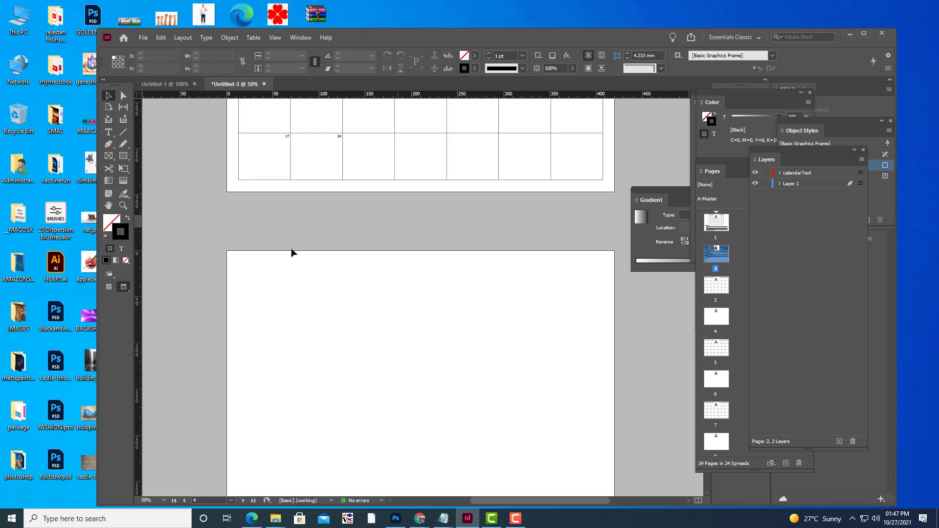
scroll(455, 325, "down", 6)
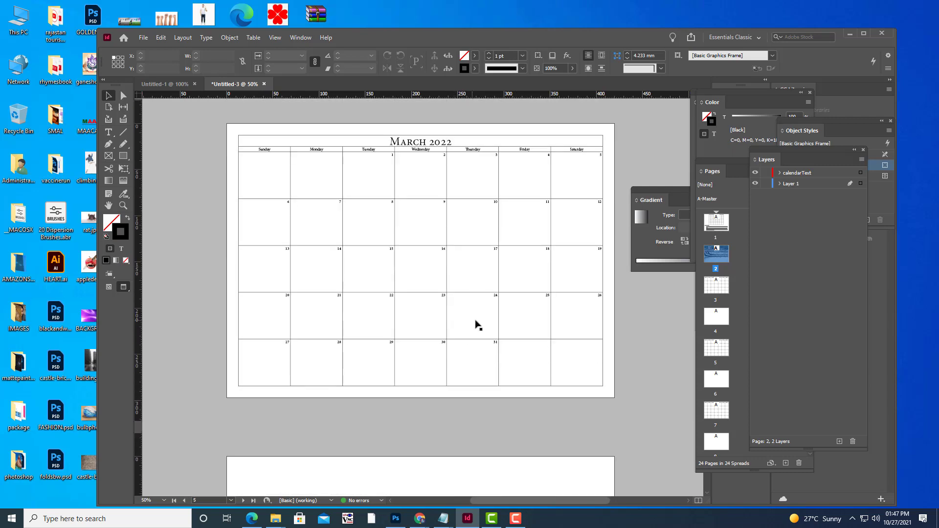
scroll(436, 305, "down", 16)
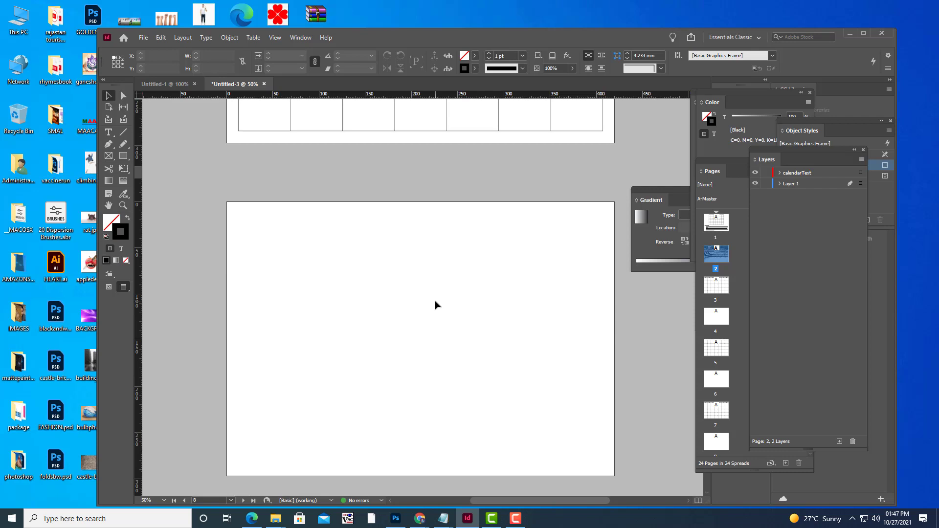
scroll(436, 305, "up", 20)
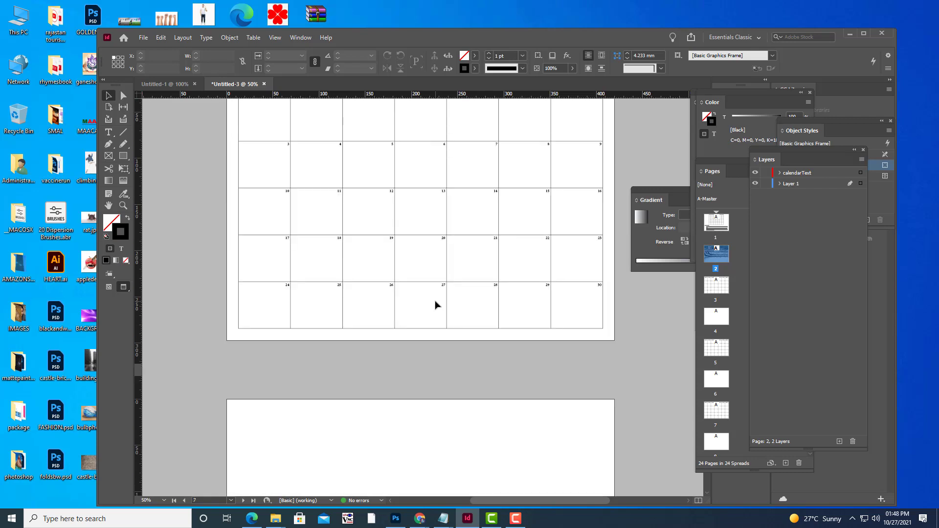
scroll(435, 305, "up", 20)
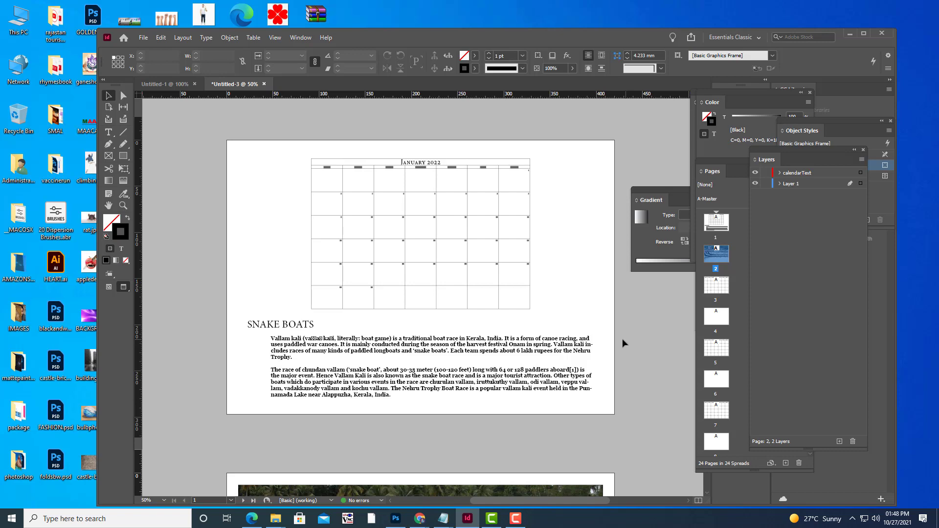
Examine the January page with its SNAKE BOATS caption against the snake boat picture and the February page
scroll(509, 327, "down", 5)
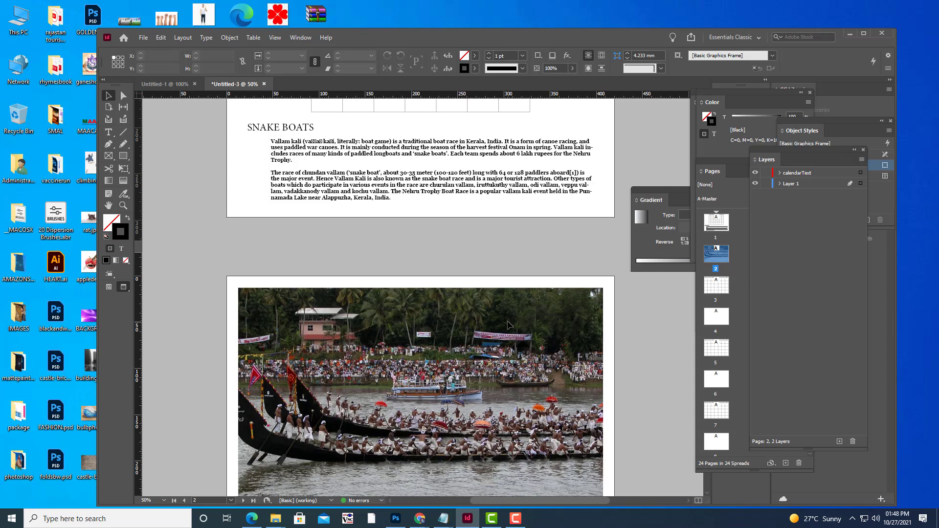
scroll(508, 325, "up", 5)
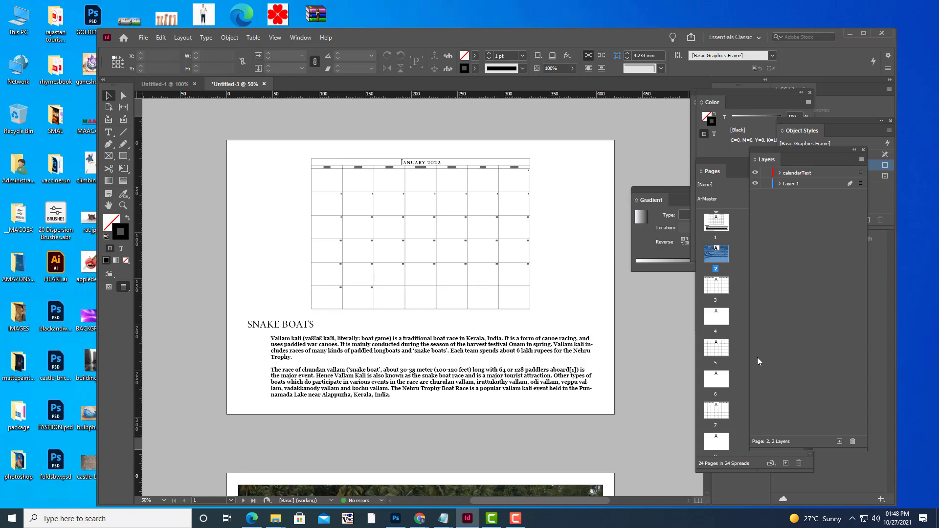
scroll(477, 257, "down", 15)
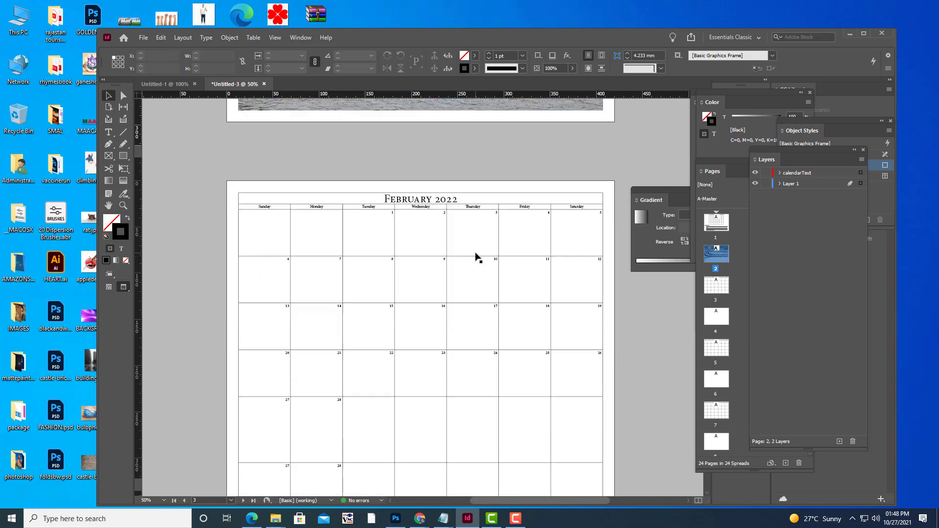
scroll(566, 282, "up", 10)
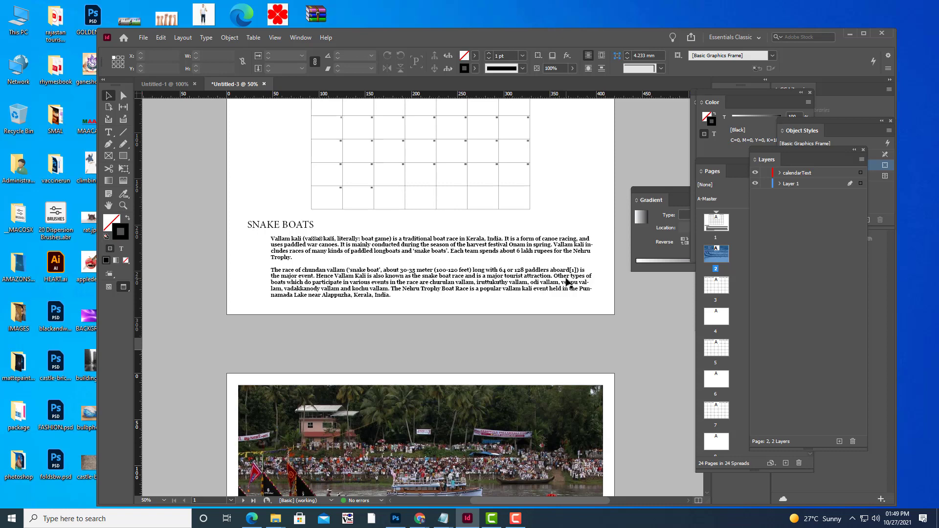
scroll(292, 250, "up", 3)
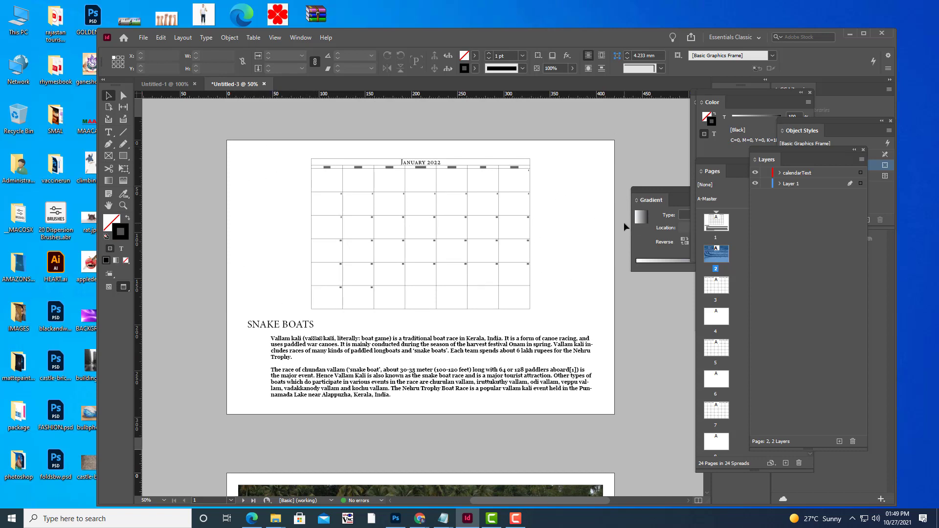
scroll(450, 350, "down", 3)
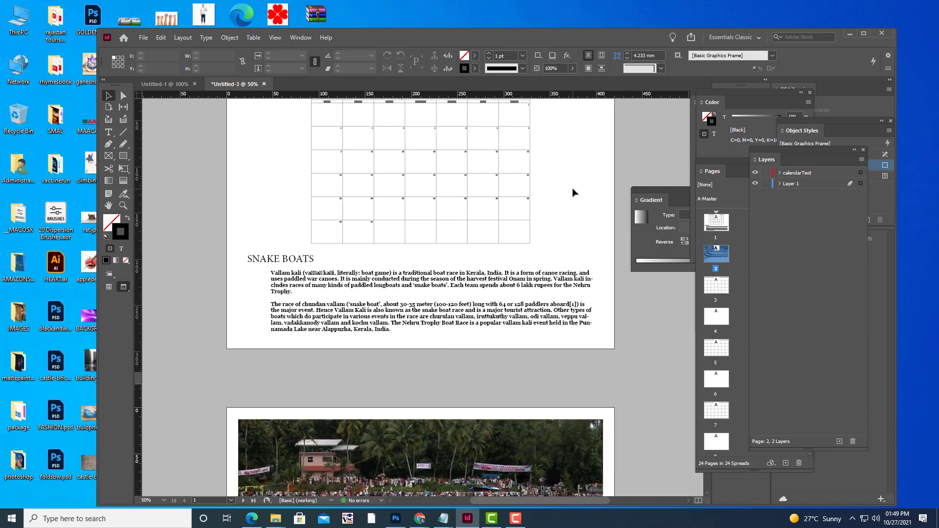
scroll(573, 192, "down", 10)
scroll(574, 191, "down", 10)
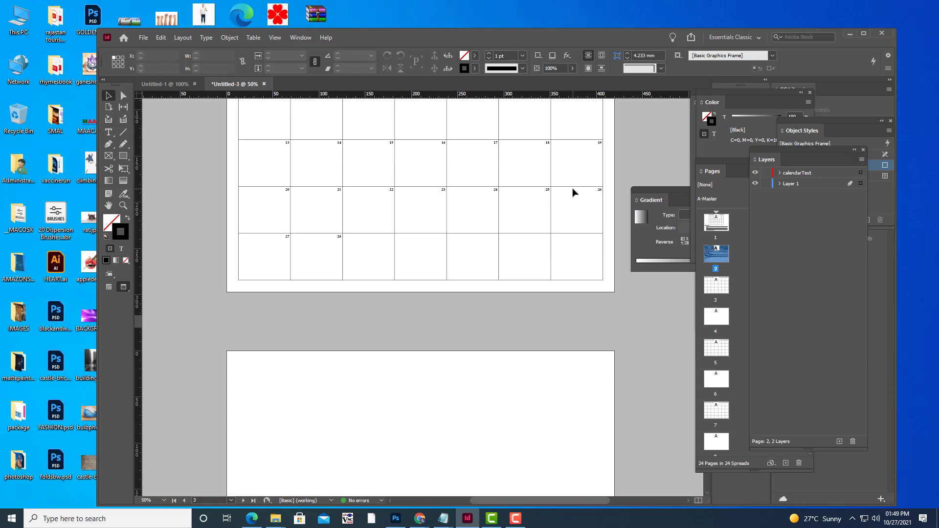
scroll(573, 192, "up", 8)
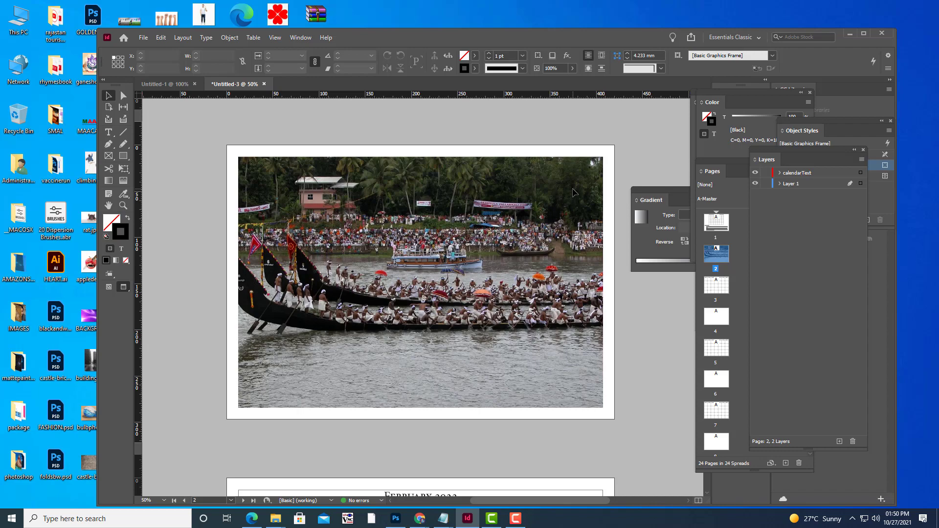
scroll(572, 192, "up", 10)
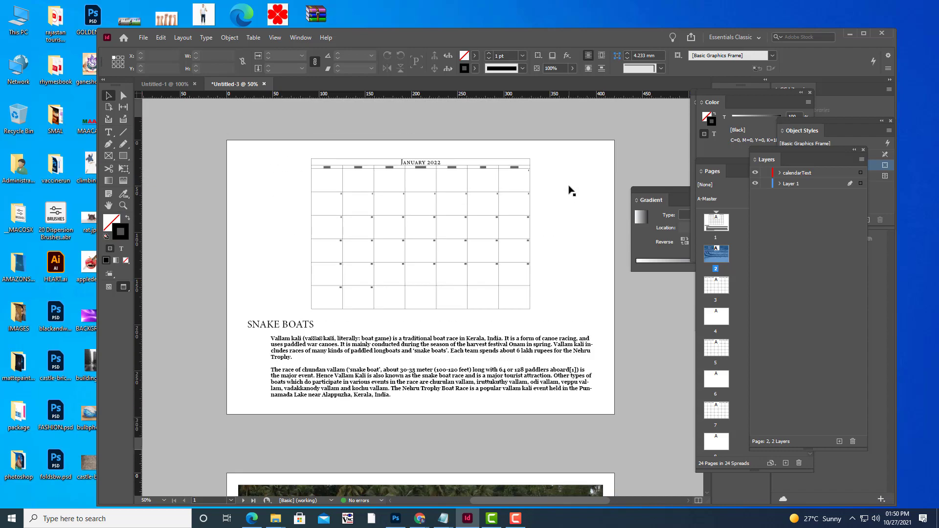